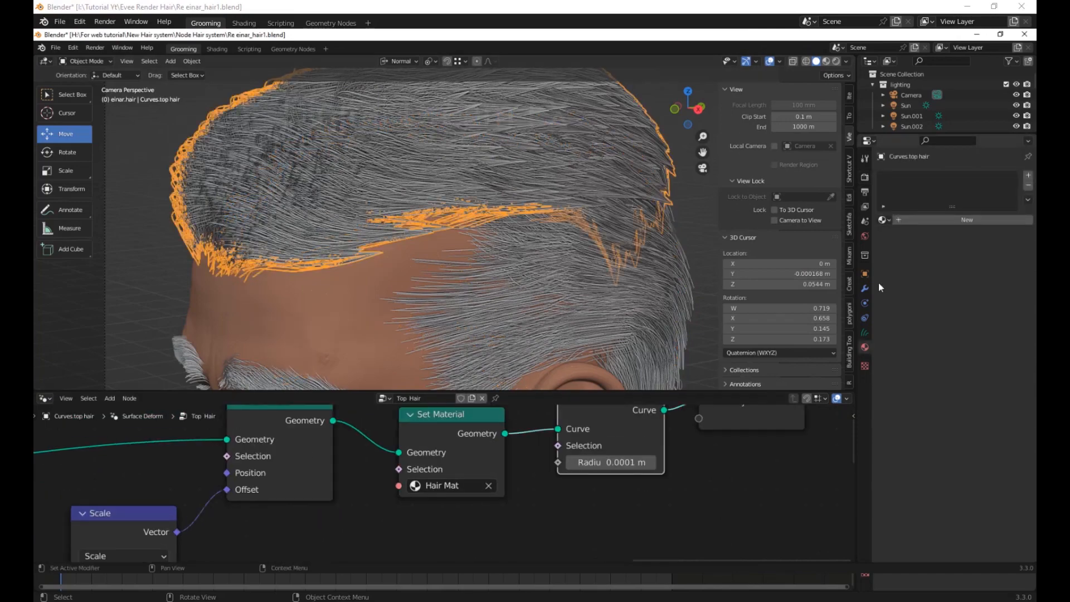
Assign the Hair Mat material to the hair curves, set its color parametrization to Melanin Concentration, and render the image
click(883, 219)
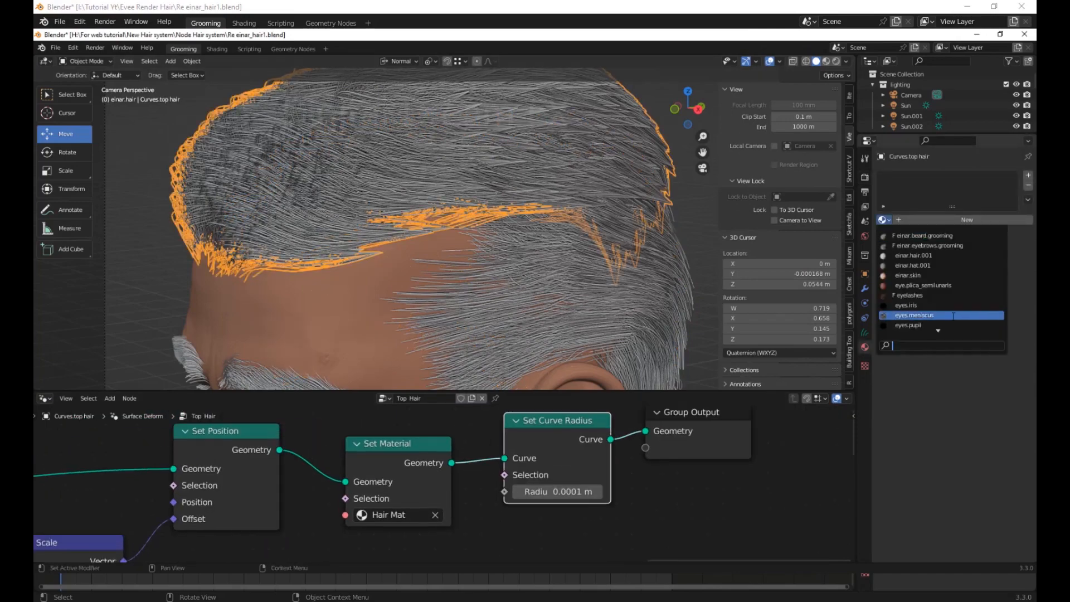
click(937, 324)
click(978, 267)
click(977, 286)
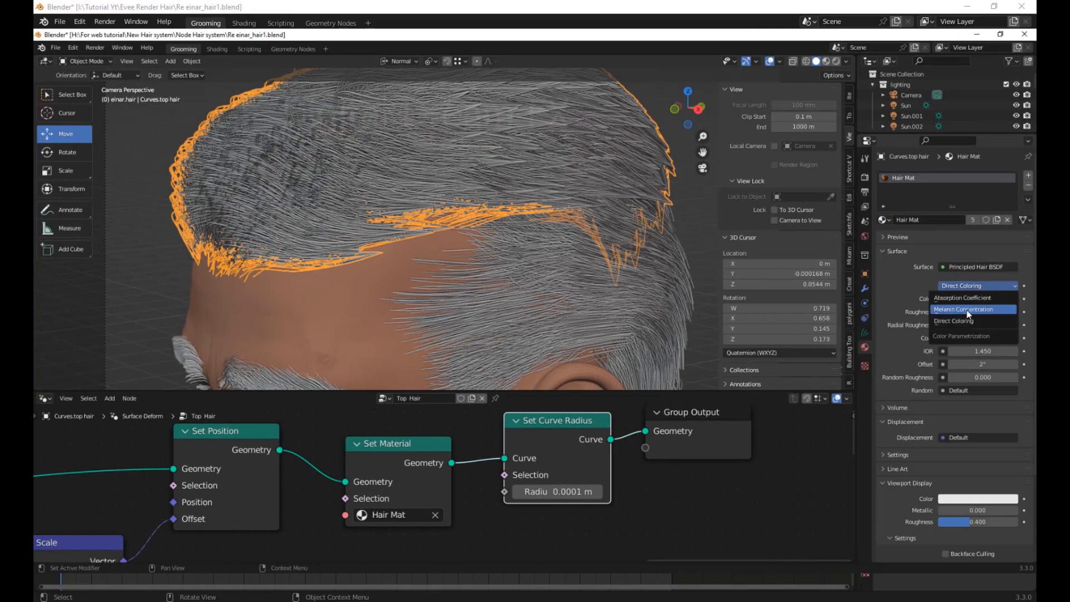
click(967, 309)
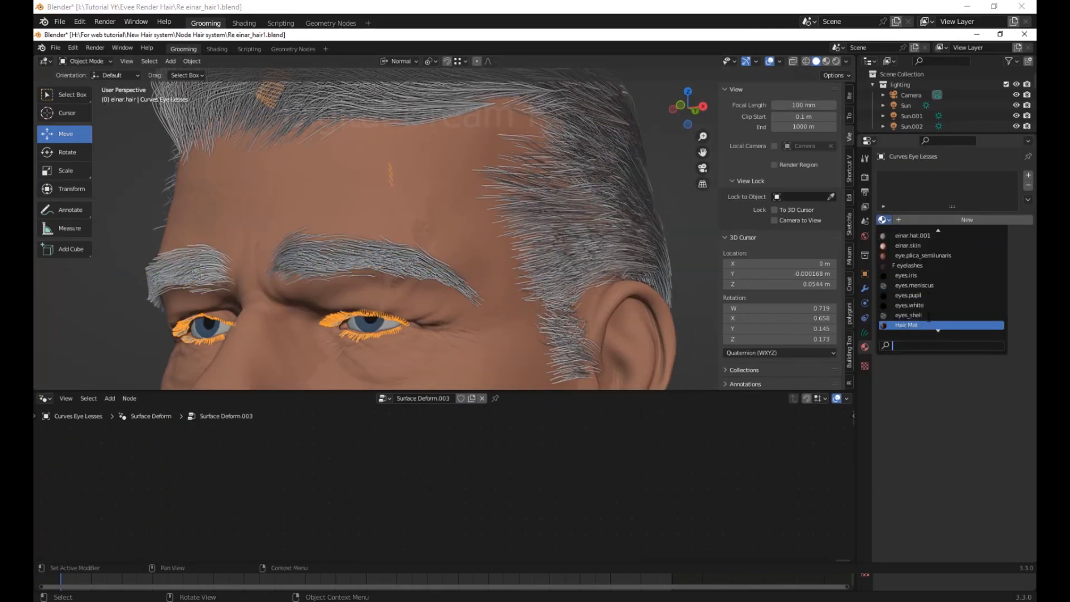
key(F12)
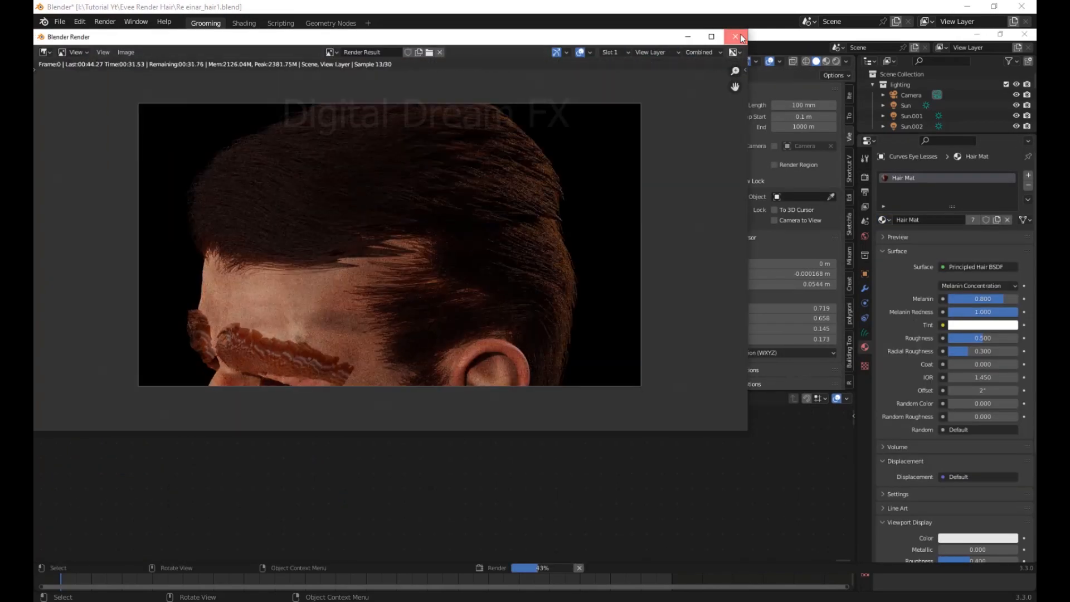
Rotate the Sun.001 light by -22.8° about the X axis and render the image again
click(67, 152)
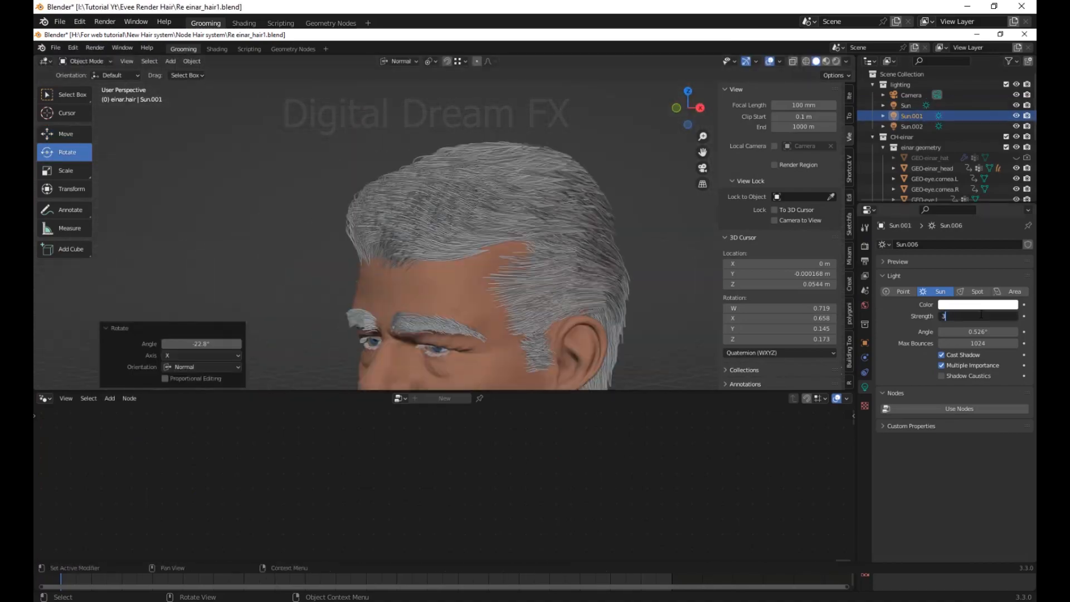
key(F12)
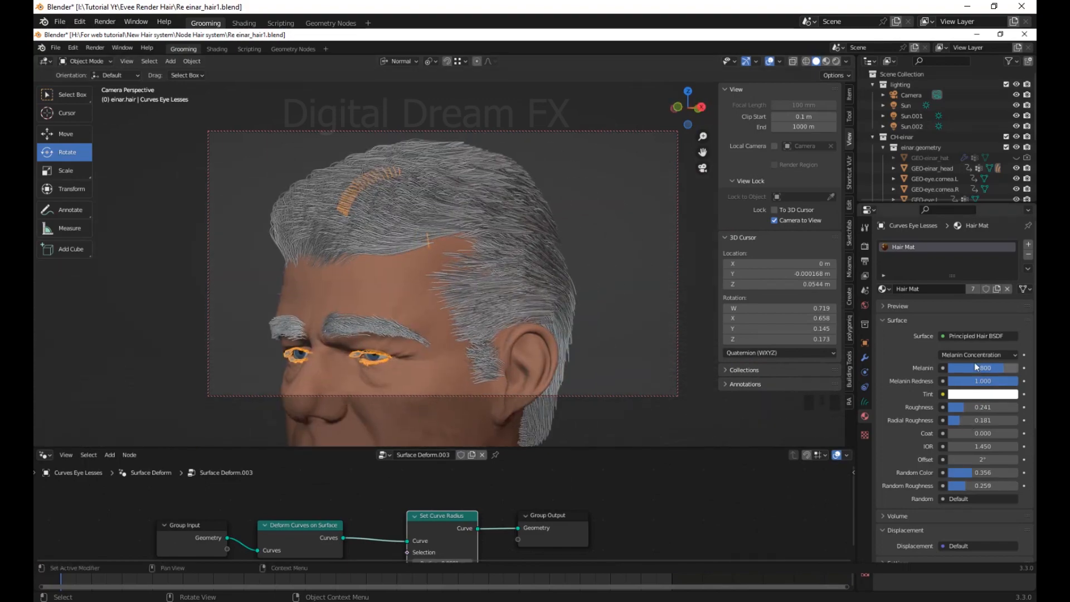
Set Hair Mat's melanin to 0.6 and the Sun.002 light's strength to 5, rendering to check the hair
key(F12)
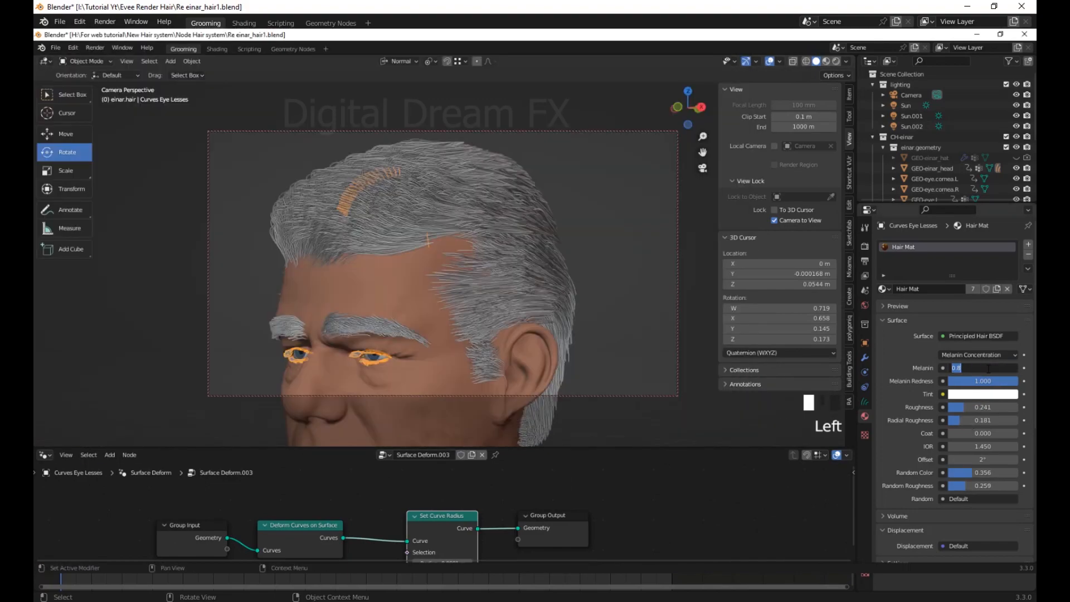
click(983, 367)
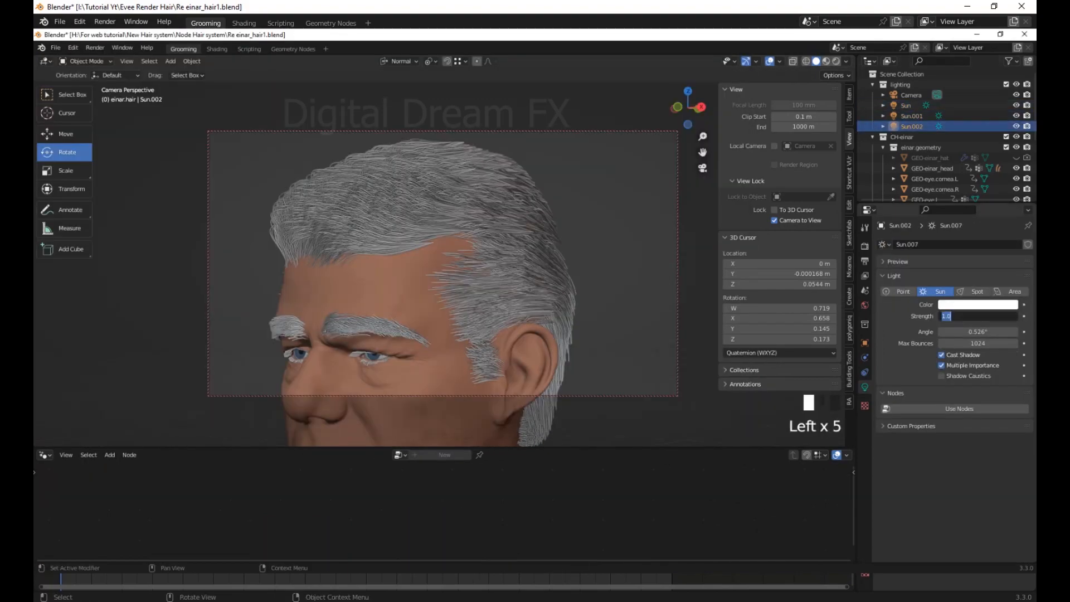
key(F12)
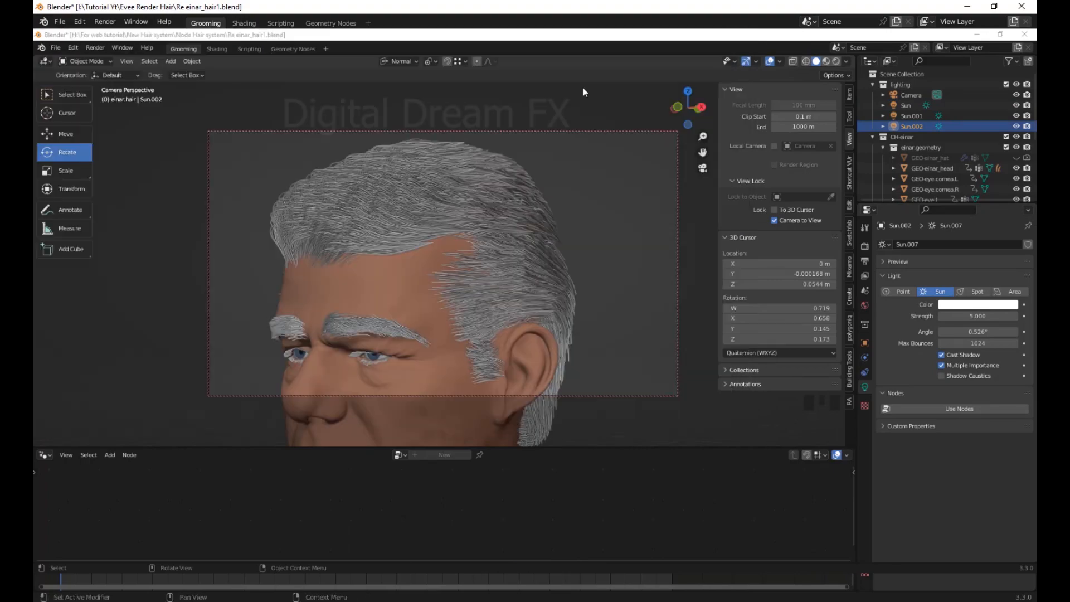
Reframe the camera to take in the whole bust and select the top hair curves
shift+middle_drag(580, 91, 535, 245)
click(466, 245)
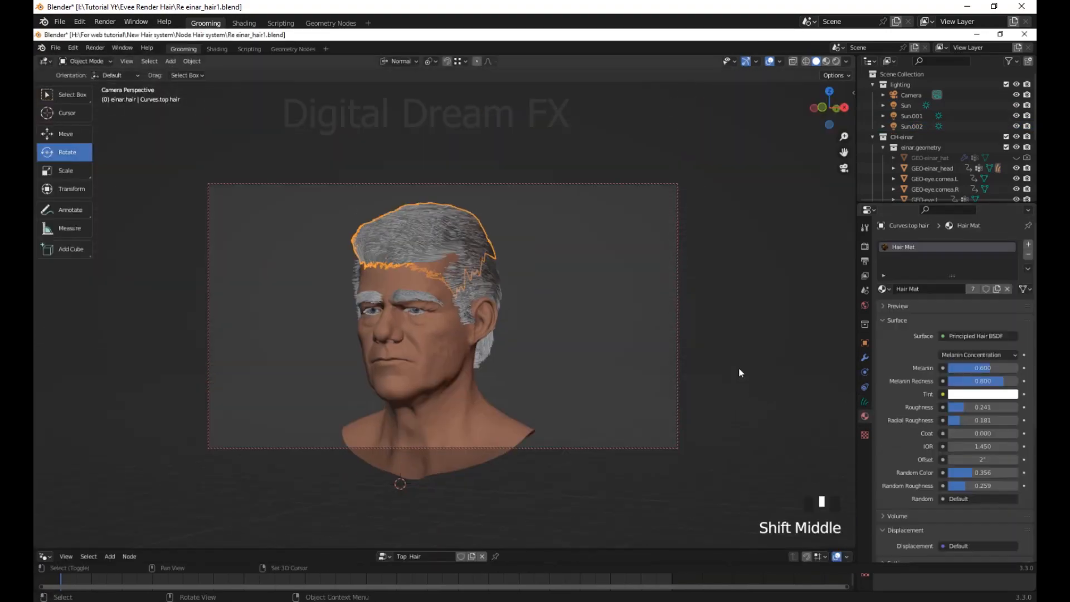
click(767, 326)
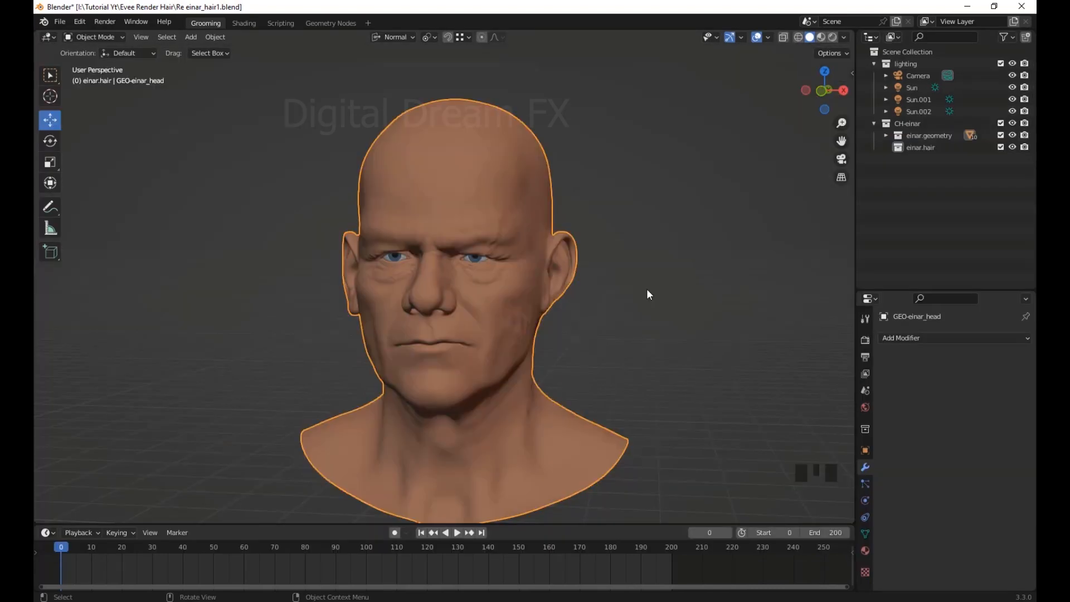
Select Sun, Sun.001 and Sun.002 in turn to review the scene's light setup
click(916, 88)
click(921, 99)
click(921, 111)
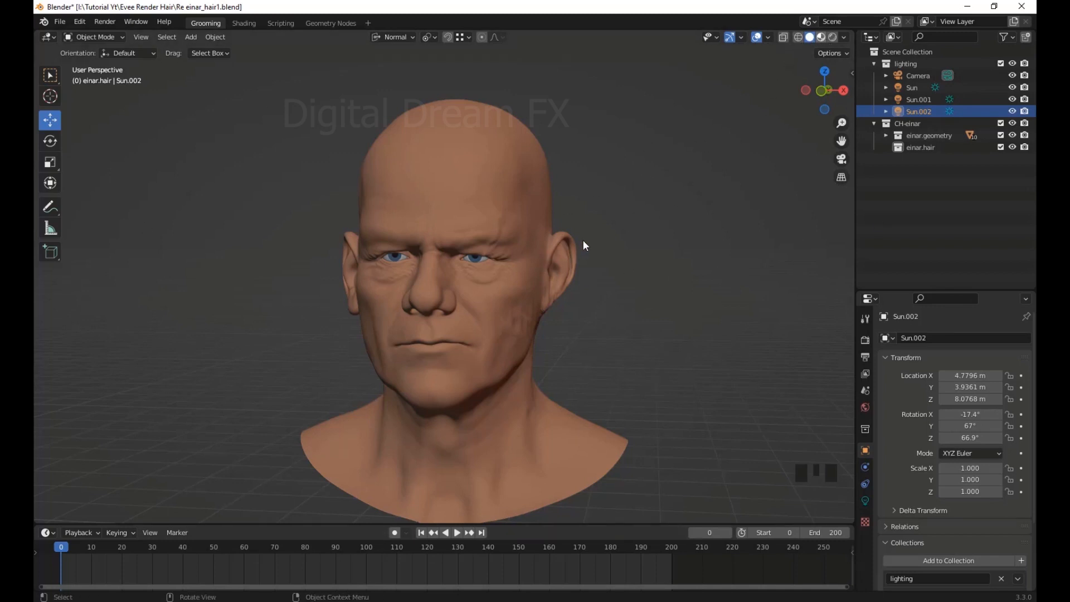
Preview the bald head in Material Preview shading and return to Solid shading
click(820, 37)
middle_drag(553, 317, 781, 87)
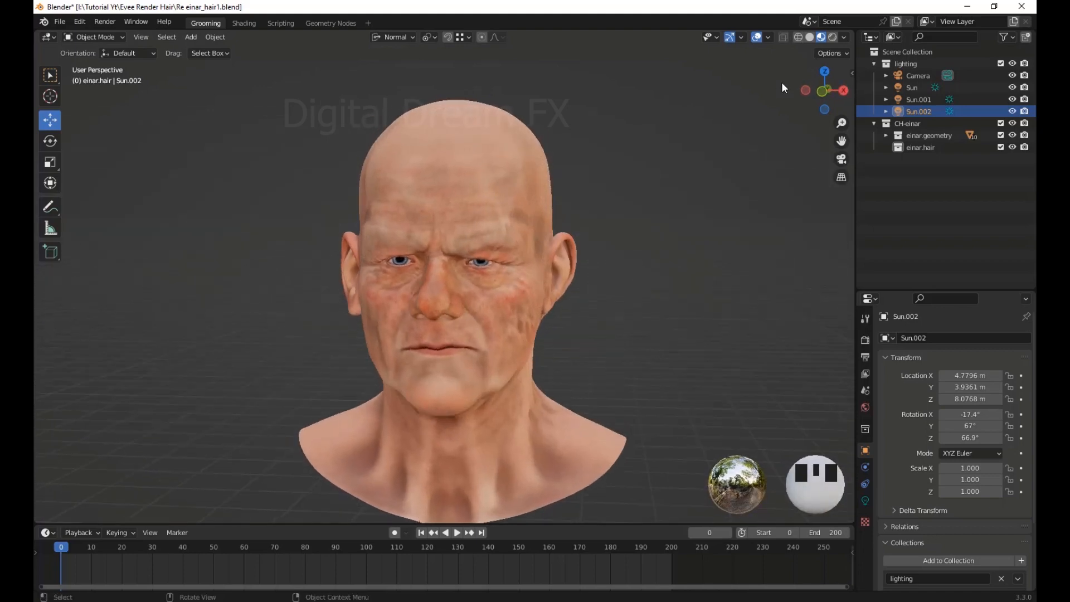
click(809, 36)
mouse_move(700, 292)
middle_down()
mouse_move(661, 291)
mouse_move(674, 325)
middle_up()
scroll(502, 312, down, 3)
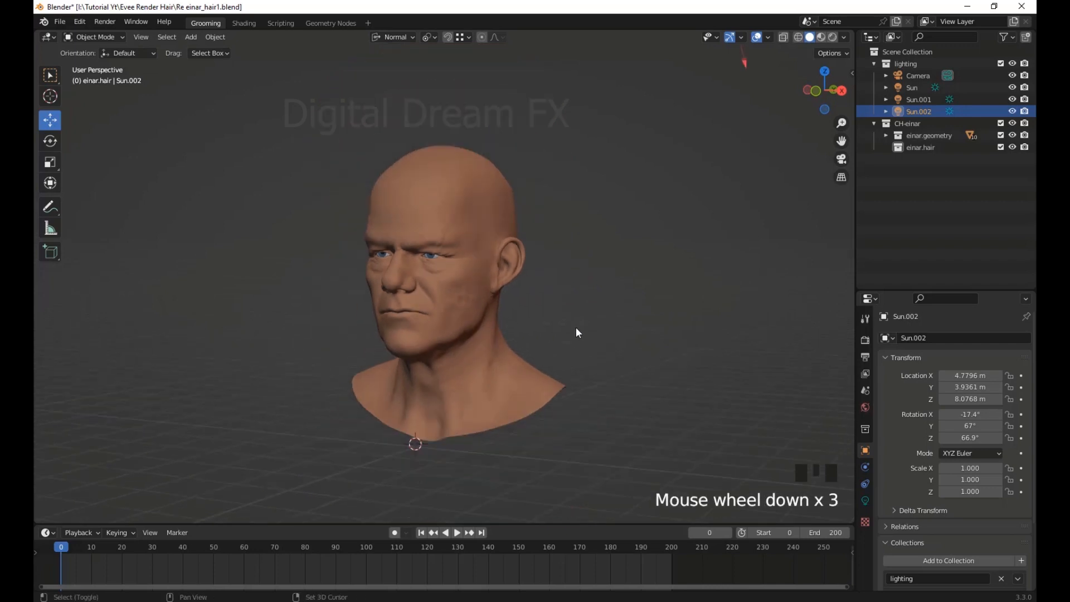
scroll(575, 329, up, 2)
shift+middle_drag(575, 329, 574, 343)
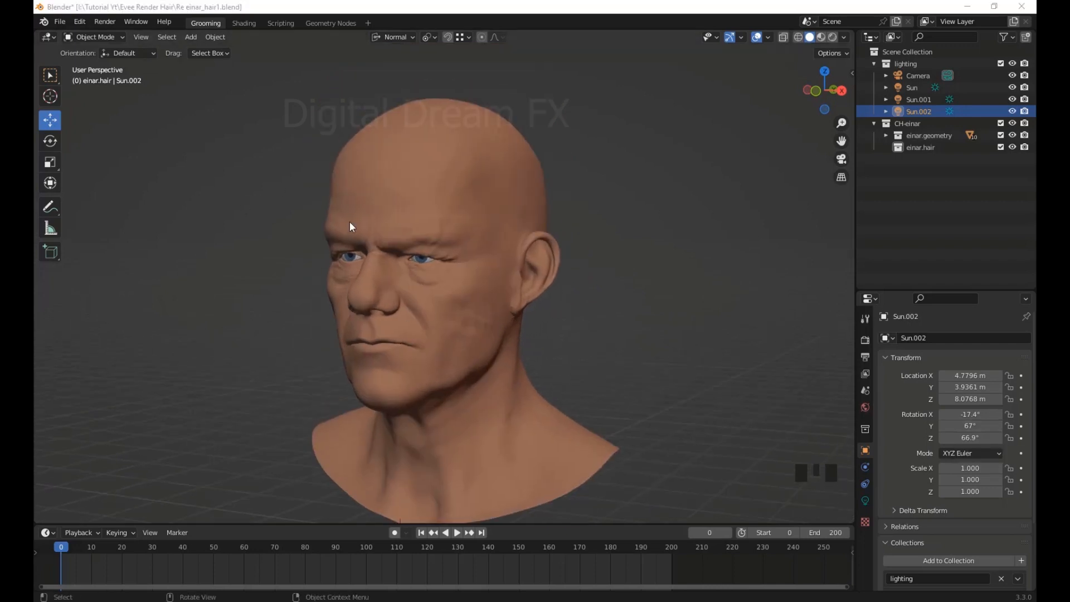
Check the Empty Hair curve option and select the head mesh as the surface for the hair
middle_drag(349, 222, 411, 269)
click(190, 37)
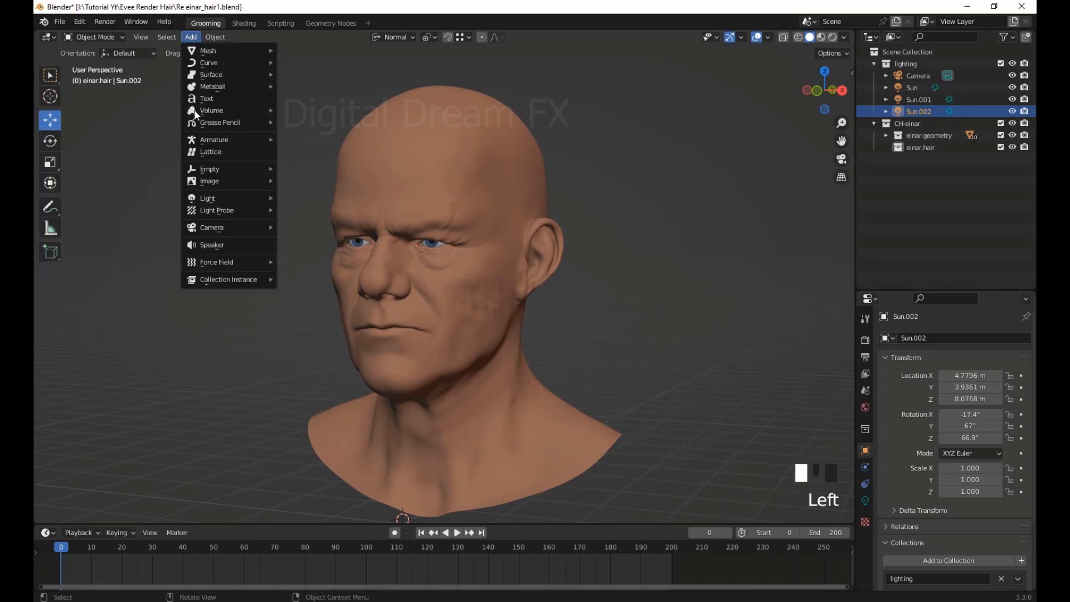
mouse_move(209, 65)
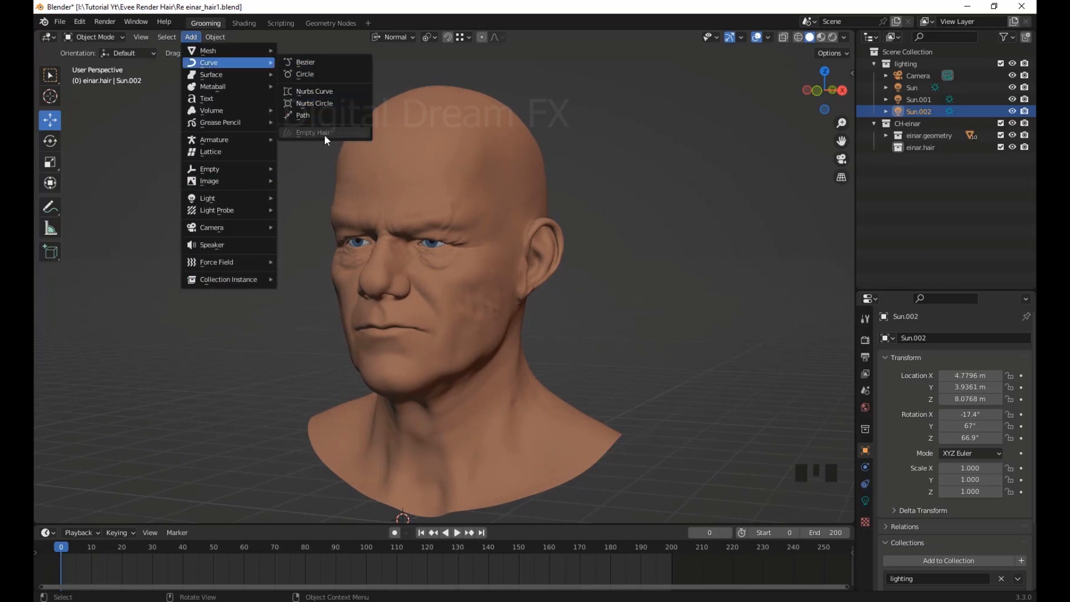
click(468, 163)
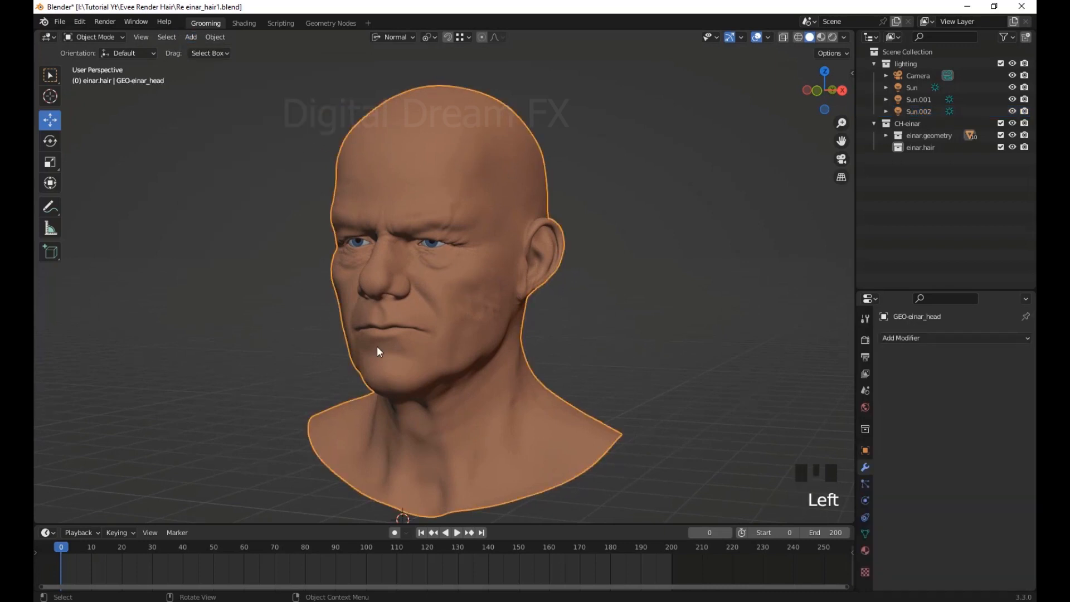
Replace the timeline with a Geometry Node Editor and size it to fit below the head view
drag(303, 525, 306, 373)
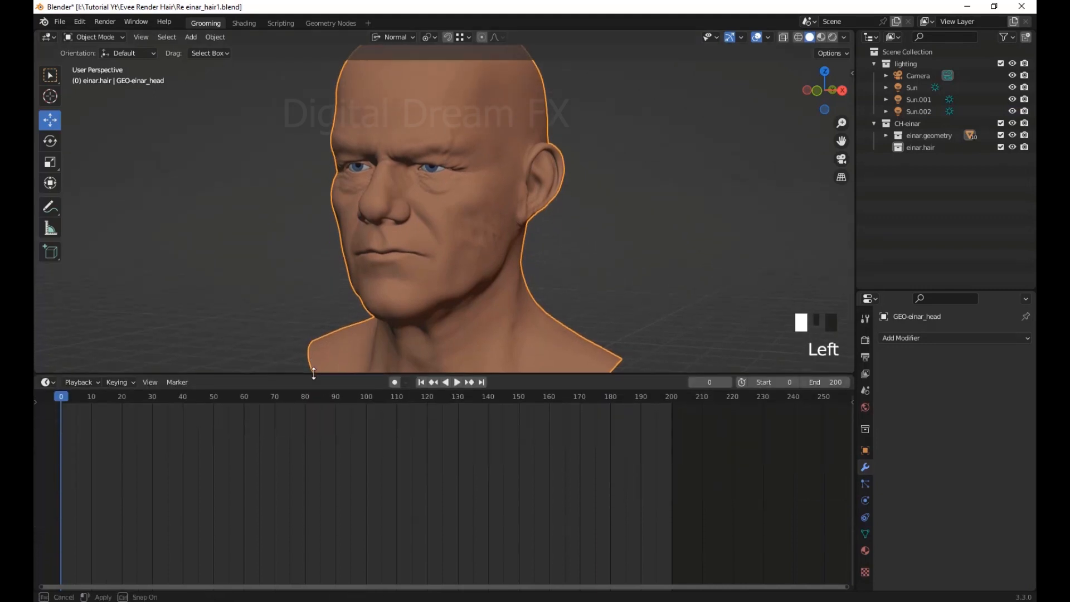
click(47, 383)
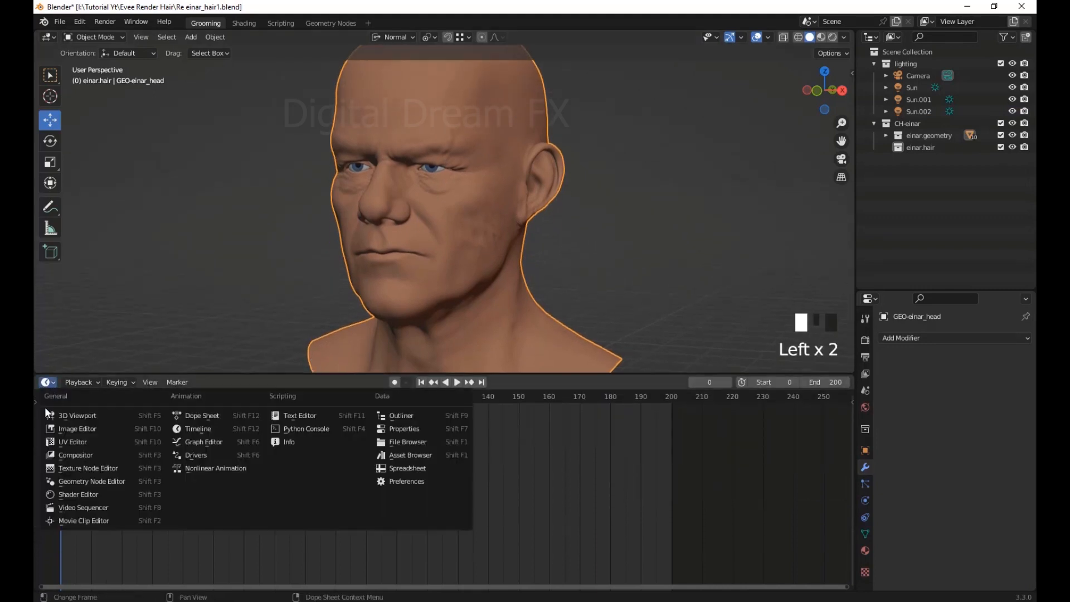
click(103, 482)
drag(429, 375, 430, 428)
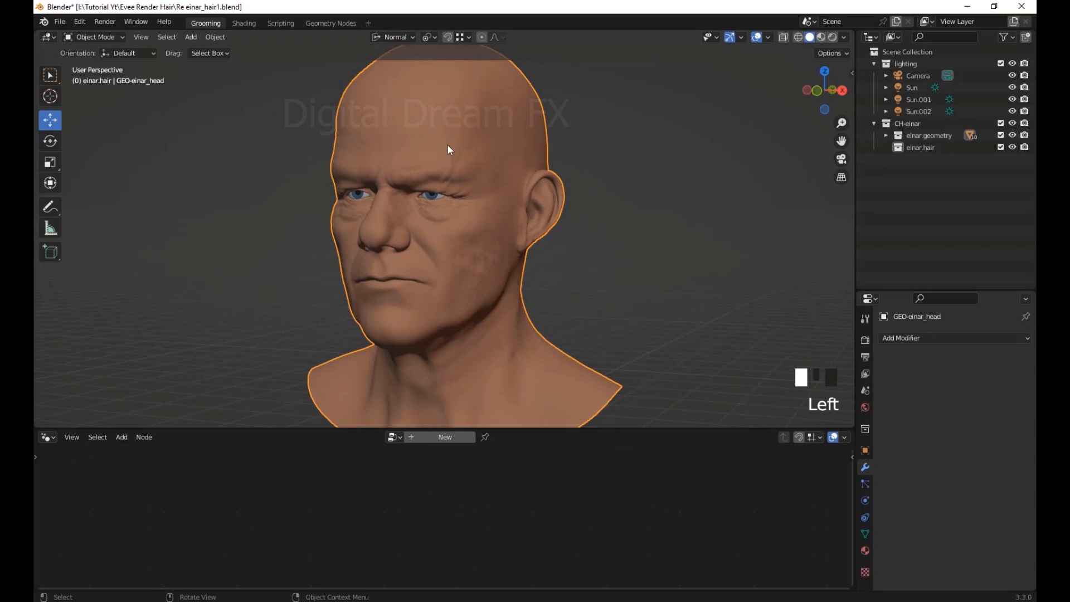
Add an Empty Hair curves object to the selected head mesh
click(190, 36)
mouse_move(199, 63)
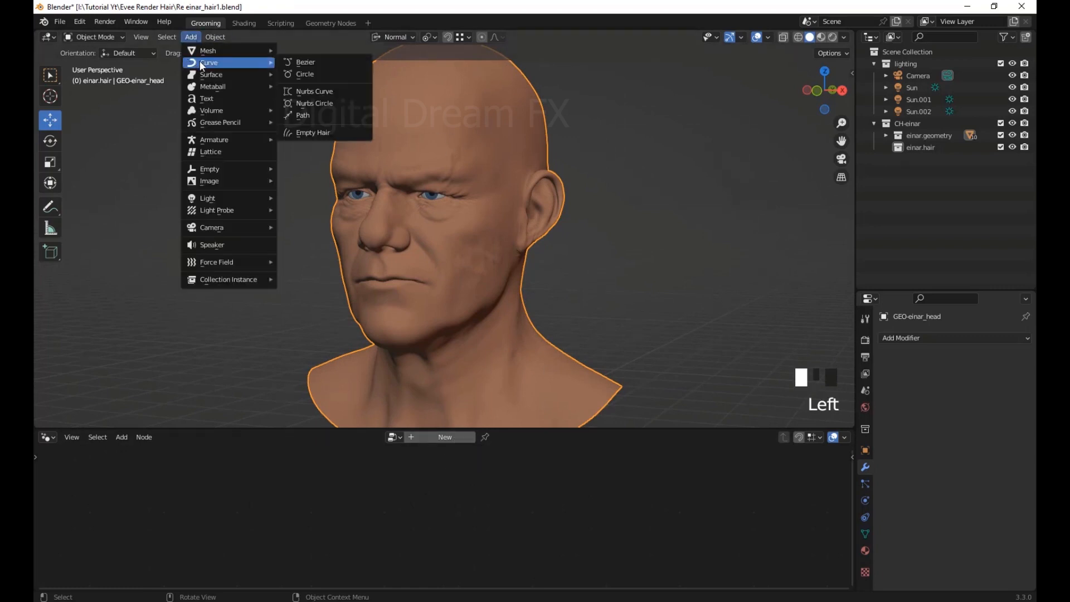
click(312, 134)
Spread out the Group Input, Deform Curves on Surface and Group Output nodes, leaving space before the output
drag(504, 428, 504, 328)
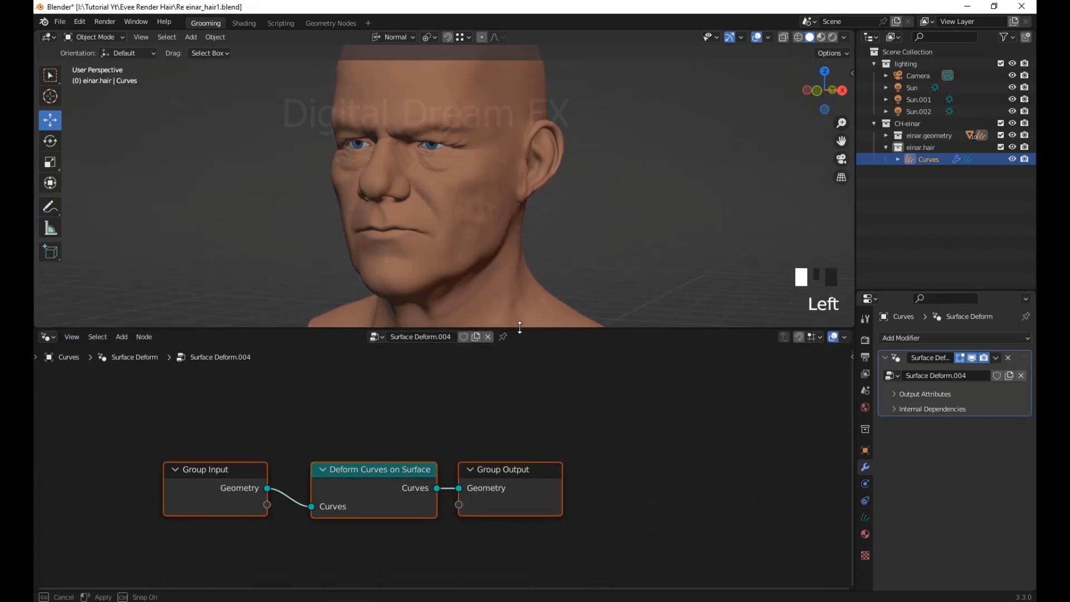
shift+middle_drag(520, 245, 560, 387)
scroll(494, 400, up, 3)
click(272, 428)
drag(317, 423, 258, 440)
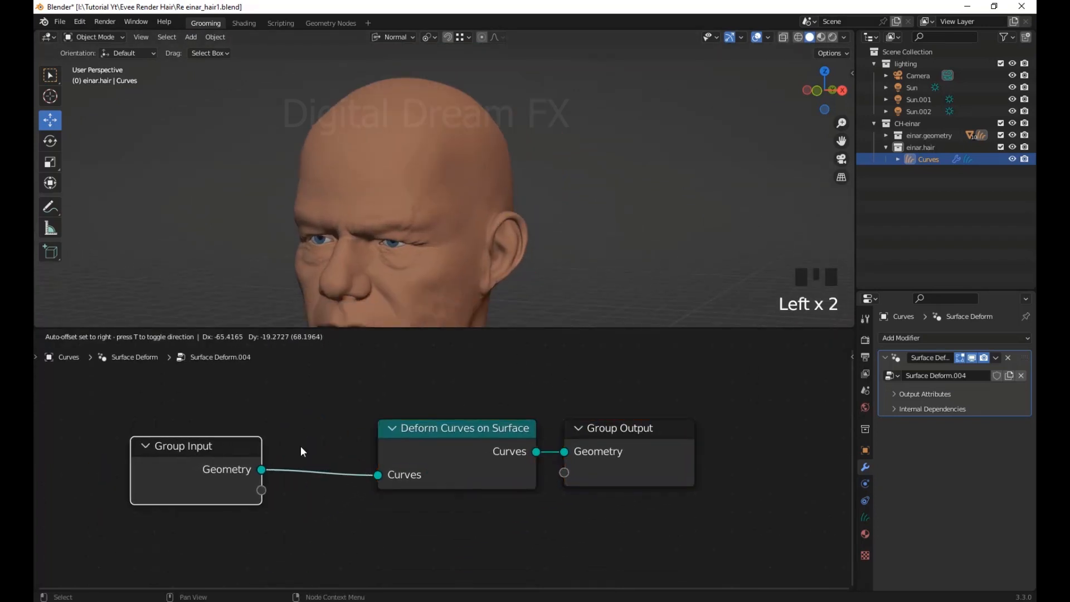
drag(418, 422, 343, 415)
drag(589, 418, 522, 411)
drag(195, 446, 179, 441)
drag(554, 424, 622, 420)
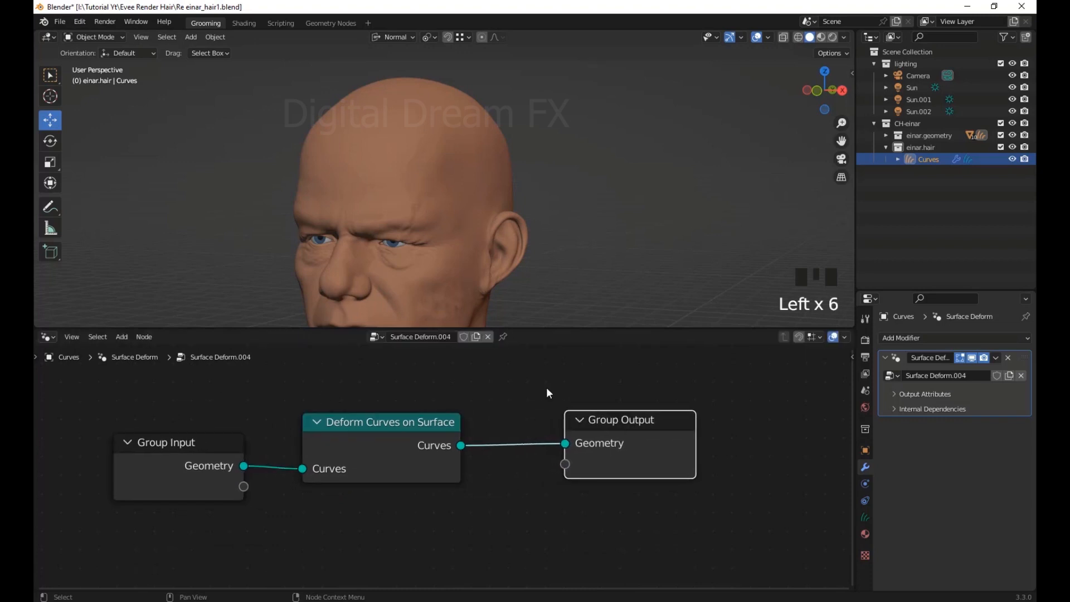
drag(503, 328, 502, 400)
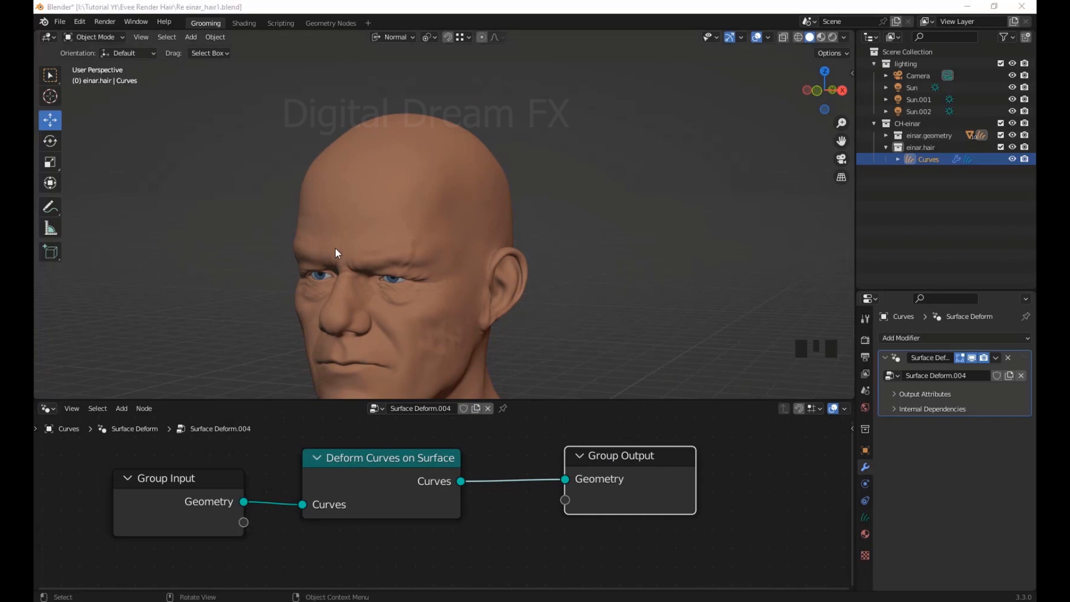
Select the new Curves object in the einar.hair collection and switch it to Sculpt Mode
mouse_move(336, 249)
middle_down()
mouse_move(281, 262)
mouse_move(340, 251)
middle_up()
shift+middle_drag(340, 251, 329, 197)
shift+middle_drag(496, 266, 486, 256)
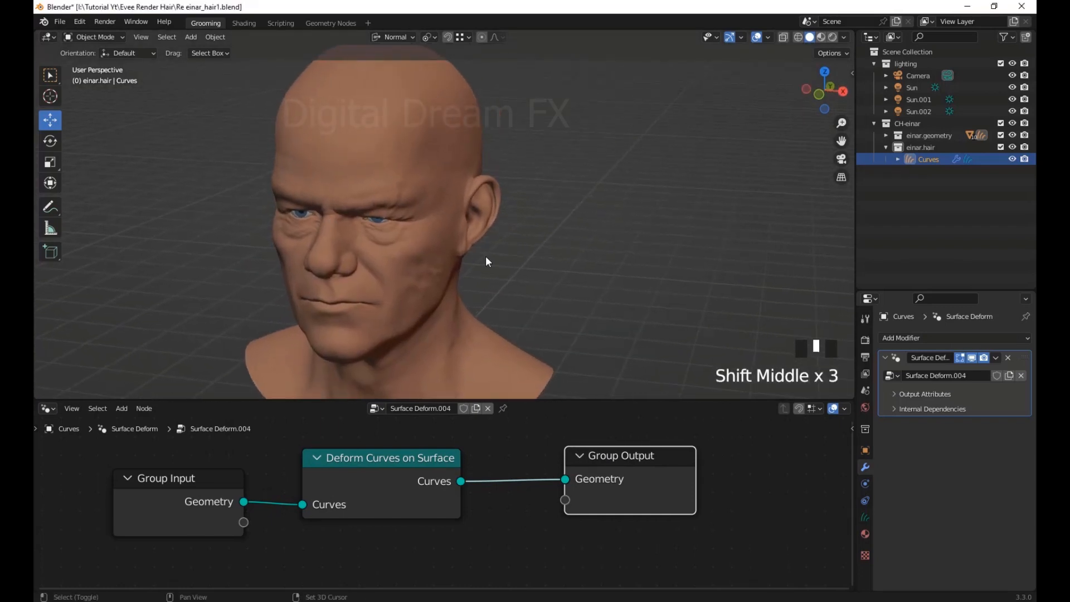
click(911, 161)
click(103, 37)
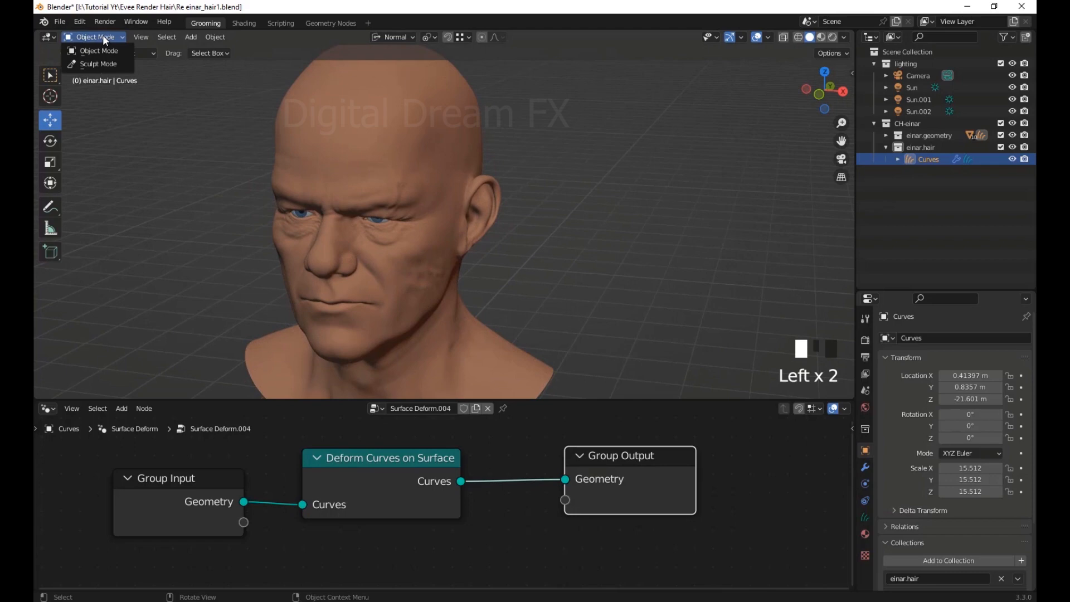
click(99, 63)
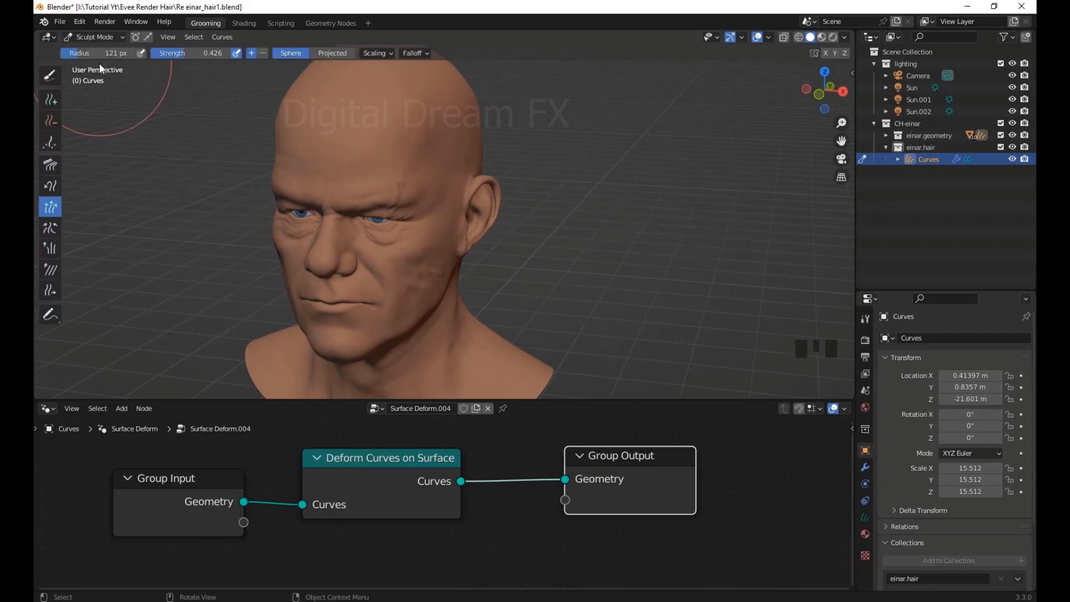
Activate the Add brush with tool names shown, and display its full brush settings beside the head and in an enlarged Properties editor
drag(62, 133, 101, 135)
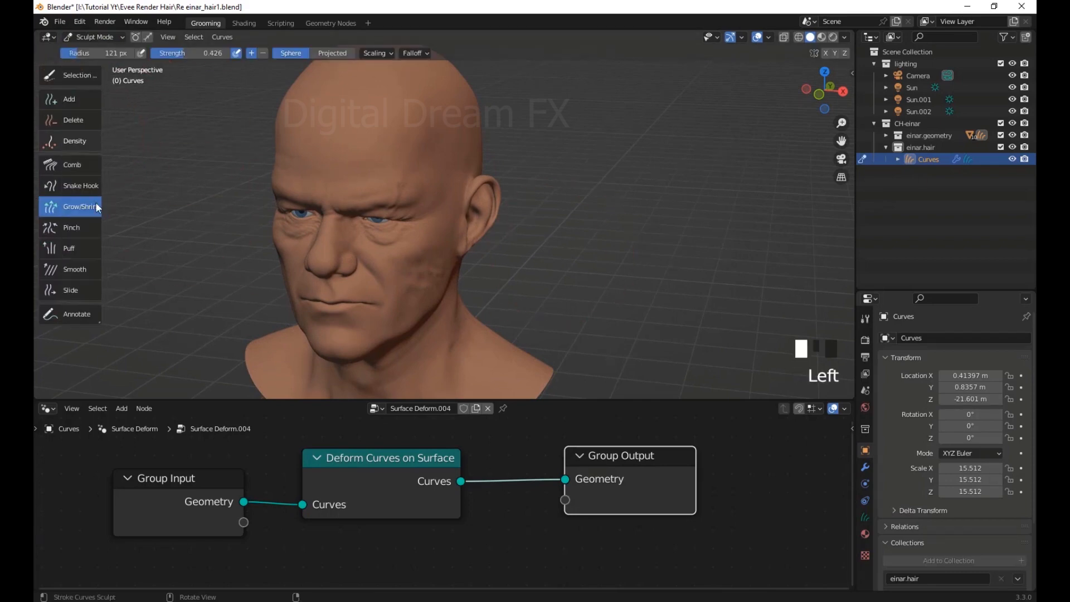
click(77, 99)
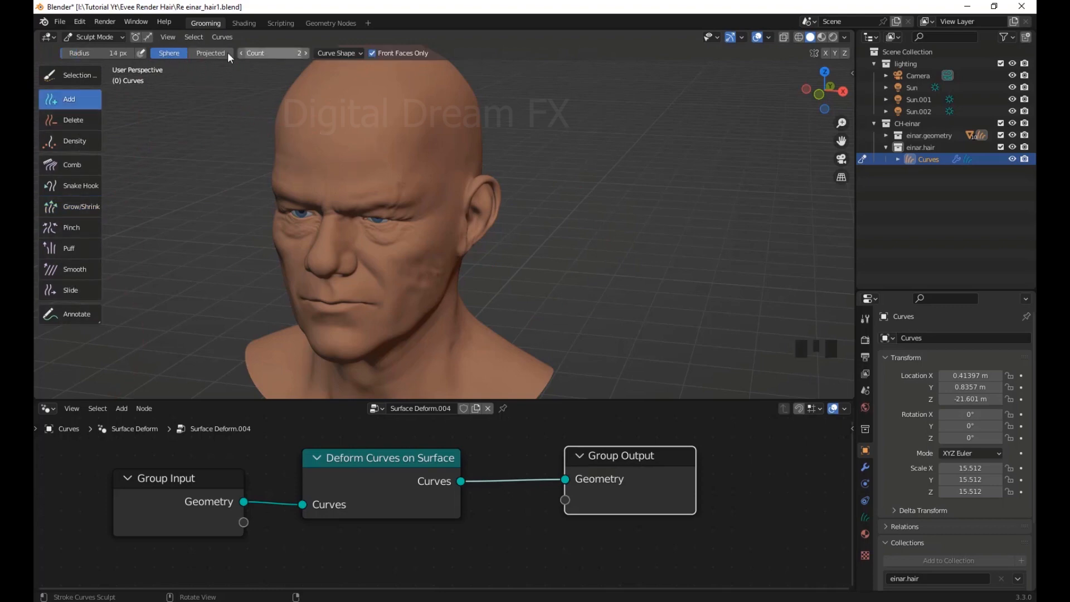
click(851, 73)
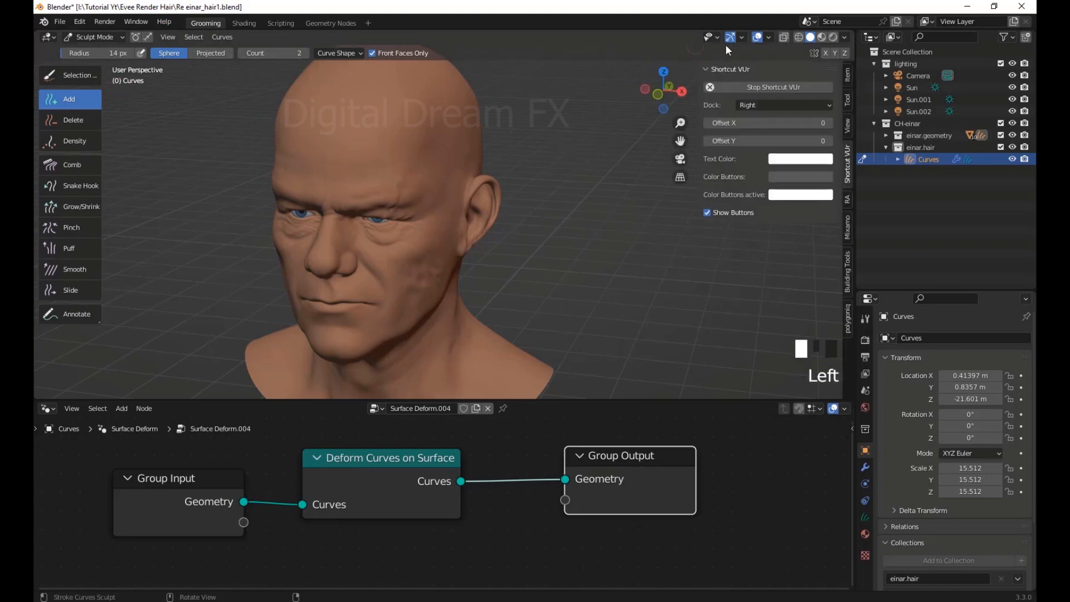
click(847, 82)
click(847, 93)
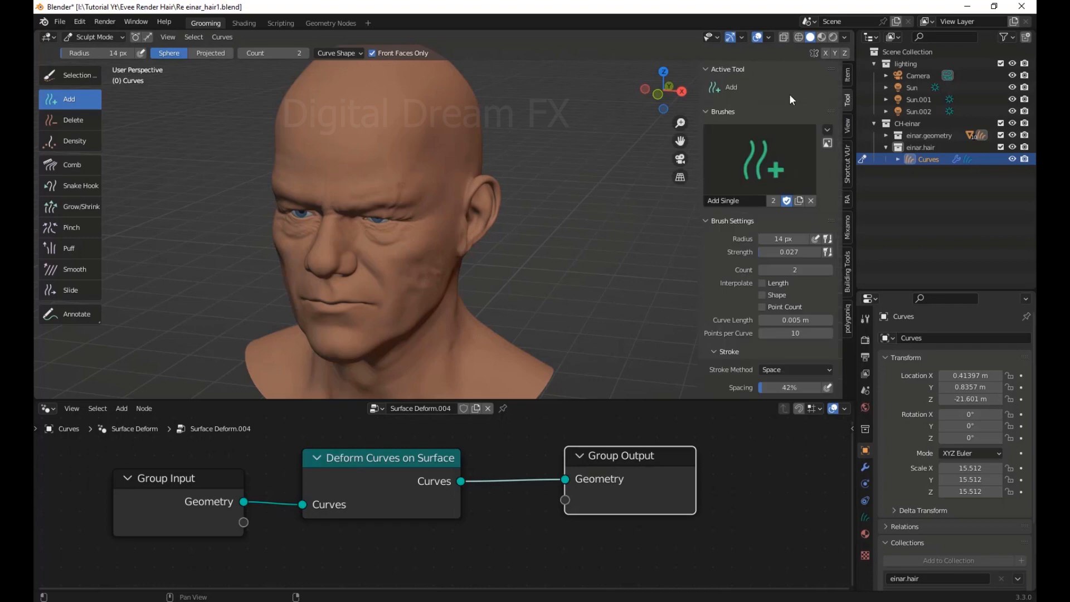
click(865, 318)
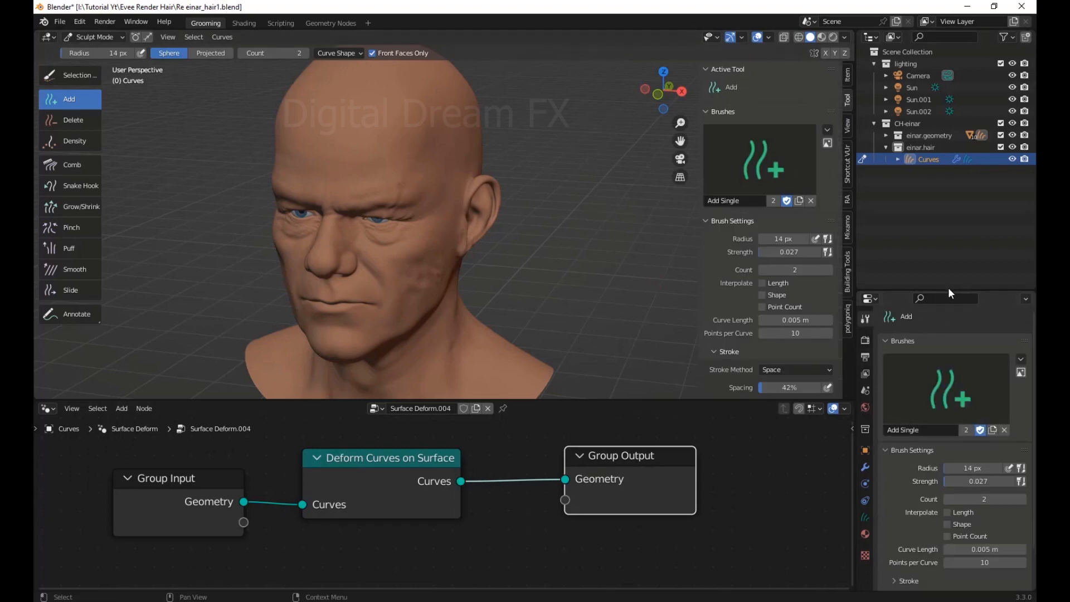
drag(948, 289, 947, 191)
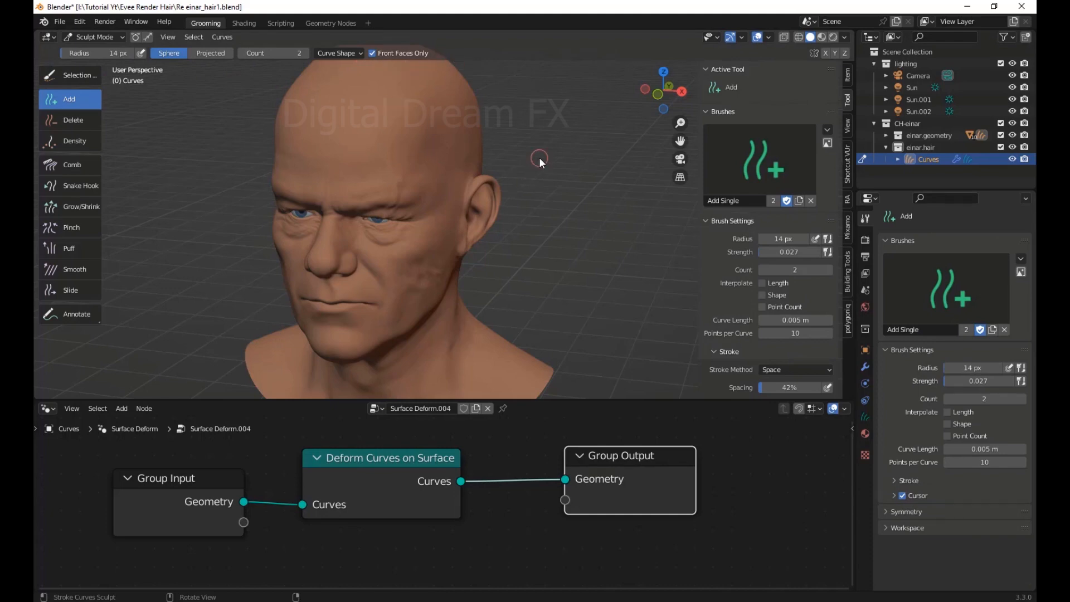
Hide the 3D viewport's sidebar and enlarge the viewport by lowering its boundary with the node editor
key(n)
middle_click(479, 280)
drag(493, 400, 503, 443)
scroll(462, 335, up, 1)
scroll(462, 326, down, 2)
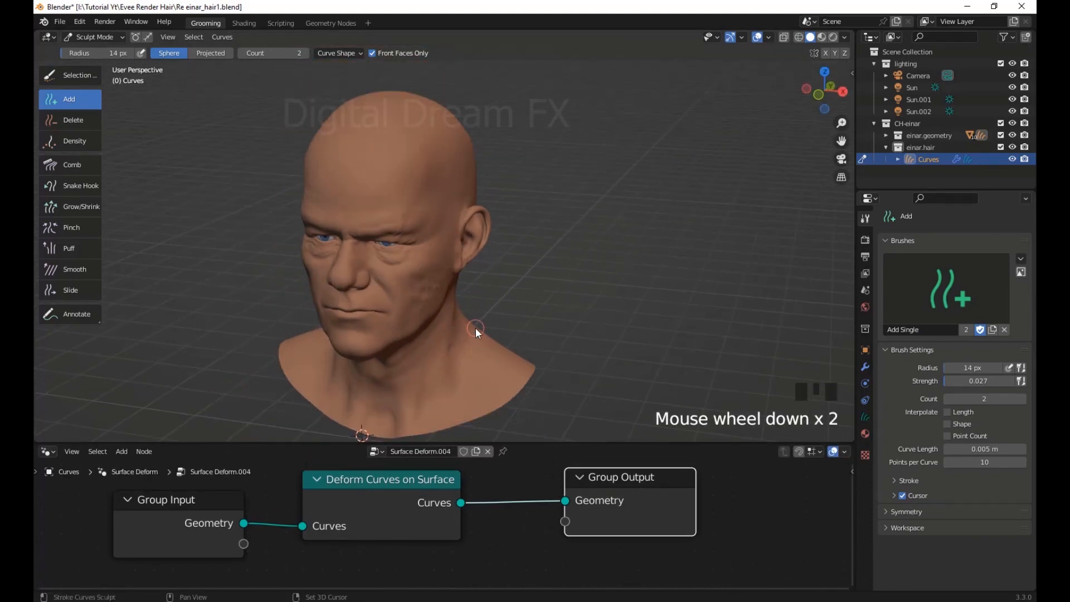
Set the Add brush's Count to 12 curves
shift+middle_drag(487, 310, 530, 292)
scroll(506, 263, up, 1)
shift+scroll(563, 258, down, 1)
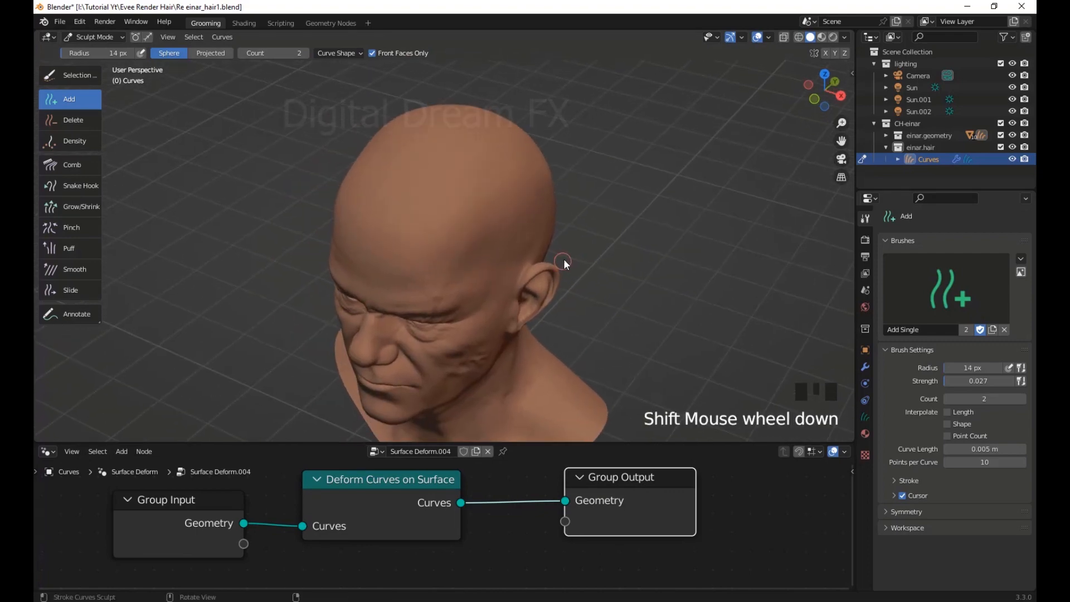
shift+middle_drag(557, 238, 546, 206)
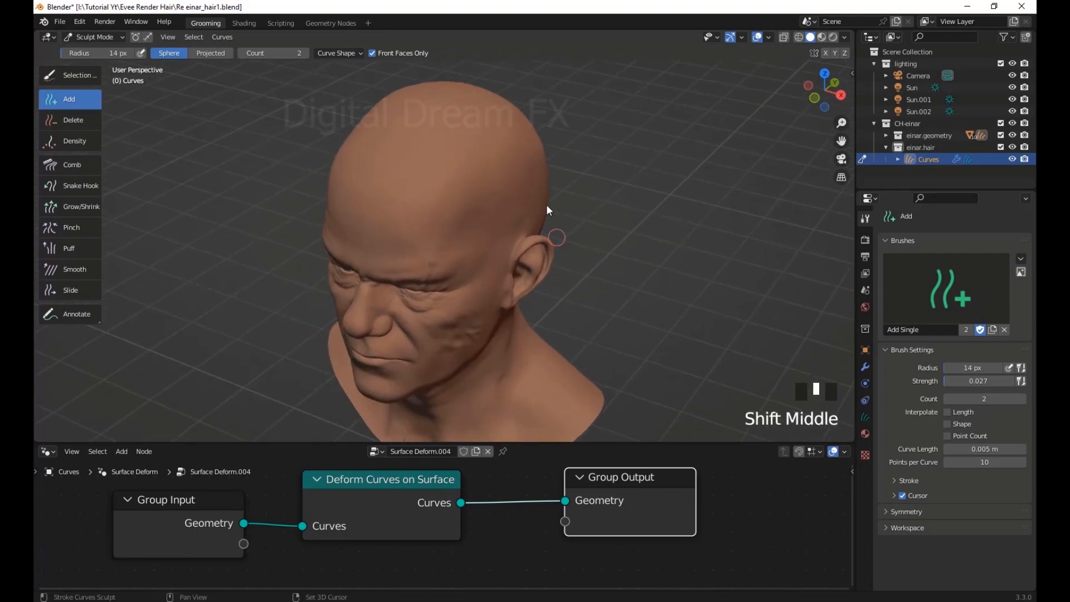
click(305, 51)
click(306, 51)
click(305, 51)
click(306, 51)
click(306, 52)
click(305, 51)
click(305, 51)
click(305, 51)
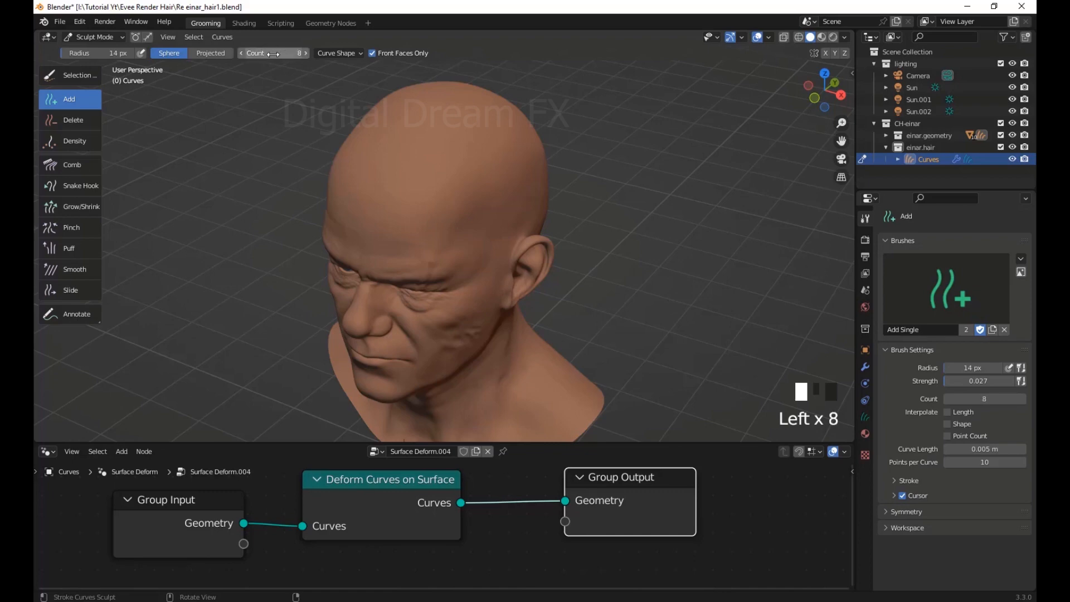
click(304, 51)
key(Return)
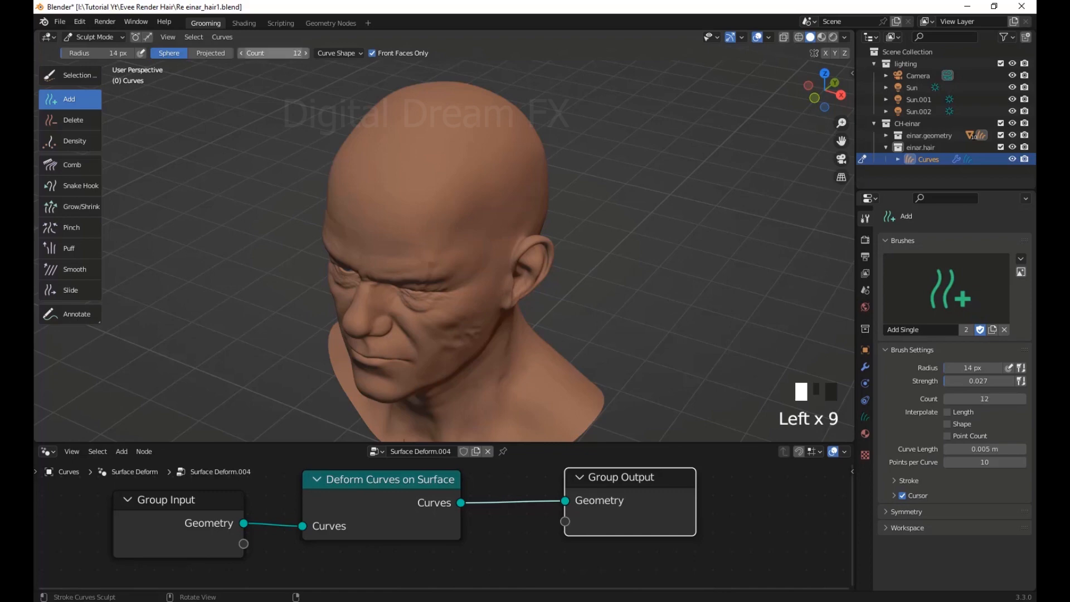
click(341, 54)
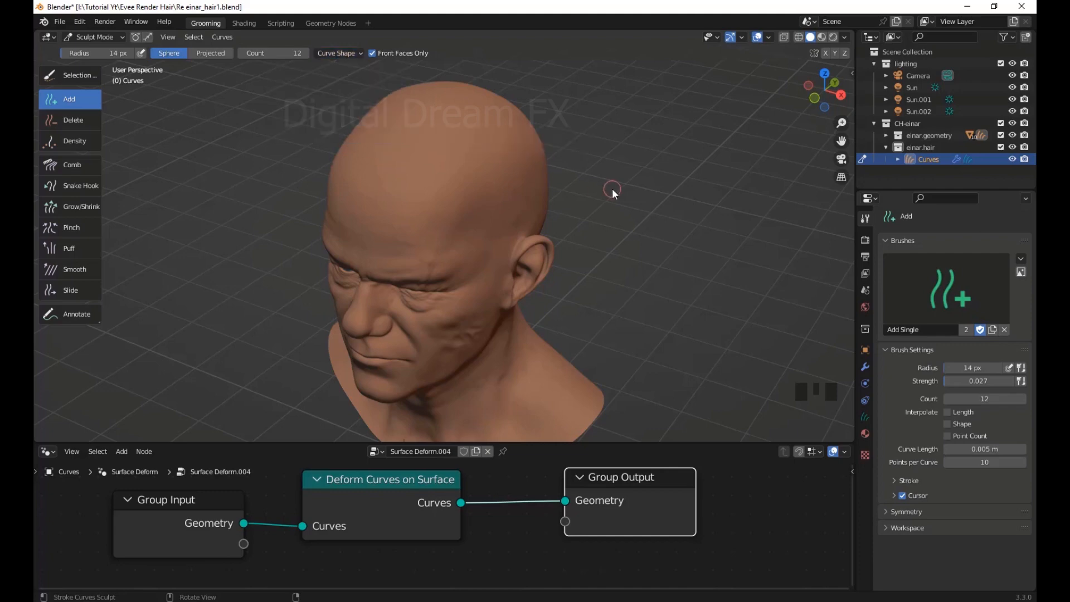
Paint a narrow test band of short hair curves across the top of the head
shift+middle_drag(611, 189, 577, 243)
click(386, 195)
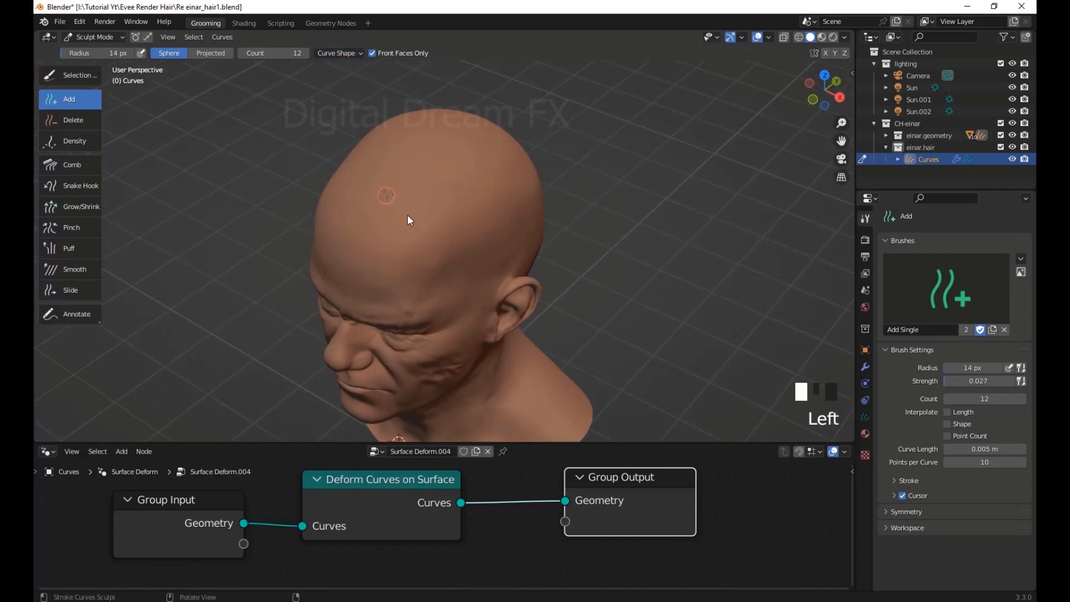
middle_drag(482, 197, 352, 253)
scroll(461, 173, up, 2)
scroll(466, 279, up, 2)
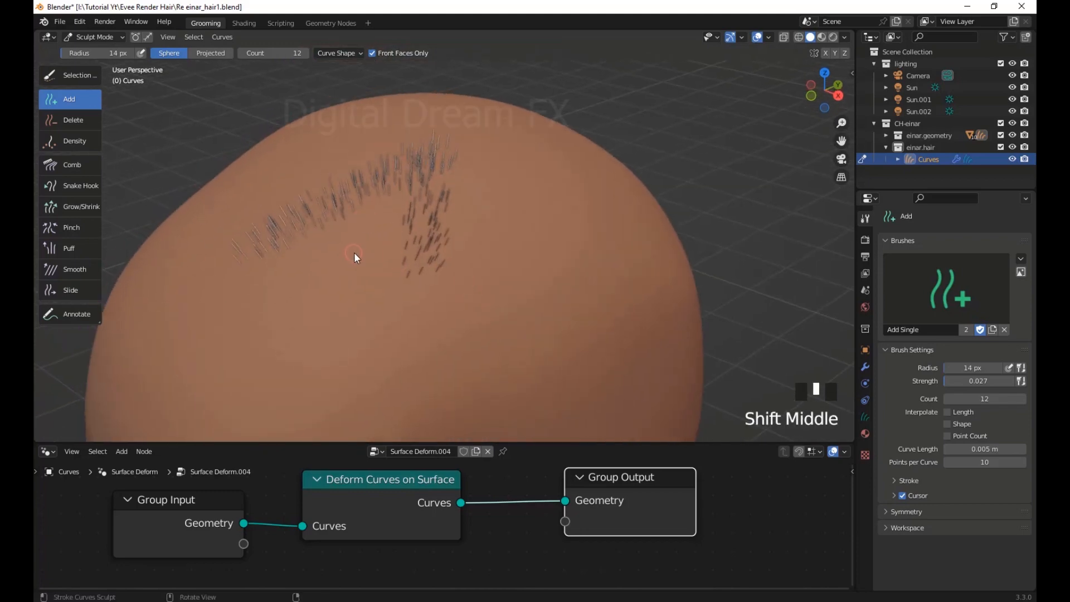
Increase the Add brush radius to 62 px and paint more short hair curves beside the first band
key(f)
click(380, 243)
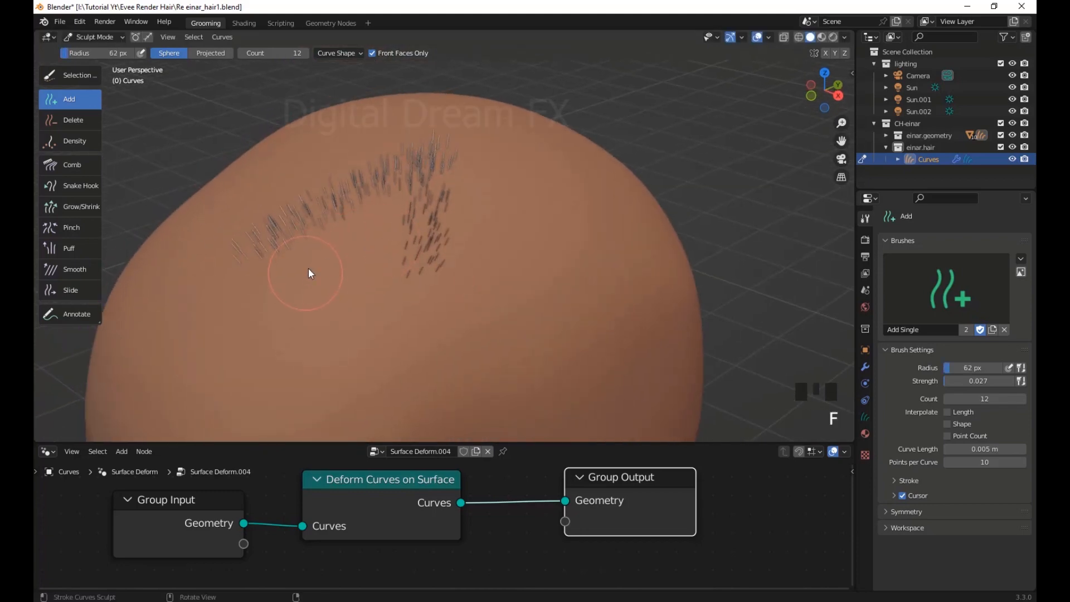
click(306, 272)
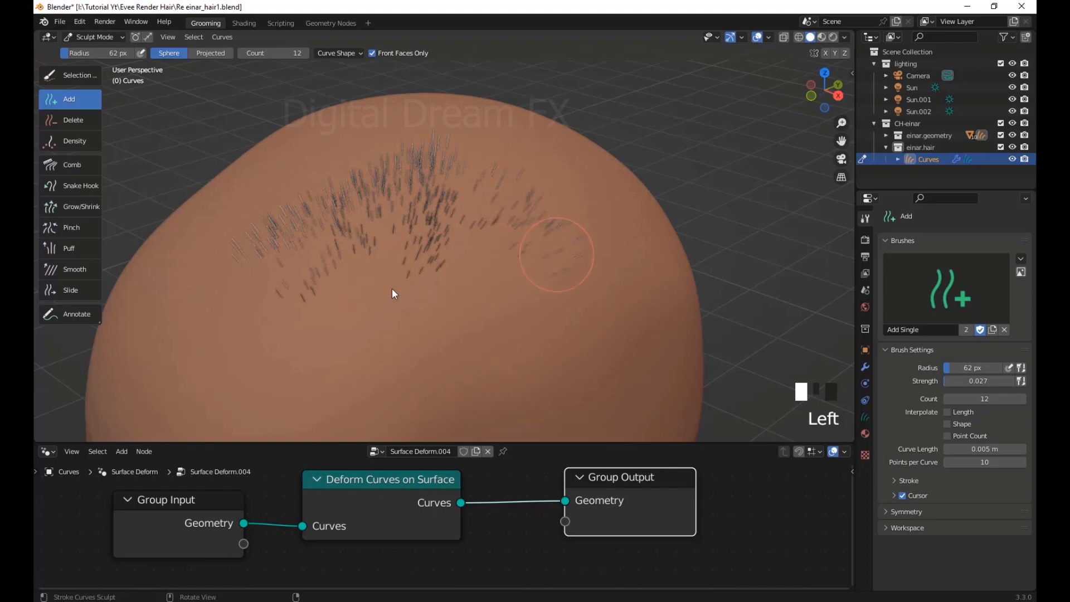
middle_drag(359, 293, 460, 141)
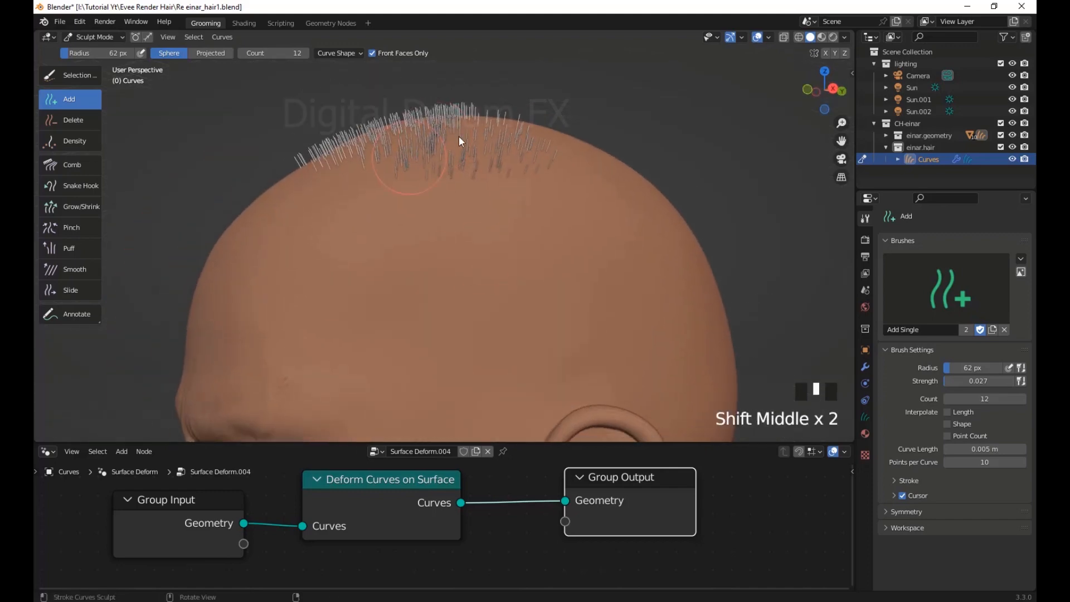
Try the Strip curve shape in the Eevee render settings and switch back to Strand
click(865, 239)
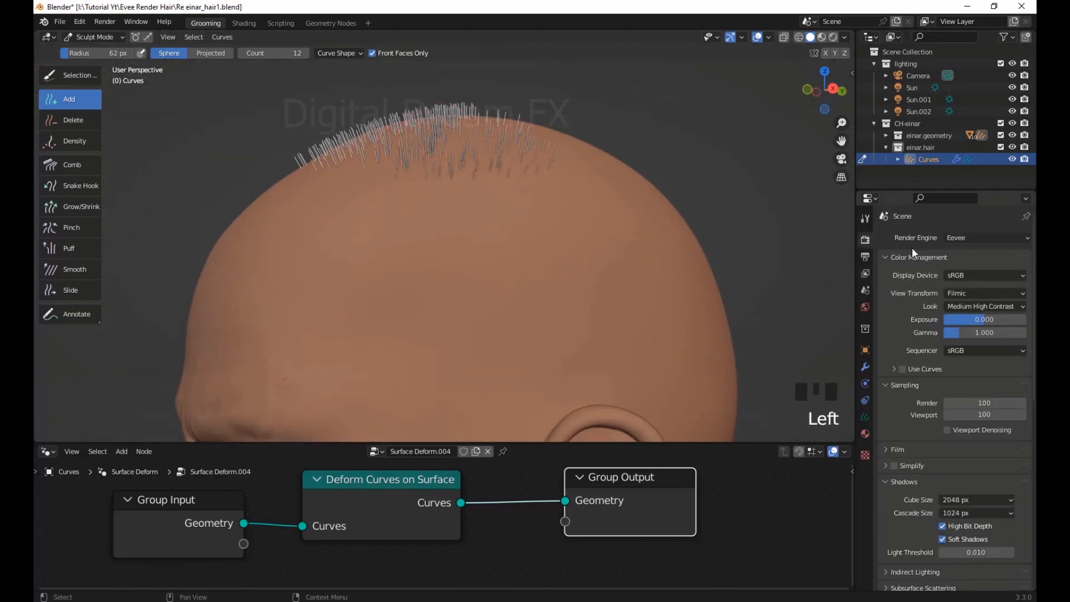
scroll(915, 311, down, 14)
scroll(923, 407, down, 10)
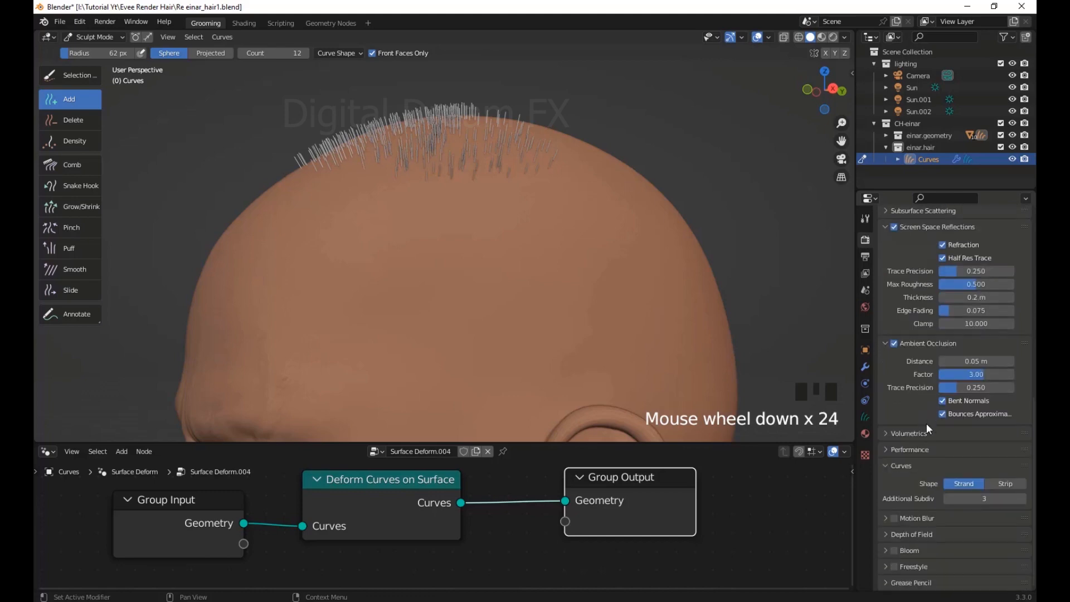
click(1004, 483)
middle_drag(346, 210, 526, 246)
click(963, 483)
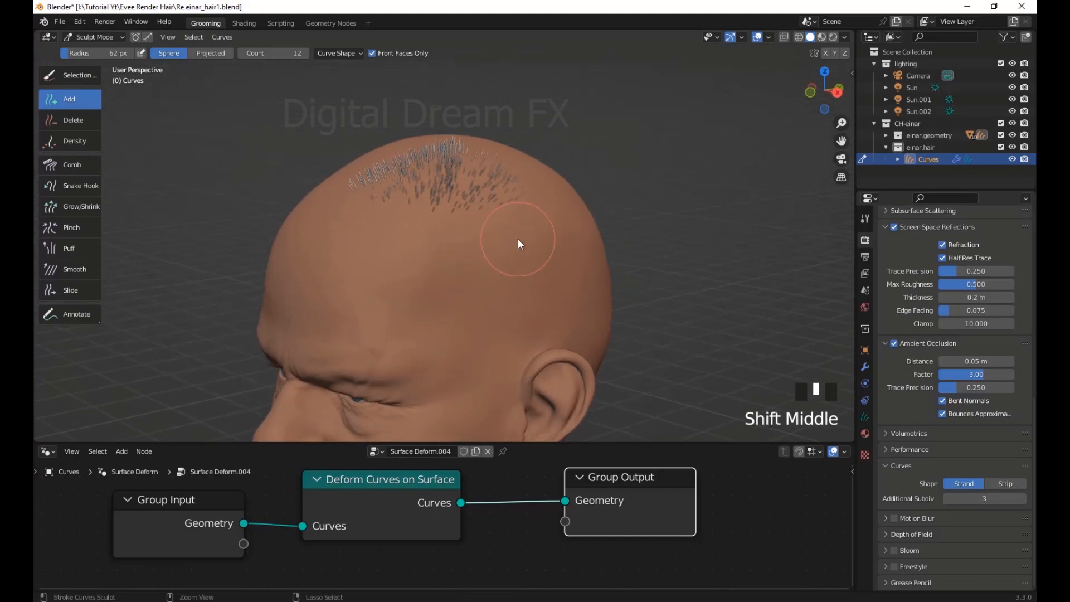
Undo the test strokes so that all painted hair curves are removed from the head
key(ctrl+z)
key(ctrl+z)
key(ctrl+z)
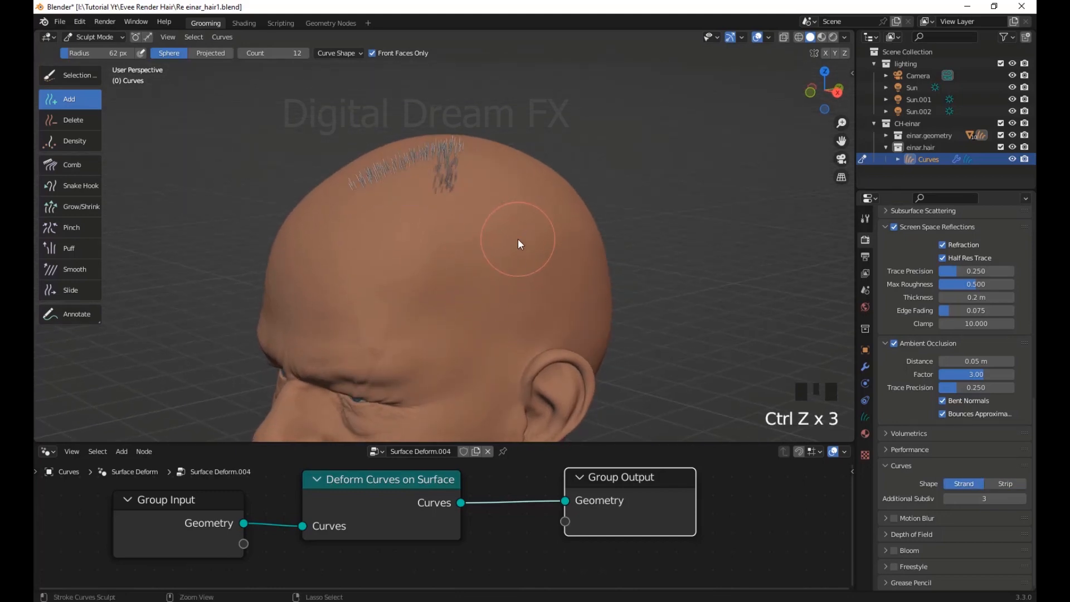
key(ctrl+z)
Enable X-axis mirroring and set the Add brush's curve length to 0.1 m, keeping 10 points per curve
middle_drag(517, 239, 550, 152)
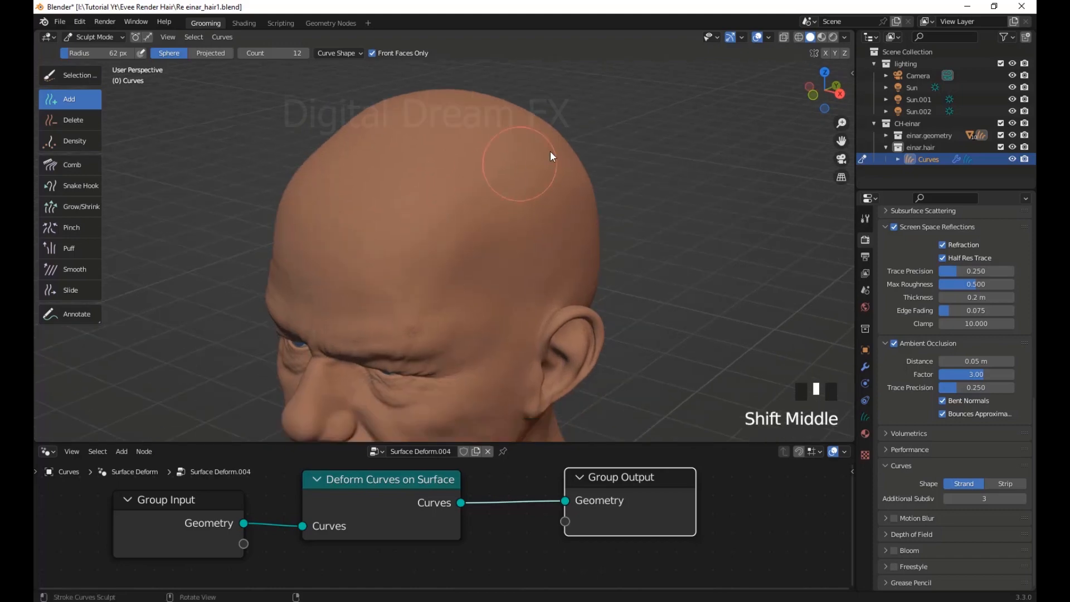
click(825, 54)
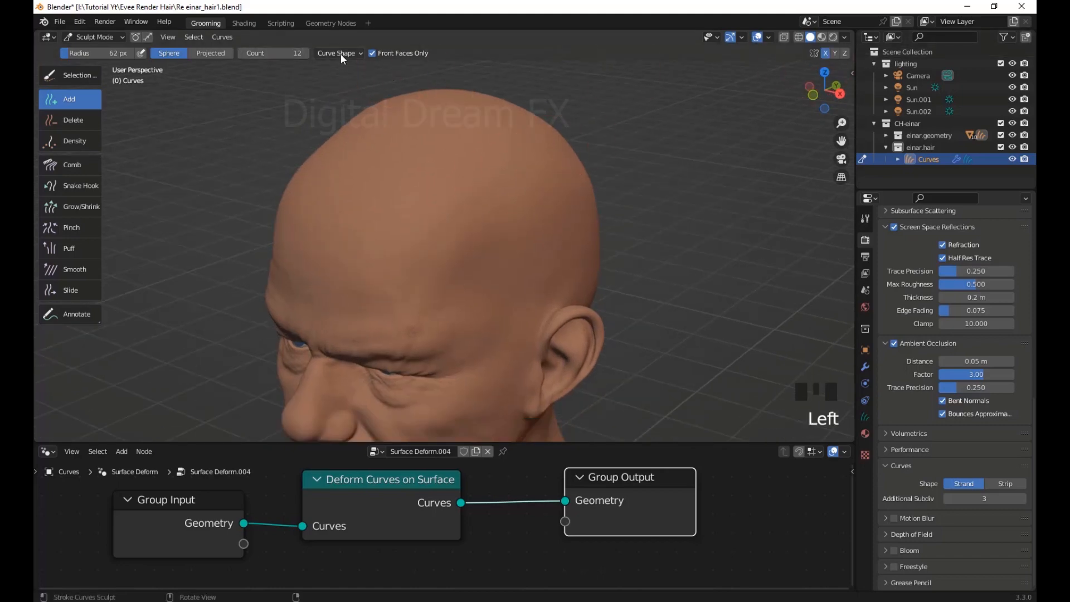
click(340, 53)
click(364, 113)
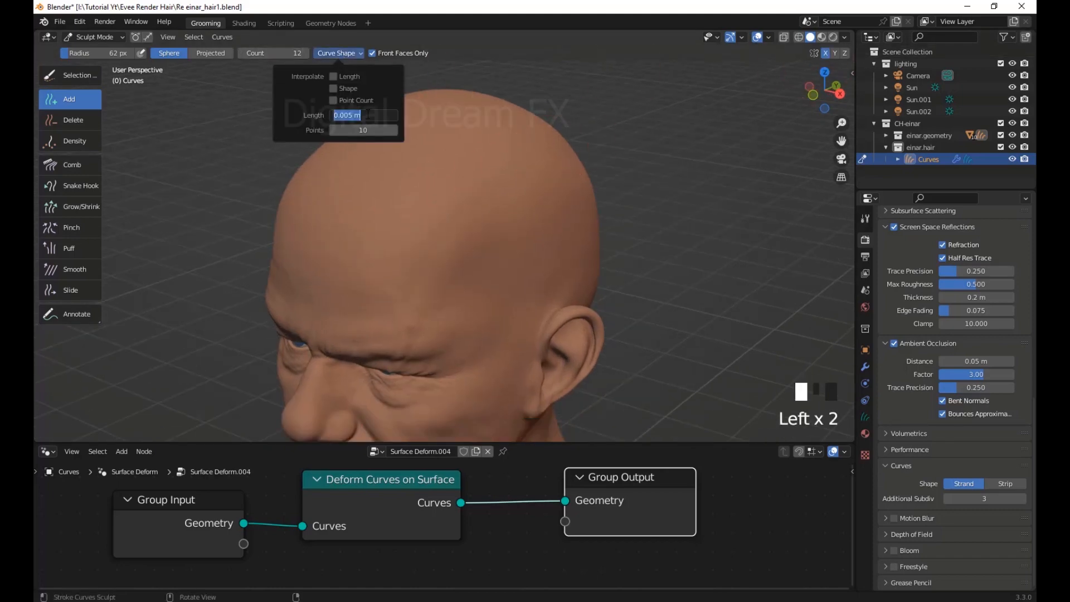
text(0.1)
key(Return)
click(363, 131)
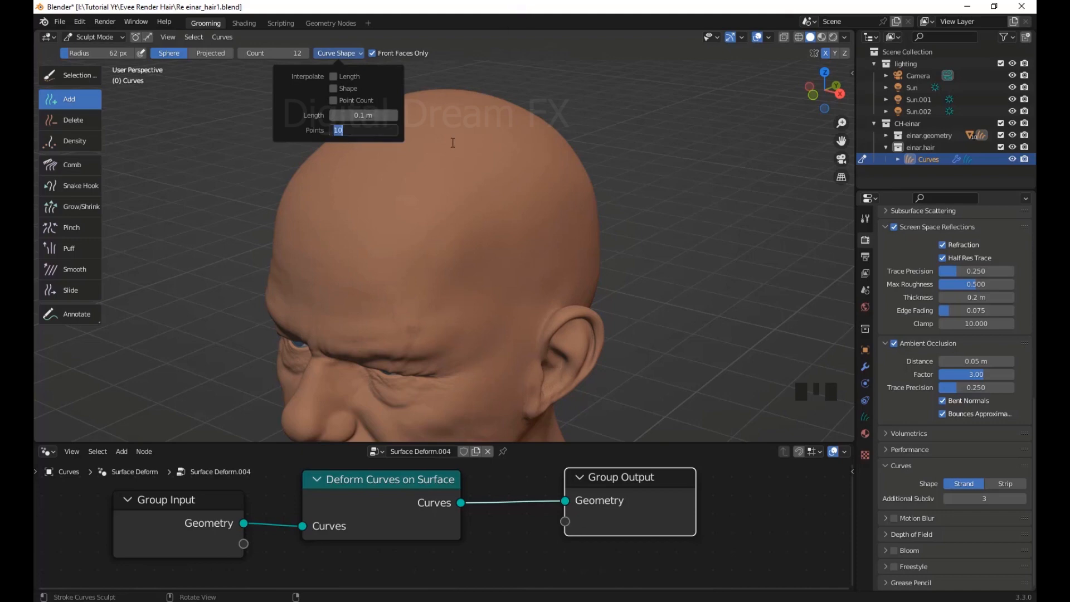
key(Return)
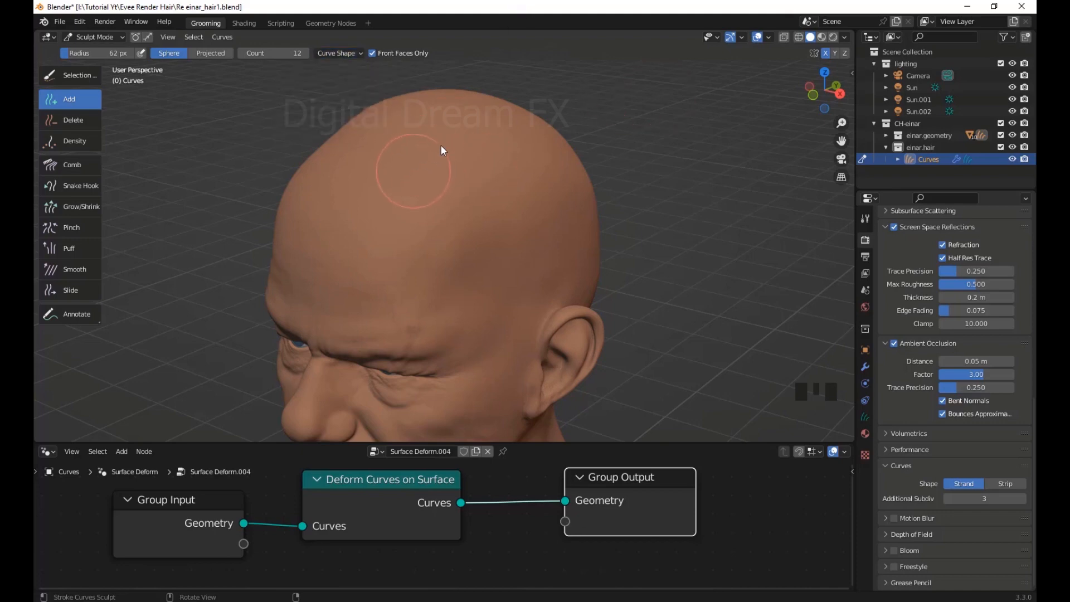
Try painting mirrored 0.1 m hair curves across the top of the head
mouse_move(442, 149)
mouse_down()
mouse_move(544, 105)
mouse_move(588, 158)
mouse_up()
scroll(557, 223, down, 5)
middle_drag(556, 223, 581, 244)
scroll(581, 244, up, 4)
scroll(581, 244, down, 3)
scroll(499, 238, up, 2)
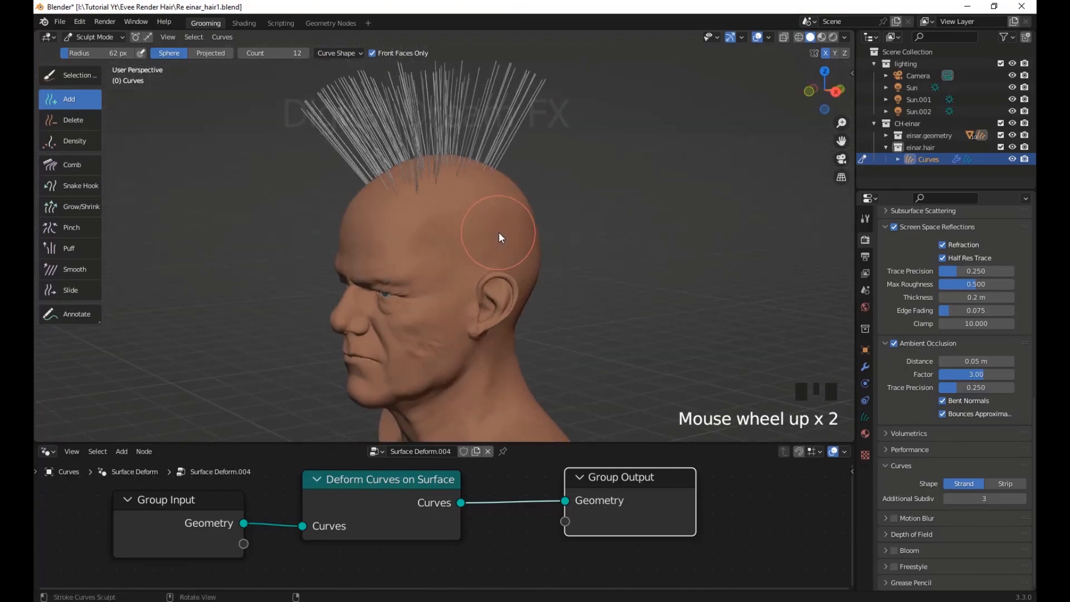
middle_drag(499, 239, 554, 232)
mouse_move(463, 193)
middle_down()
mouse_move(477, 217)
mouse_move(468, 183)
middle_up()
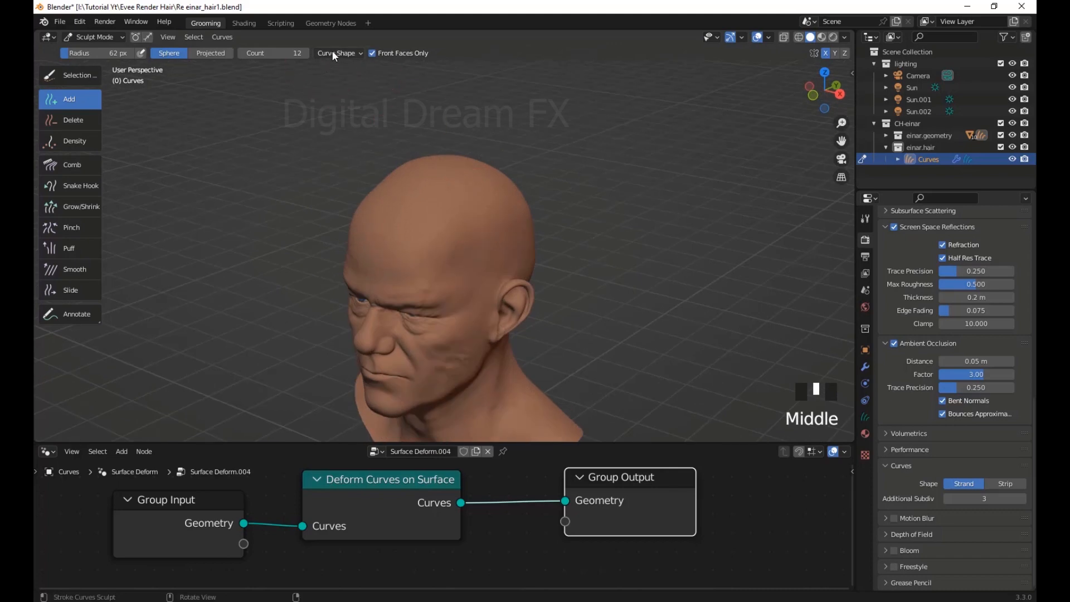
Set the Add brush's curve length to 0.06 m and its points per curve to 8
click(336, 53)
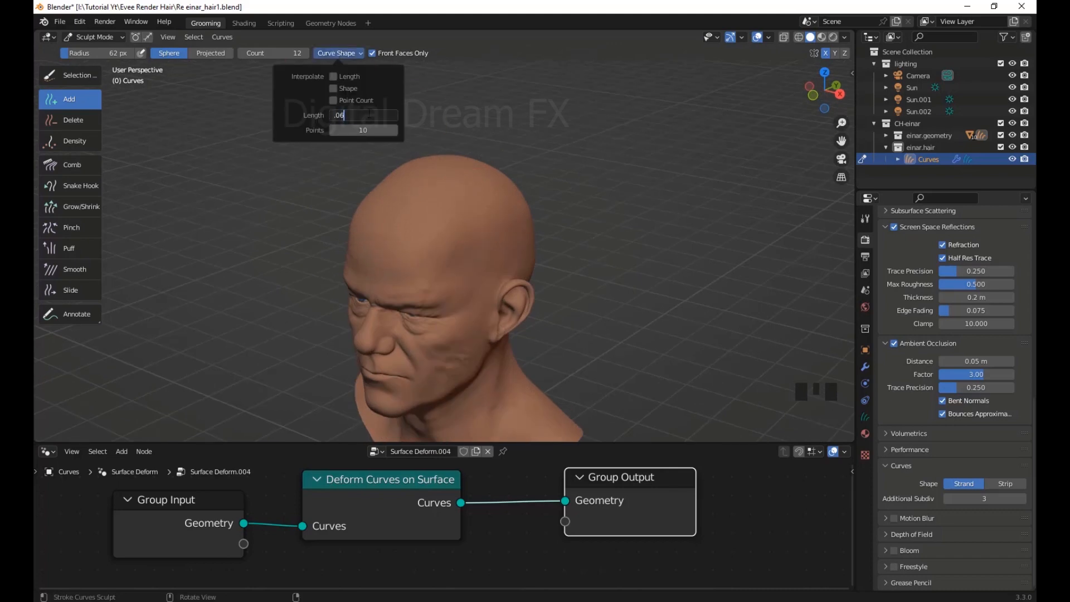
key(Return)
text(8)
key(Return)
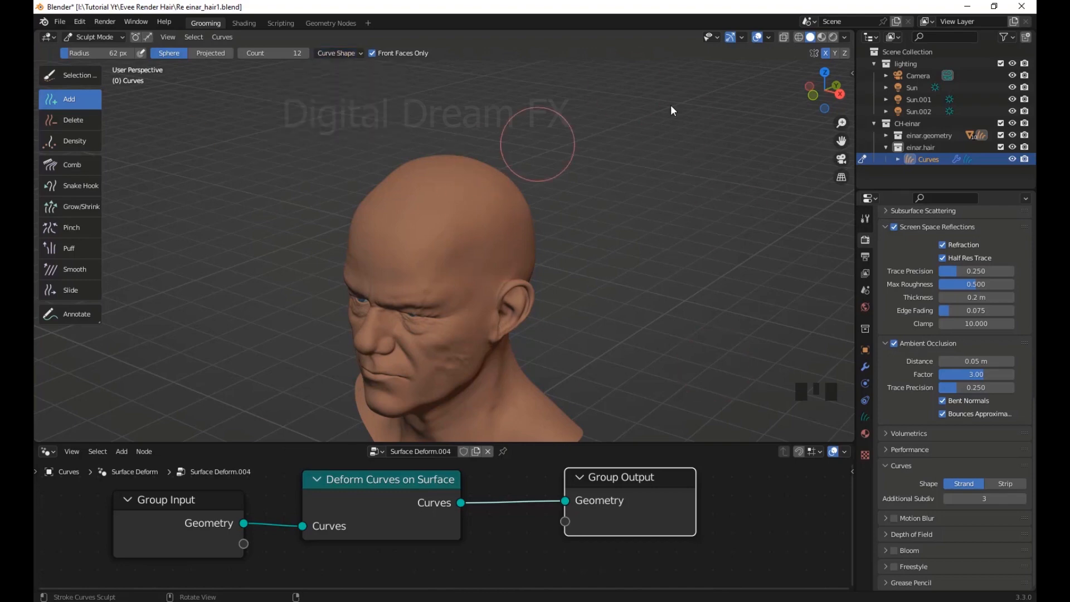
Paint mirrored hair curves from the front hairline over the top of the head and fill the centre of the crown
mouse_move(409, 206)
mouse_down()
mouse_move(487, 152)
mouse_move(496, 225)
mouse_up()
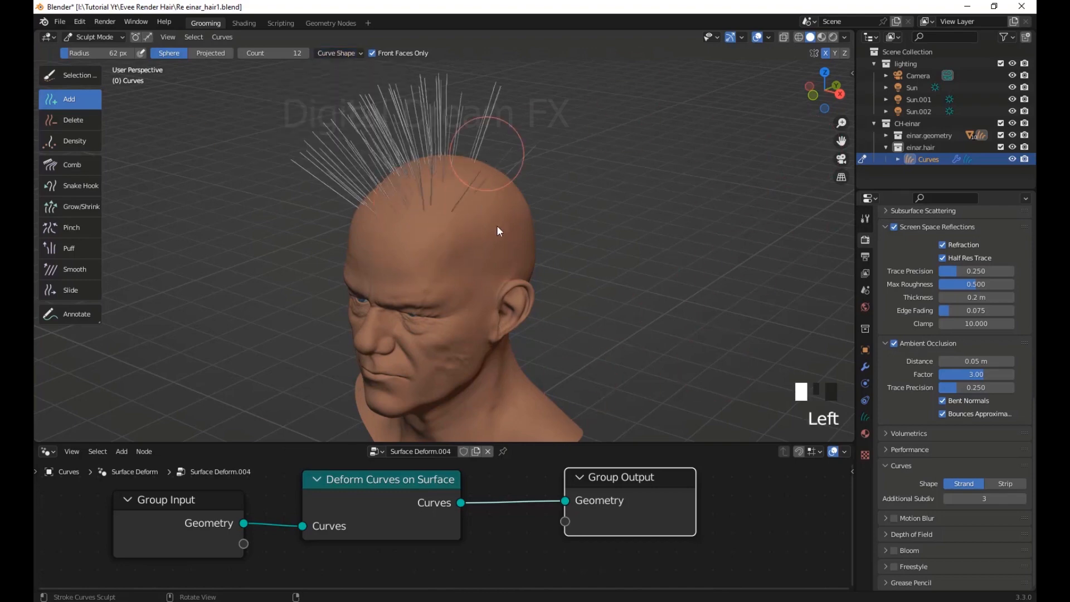
mouse_move(497, 225)
middle_down()
mouse_move(650, 202)
mouse_move(414, 219)
mouse_move(315, 299)
middle_up()
middle_drag(485, 245, 445, 215)
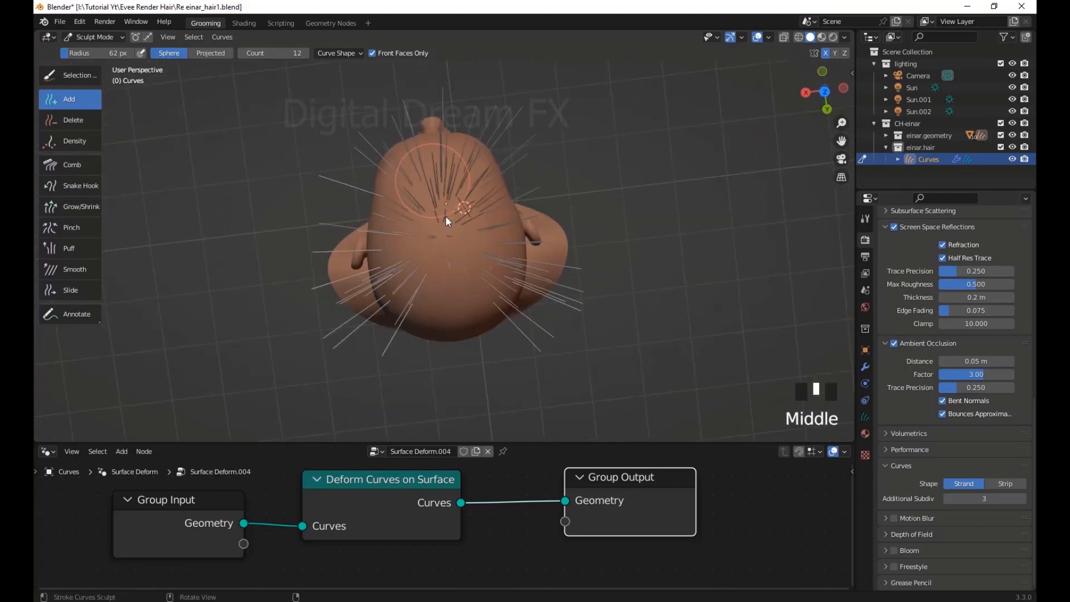
mouse_move(446, 215)
mouse_down()
mouse_move(442, 263)
mouse_move(456, 279)
mouse_up()
mouse_move(478, 228)
mouse_down()
mouse_move(460, 175)
mouse_move(431, 220)
mouse_up()
Thicken the hair with additional mirrored curves along the front hairline, the upper side and the back of the crown
middle_drag(570, 279, 423, 161)
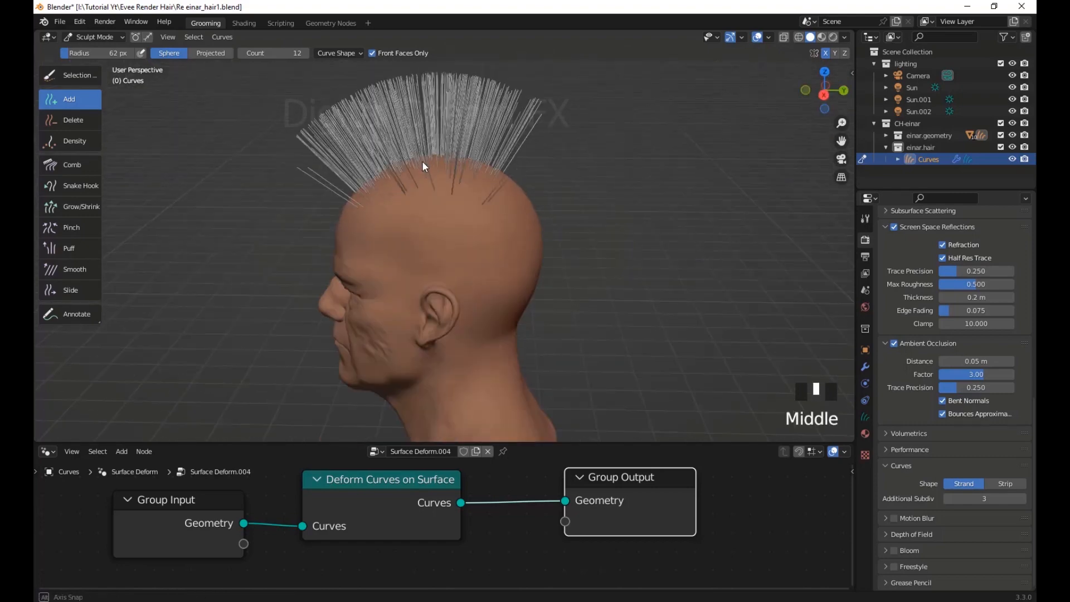
scroll(429, 234, up, 2)
middle_drag(429, 234, 403, 224)
mouse_move(404, 204)
mouse_down()
mouse_move(497, 202)
mouse_move(549, 155)
mouse_up()
scroll(393, 218, down, 2)
mouse_move(394, 218)
middle_down()
mouse_move(508, 230)
mouse_move(437, 226)
middle_up()
drag(437, 226, 423, 224)
middle_drag(540, 240, 398, 268)
scroll(398, 269, up, 4)
mouse_move(384, 283)
mouse_down()
mouse_move(339, 275)
mouse_move(460, 260)
mouse_move(564, 135)
mouse_up()
scroll(563, 218, down, 3)
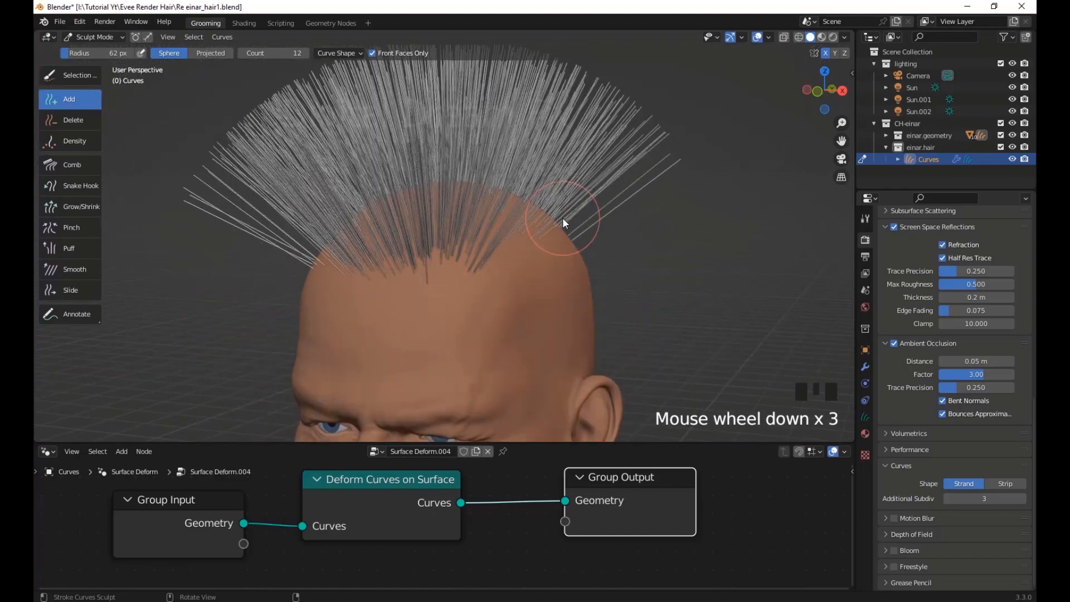
middle_drag(563, 217, 488, 401)
middle_drag(309, 67, 479, 179)
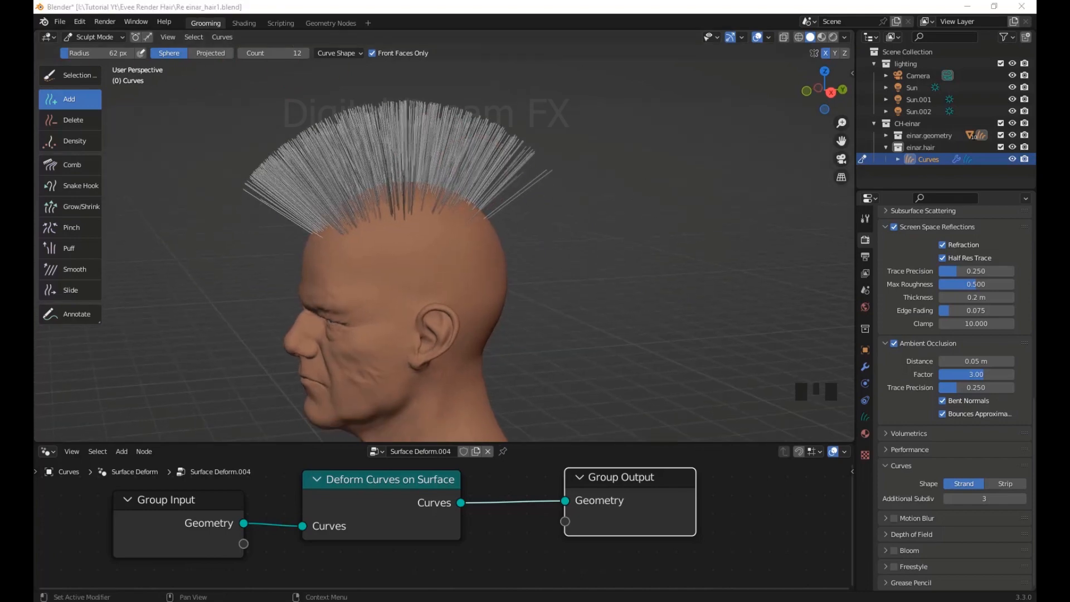
Show the head in the right orthographic view and activate the Comb brush with a radius of about 134 px
middle_drag(569, 266, 611, 293)
scroll(654, 292, down, 1)
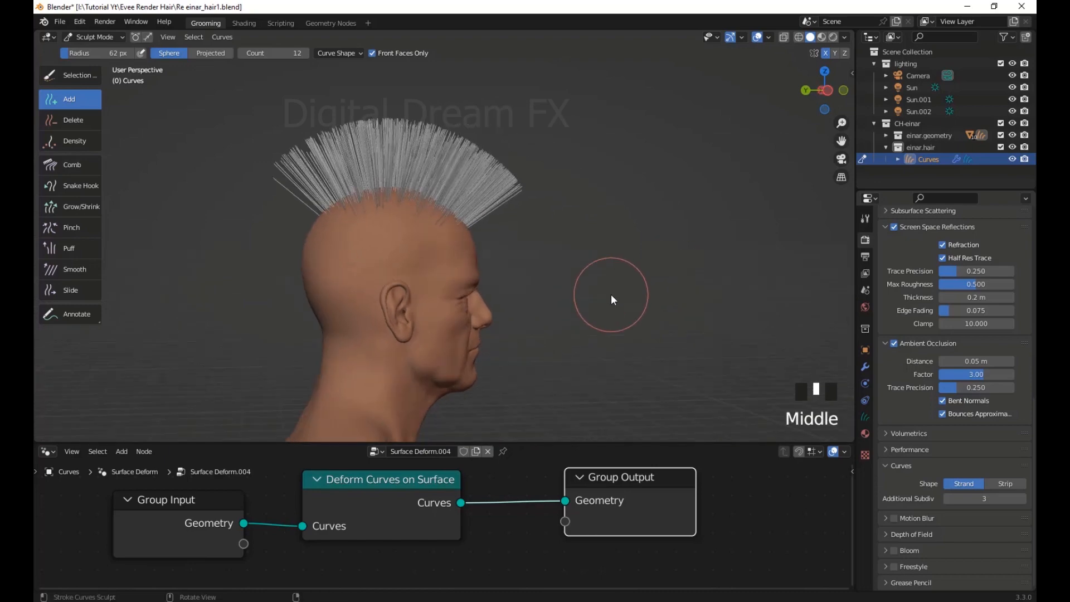
key(KP_3)
scroll(513, 150, up, 2)
scroll(440, 222, up, 2)
shift+middle_drag(475, 239, 502, 271)
key(f)
click(494, 225)
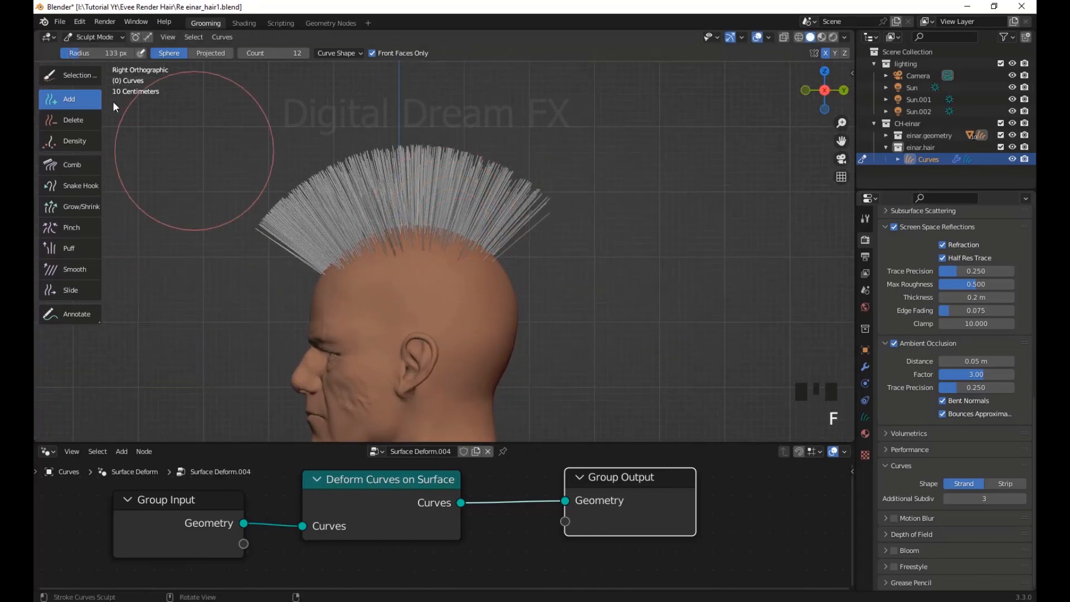
click(64, 168)
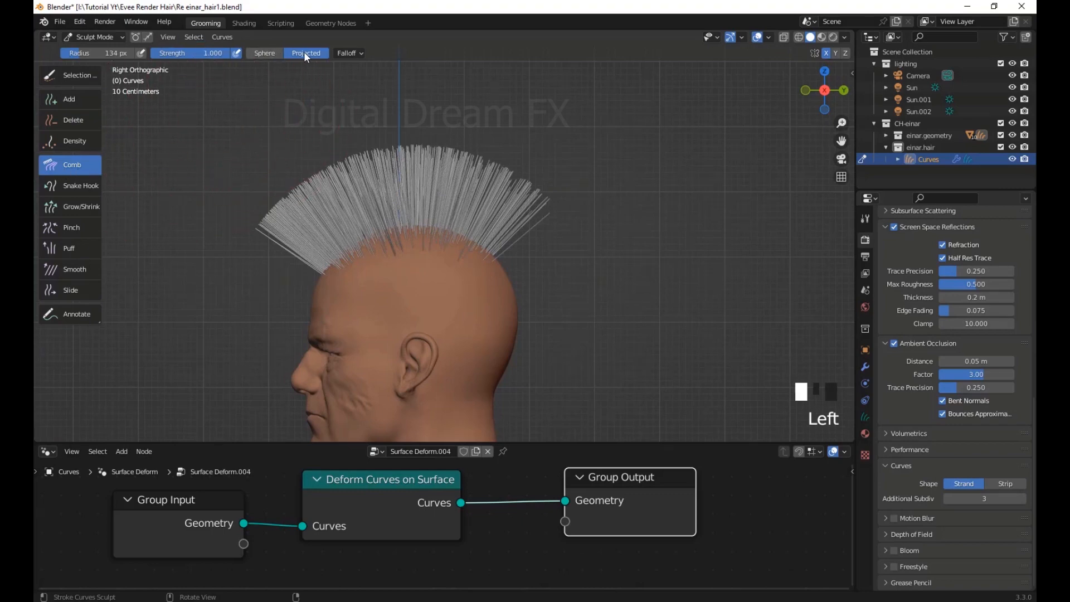
Comb the upright hair backwards from the forehead to the back of the head, from the side and from above
mouse_move(244, 215)
mouse_down()
mouse_move(303, 162)
mouse_move(504, 141)
mouse_move(602, 186)
mouse_move(662, 236)
mouse_up()
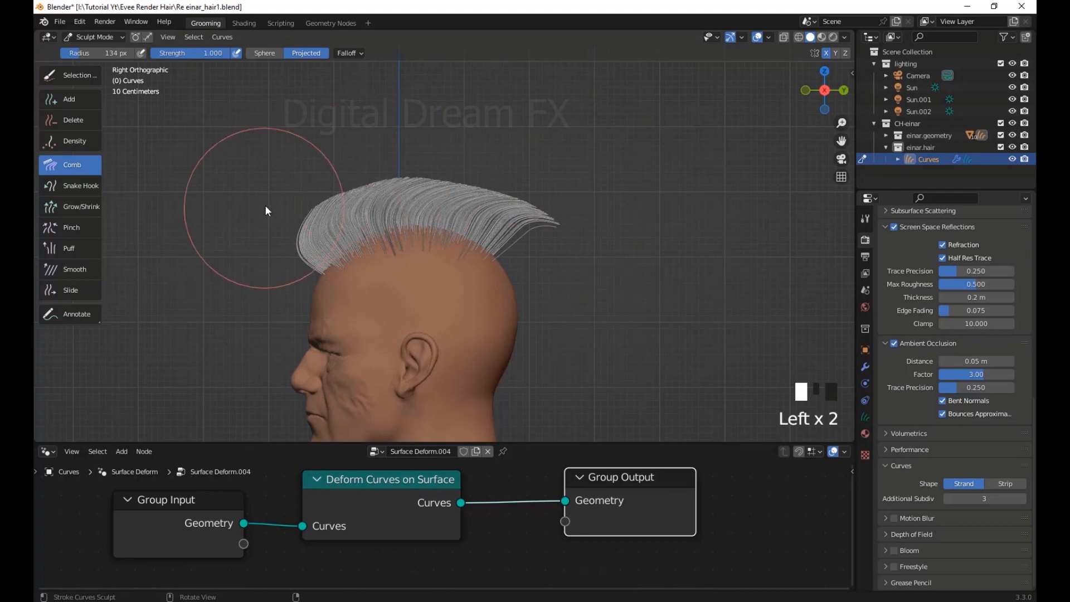
mouse_move(265, 211)
mouse_down()
mouse_move(329, 162)
mouse_move(401, 152)
mouse_move(499, 168)
mouse_move(570, 229)
mouse_up()
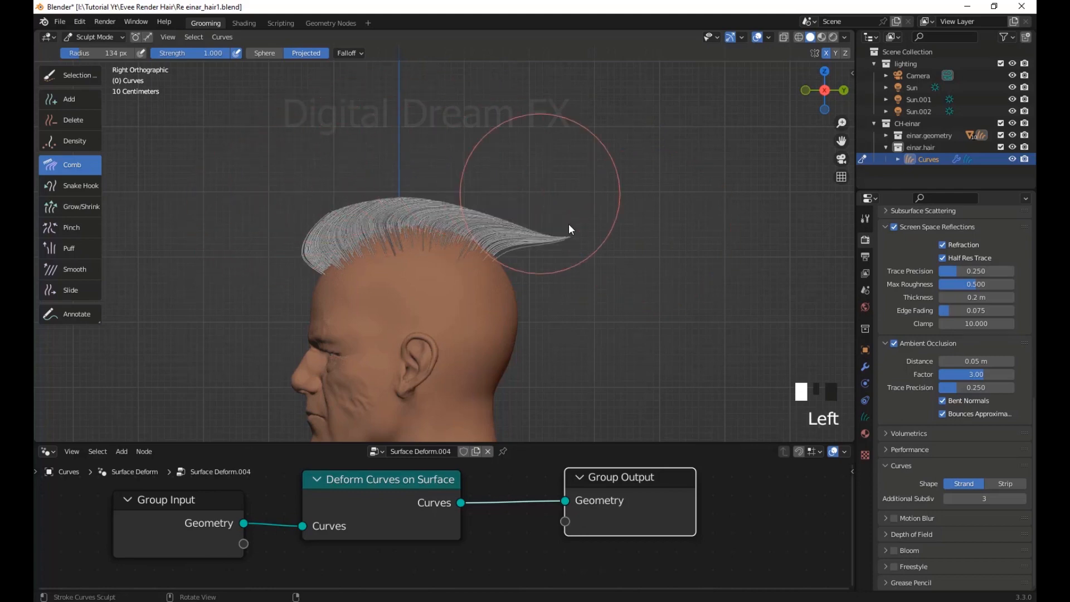
mouse_move(574, 172)
middle_down()
mouse_move(673, 285)
mouse_move(503, 382)
middle_up()
mouse_move(504, 378)
mouse_down()
mouse_move(536, 315)
mouse_move(559, 139)
mouse_up()
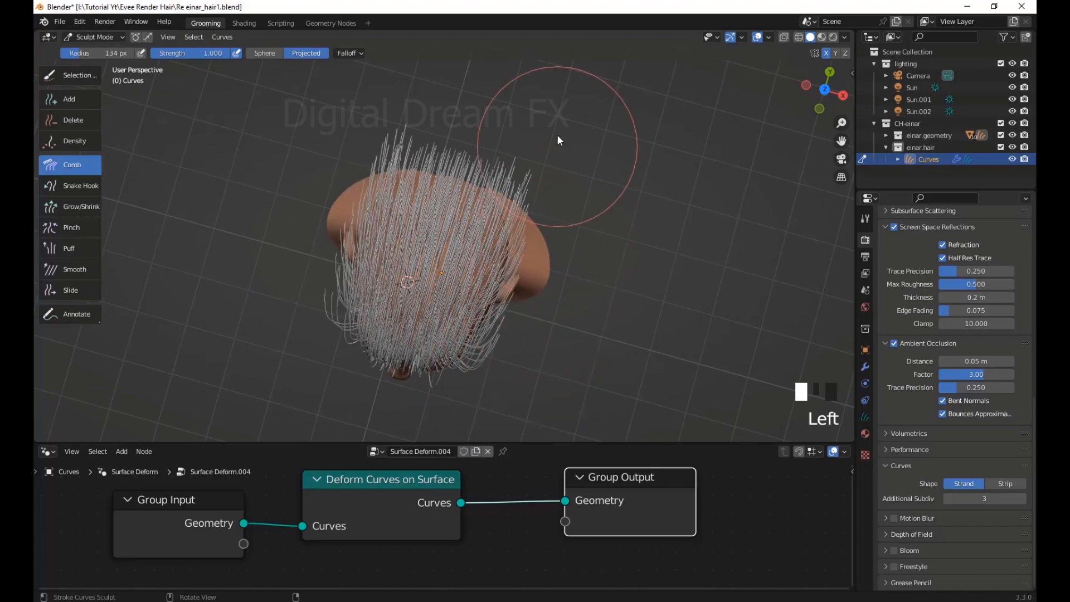
Comb the crown hair backwards from above so it gathers towards the centre line at the back of the head
mouse_move(557, 136)
middle_down()
mouse_move(597, 273)
mouse_move(557, 338)
middle_up()
mouse_move(557, 338)
mouse_down()
mouse_move(561, 244)
mouse_move(529, 128)
mouse_move(477, 84)
mouse_up()
middle_drag(476, 84, 573, 262)
drag(573, 263, 394, 88)
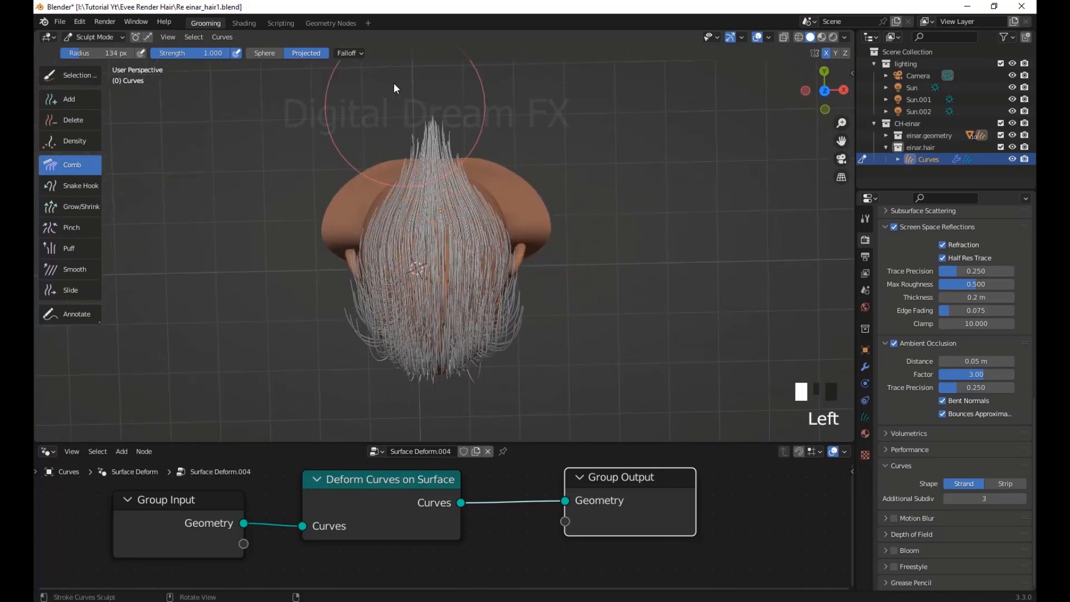
mouse_move(394, 88)
middle_down()
mouse_move(460, 208)
mouse_move(359, 234)
middle_up()
drag(359, 234, 350, 313)
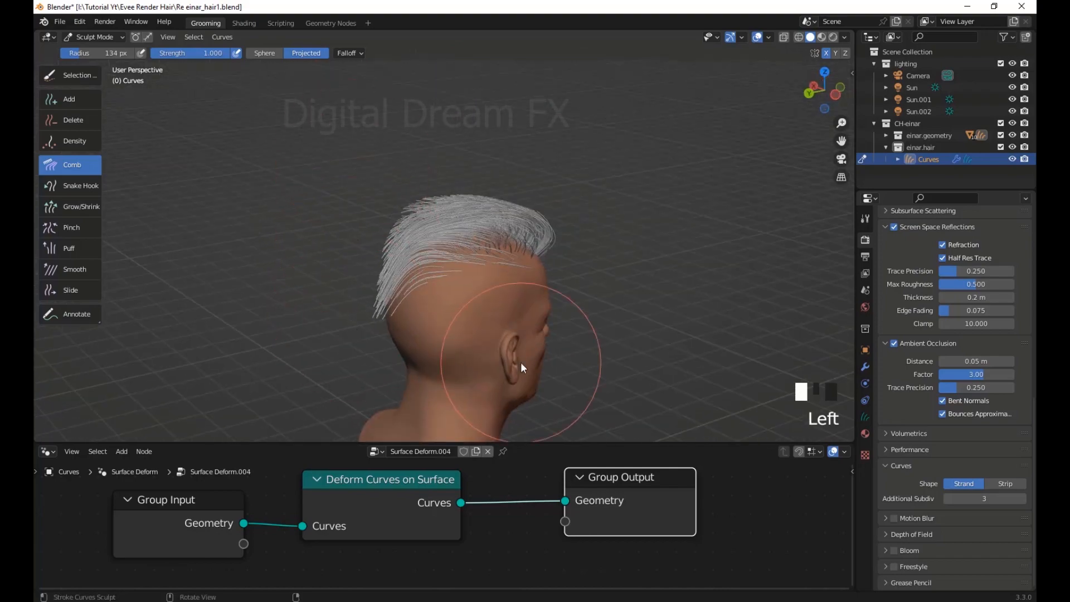
Comb the hair backwards over the crown, and comb the strands at the back of the head downwards from the side
middle_drag(522, 366, 586, 252)
click(586, 252)
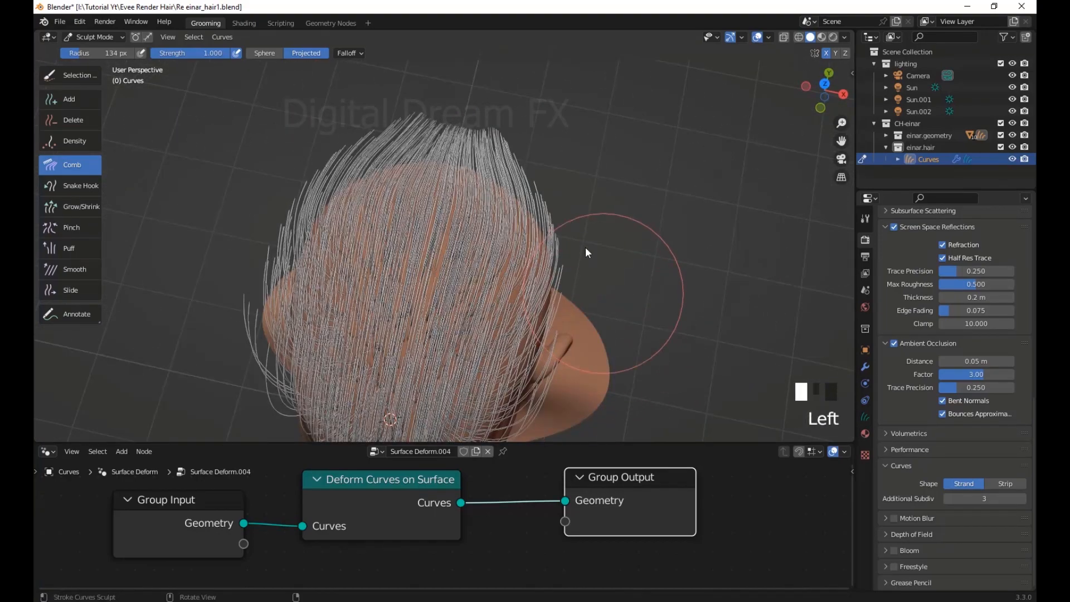
mouse_move(586, 252)
mouse_down()
mouse_move(520, 104)
mouse_move(443, 82)
mouse_up()
mouse_move(443, 82)
middle_down()
mouse_move(645, 238)
mouse_move(615, 305)
mouse_move(715, 293)
mouse_move(691, 295)
middle_up()
scroll(714, 292, up, 3)
click(357, 301)
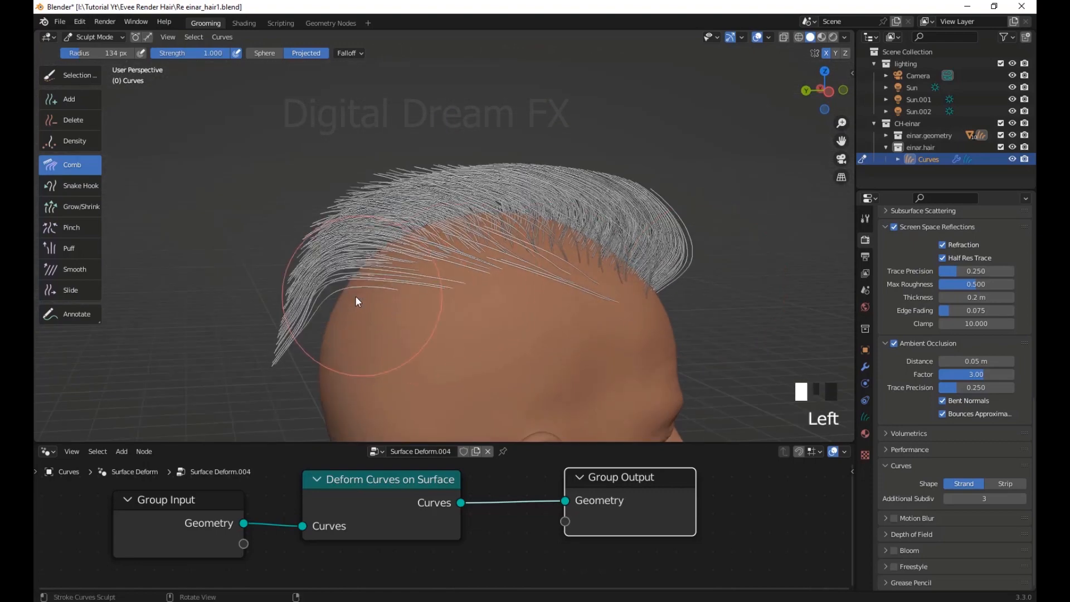
drag(355, 295, 269, 396)
Comb the outer strands inwards at the front and sides, and smooth the hair down behind the crown
scroll(432, 309, down, 2)
middle_drag(433, 309, 642, 320)
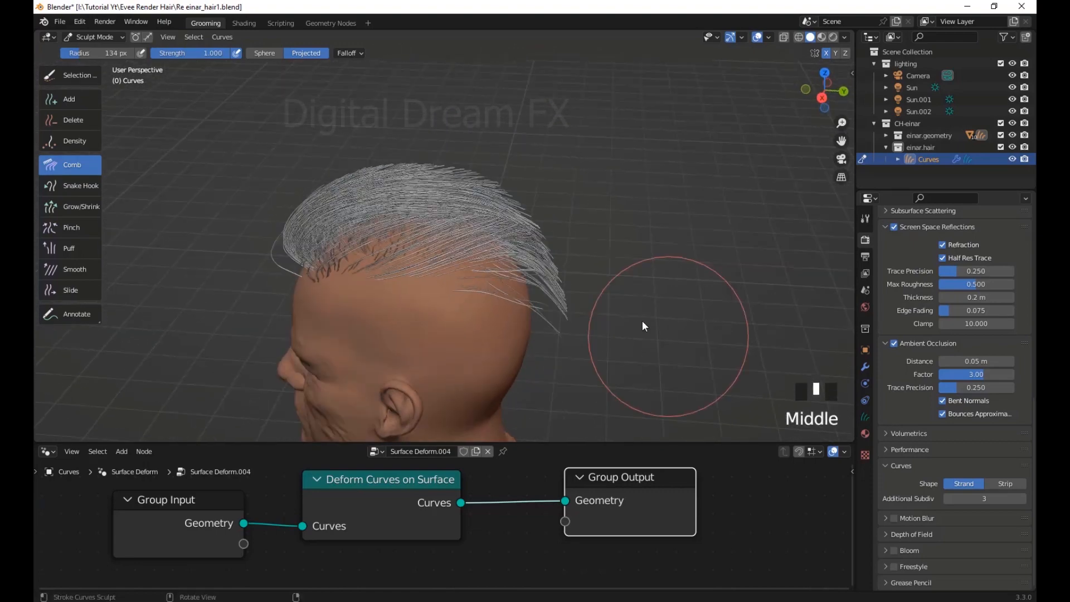
mouse_move(642, 321)
mouse_down()
mouse_move(584, 275)
mouse_move(617, 338)
mouse_up()
mouse_move(617, 339)
middle_down()
mouse_move(664, 349)
mouse_move(590, 255)
middle_up()
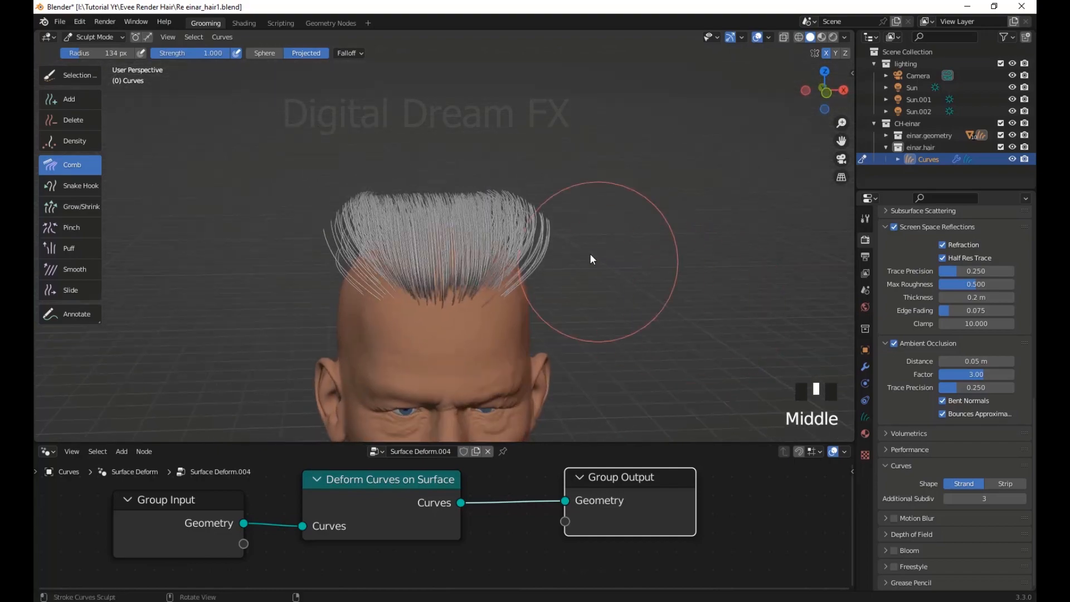
drag(590, 259, 527, 193)
mouse_move(528, 193)
middle_down()
mouse_move(633, 260)
mouse_move(458, 178)
mouse_move(474, 315)
mouse_move(609, 264)
mouse_move(434, 210)
middle_up()
mouse_move(434, 210)
mouse_down()
mouse_move(435, 192)
mouse_move(509, 220)
mouse_up()
mouse_move(509, 219)
middle_down()
mouse_move(424, 216)
mouse_move(533, 168)
middle_up()
mouse_move(533, 168)
mouse_down()
mouse_move(583, 212)
mouse_move(611, 290)
mouse_move(615, 373)
mouse_up()
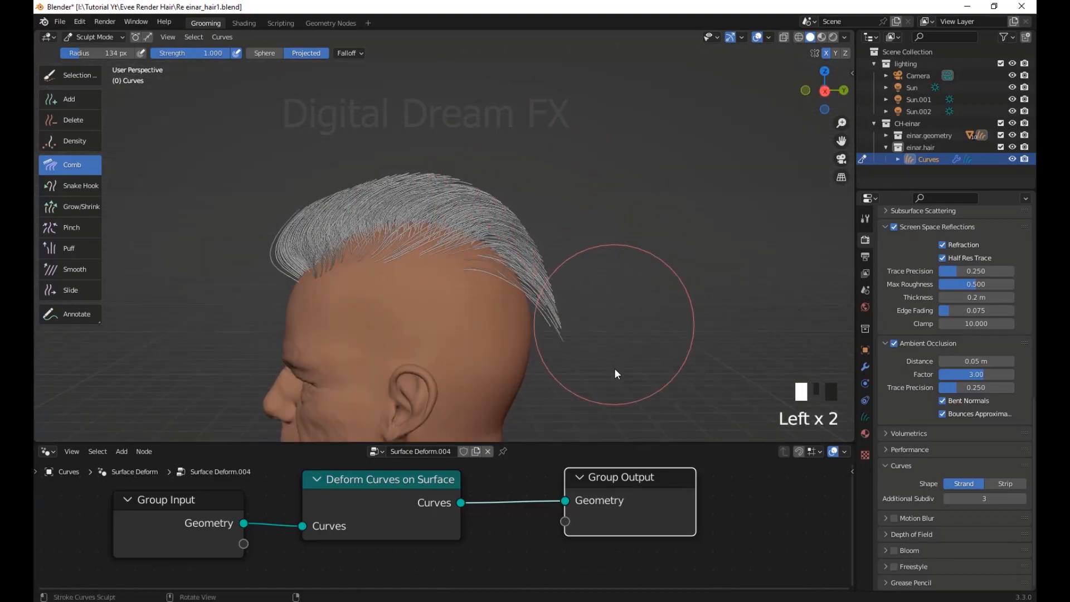
Comb the hair at the back of the head from a high rear view
scroll(610, 293, down, 2)
middle_drag(611, 293, 446, 360)
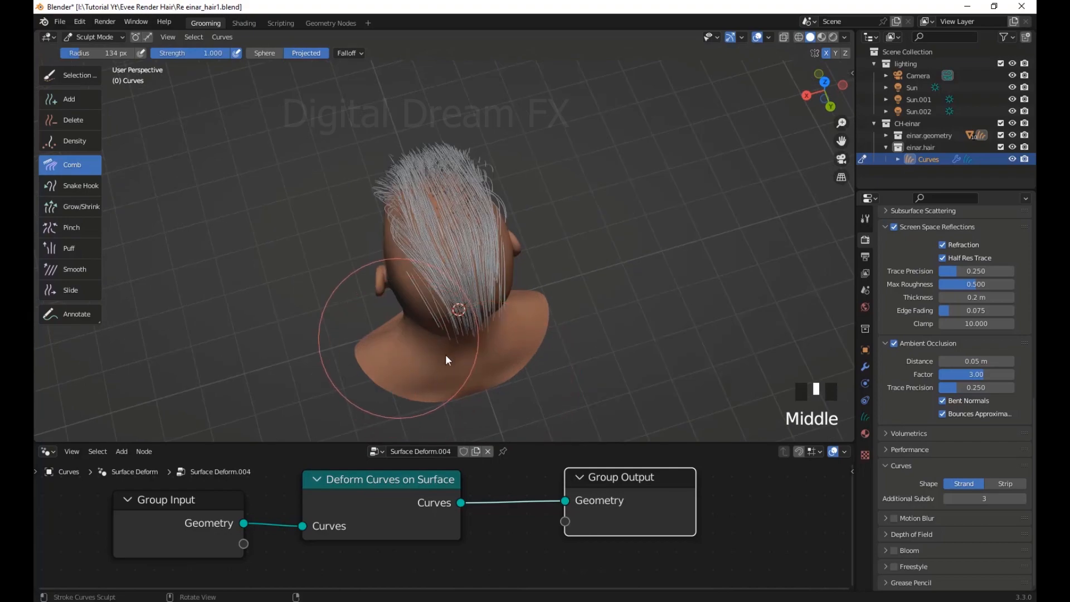
mouse_move(446, 360)
mouse_down()
mouse_move(470, 382)
mouse_move(569, 337)
mouse_up()
mouse_move(568, 336)
middle_down()
mouse_move(554, 279)
mouse_move(628, 306)
mouse_move(566, 290)
mouse_move(580, 317)
mouse_move(597, 239)
mouse_move(565, 319)
mouse_move(245, 125)
mouse_move(168, 111)
middle_up()
Activate the Add brush with a radius of 54 px and open its curve shape settings
click(72, 99)
mouse_move(256, 129)
middle_down()
mouse_move(383, 212)
mouse_move(406, 246)
mouse_move(359, 81)
middle_up()
key(f)
click(426, 241)
scroll(460, 250, up, 2)
click(329, 53)
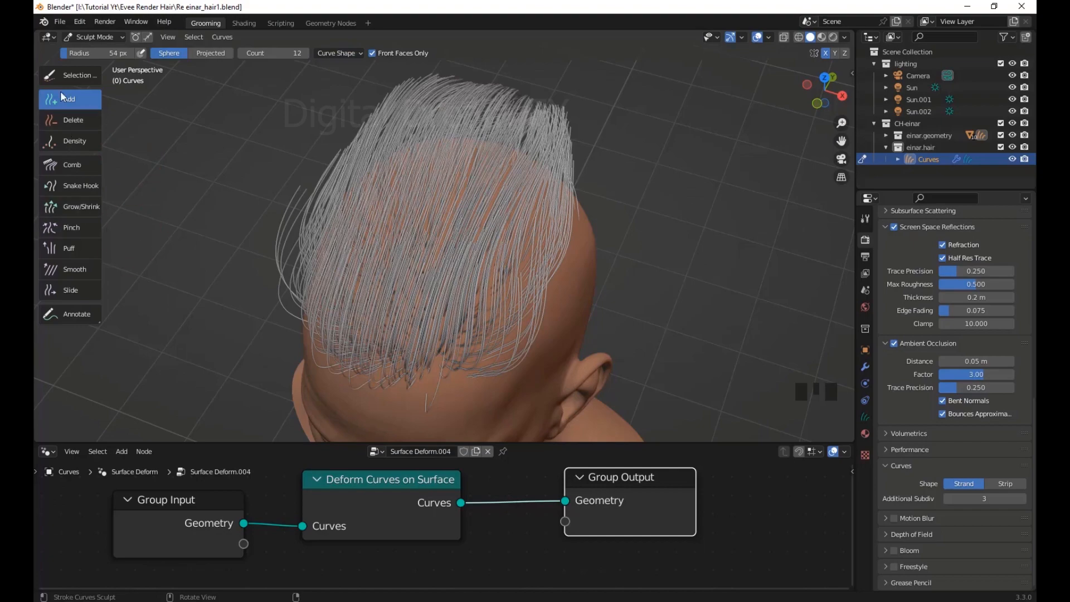
Add mirrored hair curves at the front hairline and along the upper side of the head towards the back
middle_drag(312, 189, 361, 252)
click(361, 252)
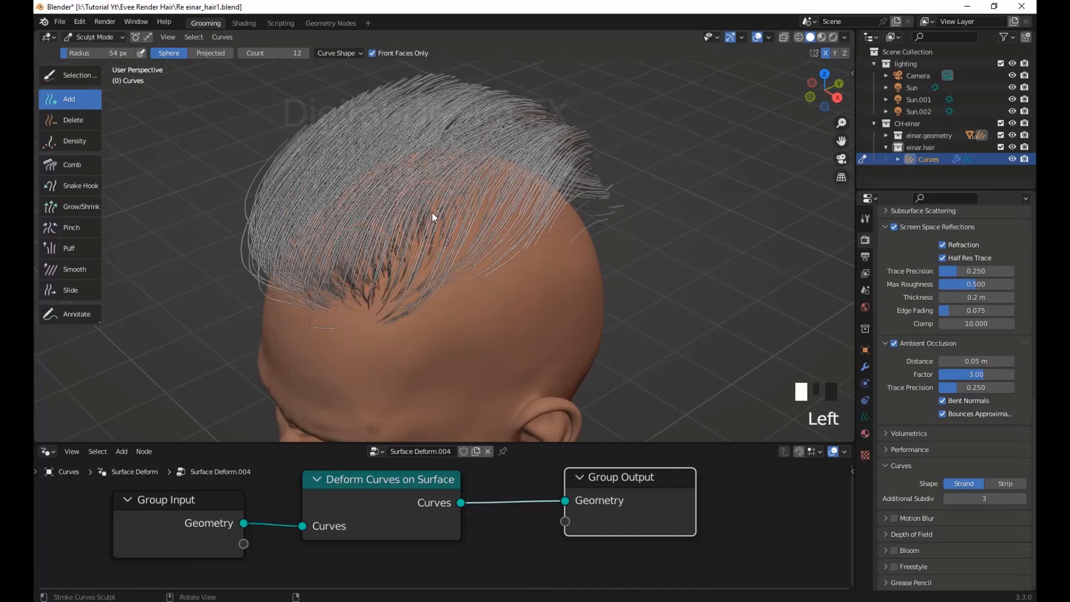
mouse_move(513, 184)
middle_down()
mouse_move(435, 239)
mouse_move(258, 234)
middle_up()
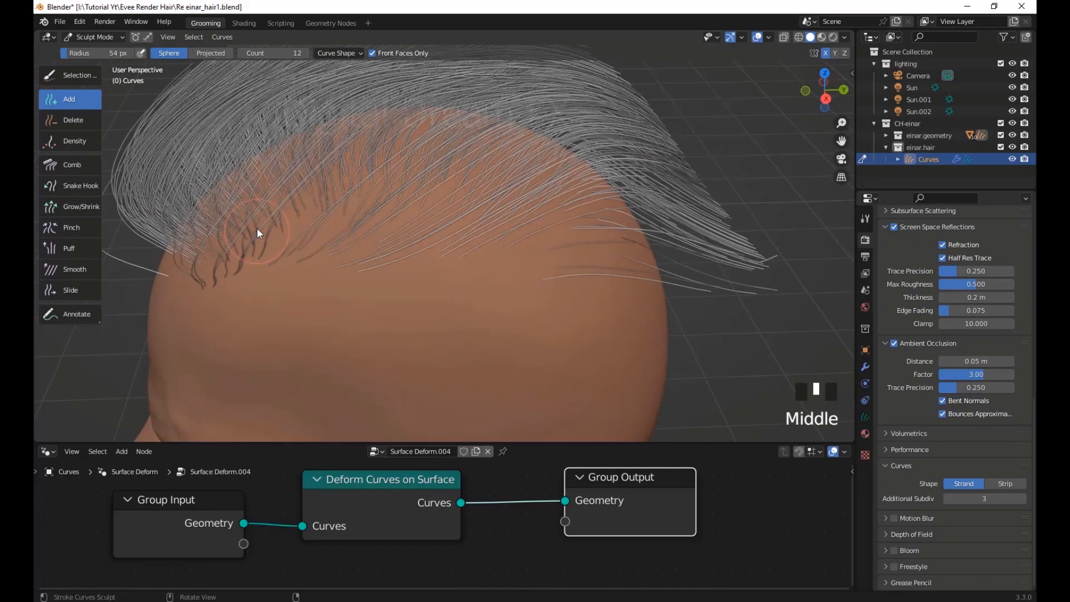
click(259, 234)
drag(346, 209, 489, 165)
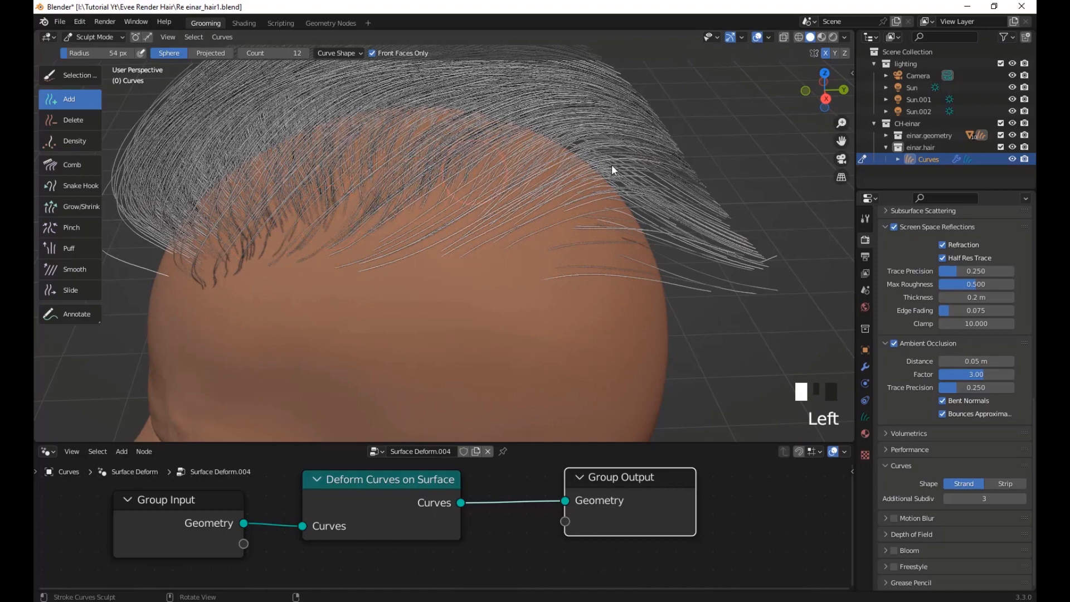
scroll(610, 164, down, 2)
middle_drag(590, 196, 416, 185)
drag(373, 163, 443, 205)
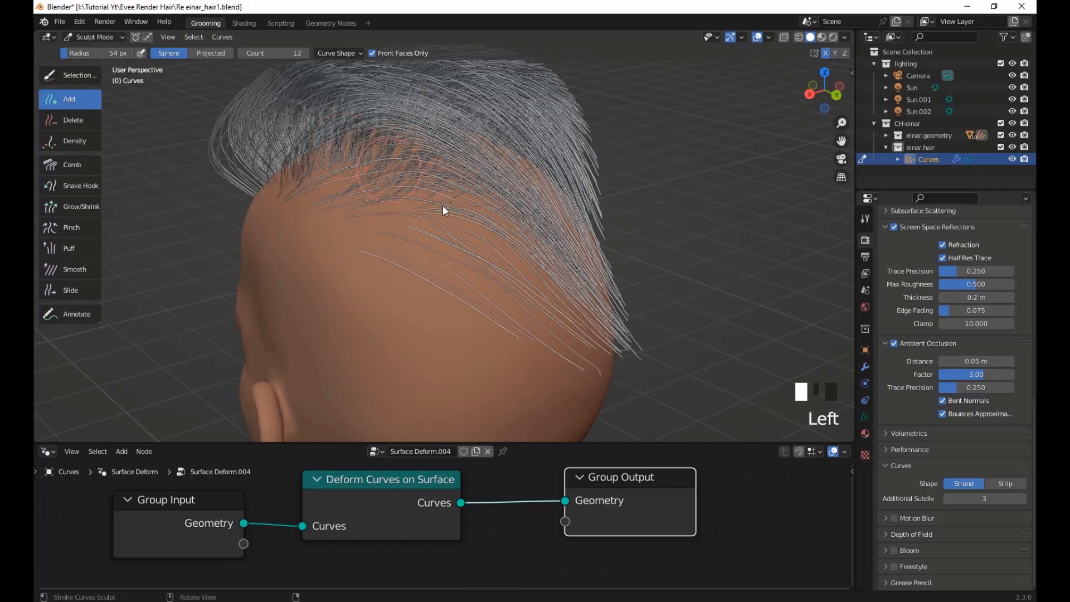
Fill the front hairline and the area just above the forehead with more mirrored hair curves
middle_drag(500, 198, 581, 215)
scroll(492, 248, up, 3)
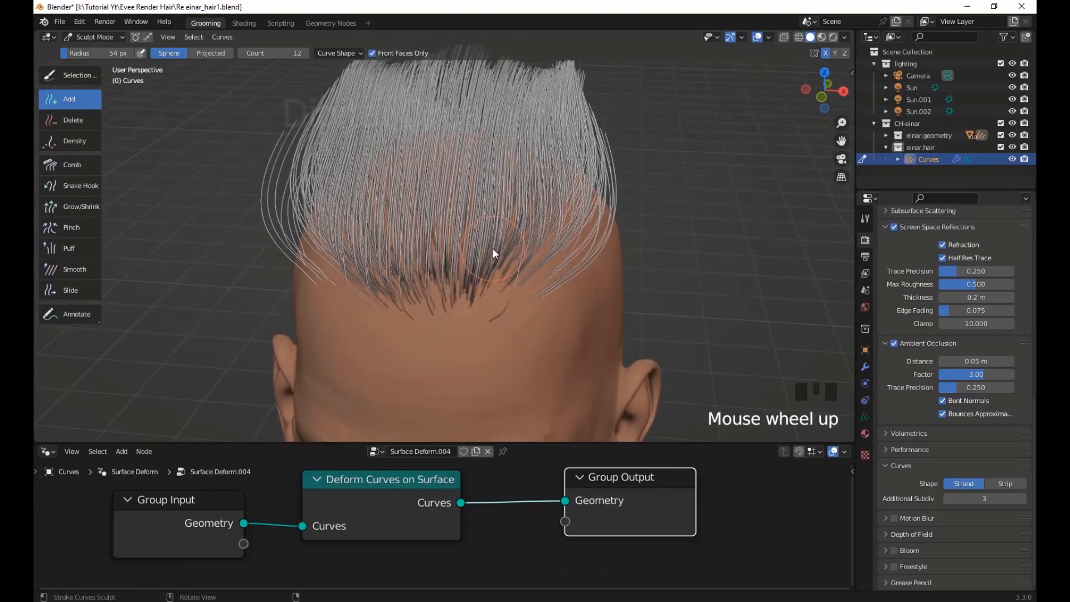
drag(492, 249, 539, 187)
mouse_move(550, 142)
mouse_down()
mouse_move(438, 236)
mouse_move(462, 126)
mouse_move(408, 212)
mouse_up()
middle_drag(408, 212, 586, 297)
drag(586, 297, 543, 252)
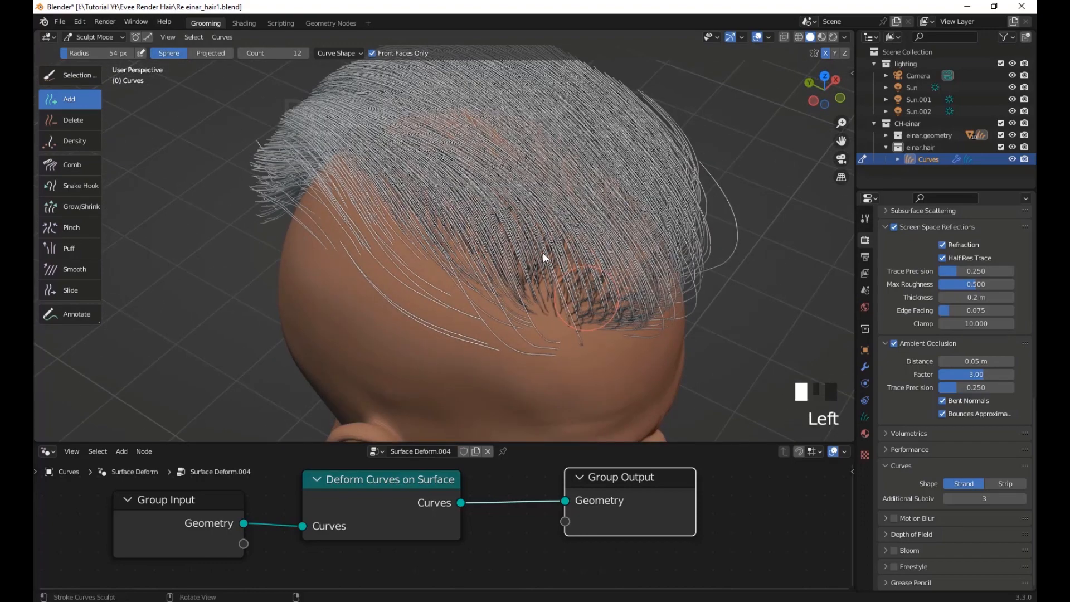
Thicken the hair over the upper side of the head with additional mirrored curves
middle_drag(529, 231, 329, 244)
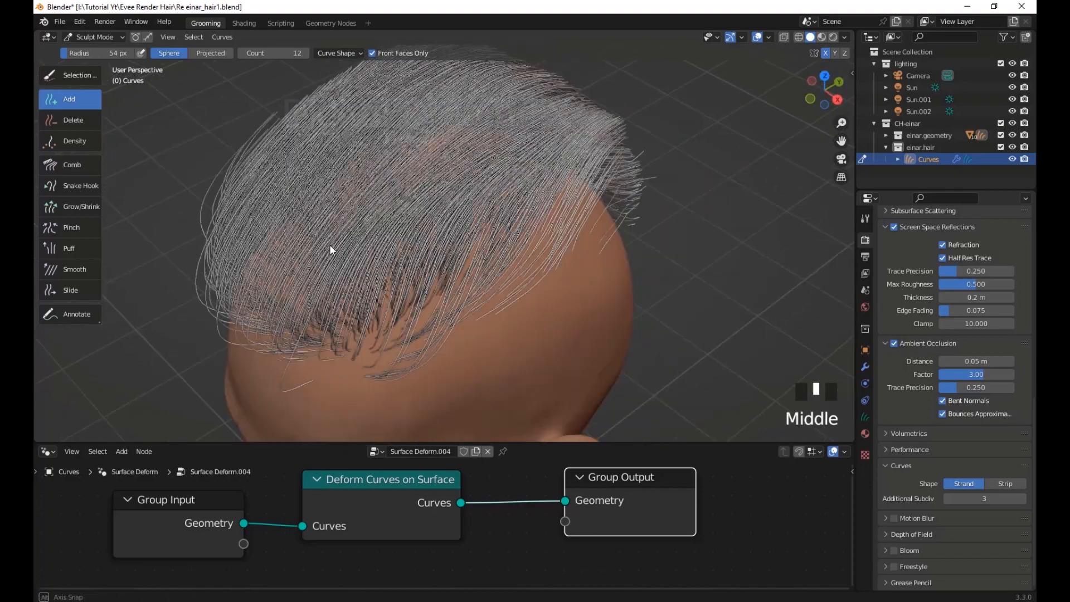
mouse_move(412, 162)
mouse_down()
mouse_move(488, 125)
mouse_move(491, 159)
mouse_up()
middle_drag(392, 226, 320, 174)
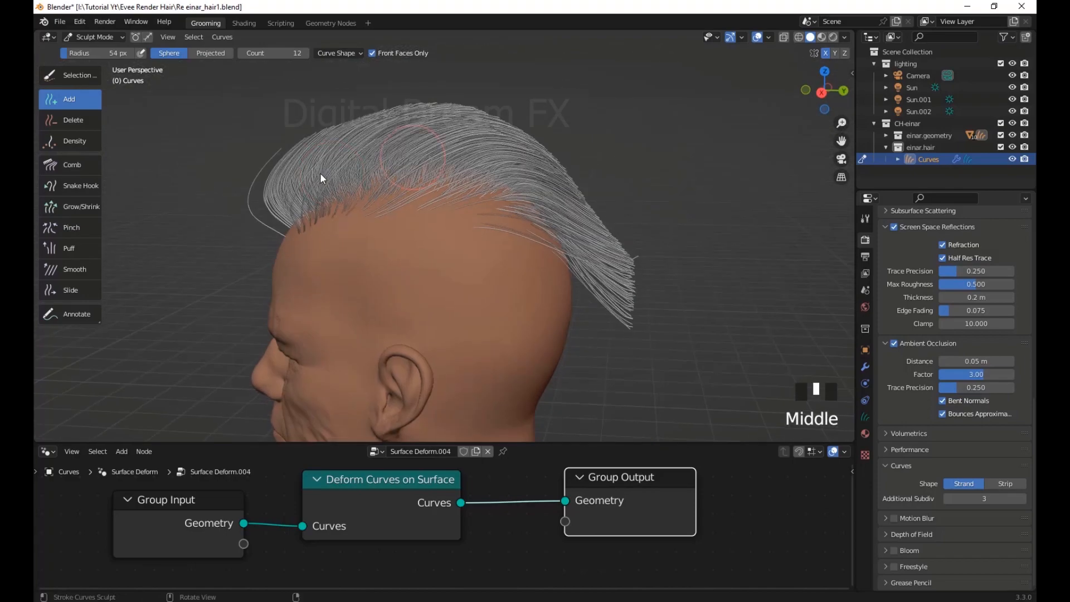
drag(394, 165, 489, 175)
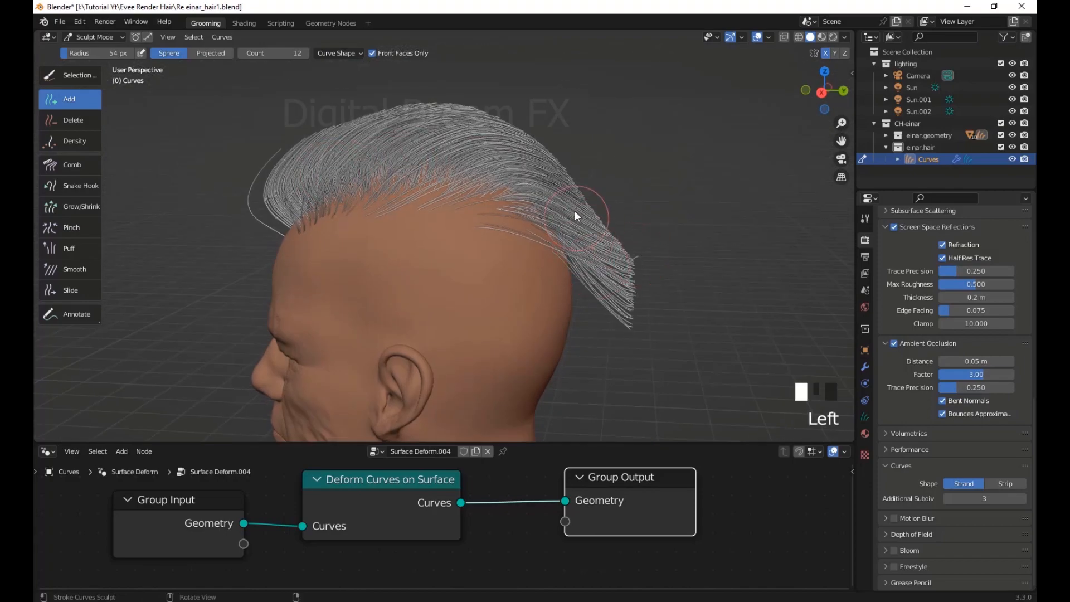
Add mirrored hair curves along the temple hairline on both sides, from the forehead corners to the upper side
scroll(630, 301, up, 1)
middle_drag(574, 211, 721, 243)
scroll(628, 231, up, 3)
middle_drag(628, 232, 455, 156)
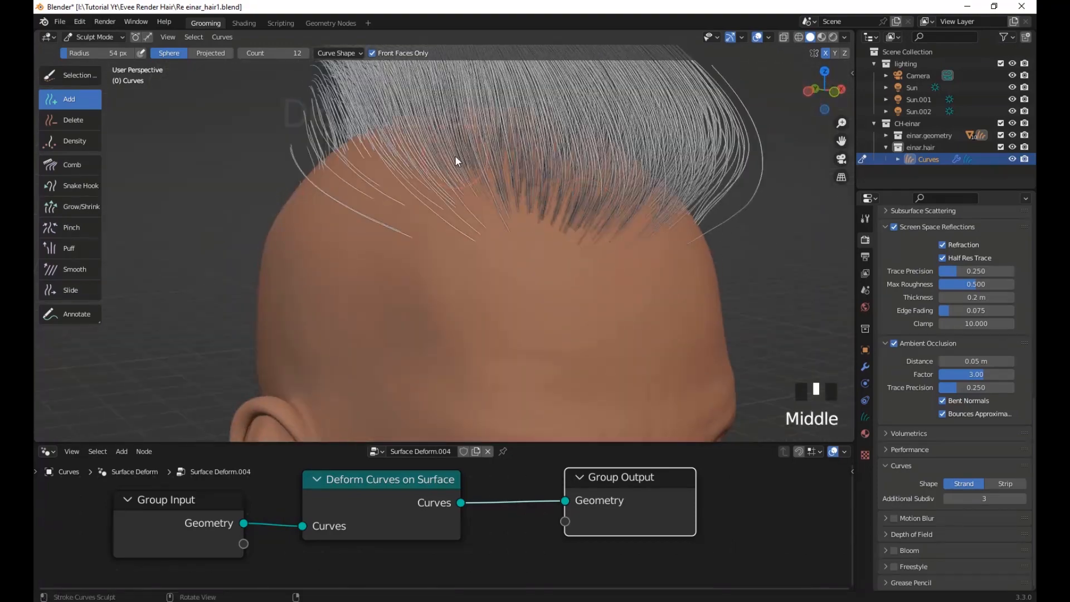
drag(454, 156, 539, 202)
drag(630, 218, 685, 210)
mouse_move(685, 210)
middle_down()
mouse_move(616, 253)
mouse_move(318, 215)
middle_up()
drag(318, 215, 535, 130)
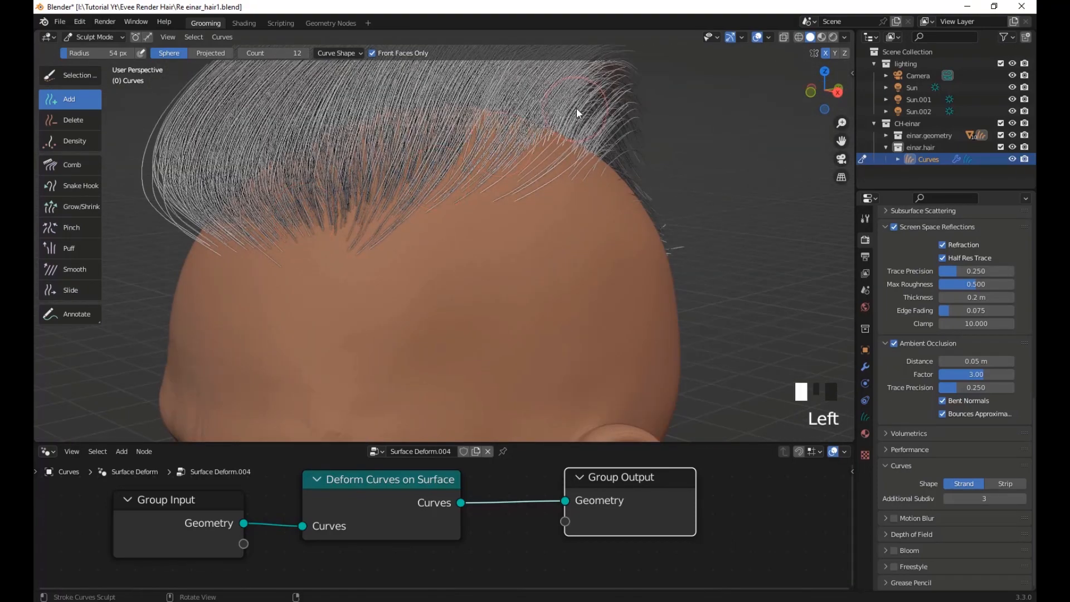
Add more hair curves along the hair edge at the rear side of the head
mouse_move(576, 108)
middle_down()
mouse_move(466, 256)
mouse_move(545, 258)
mouse_move(396, 241)
mouse_move(363, 254)
mouse_move(371, 270)
mouse_move(358, 196)
middle_up()
click(354, 194)
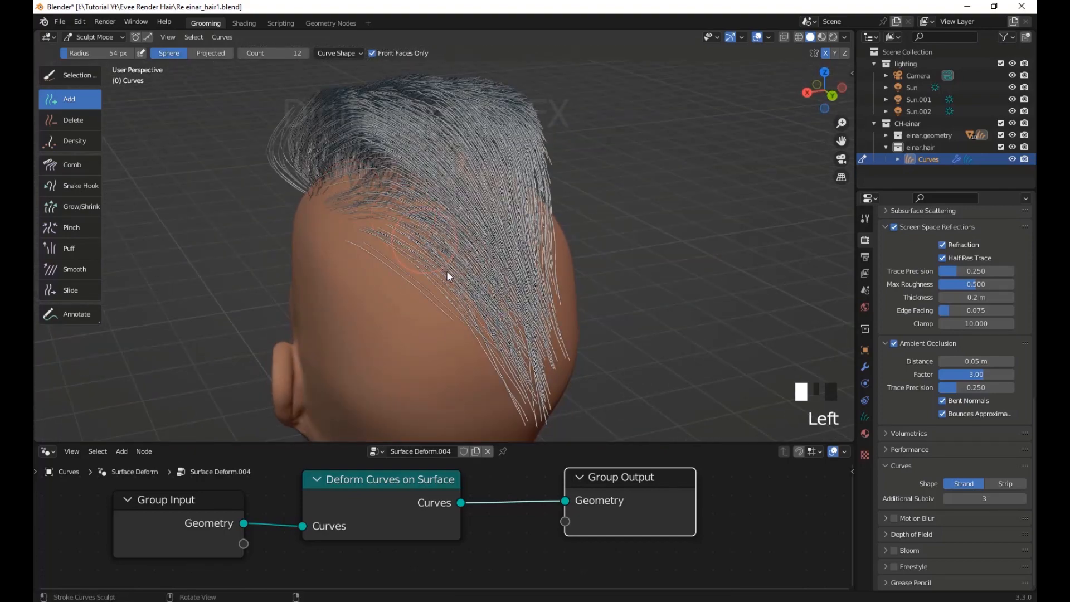
middle_drag(446, 273, 487, 245)
scroll(496, 273, up, 2)
Enlarge the node editor and spread the Group Output apart from the Group Input and Deform Curves on Surface nodes
drag(528, 443, 520, 229)
shift+middle_drag(479, 338, 414, 329)
scroll(497, 346, down, 4)
click(414, 328)
drag(582, 392, 638, 380)
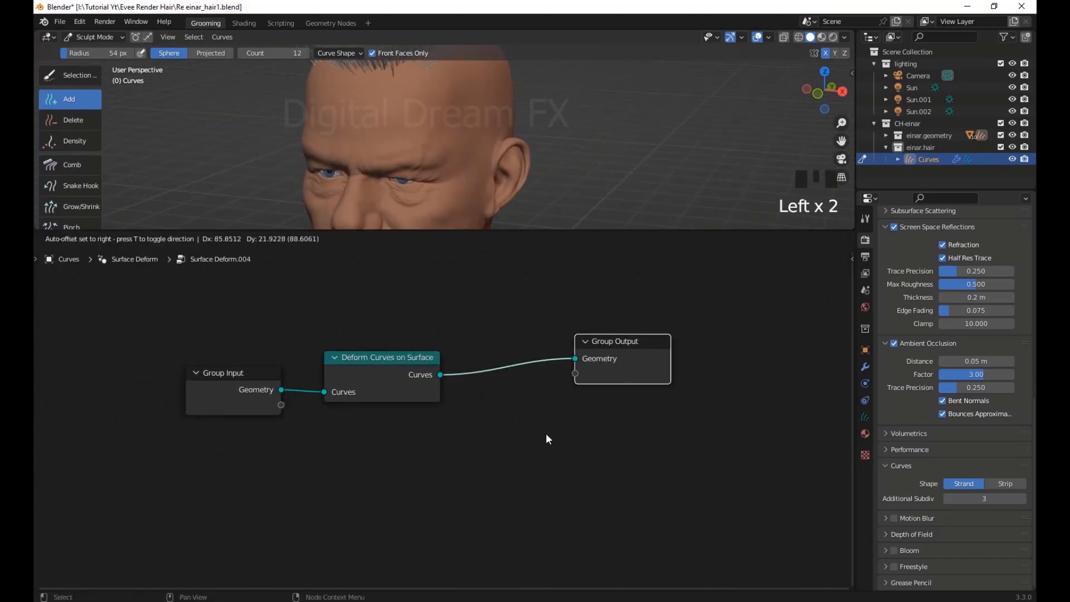
drag(530, 488, 250, 341)
drag(344, 392, 292, 405)
Show the hair in a side view of the head and enlarge the 3D viewport above the node editor
shift+middle_drag(389, 209, 348, 167)
middle_drag(450, 185, 527, 243)
scroll(452, 193, up, 2)
drag(531, 231, 532, 295)
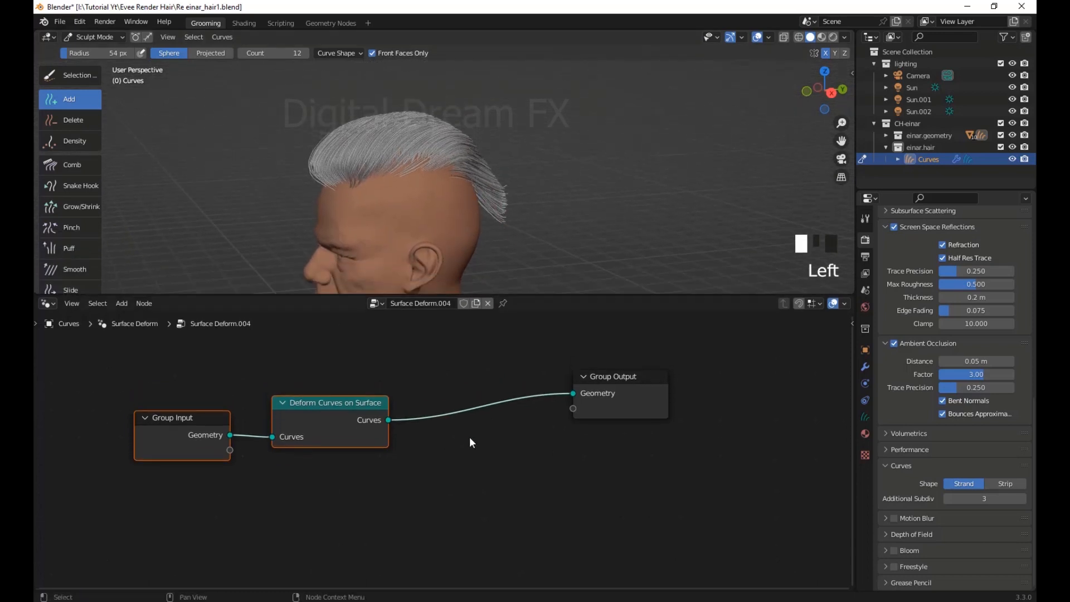
Insert a Duplicate Elements node between Deform Curves on Surface and Group Output
scroll(473, 457, up, 2)
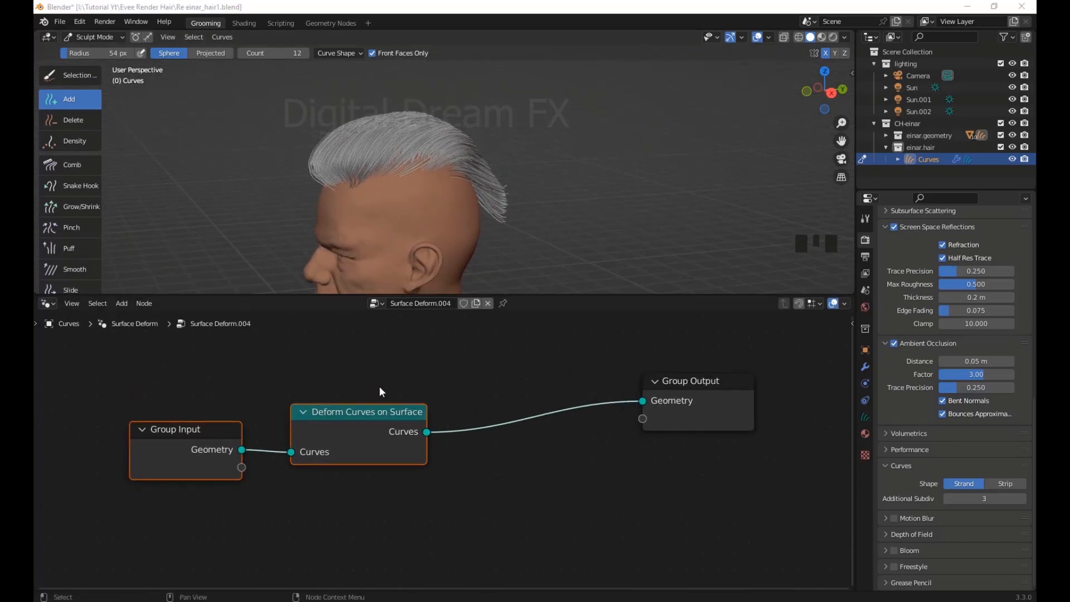
middle_drag(444, 431, 446, 468)
shift+middle_drag(481, 426, 452, 427)
shift+middle_drag(438, 433, 427, 429)
key(shift+a)
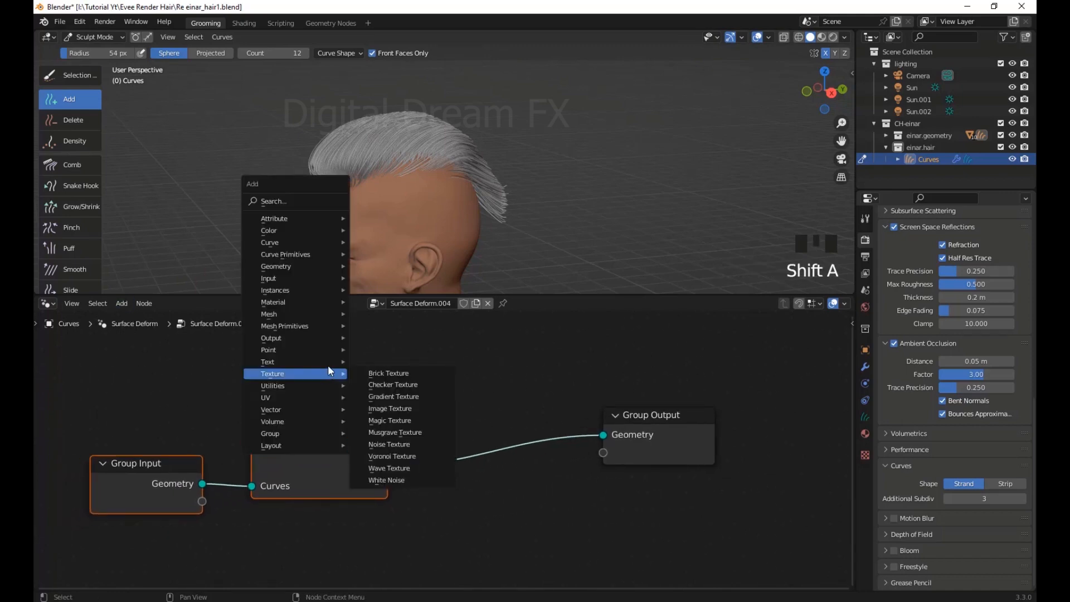
mouse_move(300, 269)
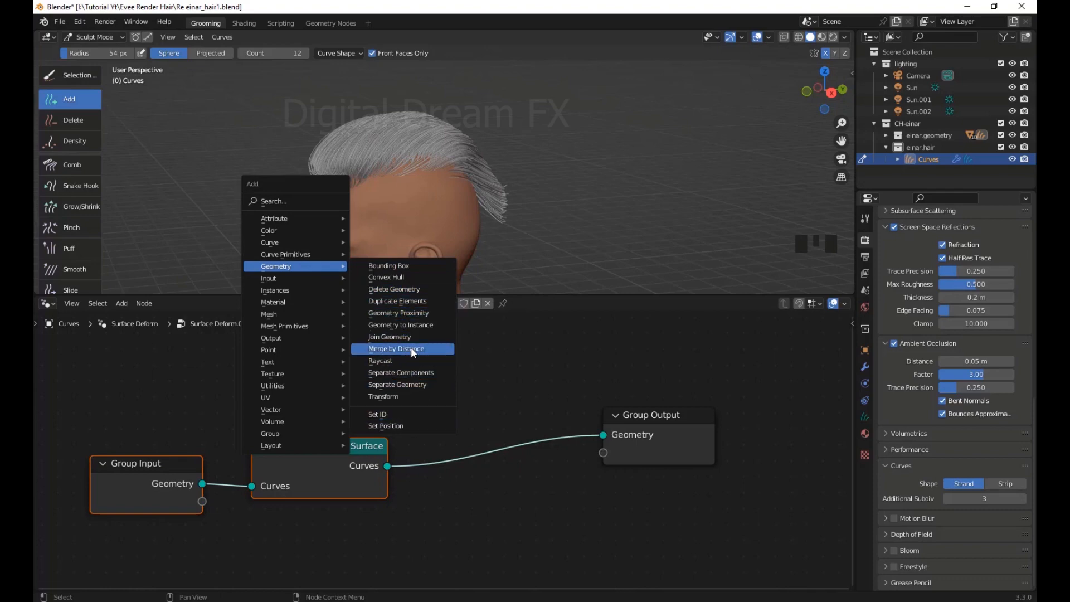
click(402, 303)
click(419, 391)
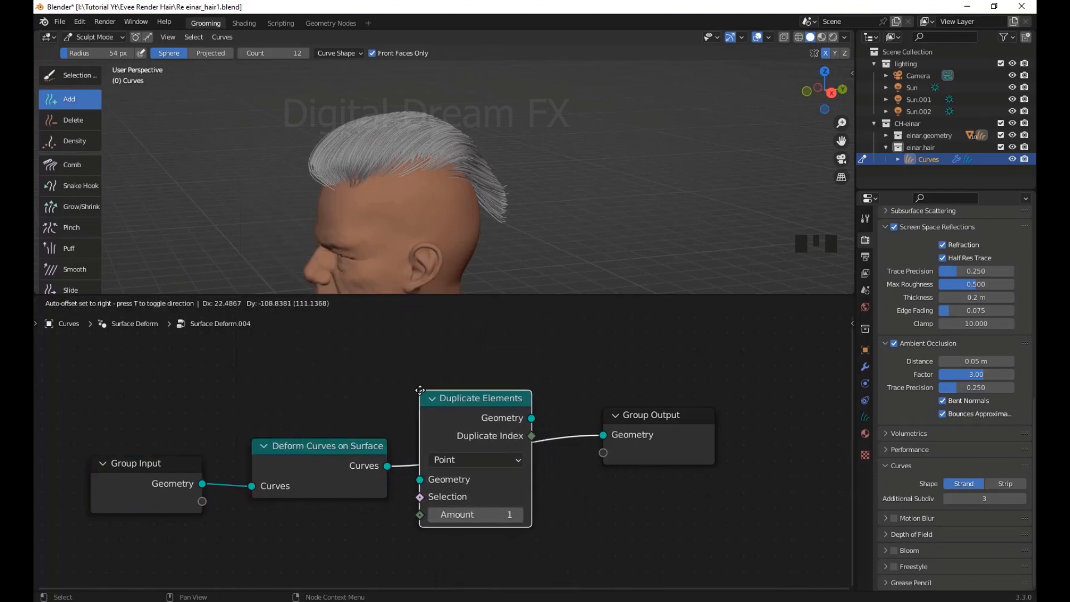
Move the Group Input and Deform Curves on Surface nodes away from the Duplicate Elements node to space out the node tree
shift+middle_drag(647, 483, 604, 492)
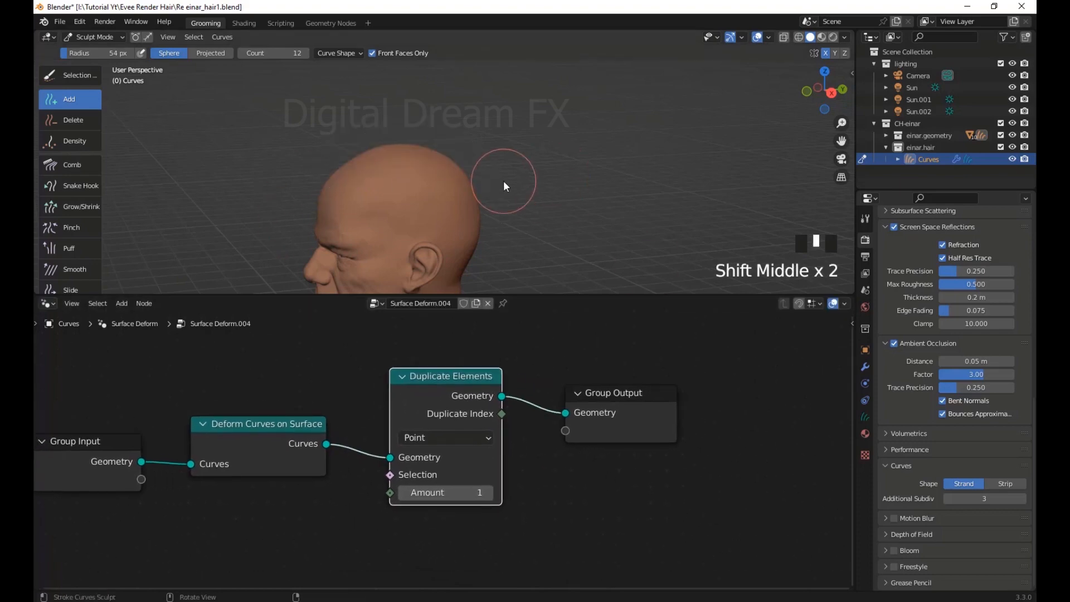
middle_drag(502, 178, 530, 178)
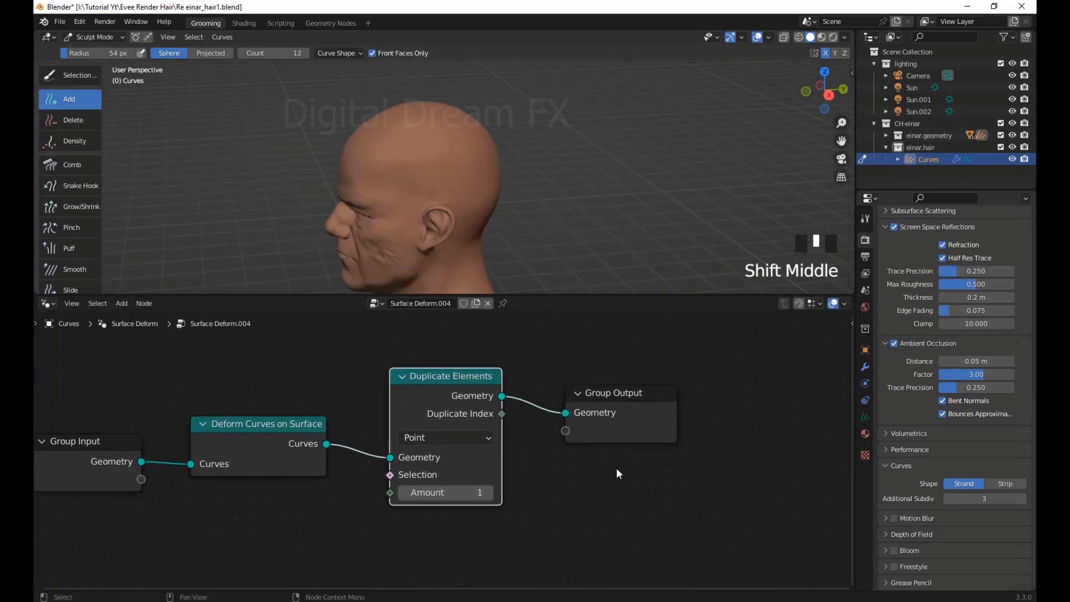
scroll(616, 467, down, 4)
shift+middle_drag(616, 467, 637, 444)
scroll(428, 447, up, 2)
shift+middle_drag(428, 446, 426, 455)
drag(210, 425, 135, 400)
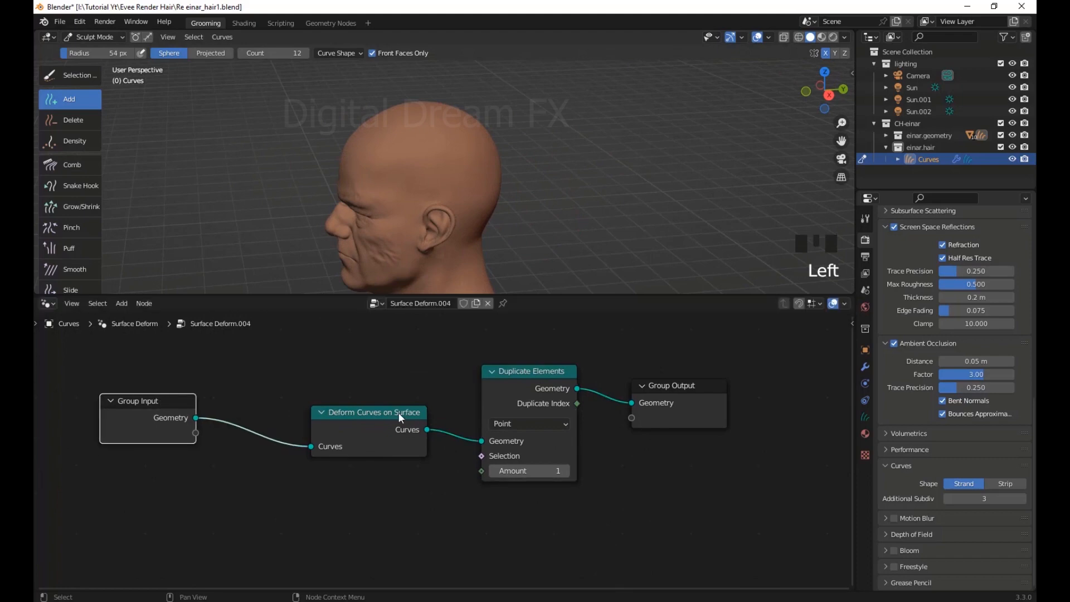
drag(399, 412, 344, 381)
shift+middle_drag(636, 476, 568, 477)
shift+middle_drag(574, 475, 552, 461)
Try the Face and Edge domains on the Duplicate Elements node
click(504, 431)
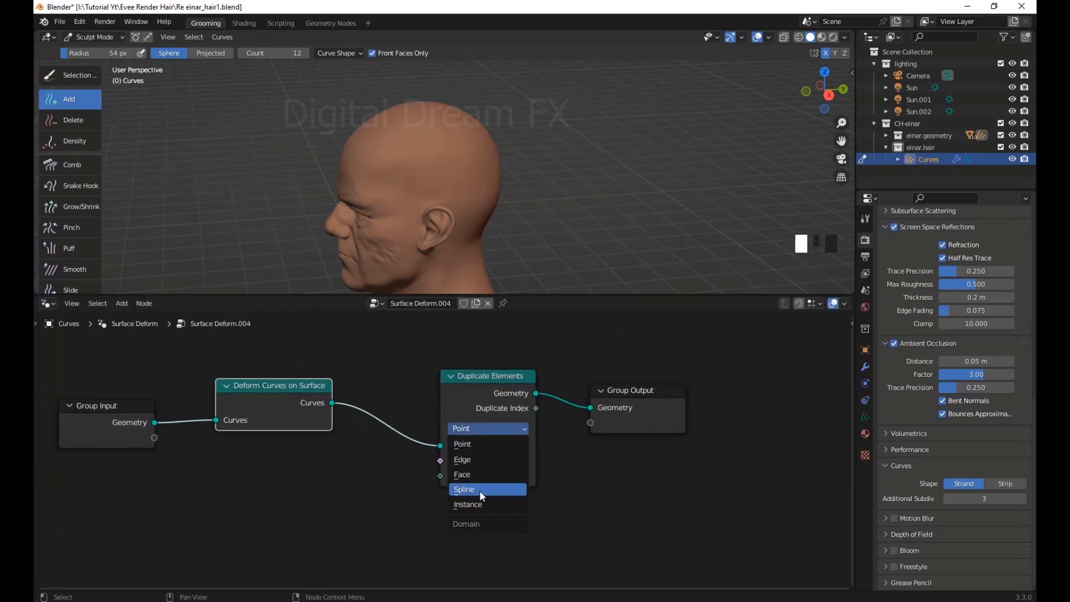
click(472, 473)
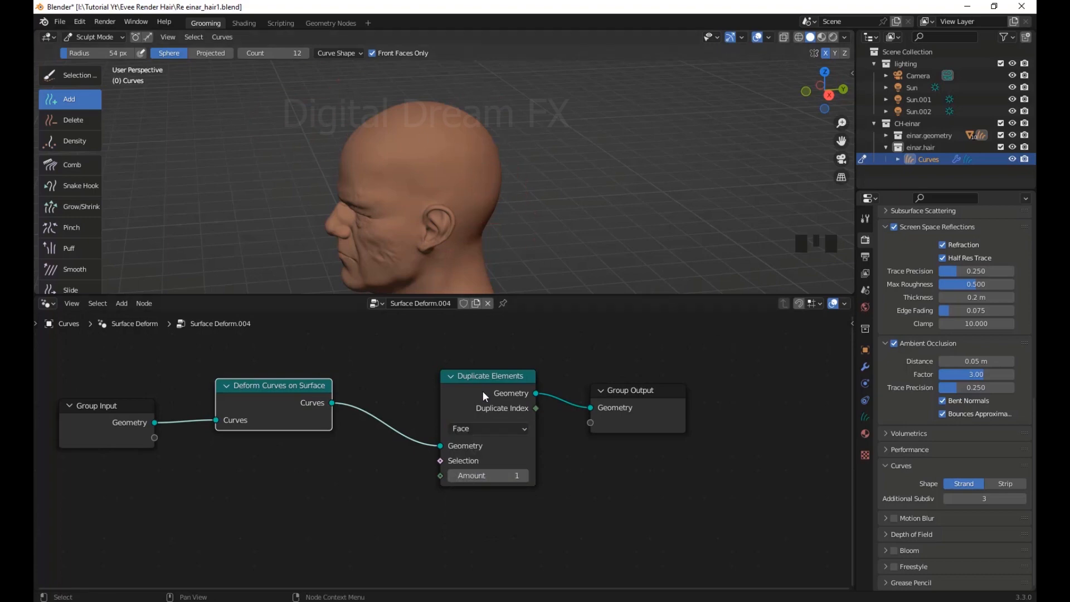
click(484, 429)
click(481, 460)
Set the Duplicate Elements domain to Spline and check the hair on the head
click(489, 428)
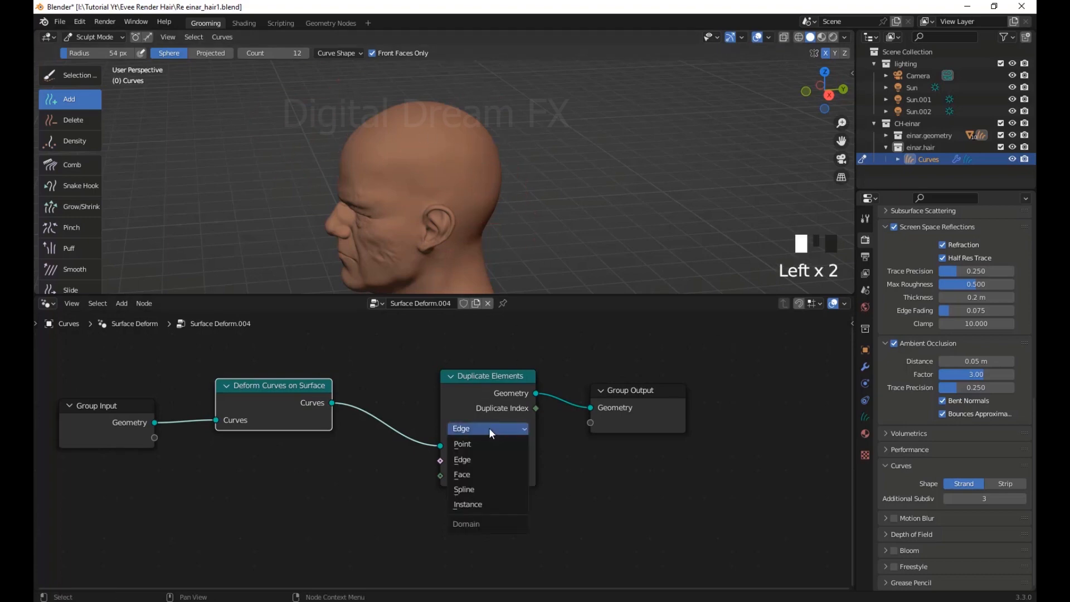
click(487, 490)
middle_drag(456, 199, 570, 142)
scroll(593, 224, down, 2)
scroll(484, 204, up, 1)
middle_drag(484, 204, 553, 225)
shift+middle_drag(552, 225, 550, 239)
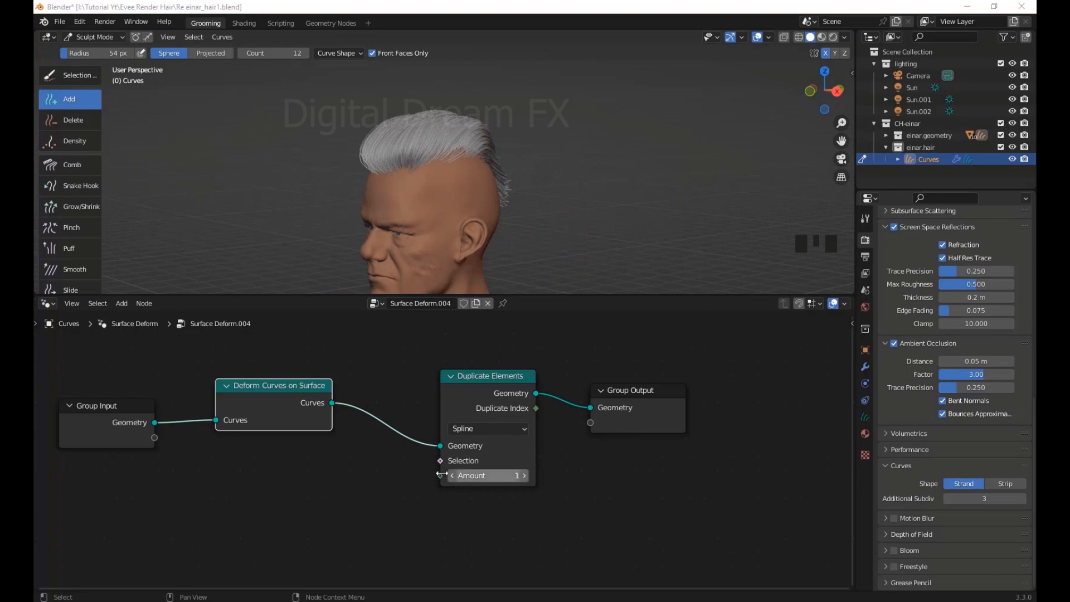
Shift the Duplicate Elements node slightly and set its amount to 3
drag(469, 376, 463, 373)
middle_drag(473, 160, 508, 241)
click(518, 473)
click(517, 474)
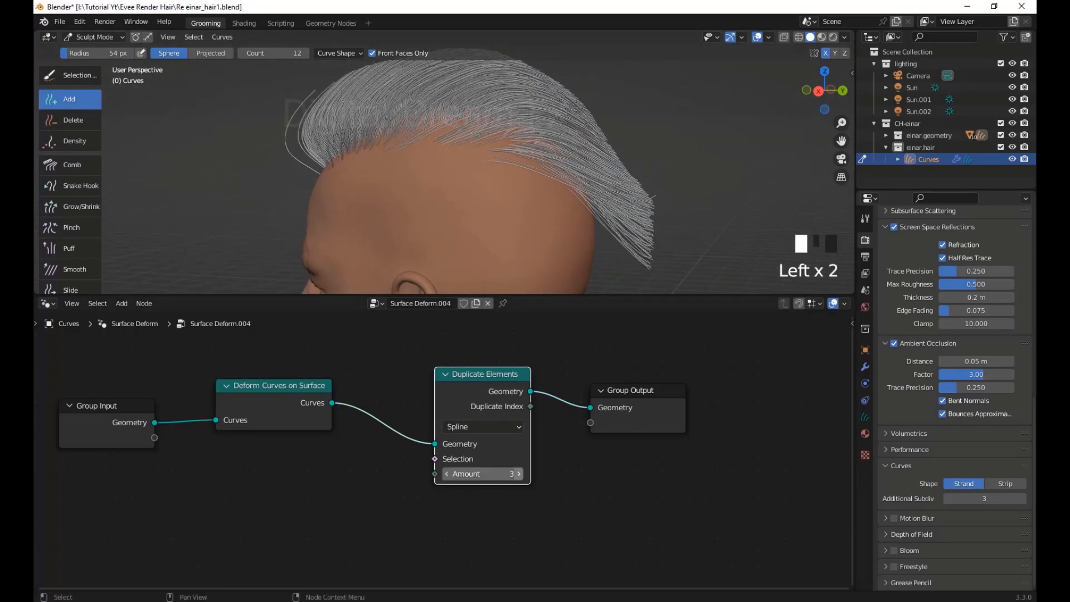
Try higher Duplicate Elements amounts, raising it to 9 and up to 100, and inspect the hair from several angles
click(517, 473)
click(518, 473)
click(518, 474)
click(518, 473)
click(518, 473)
click(518, 474)
click(517, 473)
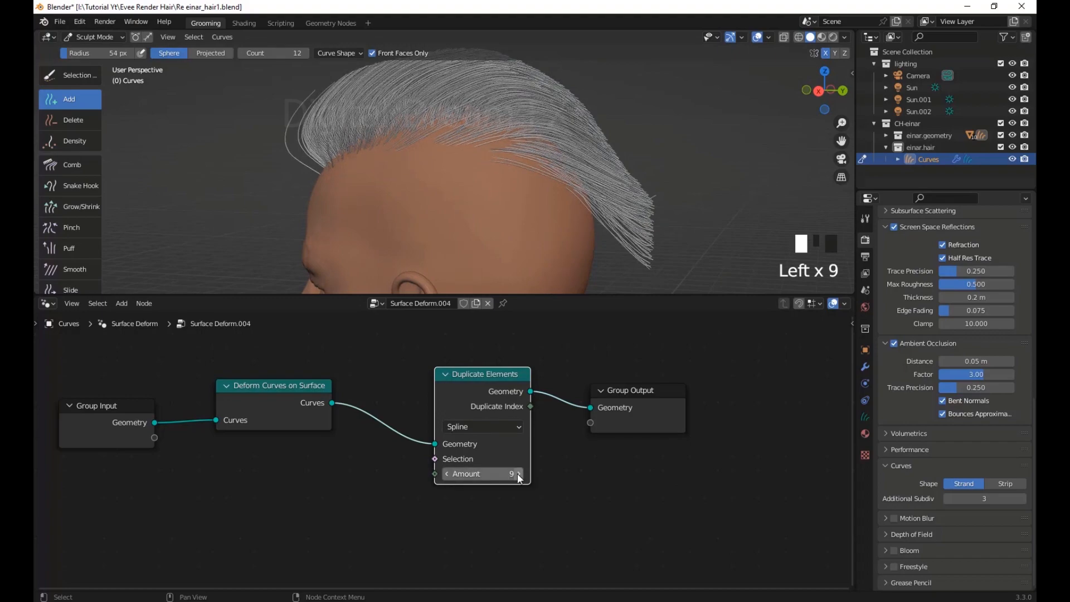
click(518, 474)
middle_drag(613, 234, 599, 173)
scroll(474, 198, down, 2)
mouse_move(474, 198)
middle_down()
mouse_move(306, 210)
mouse_move(453, 175)
mouse_move(476, 189)
middle_up()
scroll(470, 181, down, 1)
click(479, 474)
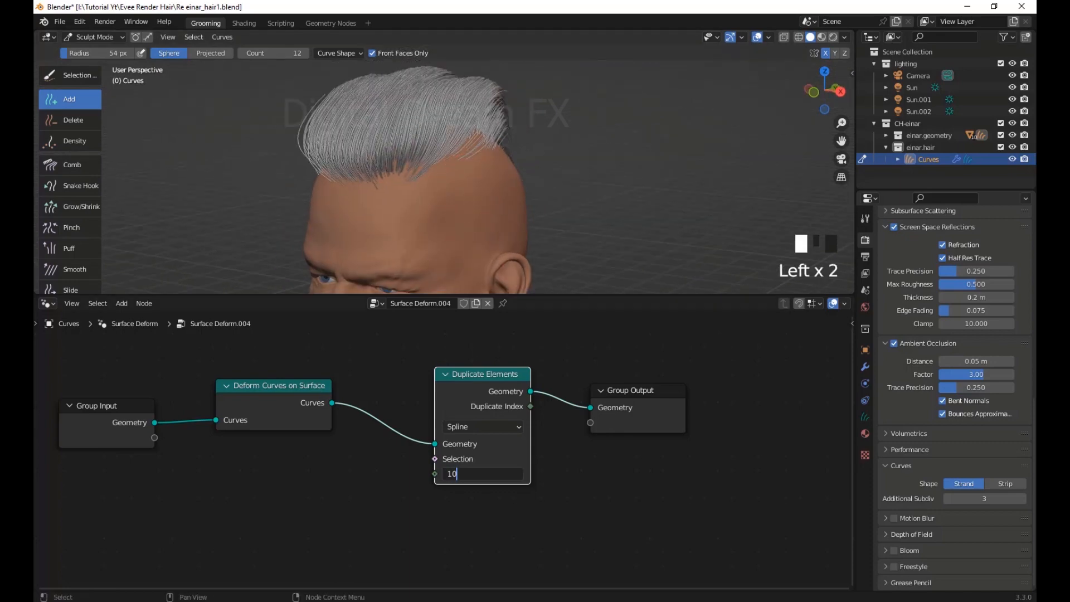
middle_drag(559, 162, 548, 243)
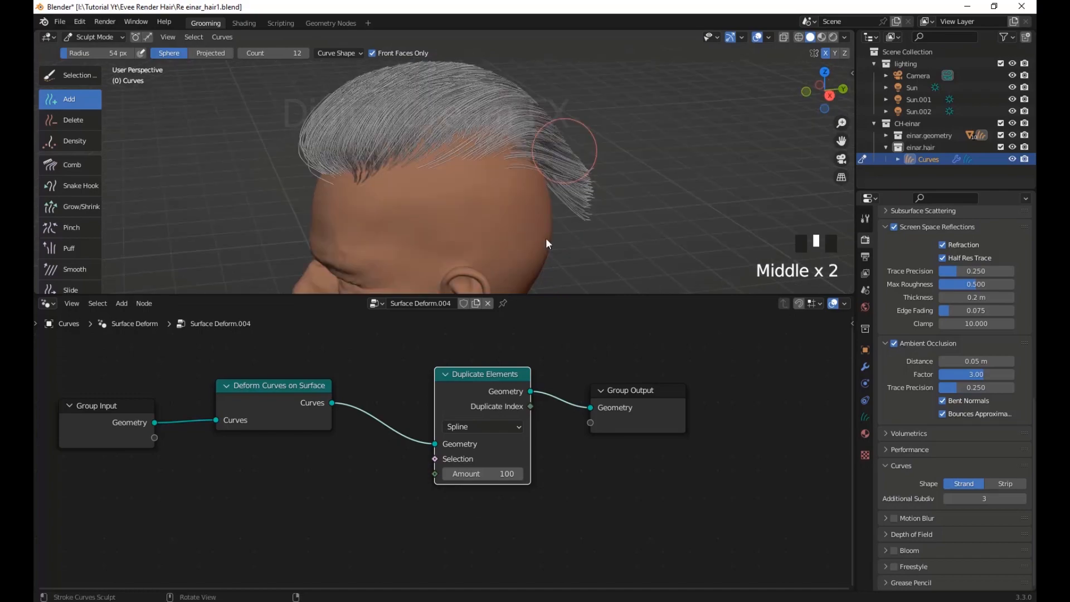
Set the Duplicate Elements amount to 6 and check the hair from the front and back of the head
click(496, 473)
key(Return)
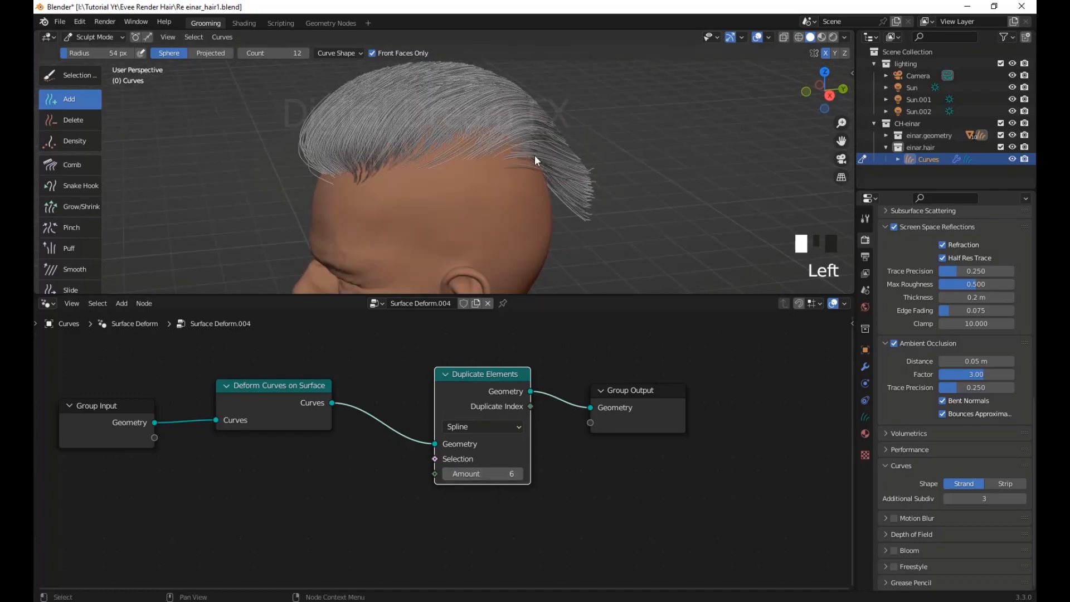
middle_drag(534, 161, 484, 188)
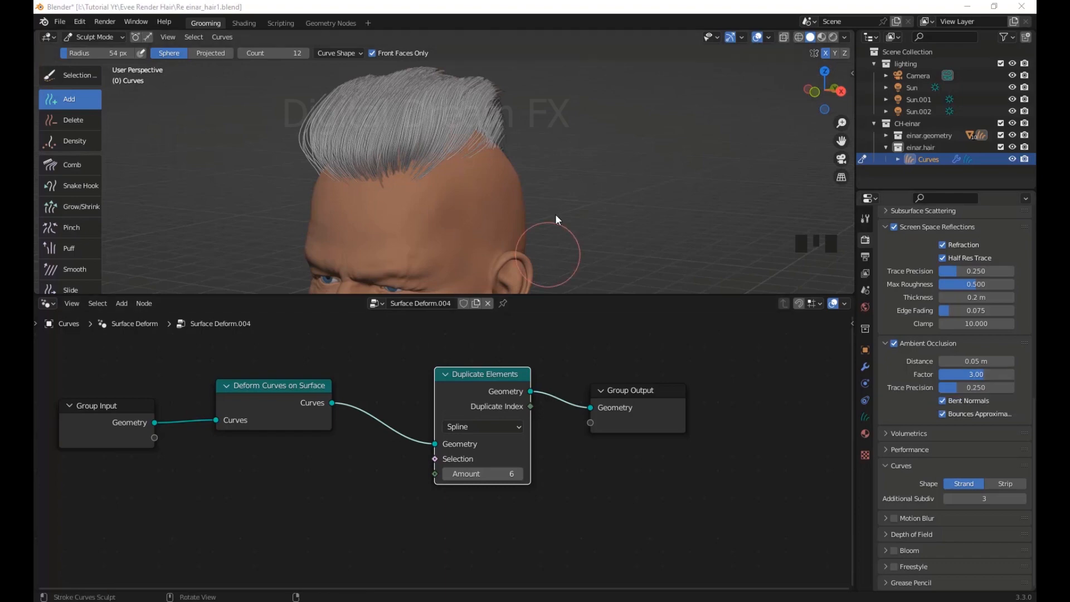
middle_drag(554, 214, 483, 159)
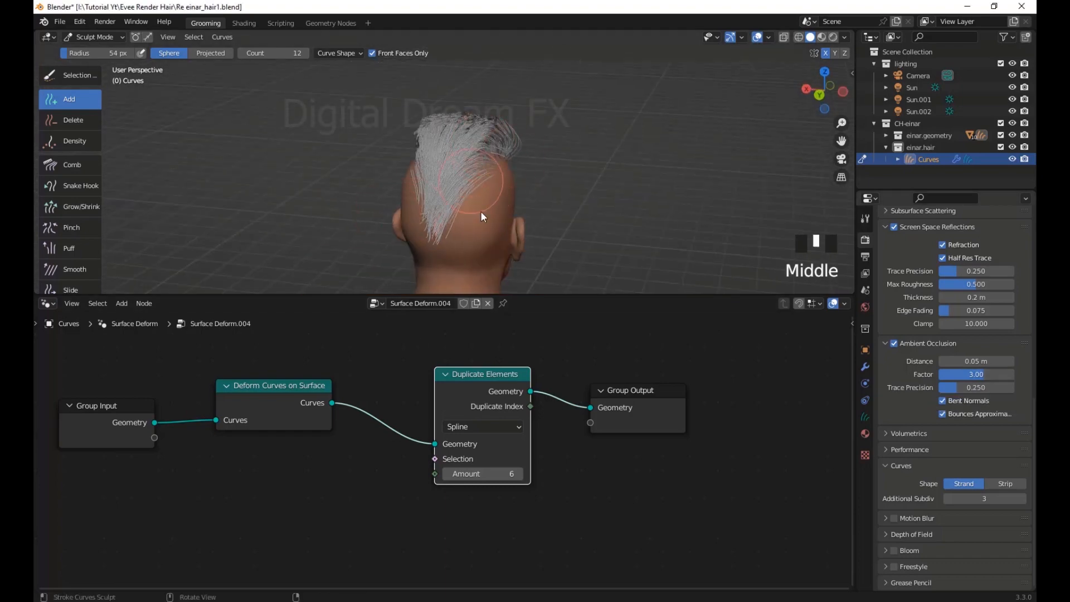
middle_drag(480, 210, 473, 234)
scroll(493, 222, down, 1)
Move the Duplicate Elements and Group Output nodes apart and insert a Set Position node on the link between them
drag(654, 393, 732, 373)
drag(464, 377, 384, 426)
shift+middle_drag(405, 372, 417, 377)
key(shift+a)
mouse_move(417, 376)
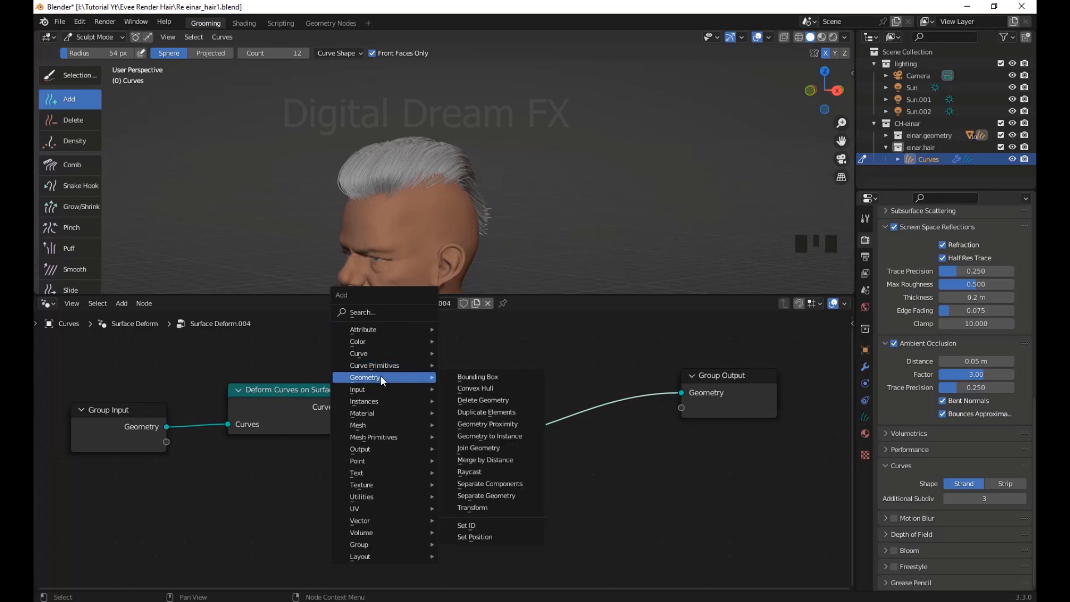
click(488, 537)
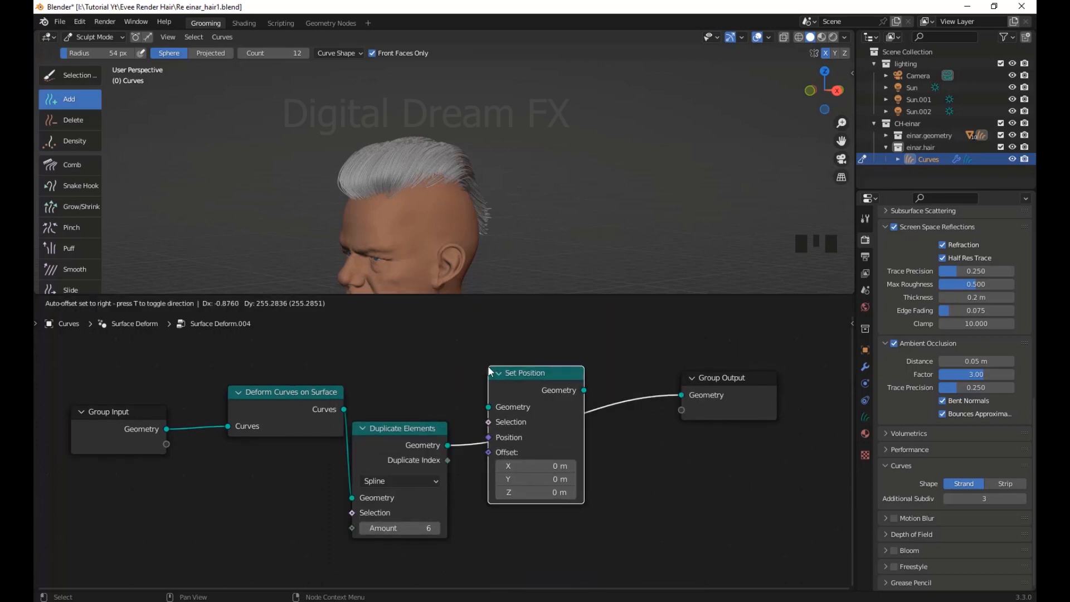
click(490, 370)
Try positive and negative X offsets such as 0.1 m and -0.1 m on the Set Position node, and reset X to 0
drag(548, 465, 486, 466)
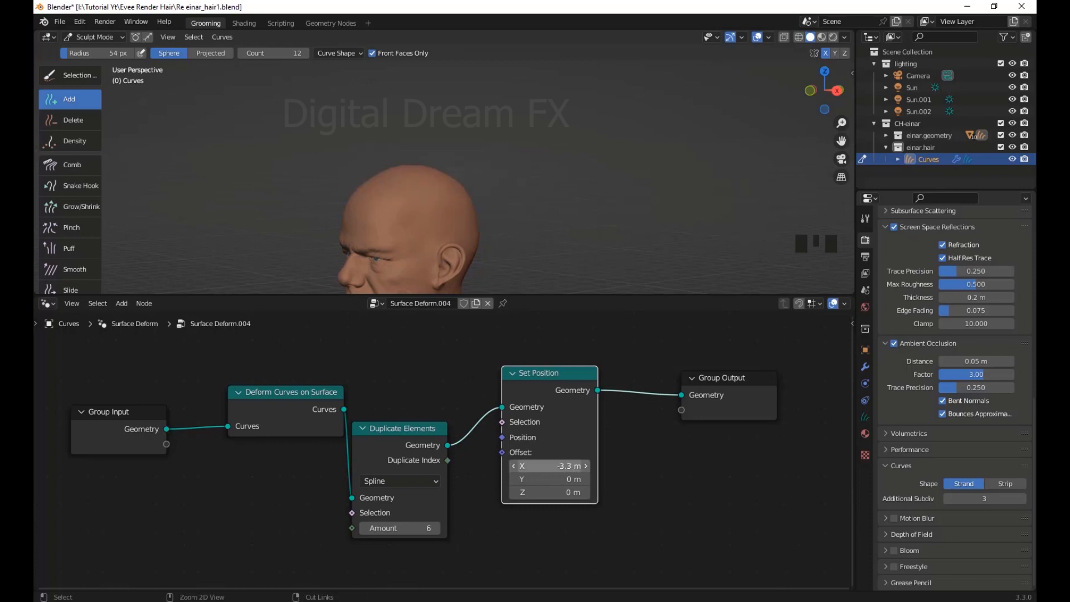
key(ctrl+z)
click(586, 467)
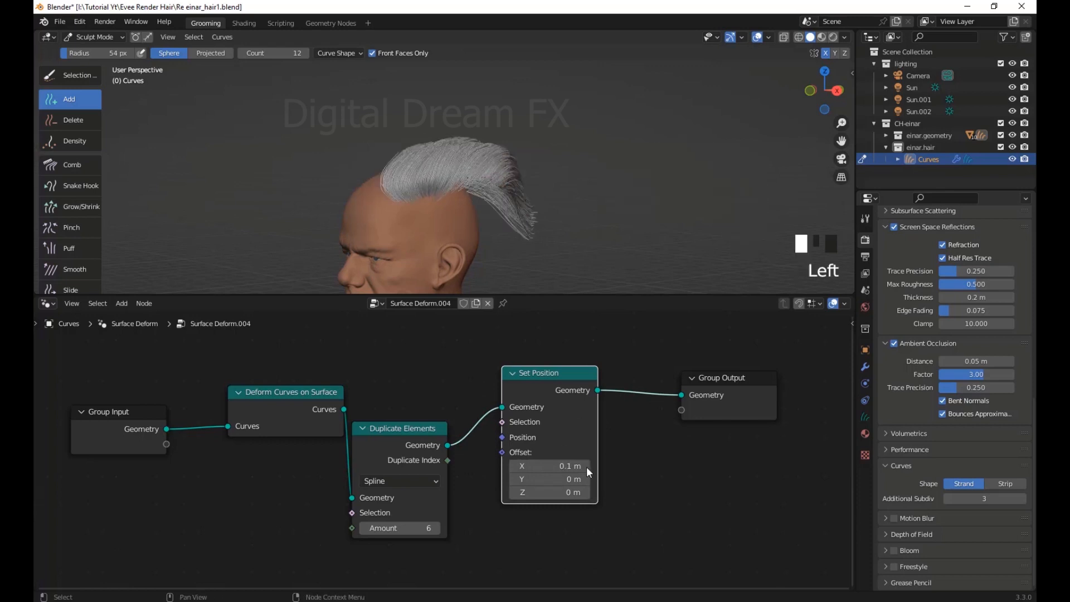
click(586, 467)
click(586, 467)
click(586, 466)
click(586, 466)
click(586, 467)
click(586, 467)
click(514, 466)
click(514, 467)
click(514, 467)
click(513, 466)
click(514, 466)
click(513, 466)
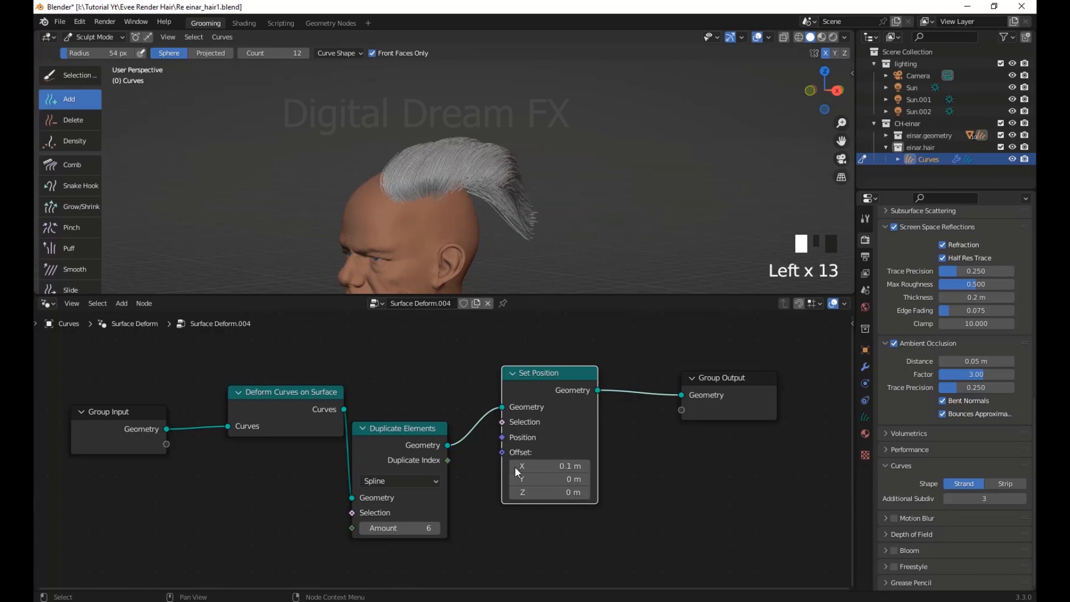
middle_drag(624, 223, 366, 200)
click(568, 466)
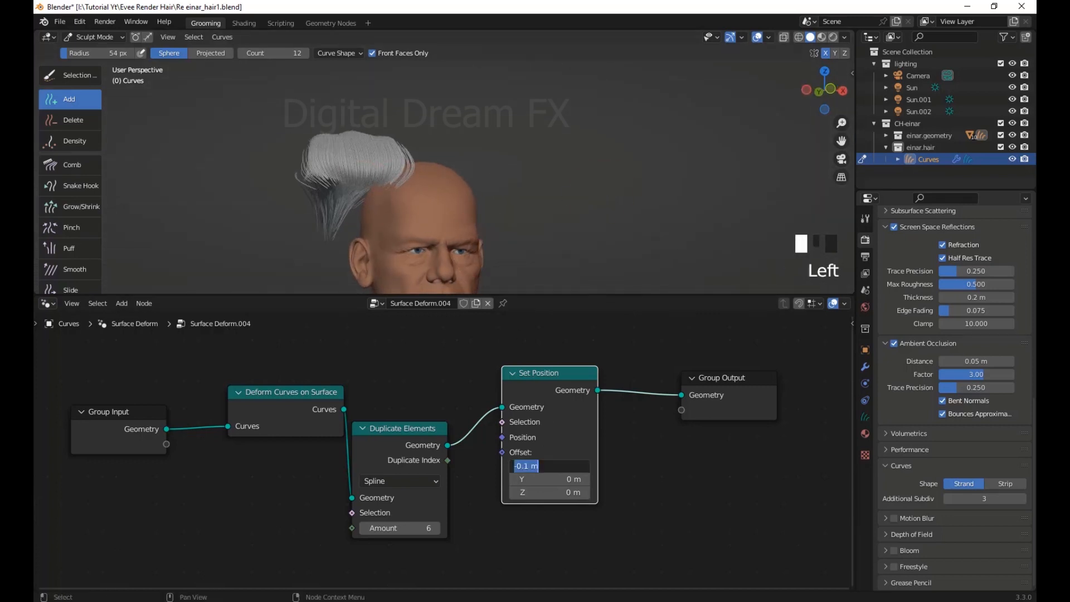
text(0)
key(Return)
Try a Y offset of 0.5 m on the Set Position node and reset Y to 0
middle_drag(623, 177, 518, 184)
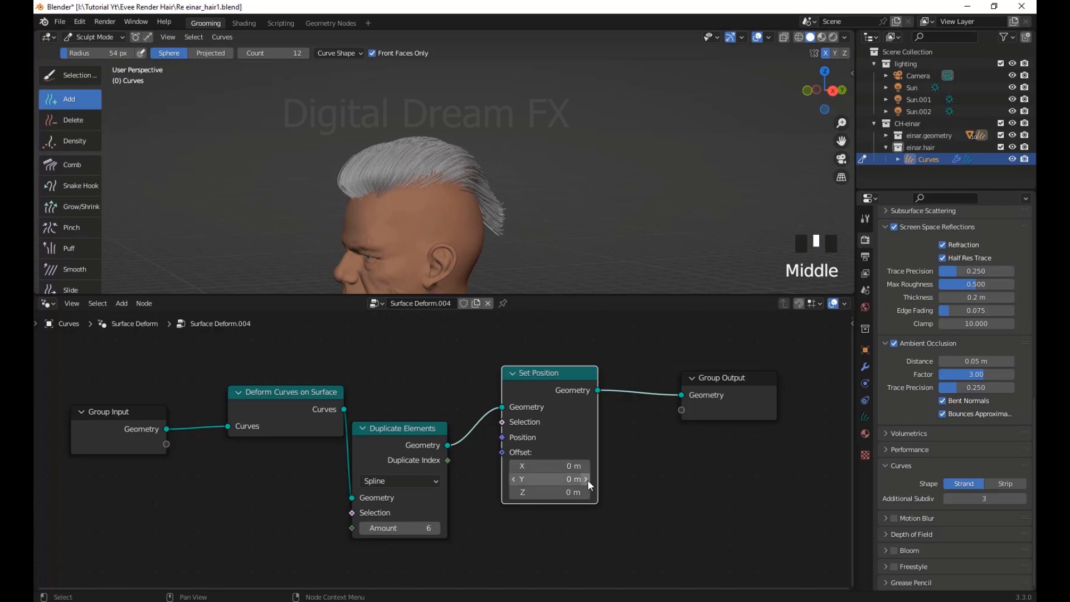
click(587, 480)
click(587, 480)
click(587, 480)
click(587, 480)
click(586, 480)
click(586, 480)
click(586, 479)
click(535, 481)
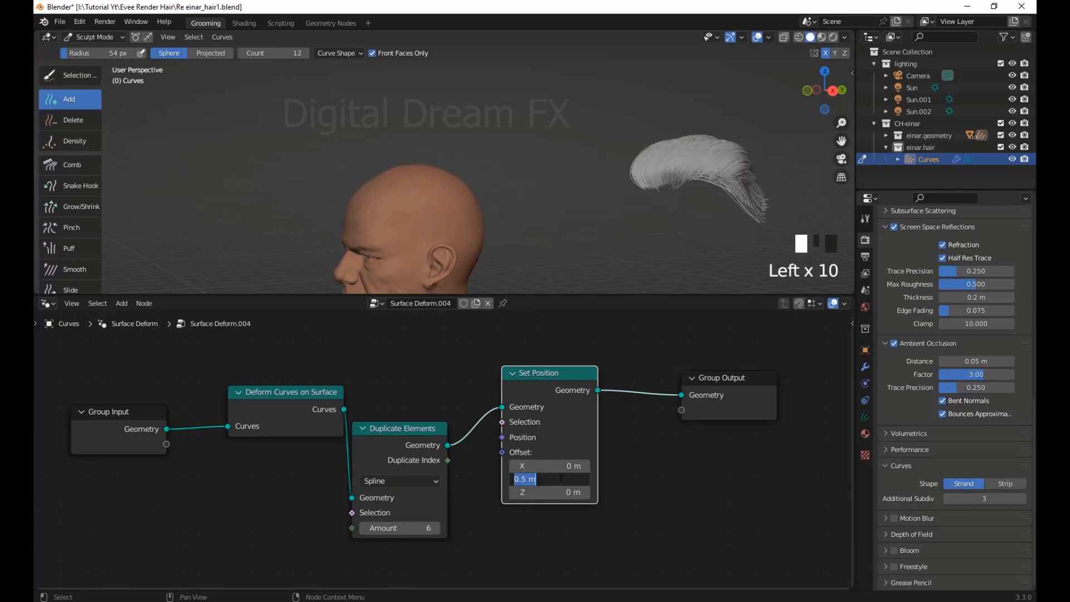
text(0)
key(Return)
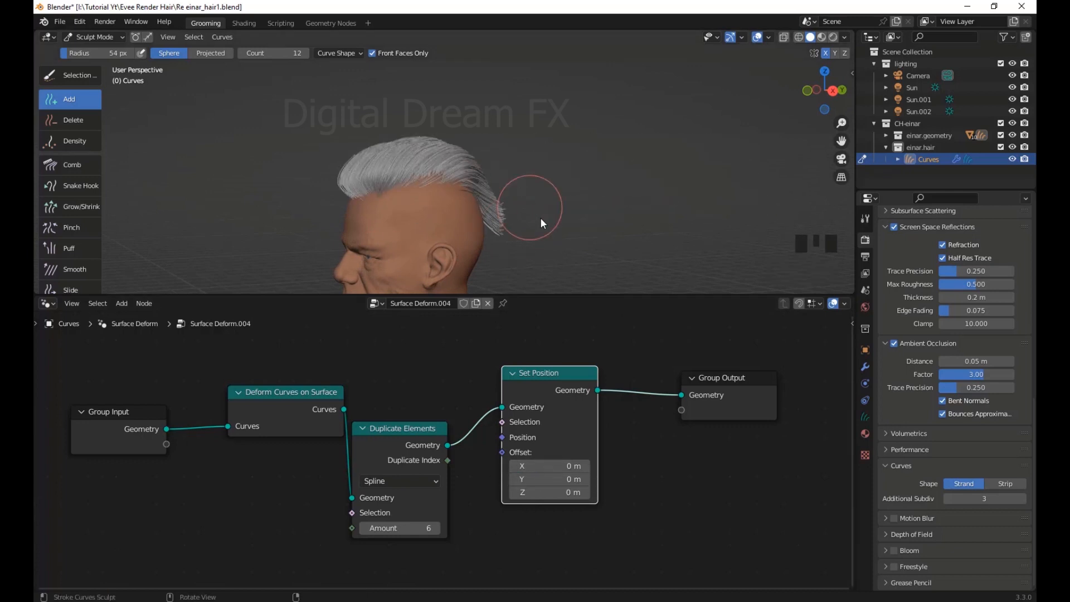
Spread out the node tree, leaving a wide gap between the Duplicate Elements and Set Position nodes
middle_drag(539, 217, 501, 229)
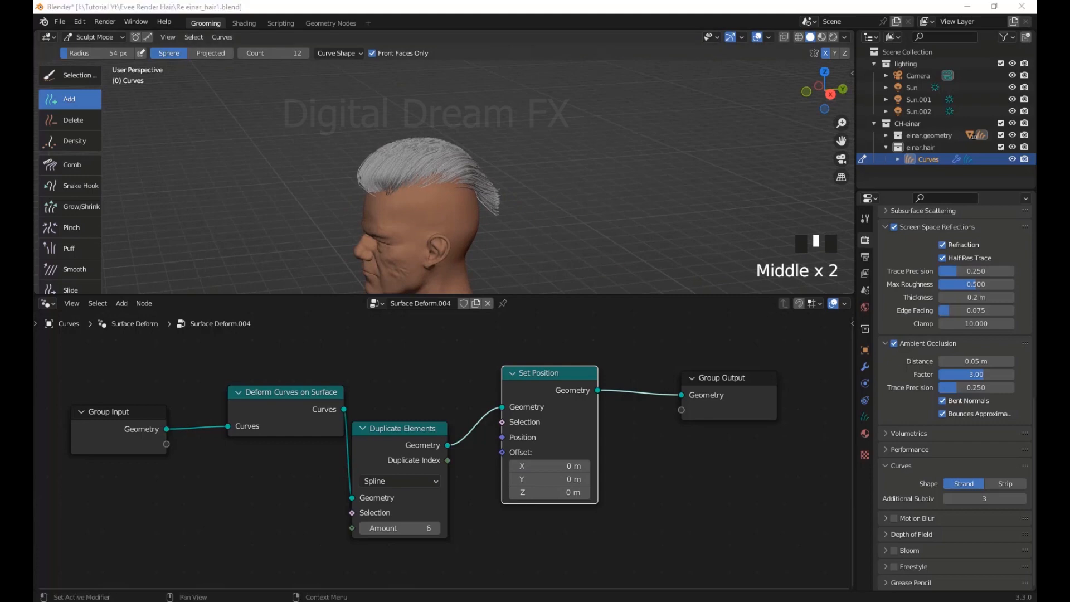
middle_drag(638, 431, 625, 411)
scroll(585, 437, down, 2)
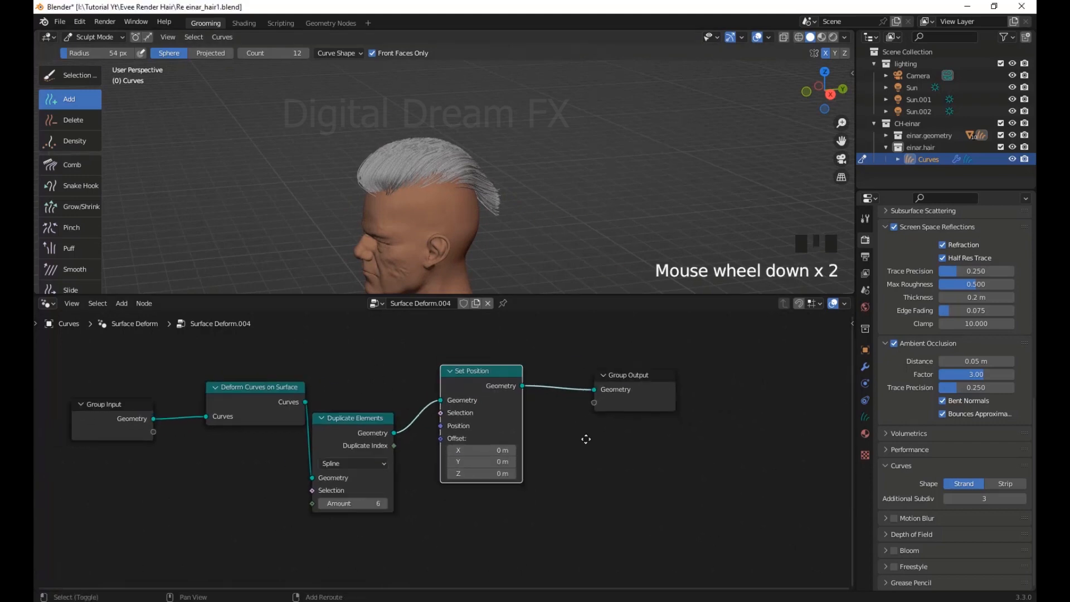
shift+middle_drag(247, 469, 332, 450)
drag(182, 361, 217, 422)
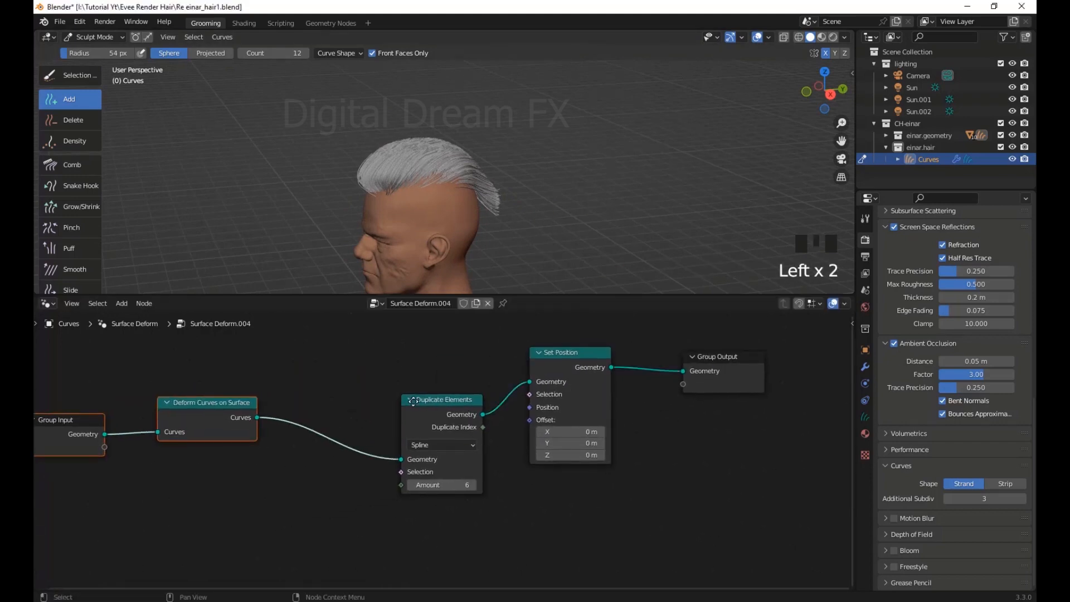
drag(413, 400, 361, 383)
drag(723, 357, 747, 353)
drag(551, 408, 582, 425)
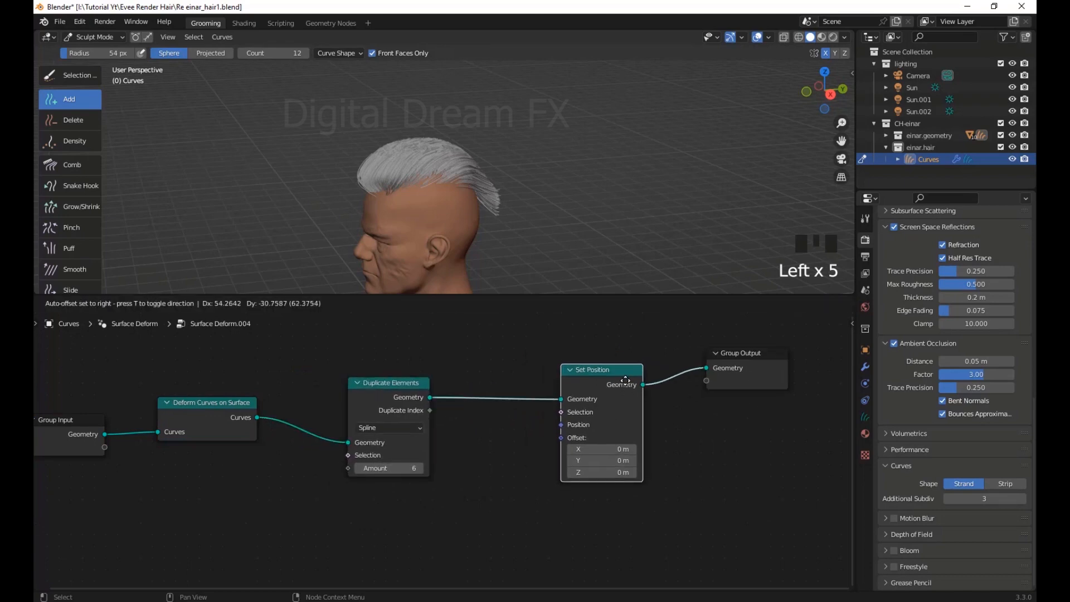
drag(396, 382, 376, 346)
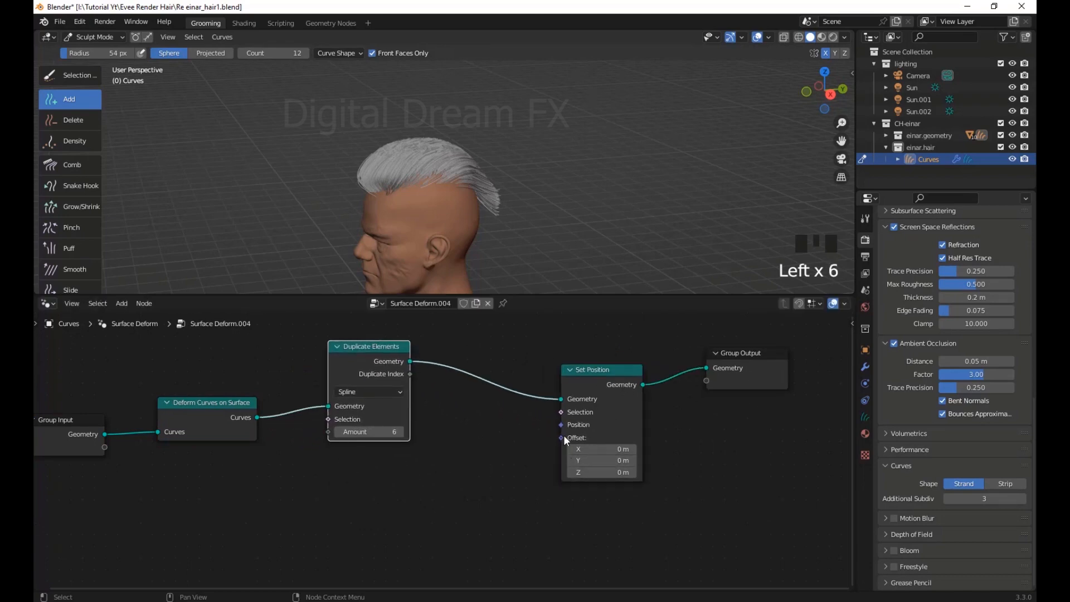
Add a Random Value node below the Duplicate Elements node
mouse_move(458, 481)
shift+middle_down()
mouse_move(453, 448)
mouse_move(453, 501)
mouse_move(453, 485)
shift+middle_up()
scroll(453, 449, down, 2)
shift+middle_drag(384, 510, 386, 517)
key(shift+a)
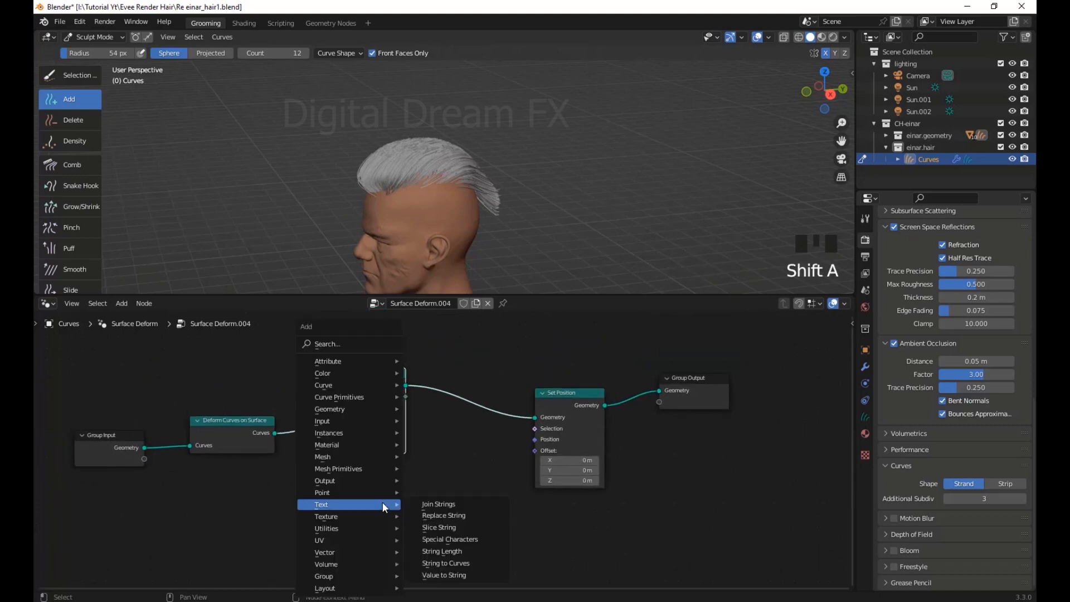
mouse_move(334, 529)
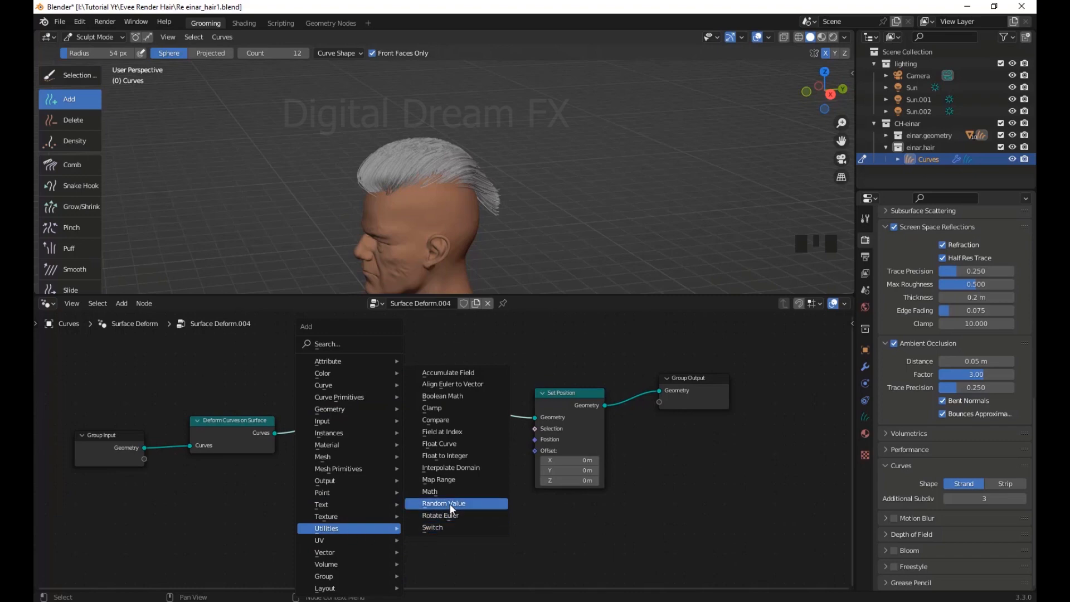
click(468, 504)
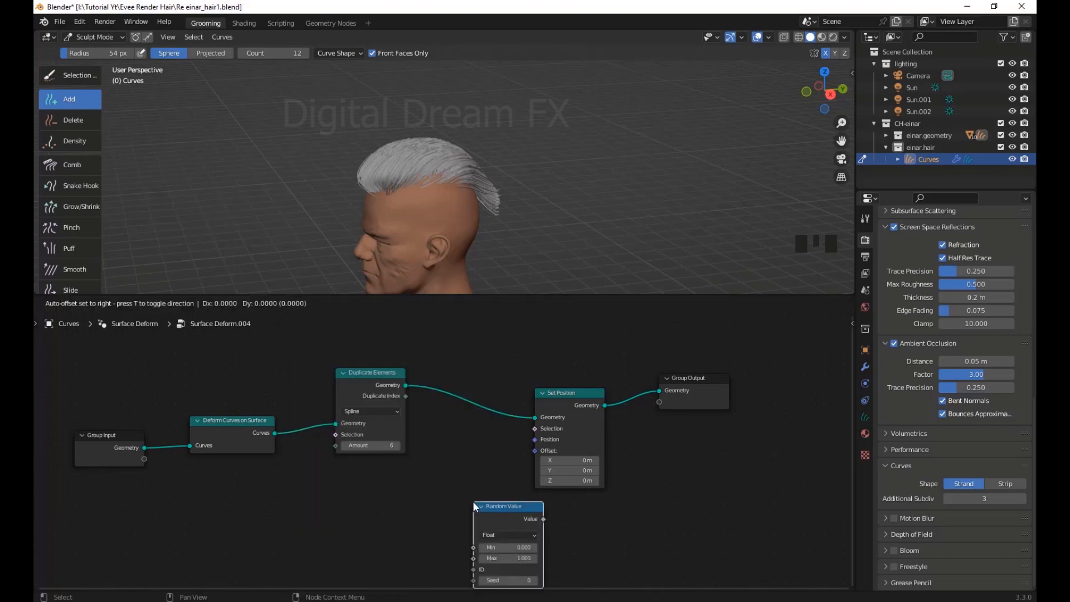
click(404, 498)
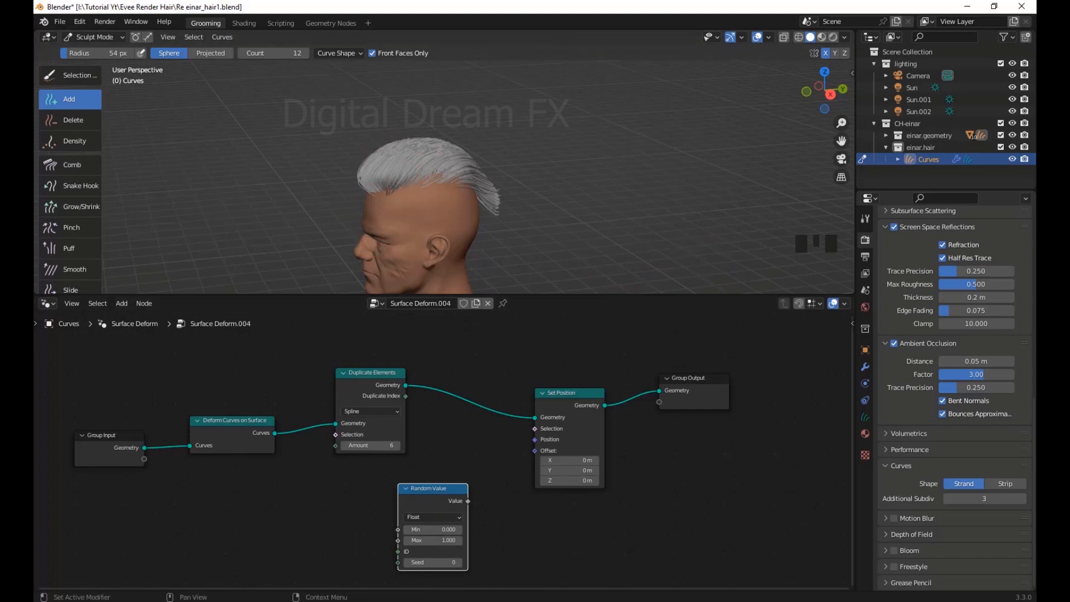
Connect the Random Value node's float output to the Set Position Offset and inspect how the hair is displaced
middle_drag(487, 434, 426, 426)
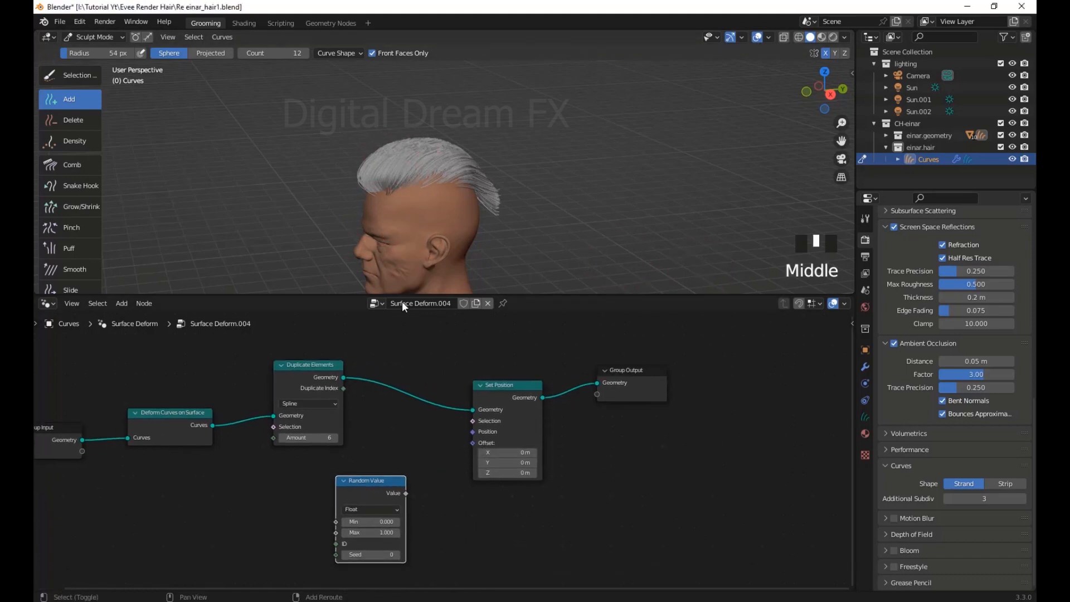
middle_drag(434, 214, 466, 227)
drag(390, 478, 427, 491)
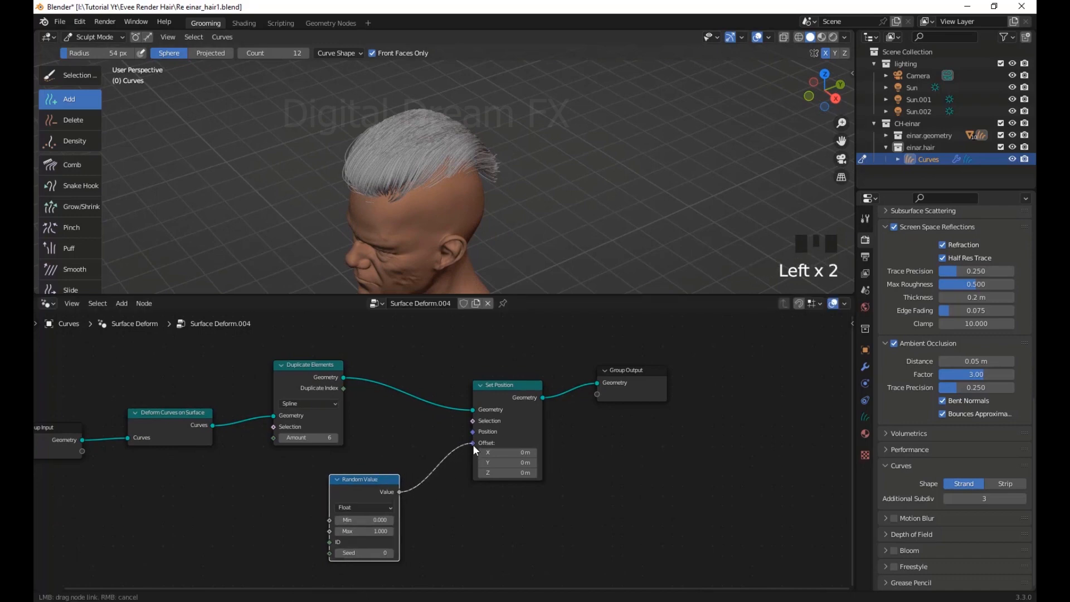
drag(473, 444, 472, 444)
middle_drag(532, 132, 708, 51)
scroll(380, 213, down, 2)
middle_drag(380, 213, 513, 21)
scroll(507, 138, up, 2)
shift+middle_drag(520, 166, 542, 165)
Change the Random Value data type to Vector and connect its Value output to the Set Position Offset
click(360, 505)
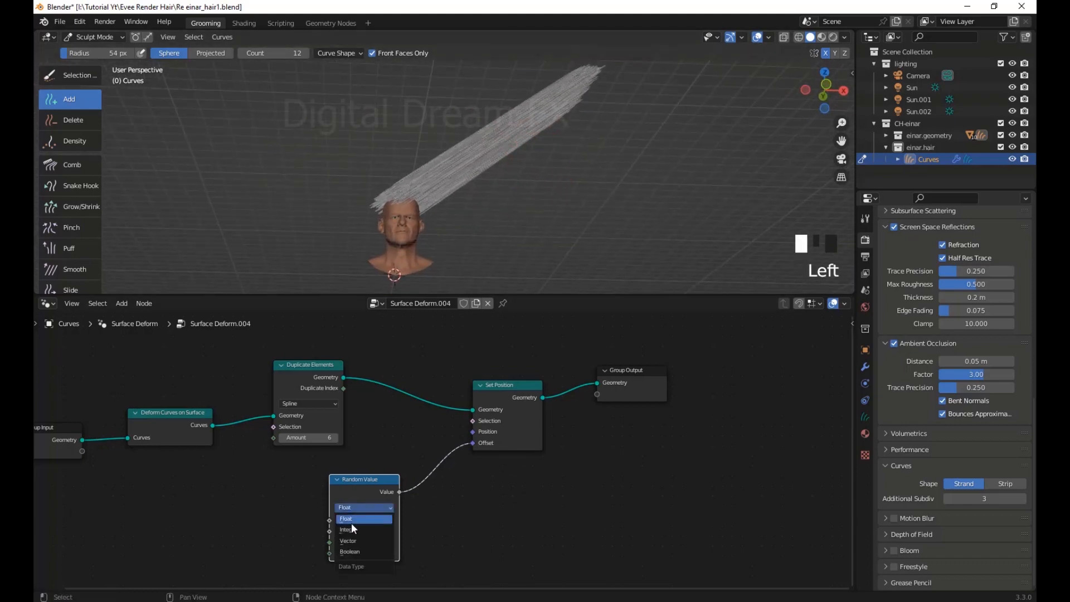
click(360, 540)
middle_drag(402, 256, 428, 250)
scroll(510, 186, up, 7)
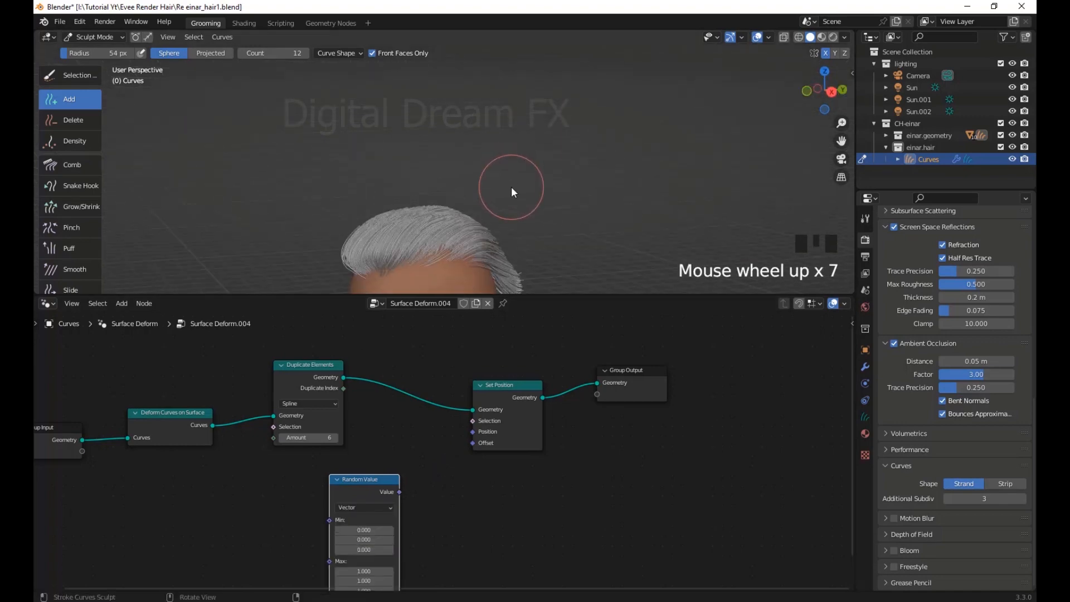
mouse_move(510, 186)
shift+middle_down()
mouse_move(496, 169)
mouse_move(523, 180)
shift+middle_up()
drag(503, 383, 503, 377)
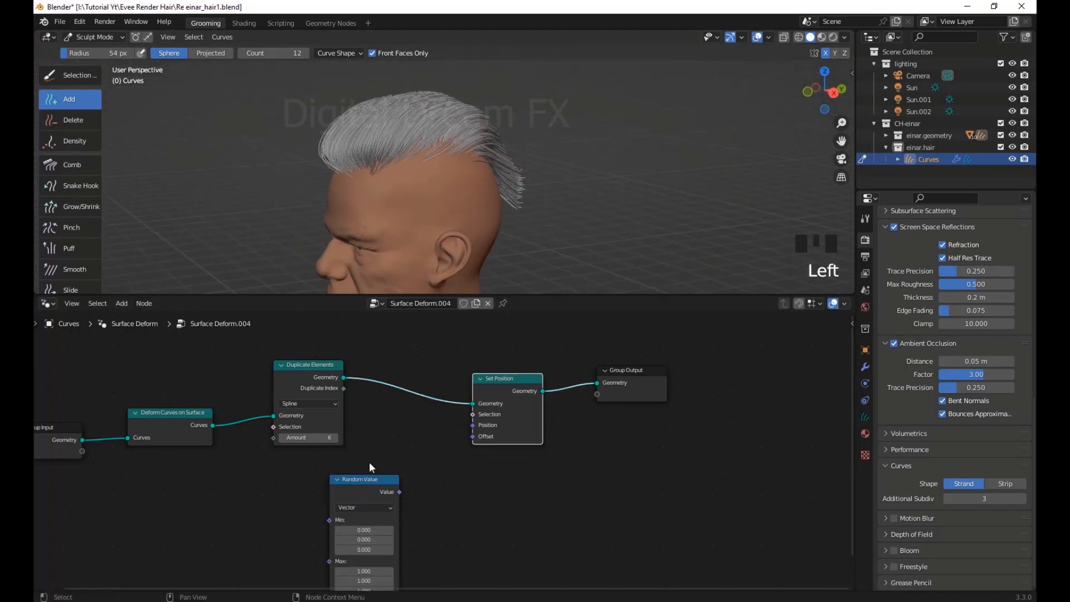
drag(380, 473, 473, 437)
Examine the randomly offset hair strands around the head from several distances and angles
scroll(563, 226, down, 11)
middle_drag(619, 203, 643, 238)
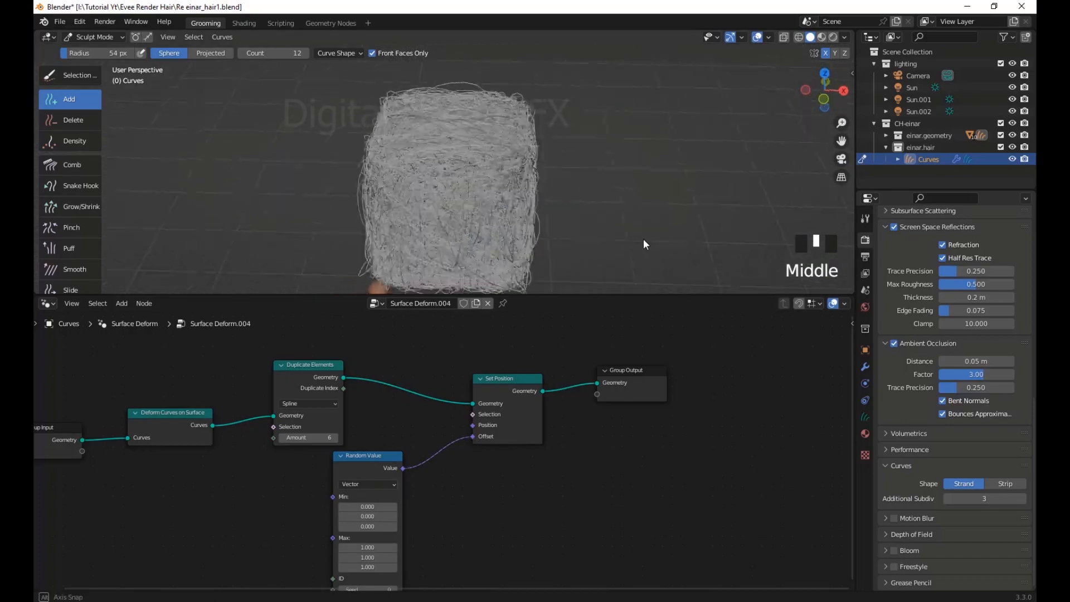
scroll(580, 198, up, 2)
scroll(579, 198, down, 3)
middle_drag(565, 200, 359, 173)
scroll(443, 186, down, 3)
middle_drag(442, 186, 486, 219)
scroll(490, 173, up, 2)
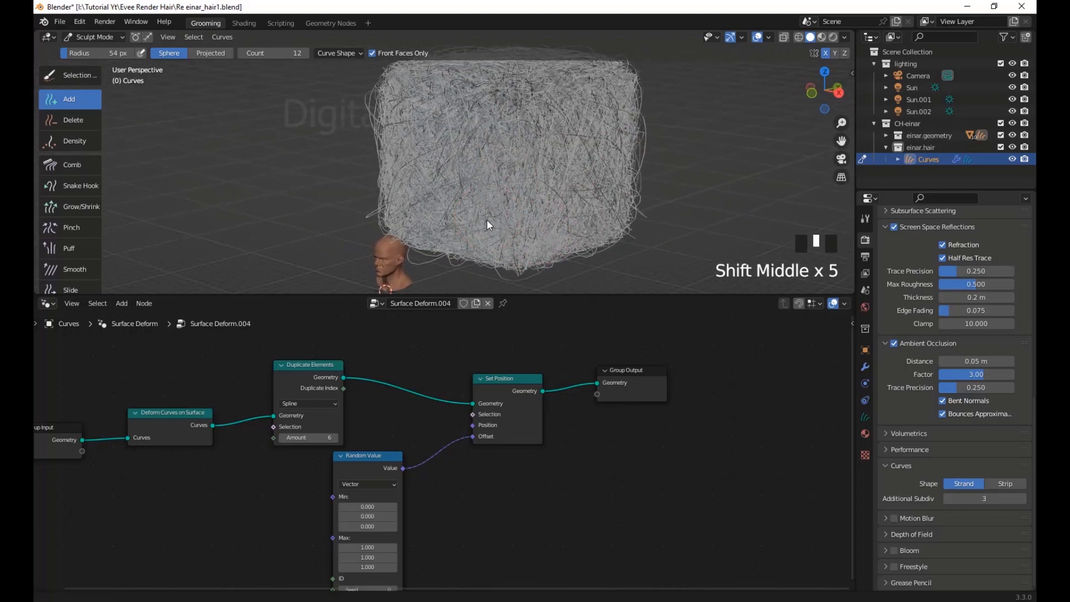
Enlarge the node editor and move the Set Position and Group Output nodes farther from the Duplicate Elements node
drag(459, 295, 459, 277)
shift+middle_drag(489, 449, 540, 487)
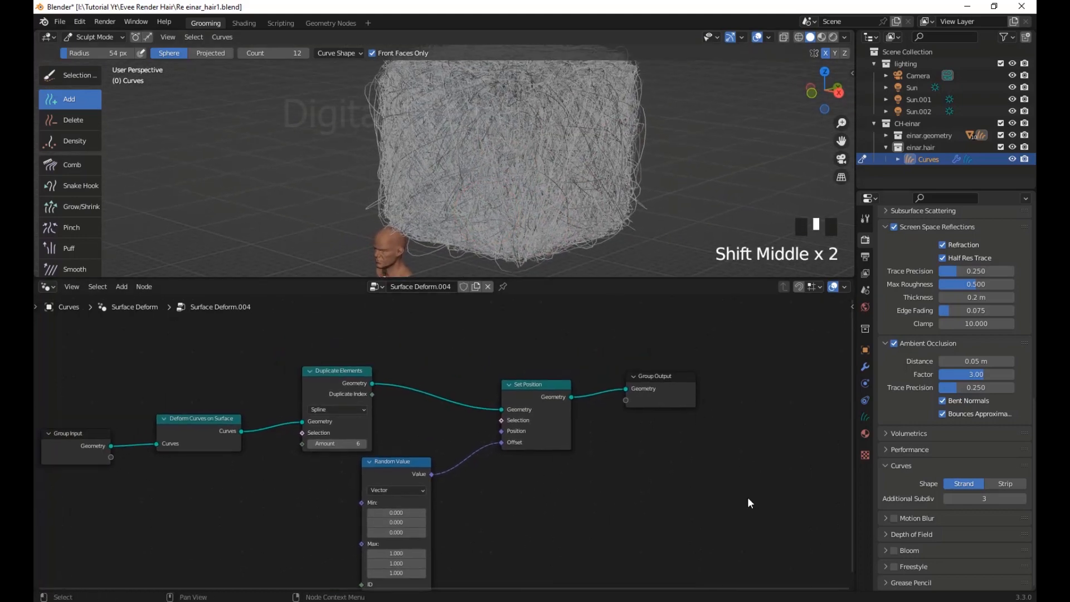
drag(747, 497, 540, 331)
drag(541, 382, 615, 381)
shift+middle_drag(594, 504, 584, 482)
shift+middle_drag(584, 483, 582, 451)
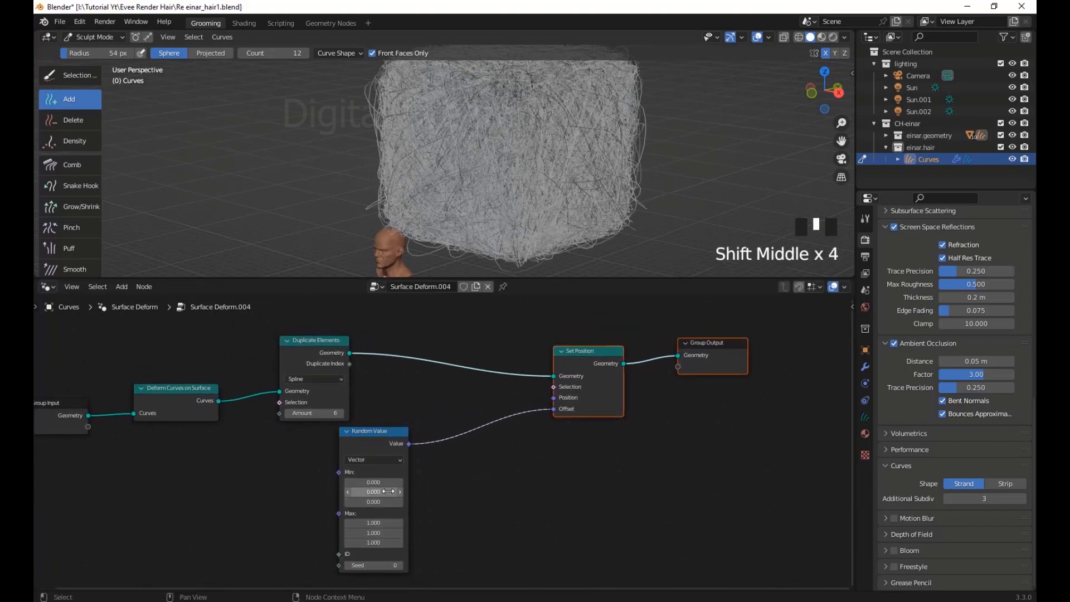
Add a Capture Attribute node and insert it into the geometry link between Duplicate Elements and Set Position
shift+middle_drag(509, 468, 514, 520)
click(400, 362)
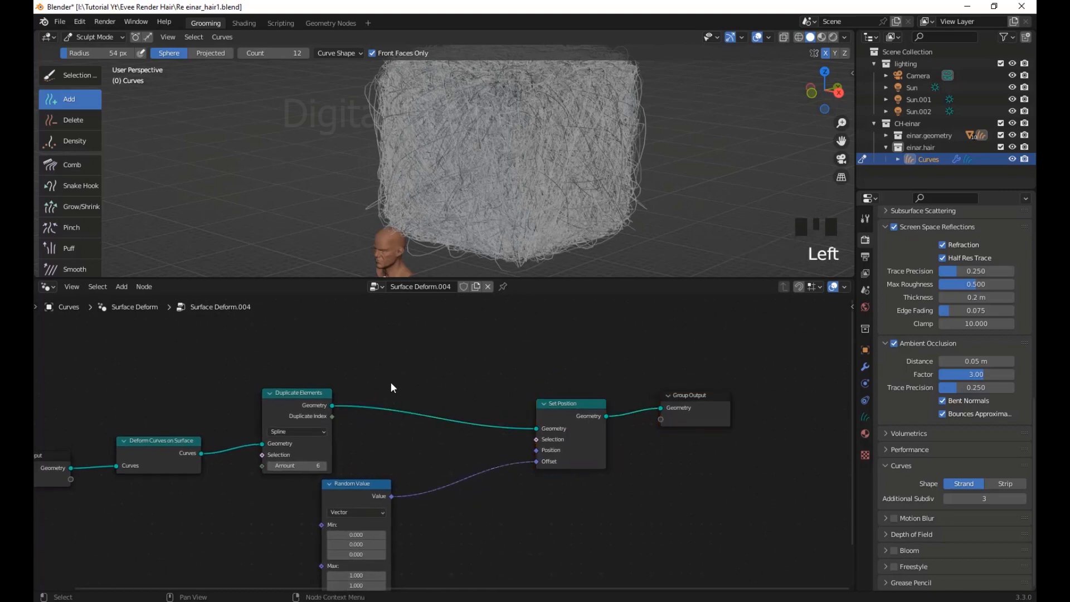
key(shift+a)
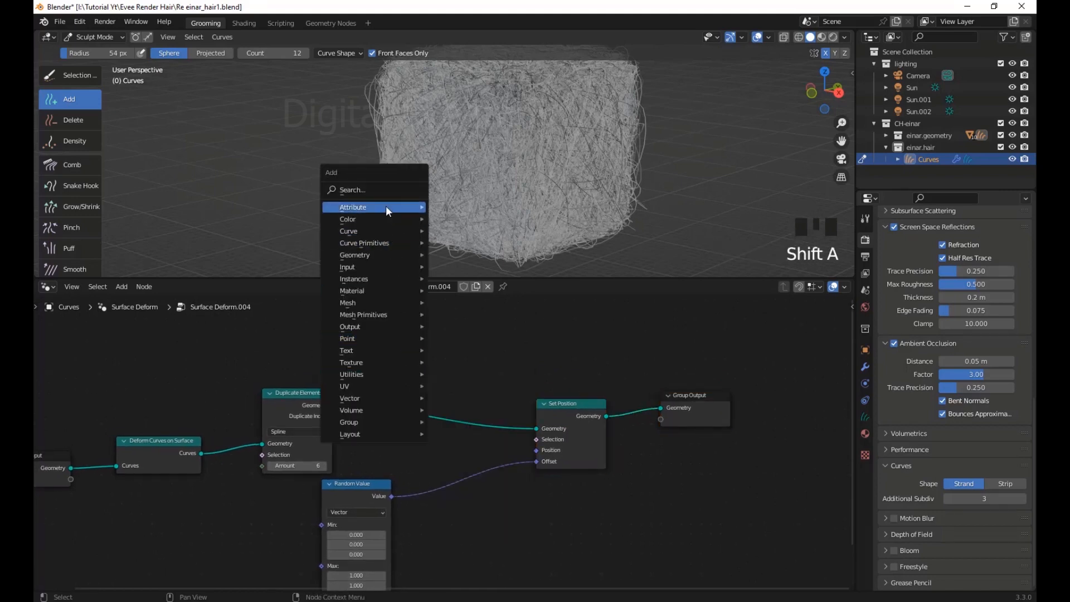
mouse_move(386, 206)
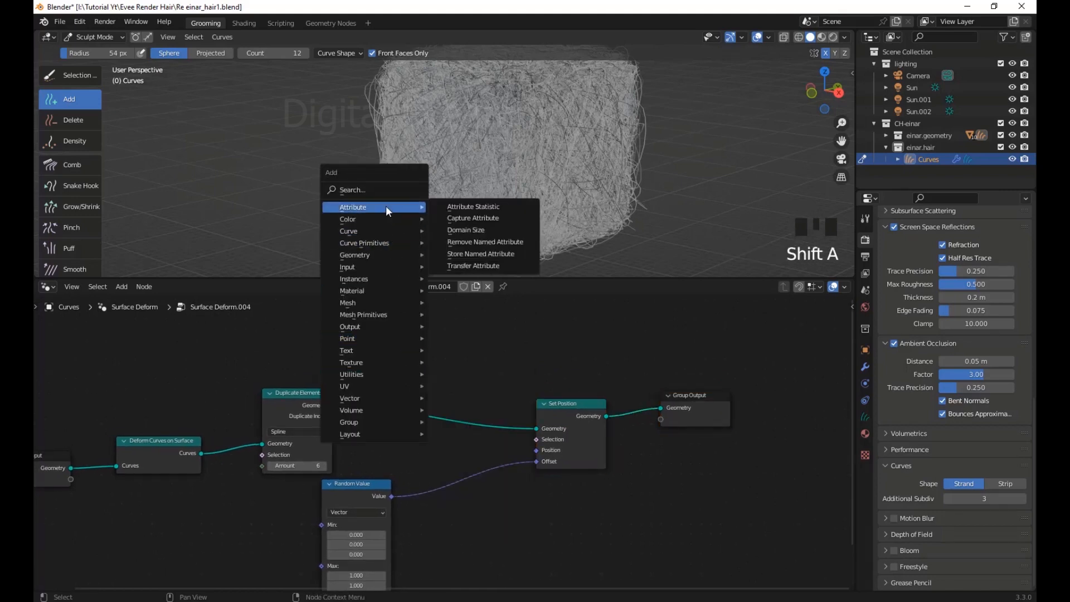
click(485, 218)
click(438, 310)
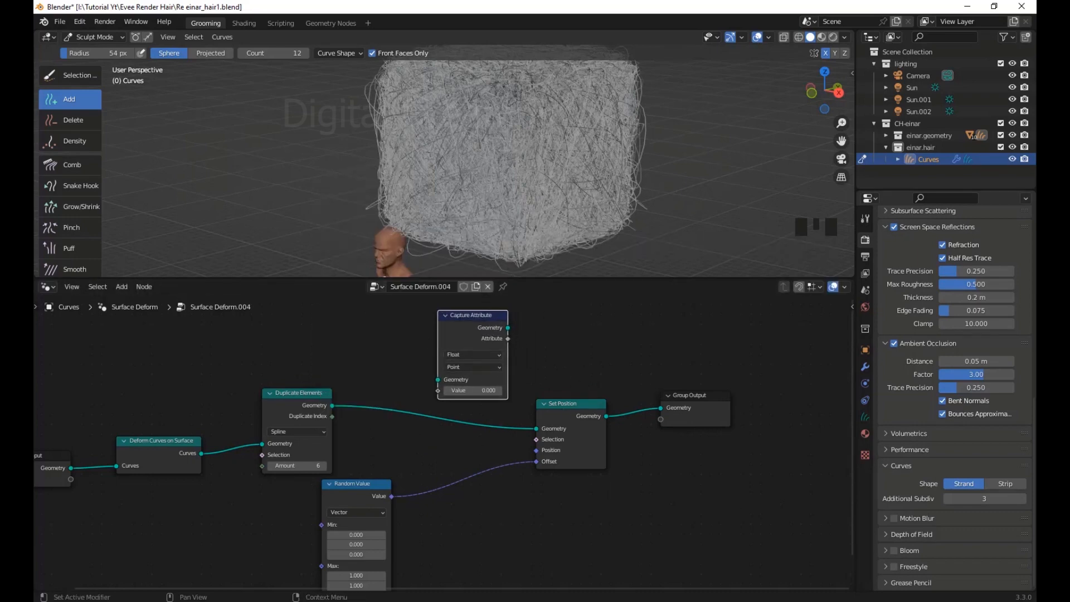
drag(476, 320, 424, 373)
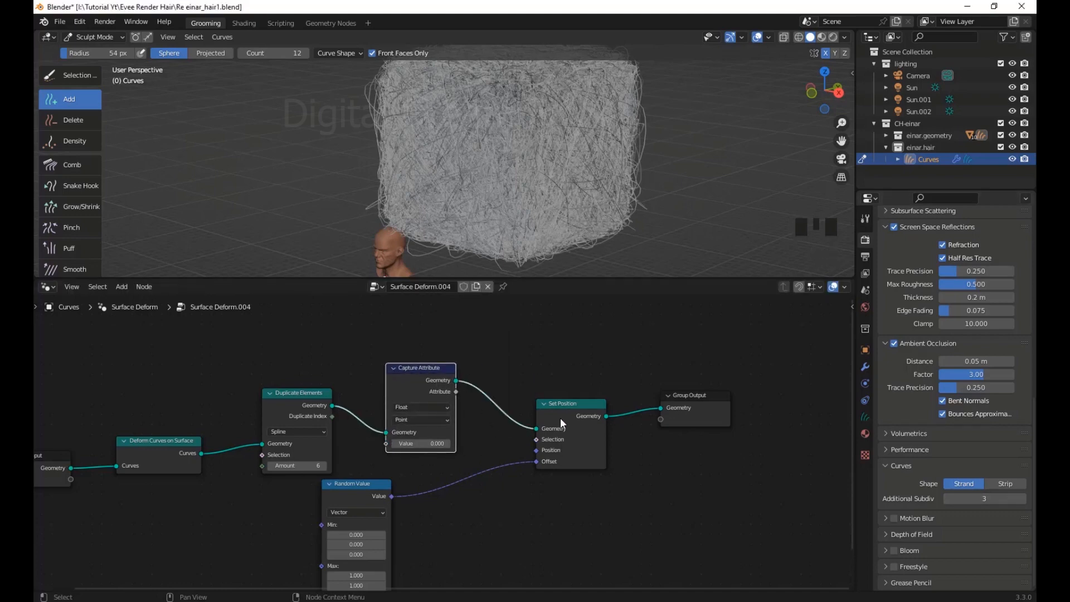
Set the Capture Attribute node's data type to Vector and its domain to Spline
middle_drag(586, 228, 603, 248)
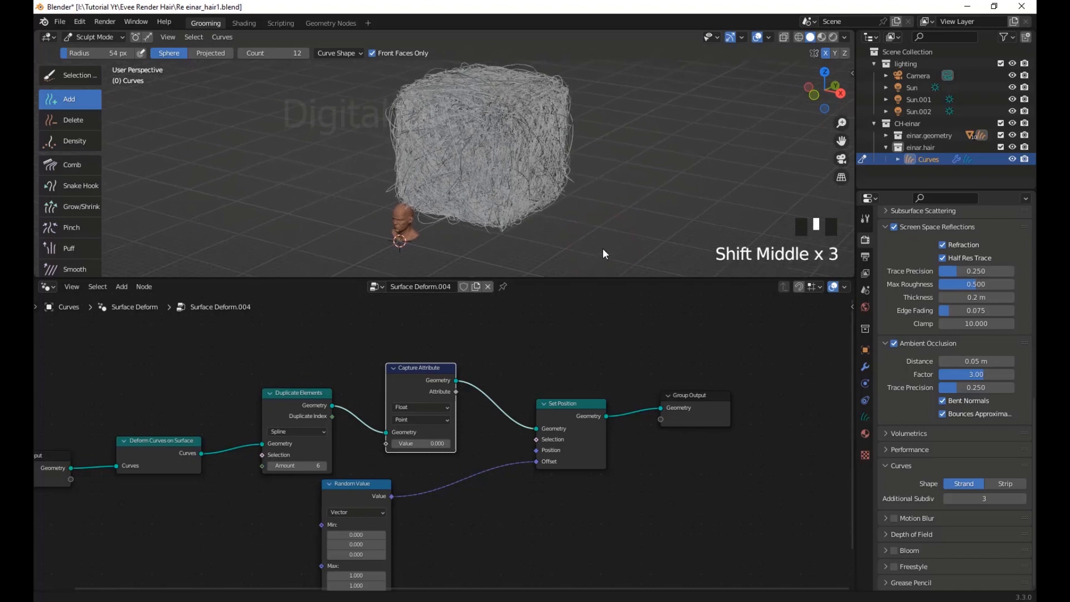
drag(452, 372, 442, 355)
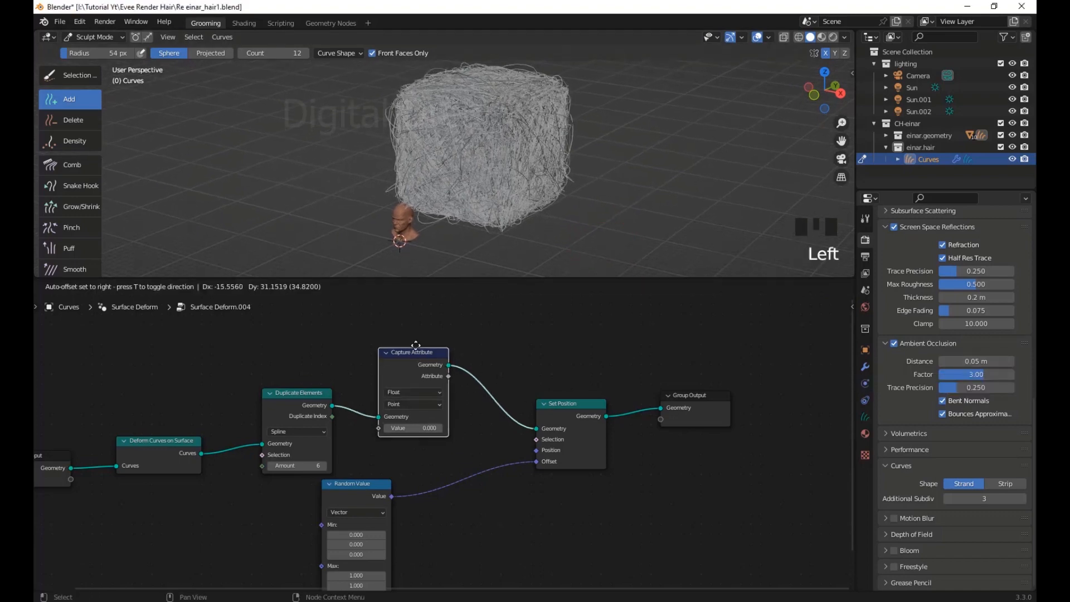
click(410, 389)
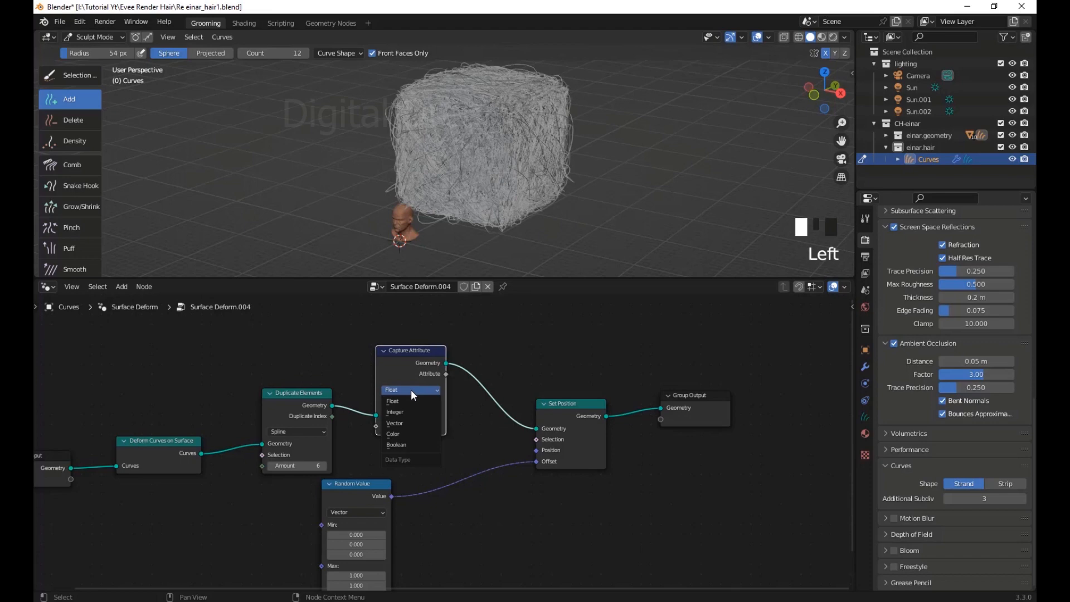
click(407, 422)
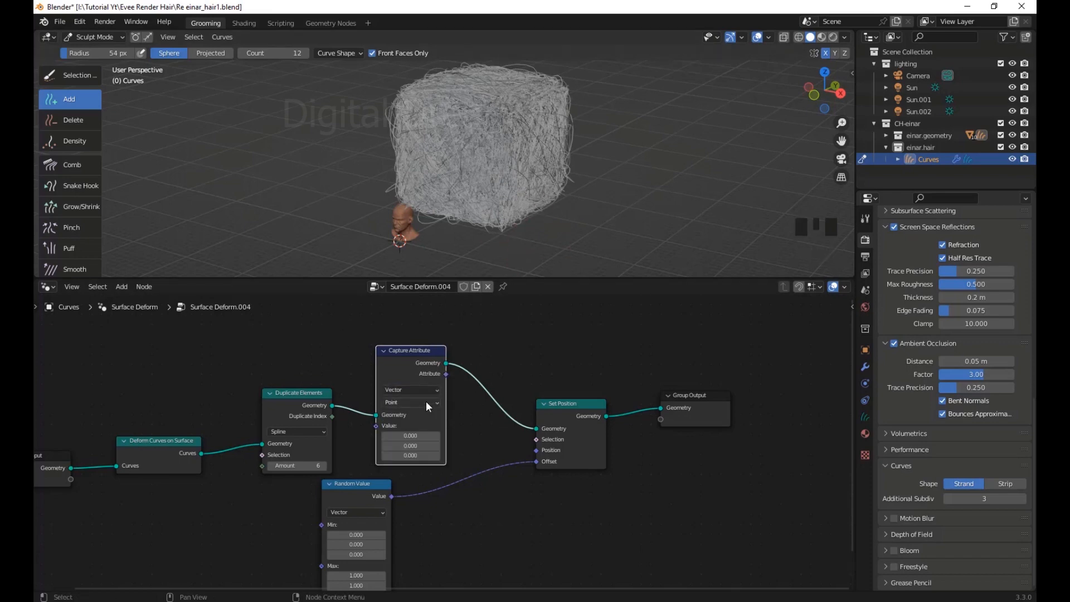
click(428, 403)
click(402, 458)
Spread out the Duplicate Elements, Capture Attribute, Set Position, Group Output and Random Value nodes to make room for rewiring
drag(415, 347, 404, 320)
drag(296, 393, 266, 364)
drag(578, 398, 589, 395)
drag(718, 395, 807, 394)
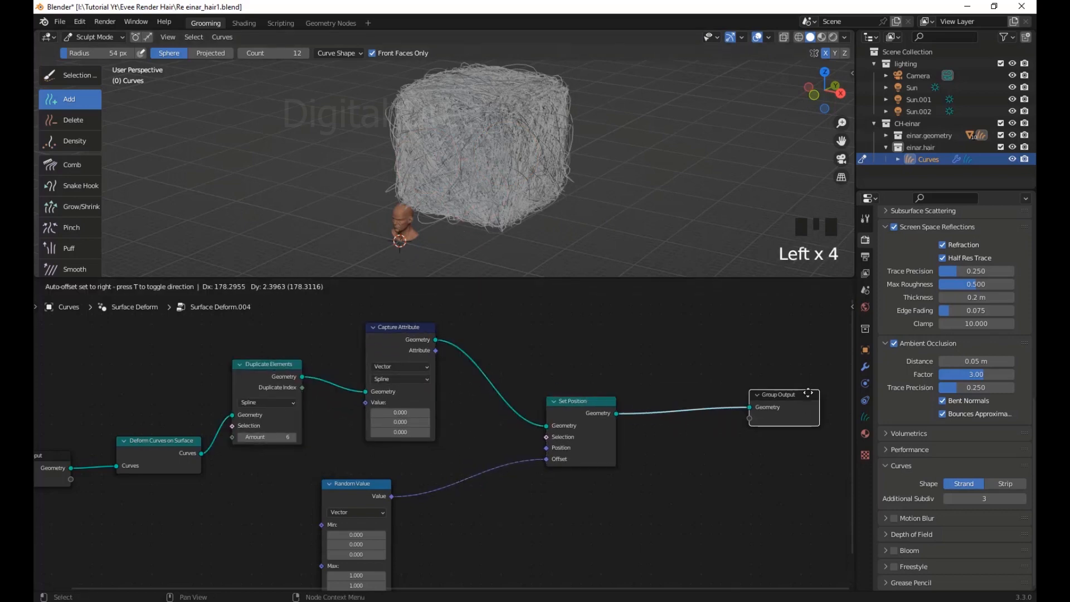
drag(589, 400, 648, 391)
drag(360, 489, 514, 443)
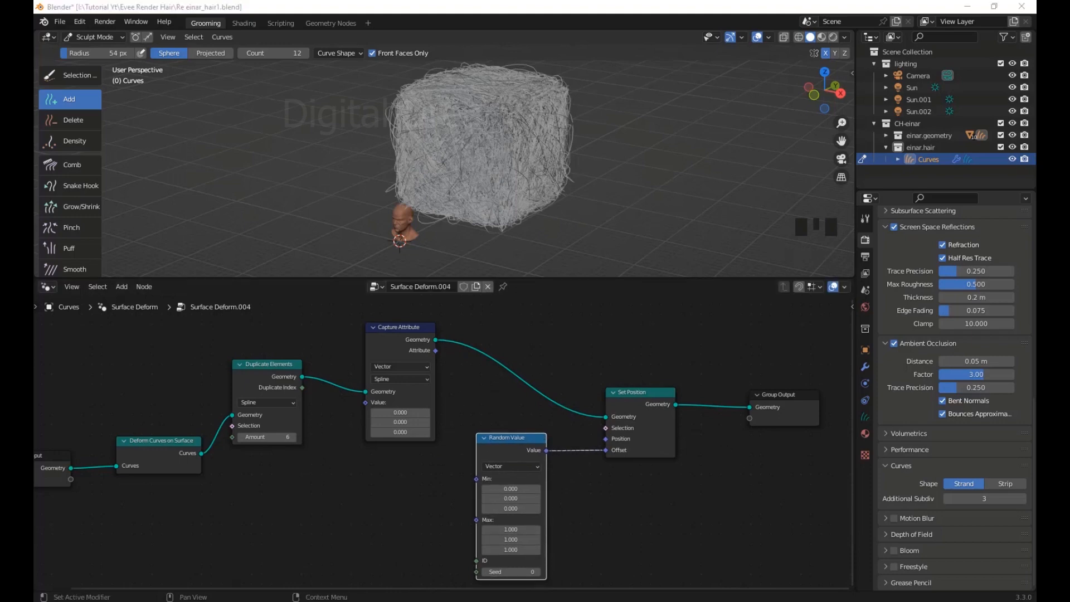
drag(518, 437, 460, 470)
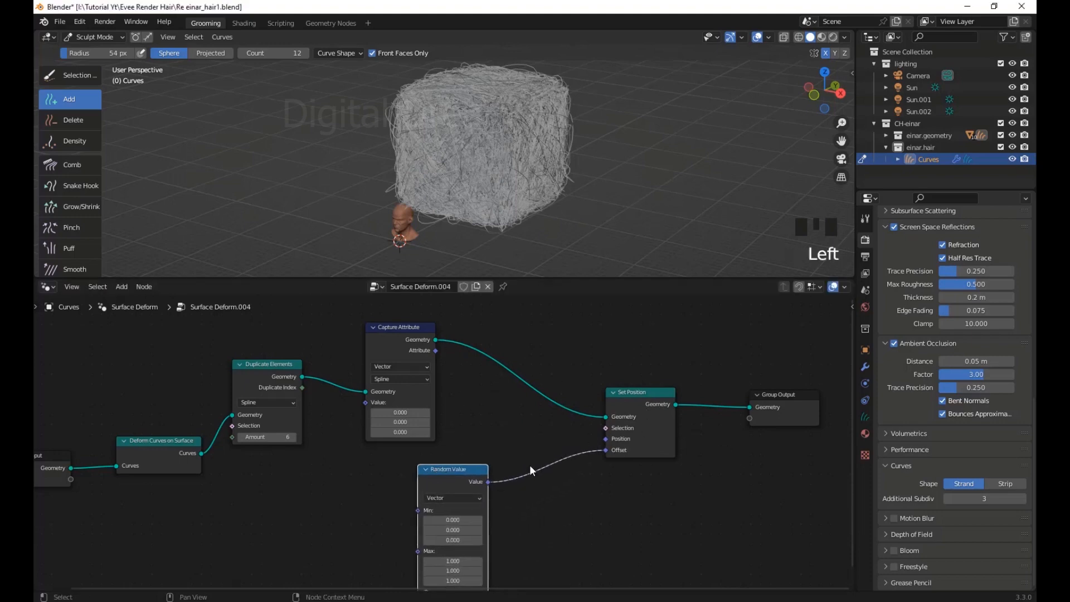
Unlink Random Value from the Set Position Offset, feed it into the Capture Attribute Value, and connect the Attribute output to the Offset
mouse_move(532, 470)
ctrl+right_down()
mouse_move(537, 458)
mouse_move(533, 501)
ctrl+right_up()
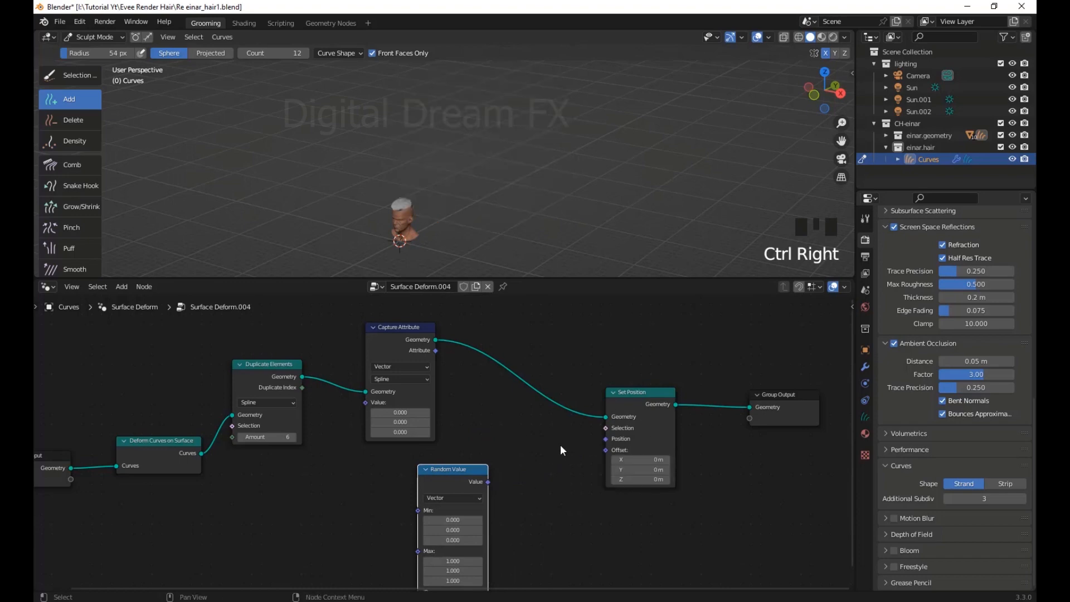
drag(459, 478, 394, 396)
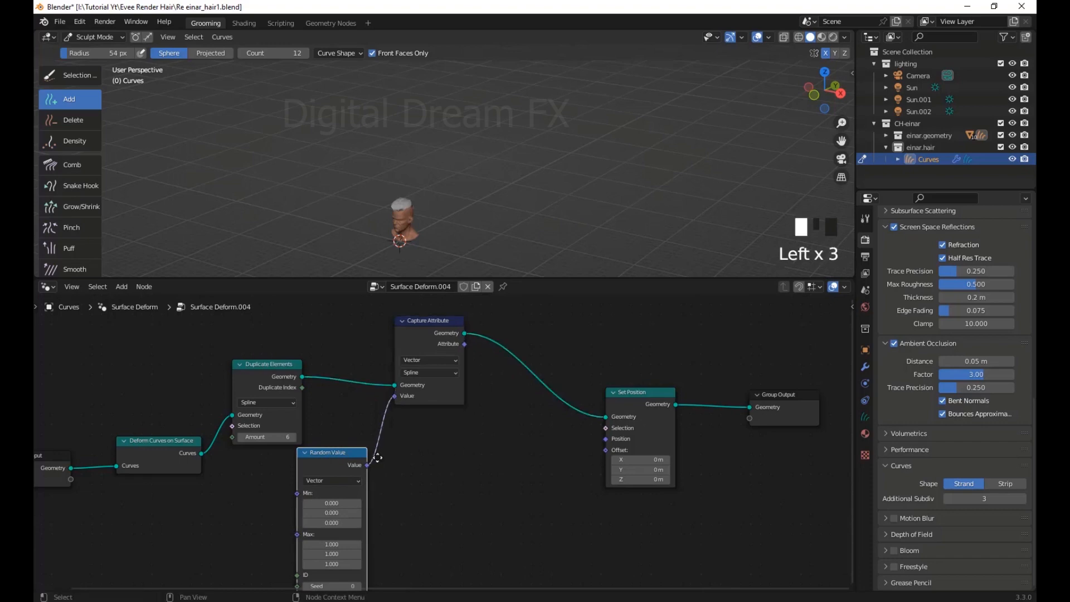
drag(377, 458, 399, 457)
drag(464, 344, 606, 450)
middle_drag(668, 226, 501, 186)
shift+middle_drag(501, 187, 569, 191)
scroll(561, 200, up, 1)
Reposition the Random Value and Capture Attribute nodes and inspect the displaced strands above the head
drag(372, 448, 367, 427)
drag(439, 330, 457, 361)
middle_drag(585, 207, 583, 228)
scroll(590, 202, up, 2)
shift+middle_drag(473, 446, 479, 448)
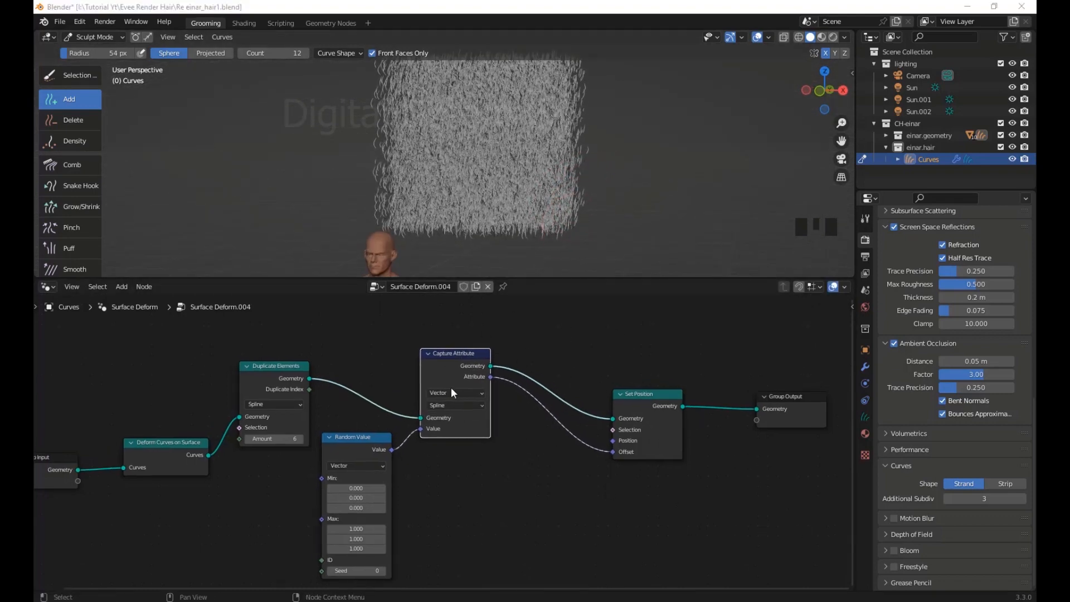
middle_drag(528, 490, 536, 480)
Try different Max vector values on the Random Value node and check how the strands spread
drag(361, 522, 418, 522)
scroll(696, 198, down, 4)
shift+middle_drag(695, 198, 501, 234)
scroll(676, 220, up, 3)
drag(365, 531, 419, 541)
scroll(462, 418, down, 4)
scroll(584, 196, down, 8)
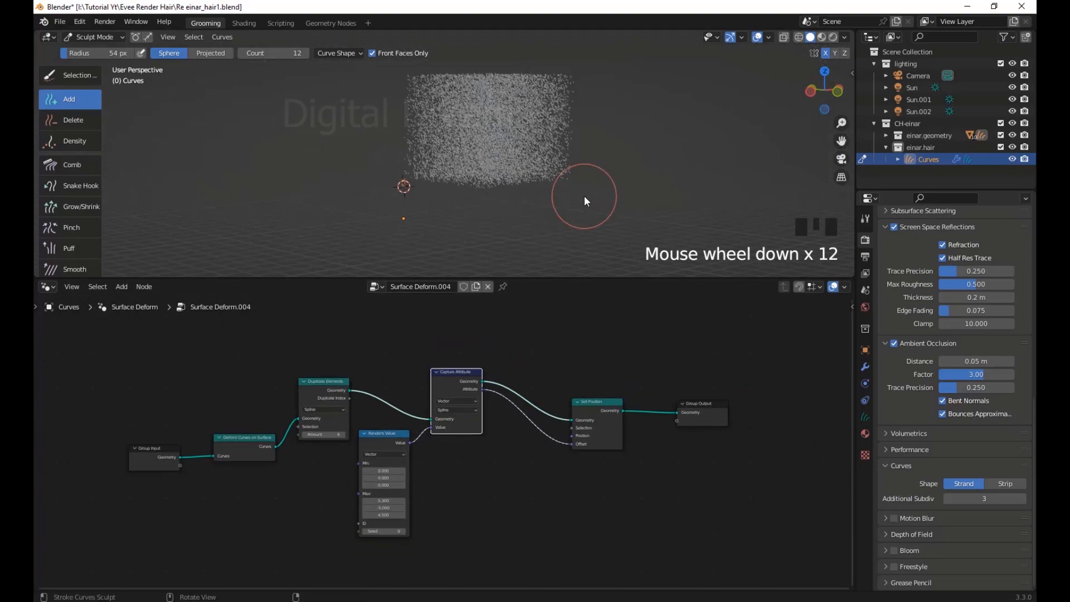
middle_drag(584, 196, 562, 145)
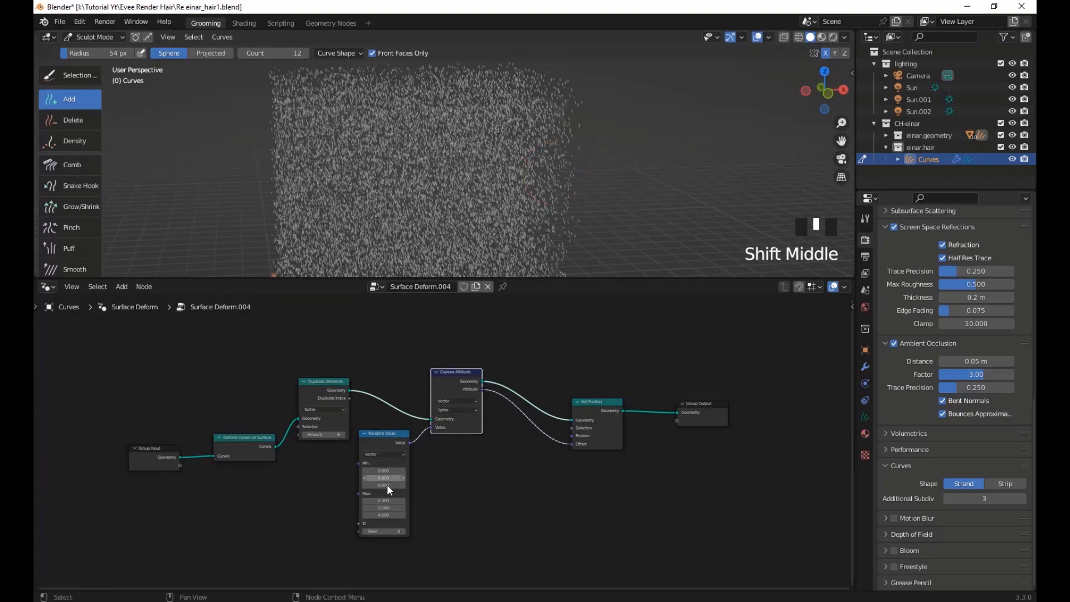
Set all three Random Value Max components to 0 and inspect the hair close up on the head
drag(387, 500, 385, 499)
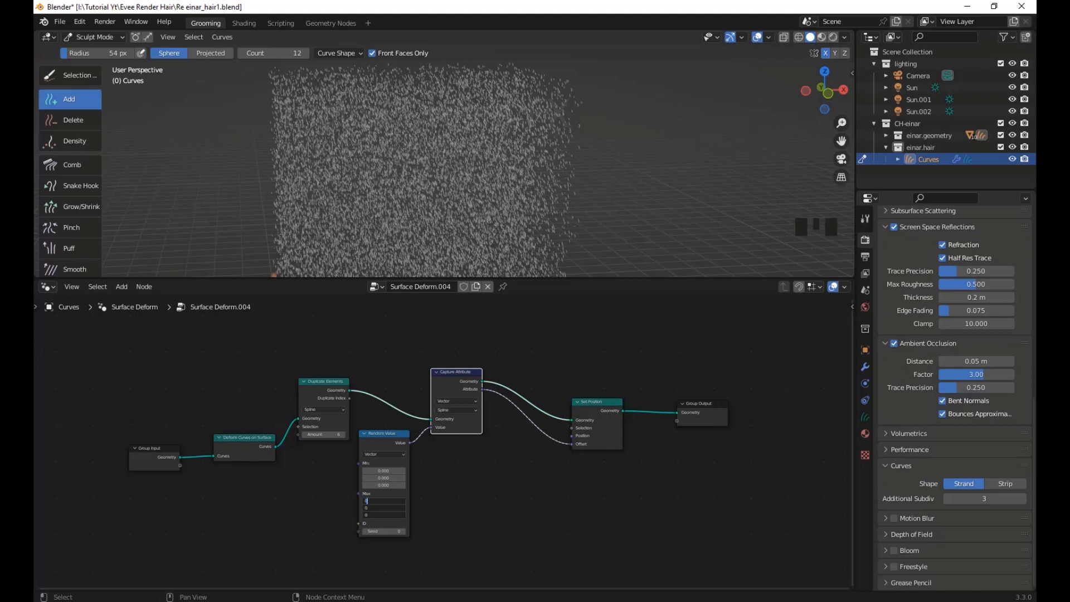
key(Return)
shift+middle_drag(380, 132, 518, 179)
scroll(440, 166, up, 4)
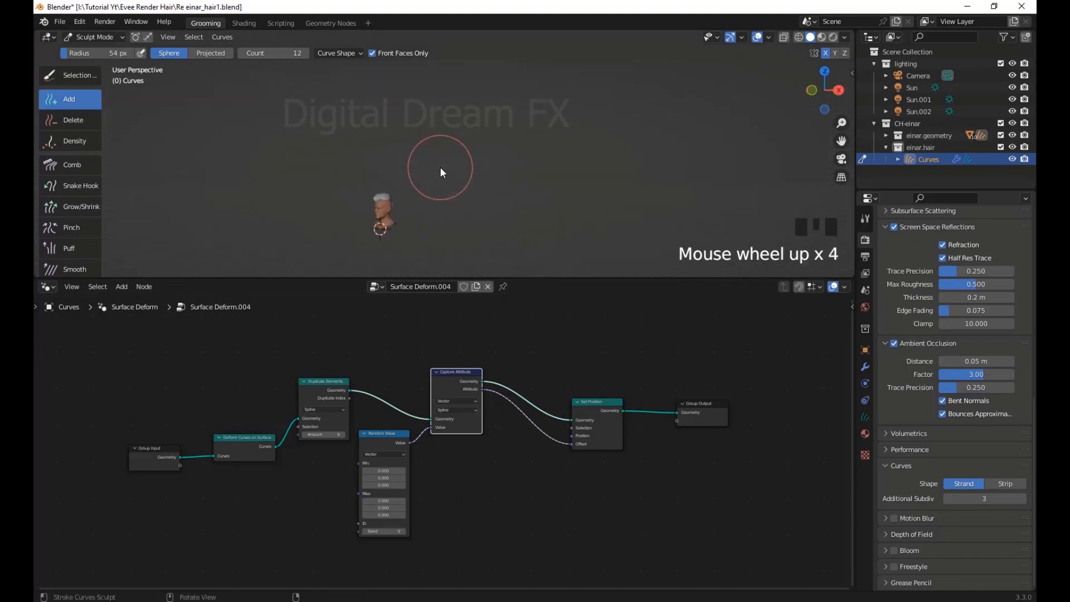
scroll(440, 167, up, 5)
shift+middle_drag(439, 167, 565, 104)
scroll(475, 173, up, 11)
middle_drag(472, 186, 486, 212)
scroll(491, 472, up, 3)
shift+middle_drag(491, 472, 488, 479)
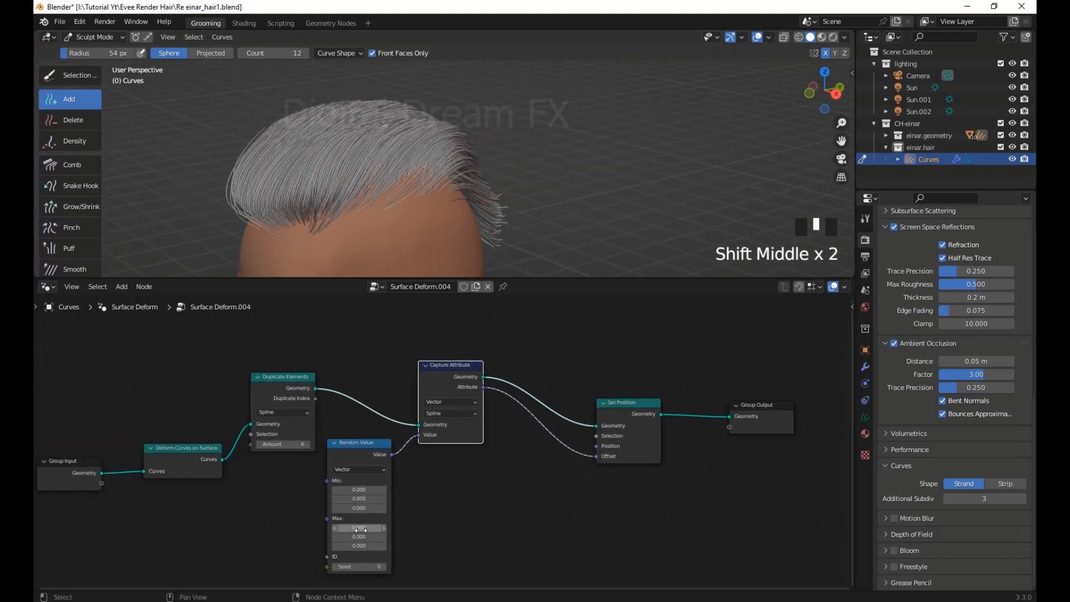
Set all three Random Value Max components to 1 and view the scattered strands from farther away
drag(359, 528, 358, 528)
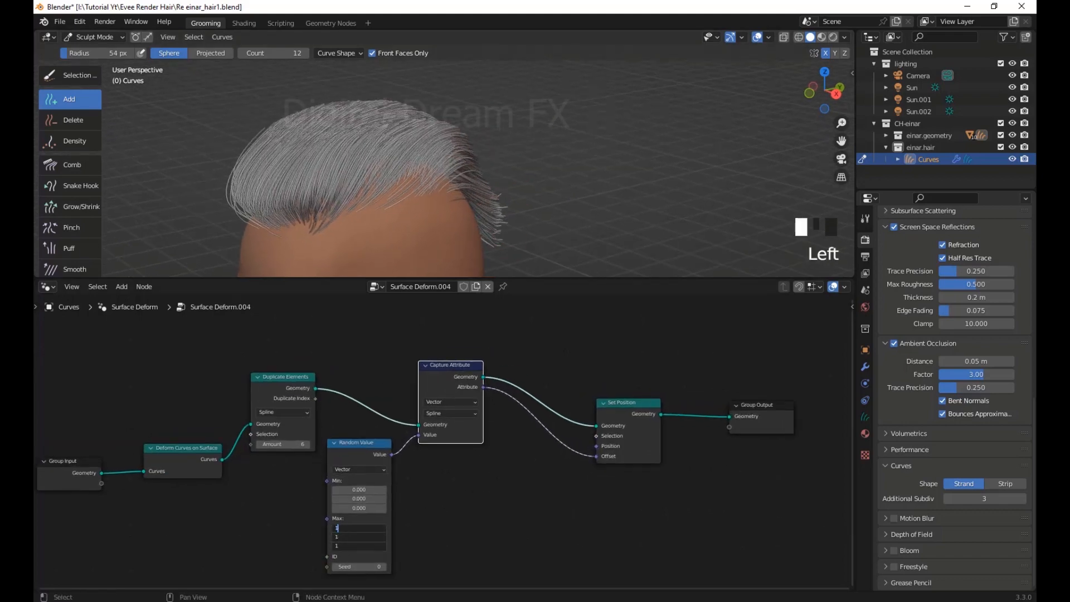
key(Return)
scroll(531, 168, down, 16)
middle_drag(556, 176, 554, 229)
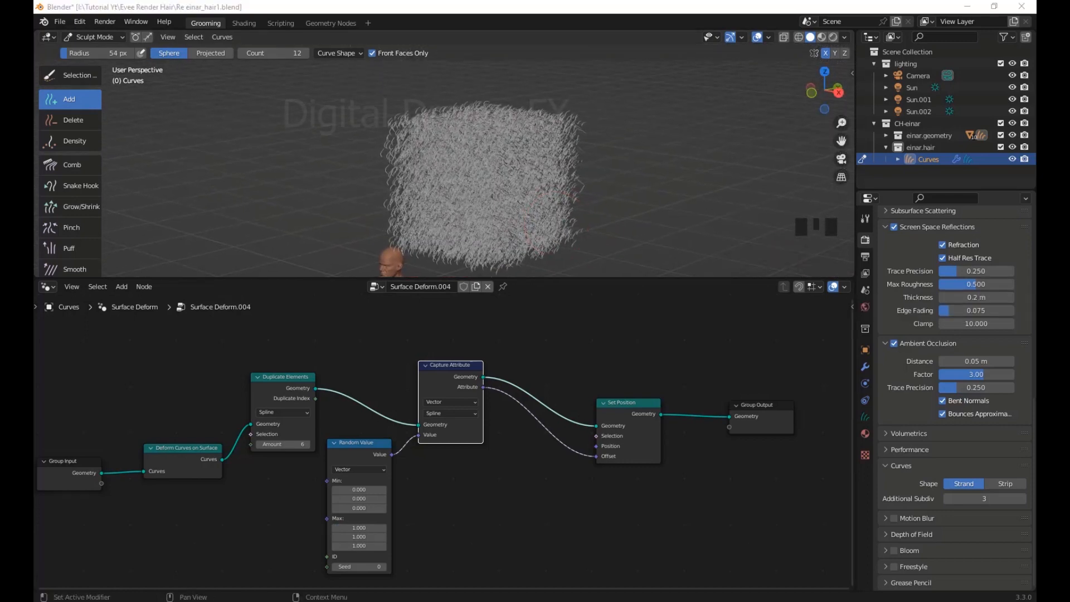
Lower the Random Value node and add a Math node set to Add ahead of it, below Deform Curves on Surface
middle_drag(441, 518, 473, 492)
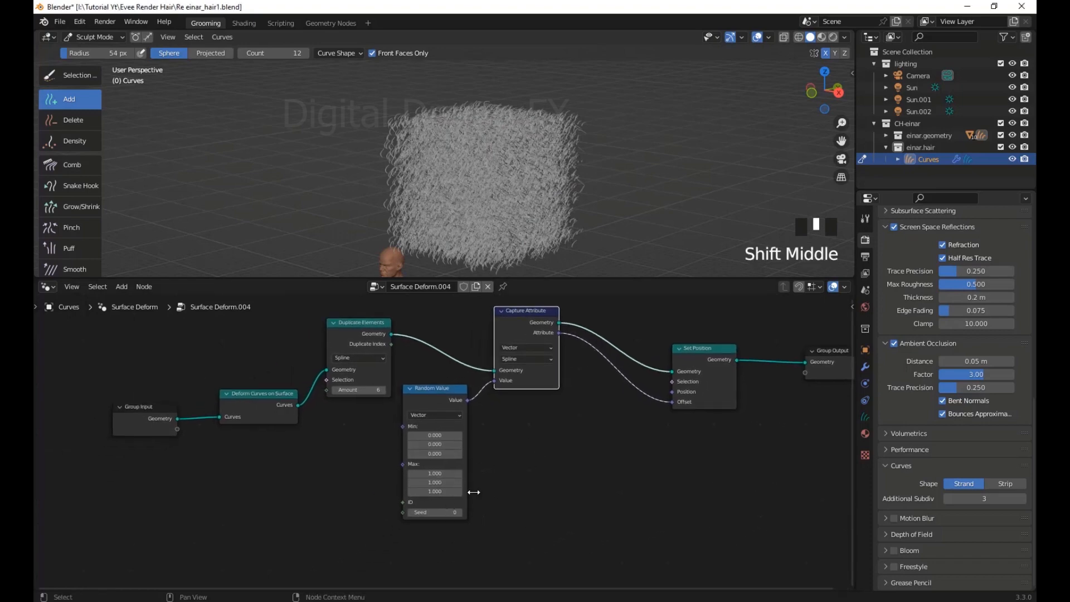
drag(440, 392, 465, 421)
mouse_move(539, 495)
shift+middle_down()
mouse_move(563, 488)
mouse_move(543, 502)
shift+middle_up()
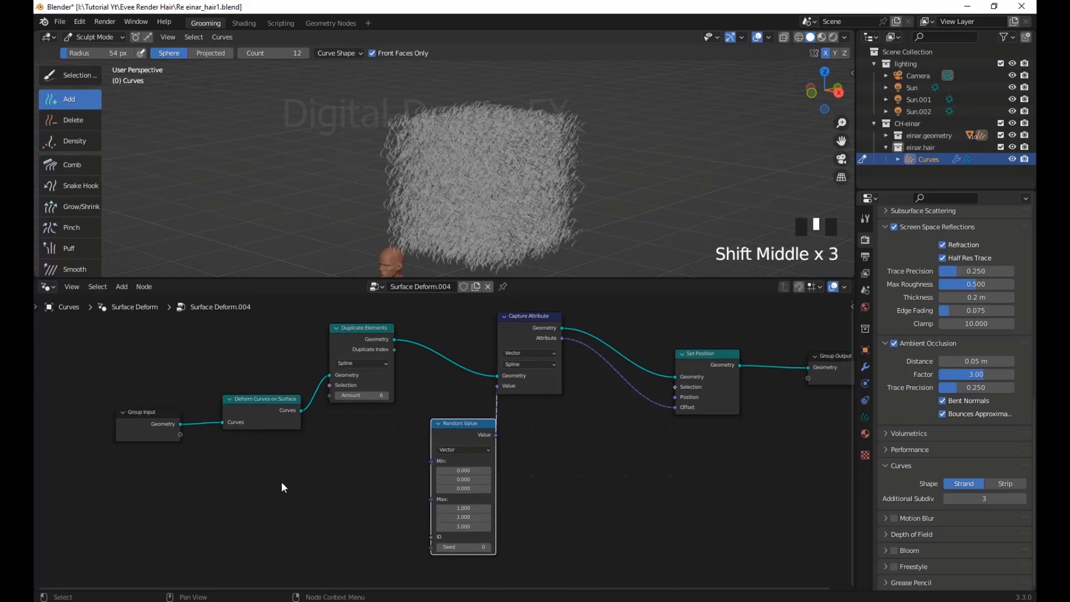
click(337, 483)
key(shift+a)
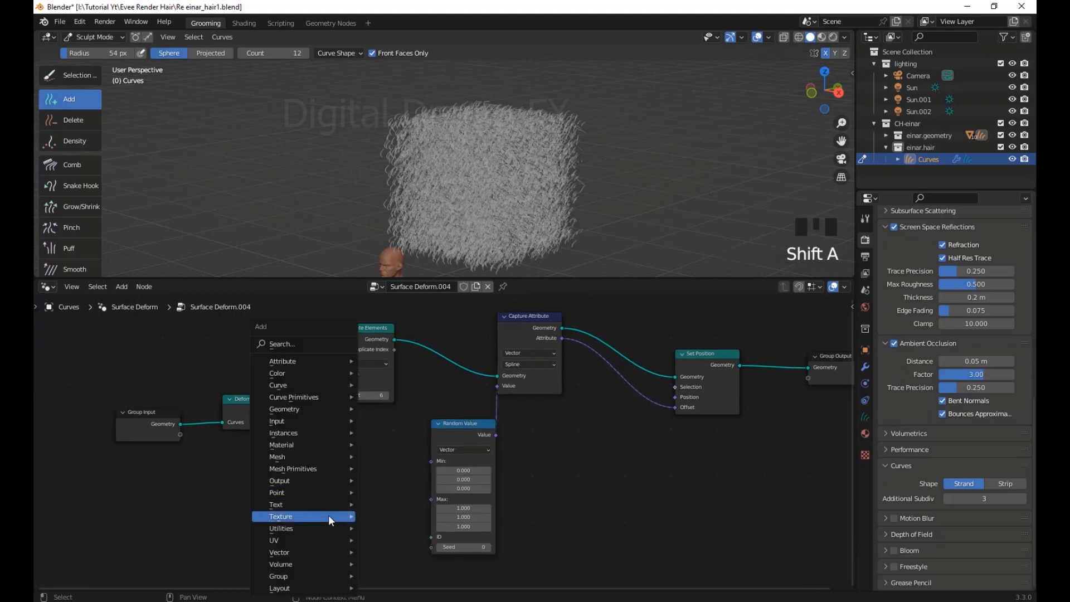
mouse_move(316, 527)
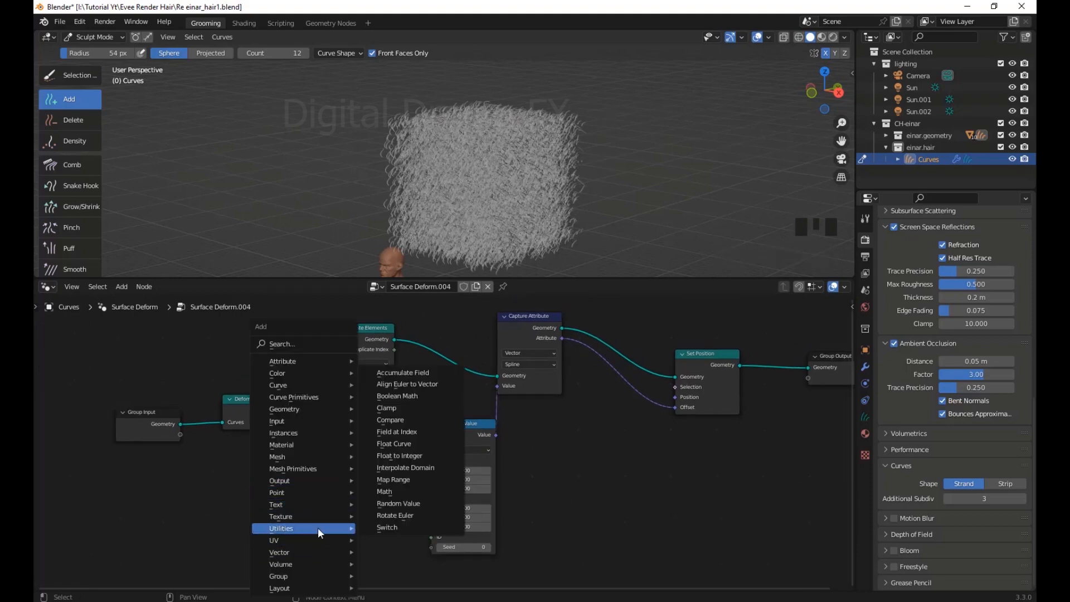
click(407, 492)
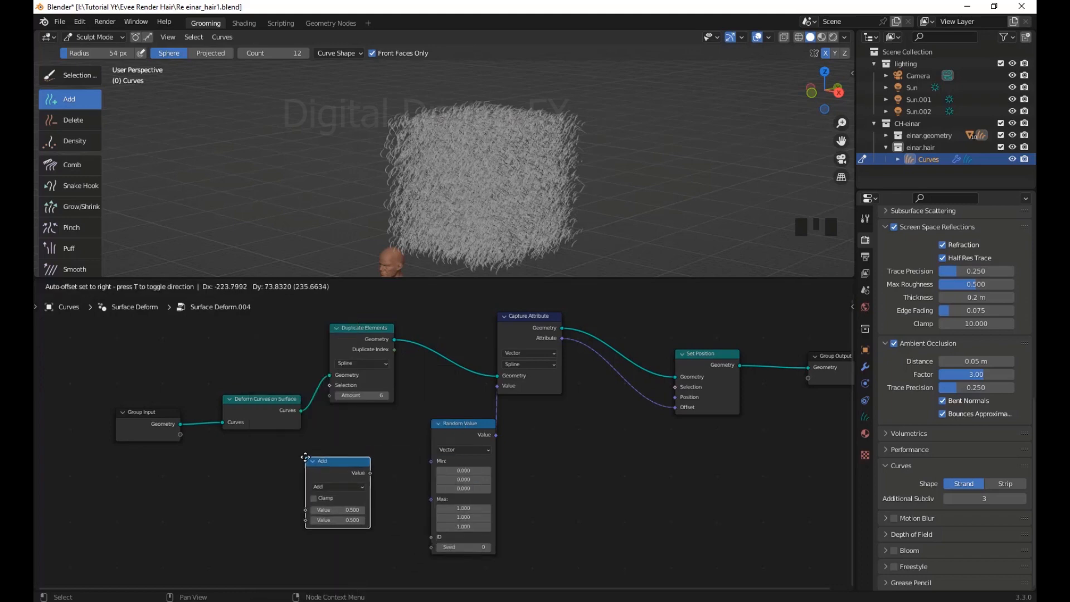
click(308, 453)
shift+middle_drag(518, 499, 560, 472)
drag(382, 453, 390, 472)
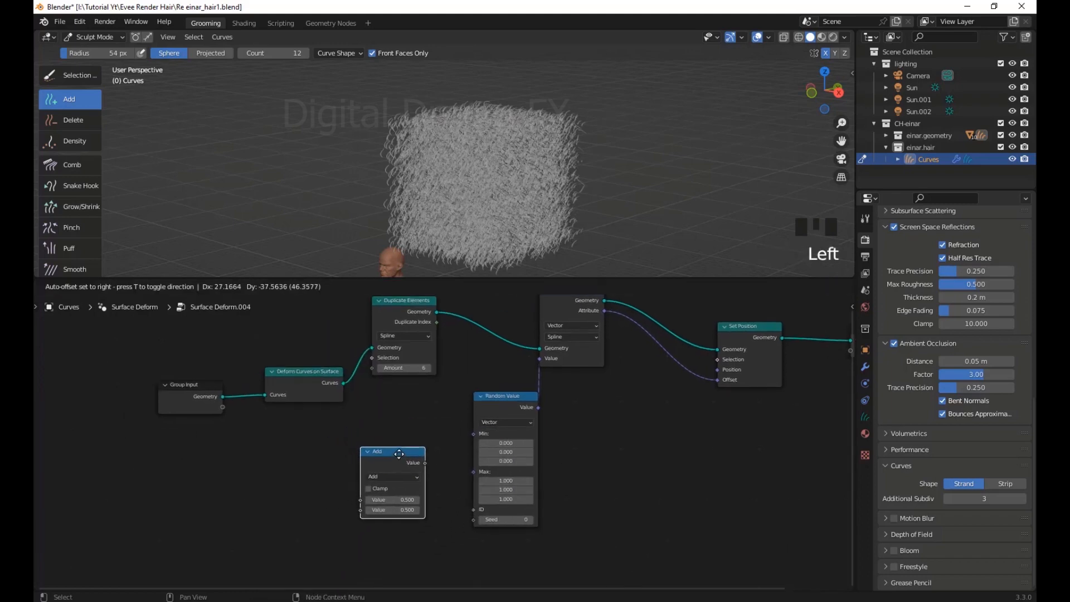
click(246, 476)
key(shift+a)
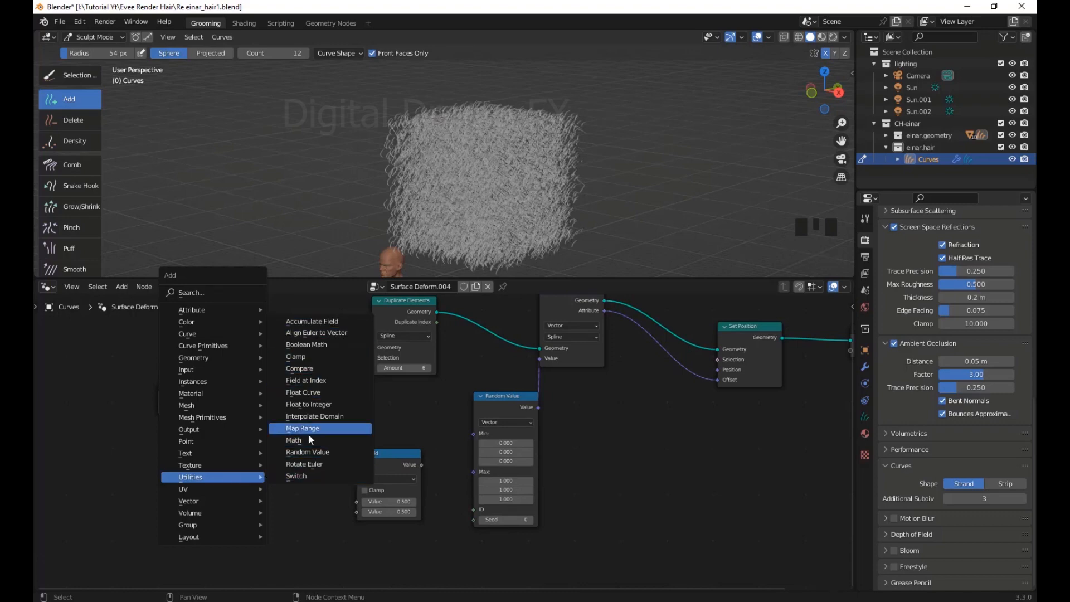
mouse_move(209, 497)
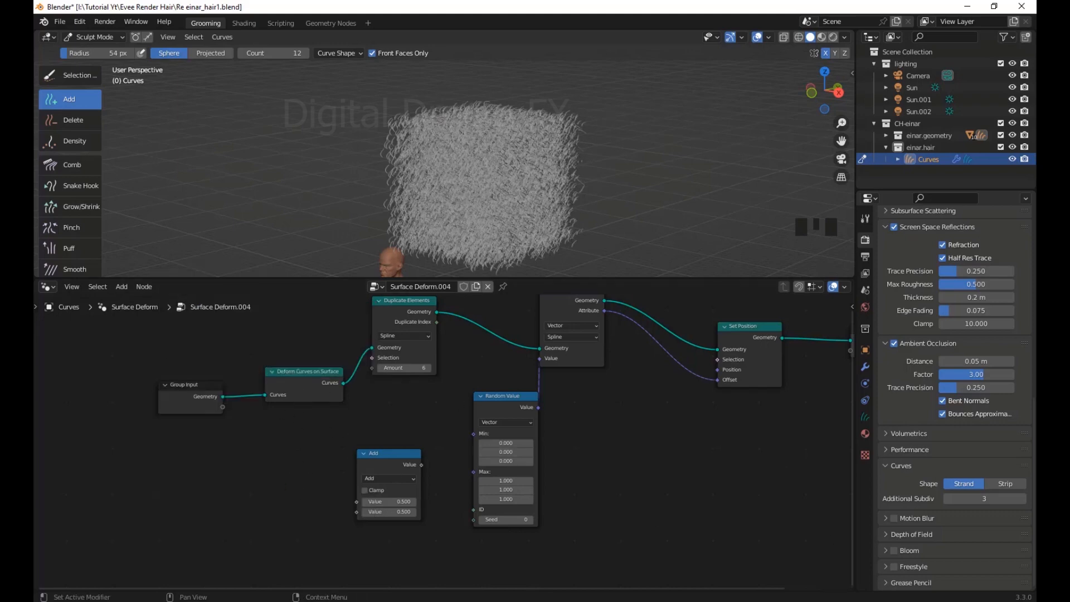
Connect the Math node's Value output to the Random Value Min input and check the hair's new position
drag(399, 466, 473, 433)
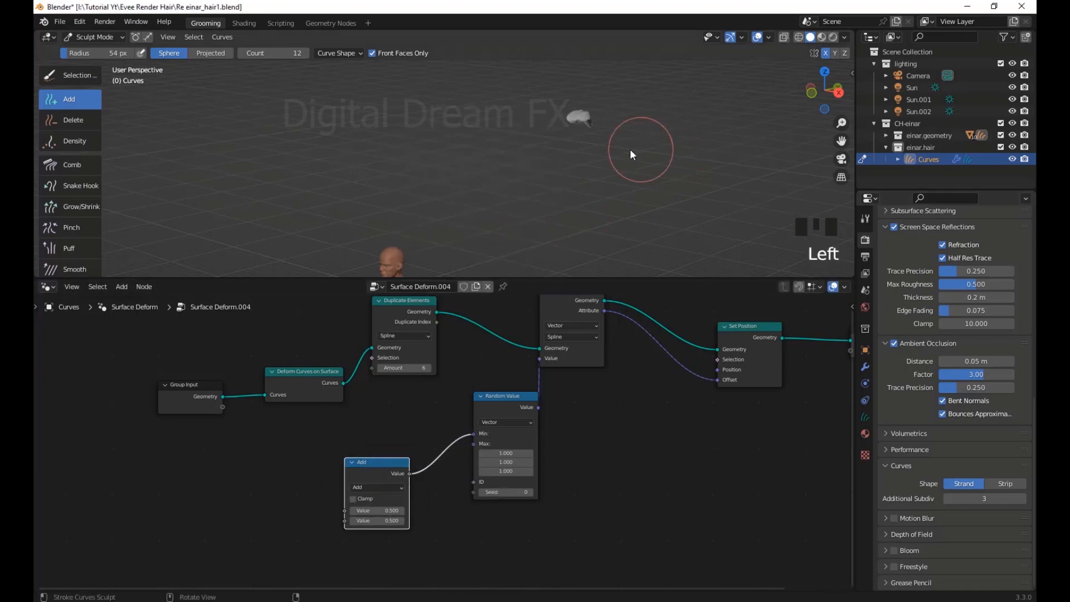
middle_drag(629, 148, 565, 228)
scroll(567, 198, up, 2)
scroll(555, 203, down, 2)
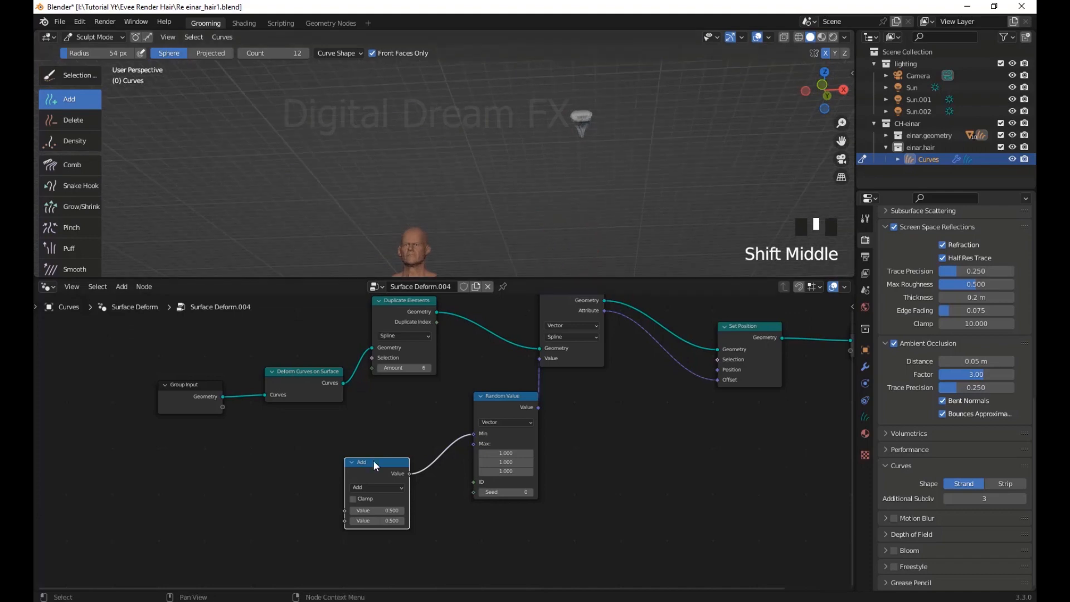
Add a Value input node ahead of the Math node, below the Group Input
drag(374, 466, 376, 466)
click(262, 469)
key(shift+a)
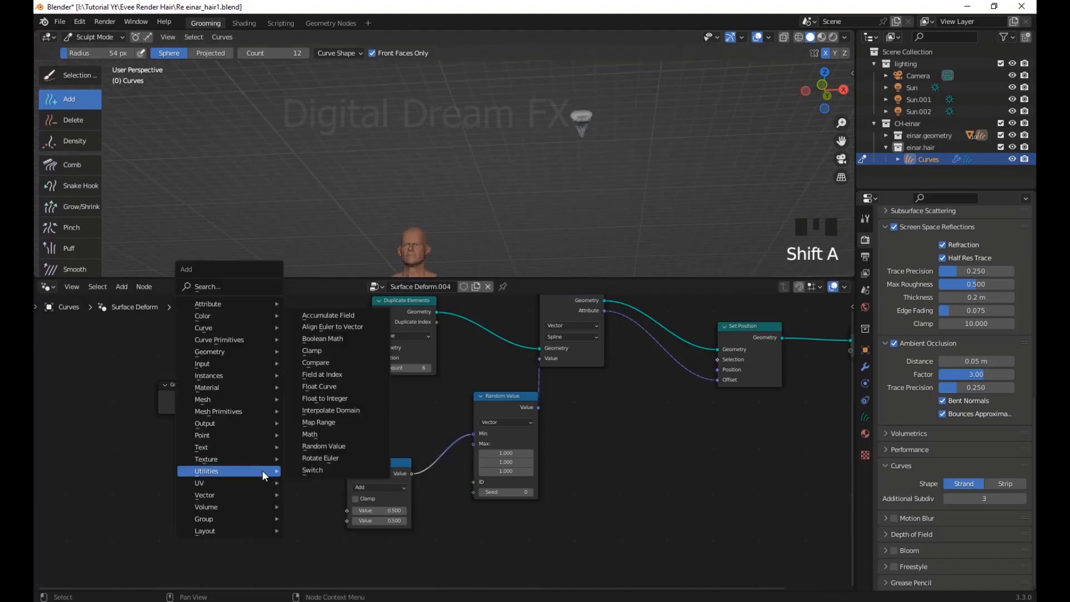
mouse_move(225, 366)
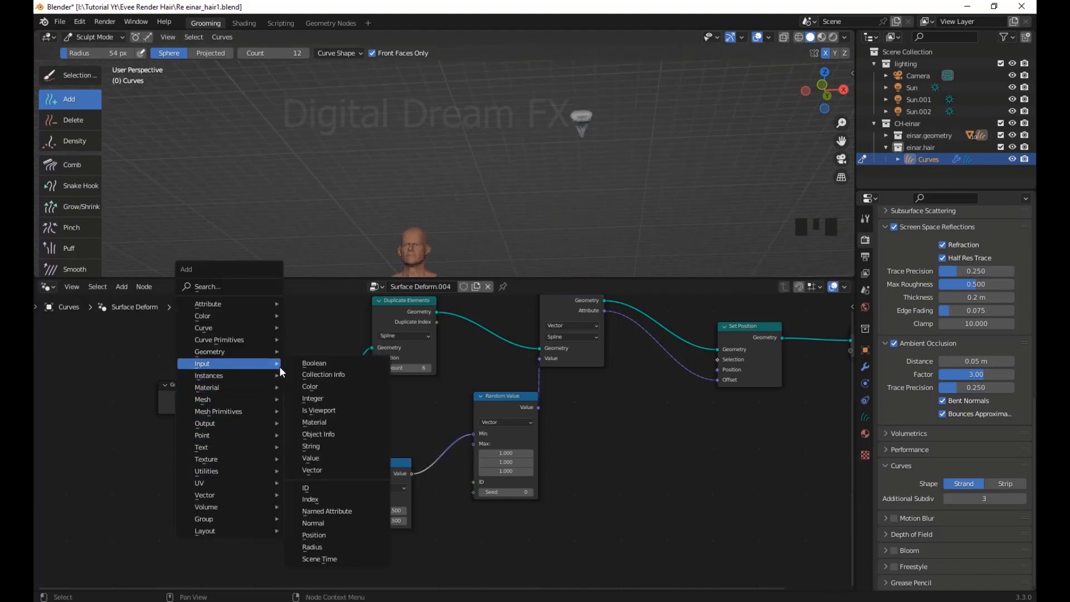
click(337, 456)
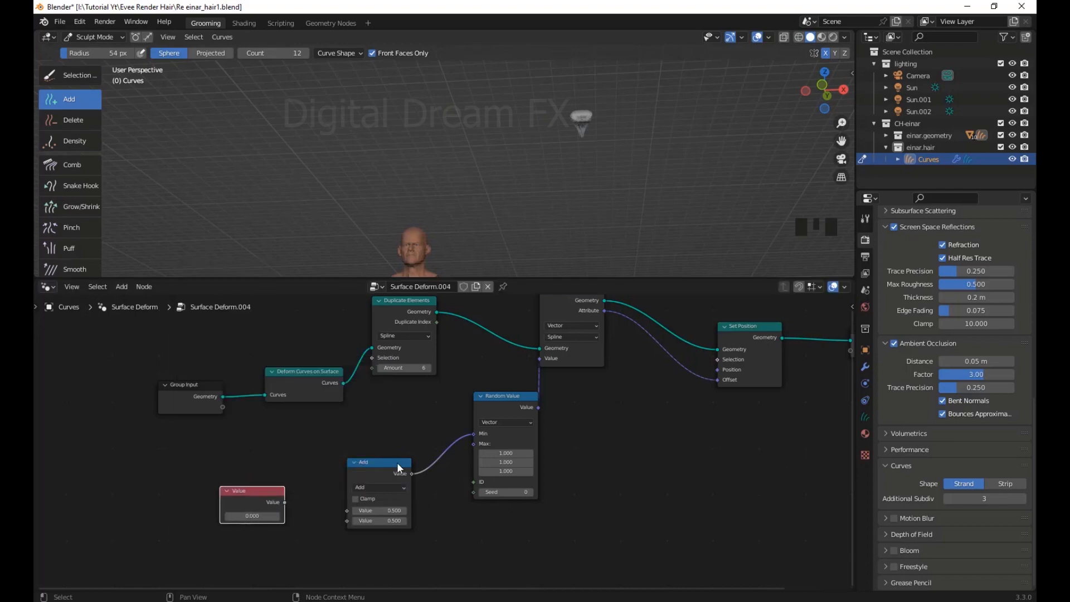
Connect the Value node's output to the Add node's first Value input and reposition both nodes
drag(399, 467, 398, 462)
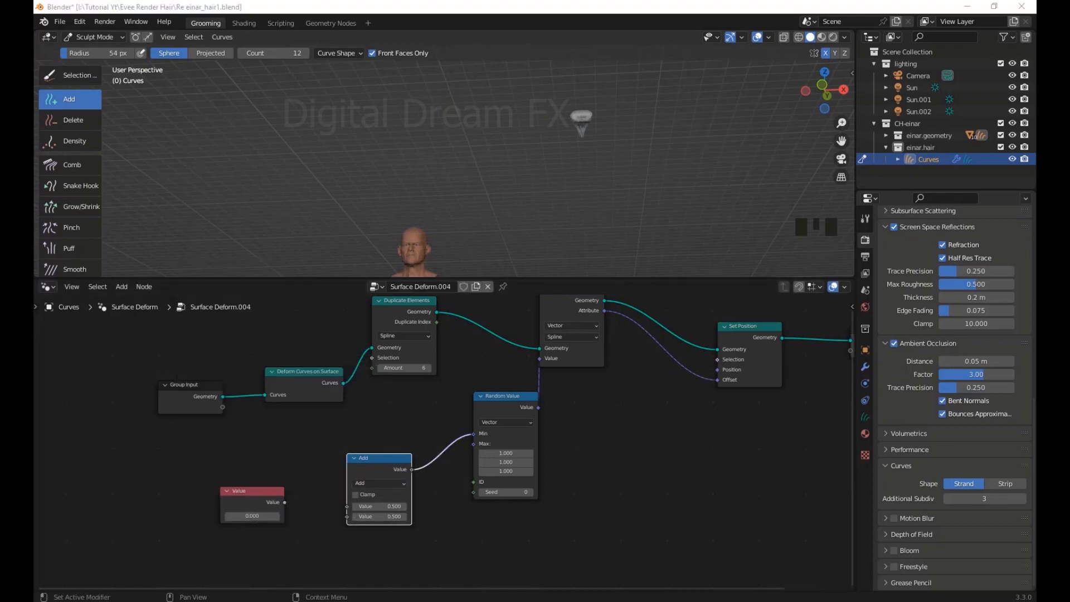
drag(284, 502, 346, 507)
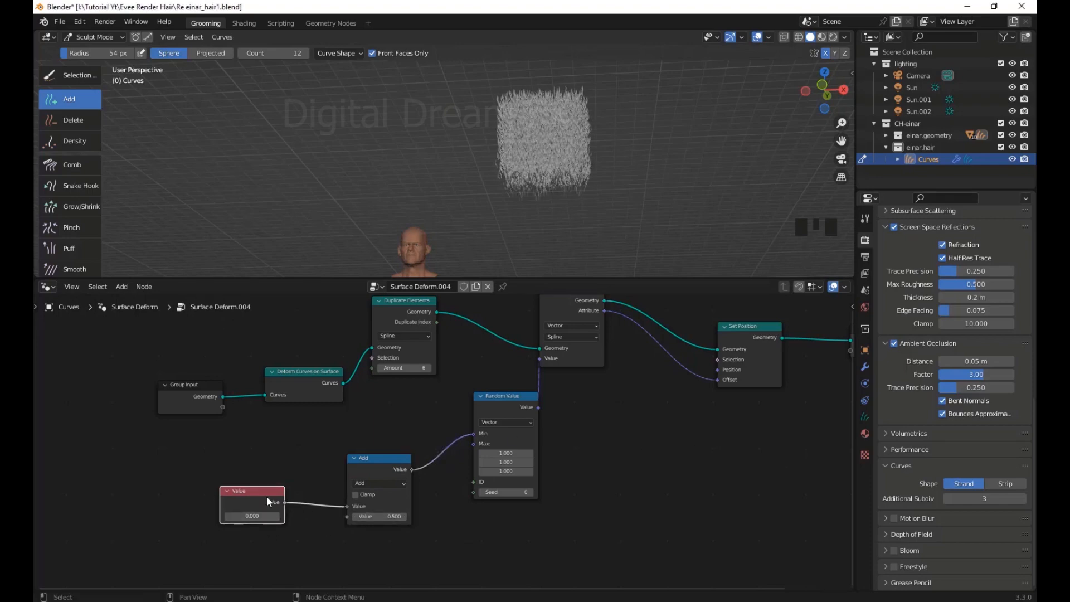
drag(268, 501, 222, 480)
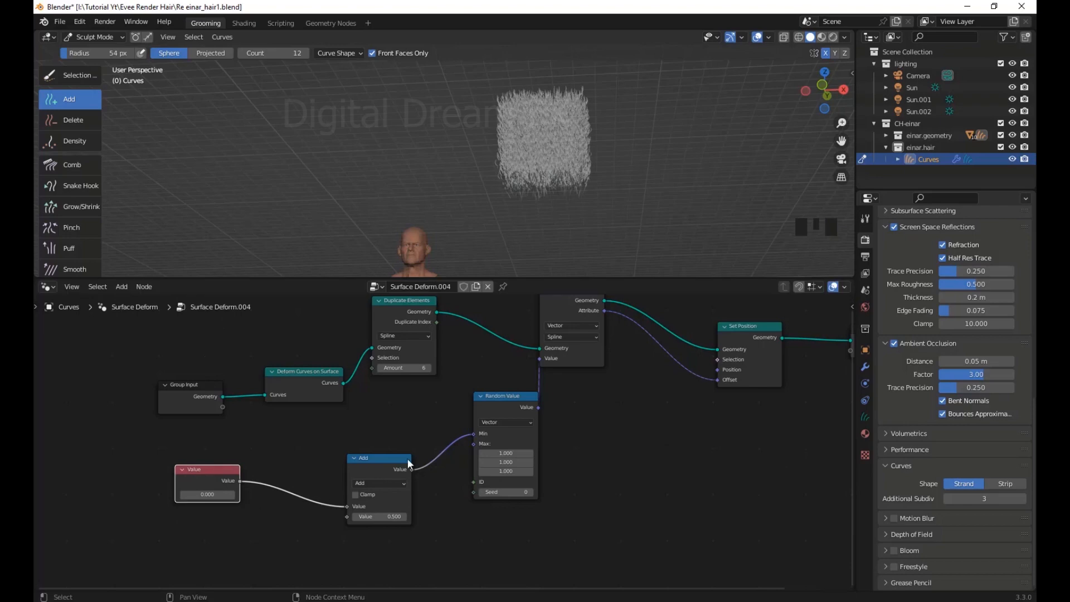
drag(383, 458, 355, 421)
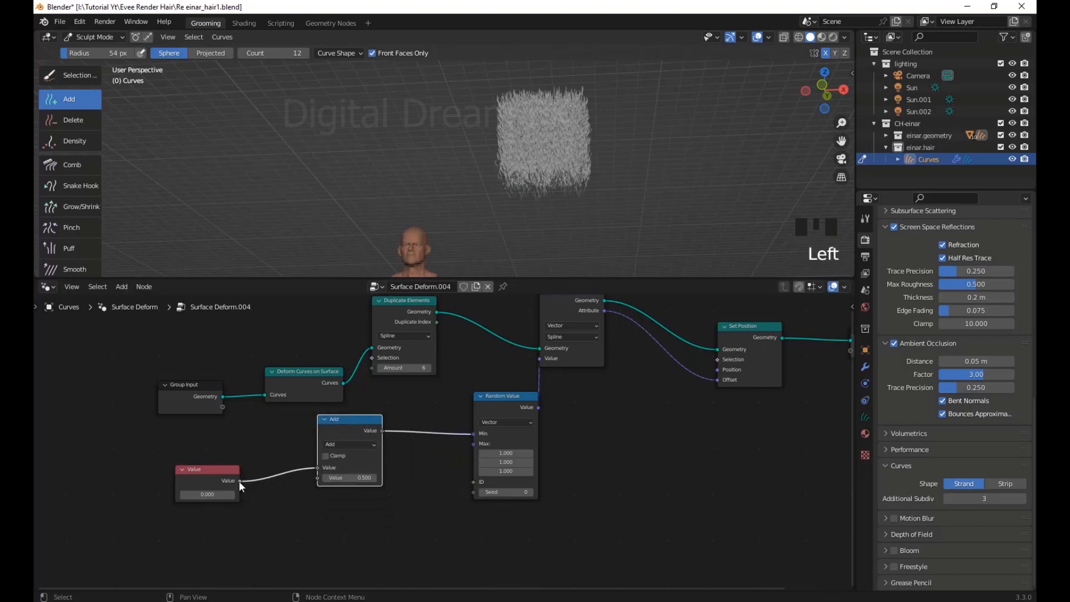
Connect the Value node's output to the Random Value Max input and move the Add node below that link
drag(240, 481, 473, 444)
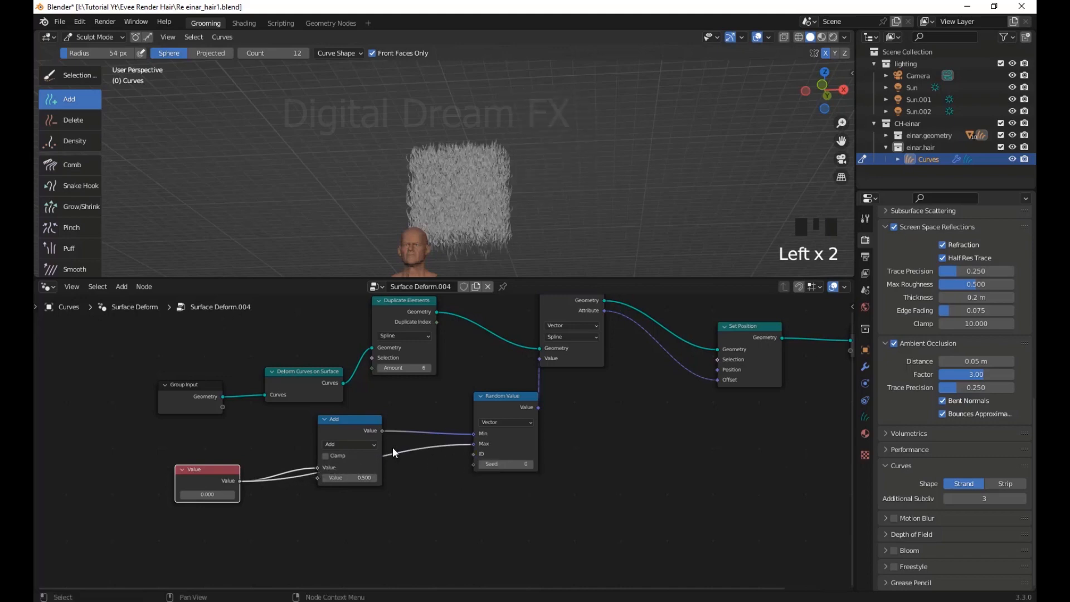
drag(359, 426, 397, 499)
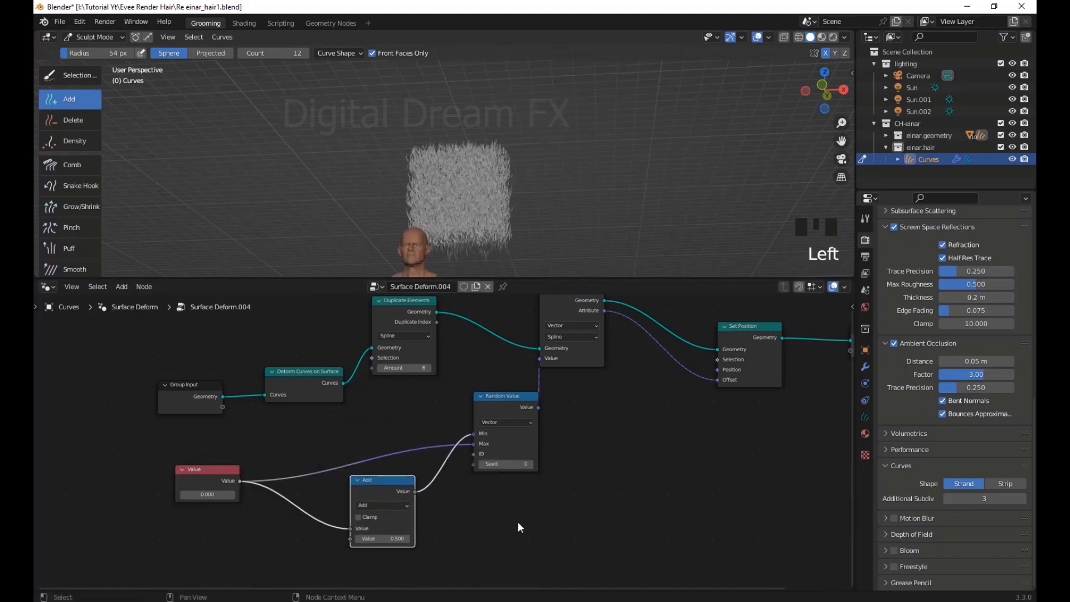
shift+middle_drag(518, 528, 500, 482)
shift+middle_drag(396, 483, 413, 486)
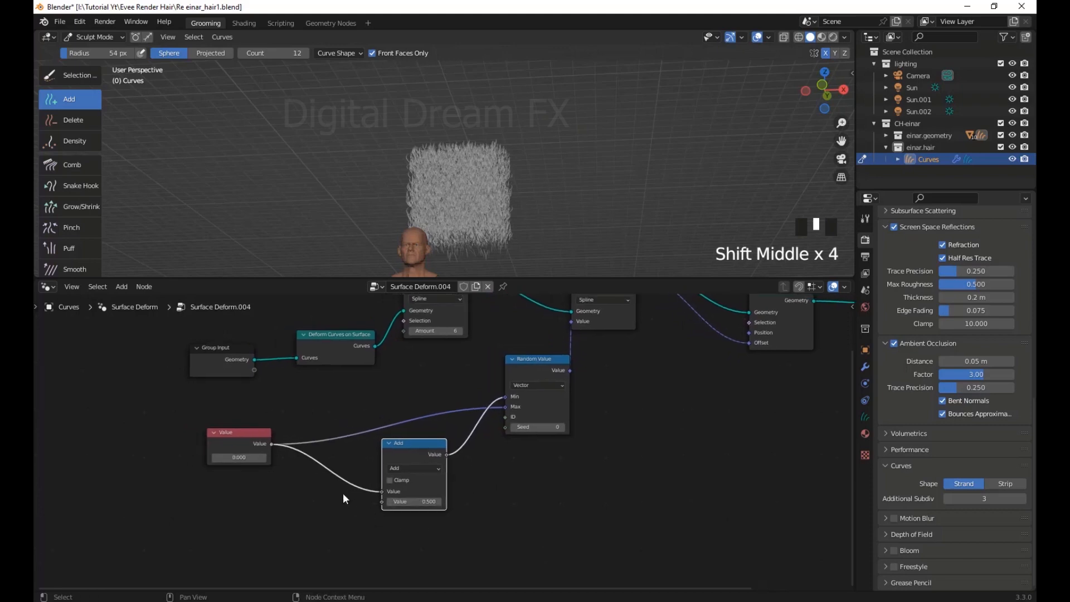
Cut the link between the Value and Add nodes and set the Add node's two values to 1 and -1
ctrl+right_drag(348, 463, 348, 524)
click(419, 492)
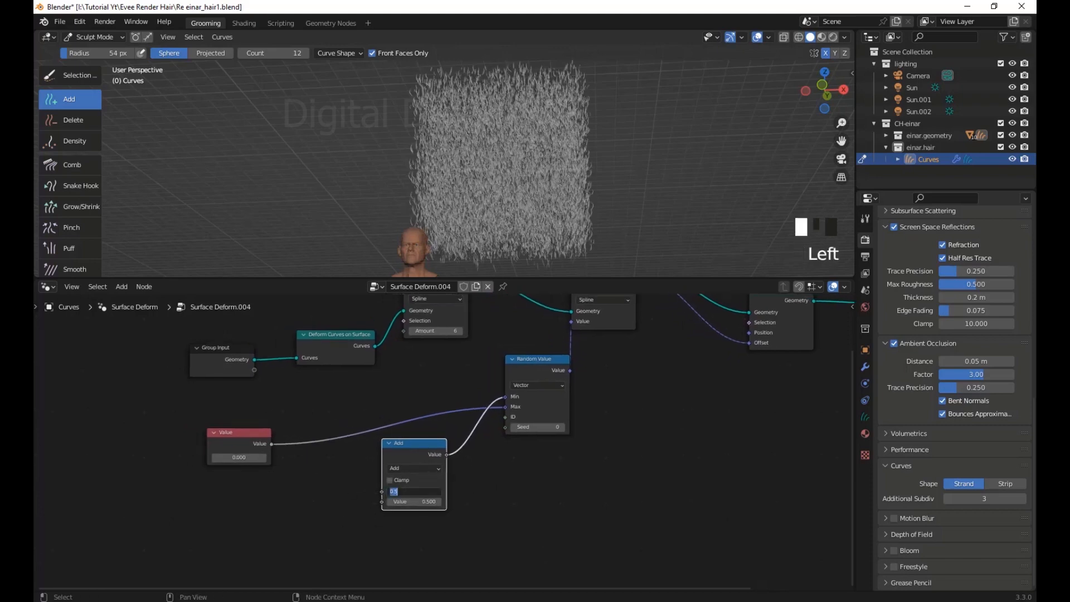
text(1)
key(Return)
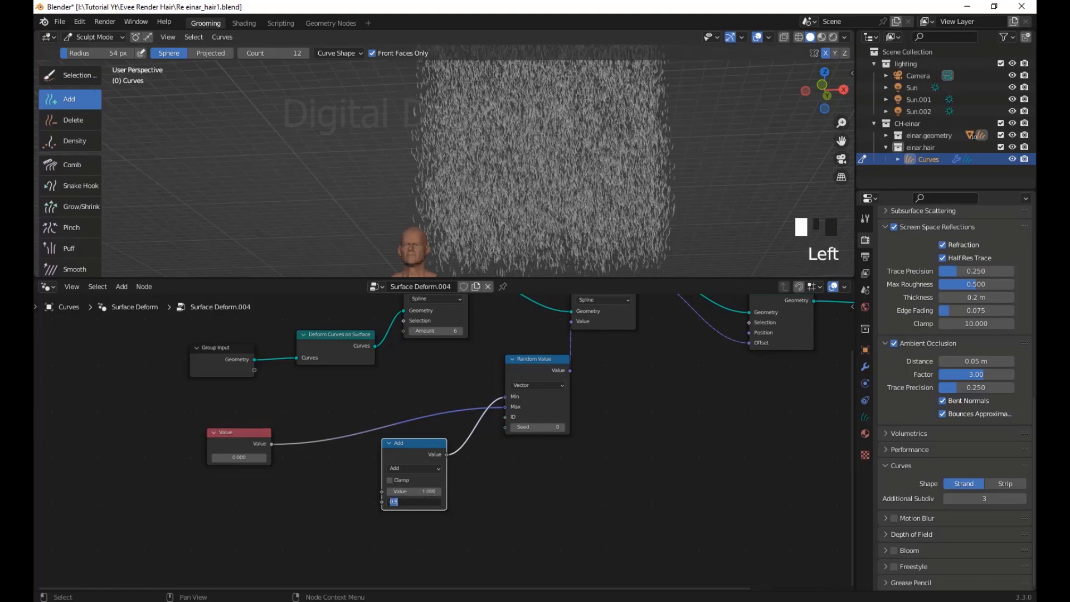
text(-1)
key(Return)
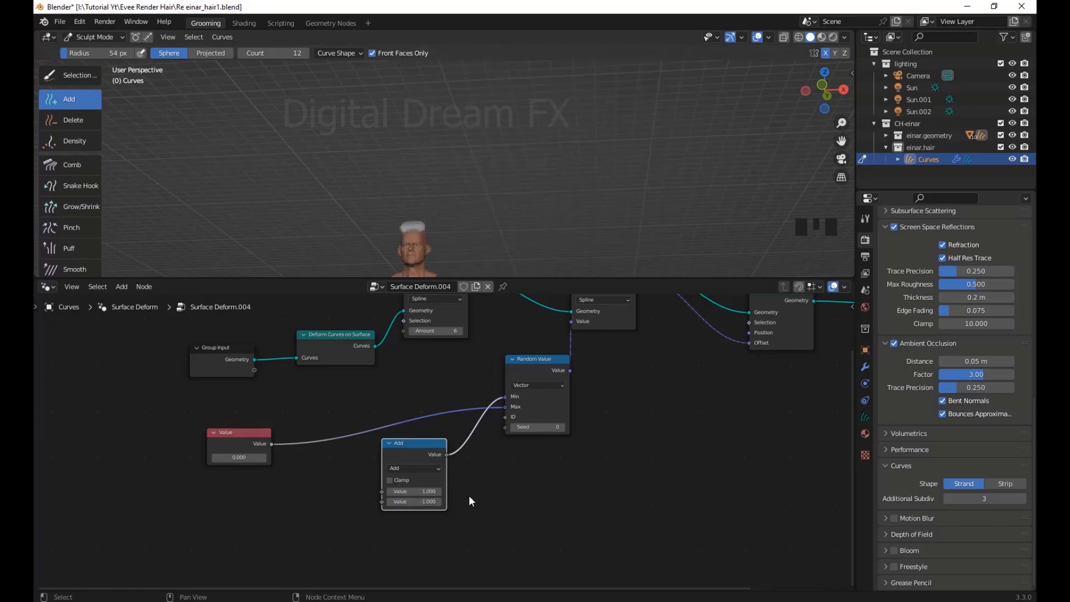
Reconnect the Value node to the Math node's first input and change the Math operation to Multiply
shift+middle_drag(469, 497, 501, 510)
drag(253, 476, 333, 517)
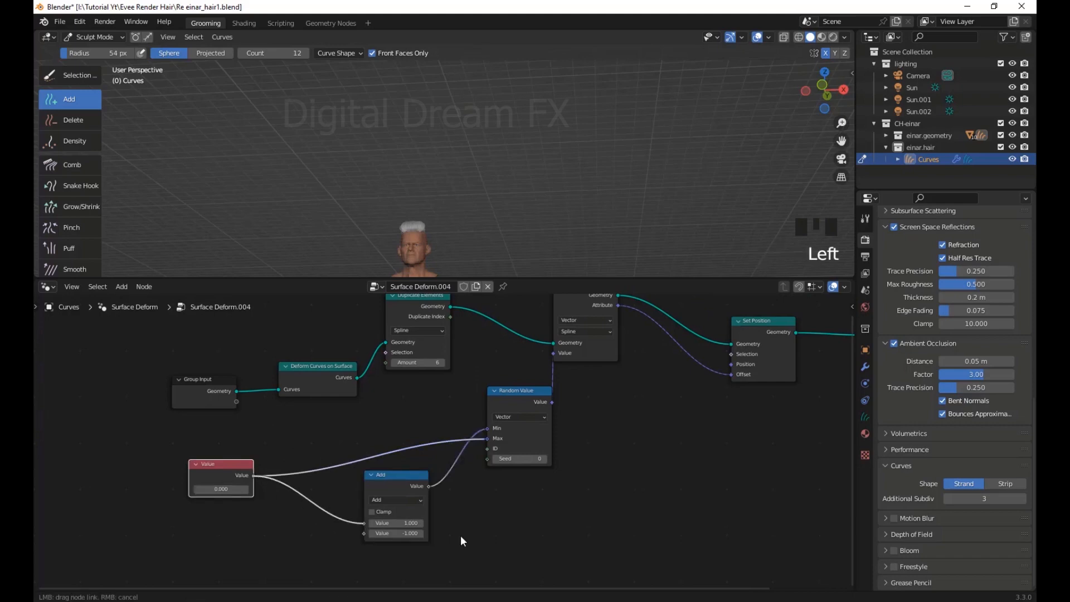
drag(460, 535, 462, 534)
mouse_move(532, 538)
shift+middle_down()
mouse_move(532, 525)
mouse_move(543, 533)
shift+middle_up()
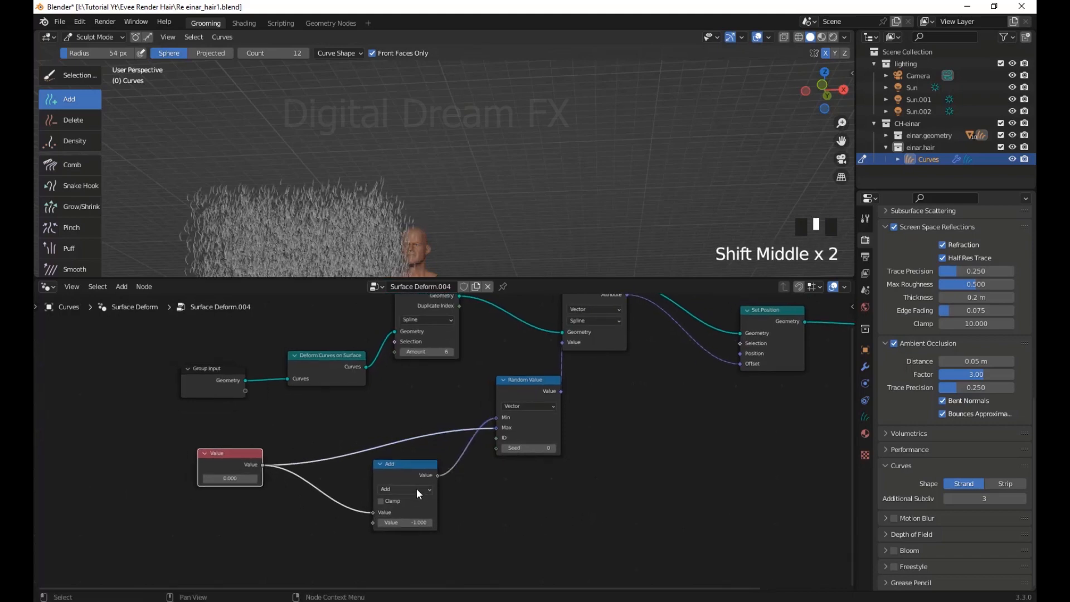
click(417, 488)
click(402, 392)
Adjust the placement of the Multiply and Value nodes and set the Value node to 0
middle_drag(465, 212, 556, 118)
scroll(468, 204, up, 4)
scroll(519, 165, up, 3)
mouse_move(519, 165)
shift+middle_down()
mouse_move(336, 123)
mouse_move(515, 191)
mouse_move(523, 183)
shift+middle_up()
mouse_move(408, 493)
mouse_down()
mouse_move(417, 483)
mouse_move(401, 505)
mouse_up()
mouse_move(241, 452)
mouse_down()
mouse_move(243, 443)
mouse_move(252, 469)
mouse_move(312, 469)
mouse_move(232, 470)
mouse_up()
text(0)
key(Return)
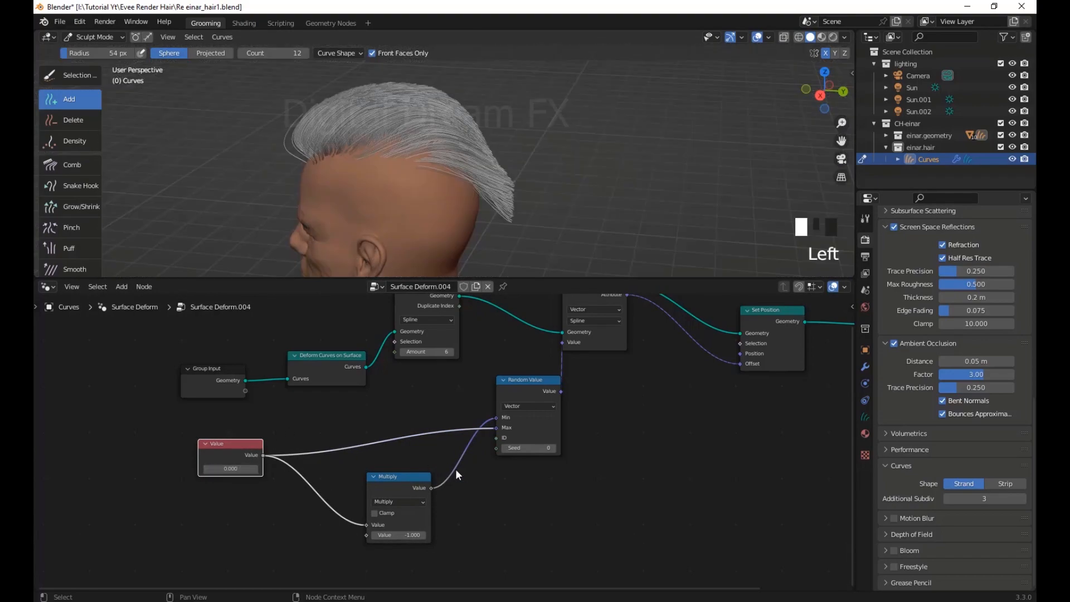
drag(406, 477, 406, 477)
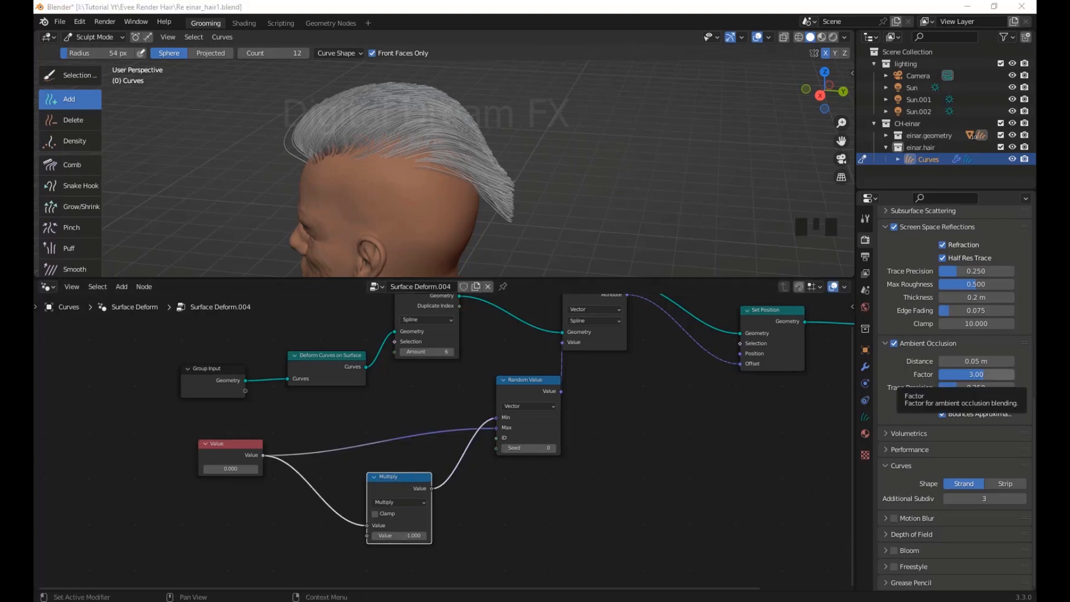
Set the Value node to 0.25 and check how far the strands spread around the head
drag(463, 279, 463, 247)
middle_drag(429, 356, 440, 390)
scroll(485, 380, up, 1)
click(245, 488)
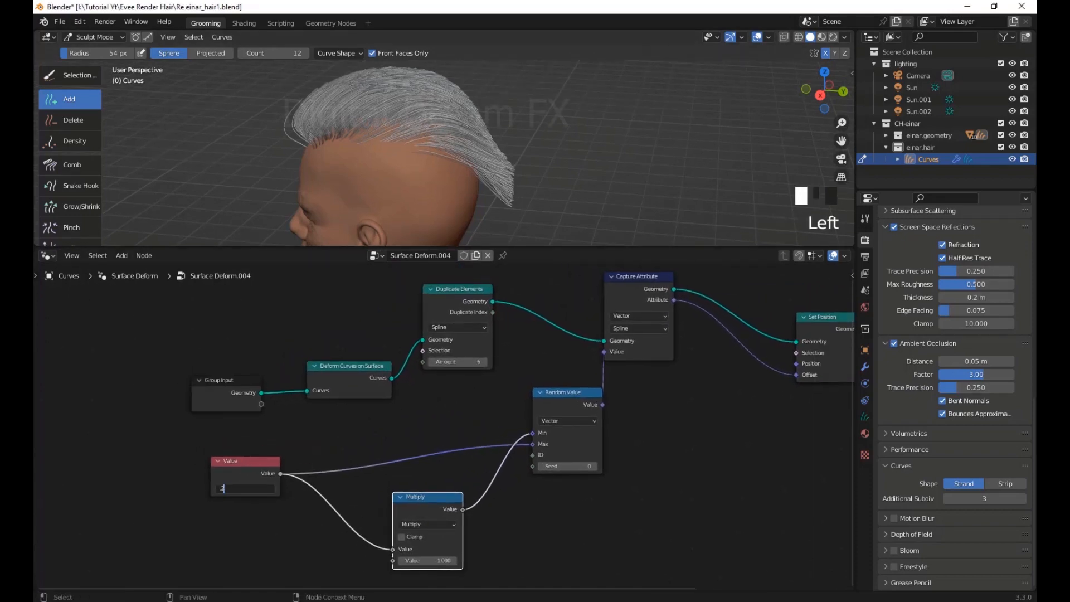
key(Return)
scroll(490, 167, down, 7)
middle_drag(626, 167, 540, 195)
shift+middle_drag(540, 195, 540, 193)
shift+middle_drag(539, 192, 530, 198)
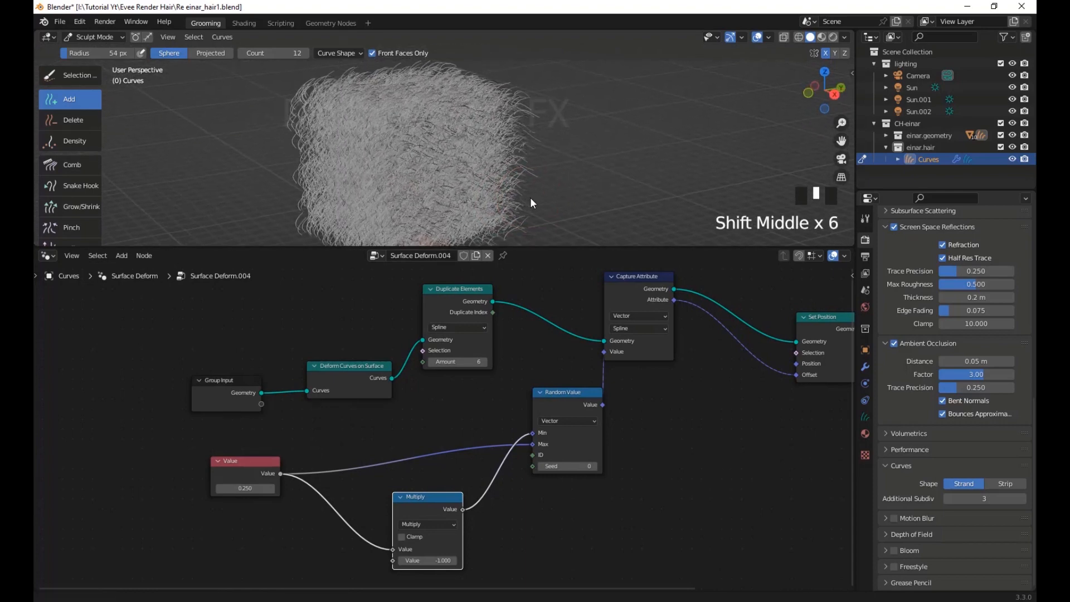
Try 0.1 in the Value node, reduce it to 0.01 and check the hair from several sides
click(249, 488)
text(0.1)
key(Return)
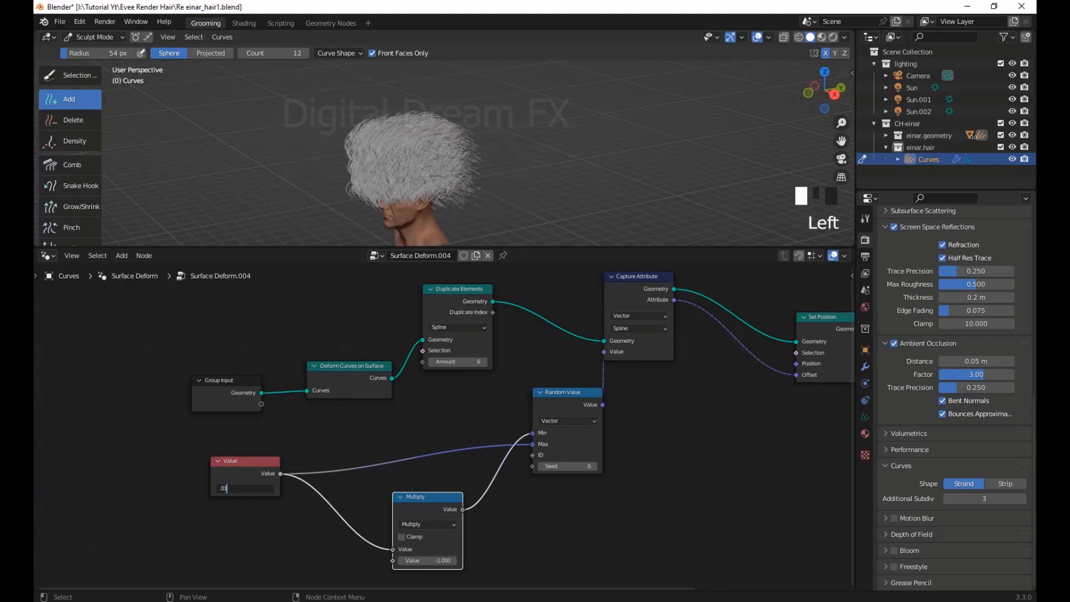
key(Return)
middle_drag(472, 104, 409, 135)
scroll(594, 173, up, 3)
scroll(574, 163, down, 1)
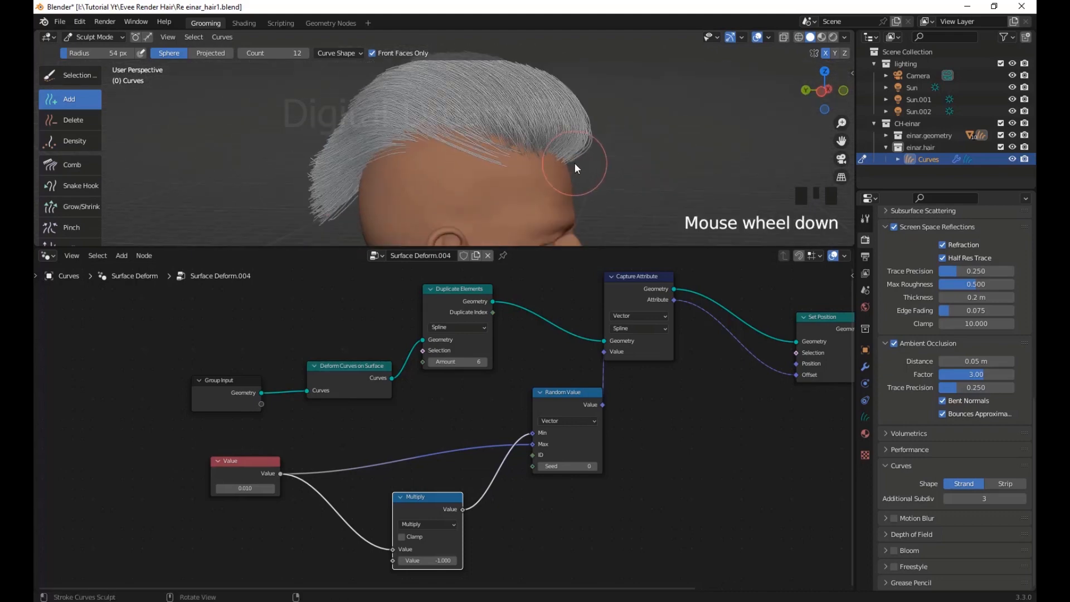
middle_drag(574, 163, 466, 240)
scroll(477, 205, down, 2)
Enlarge the node editor and move the Set Position node up and closer to Capture Attribute
click(261, 460)
drag(473, 245, 473, 137)
scroll(566, 300, down, 3)
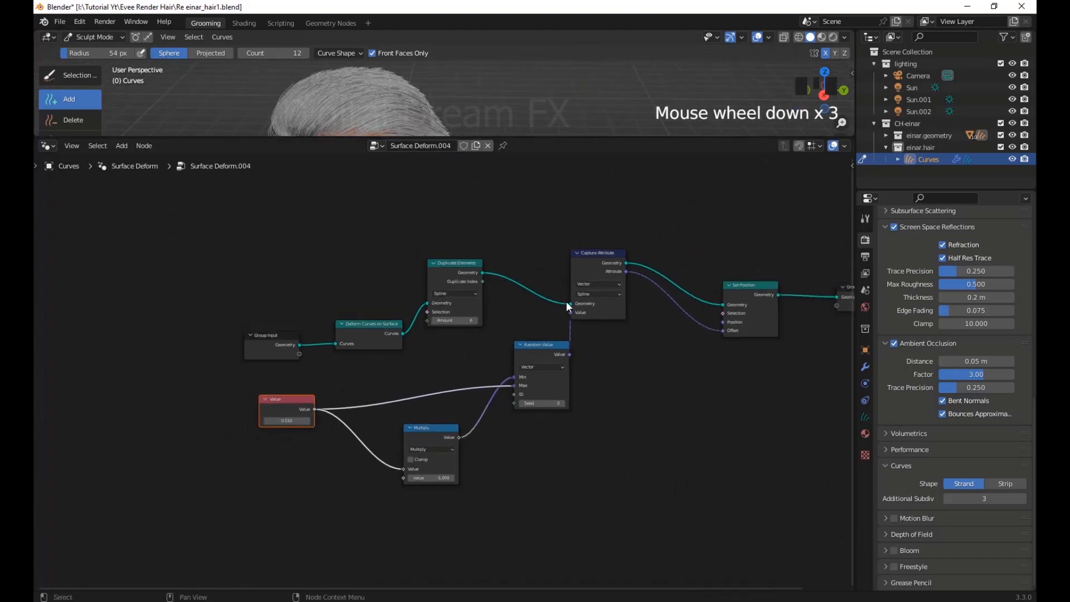
shift+middle_drag(567, 301, 547, 320)
scroll(557, 350, up, 2)
shift+middle_drag(558, 356, 413, 354)
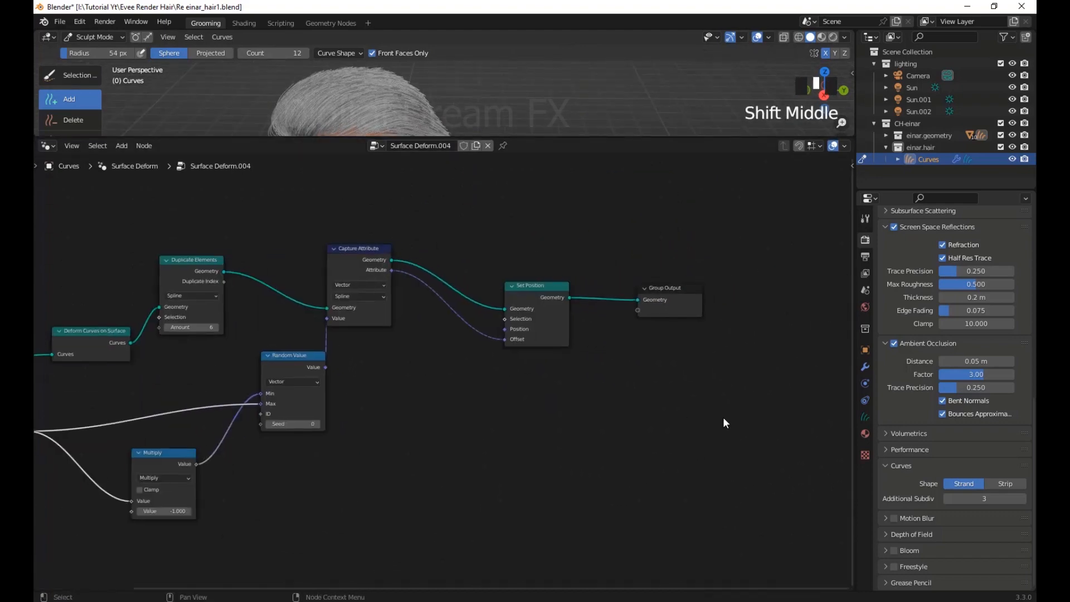
click(541, 285)
drag(531, 273, 473, 218)
shift+middle_drag(508, 381, 551, 406)
Tidy the node layout by repositioning the Multiply, Value, Deform Curves on Surface, Group Input and Random Value nodes
mouse_move(469, 451)
mouse_down()
mouse_move(466, 335)
mouse_move(478, 338)
mouse_move(450, 454)
mouse_up()
mouse_move(283, 405)
mouse_down()
mouse_move(306, 407)
mouse_move(295, 414)
mouse_up()
drag(383, 312, 387, 279)
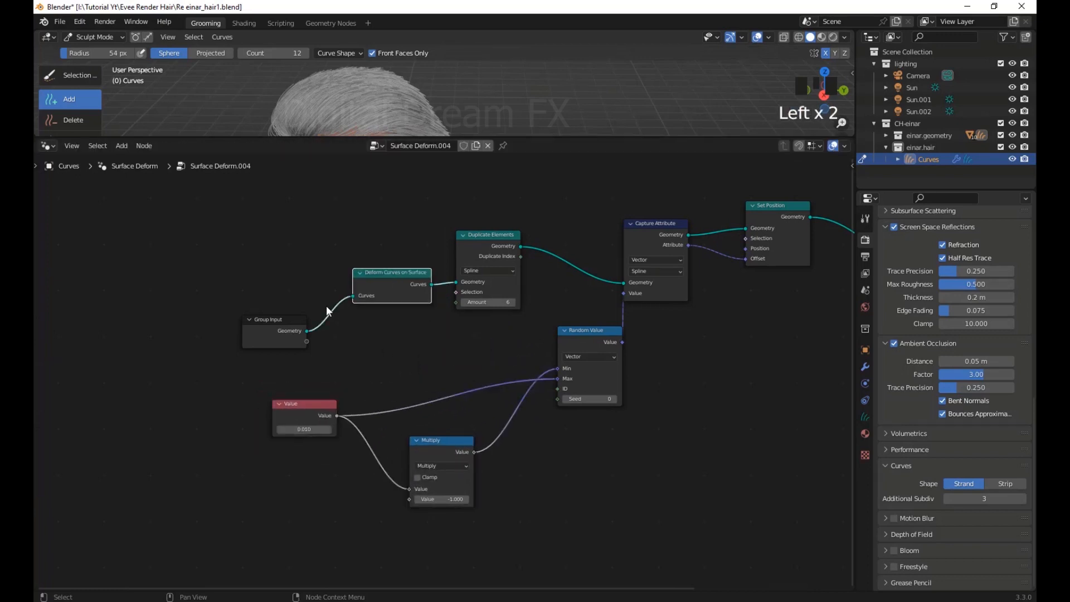
drag(286, 317, 282, 291)
scroll(535, 212, down, 2)
scroll(730, 362, up, 1)
shift+middle_drag(730, 362, 592, 372)
shift+middle_drag(453, 358, 463, 358)
drag(440, 342, 407, 334)
shift+middle_drag(591, 400, 568, 406)
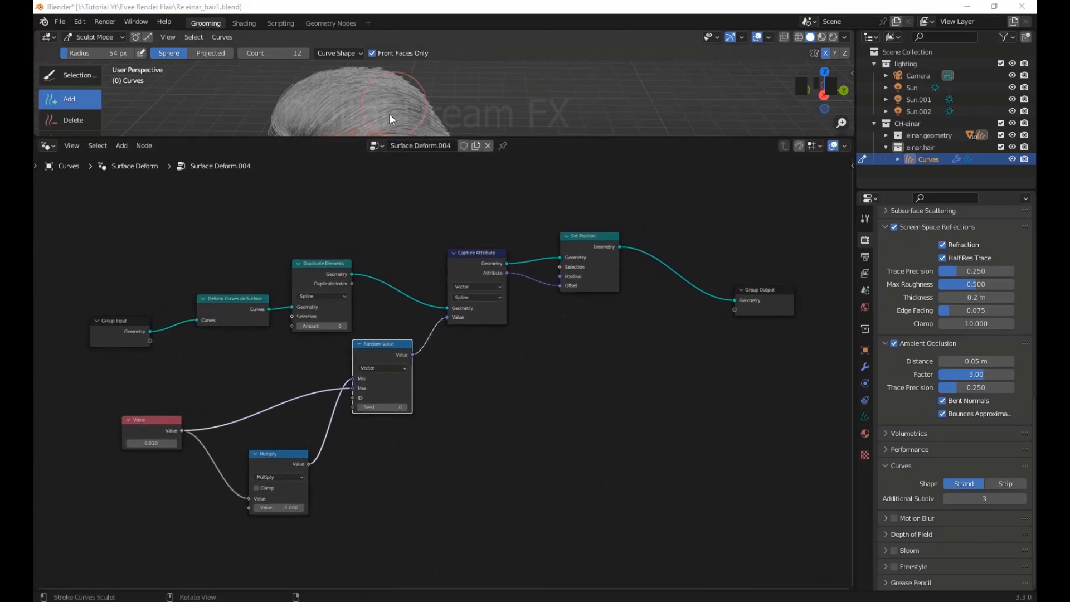
Enlarge the 3D viewport so the hair and head show above the node tree
drag(391, 138, 357, 322)
scroll(721, 575, down, 1)
scroll(602, 458, down, 1)
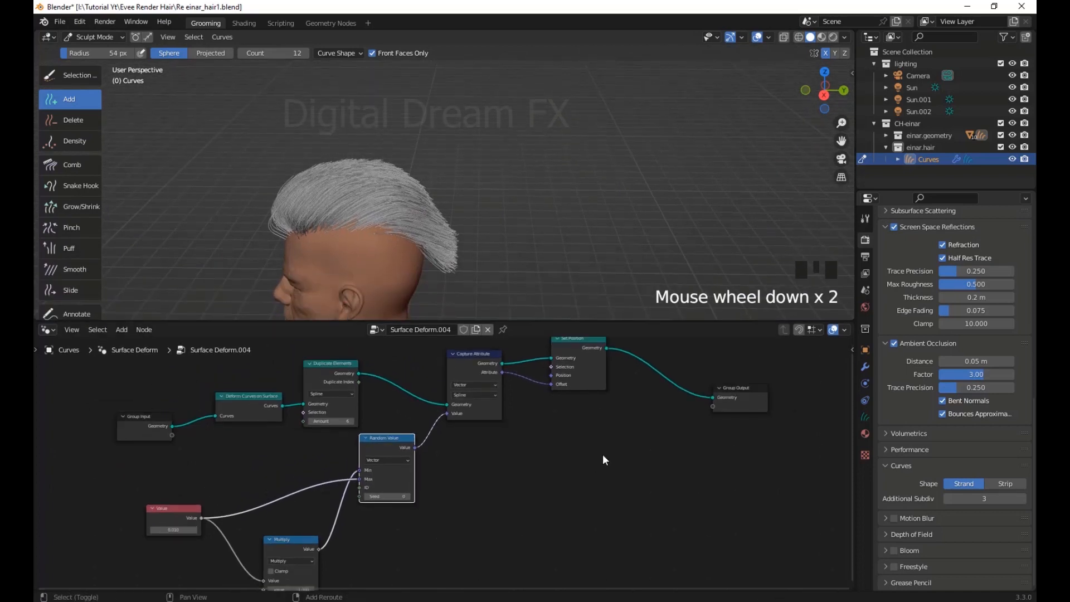
shift+middle_drag(601, 458, 600, 534)
scroll(564, 482, up, 2)
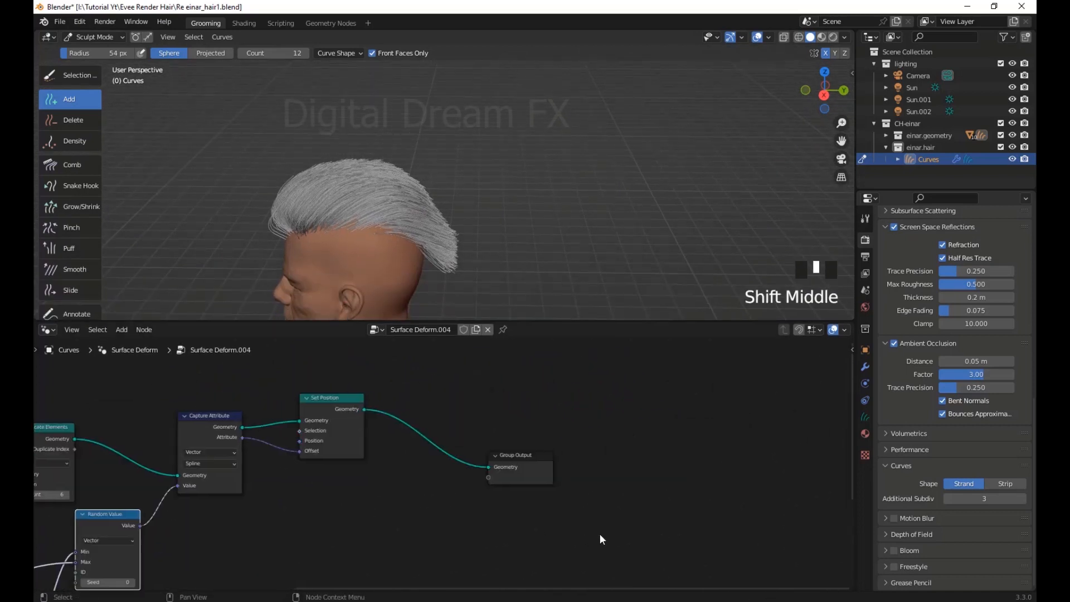
Move the Set Position and Group Output nodes together away from Capture Attribute to make room, and check the hair
drag(600, 534, 302, 375)
drag(342, 399, 570, 365)
shift+middle_drag(543, 482, 525, 493)
scroll(490, 217, up, 2)
middle_drag(490, 232, 419, 171)
middle_drag(563, 202, 557, 239)
scroll(581, 198, up, 1)
scroll(566, 233, down, 1)
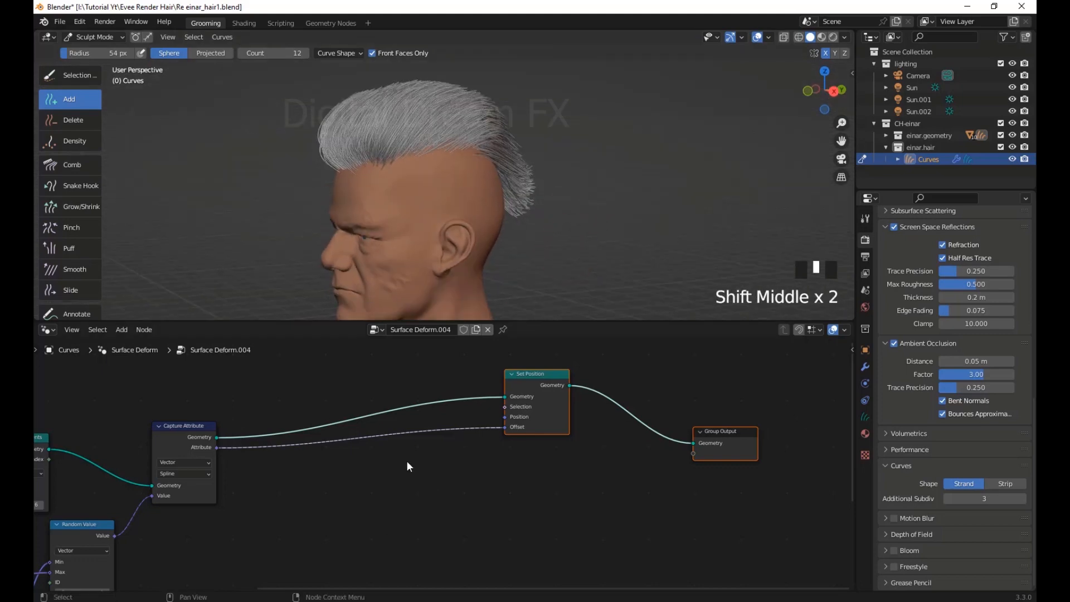
Add a Vector Math node below the links between Capture Attribute and Set Position and set its operation to Scale
scroll(407, 462, down, 3)
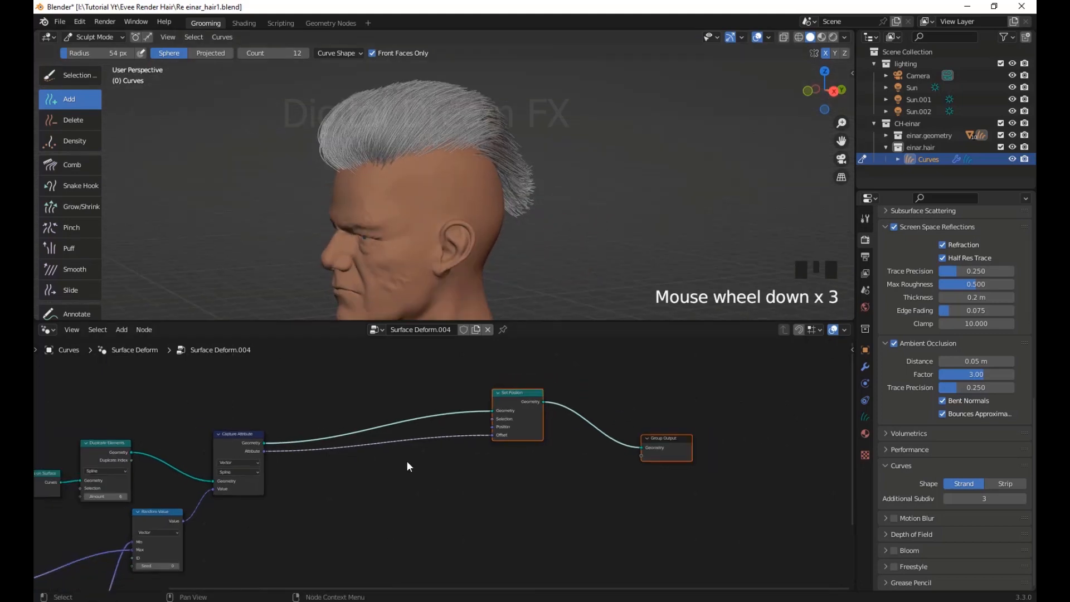
shift+middle_drag(407, 462, 247, 591)
scroll(394, 480, up, 2)
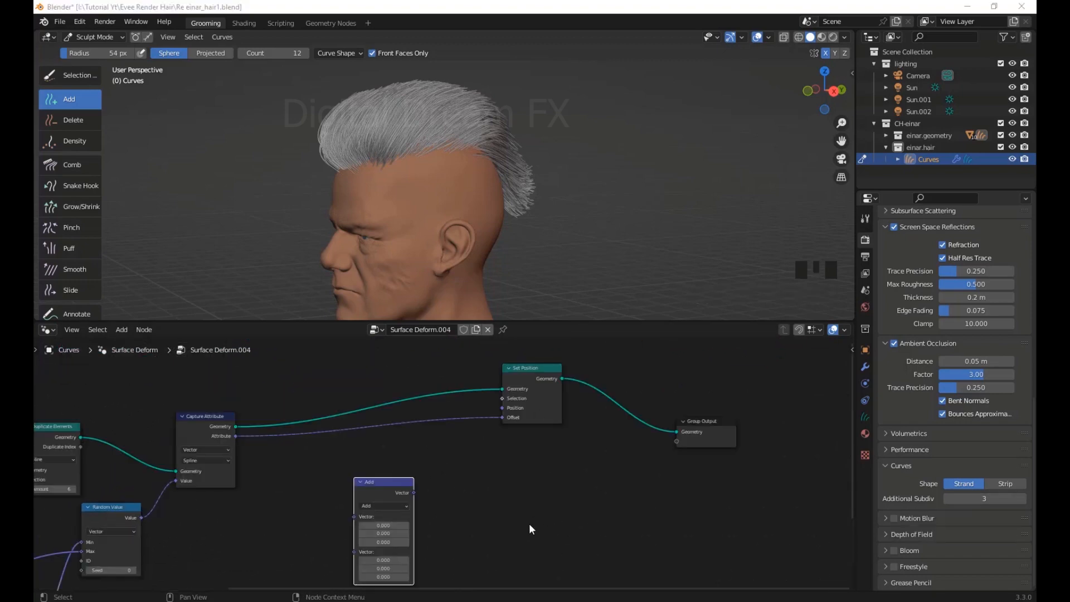
shift+middle_drag(529, 528, 528, 530)
click(396, 504)
click(396, 502)
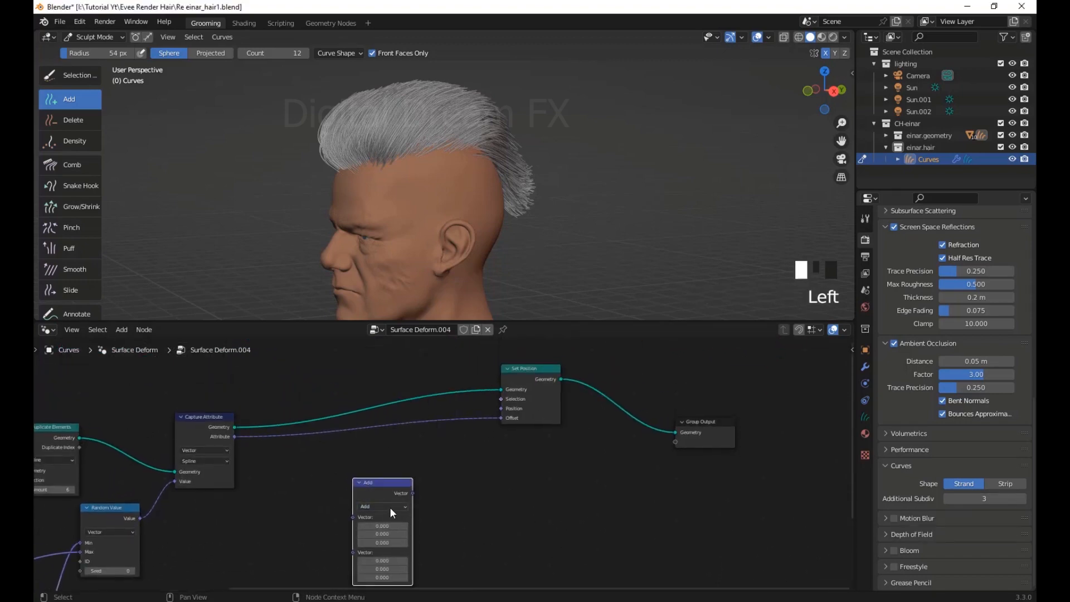
click(391, 508)
scroll(445, 504, up, 5)
shift+middle_drag(446, 504, 500, 460)
click(413, 467)
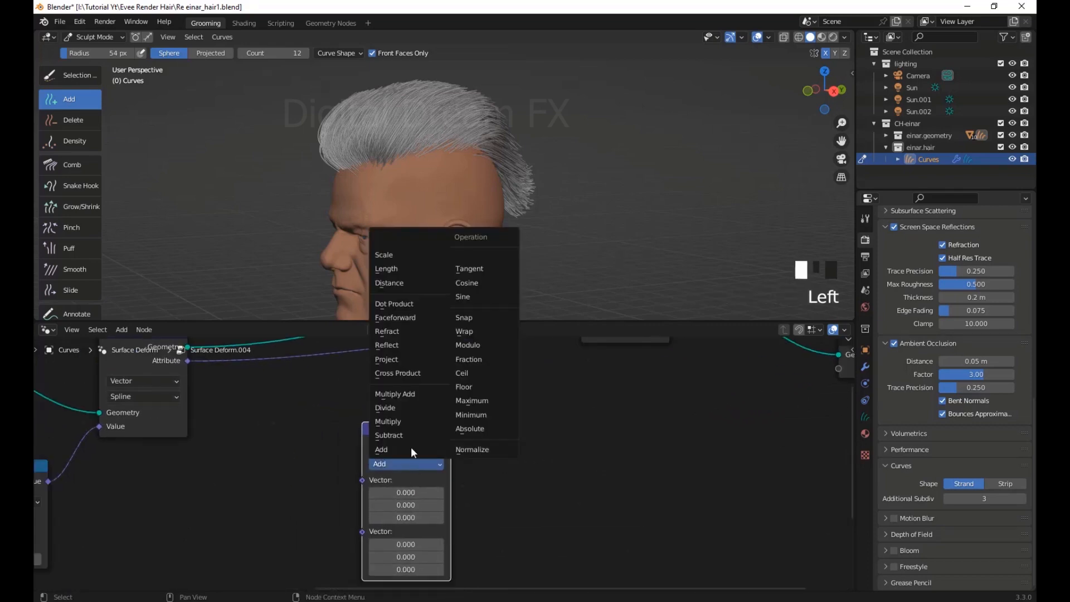
click(388, 256)
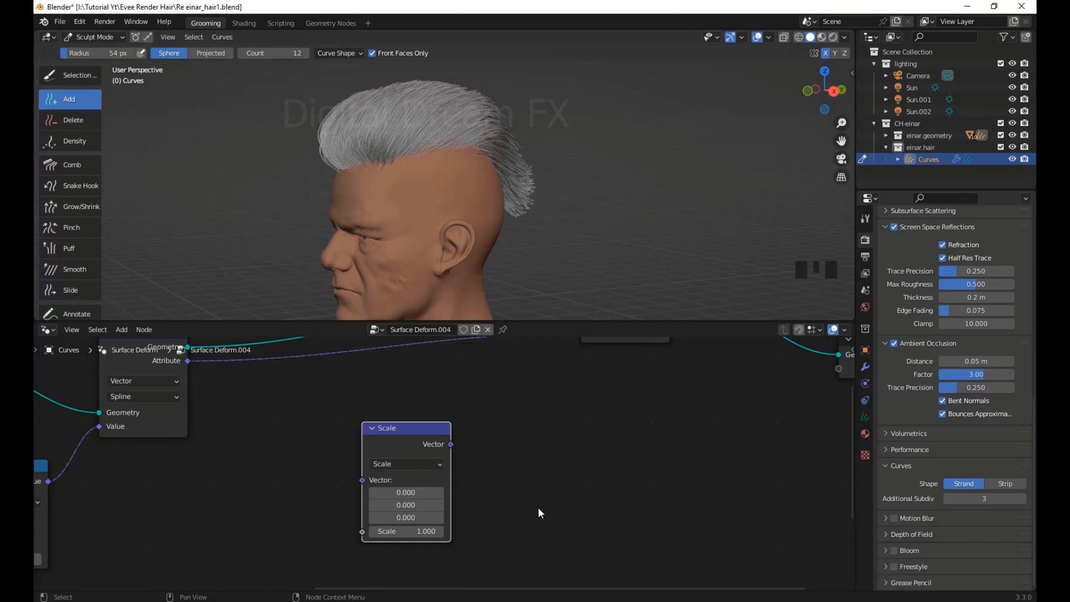
Insert the Scale node into the link between Capture Attribute's Attribute output and Set Position's Offset input
scroll(539, 512, down, 2)
shift+middle_drag(539, 512, 500, 543)
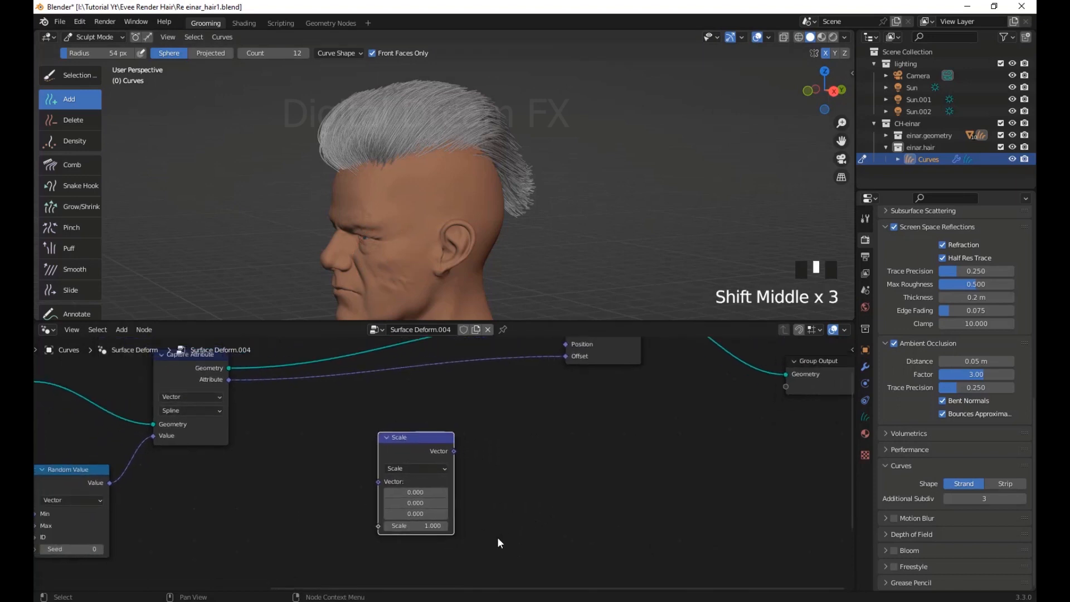
scroll(497, 542, down, 1)
shift+middle_drag(443, 469, 430, 483)
drag(419, 458, 433, 385)
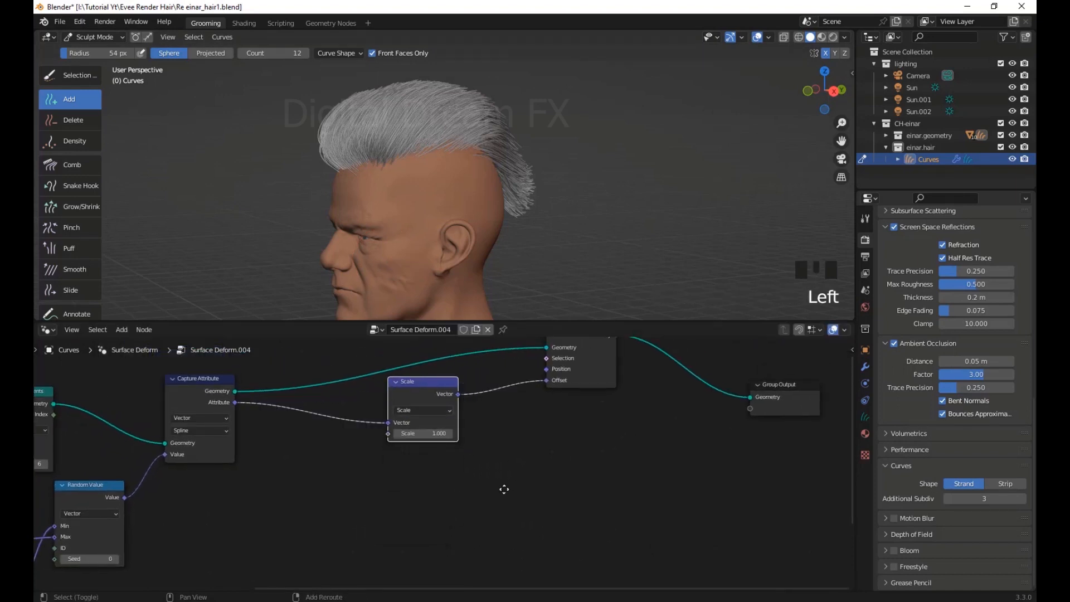
shift+middle_drag(503, 489, 477, 527)
Try different factors on the Scale node while watching the hair, and set Scale to 0.4
drag(369, 476, 415, 476)
mouse_move(492, 262)
middle_down()
mouse_move(298, 296)
mouse_move(506, 251)
mouse_move(490, 268)
middle_up()
scroll(506, 251, down, 2)
mouse_move(385, 476)
mouse_down()
mouse_move(273, 476)
mouse_move(396, 477)
mouse_up()
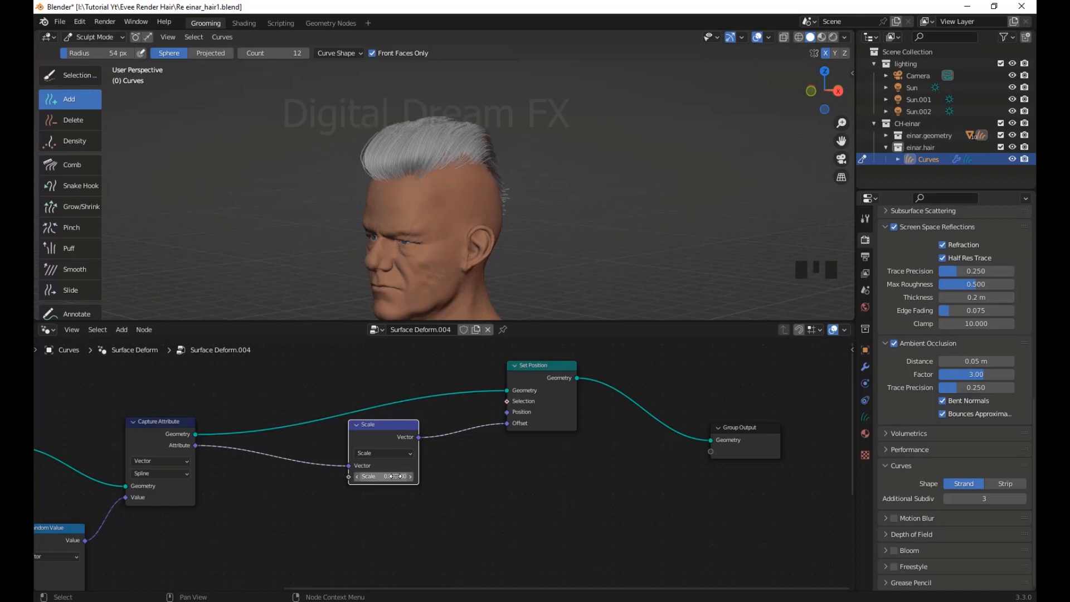
click(395, 475)
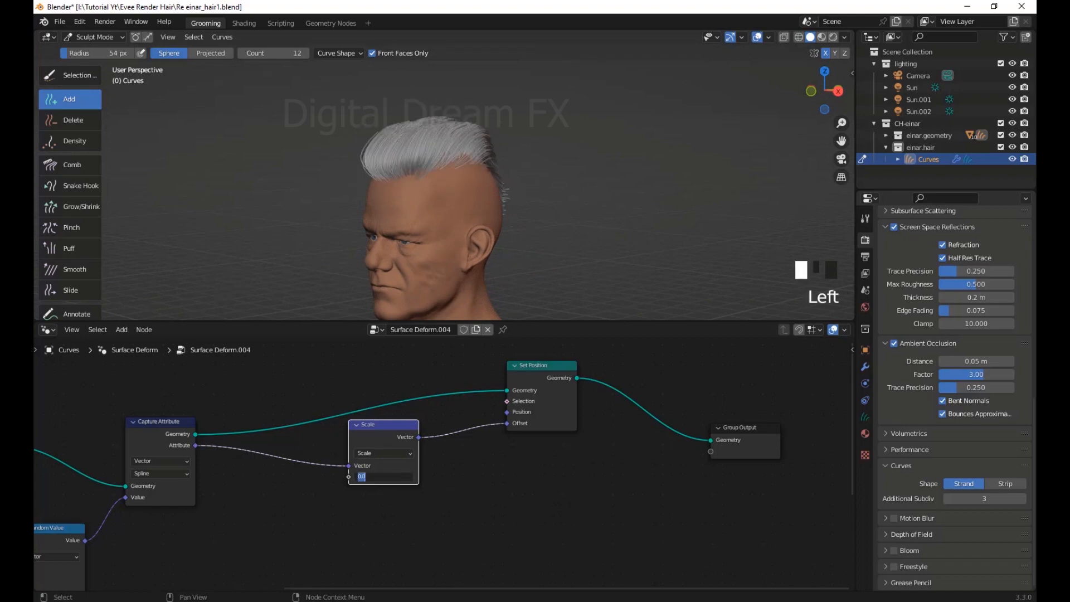
text(0.4)
key(Return)
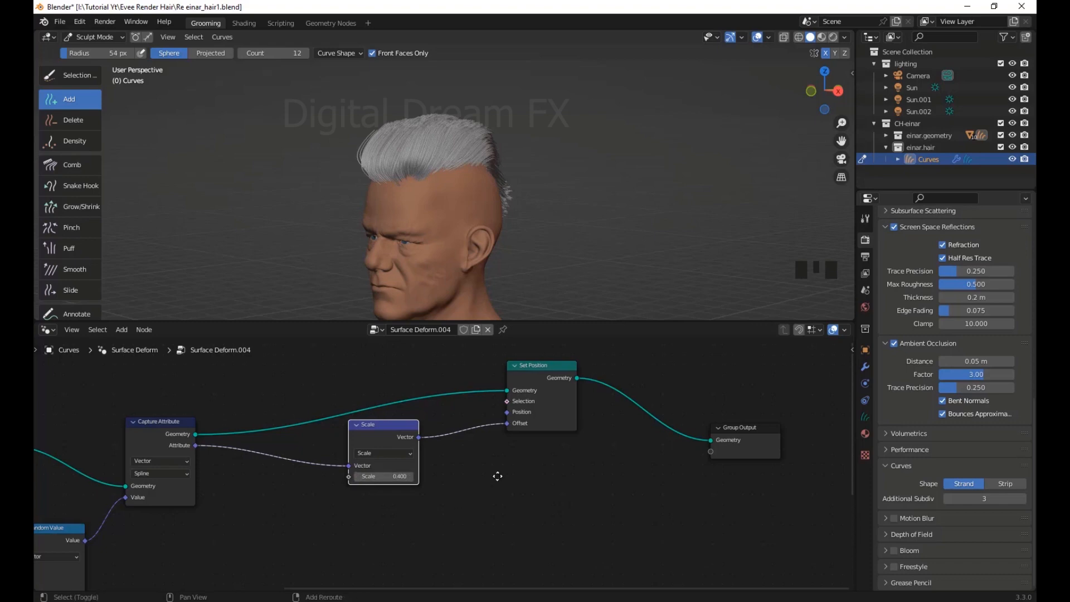
Alternate the Scale node's factor between 0 and 0.4 to compare the hair strands on the head
shift+middle_drag(497, 477, 503, 476)
click(390, 476)
key(Return)
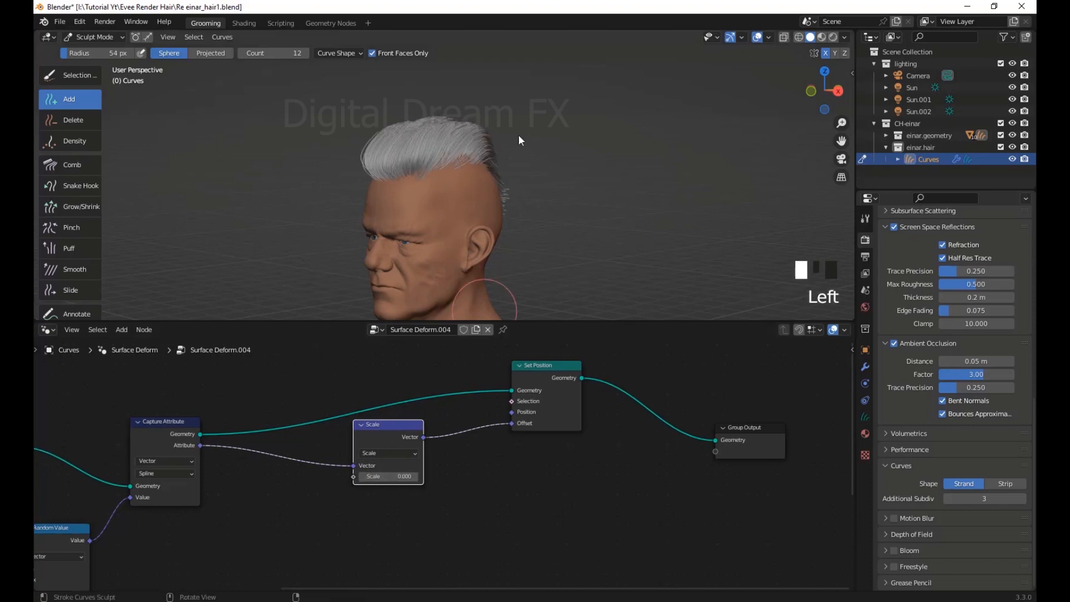
middle_drag(519, 135, 516, 226)
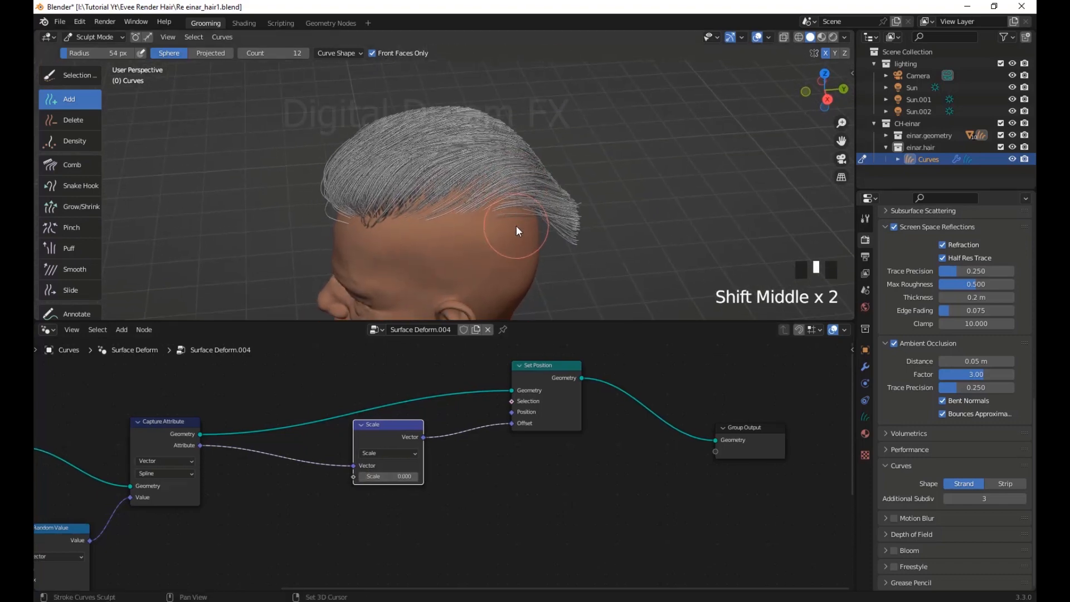
click(404, 477)
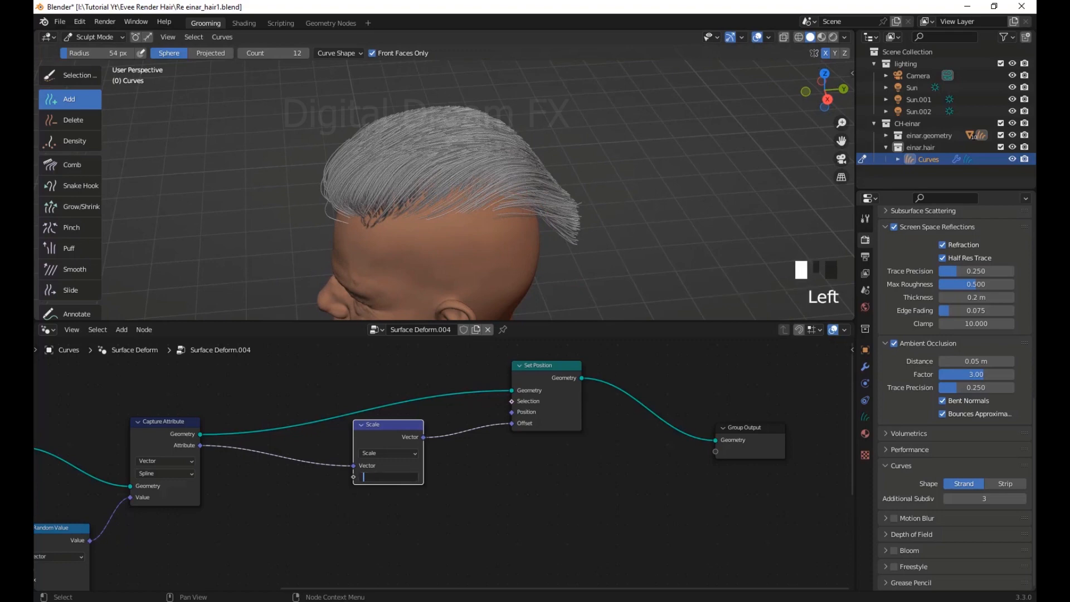
text(.4)
key(Return)
middle_drag(503, 233, 557, 246)
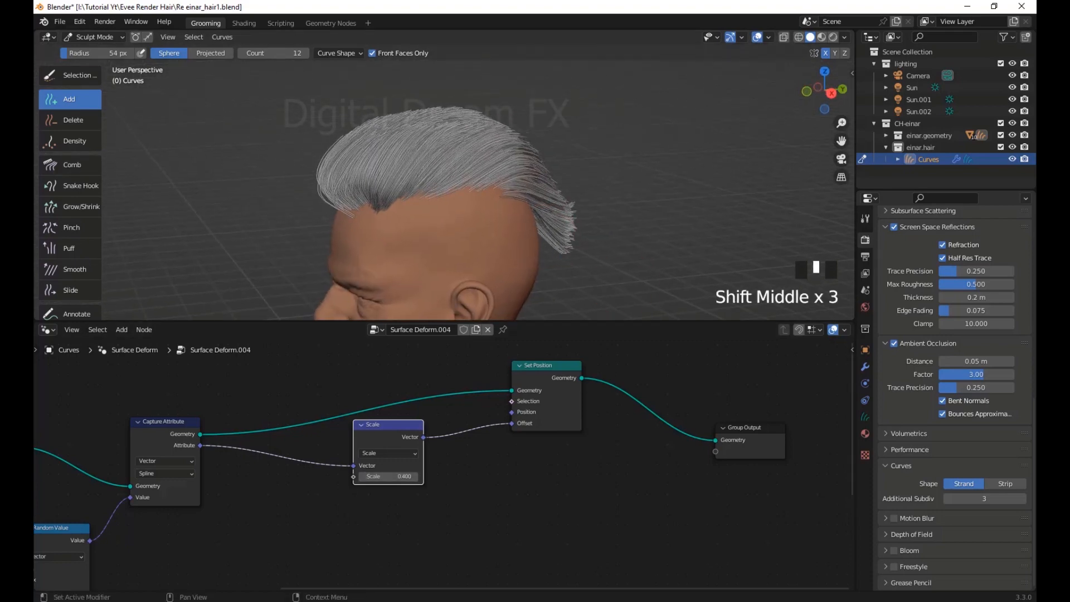
click(398, 477)
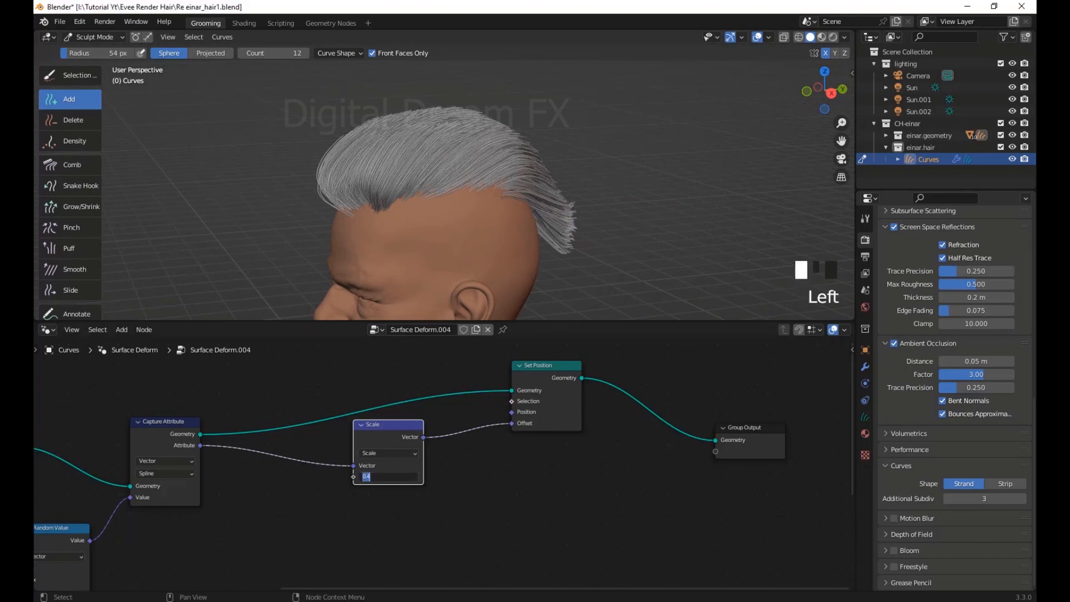
text(0)
key(Return)
middle_drag(509, 70, 647, 246)
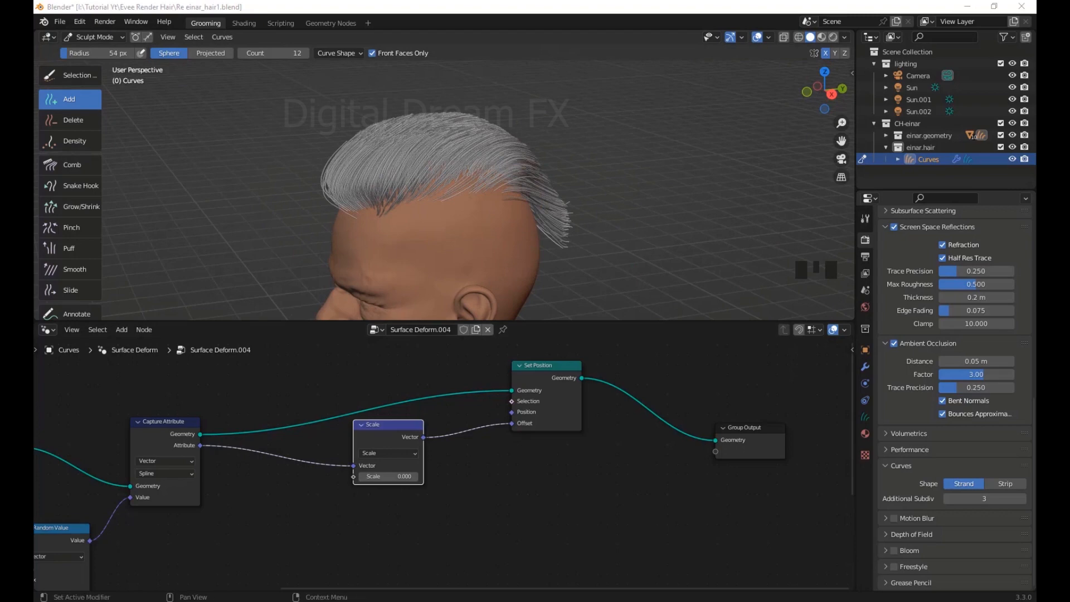
Set the Scale node's factor to 1 and check the hair from the side of the head
click(390, 476)
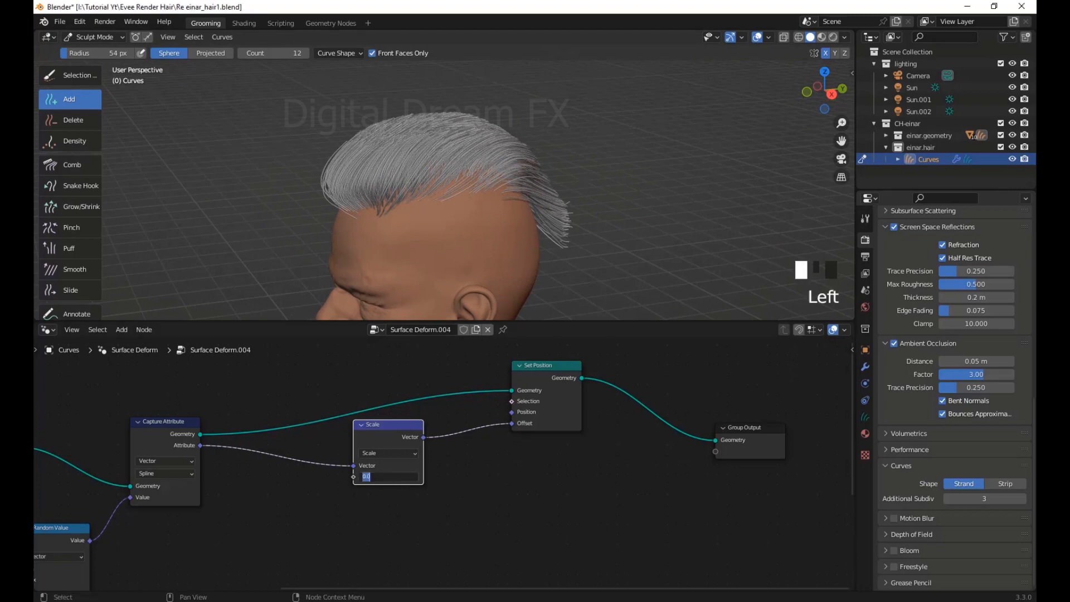
key(Return)
mouse_move(372, 286)
middle_down()
mouse_move(444, 249)
mouse_move(353, 245)
mouse_move(442, 233)
mouse_move(693, 245)
middle_up()
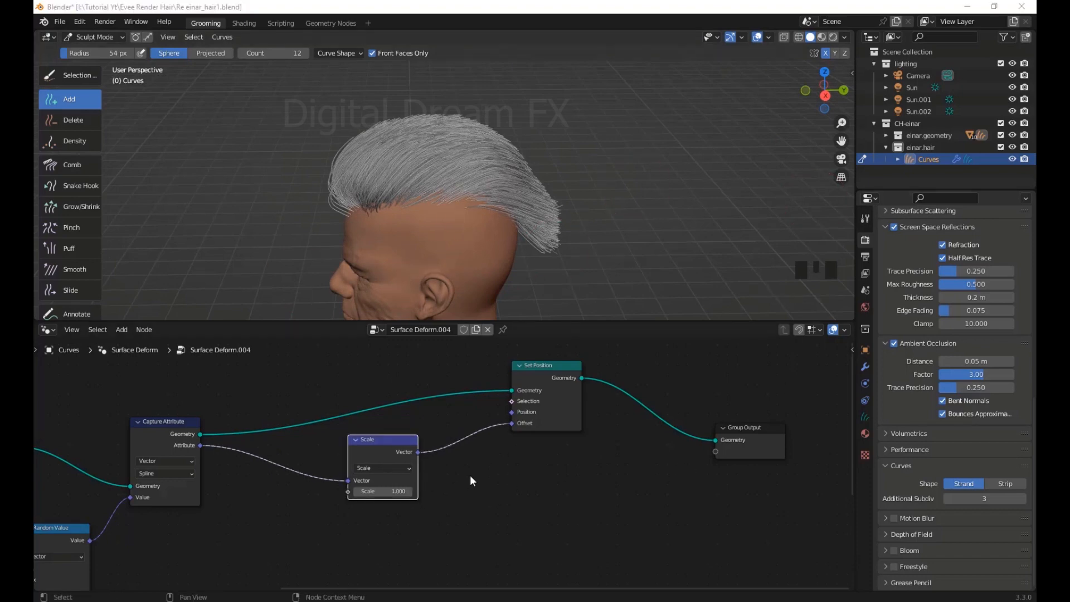
Add a Spline Parameter node below the Scale node, in the gap between it and Capture Attribute
click(427, 522)
key(shift+a)
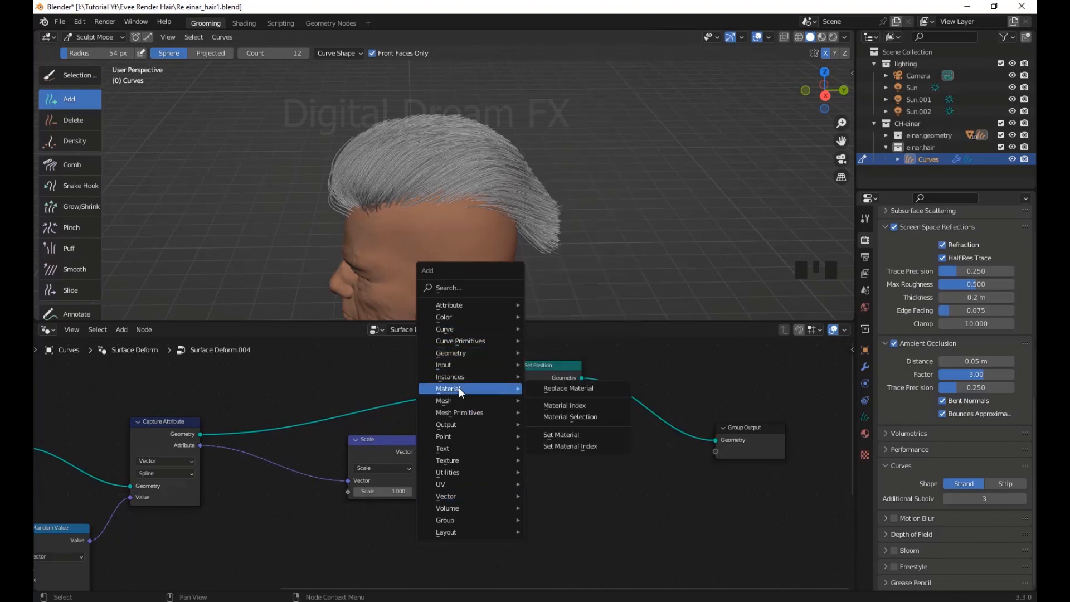
mouse_move(471, 327)
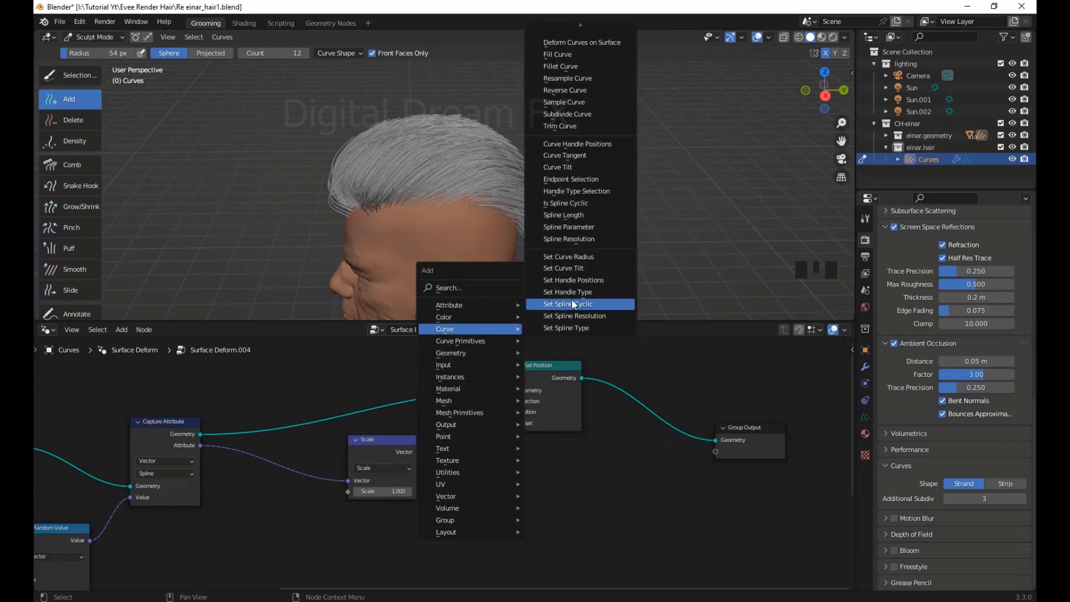
click(615, 226)
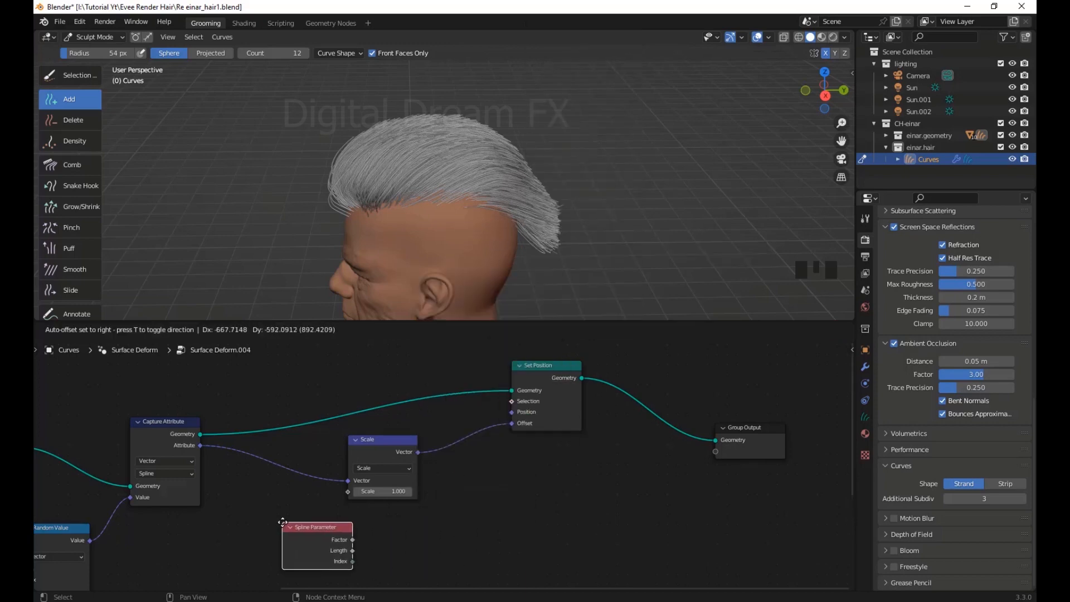
click(286, 524)
shift+middle_drag(535, 486, 477, 477)
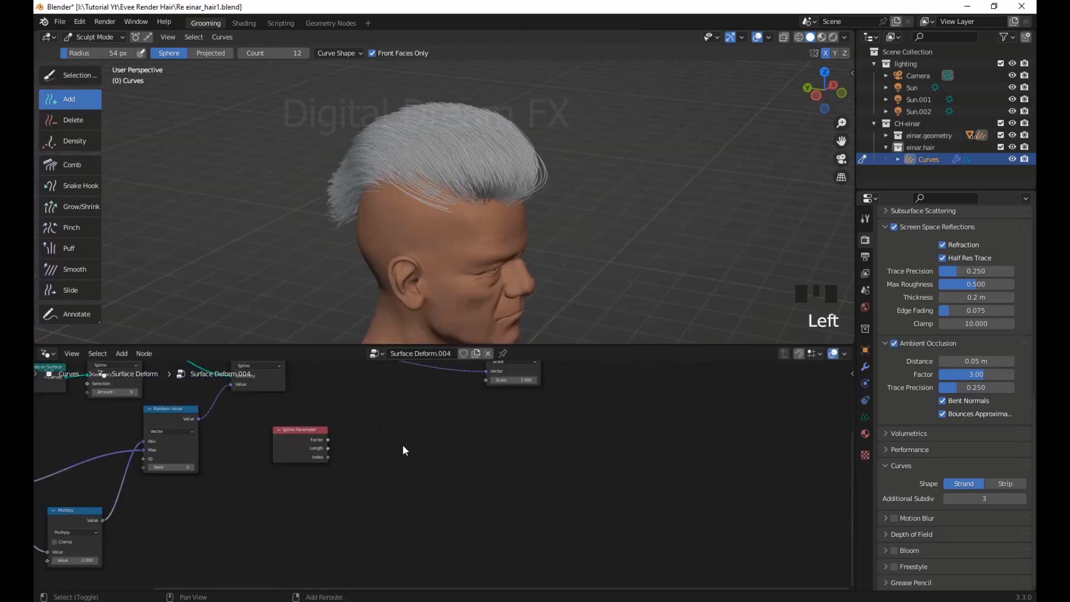
Add a ColorRamp node beside the Spline Parameter node, below the Scale node
key(shift+a)
click(374, 347)
text(colo)
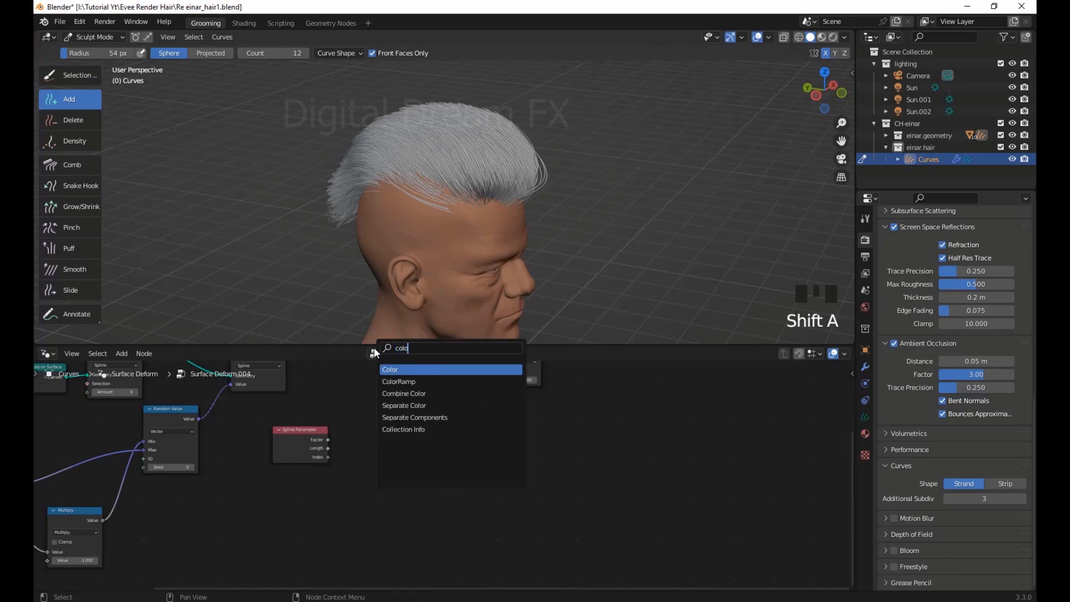
click(435, 381)
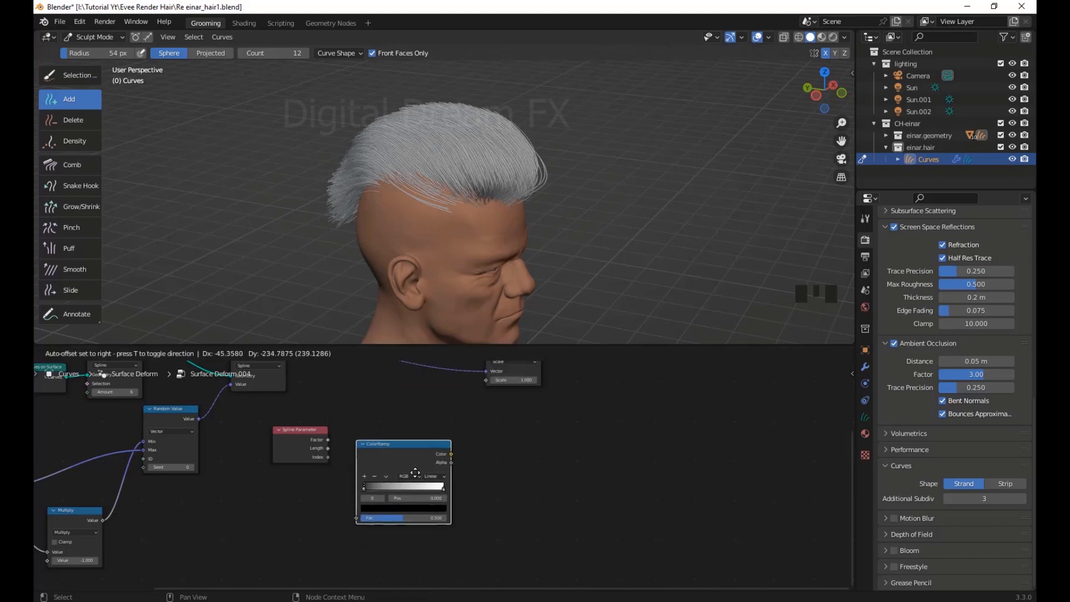
click(416, 465)
scroll(516, 486, down, 3)
mouse_move(516, 485)
shift+middle_down()
mouse_move(532, 504)
mouse_move(523, 492)
shift+middle_up()
scroll(485, 493, up, 2)
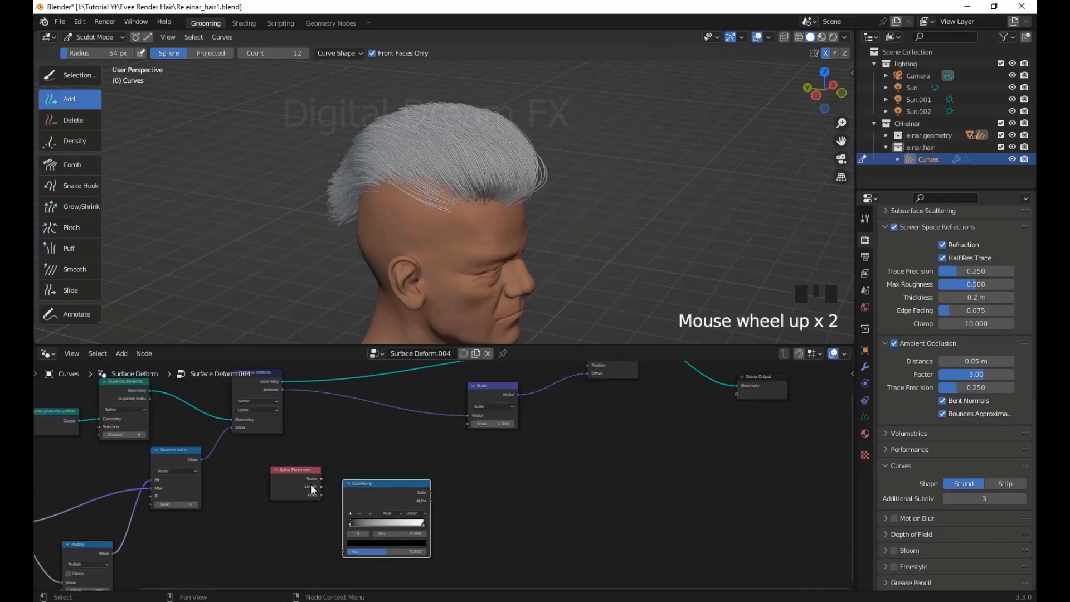
Connect Spline Parameter's Factor to the Scale node's Scale input and insert the ColorRamp into that link
drag(321, 478, 466, 423)
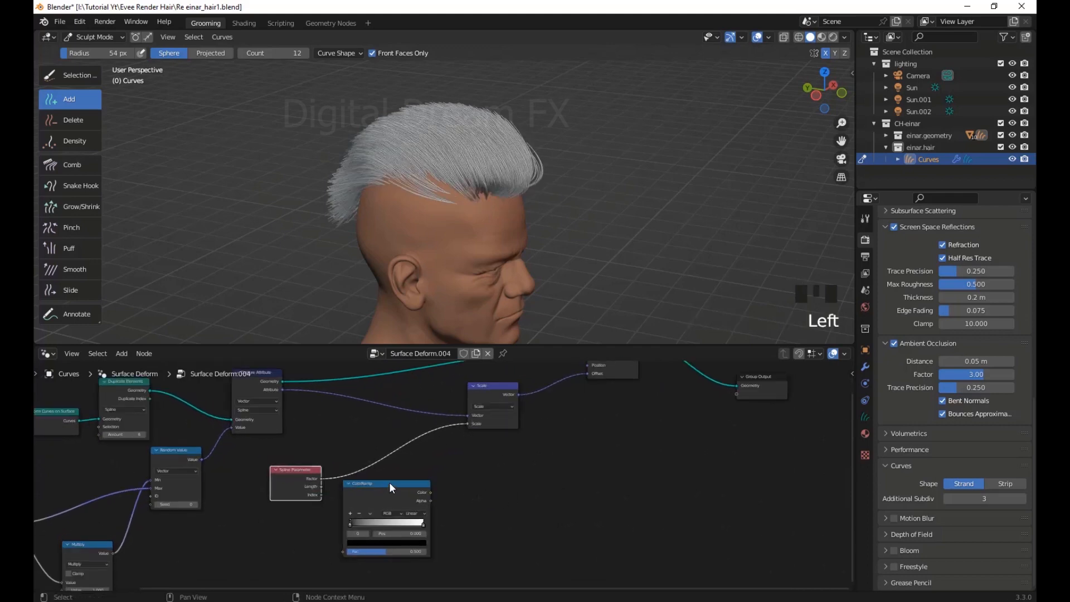
drag(389, 482, 397, 436)
drag(613, 487, 612, 484)
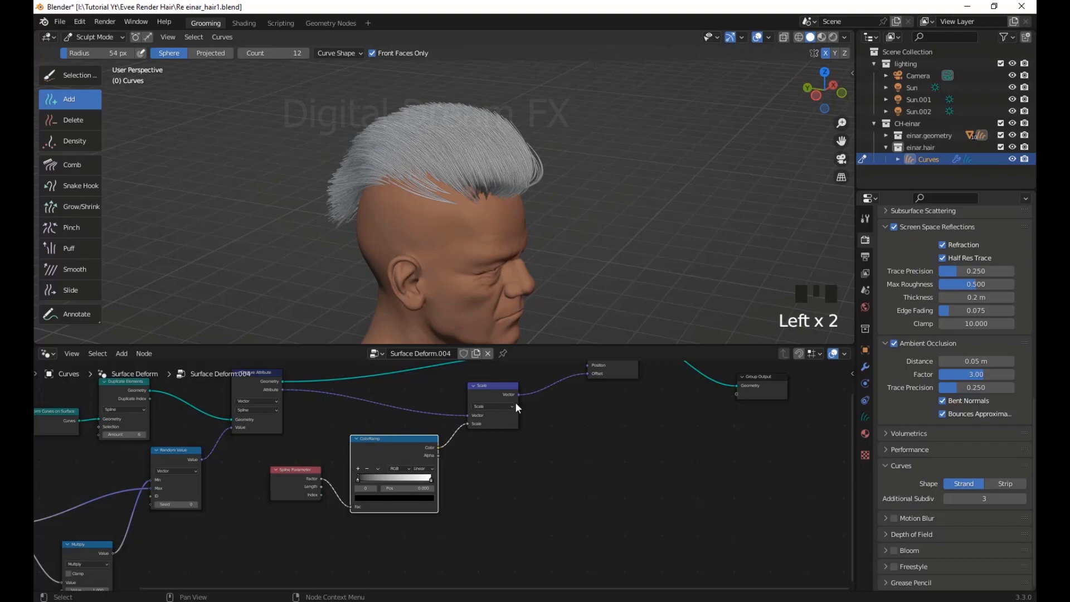
Flip the ColorRamp so it runs from white to black, and inspect the hair up close
scroll(544, 266, up, 2)
shift+middle_drag(544, 266, 544, 323)
scroll(491, 406, up, 4)
shift+middle_drag(510, 442, 590, 502)
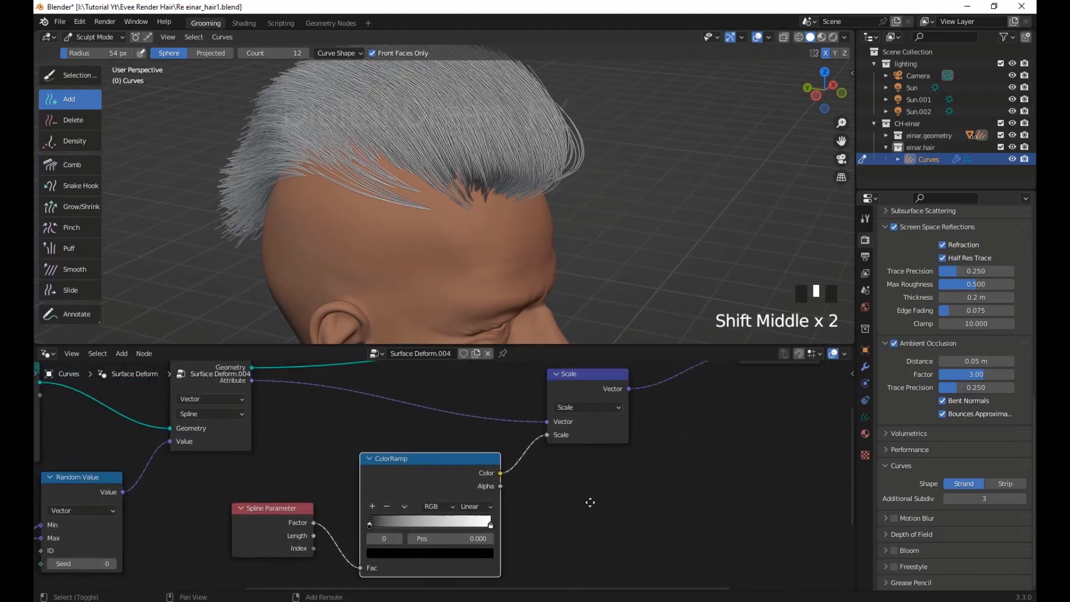
click(402, 506)
click(424, 516)
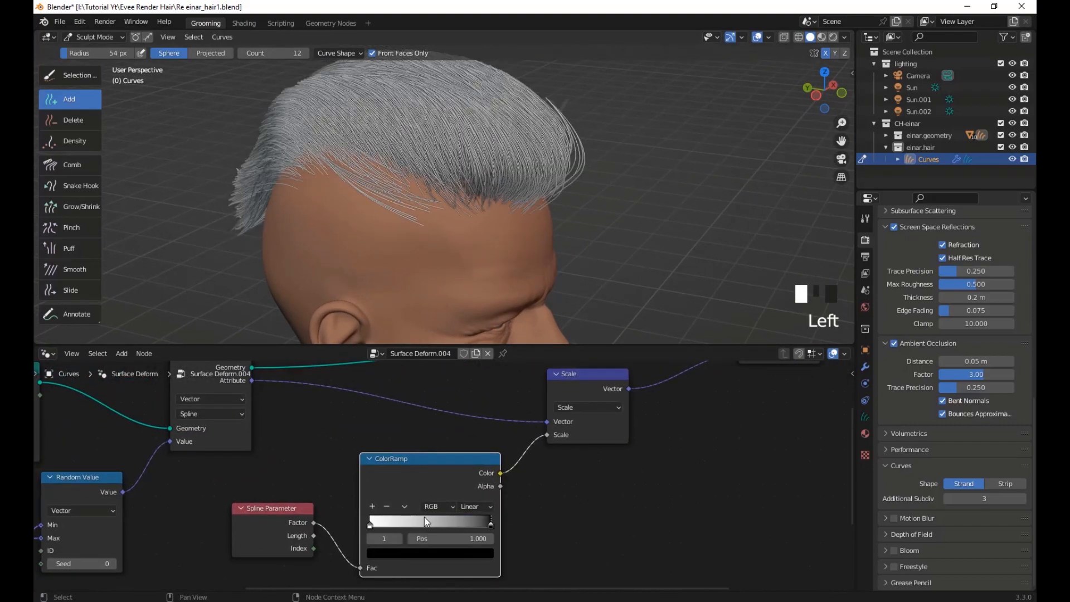
middle_drag(467, 245, 671, 192)
scroll(568, 139, up, 3)
middle_drag(568, 139, 549, 236)
scroll(489, 192, down, 2)
Switch to the camera view, lock the camera to the view, and reframe it on the side of the hair
key(KP_0)
scroll(515, 203, down, 2)
scroll(560, 244, down, 2)
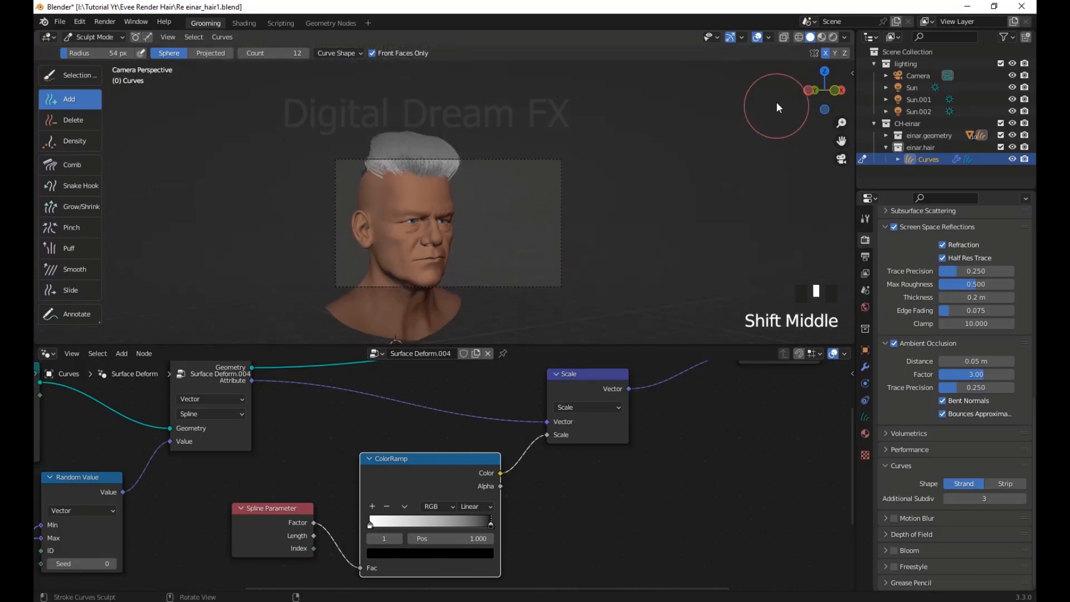
click(849, 70)
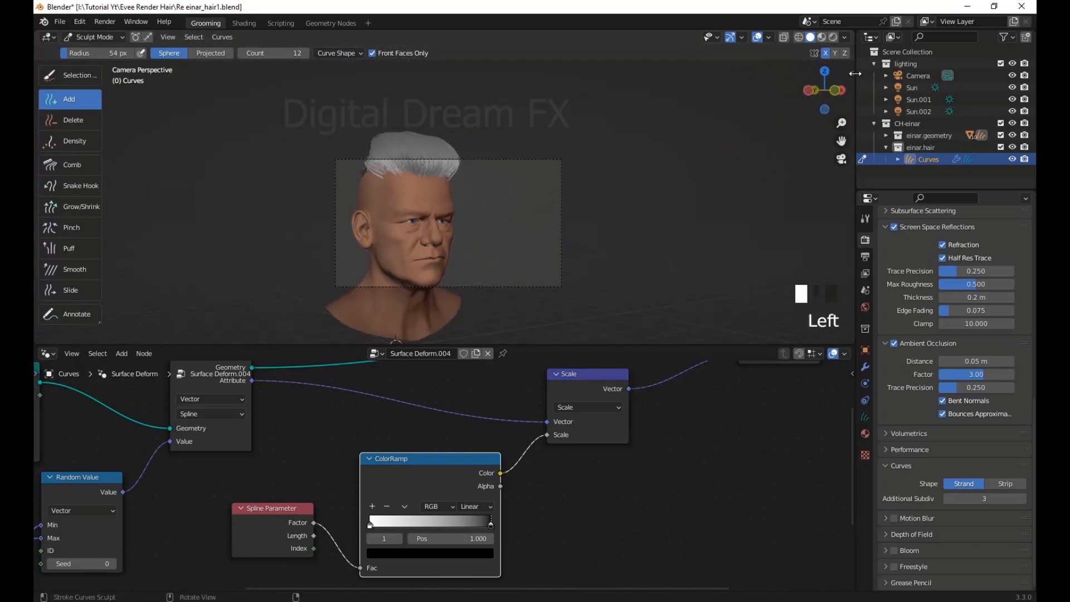
click(847, 126)
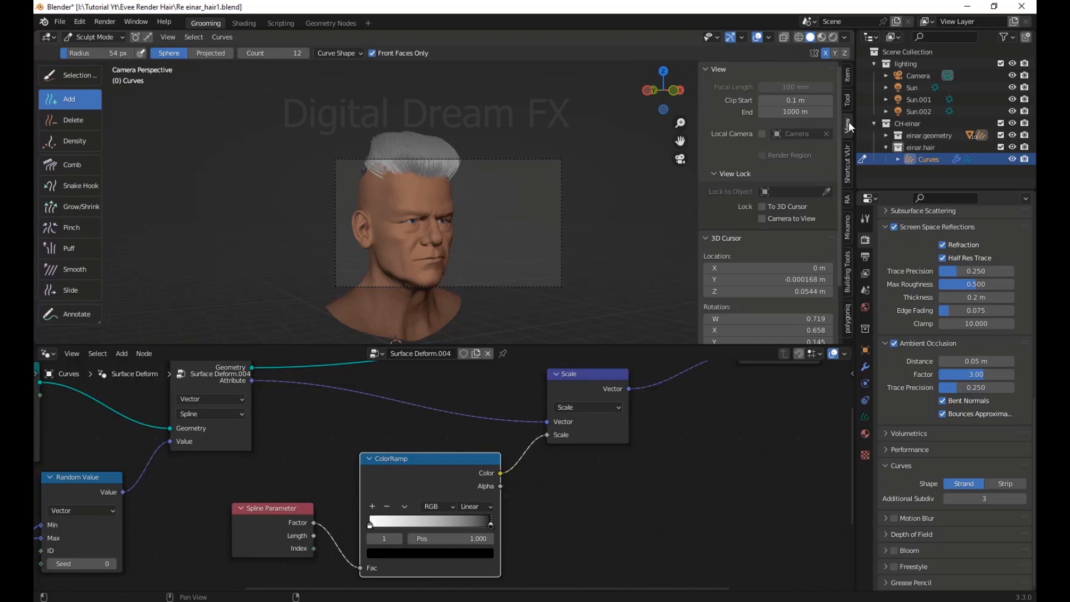
click(794, 218)
middle_drag(435, 206, 516, 240)
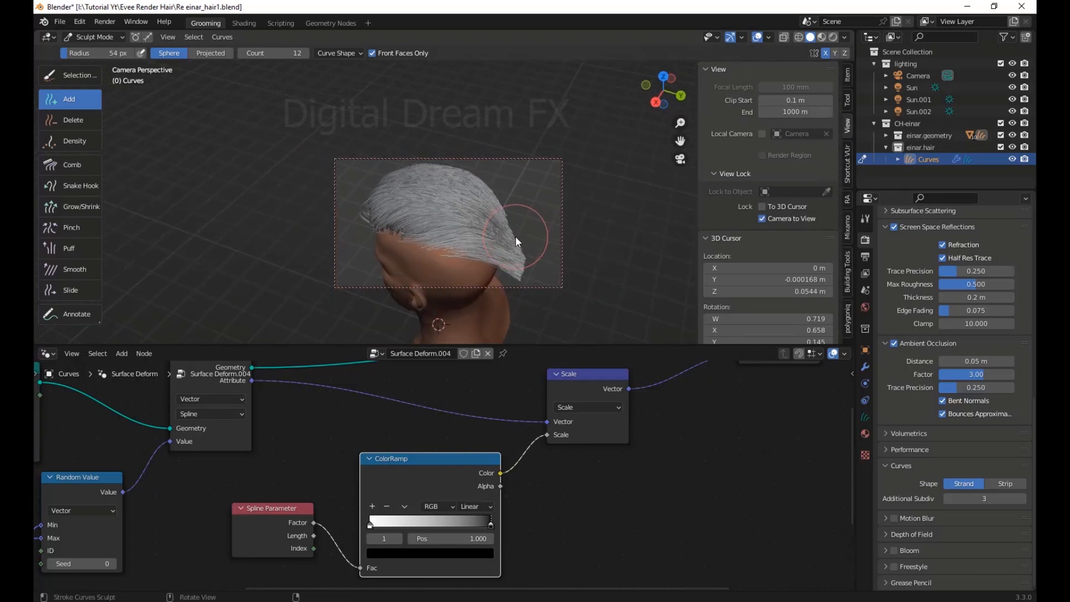
Render the image, examine the whole rendered hair, and close the render result
click(110, 23)
click(128, 35)
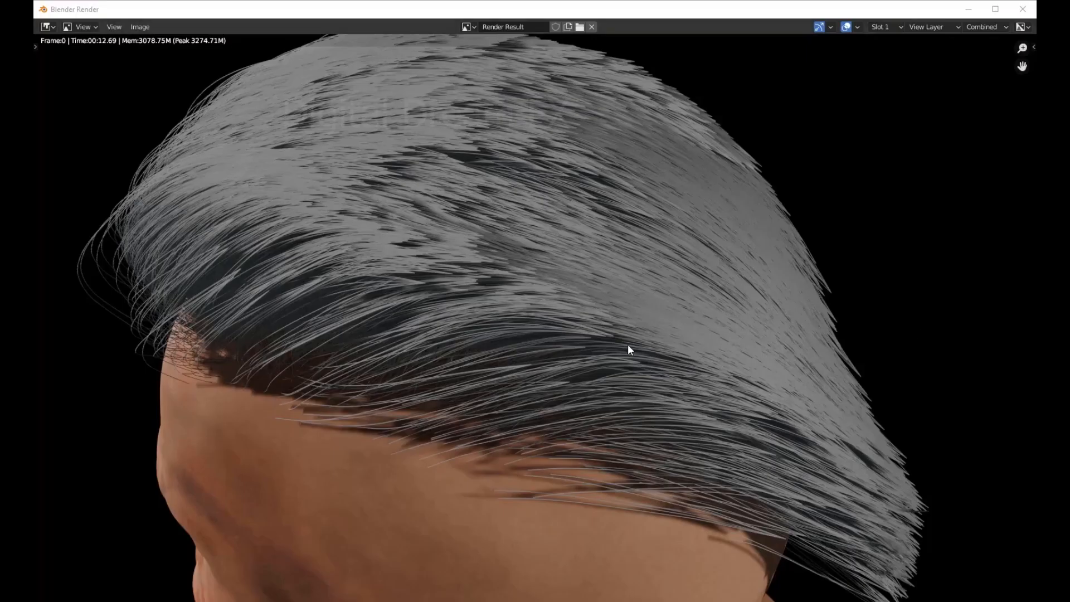
scroll(627, 343, down, 4)
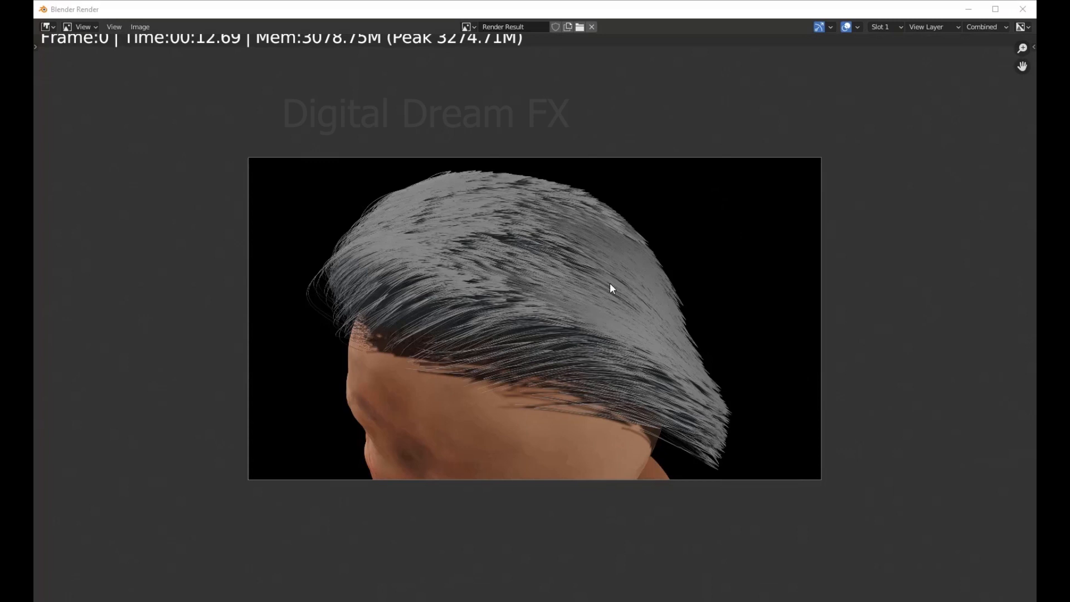
click(1023, 10)
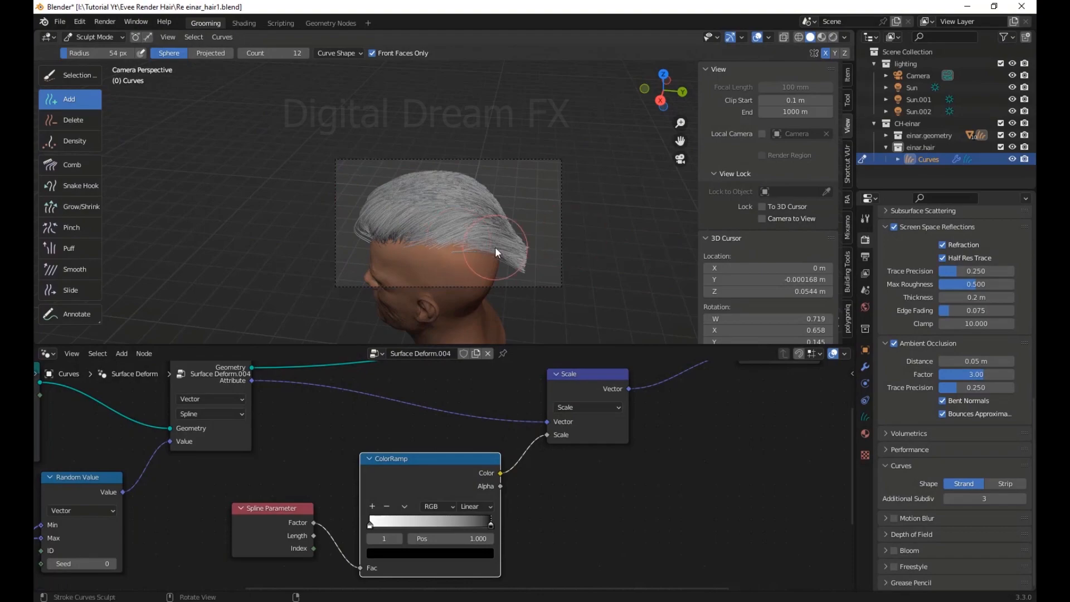
Try the ColorRamp's white stop at about 0.618 and its black stop at about 0.559 while checking the hair
middle_drag(451, 212, 510, 235)
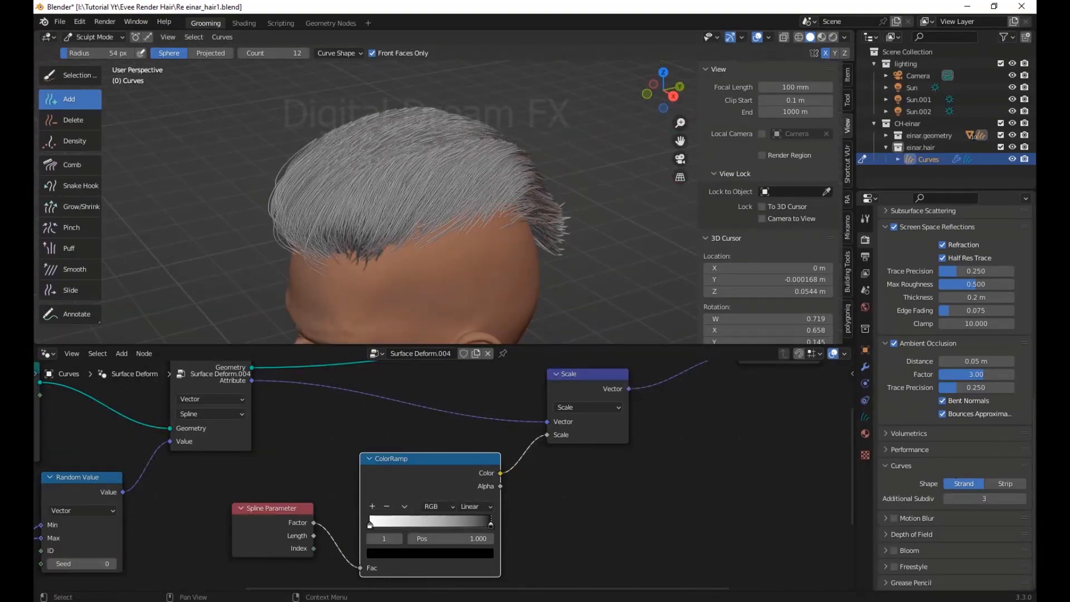
scroll(434, 474, up, 1)
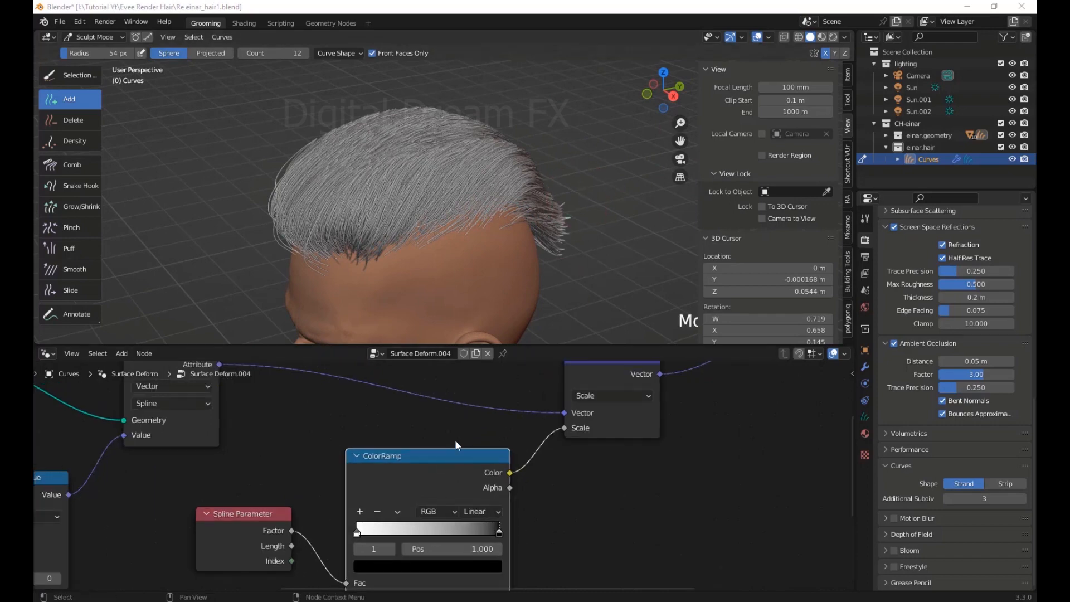
drag(345, 519, 439, 529)
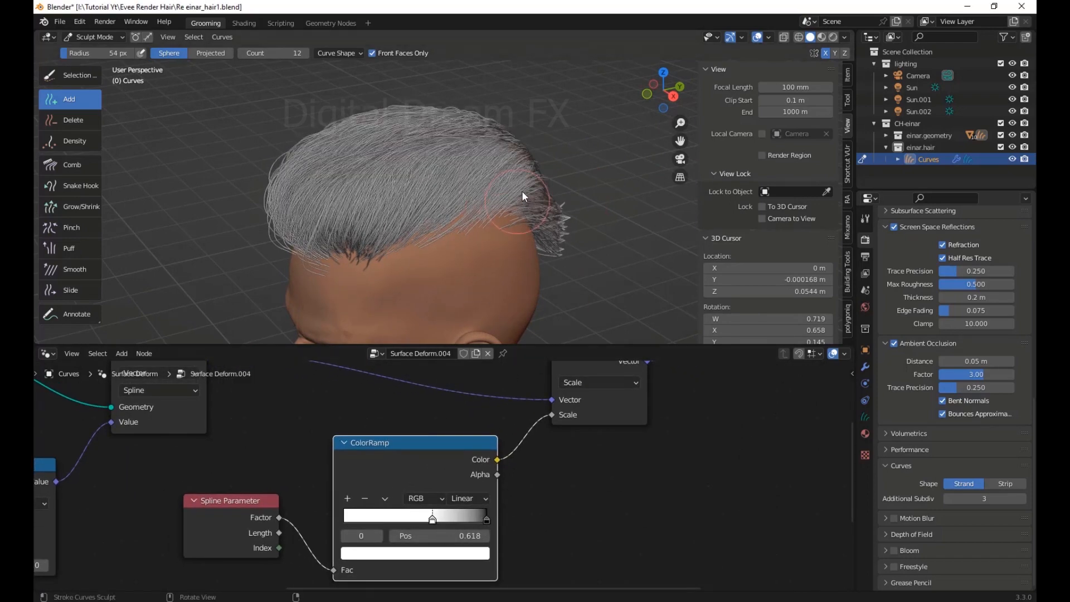
middle_drag(521, 191, 513, 313)
drag(486, 519, 458, 523)
middle_drag(429, 239, 423, 312)
click(432, 520)
drag(463, 519, 424, 520)
middle_drag(484, 342, 349, 198)
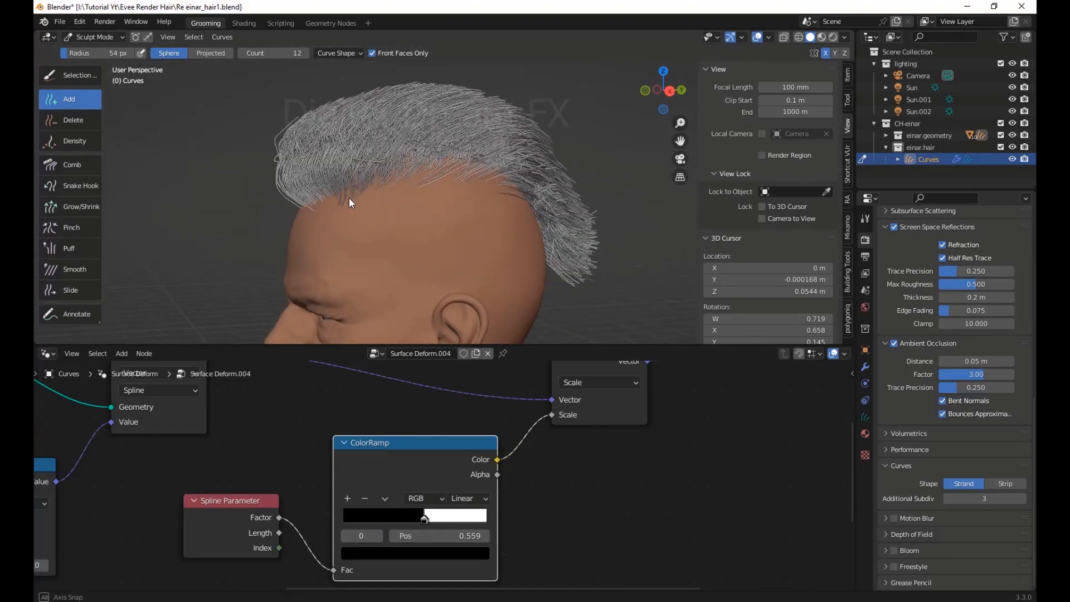
Return the ColorRamp's stops to the ends, with white at 0 and black at 1
click(403, 519)
drag(403, 523, 293, 536)
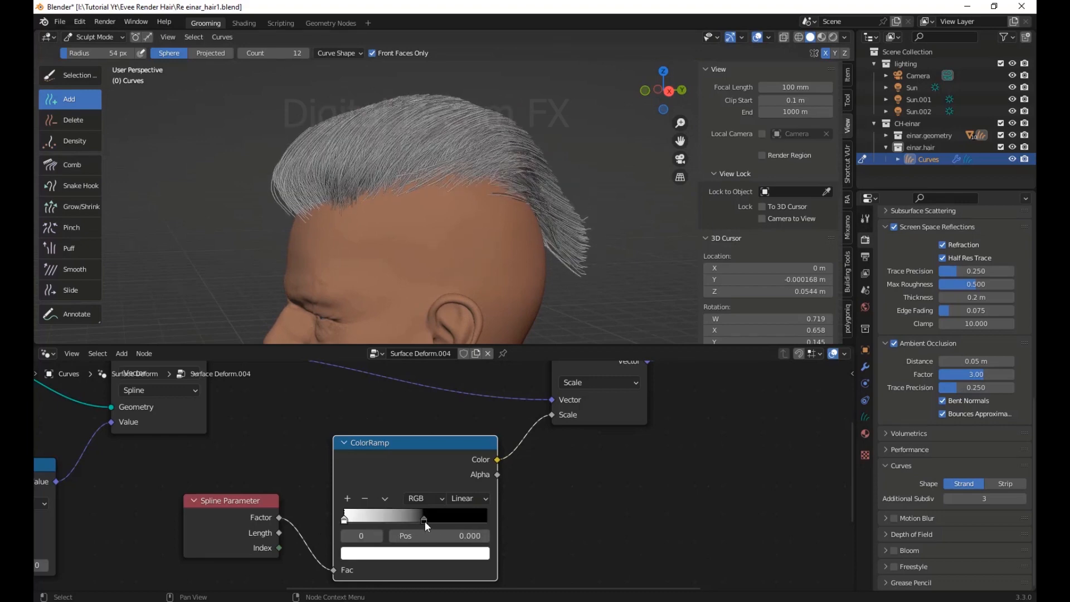
drag(424, 521, 502, 525)
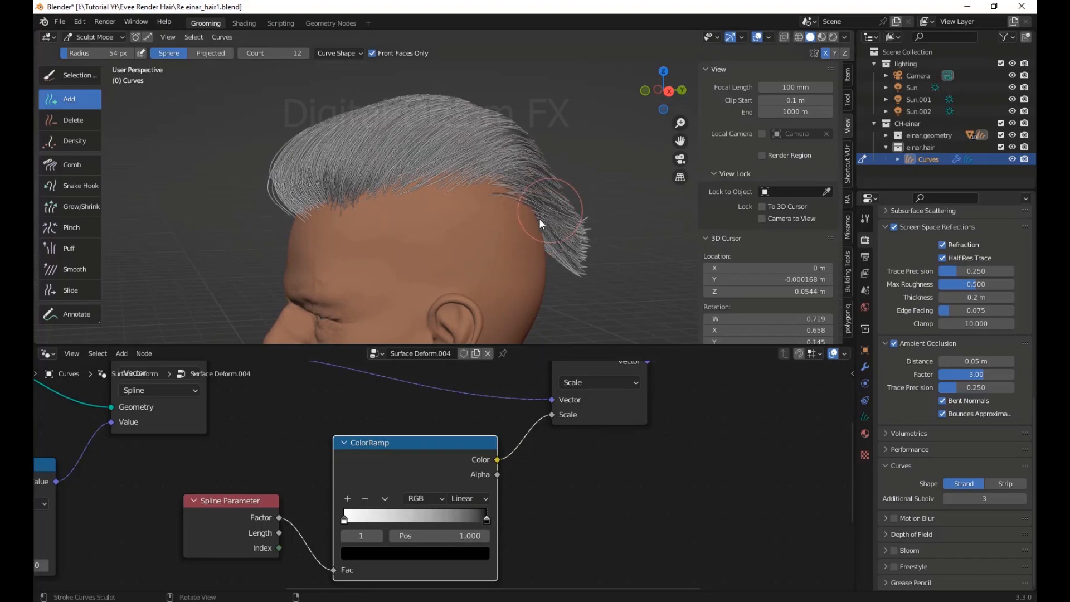
Hide the 3D viewport's sidebar and move the ColorRamp's black stop to about 0.782
middle_drag(540, 218, 563, 290)
key(n)
scroll(572, 249, up, 2)
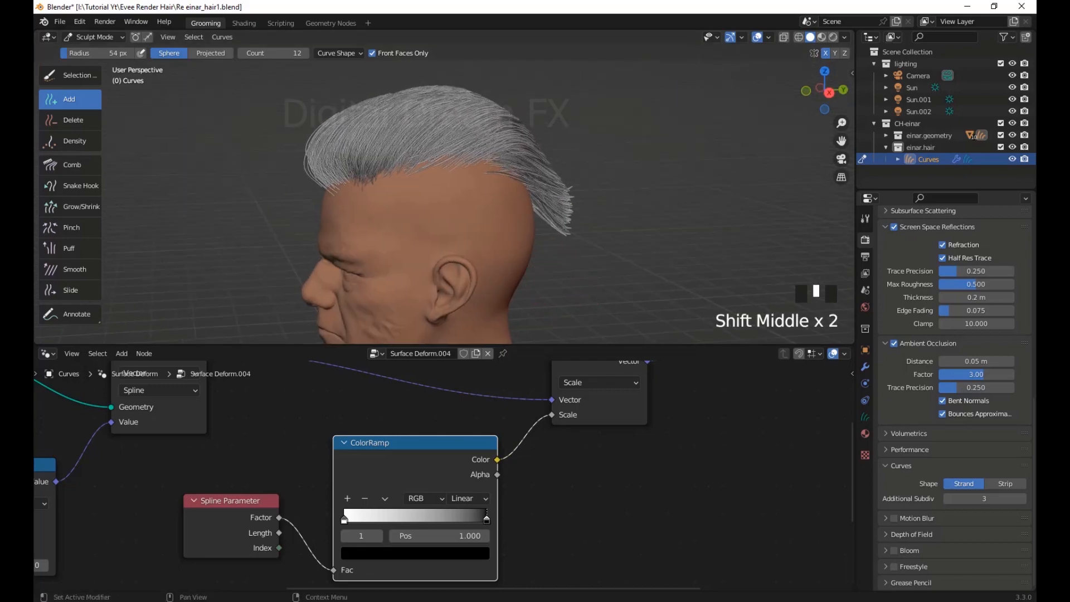
middle_drag(649, 505, 657, 485)
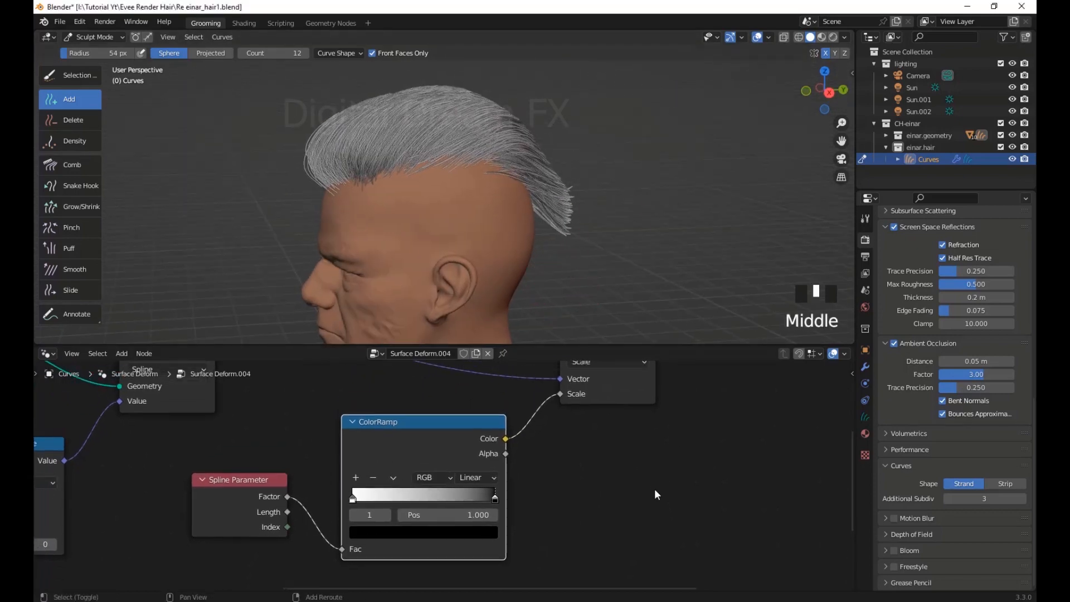
drag(493, 501, 465, 501)
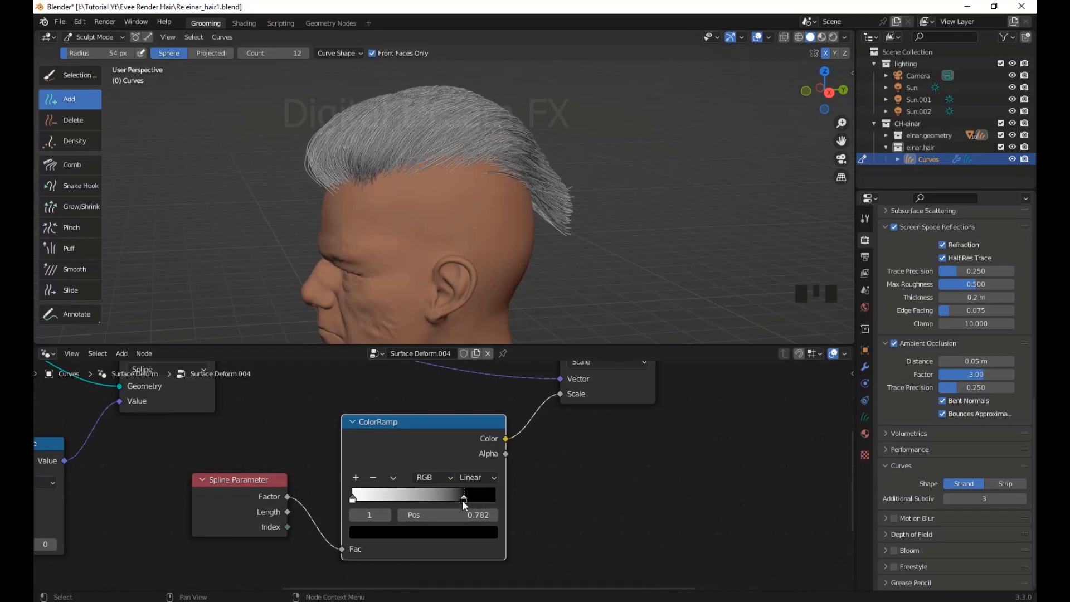
Set the ColorRamp's white stop to about 0.155 and its black stop to 0.750 while checking the hair
click(359, 499)
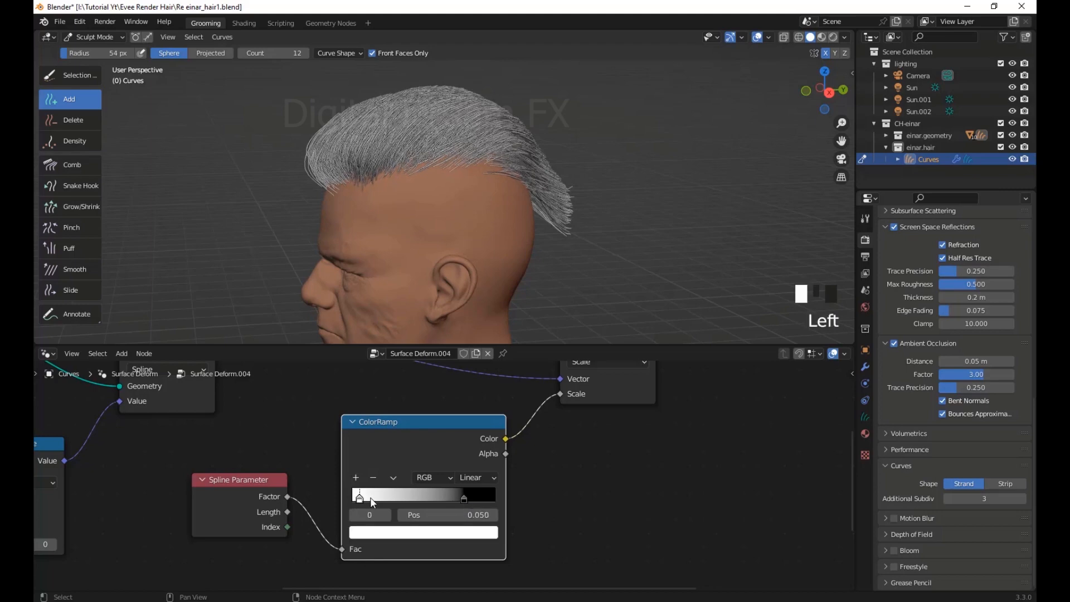
drag(371, 498, 375, 499)
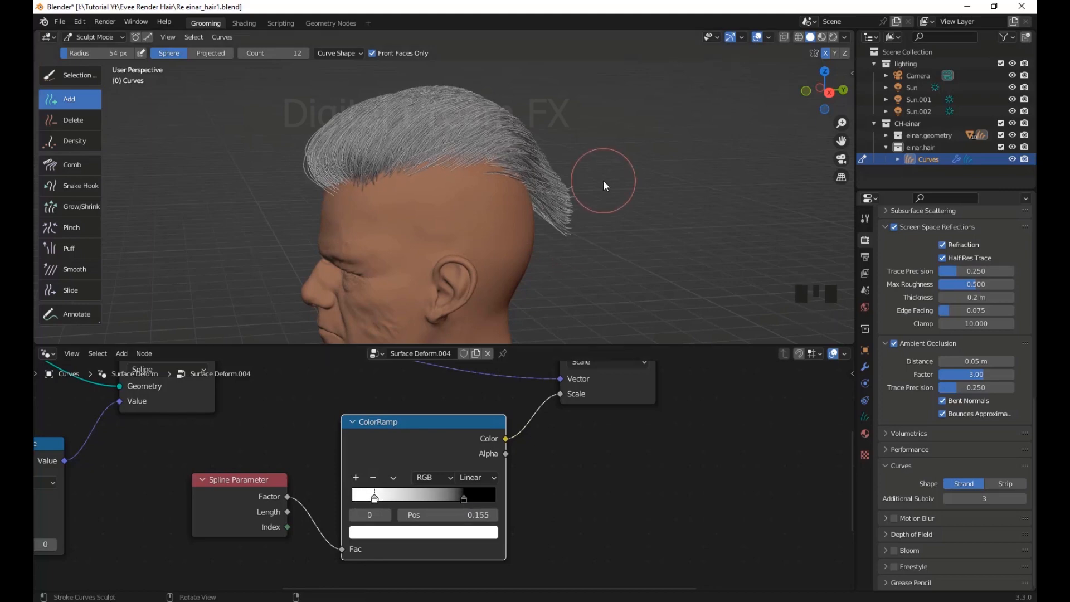
middle_drag(604, 184, 334, 272)
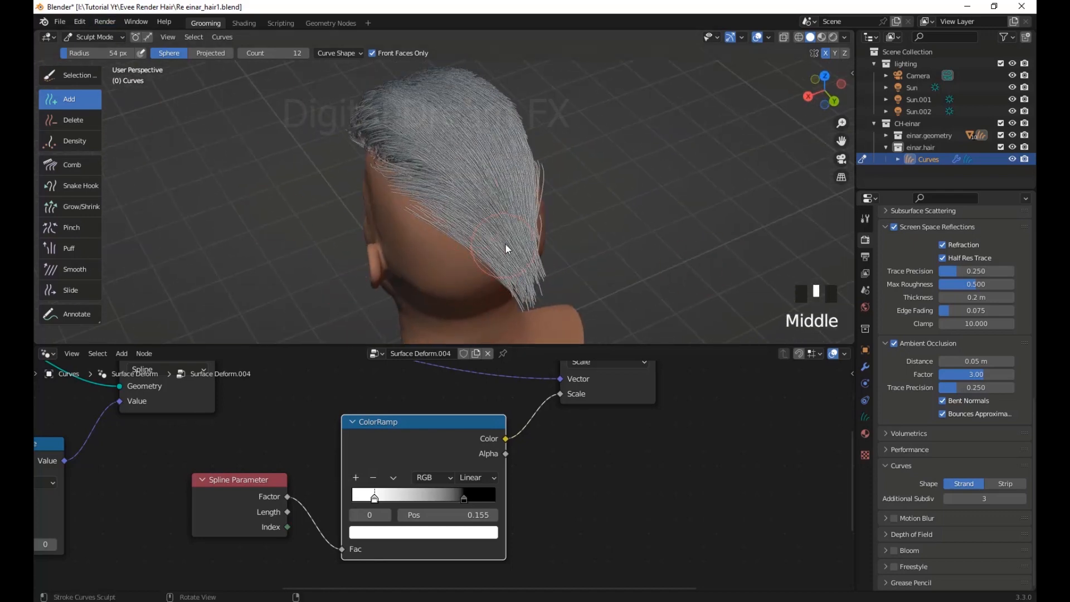
middle_drag(505, 249, 572, 218)
shift+middle_drag(576, 255, 561, 292)
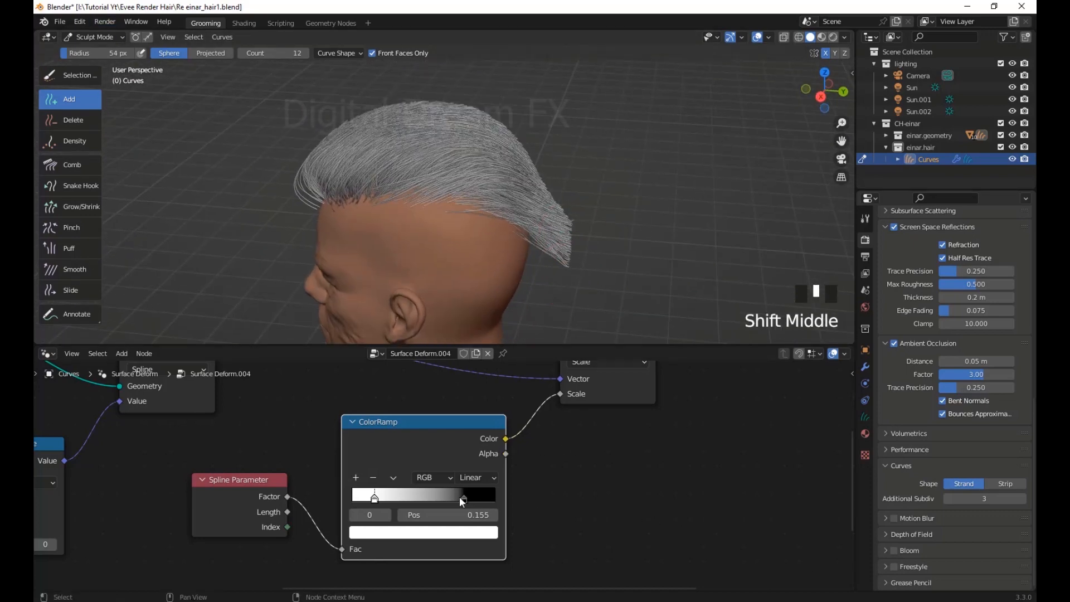
click(461, 498)
drag(460, 505, 460, 499)
mouse_move(499, 243)
middle_down()
mouse_move(569, 283)
mouse_move(556, 259)
mouse_move(518, 245)
middle_up()
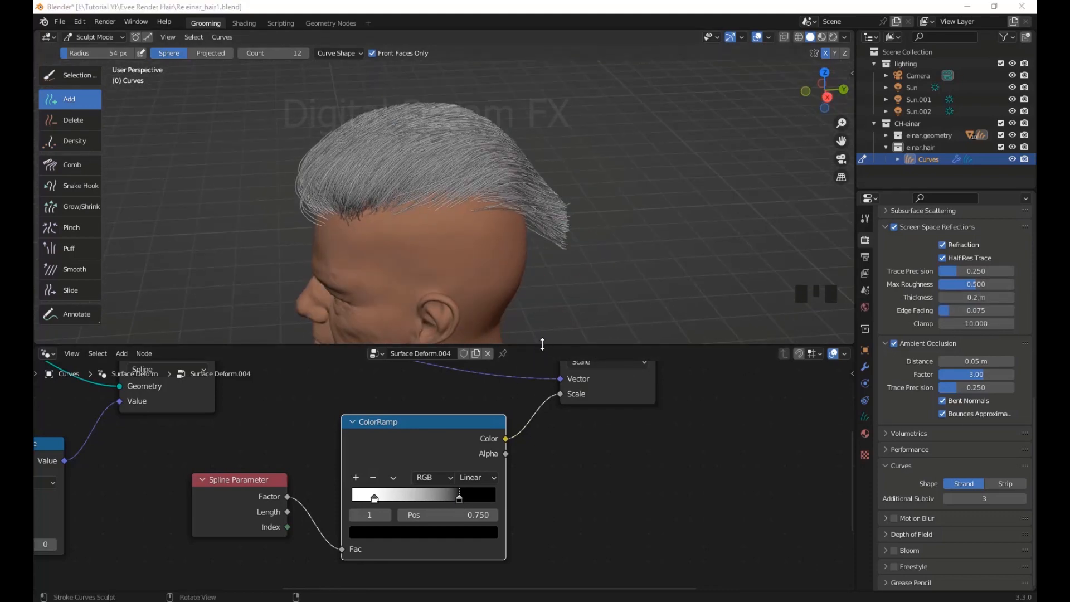
Enlarge the node editor and lower the Duplicate Elements node's amount to 5
drag(542, 343, 554, 251)
shift+middle_drag(284, 384, 368, 482)
shift+middle_drag(315, 449, 564, 451)
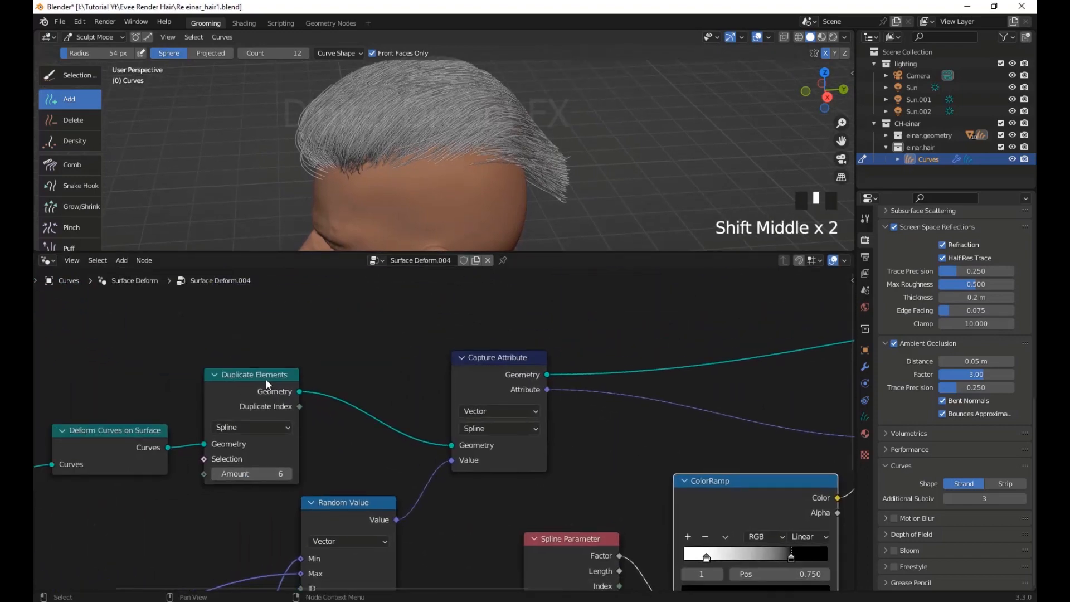
drag(268, 385, 280, 374)
mouse_move(276, 463)
mouse_down()
mouse_move(239, 463)
mouse_move(281, 463)
mouse_up()
middle_drag(683, 161, 590, 202)
Try Duplicate Elements amounts of 1, 10 and 3, checking the hair's density each time
click(256, 464)
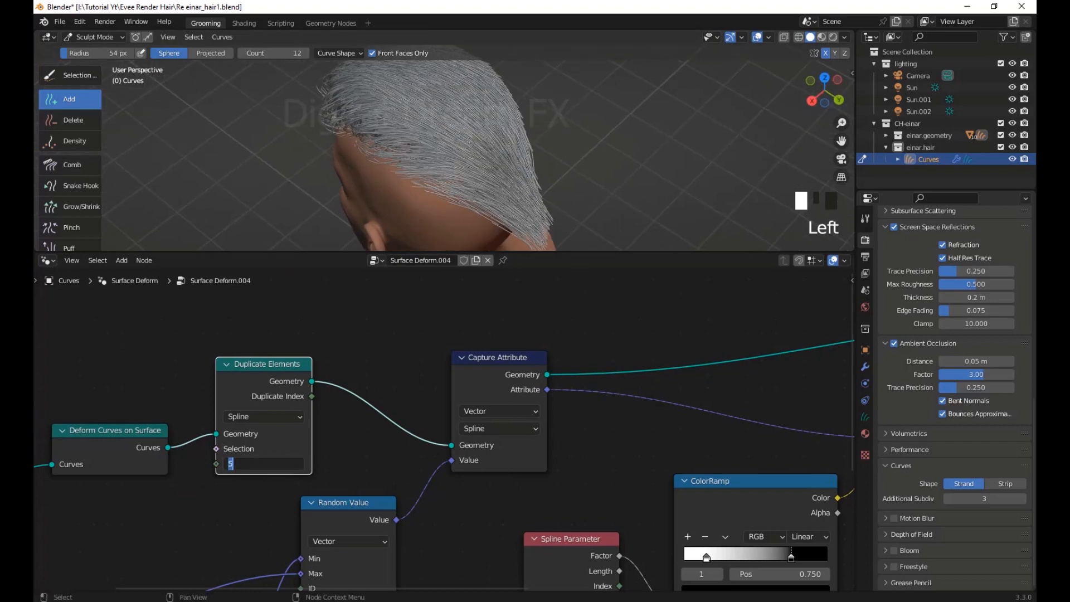
text(1)
key(Return)
middle_drag(464, 159, 482, 171)
scroll(490, 157, up, 2)
click(255, 463)
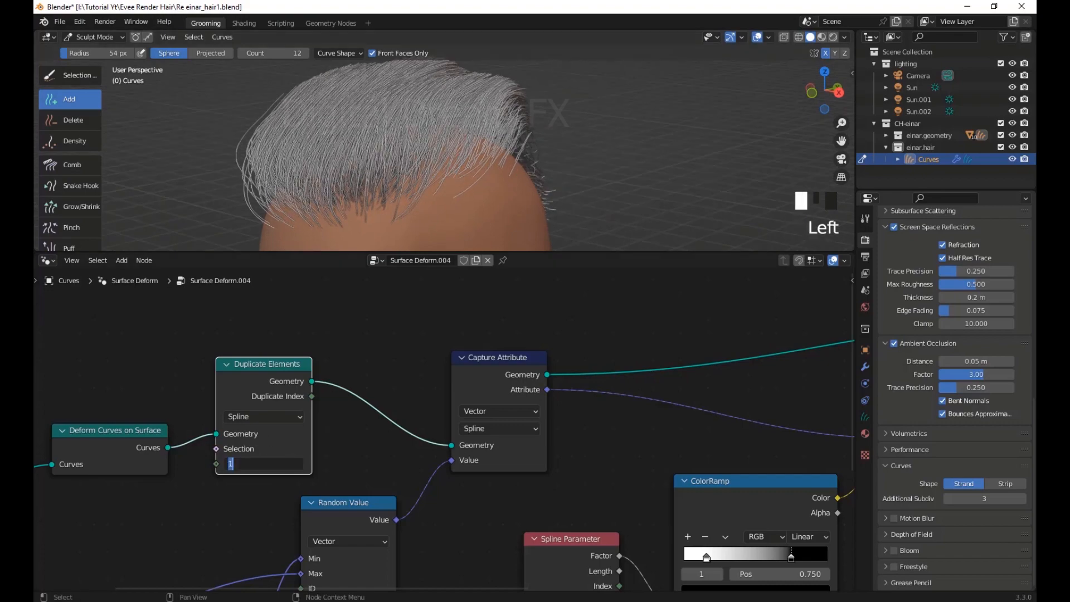
key(Return)
mouse_move(374, 234)
middle_down()
mouse_move(405, 194)
mouse_move(536, 145)
mouse_move(379, 223)
middle_up()
click(259, 463)
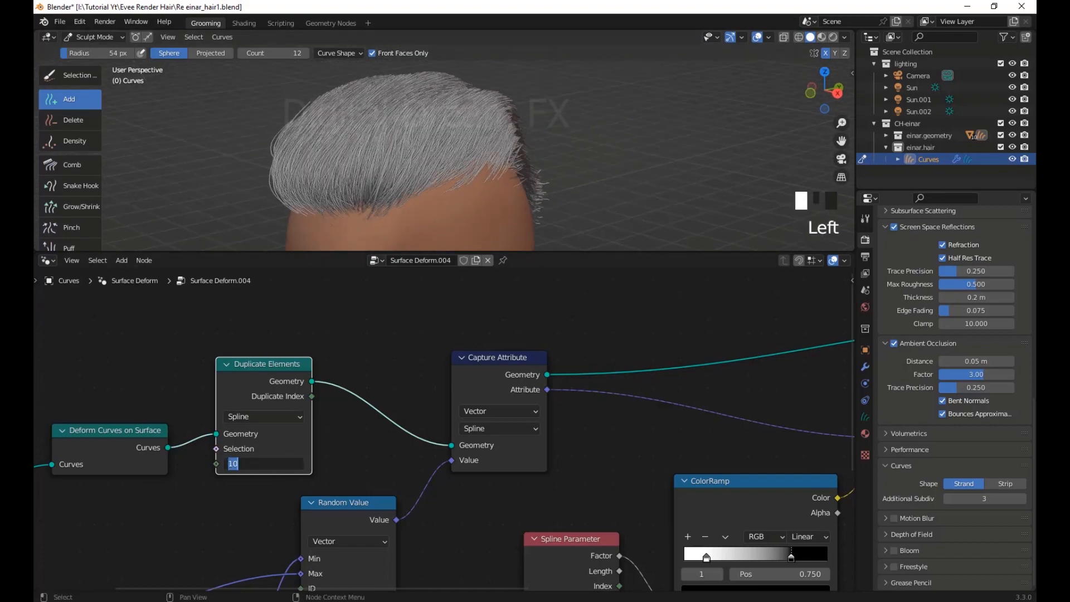
text(3)
key(Return)
scroll(497, 143, down, 2)
middle_drag(496, 143, 490, 150)
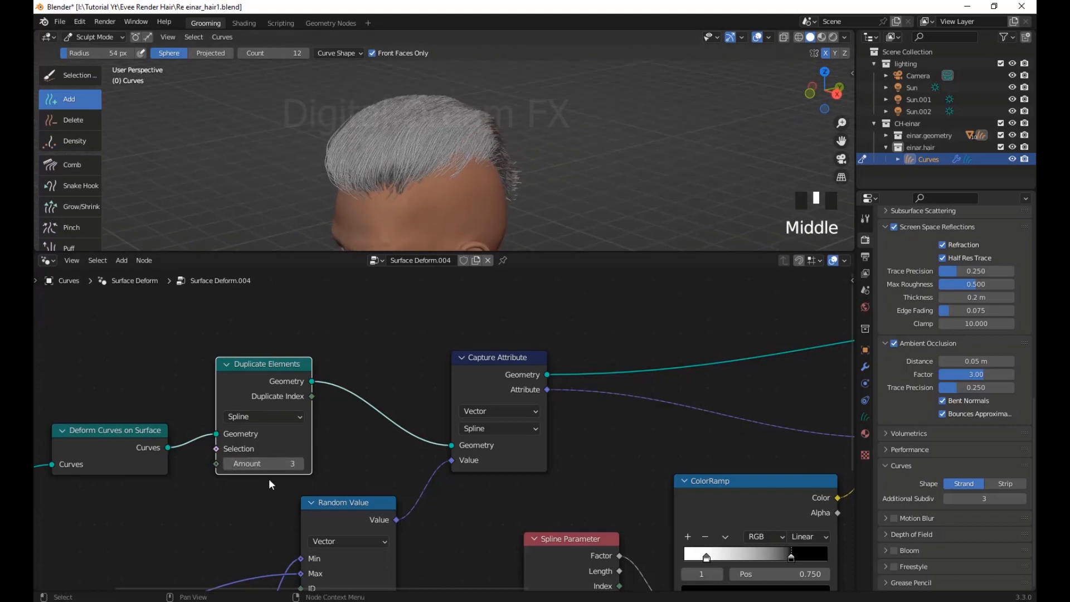
Re-enter the amount on the Duplicate Elements node and check the hair
click(260, 463)
key(Return)
middle_drag(580, 151, 518, 186)
Examine the hair from the front, side and hairline, along with the node chain up to the Group Output
middle_drag(556, 298, 521, 321)
middle_drag(585, 95, 574, 234)
shift+middle_drag(581, 297, 449, 313)
scroll(623, 482, up, 2)
scroll(622, 483, down, 2)
shift+middle_drag(666, 425, 668, 460)
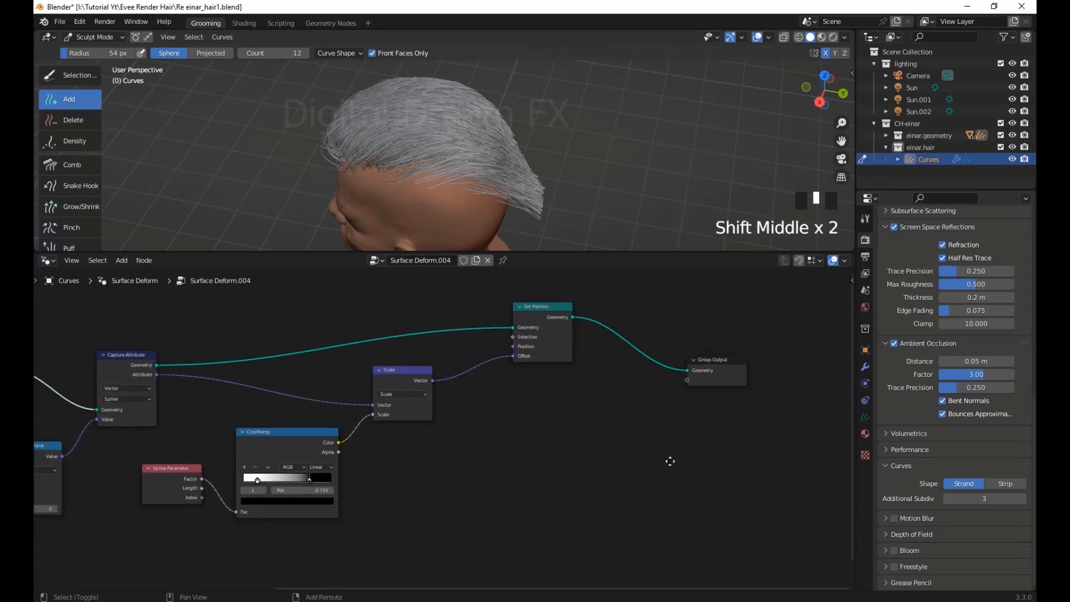
shift+middle_drag(428, 485, 450, 484)
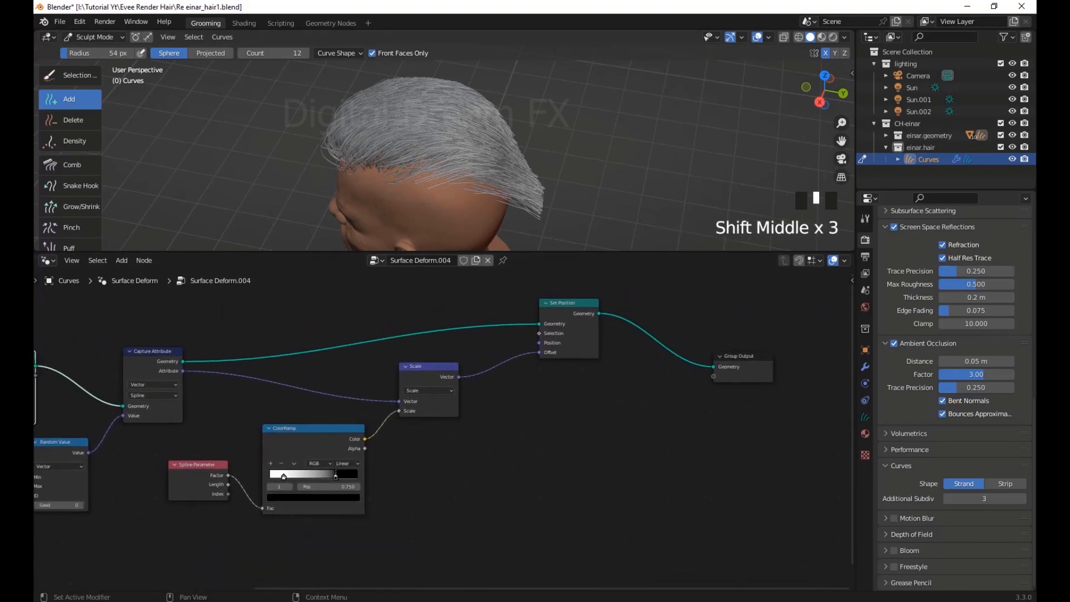
middle_drag(575, 155, 524, 95)
scroll(503, 153, up, 4)
middle_drag(504, 153, 610, 161)
scroll(602, 169, up, 2)
middle_drag(552, 145, 591, 206)
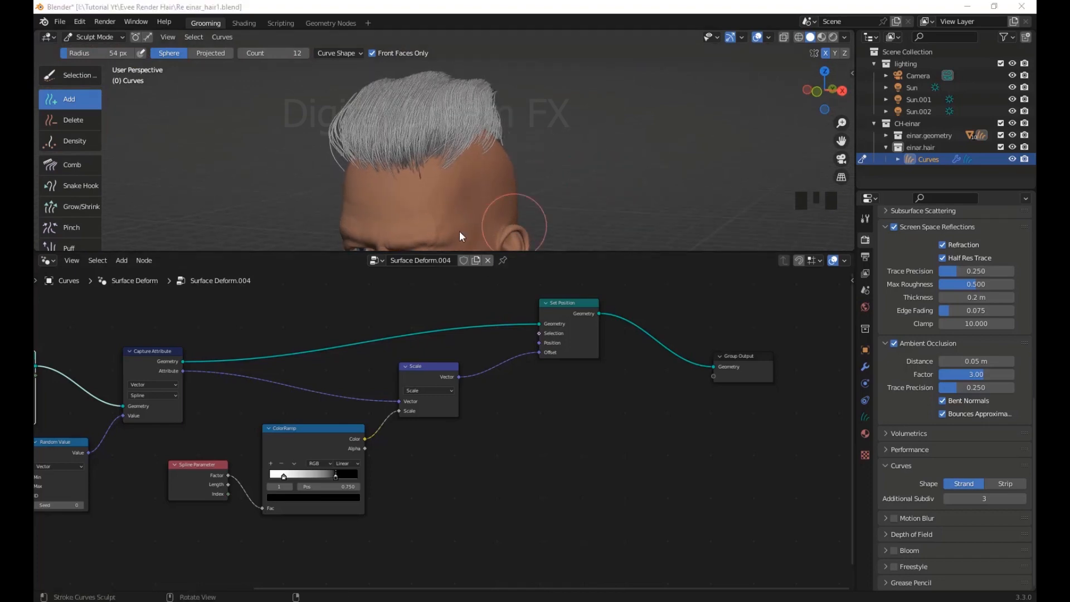
mouse_move(459, 231)
middle_down()
mouse_move(609, 145)
mouse_move(580, 151)
middle_up()
scroll(610, 144, up, 2)
Switch from Sculpt Mode to Object Mode and select the hair curves to inspect the hairline
click(94, 37)
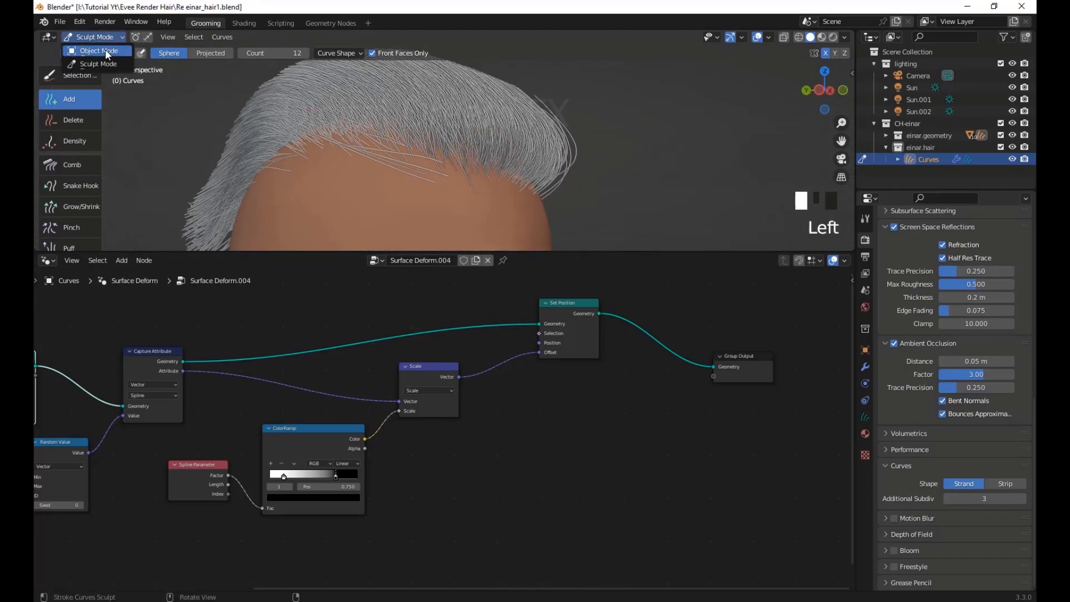
click(106, 51)
click(607, 166)
scroll(696, 184, up, 1)
middle_drag(696, 184, 605, 142)
scroll(671, 181, up, 2)
middle_drag(670, 181, 382, 165)
scroll(473, 175, down, 2)
middle_drag(473, 175, 445, 136)
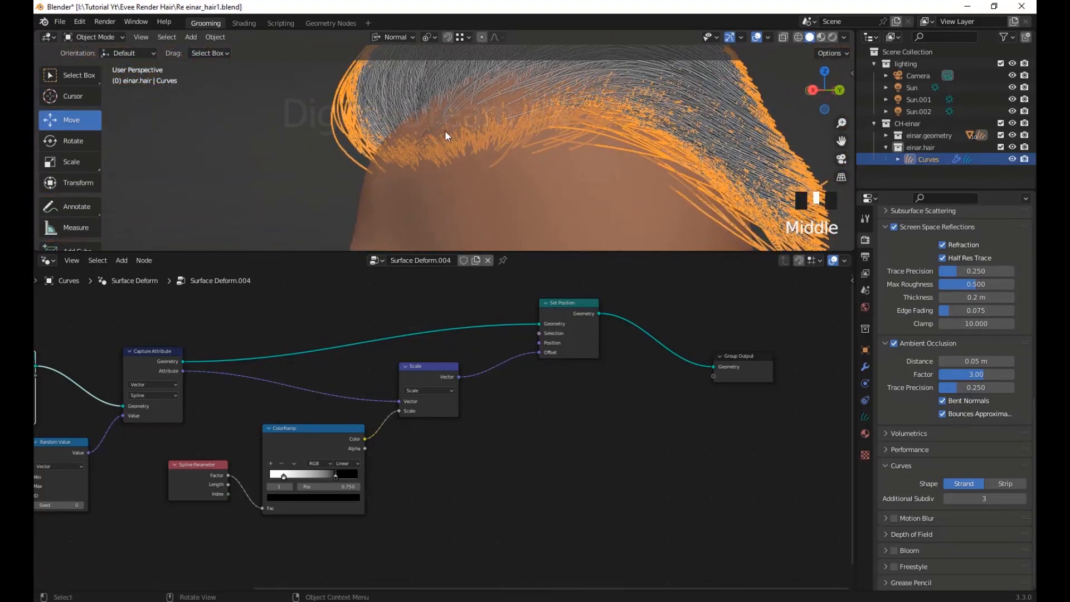
scroll(620, 170, down, 1)
middle_drag(620, 169, 552, 240)
Move the Group Output node farther from the Set Position node to make room between them
shift+middle_drag(466, 408, 315, 444)
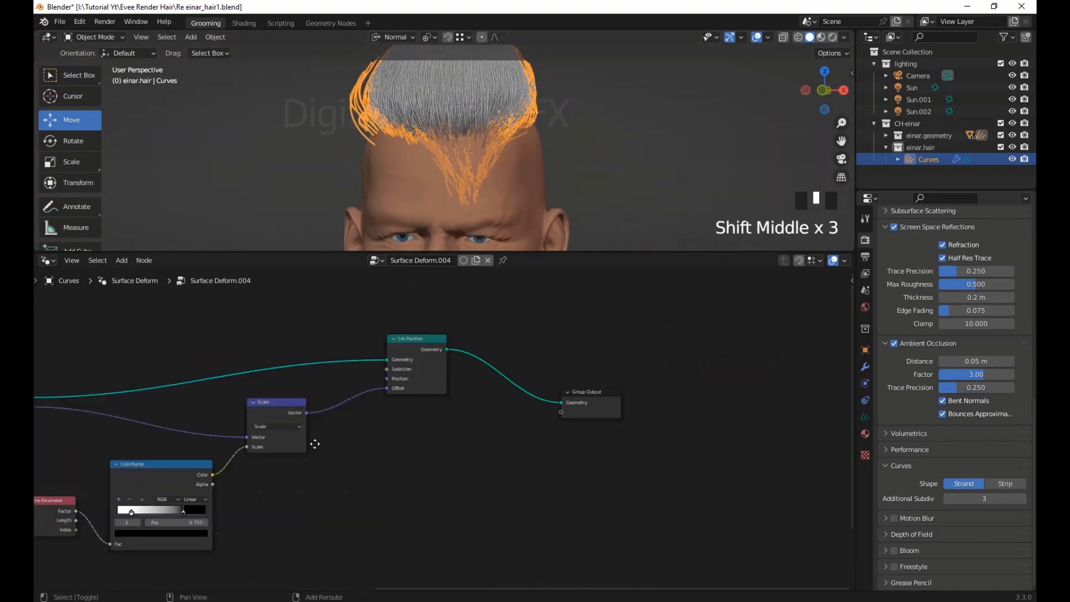
scroll(416, 473, up, 6)
shift+middle_drag(416, 472, 452, 481)
drag(485, 413, 728, 331)
shift+middle_drag(327, 472, 523, 454)
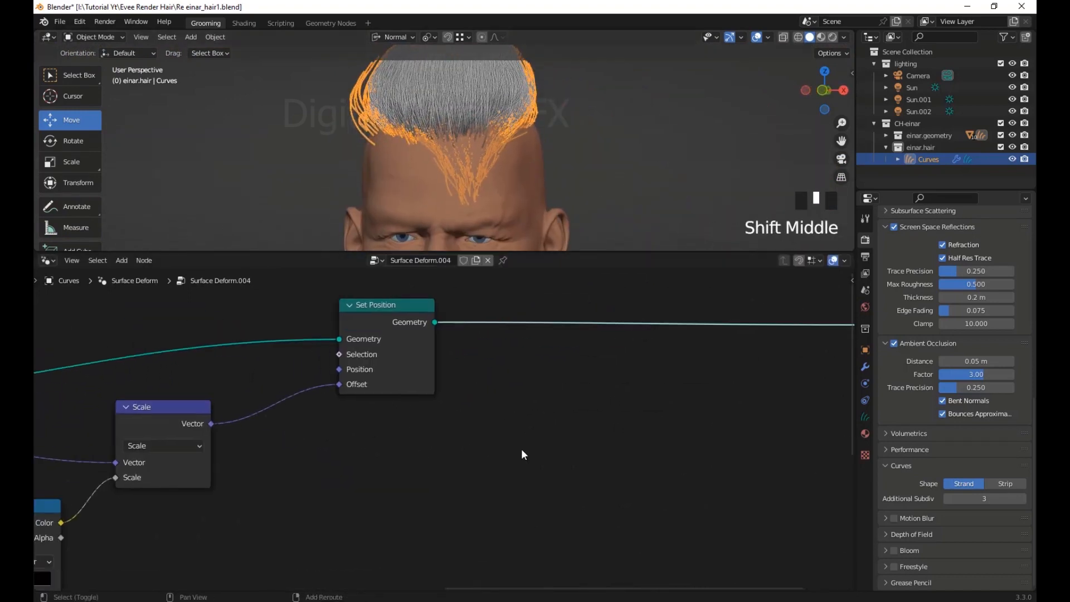
Duplicate the Set Position node and insert the copy on the link between Set Position and Group Output
shift+middle_drag(387, 324, 144, 392)
click(139, 385)
key(shift+d)
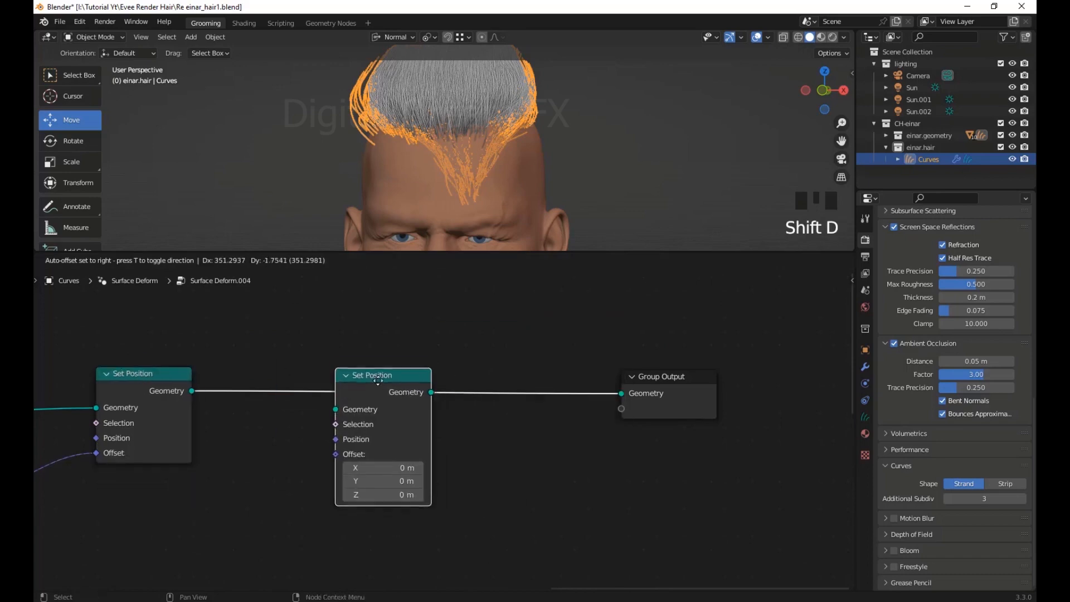
click(377, 379)
shift+middle_drag(545, 459, 550, 460)
scroll(597, 145, down, 2)
scroll(449, 175, up, 2)
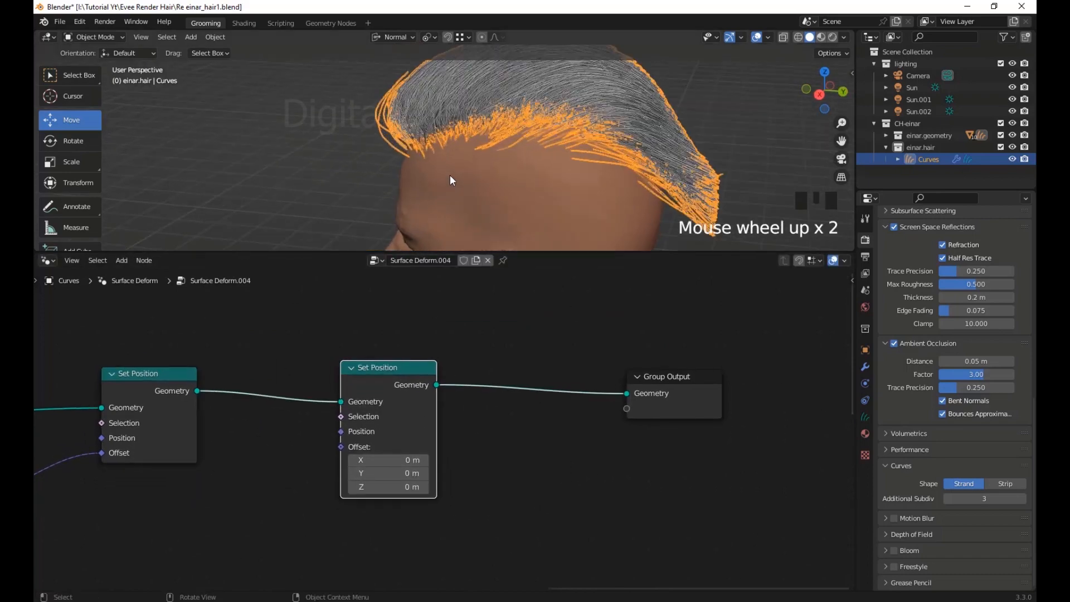
Enlarge the 3D viewport to show the head in profile and select the head mesh
middle_drag(450, 175, 517, 297)
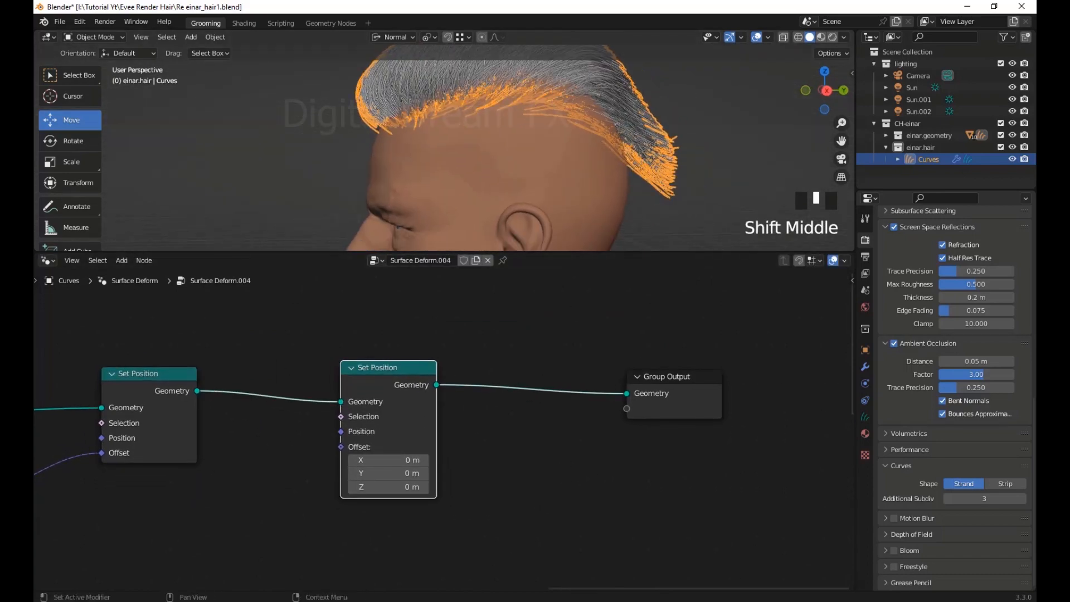
scroll(524, 448, down, 1)
shift+middle_drag(580, 430, 572, 441)
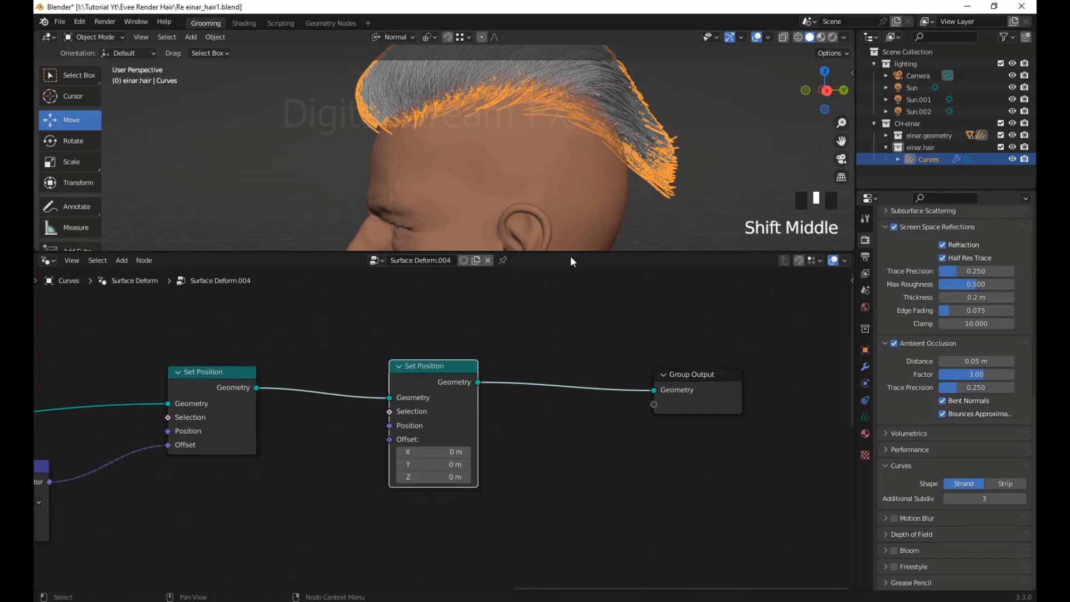
drag(570, 252, 571, 300)
middle_drag(574, 268, 580, 222)
click(557, 230)
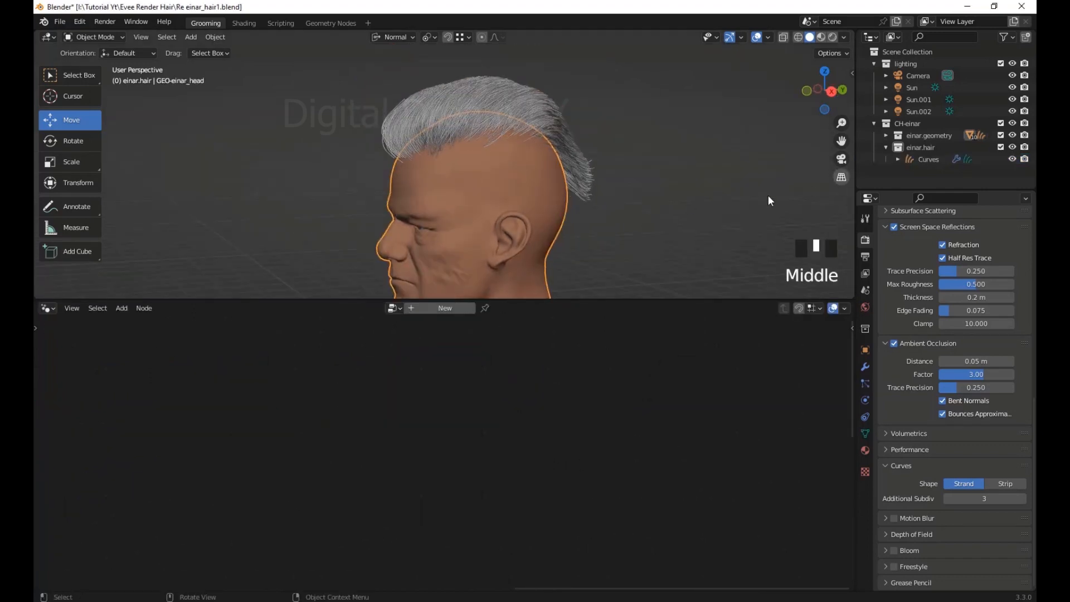
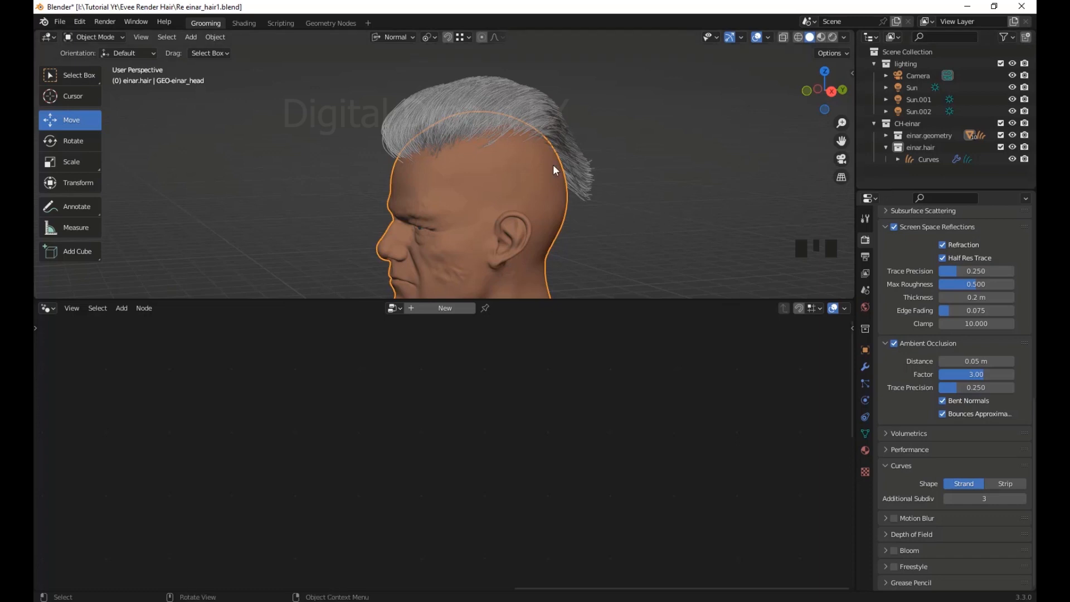
click(536, 110)
click(527, 239)
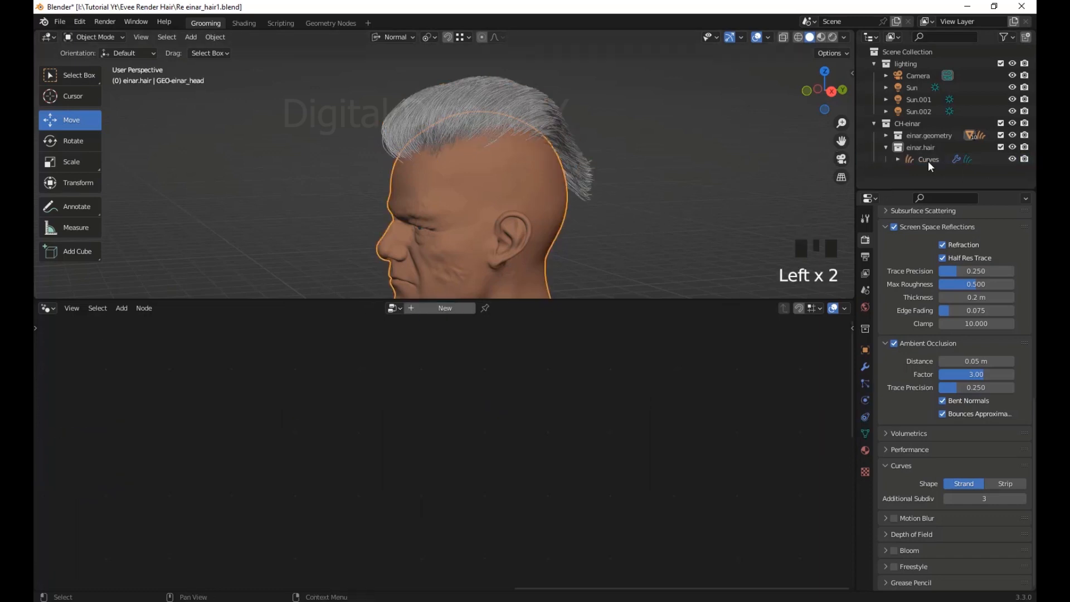
Enlarge the outliner and expand the einar.geometry collection
drag(881, 190, 892, 316)
scroll(932, 191, up, 6)
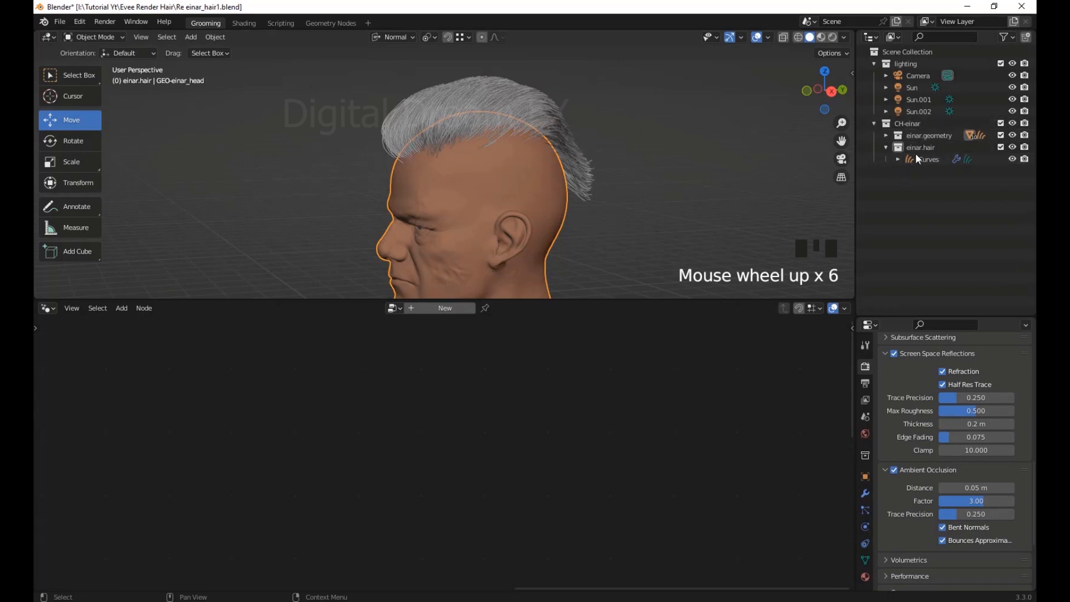
click(886, 135)
Toggle the visibility of GEO-einar_head off and on to identify the head object
click(1011, 158)
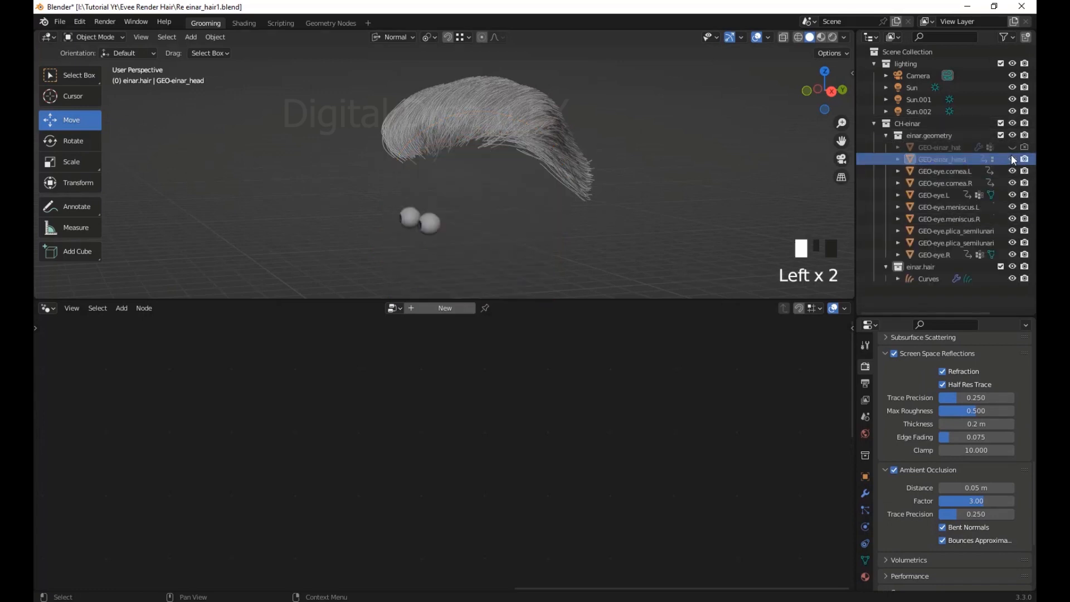
click(1011, 158)
click(1011, 159)
click(1011, 159)
click(1011, 159)
click(1011, 158)
click(1011, 158)
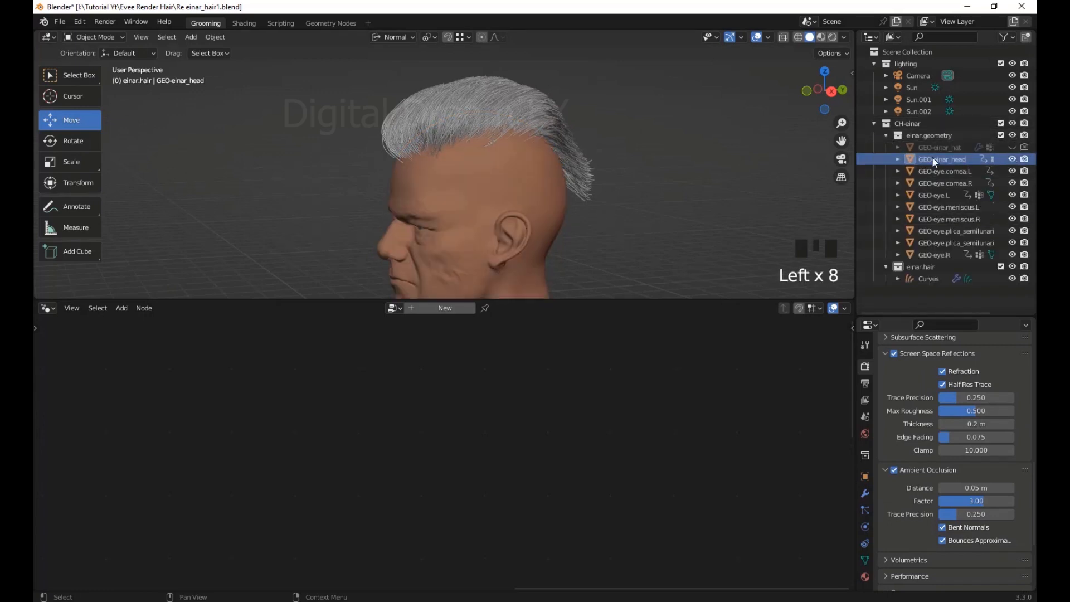
Select the hair curves and bring GEO-einar_head into their node tree as an Object Info node
click(567, 135)
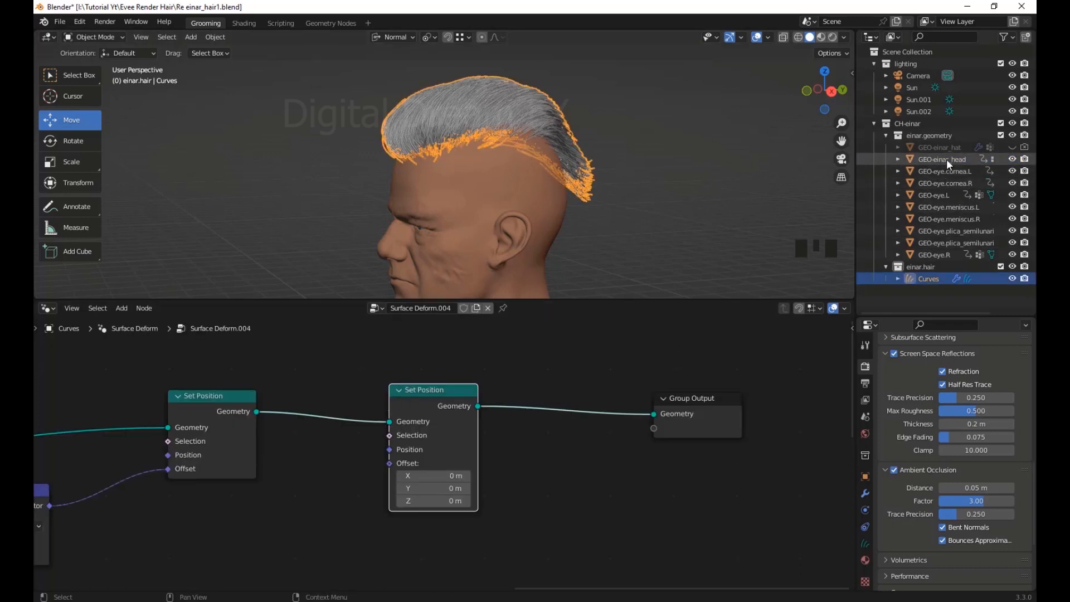
drag(946, 158, 240, 557)
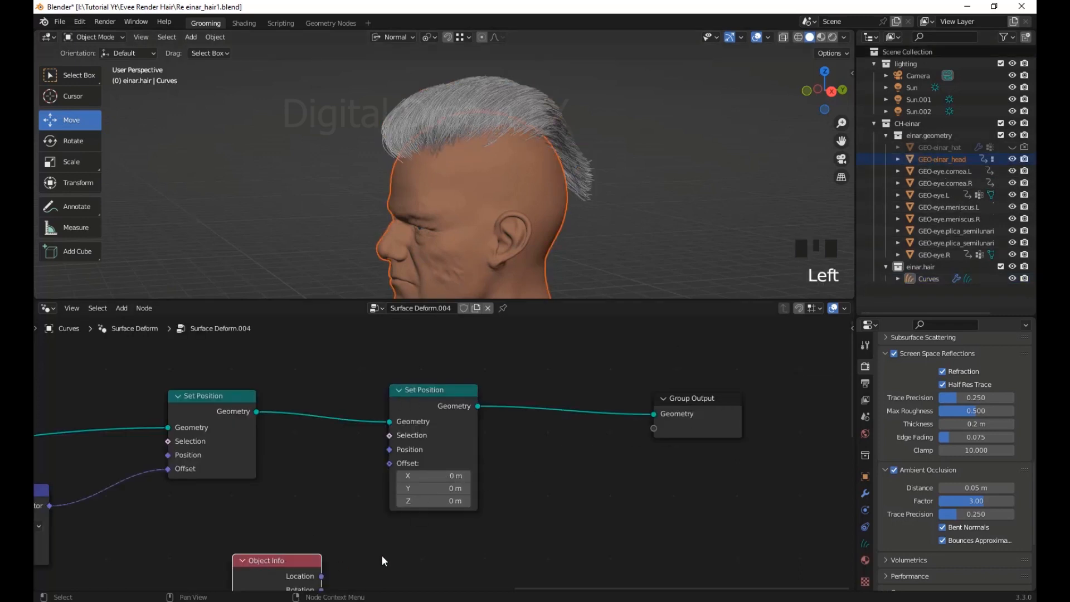
shift+middle_drag(564, 500, 670, 431)
scroll(633, 452, down, 1)
Widen the Object Info node to show the full object name, reposition it and set it to Relative
click(340, 568)
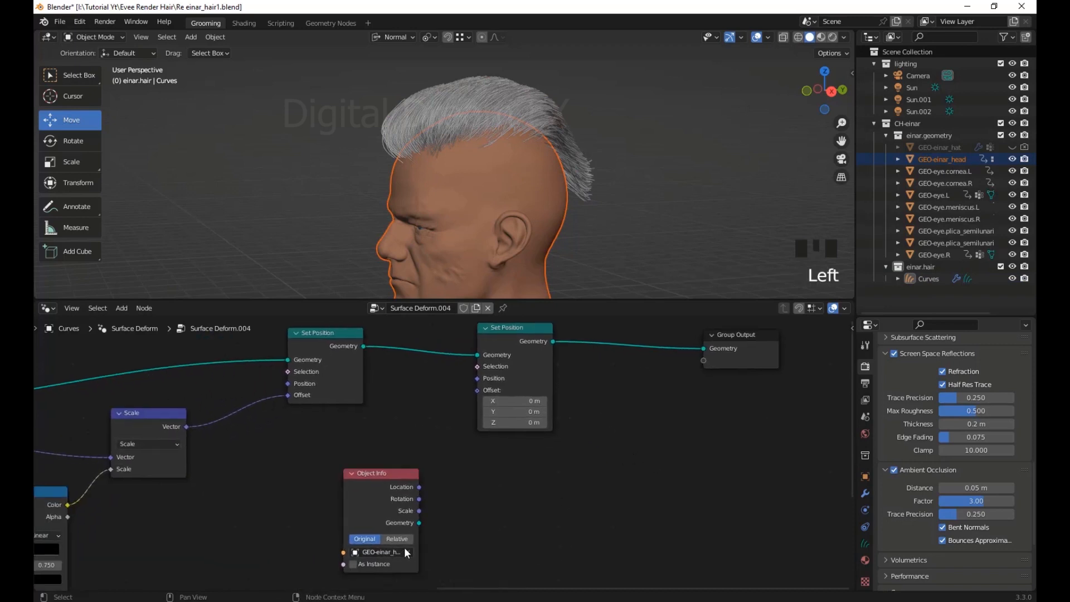
drag(417, 551, 500, 551)
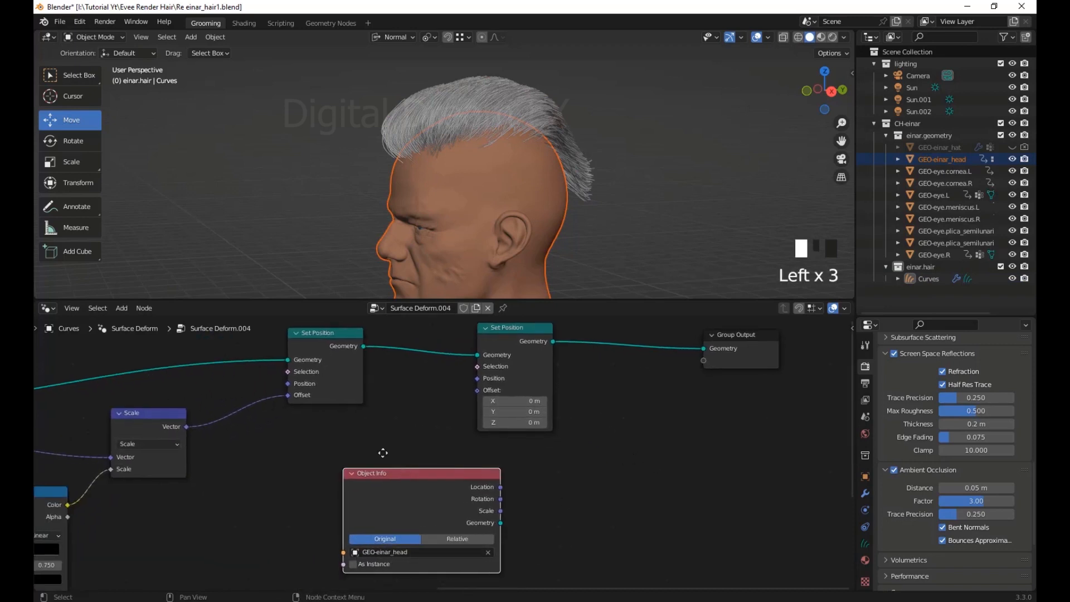
drag(383, 452, 348, 427)
shift+middle_drag(545, 505, 541, 501)
shift+middle_drag(541, 500, 540, 530)
click(403, 507)
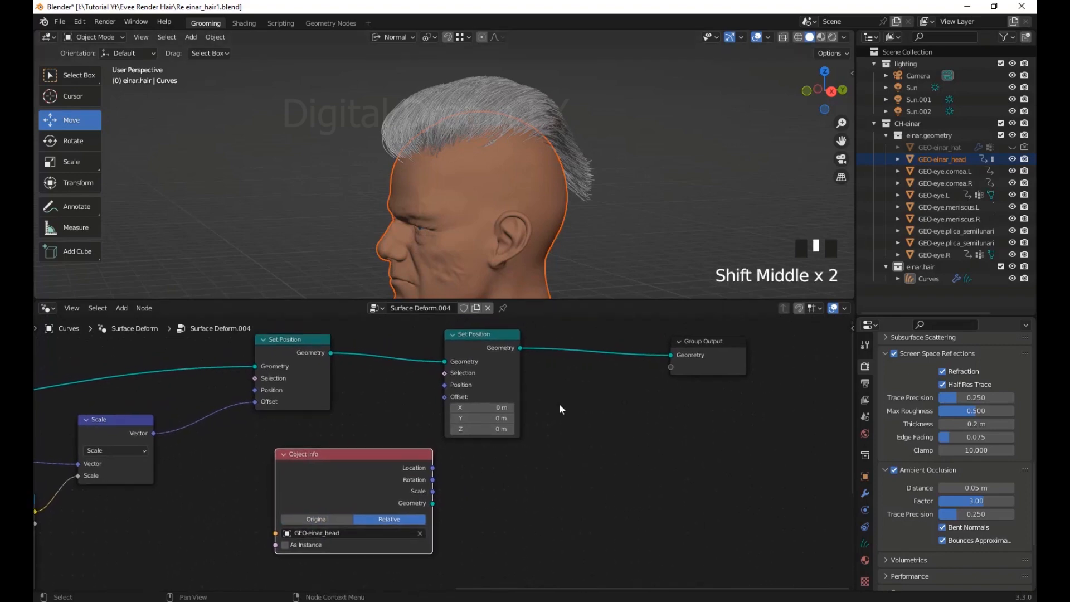
Move the second Set Position node closer to Group Output, and shift and narrow the Object Info node
drag(501, 344, 586, 343)
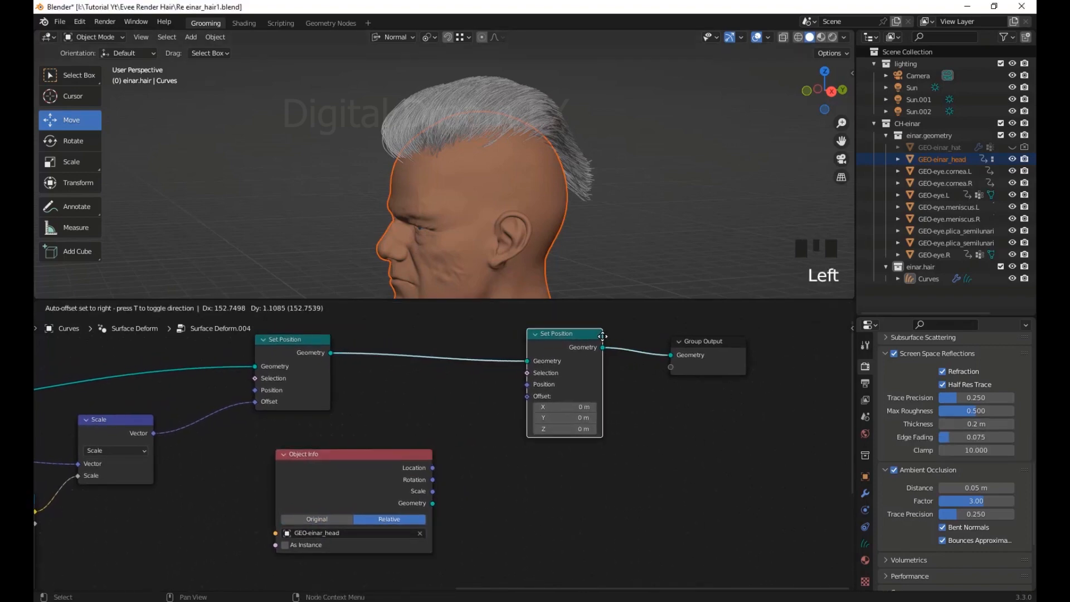
drag(368, 457, 293, 460)
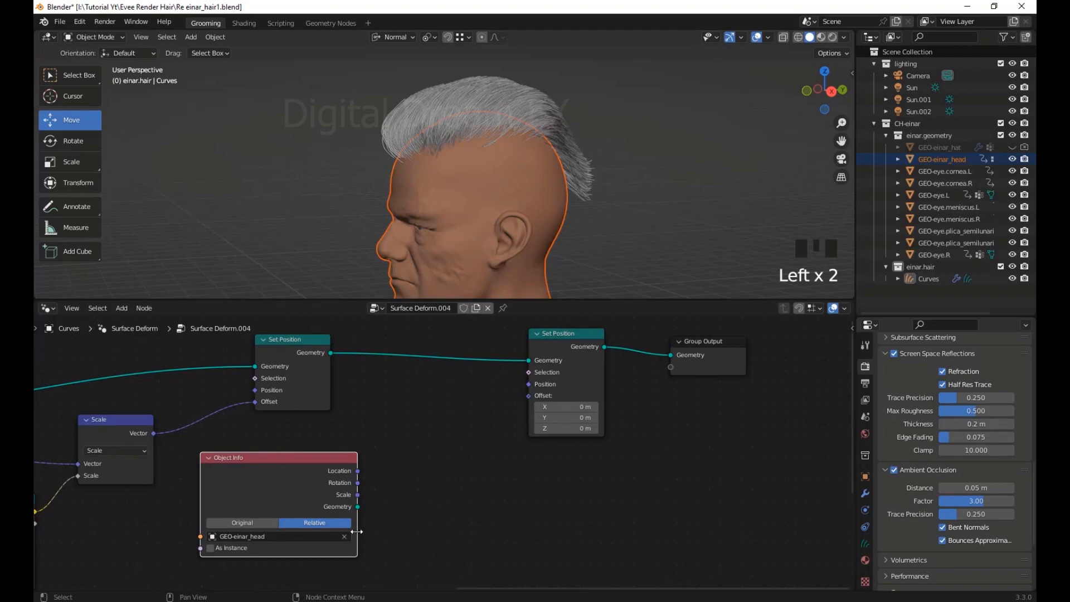
drag(354, 531, 299, 531)
mouse_move(424, 518)
shift+middle_down()
mouse_move(420, 542)
mouse_move(432, 535)
mouse_move(419, 533)
shift+middle_up()
Add a Geometry Proximity node between the Object Info node and the second Set Position node
key(shift+a)
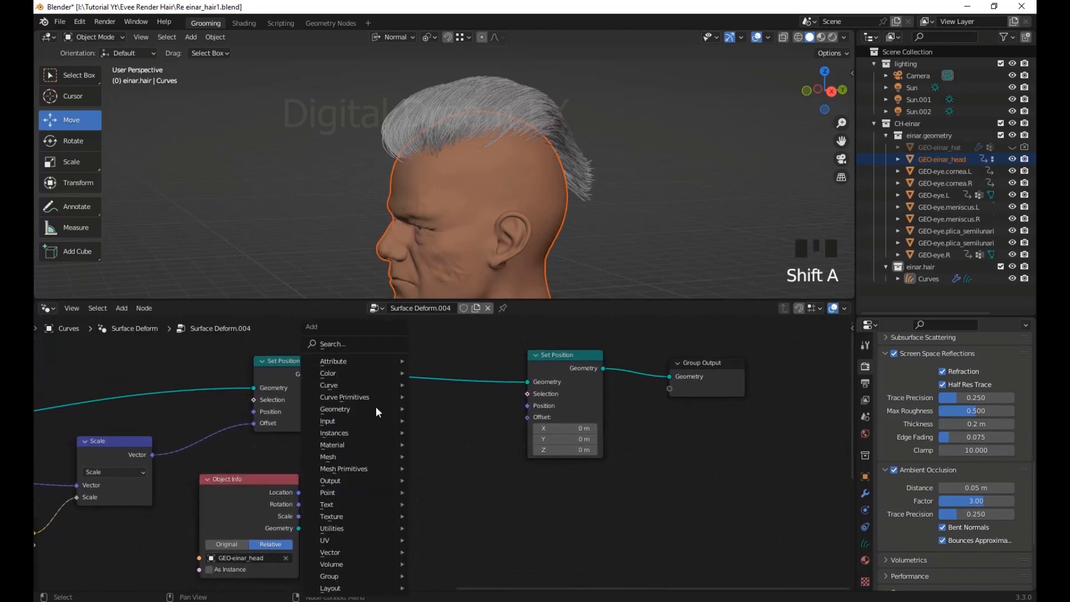
mouse_move(369, 411)
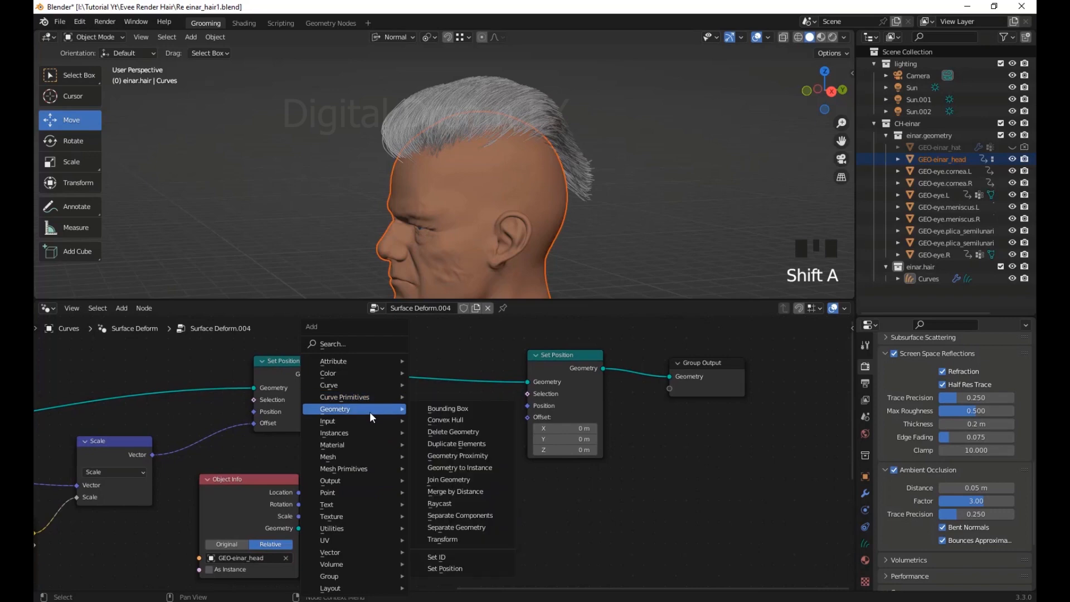
click(493, 455)
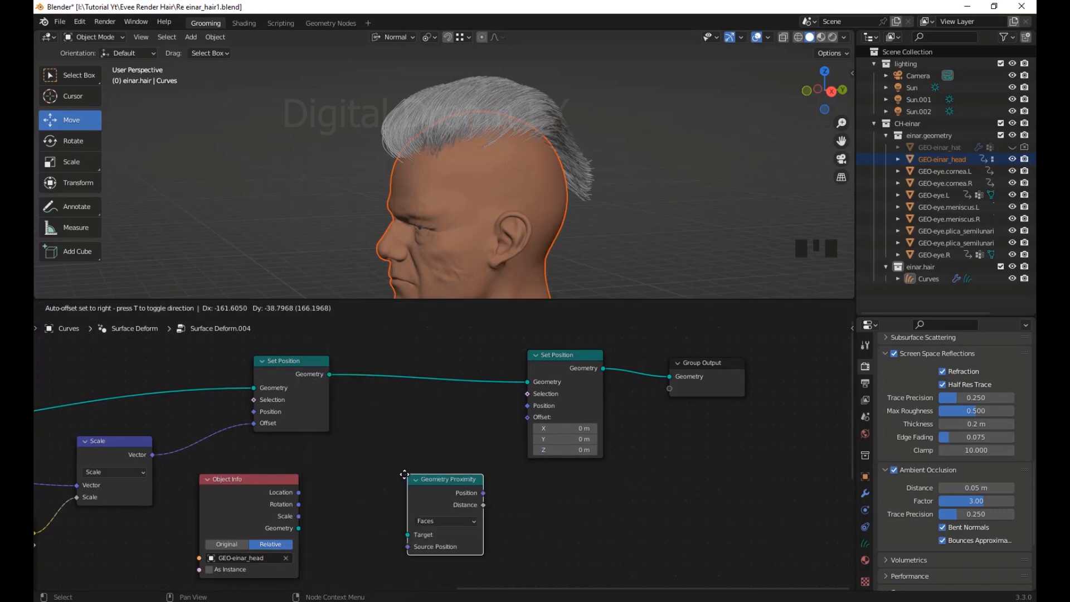
click(452, 477)
click(894, 353)
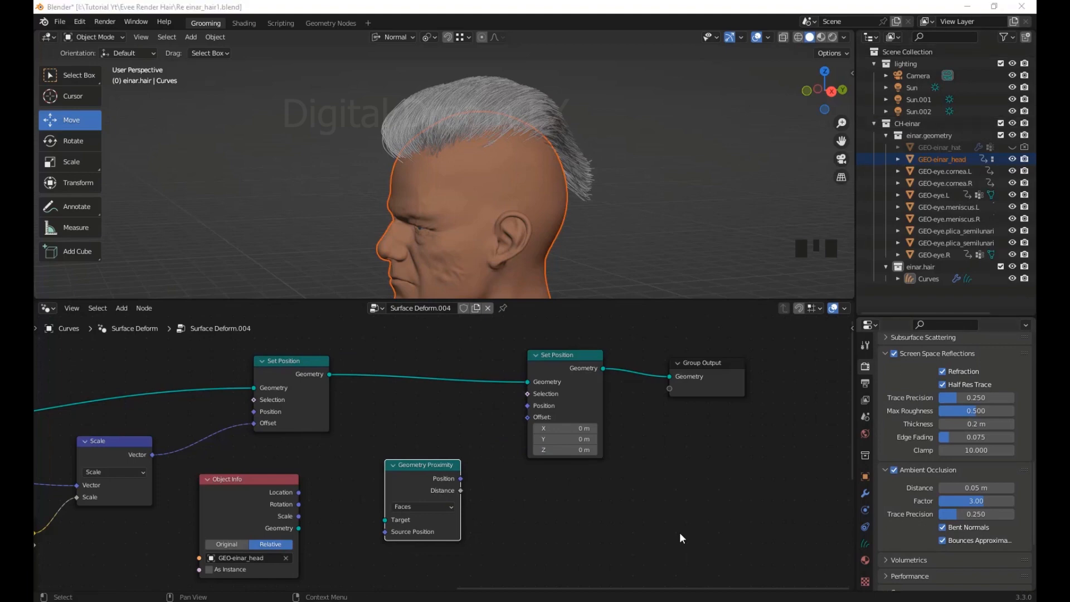
Connect Object Info's Geometry to Geometry Proximity's Target, and the proximity Position to the second Set Position's Position
middle_drag(292, 508, 397, 454)
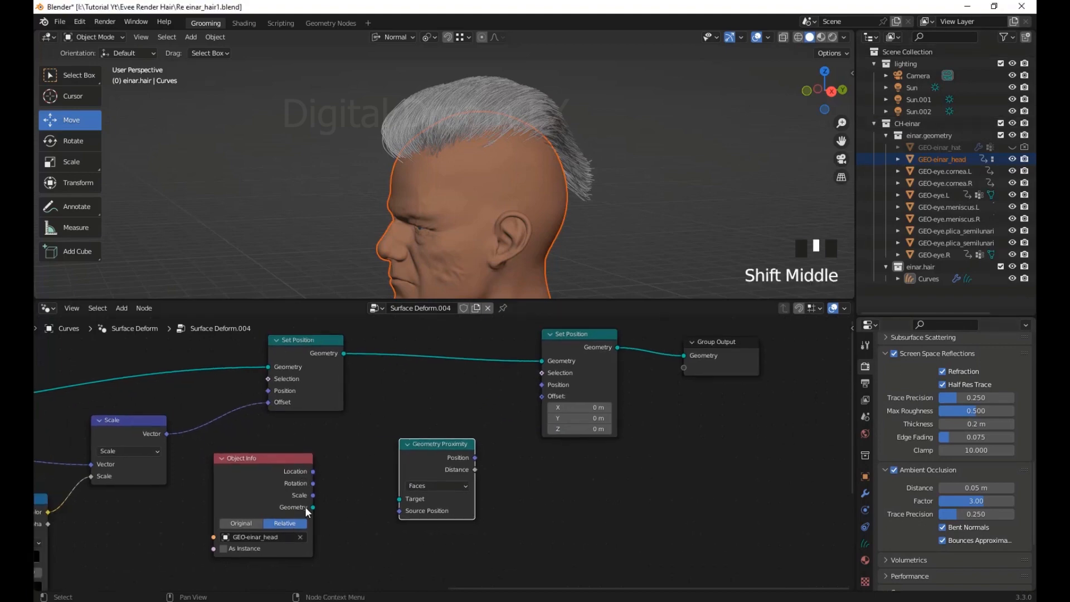
drag(312, 505, 399, 499)
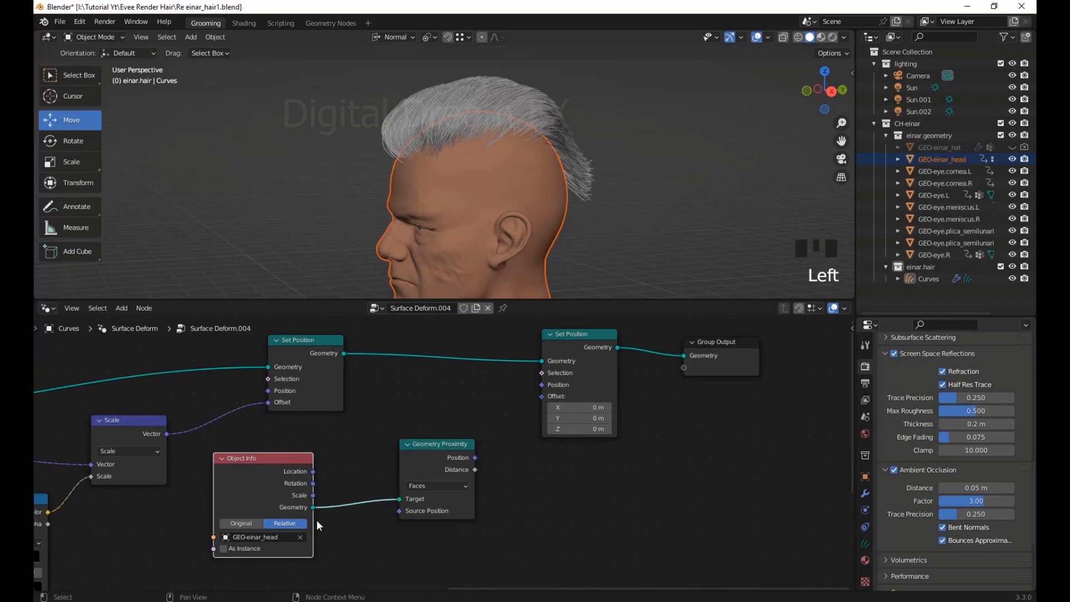
drag(475, 456, 579, 395)
Examine how the hair curves lie on the scalp from the front, side, back and above
middle_drag(553, 233, 663, 222)
scroll(556, 198, up, 5)
middle_drag(557, 199, 184, 218)
shift+middle_drag(501, 237, 527, 230)
scroll(527, 230, down, 1)
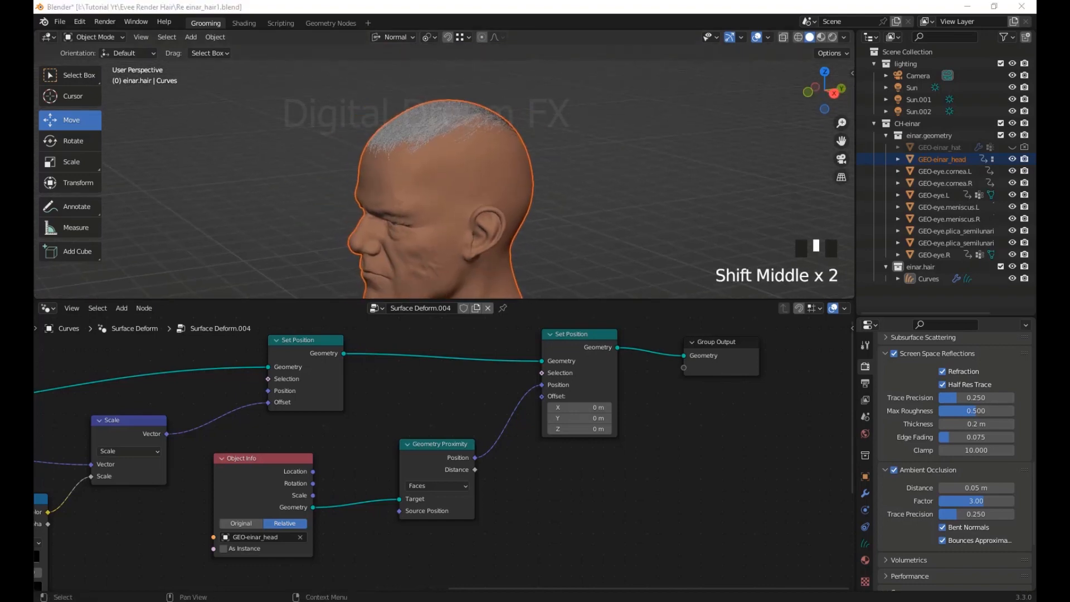
middle_drag(498, 132, 511, 212)
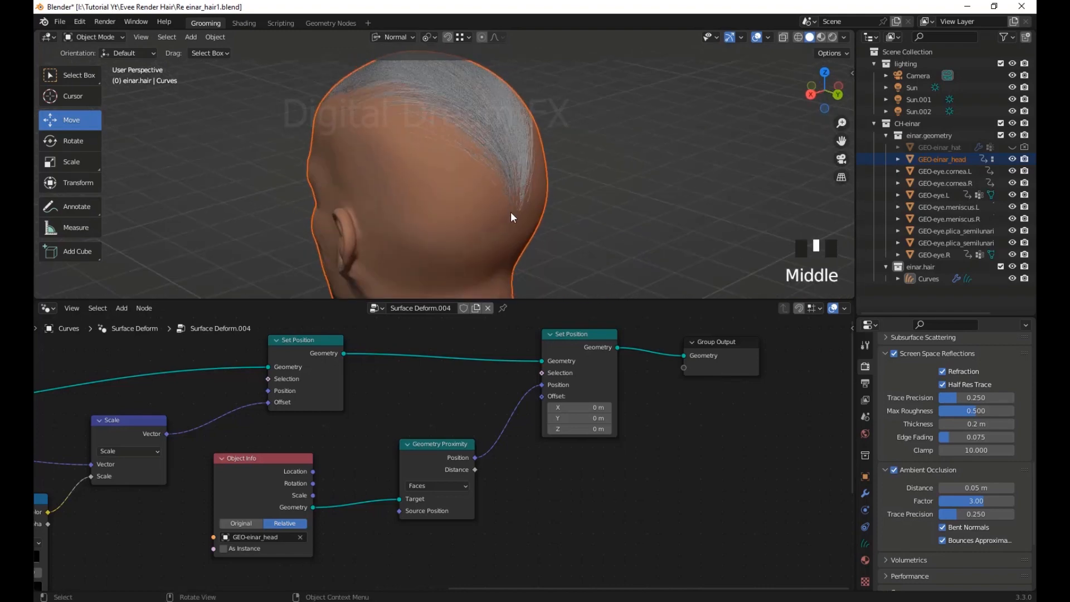
middle_drag(380, 149, 395, 84)
middle_drag(422, 143, 370, 191)
scroll(454, 212, down, 2)
mouse_move(454, 212)
shift+middle_down()
mouse_move(471, 214)
mouse_move(451, 209)
shift+middle_up()
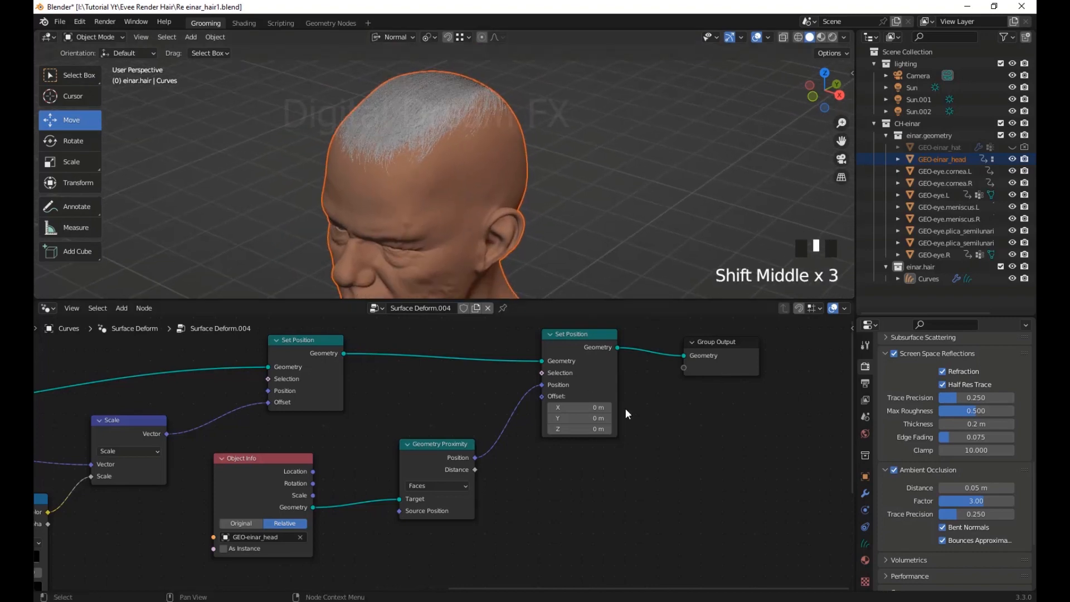
Add an Endpoint Selection node above the link between the two Set Position nodes
shift+middle_drag(597, 433, 443, 406)
click(443, 406)
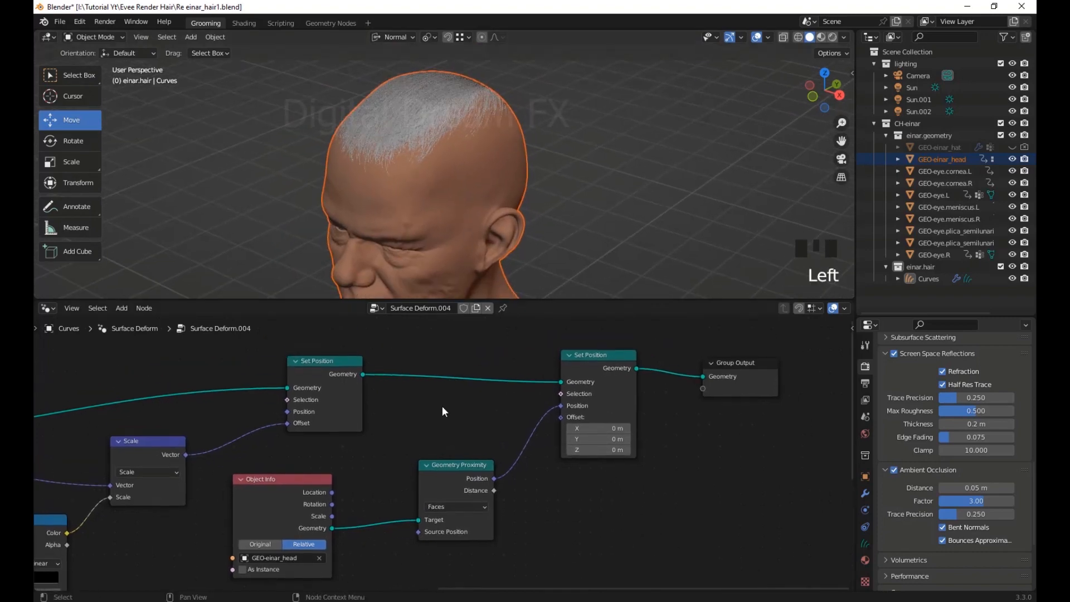
key(shift+a)
mouse_move(413, 384)
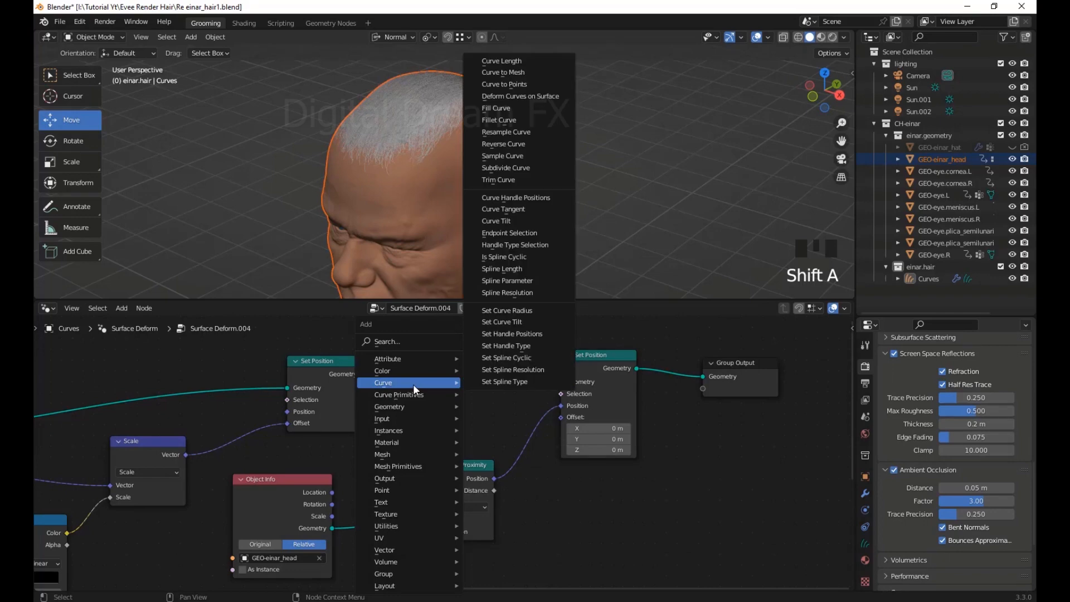
click(532, 234)
click(462, 390)
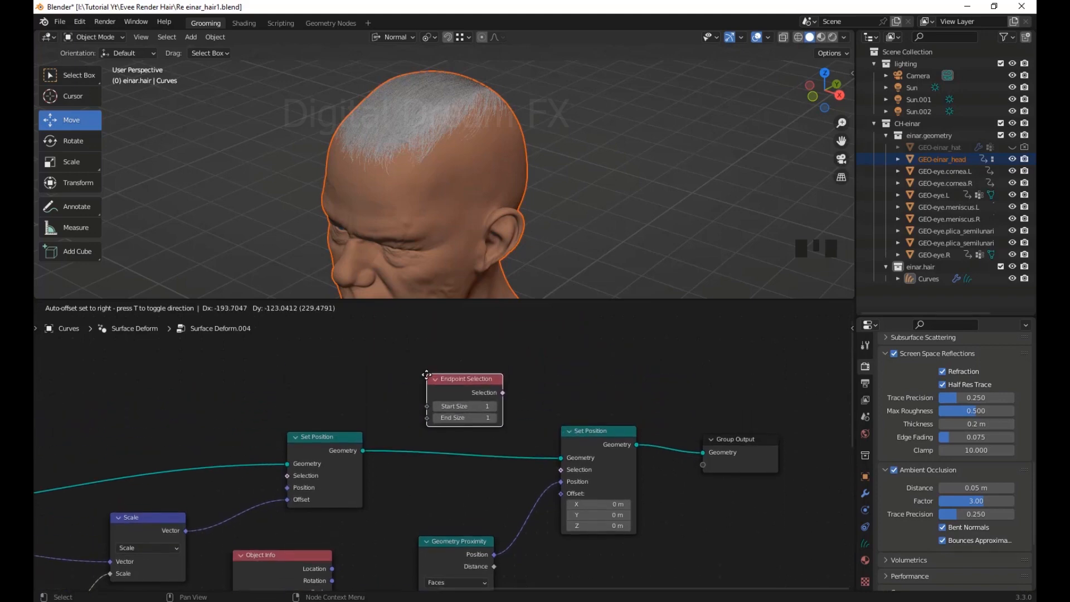
Connect Endpoint Selection's Selection output to the Selection input of the second Set Position node
shift+middle_drag(576, 385, 546, 390)
shift+middle_drag(573, 363, 574, 363)
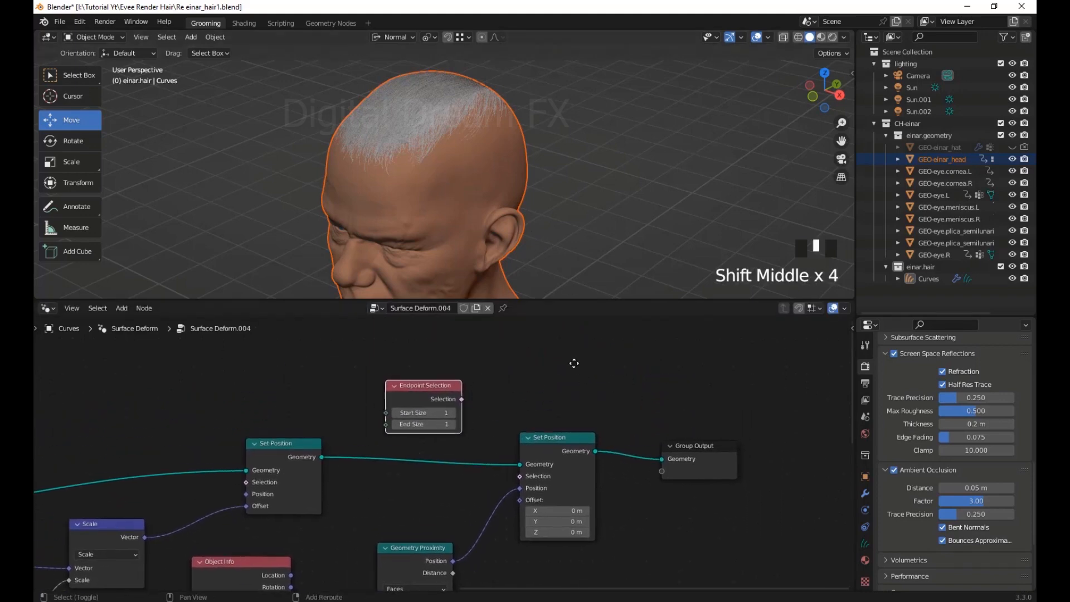
shift+middle_drag(525, 412, 498, 401)
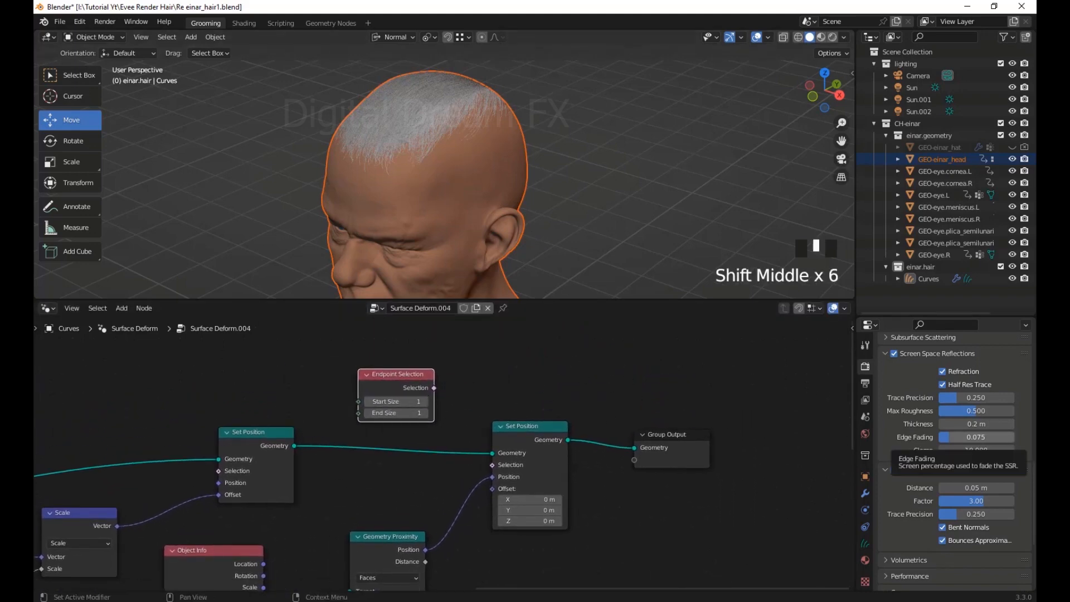
middle_drag(631, 353, 650, 359)
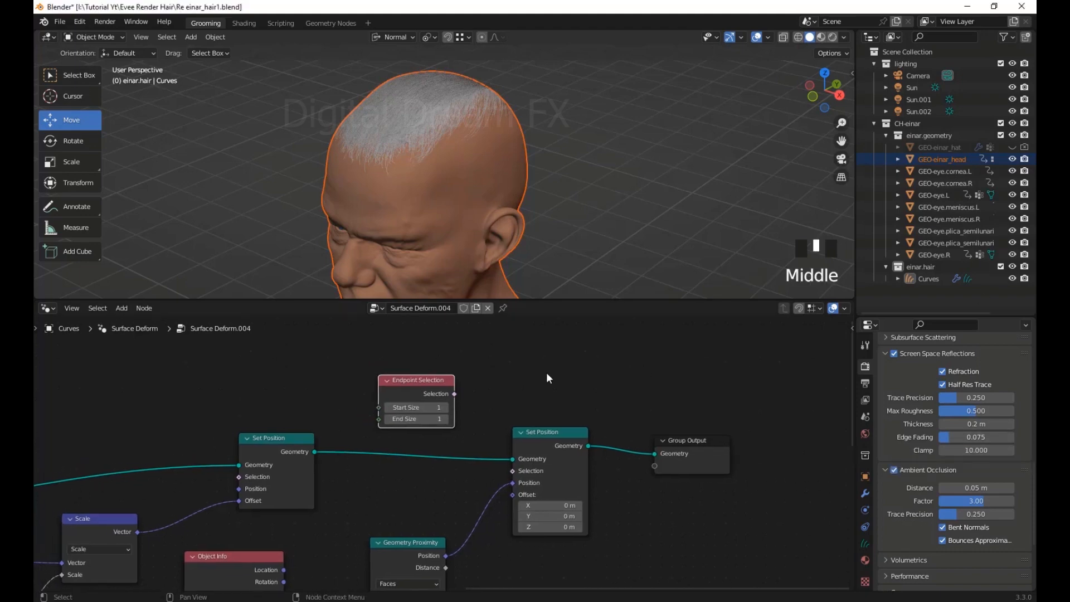
drag(419, 376, 512, 471)
shift+middle_drag(517, 404, 542, 452)
Move the hair curves about 2.1 m up and 1.1 m along Y to test which points attach to the head
middle_drag(568, 186, 485, 194)
scroll(523, 195, down, 2)
shift+middle_drag(545, 198, 537, 221)
scroll(530, 224, up, 1)
click(491, 158)
key(g)
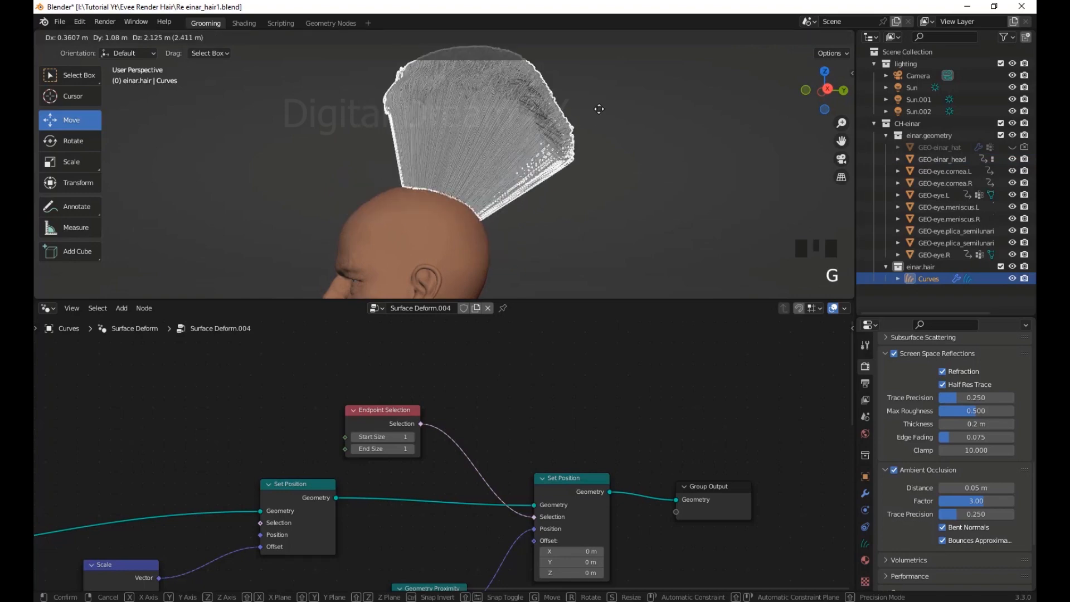
click(597, 107)
middle_drag(597, 107, 673, 249)
middle_drag(450, 209, 507, 260)
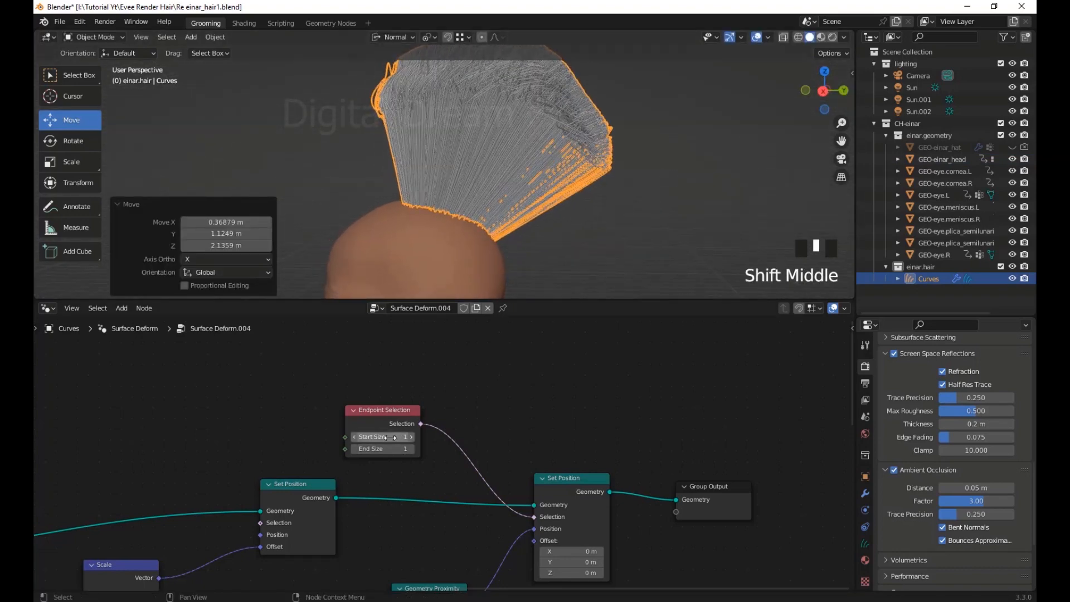
Set the Endpoint Selection node's Start Size to 0 and inspect the effect on the raised hair
click(397, 437)
text(0)
key(Return)
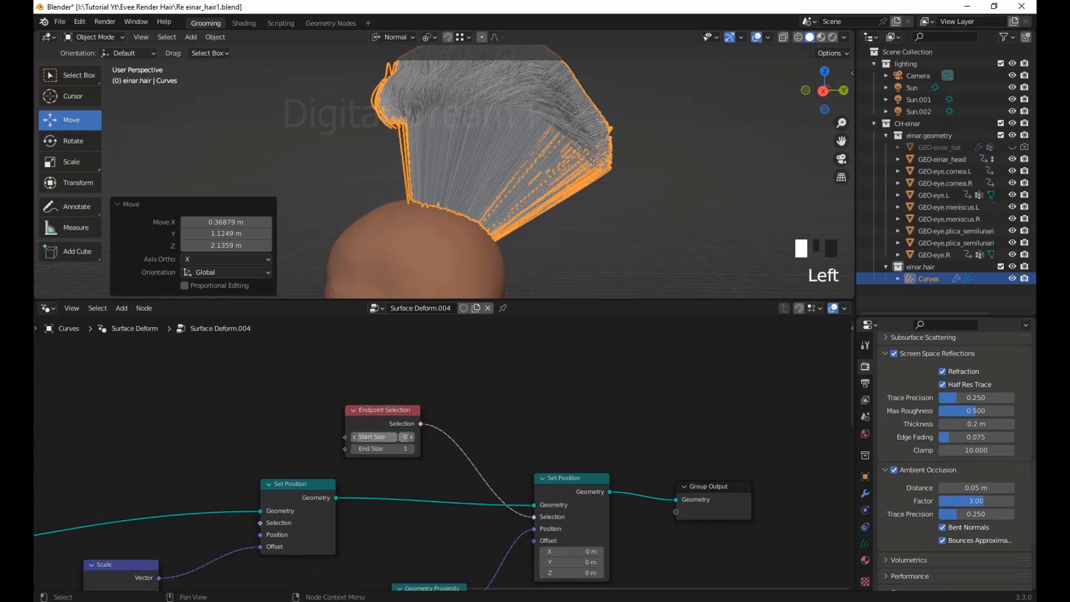
scroll(594, 199, down, 2)
middle_drag(594, 198, 579, 178)
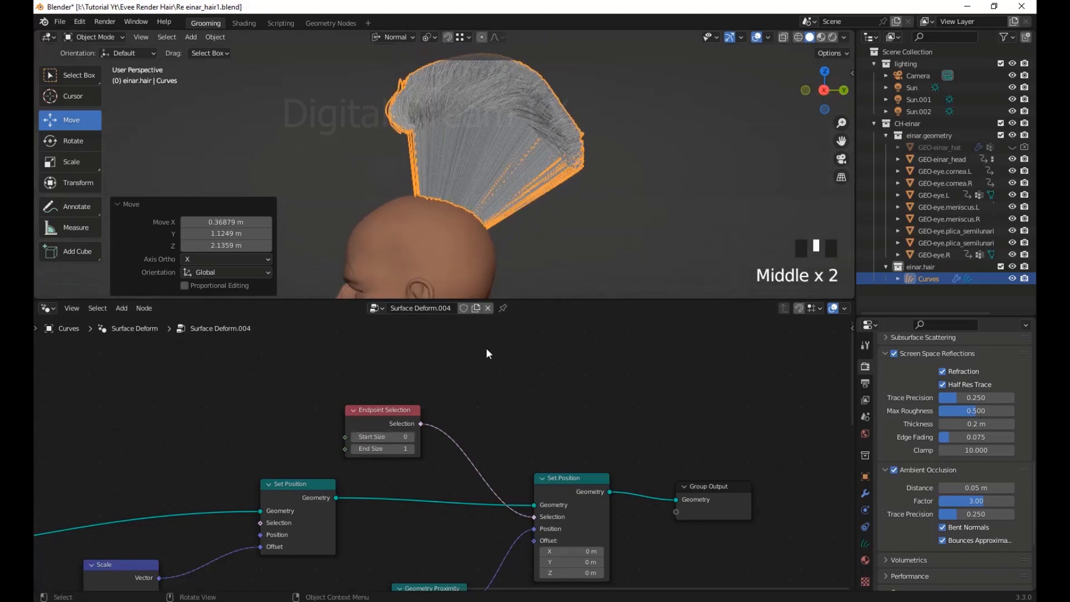
Set the Endpoint Selection node's Start Size to 1 and its End Size to 0
click(415, 437)
key(Return)
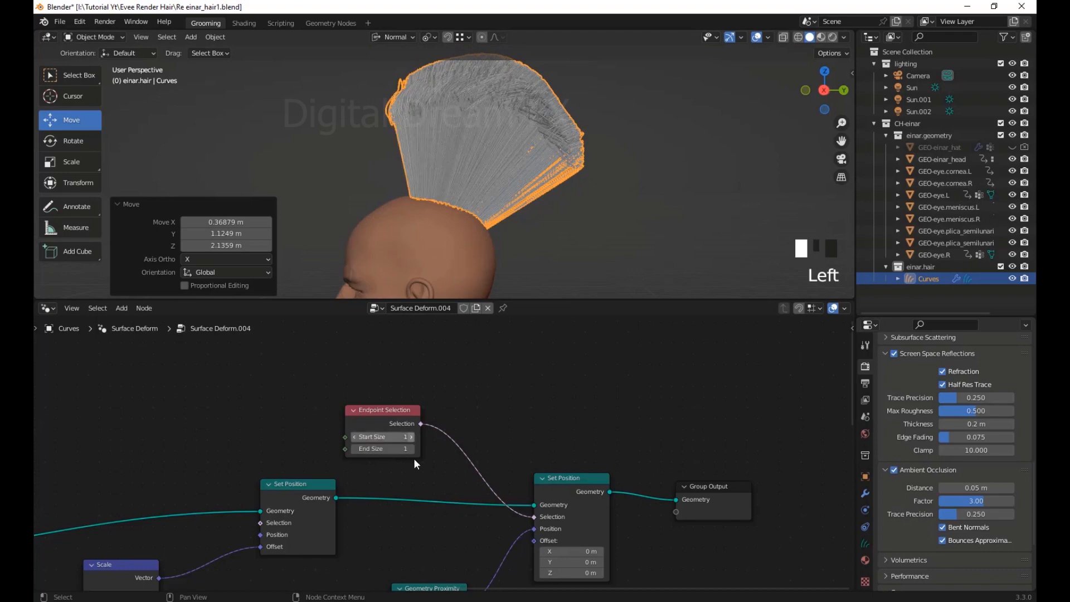
double_click(385, 450)
text(0)
key(Return)
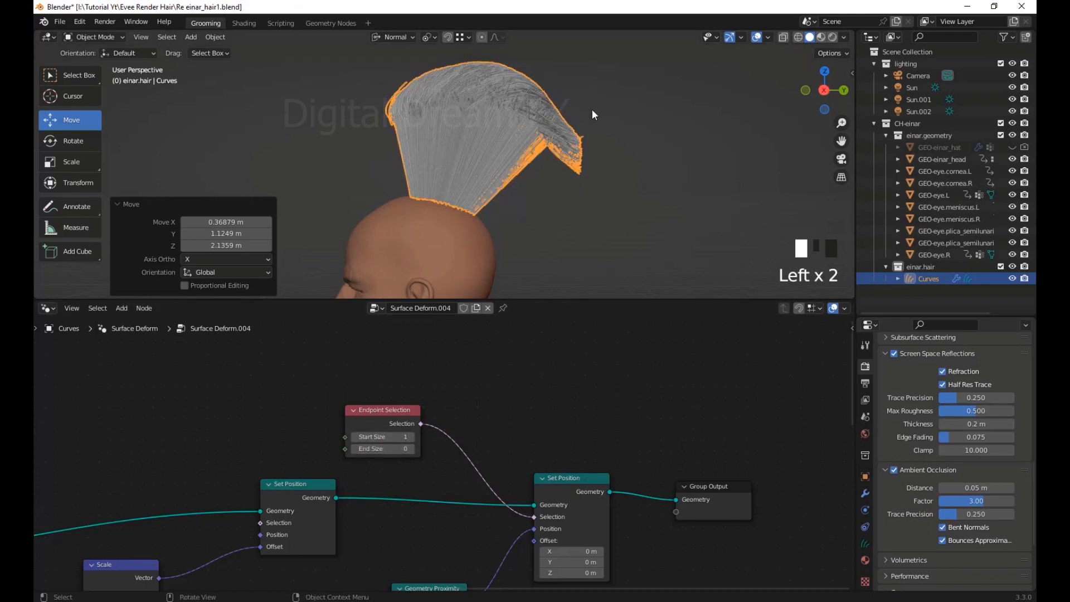
middle_drag(592, 112, 531, 187)
Undo the Endpoint Selection size changes and the move of the hair curves
key(ctrl+z)
key(ctrl+z)
key(ctrl+z)
key(ctrl+z)
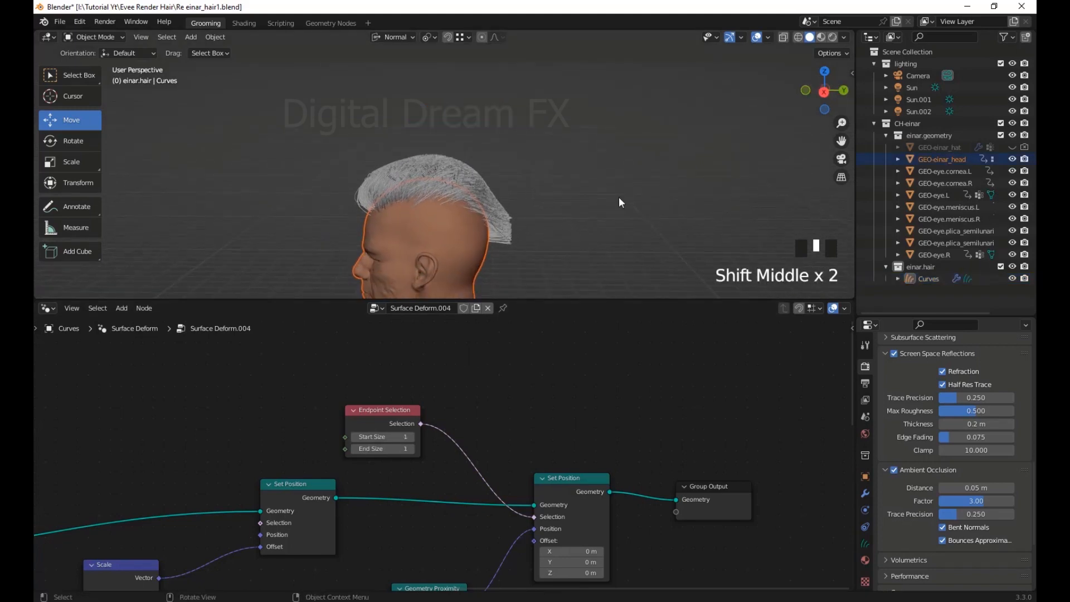
Set the Endpoint Selection node's End Size to 0, so that only strand start points are selected
scroll(602, 208, up, 2)
middle_drag(578, 217, 535, 223)
click(383, 449)
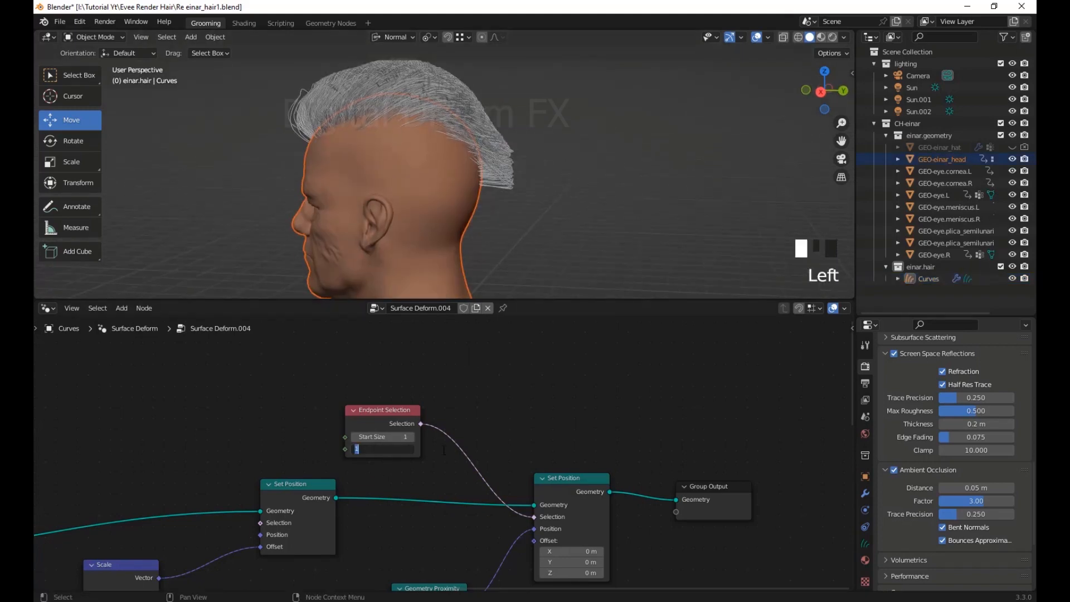
text(0)
key(Return)
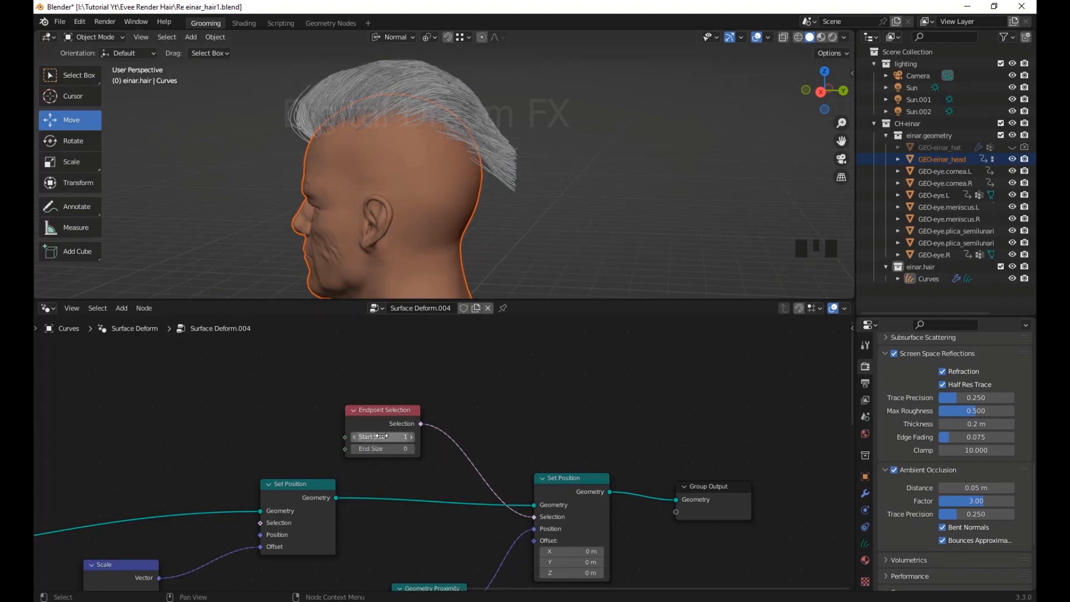
Select the hair curves and move them about 2.15 m up to check that only the roots stay attached
scroll(384, 436, down, 2)
shift+middle_drag(497, 149, 583, 166)
click(583, 166)
click(550, 202)
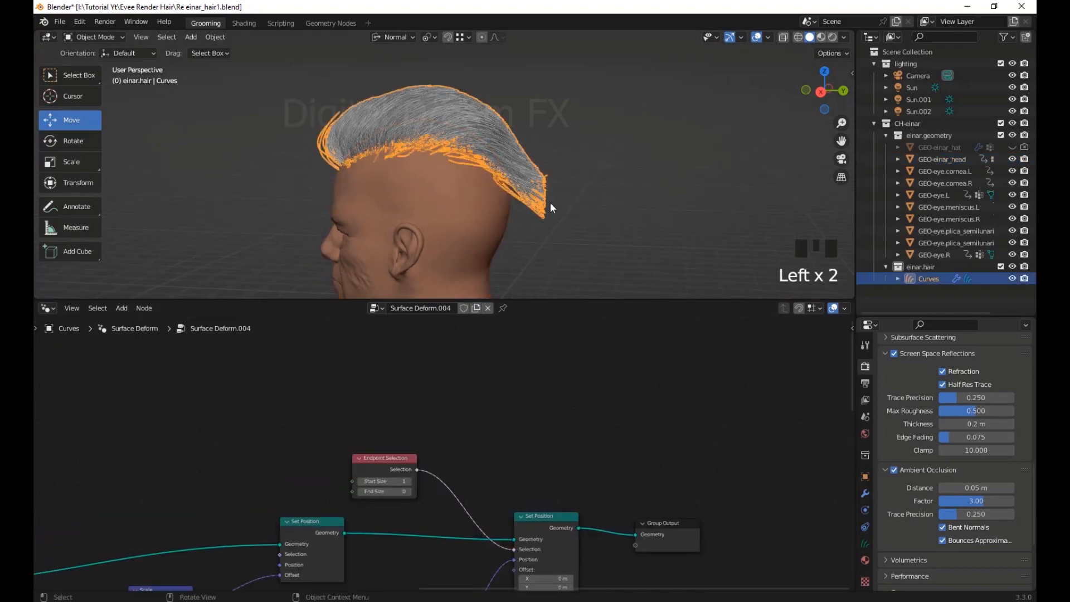
middle_click(555, 212)
key(g)
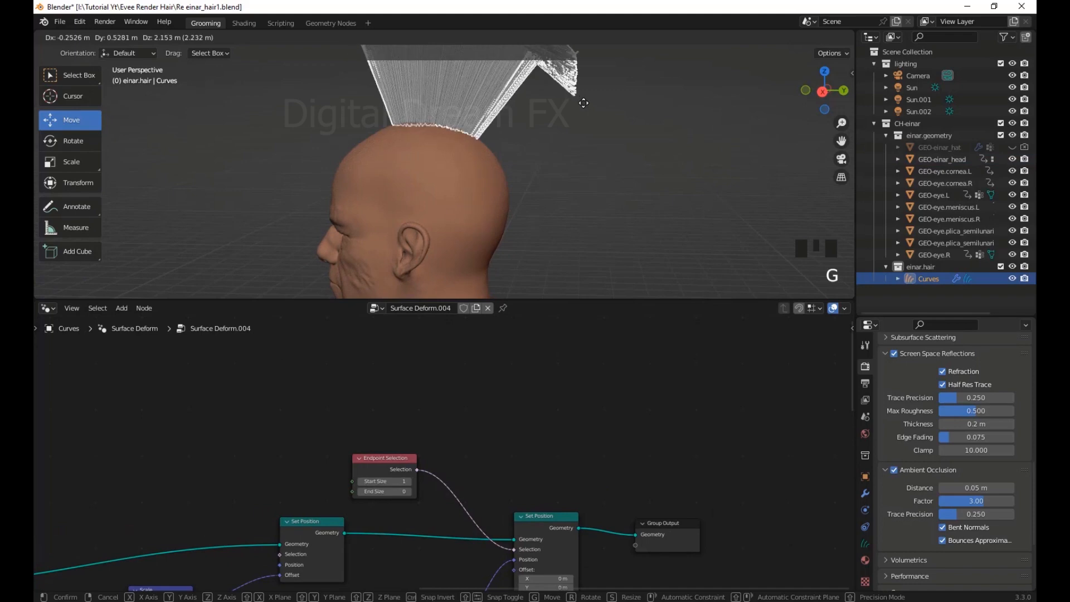
click(583, 103)
middle_drag(583, 102, 780, 218)
middle_drag(444, 142, 661, 145)
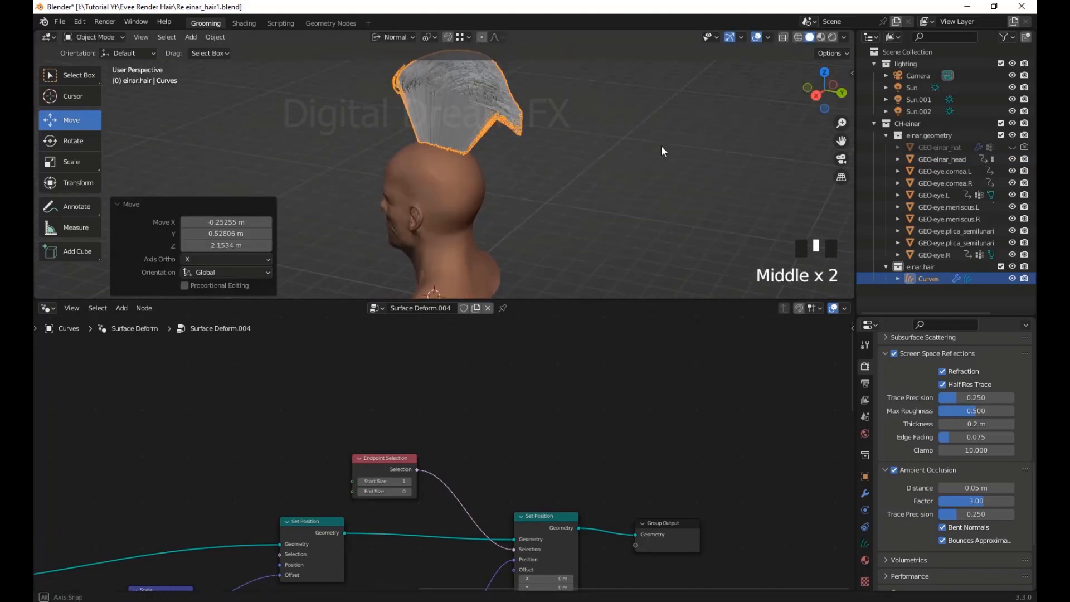
Examine the hair roots closely along the forehead and side hairline for contact with the scalp
scroll(524, 234, up, 3)
shift+middle_drag(524, 234, 267, 223)
shift+middle_drag(649, 178, 608, 145)
click(608, 146)
scroll(573, 182, down, 2)
scroll(482, 187, up, 4)
middle_drag(573, 182, 457, 207)
shift+middle_drag(501, 216, 596, 164)
scroll(356, 183, up, 2)
shift+middle_drag(358, 183, 468, 188)
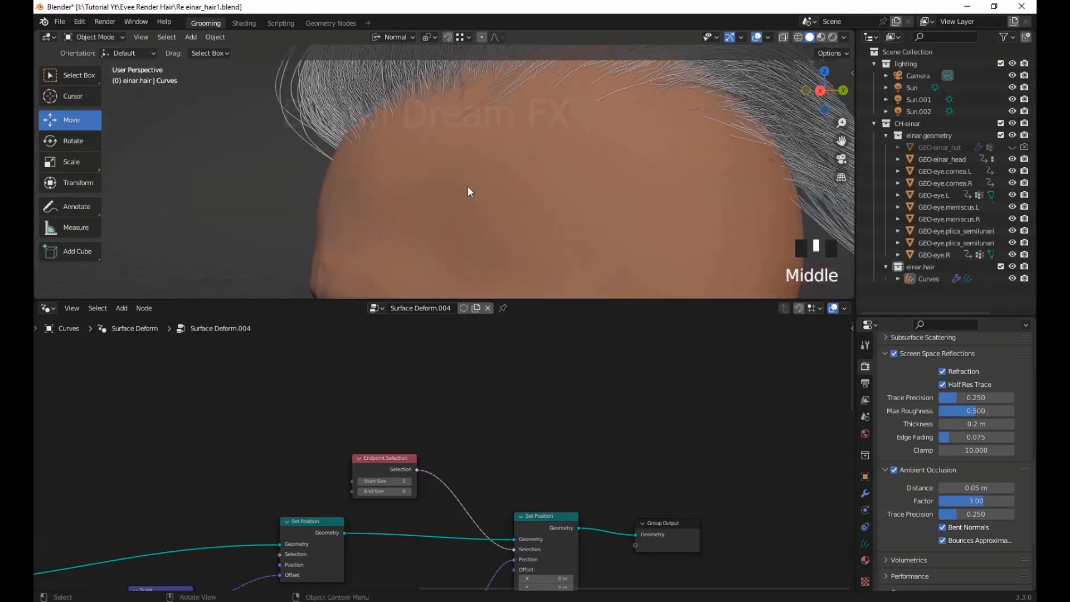
shift+middle_drag(345, 158, 399, 117)
click(400, 117)
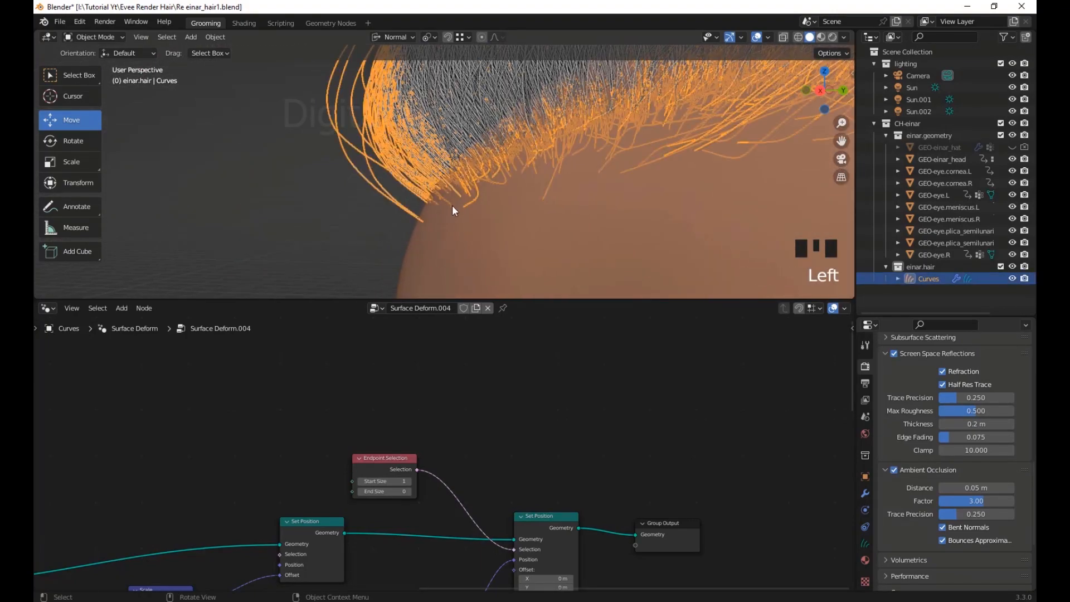
middle_drag(452, 205, 356, 234)
scroll(245, 185, down, 3)
scroll(551, 221, up, 3)
shift+middle_drag(551, 222, 510, 220)
middle_drag(510, 221, 423, 217)
click(624, 212)
scroll(624, 212, down, 1)
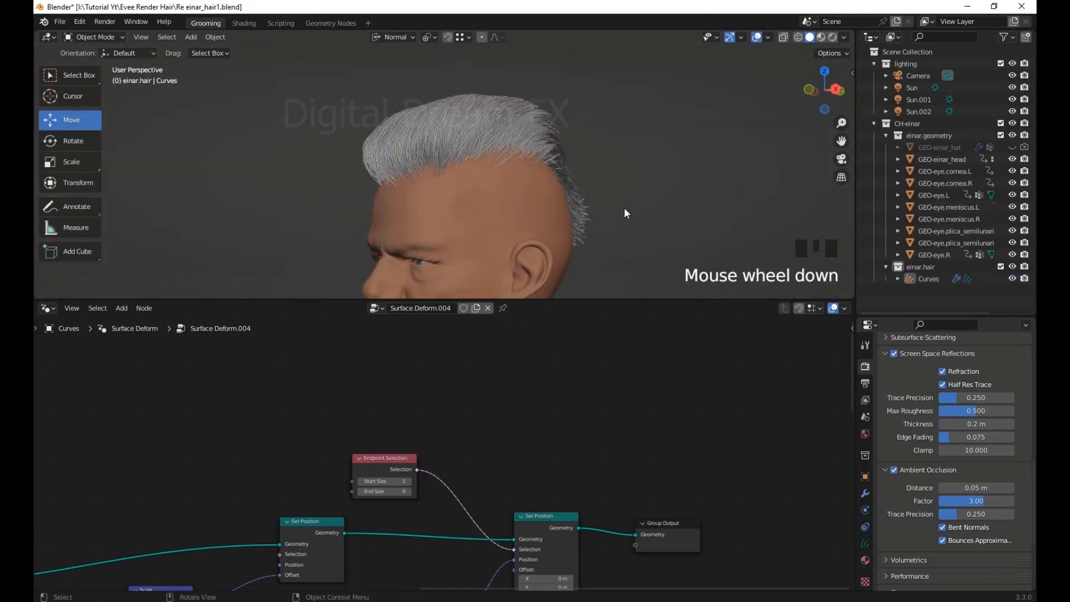
middle_drag(623, 212, 542, 238)
Enlarge the node editor and move the Endpoint Selection node down between the two Set Position nodes
drag(500, 299, 500, 215)
scroll(466, 343, down, 2)
shift+middle_drag(413, 420, 450, 270)
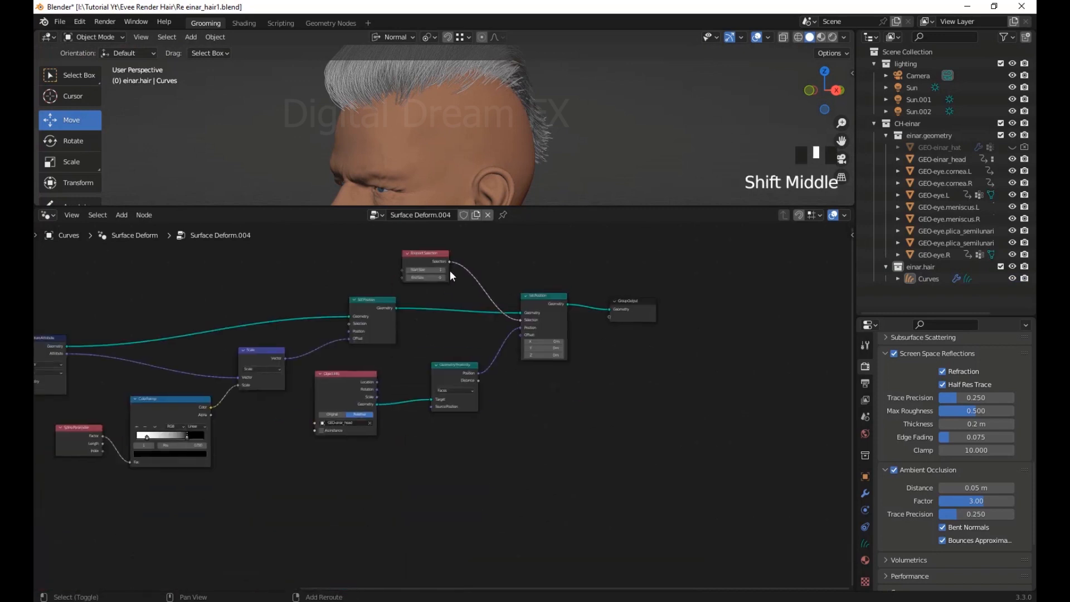
drag(437, 293, 446, 345)
scroll(446, 346, up, 3)
shift+middle_drag(597, 335, 632, 431)
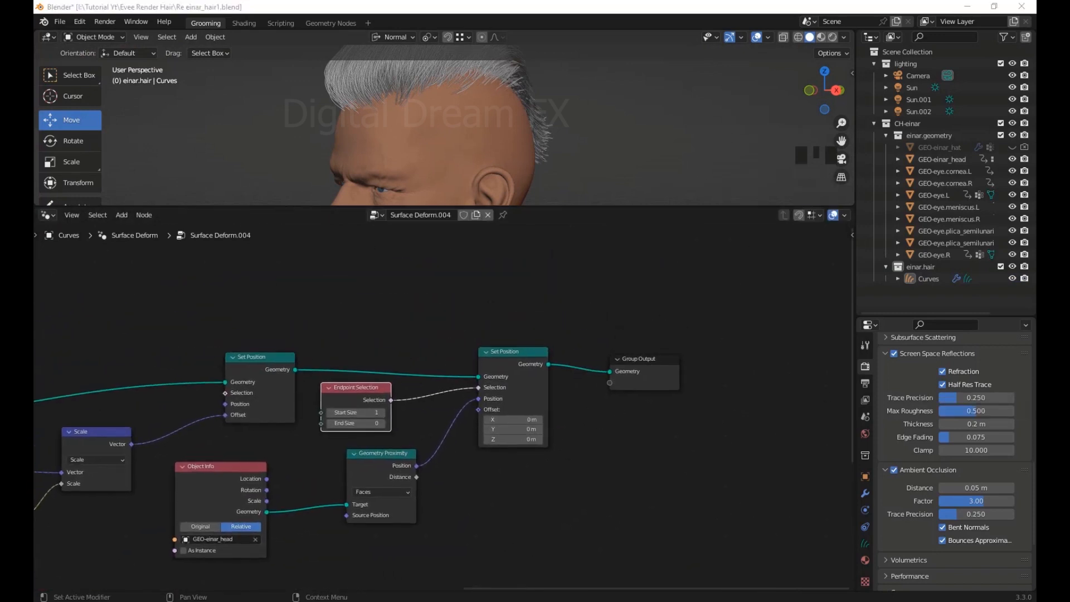
Move the Multiply node to just below the Deform Curves on Surface node
scroll(441, 456, down, 2)
middle_drag(316, 460, 644, 386)
middle_drag(574, 127, 486, 167)
scroll(492, 145, up, 2)
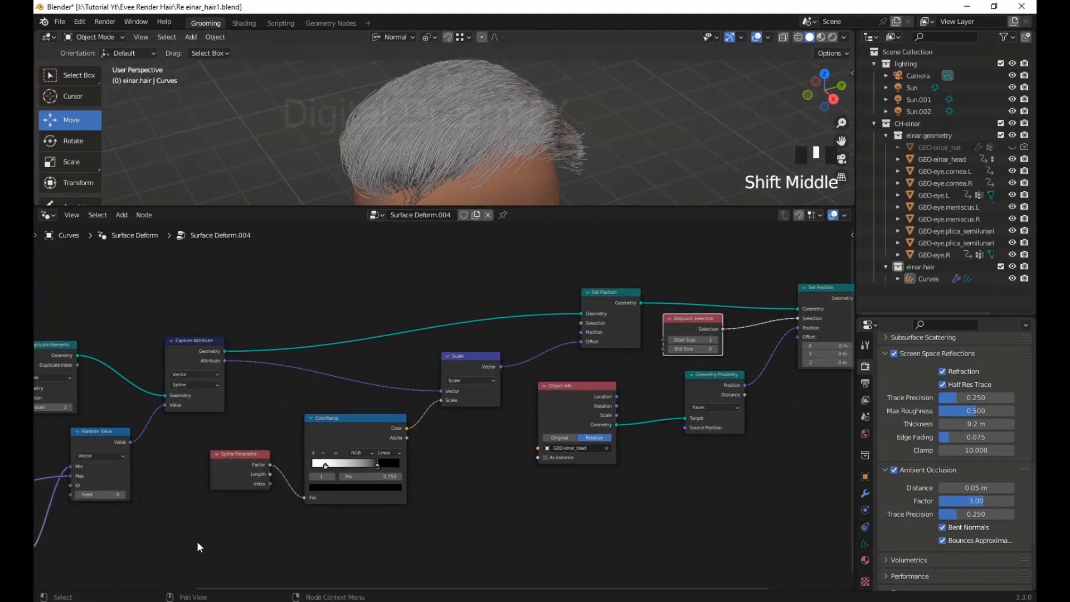
shift+middle_drag(224, 506, 503, 452)
scroll(356, 462, up, 2)
shift+middle_drag(356, 461, 310, 489)
drag(310, 485, 261, 335)
shift+middle_drag(315, 453, 364, 495)
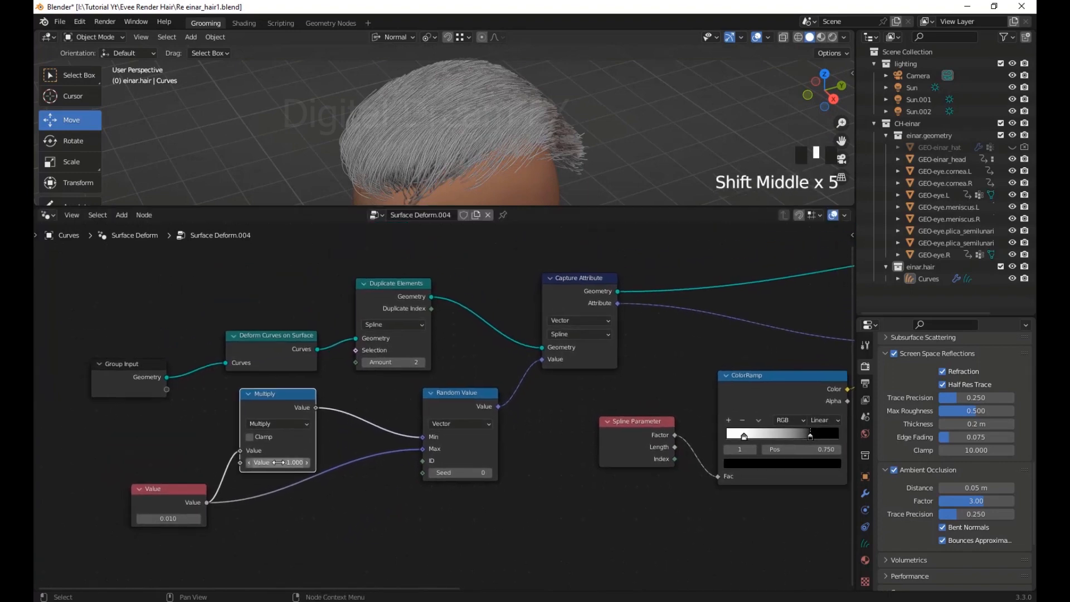
Try -0.300 as the Multiply node's second value and inspect the hair from several sides
drag(277, 462, 384, 462)
middle_drag(605, 134, 557, 189)
scroll(637, 135, up, 3)
scroll(580, 180, down, 2)
drag(288, 462, 184, 463)
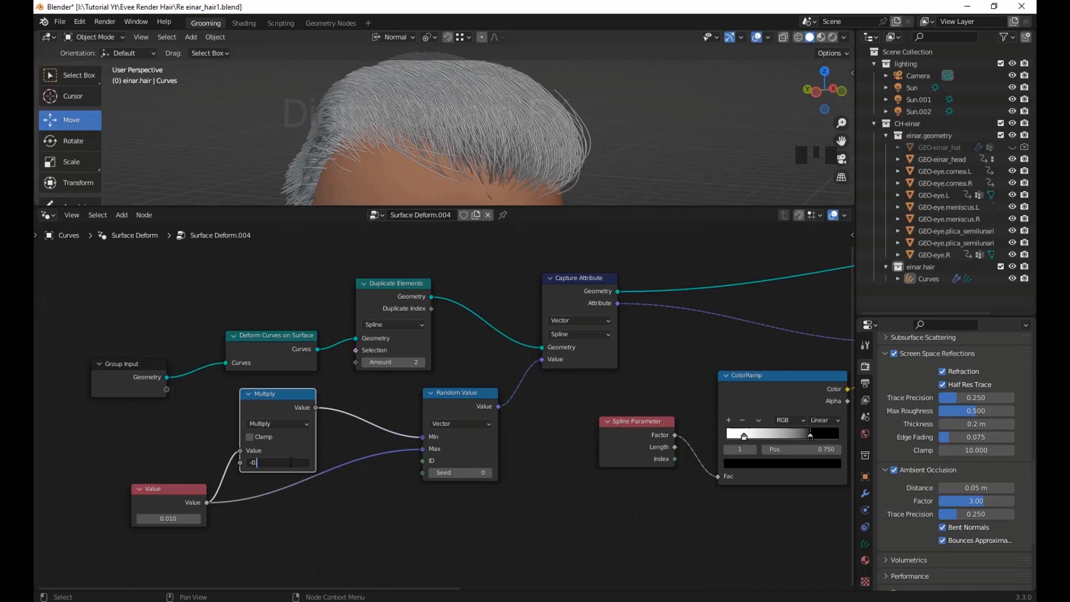
key(Return)
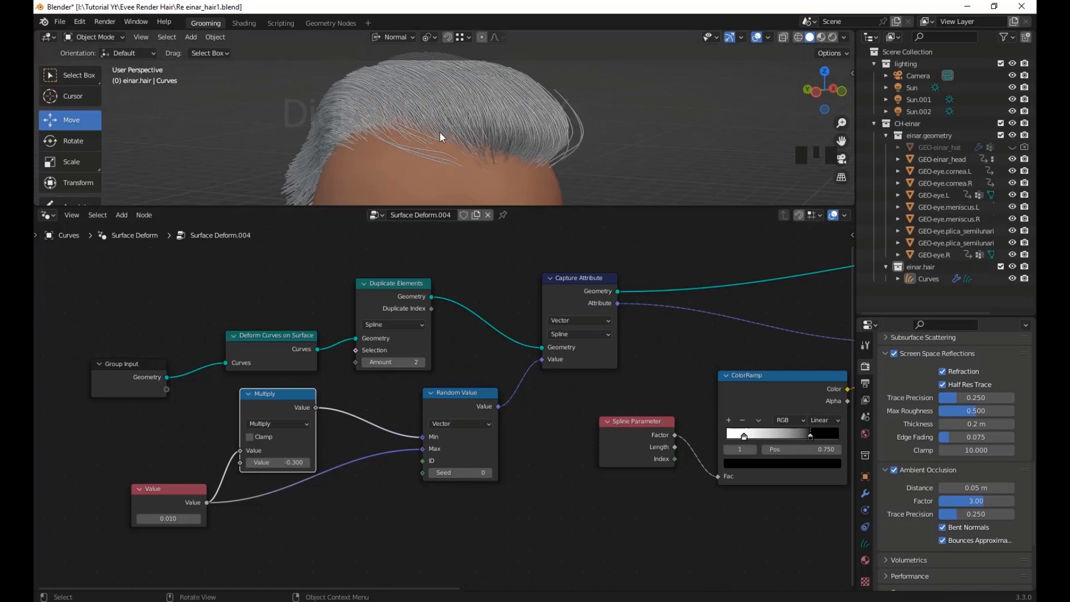
middle_drag(440, 136, 434, 167)
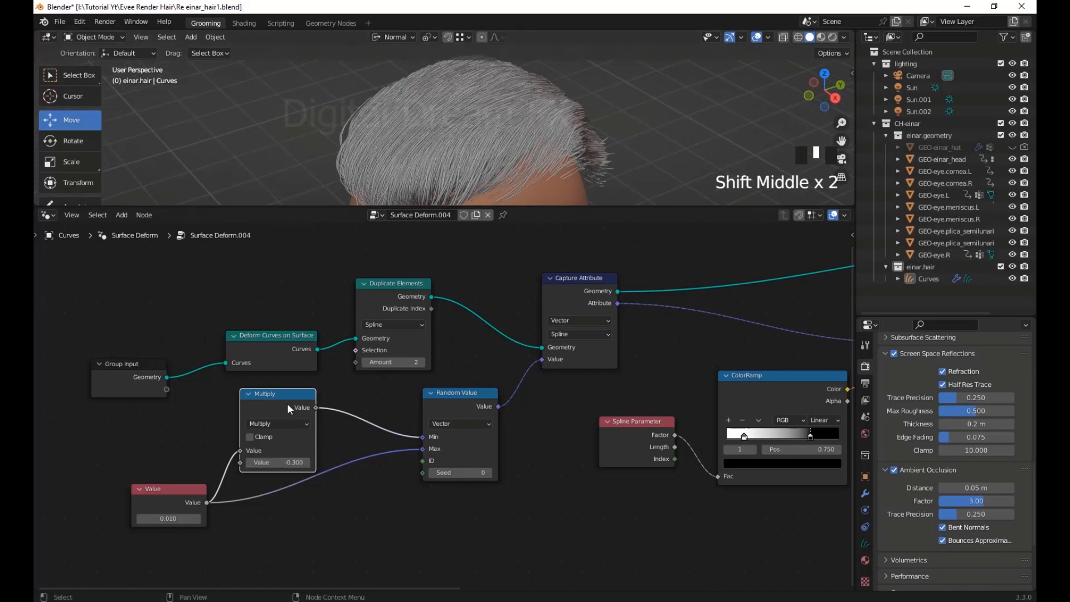
Shift the Multiply node slightly and undo this shift together with its value changes
drag(288, 408, 295, 410)
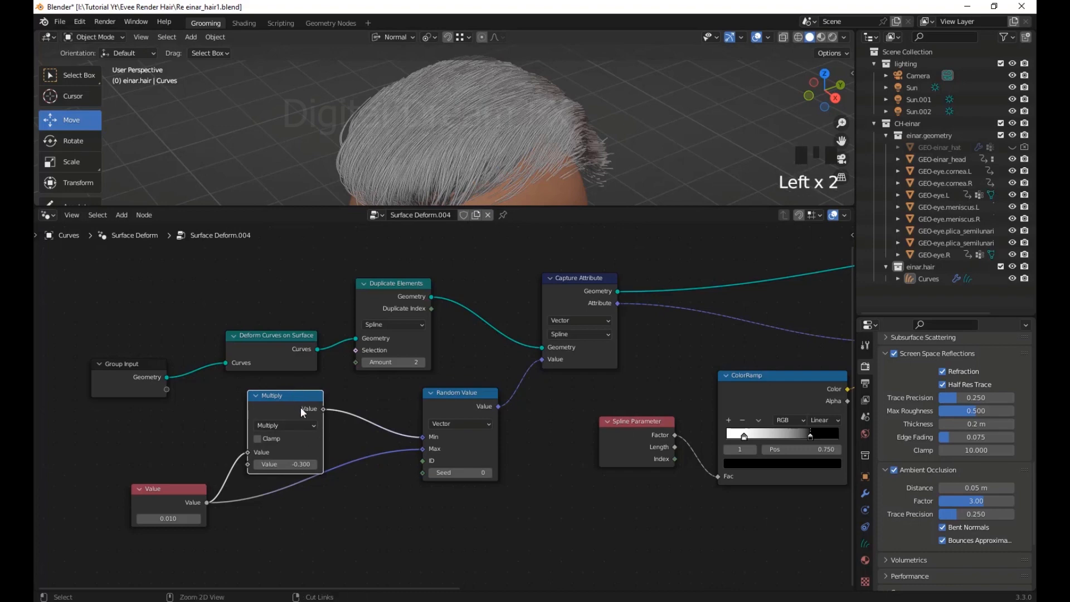
key(ctrl+z)
key(ctrl+z)
key(ctrl+z)
key(ctrl+z)
key(ctrl+z)
key(ctrl+z)
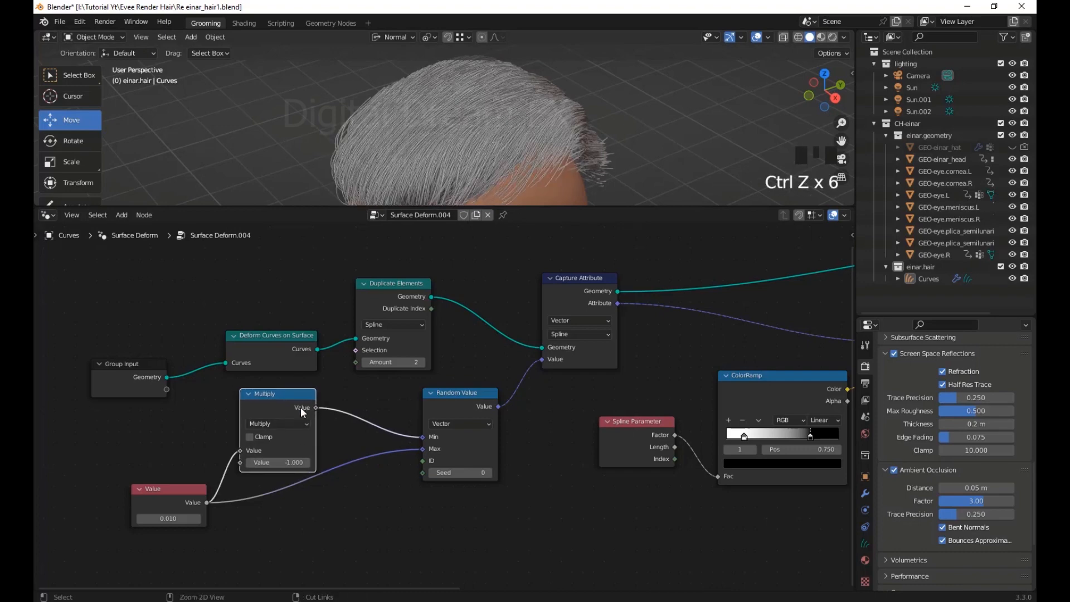
Move the Group Output node farther from the last Set Position node to make room for another node
mouse_move(520, 179)
middle_down()
mouse_move(486, 127)
mouse_move(524, 187)
middle_up()
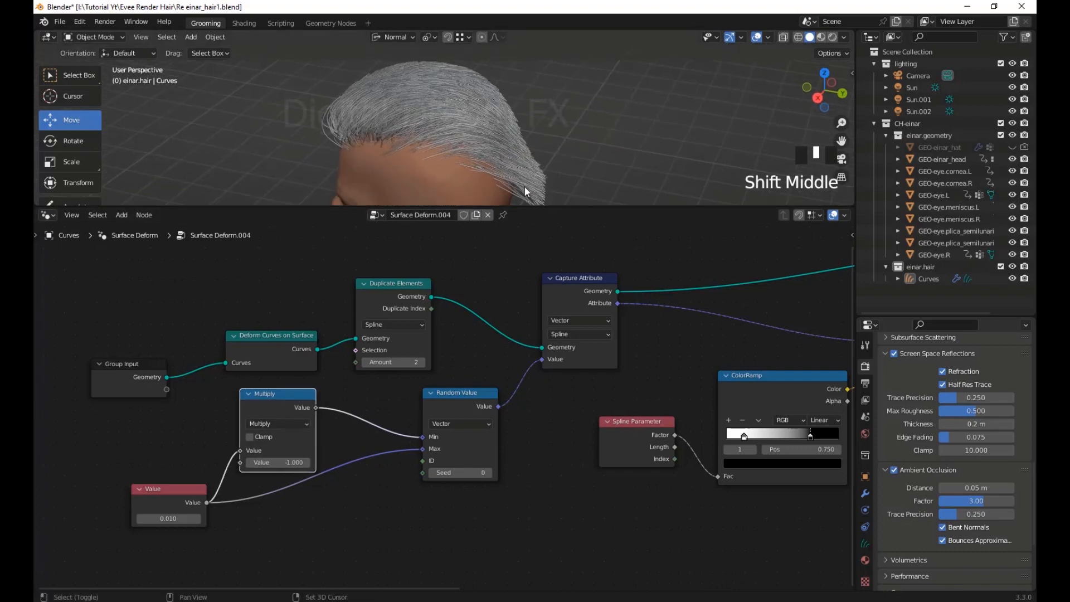
scroll(523, 380, down, 4)
shift+middle_drag(523, 380, 608, 417)
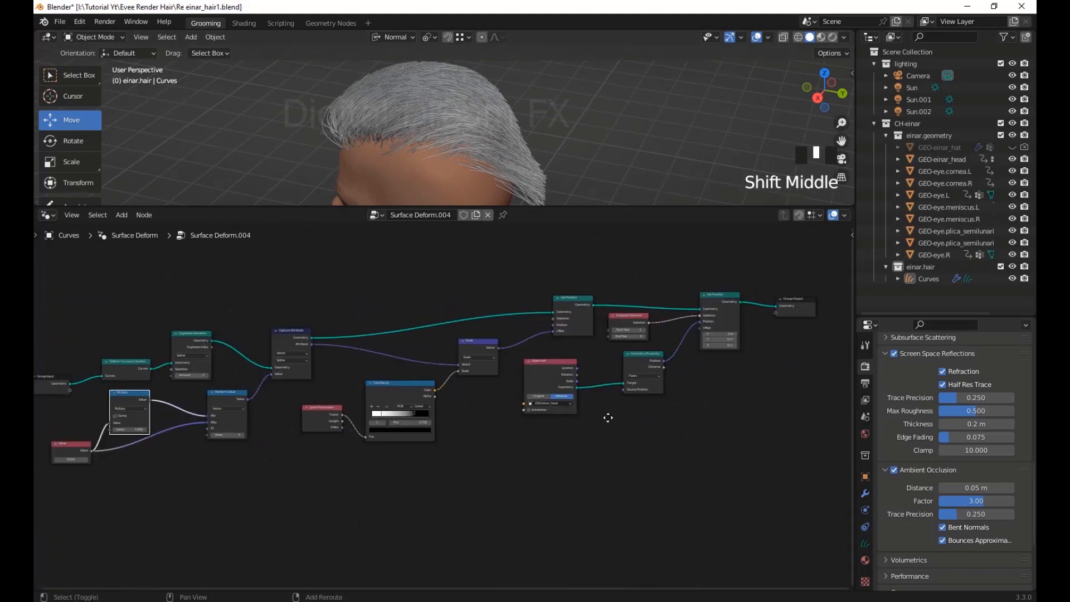
shift+middle_drag(784, 456, 552, 487)
scroll(618, 480, up, 1)
scroll(604, 418, down, 3)
scroll(599, 446, up, 3)
scroll(557, 424, up, 6)
drag(477, 375, 745, 330)
click(557, 413)
scroll(503, 412, up, 2)
shift+scroll(503, 411, down, 1)
Duplicate the last Set Position node and insert the copy on the link to the Group Output
click(281, 315)
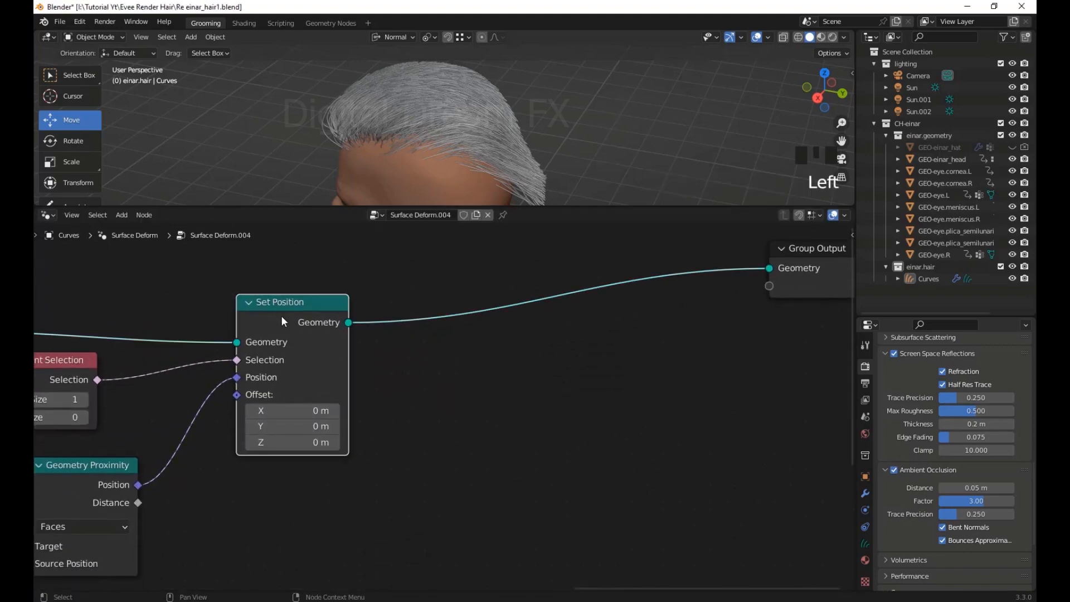
key(shift+d)
click(547, 292)
scroll(651, 386, down, 2)
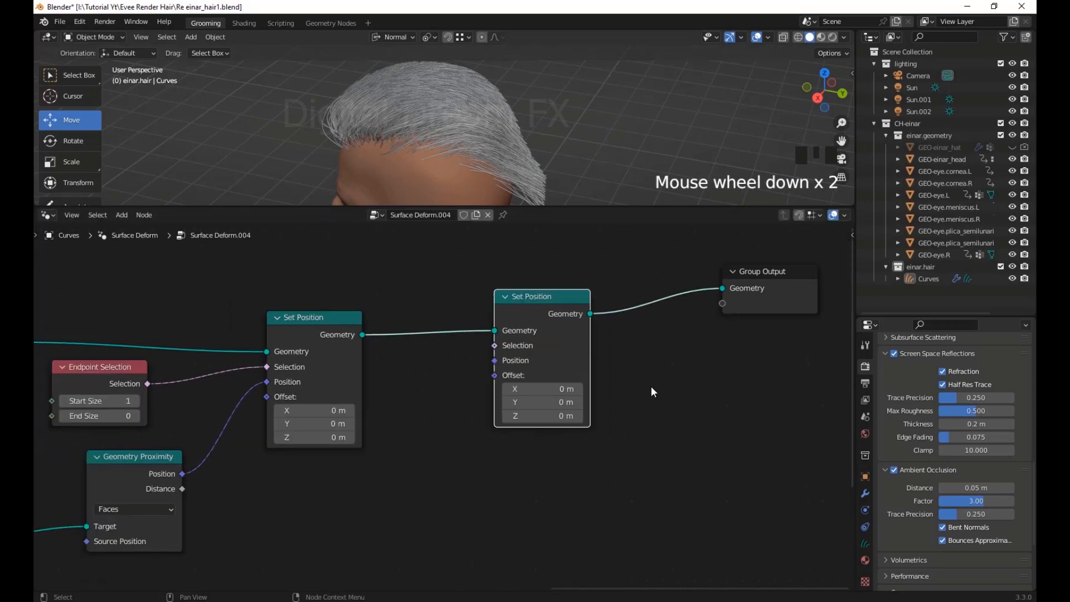
shift+middle_drag(651, 386, 552, 338)
drag(551, 335, 556, 335)
click(426, 469)
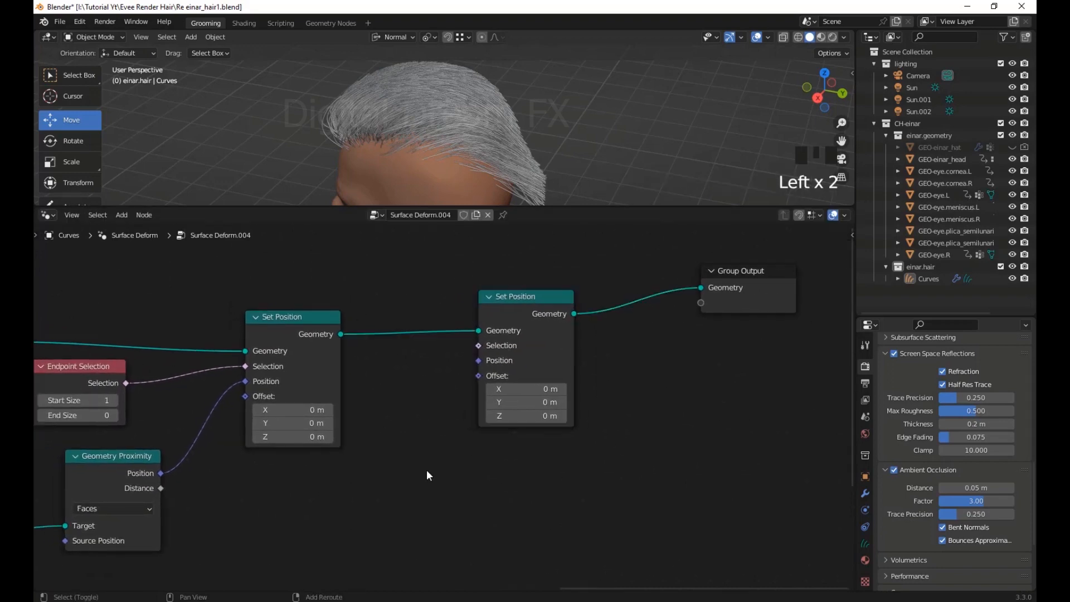
Add a Noise Texture node below the two Set Position nodes and space the duplicated Set Position farther from it
key(shift+a)
click(393, 345)
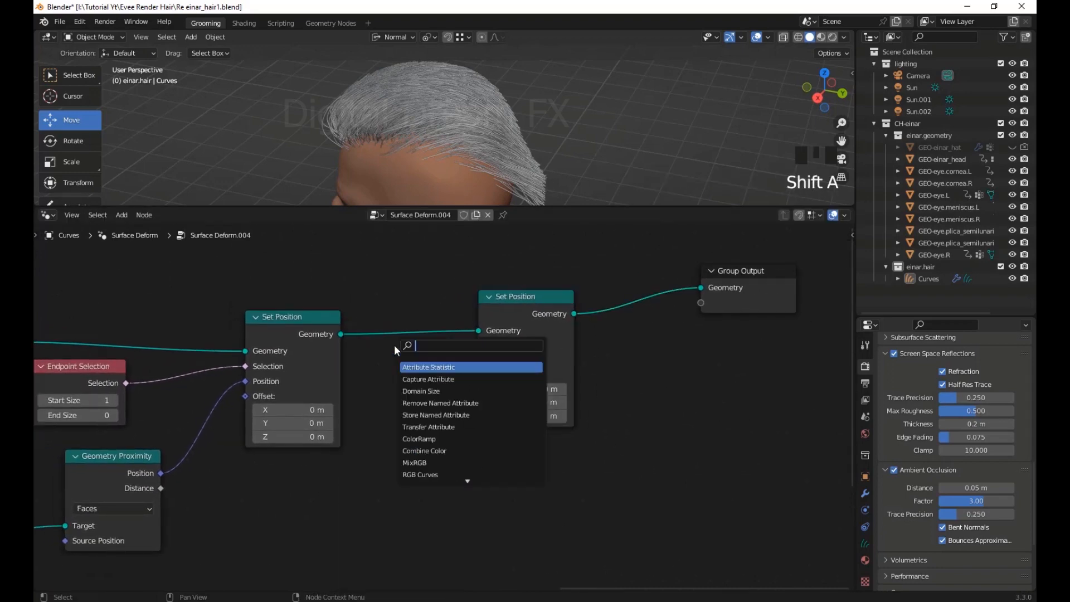
text(nois)
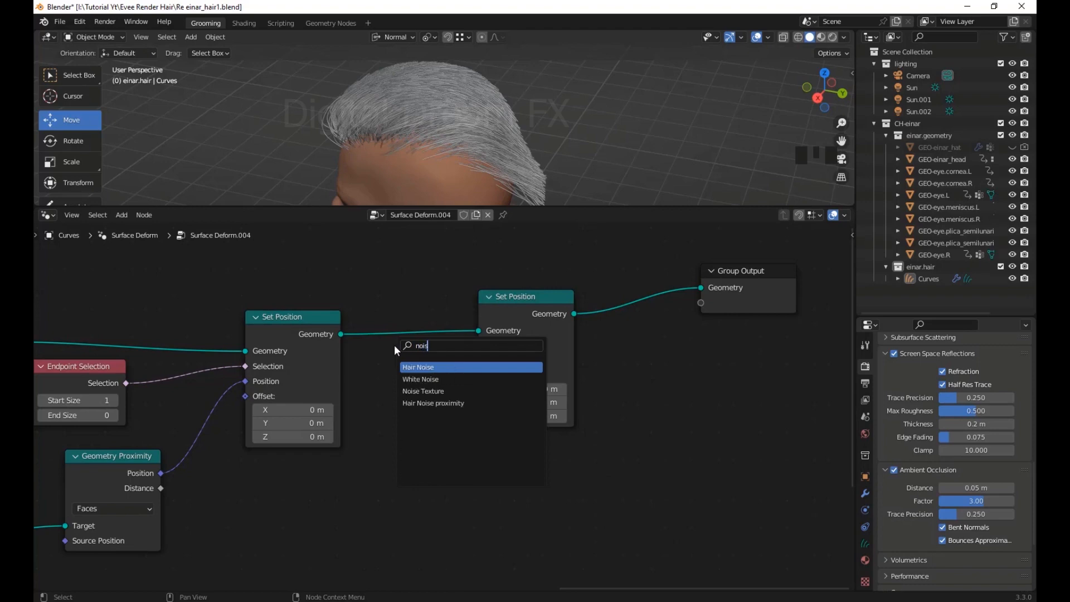
key(Up)
key(Up)
key(Return)
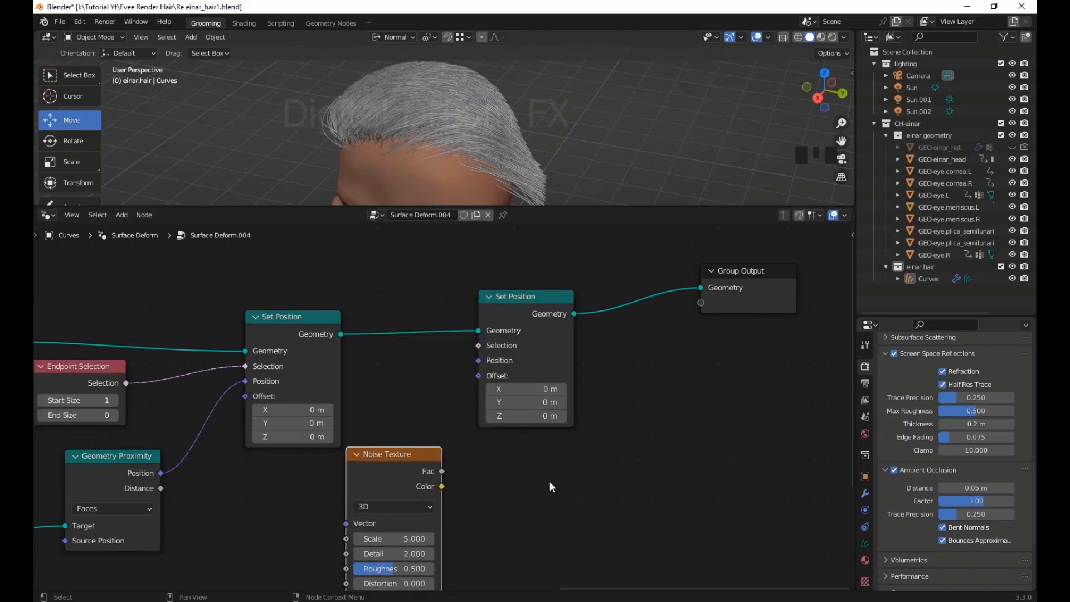
scroll(550, 483, down, 2)
shift+middle_drag(609, 488, 567, 467)
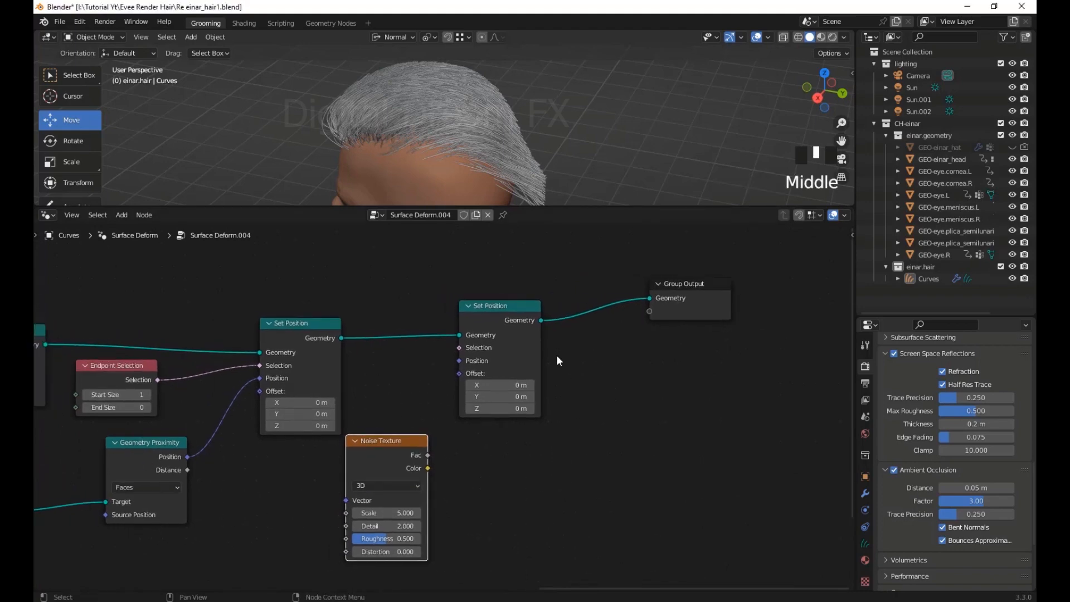
drag(496, 306, 538, 320)
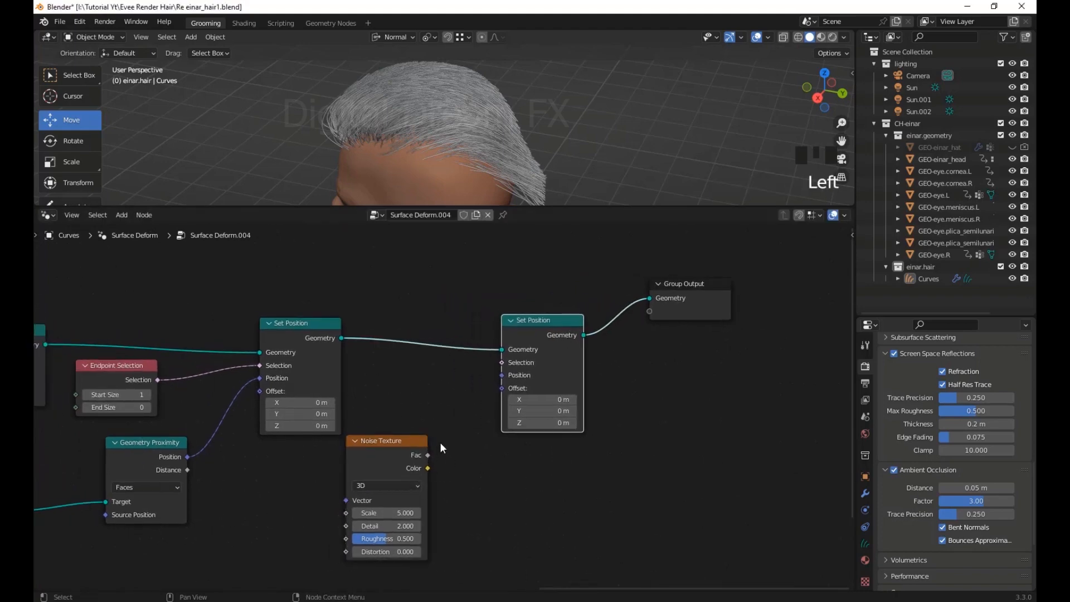
Try the Noise Texture's Fac output in the duplicated Set Position's Selection and Position inputs, cutting each link again
drag(428, 455, 502, 362)
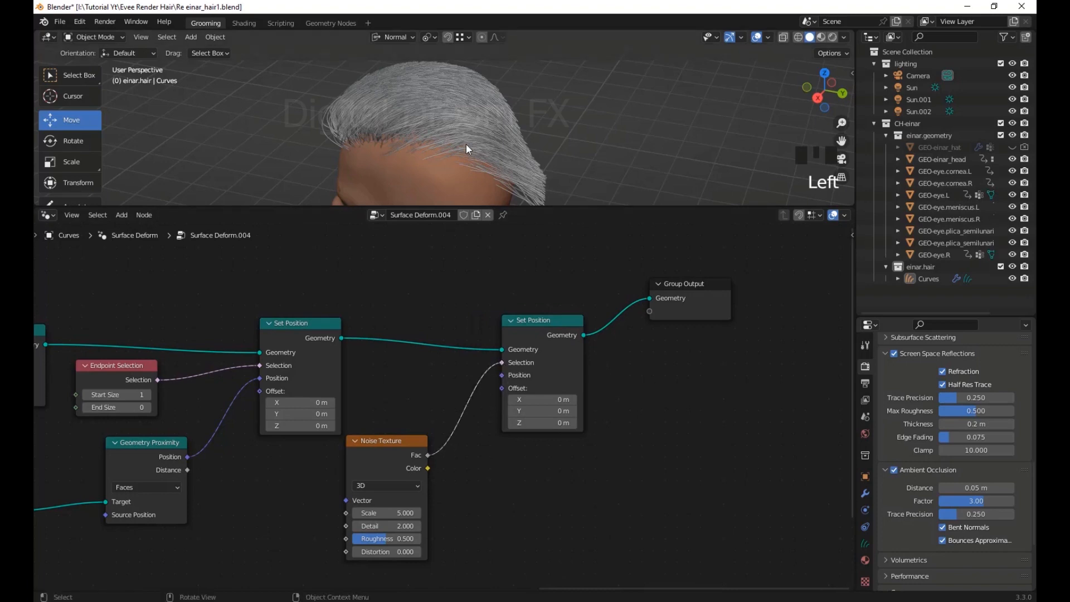
ctrl+right_drag(450, 390, 486, 501)
drag(428, 456, 502, 375)
scroll(504, 165, down, 14)
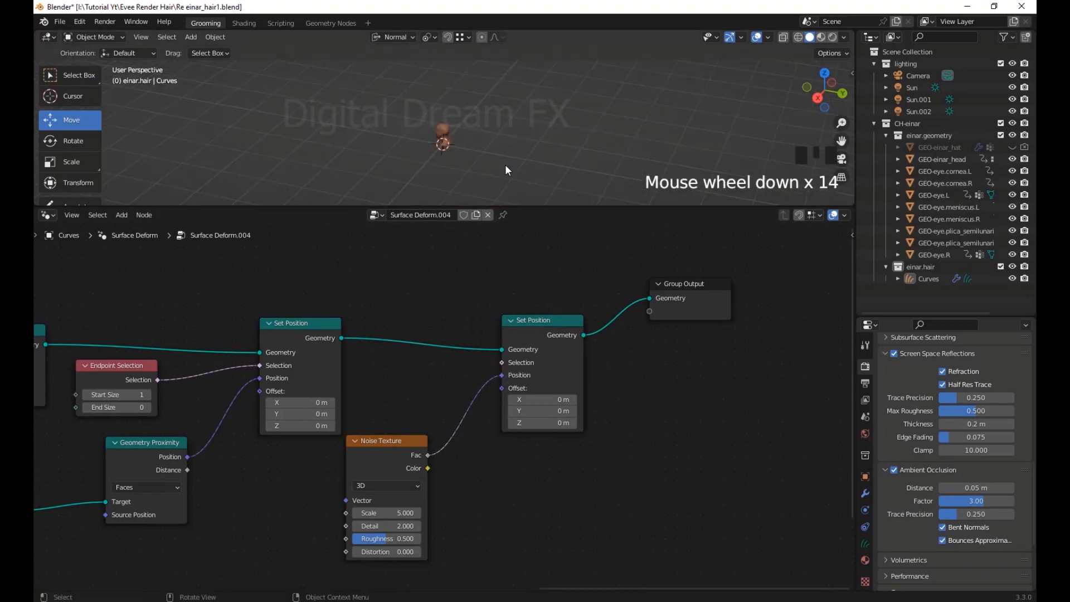
scroll(503, 165, up, 12)
ctrl+right_drag(456, 386, 478, 501)
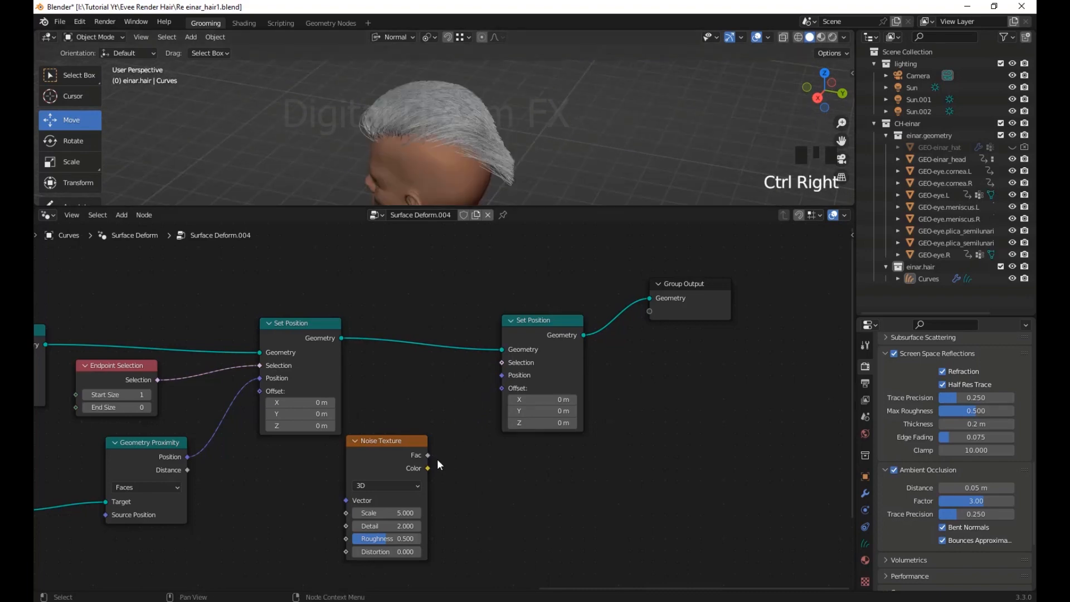
Connect the Noise Texture's Fac output to the Offset input of the duplicated Set Position node
drag(427, 456, 501, 389)
scroll(500, 144, down, 4)
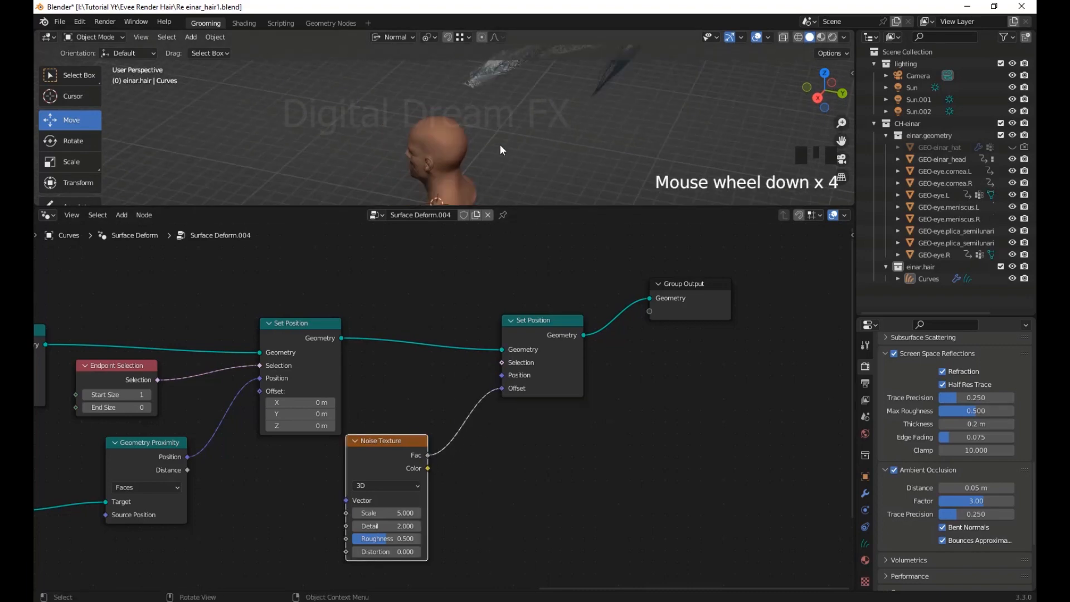
shift+middle_drag(499, 145, 516, 200)
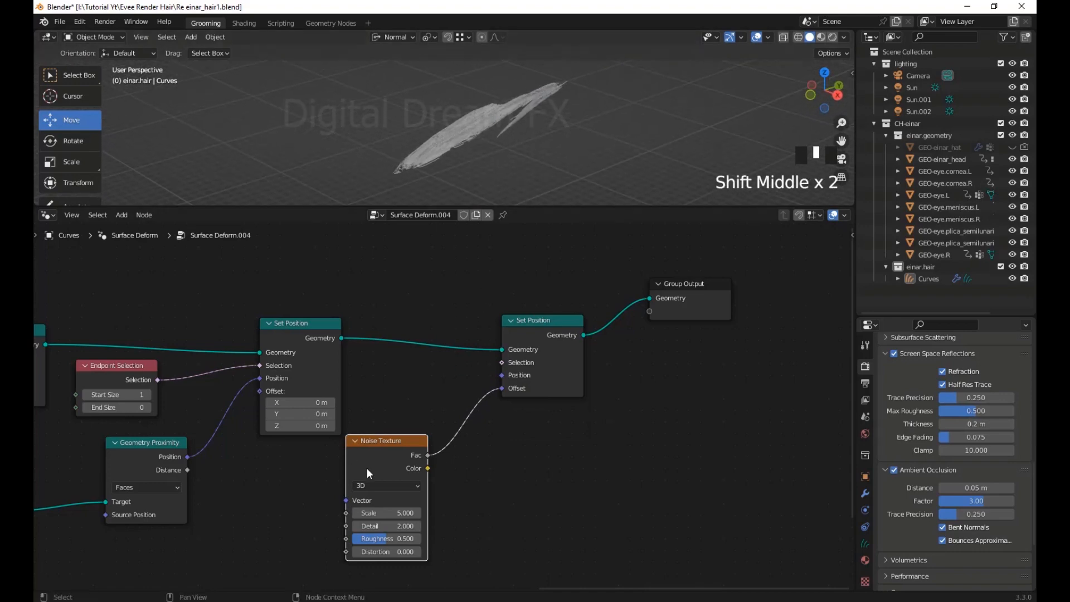
mouse_move(510, 146)
shift+middle_down()
mouse_move(546, 124)
mouse_move(521, 158)
shift+middle_up()
Insert a Vector Math node set to Add on the link between the Noise Texture's Fac output and the Set Position Offset
click(540, 330)
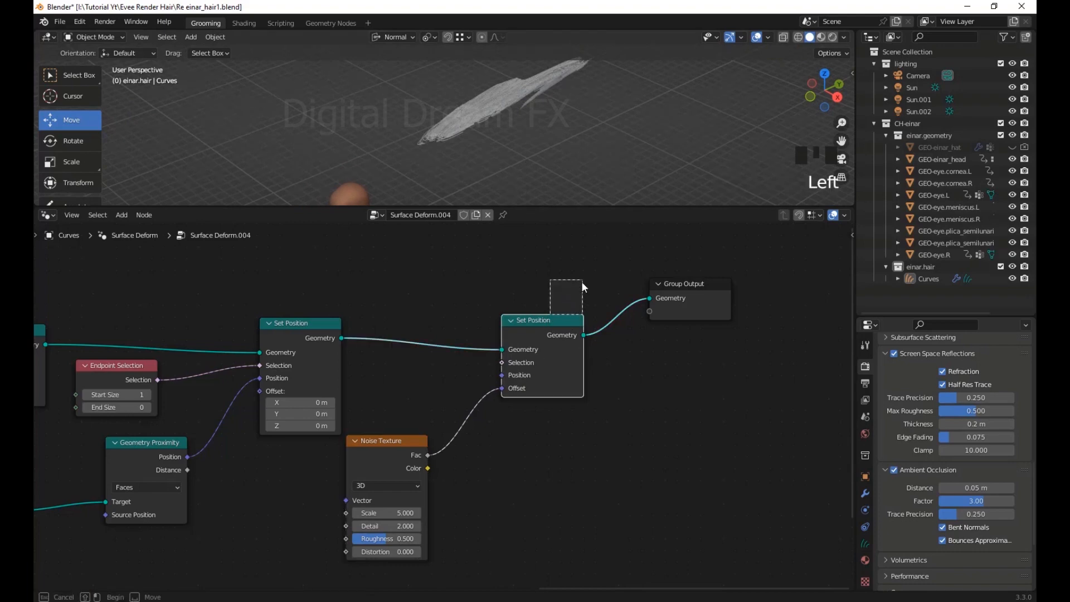
drag(539, 330, 557, 304)
scroll(564, 438, down, 1)
shift+middle_drag(565, 437, 547, 434)
shift+middle_drag(547, 435, 519, 423)
key(shift+a)
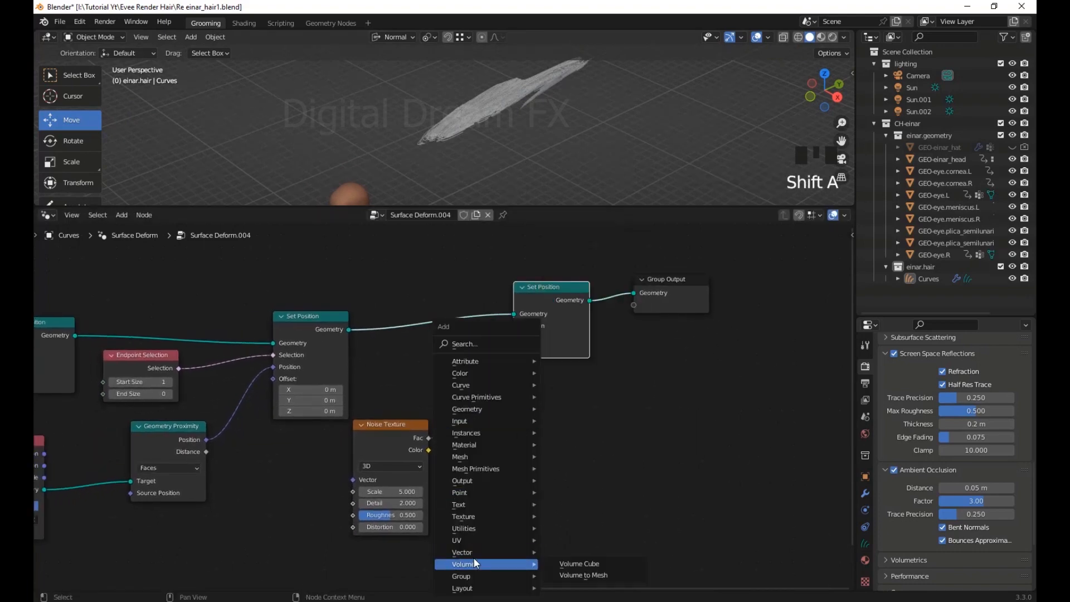
mouse_move(474, 553)
click(569, 538)
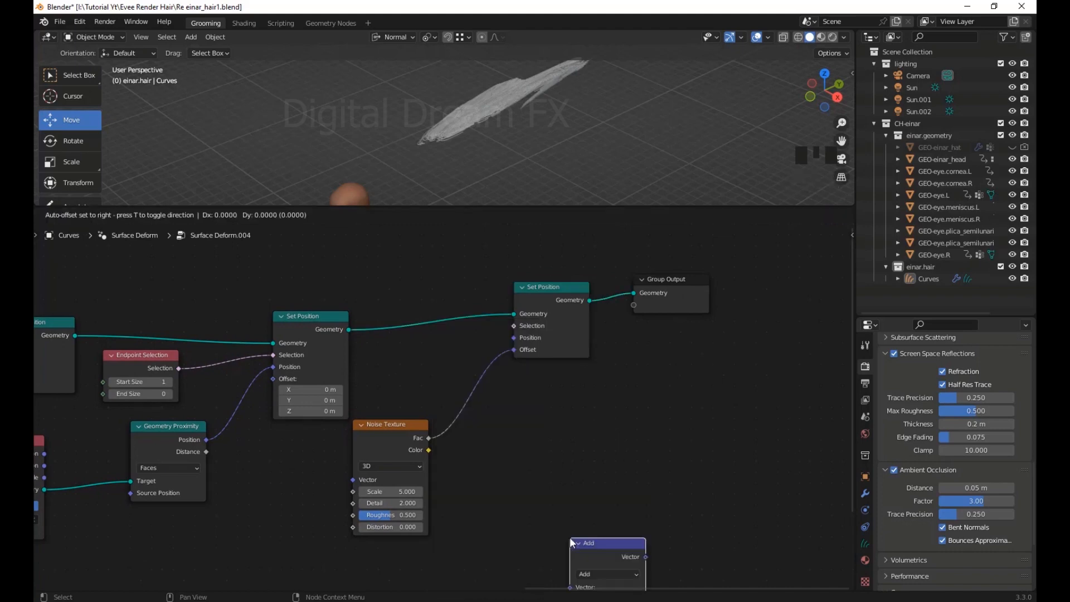
click(444, 385)
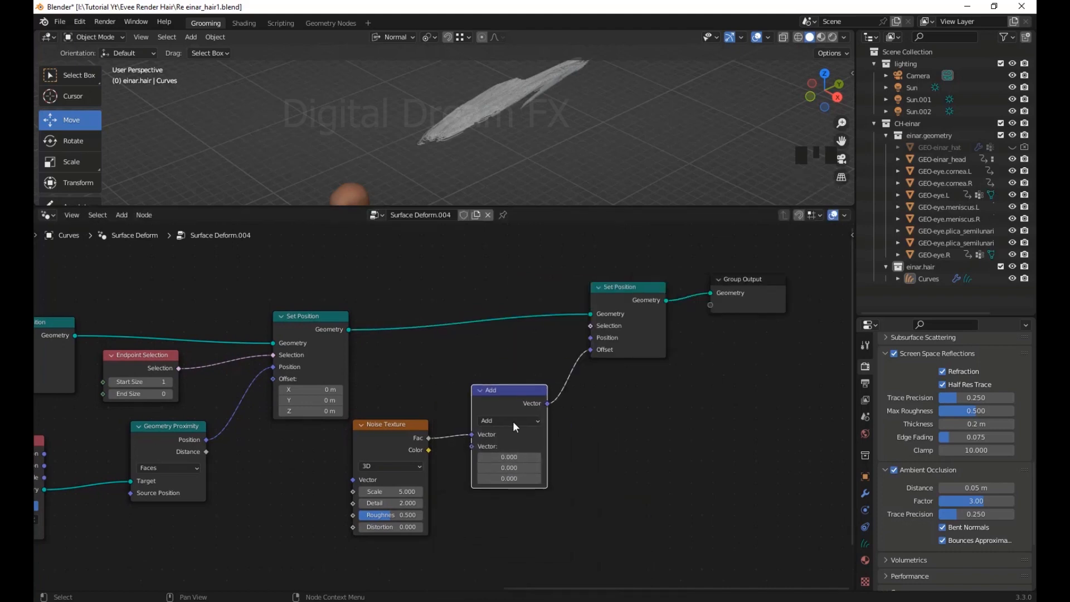
Try adjusting the Noise Texture's Scale and undo the change
shift+middle_drag(628, 443, 631, 444)
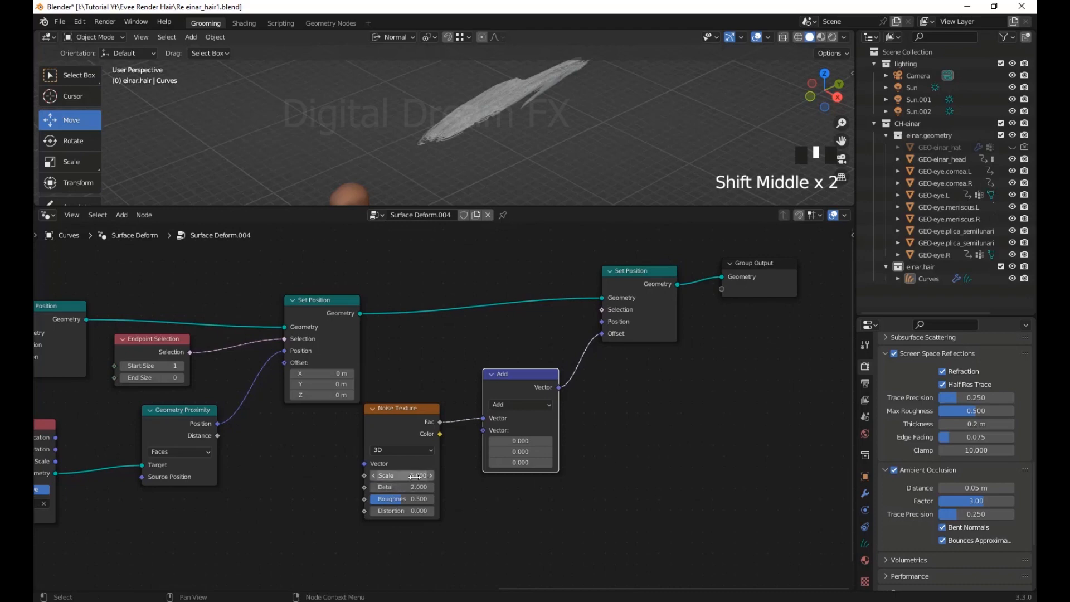
click(374, 475)
mouse_move(399, 476)
mouse_down()
mouse_move(383, 476)
mouse_move(439, 475)
mouse_move(398, 476)
mouse_up()
key(ctrl+z)
shift+middle_drag(532, 521, 544, 509)
shift+middle_drag(458, 494, 576, 519)
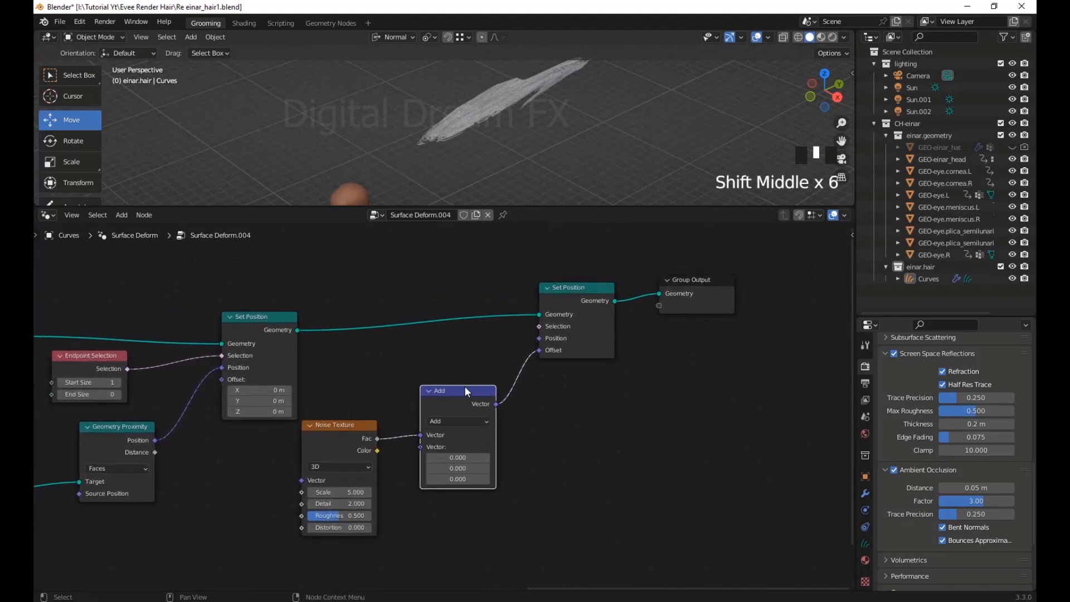
Set all three components of the Add node's second vector to -0.5 and check the hair's placement around the head
drag(467, 392, 471, 385)
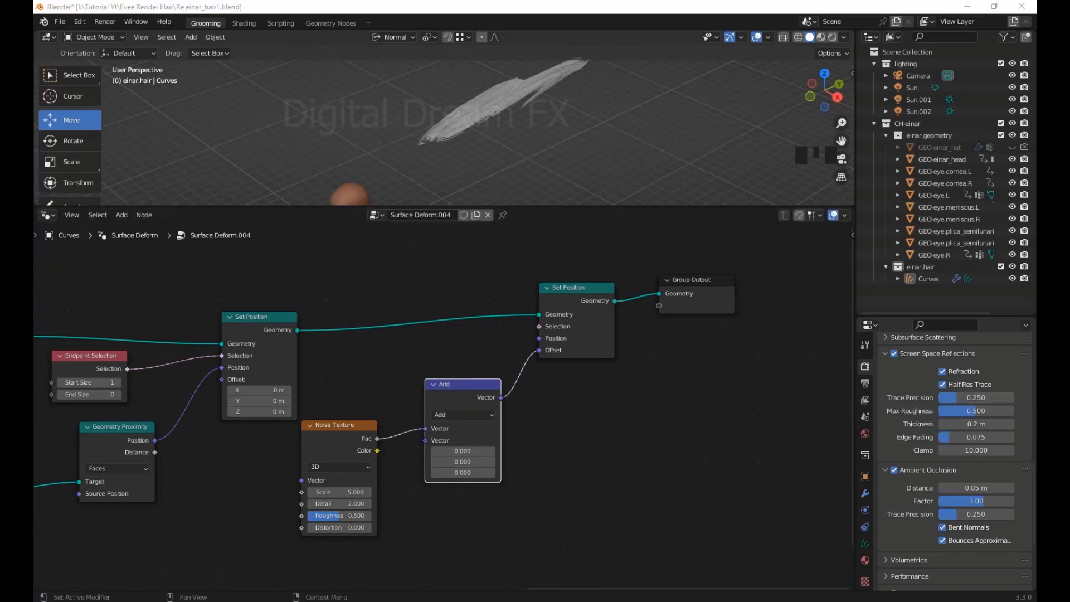
middle_drag(619, 377, 632, 384)
click(474, 456)
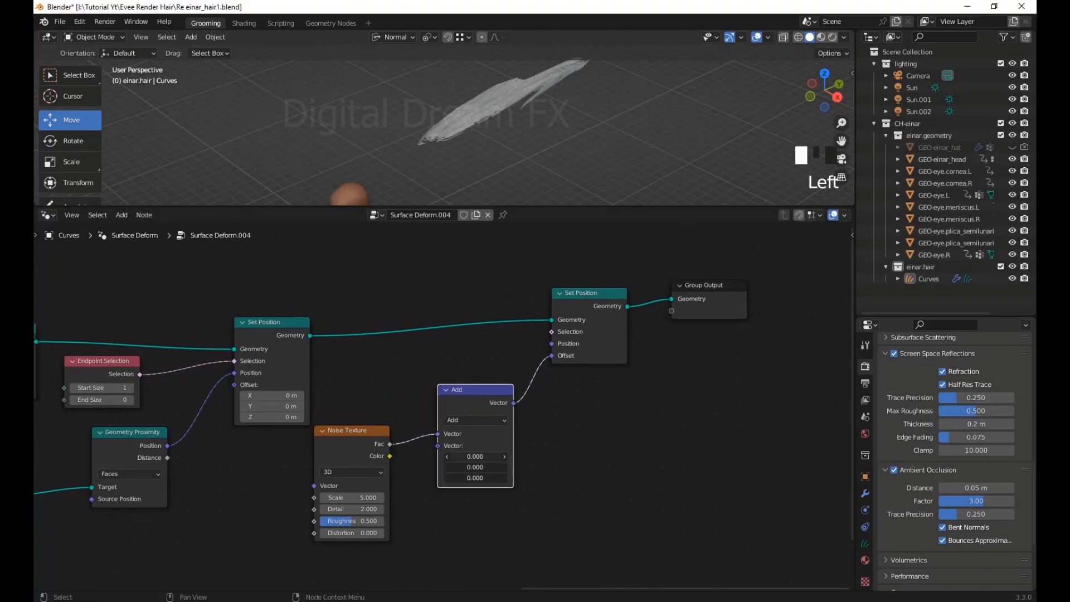
text(-)
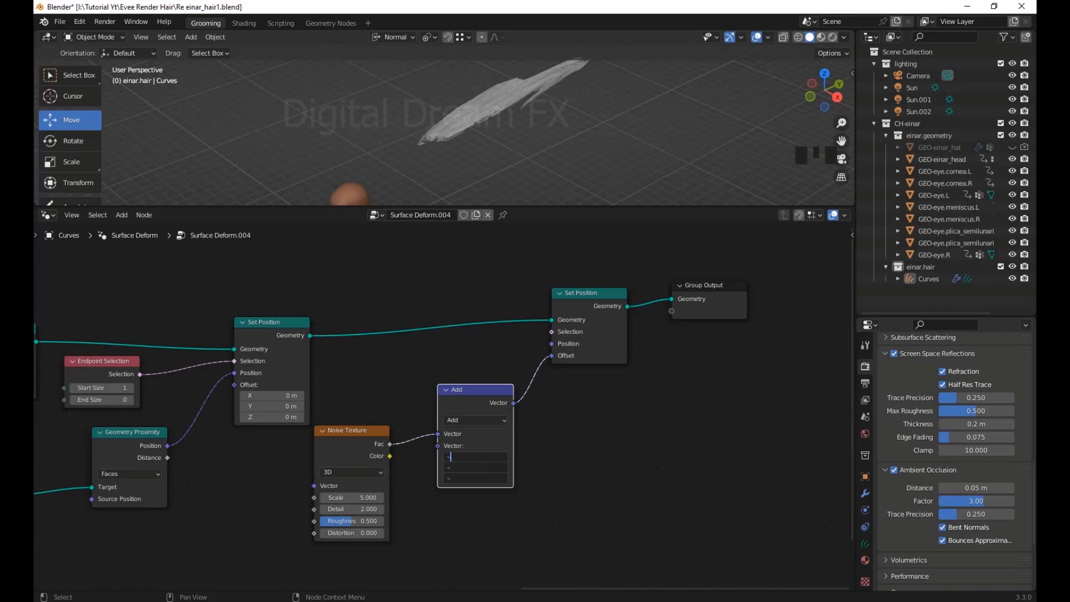
text(0.5)
key(Return)
middle_drag(431, 184, 513, 101)
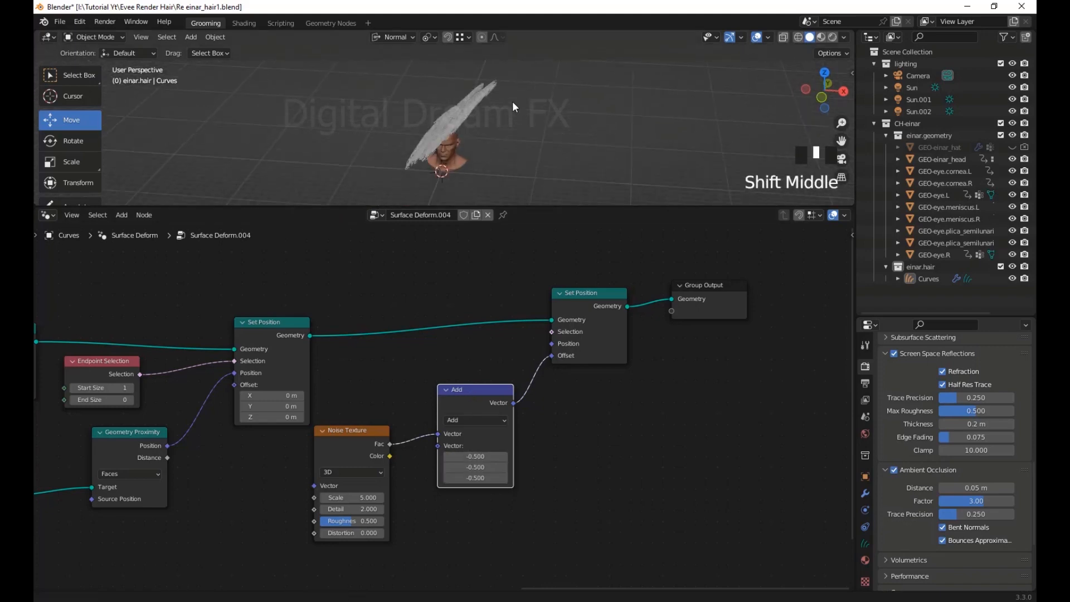
scroll(485, 138, up, 3)
middle_drag(486, 138, 473, 163)
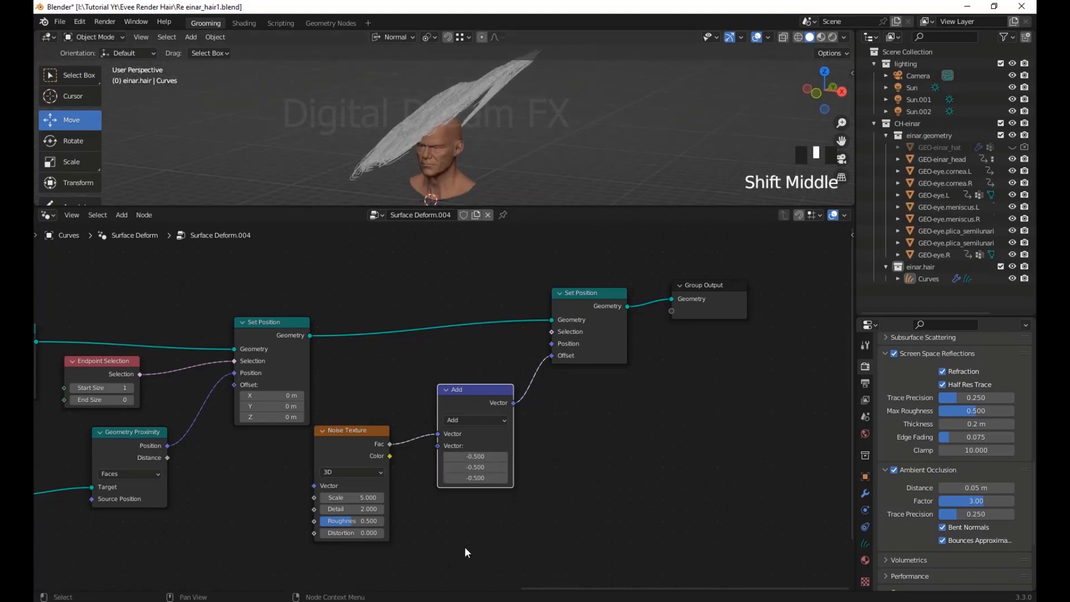
Try -1.7 as the third component of the Add node's second vector, and undo the edits to that vector
click(474, 455)
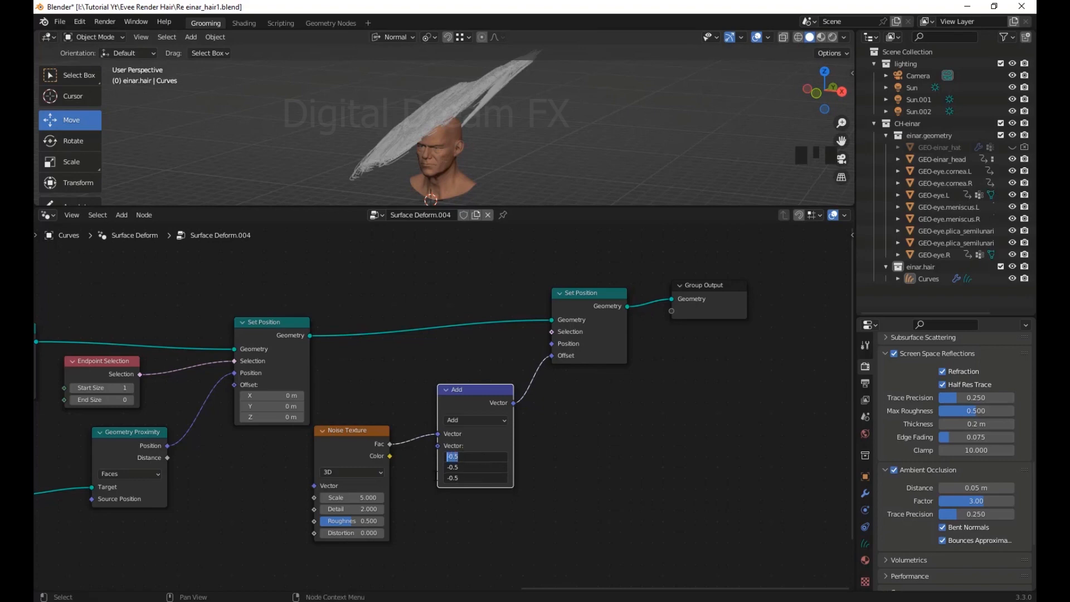
click(466, 474)
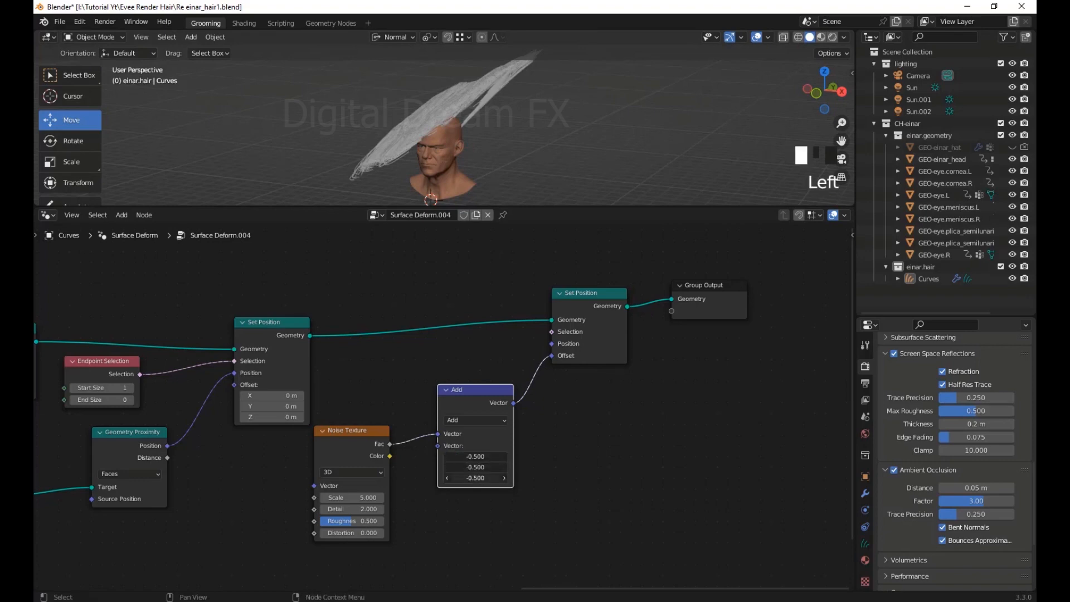
key(Return)
key(Return)
click(471, 478)
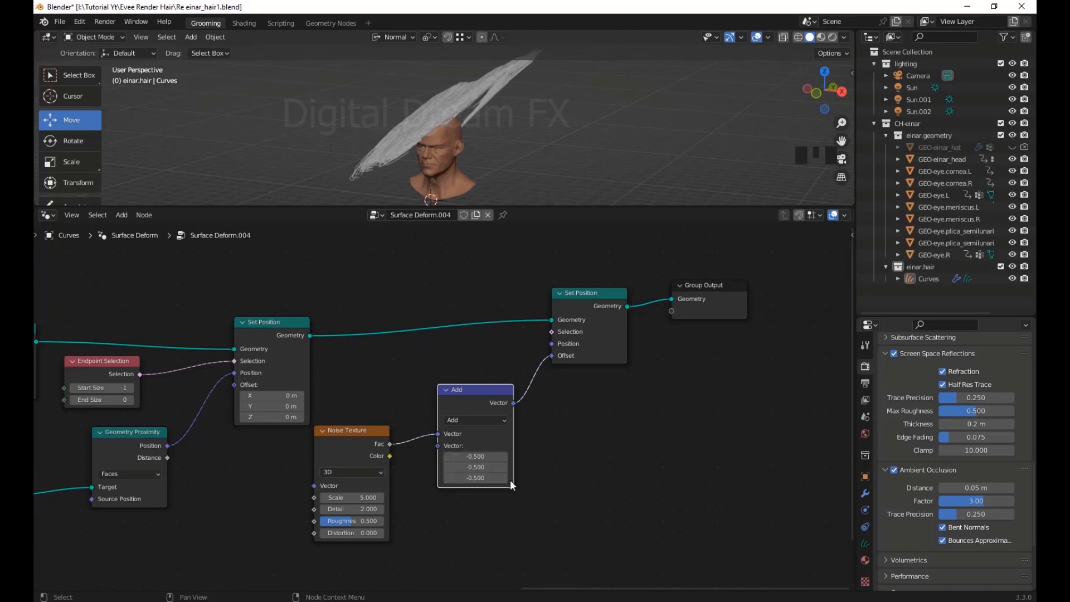
text(1)
key(Return)
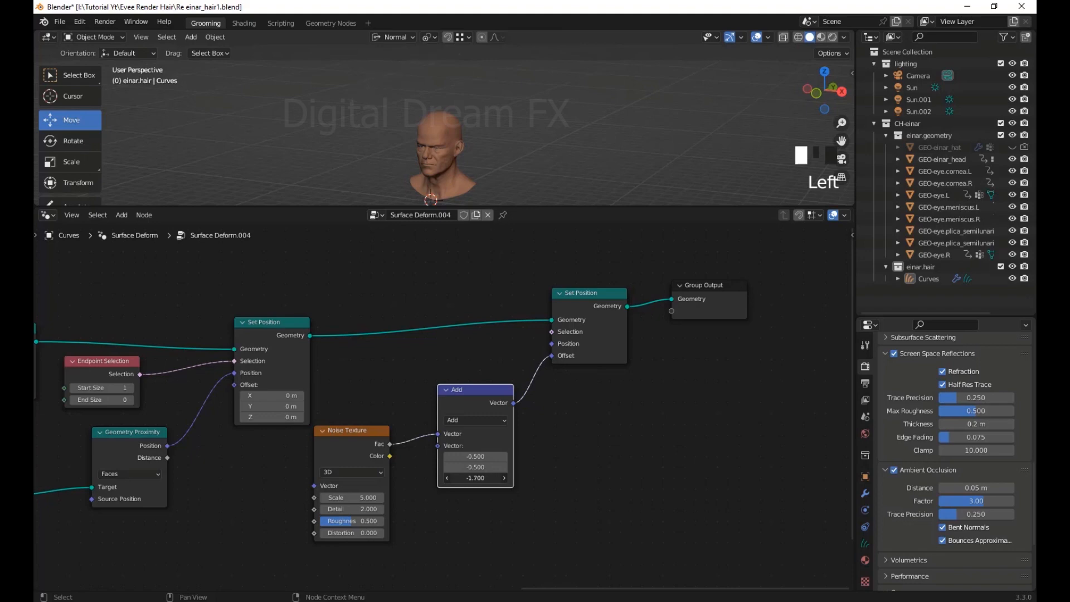
key(ctrl+z)
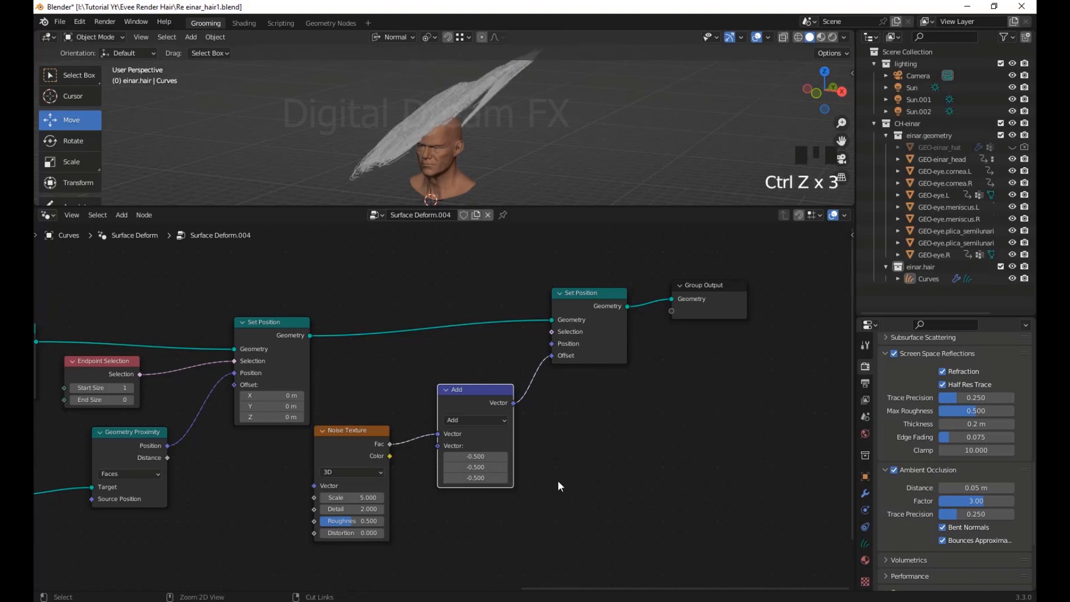
key(ctrl+z)
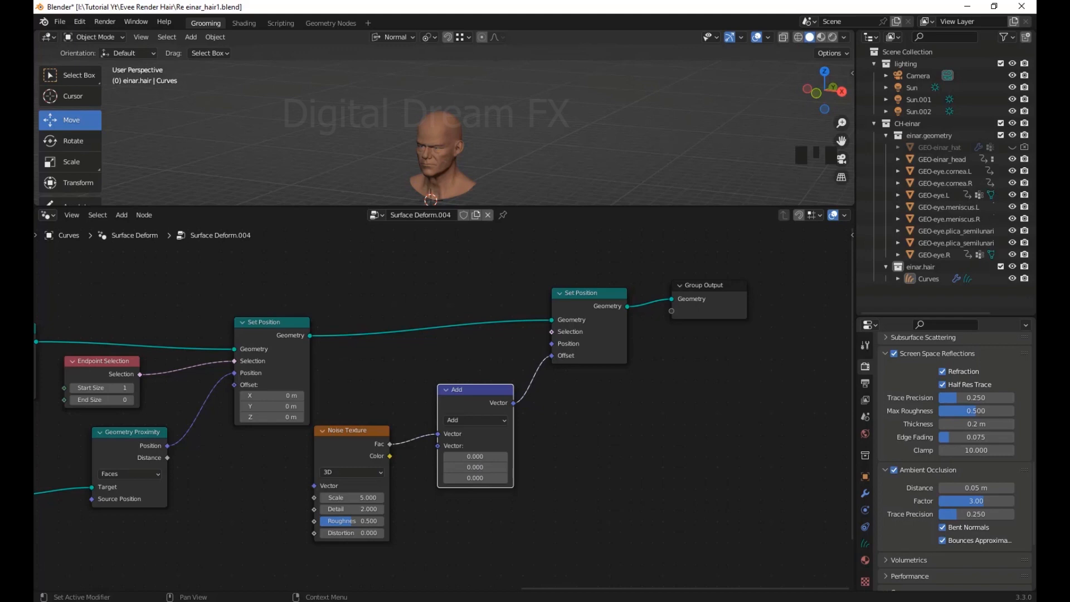
Enter -0.5 for all three components of the Add node's second vector
drag(466, 456, 465, 466)
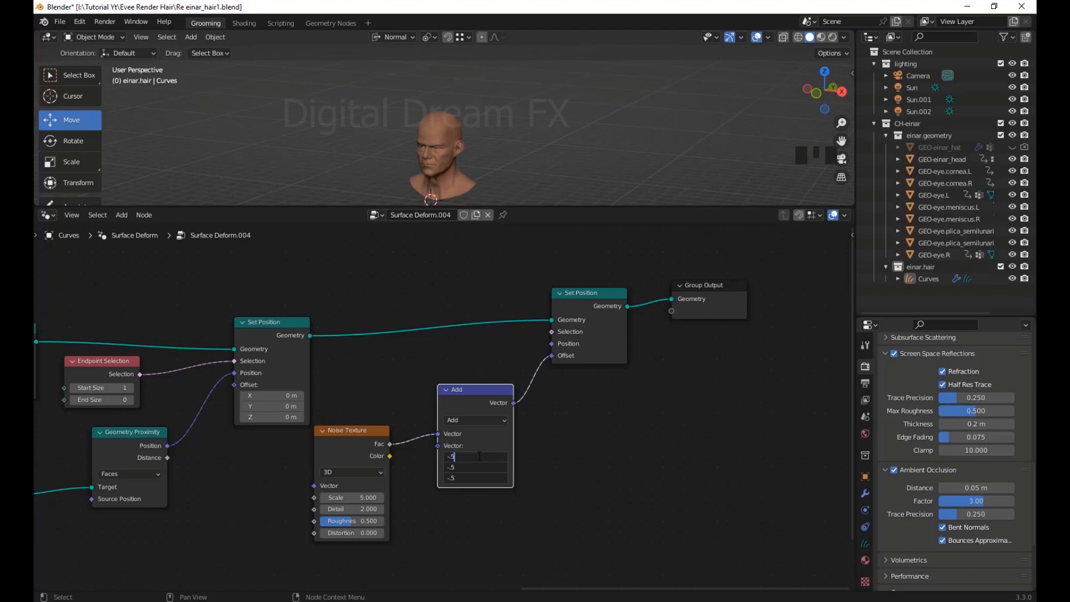
text(-.5)
key(Return)
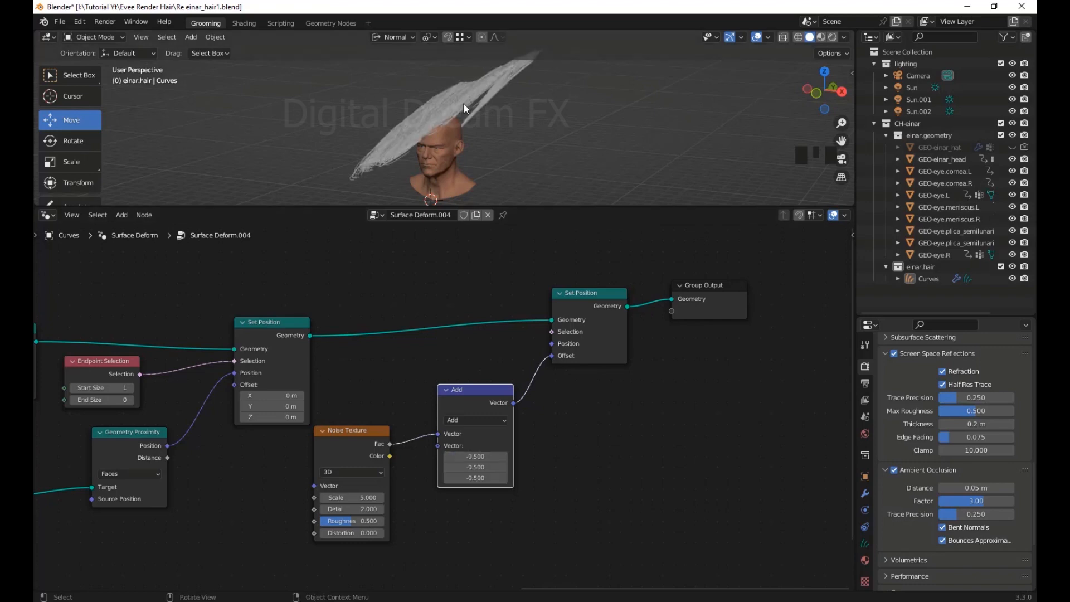
Set the Noise Texture's Scale to 5.6
scroll(529, 125, up, 3)
middle_drag(529, 125, 497, 131)
mouse_move(531, 201)
middle_down()
mouse_move(533, 173)
mouse_move(527, 190)
middle_up()
click(352, 497)
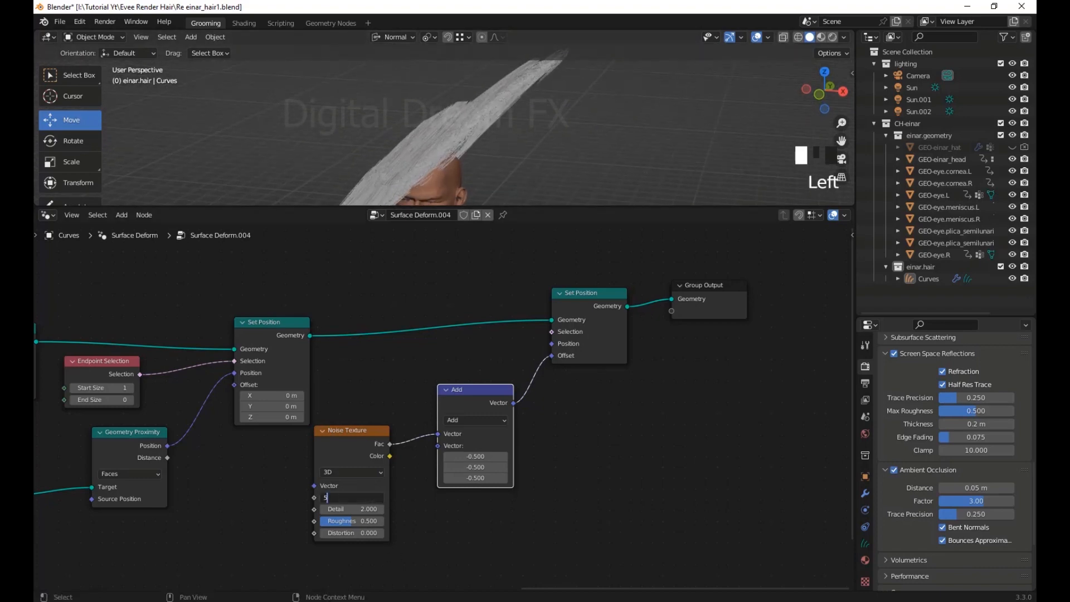
text(5.6)
key(Return)
Duplicate the Add node, insert the copy between it and the second Set Position's Offset, and change the copy's operation to Scale
drag(358, 437, 337, 462)
drag(461, 403, 444, 445)
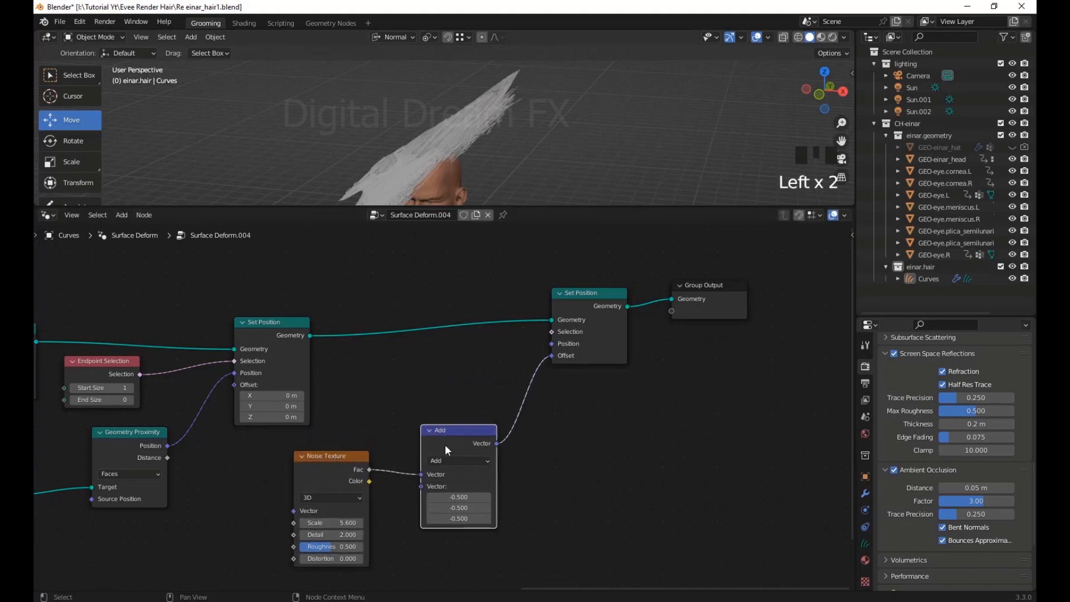
key(shift+d)
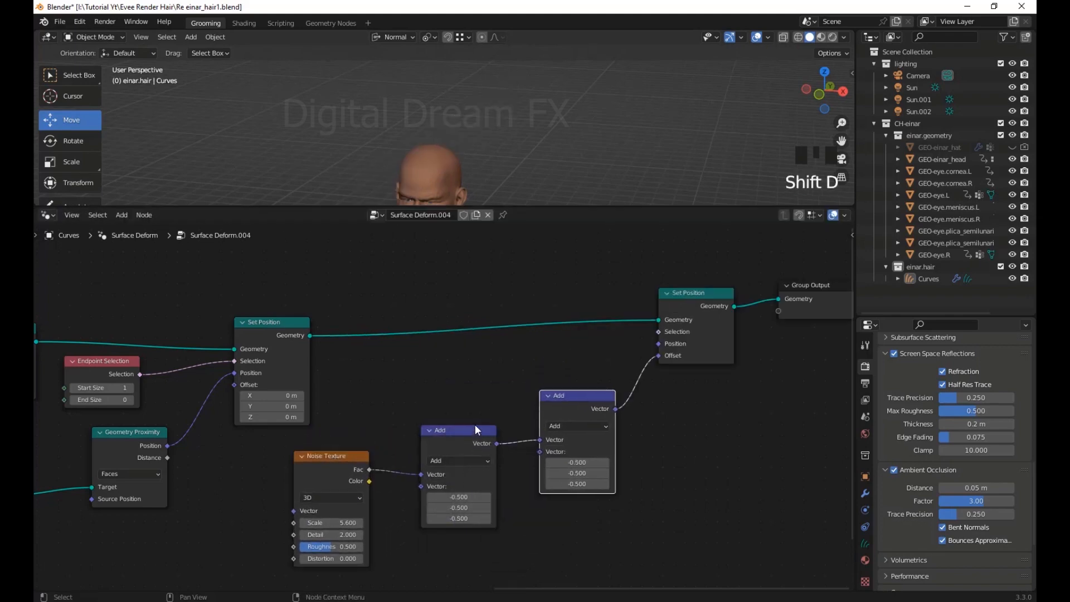
click(478, 440)
shift+middle_drag(666, 453, 560, 453)
click(486, 423)
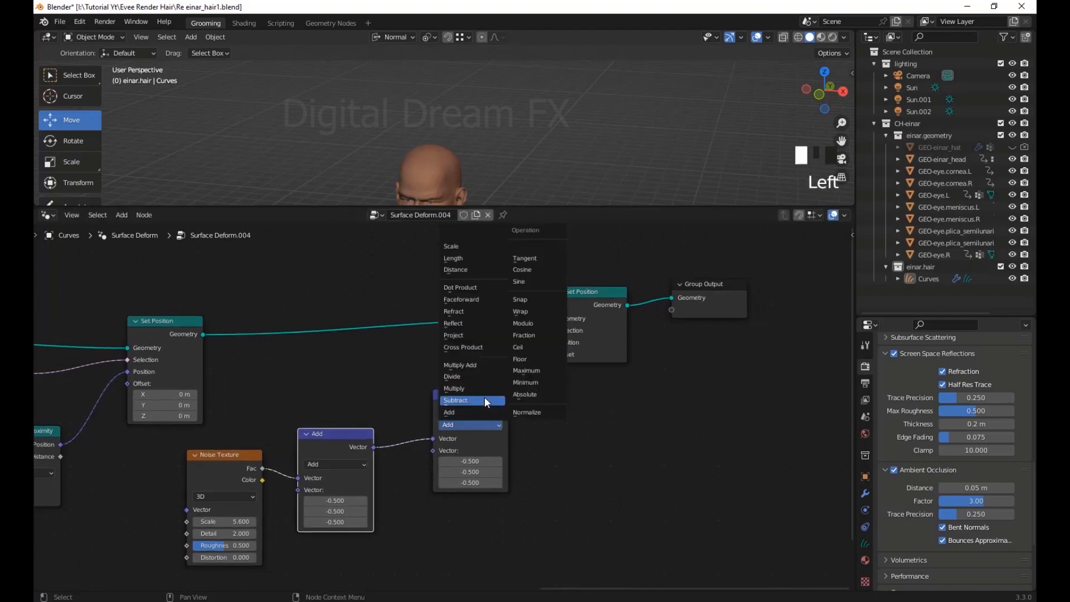
click(469, 245)
Set the Scale node's factor to 0.020 and check the hair from several angles
middle_drag(529, 396, 582, 454)
scroll(561, 446, up, 2)
click(472, 479)
mouse_move(504, 480)
mouse_down()
mouse_move(467, 480)
mouse_move(485, 479)
mouse_up()
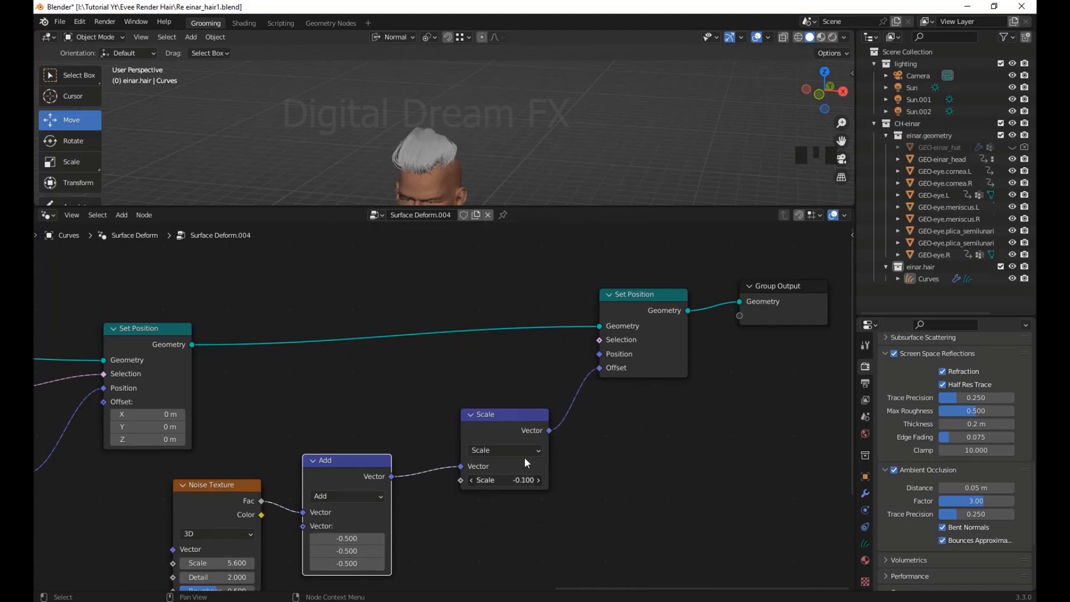
middle_drag(441, 134, 541, 186)
shift+drag(505, 478, 532, 478)
middle_drag(644, 159, 487, 183)
scroll(523, 131, down, 1)
shift+middle_drag(269, 454, 366, 397)
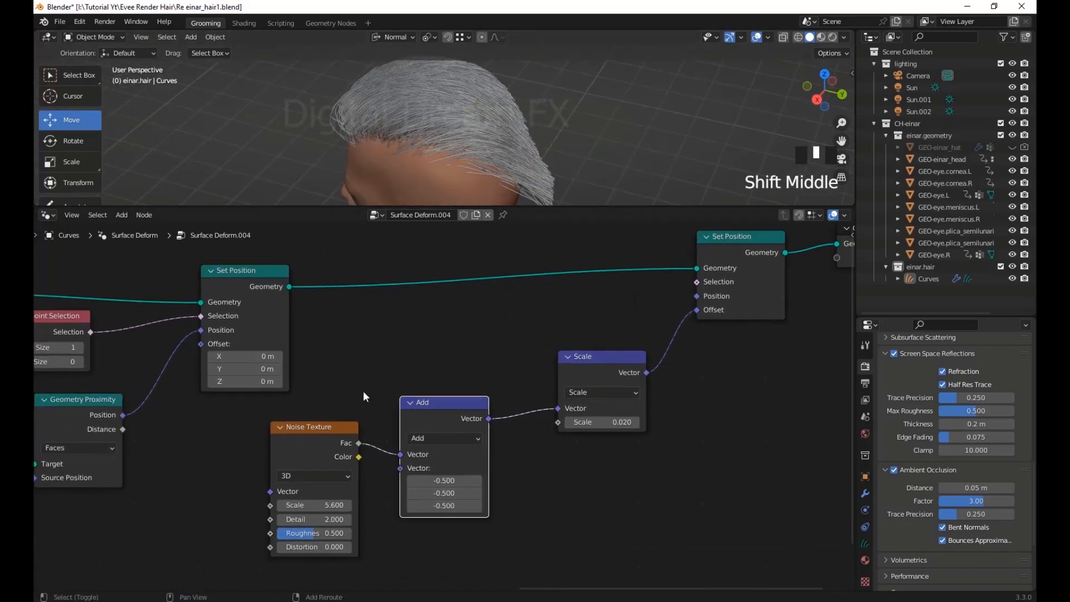
Try 5.960 for the Noise Texture's Scale and 1.820 for its Detail, and undo the Detail change
mouse_move(326, 504)
shift+mouse_down()
mouse_move(385, 505)
mouse_move(334, 504)
mouse_move(351, 504)
mouse_move(317, 519)
shift+mouse_up()
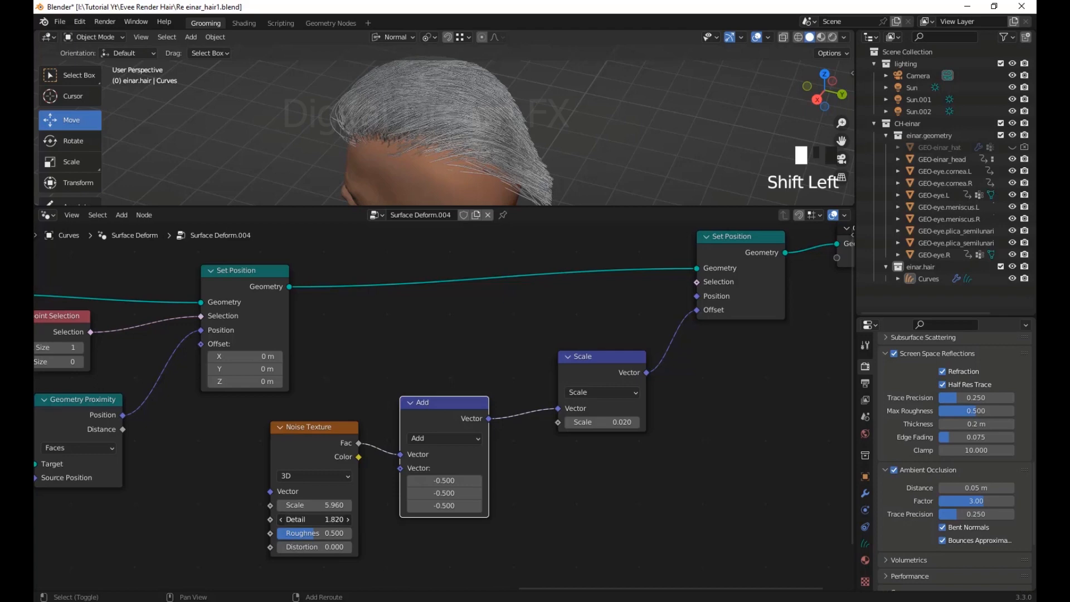
key(ctrl+z)
shift+middle_drag(602, 309, 552, 338)
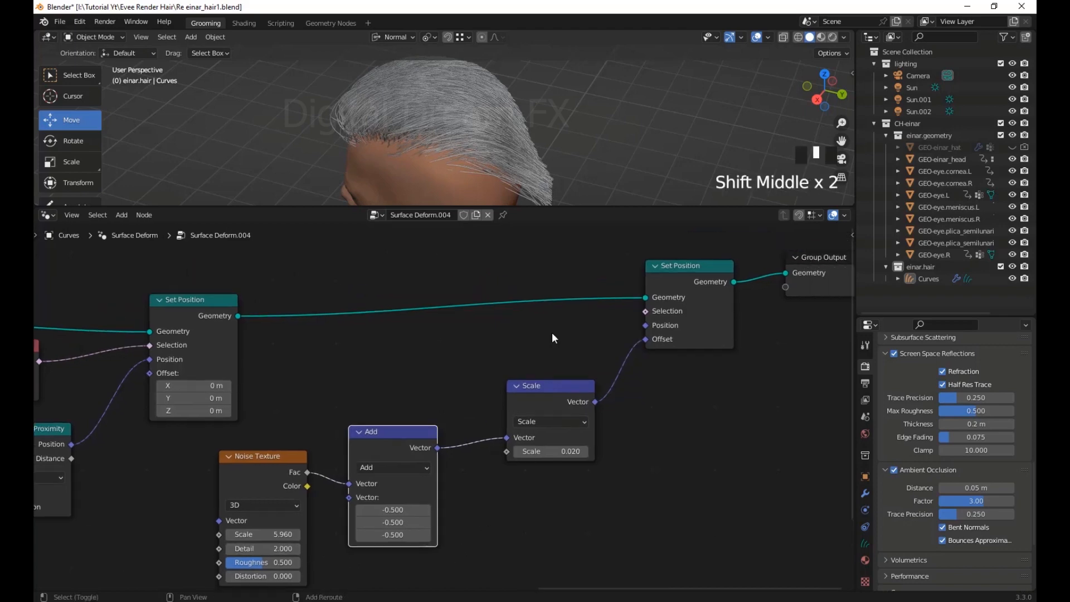
middle_drag(562, 167, 477, 162)
shift+middle_drag(717, 428, 702, 398)
shift+middle_drag(573, 474, 576, 474)
scroll(706, 374, down, 1)
shift+middle_drag(706, 373, 688, 409)
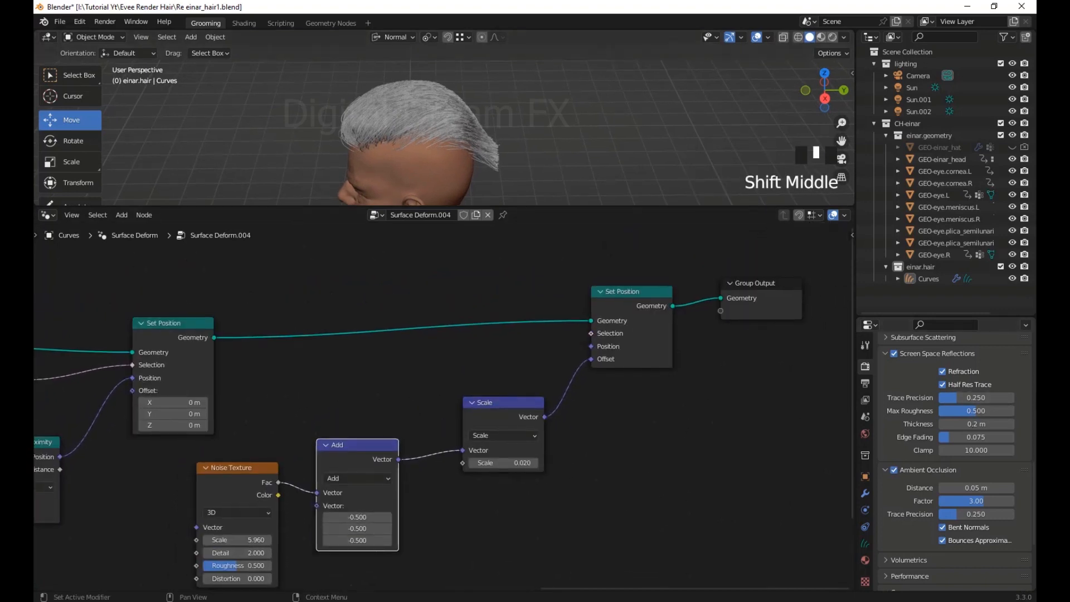
Try -0.1 as the Scale node's factor, and undo the recent factor and Noise Texture Scale edits
click(506, 463)
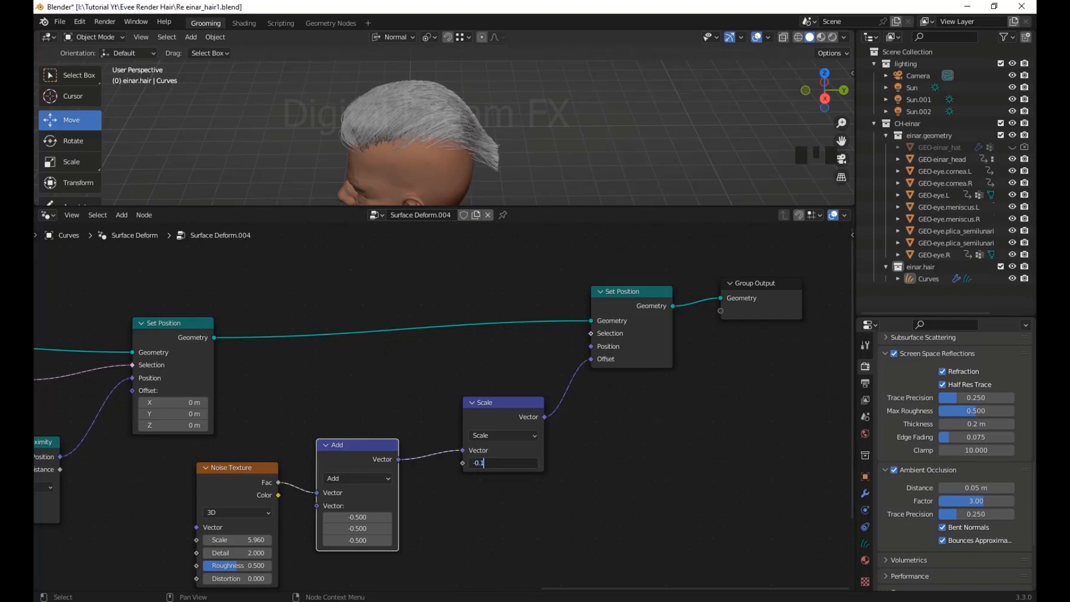
text(-0.1)
key(Return)
middle_drag(560, 168, 647, 125)
drag(505, 463, 580, 474)
key(ctrl+z)
key(ctrl+z)
key(ctrl+z)
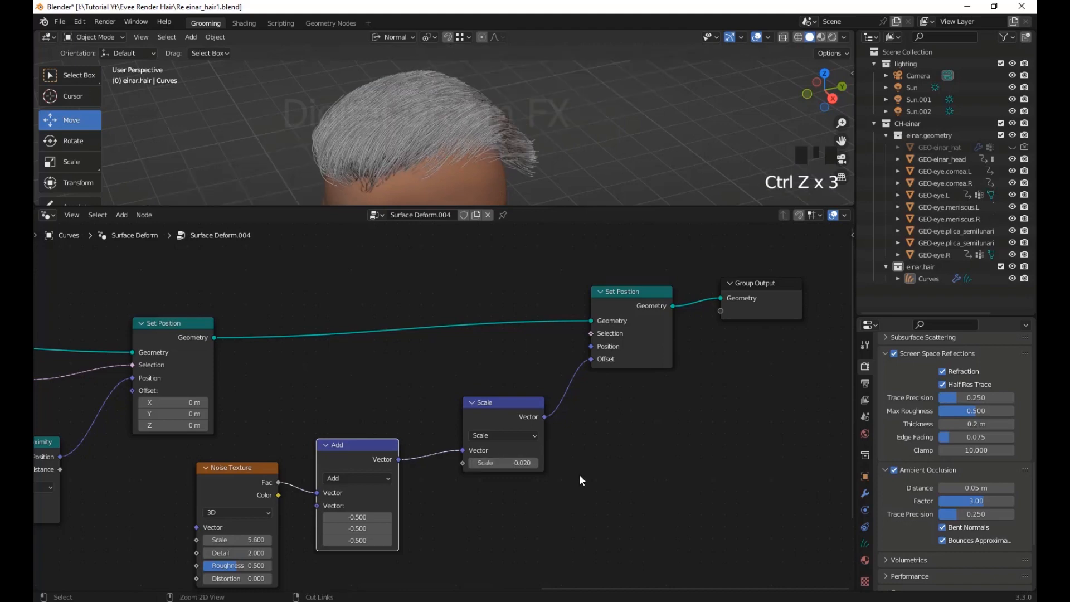
scroll(544, 123, down, 2)
scroll(474, 145, up, 2)
shift+middle_drag(474, 145, 490, 139)
shift+middle_drag(454, 493, 560, 471)
middle_drag(478, 162, 536, 131)
shift+middle_drag(458, 488, 419, 506)
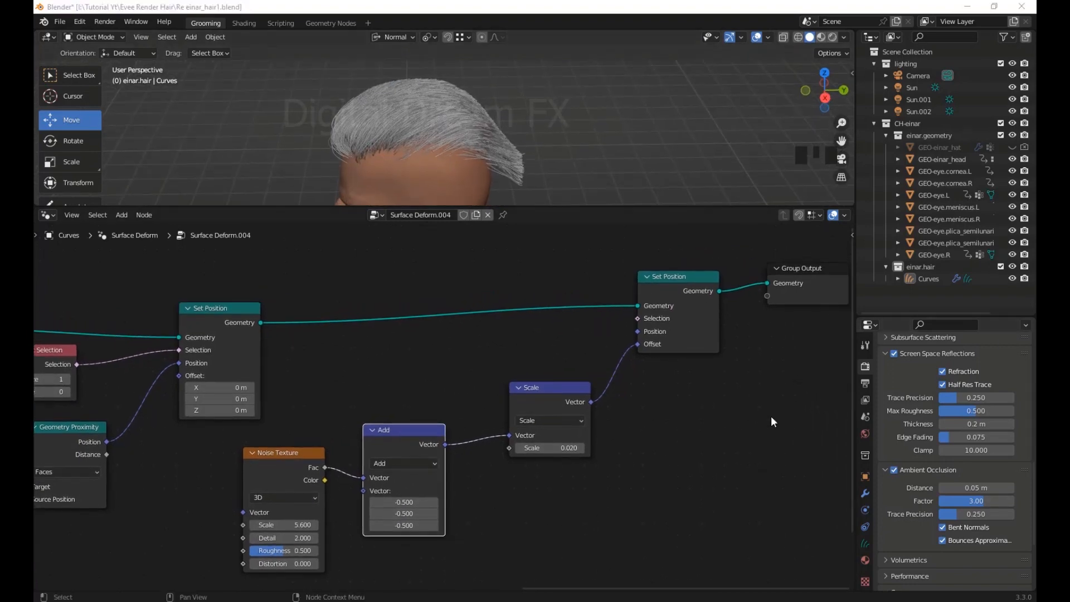
Add a Set Curve Radius node between the last Set Position and Group Output, and move Group Output away to make room
middle_drag(771, 415, 641, 433)
scroll(636, 431, down, 2)
click(603, 471)
key(shift+a)
mouse_move(579, 297)
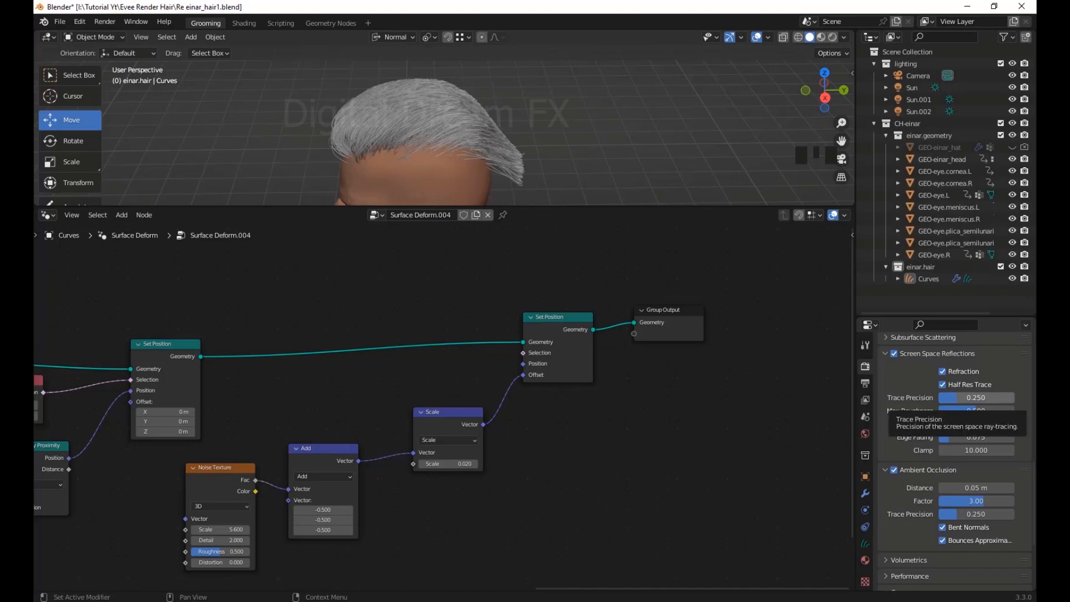
click(594, 441)
key(shift+a)
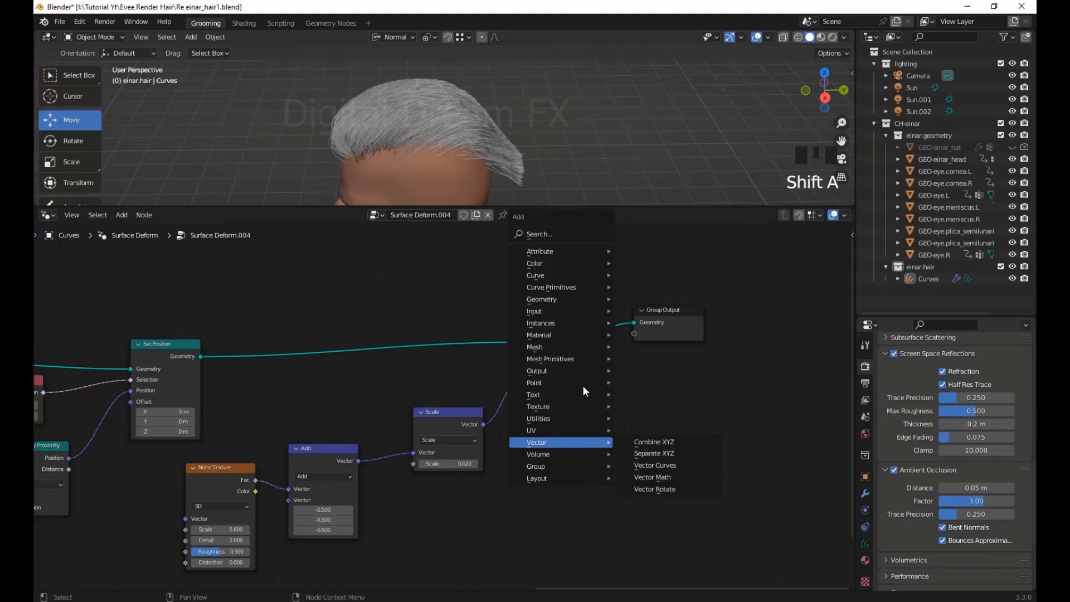
click(559, 235)
text(se)
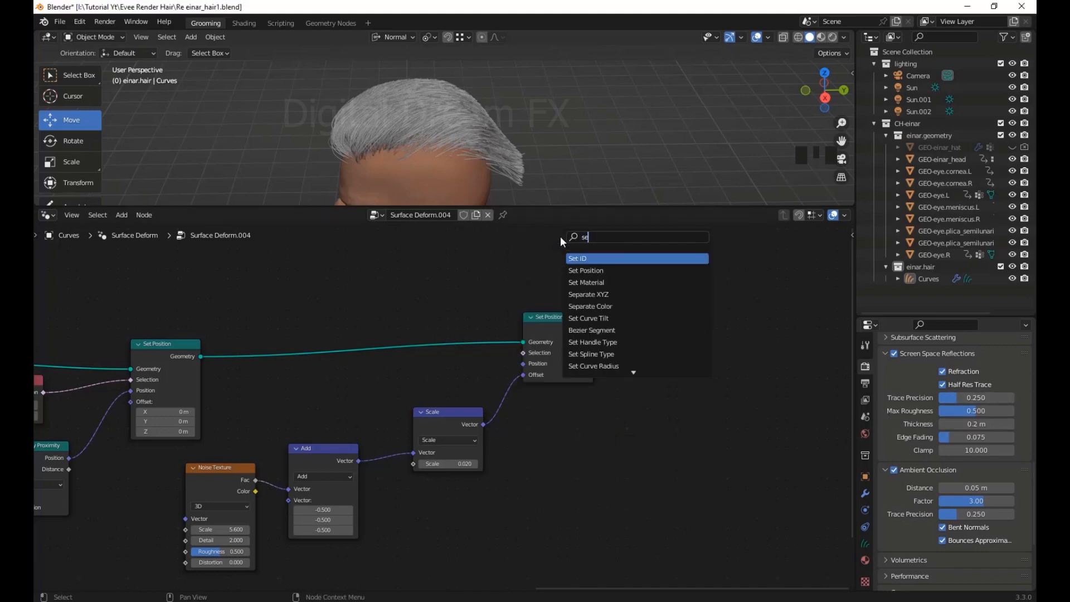
text(t curve)
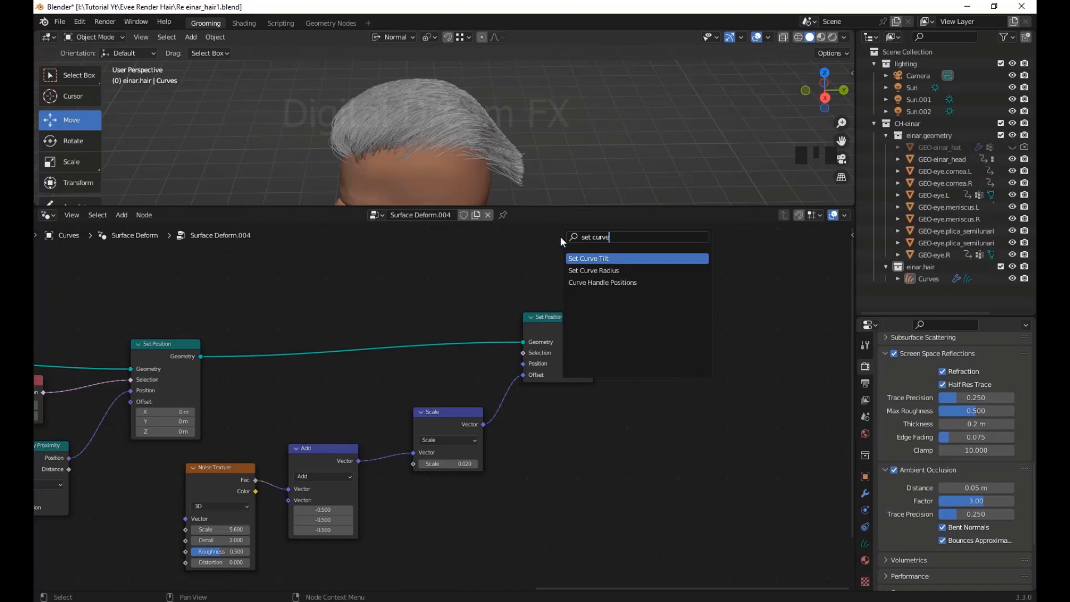
click(592, 270)
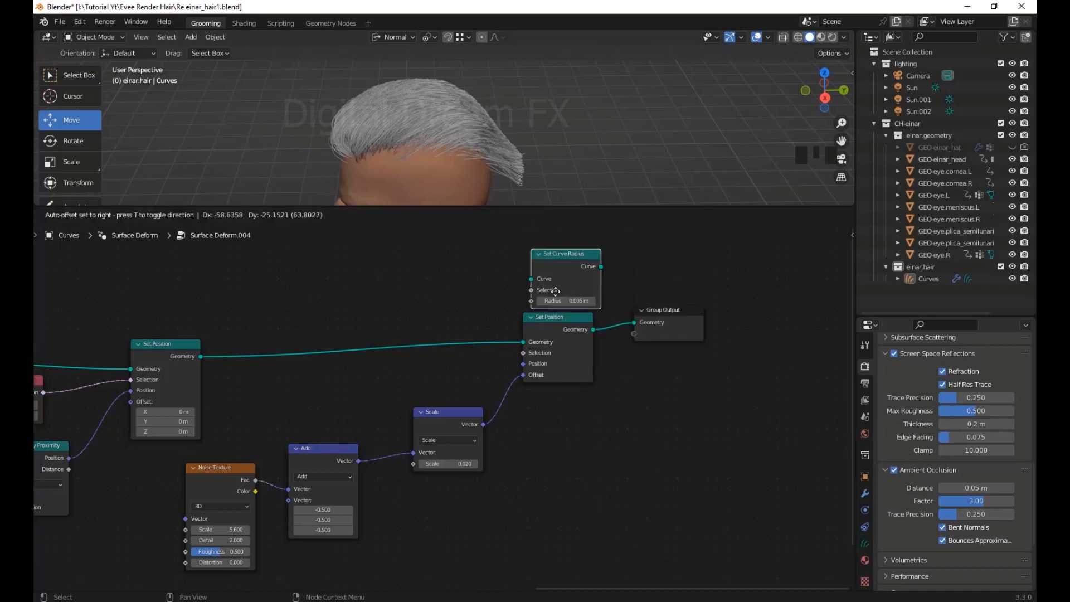
click(669, 321)
drag(770, 314, 791, 303)
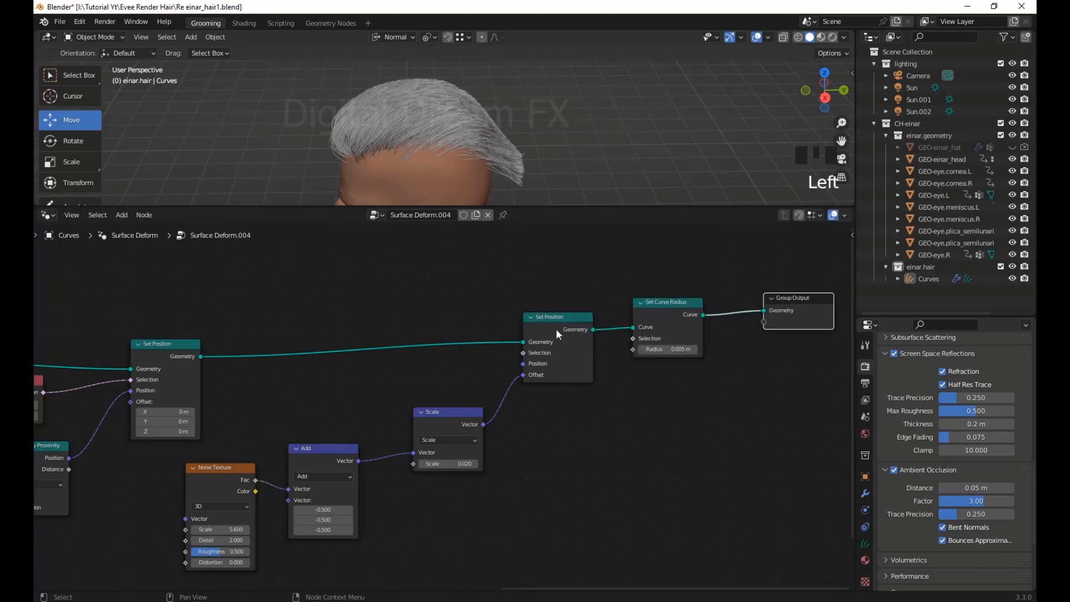
Reposition the last Set Position node and the Scale node to tidy the end of the node chain
drag(556, 329, 518, 321)
scroll(678, 402, down, 1)
shift+middle_drag(473, 420, 301, 390)
drag(302, 394, 272, 369)
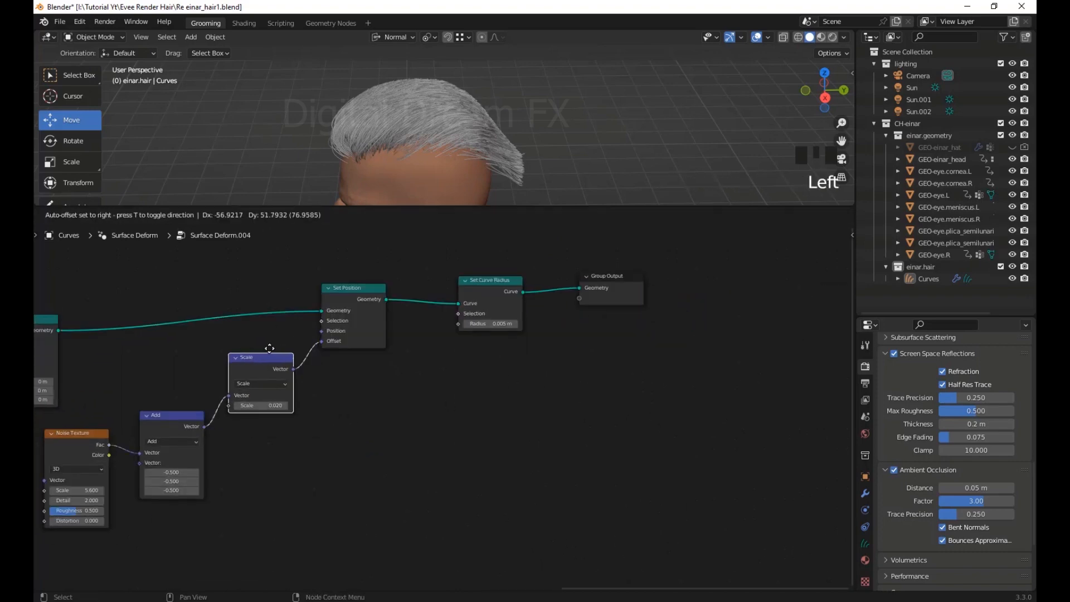
shift+middle_drag(584, 370, 661, 430)
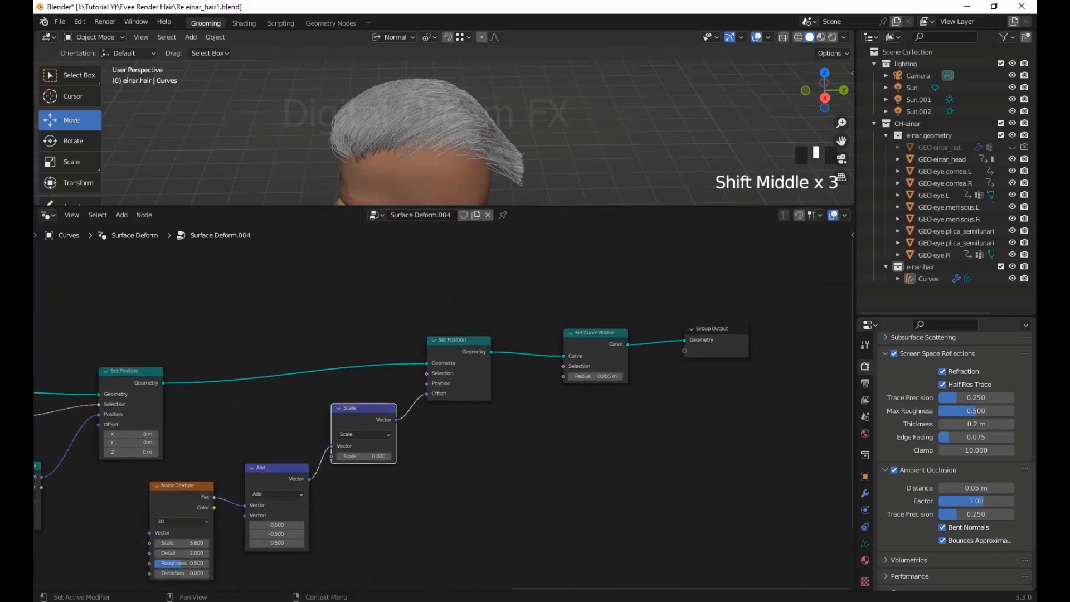
Try a Set Curve Radius value of 6.3 m and undo it
scroll(548, 292, up, 6)
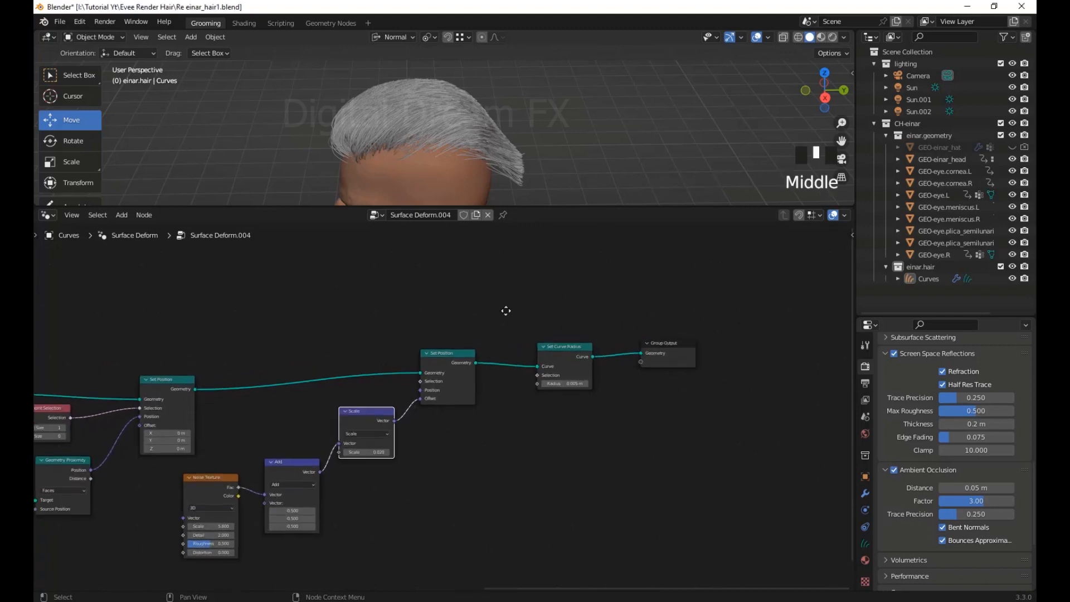
scroll(606, 278, up, 2)
mouse_move(544, 296)
shift+middle_down()
mouse_move(589, 275)
mouse_move(533, 302)
shift+middle_up()
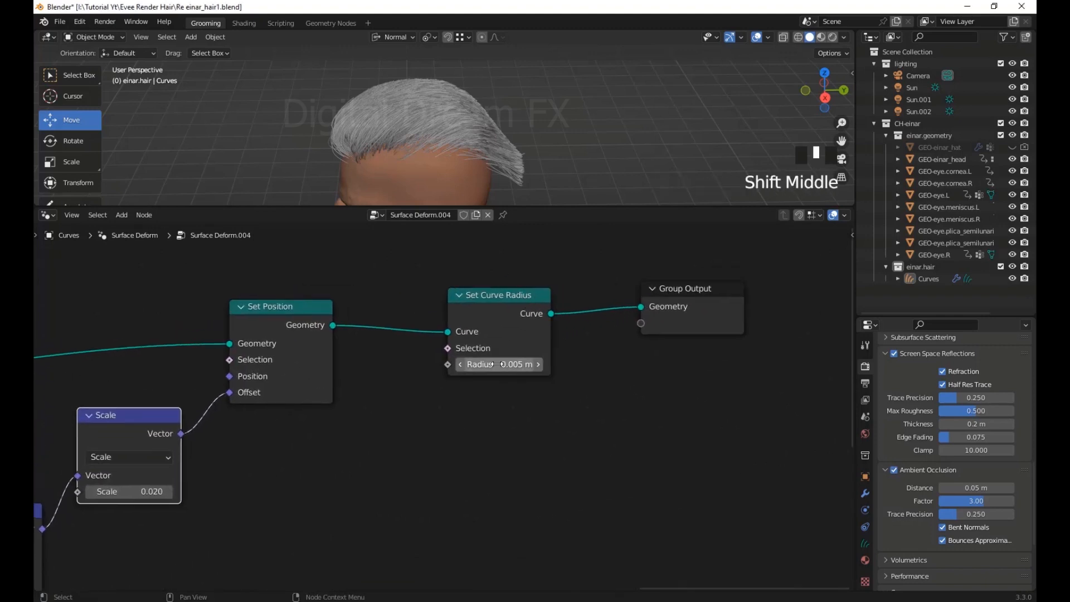
click(499, 364)
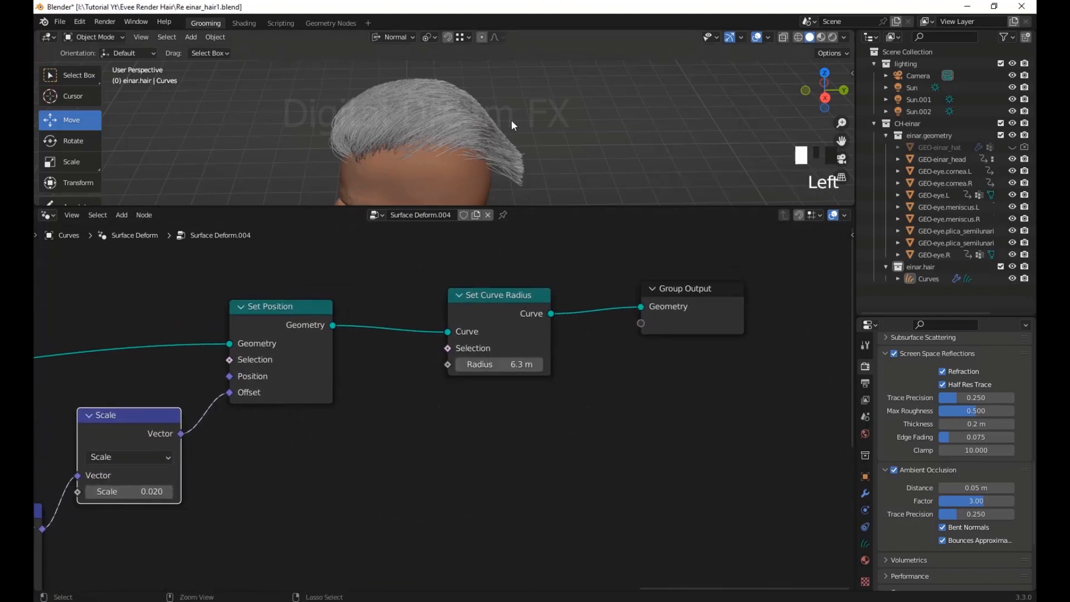
key(ctrl+z)
middle_drag(511, 119, 534, 132)
drag(505, 295, 500, 295)
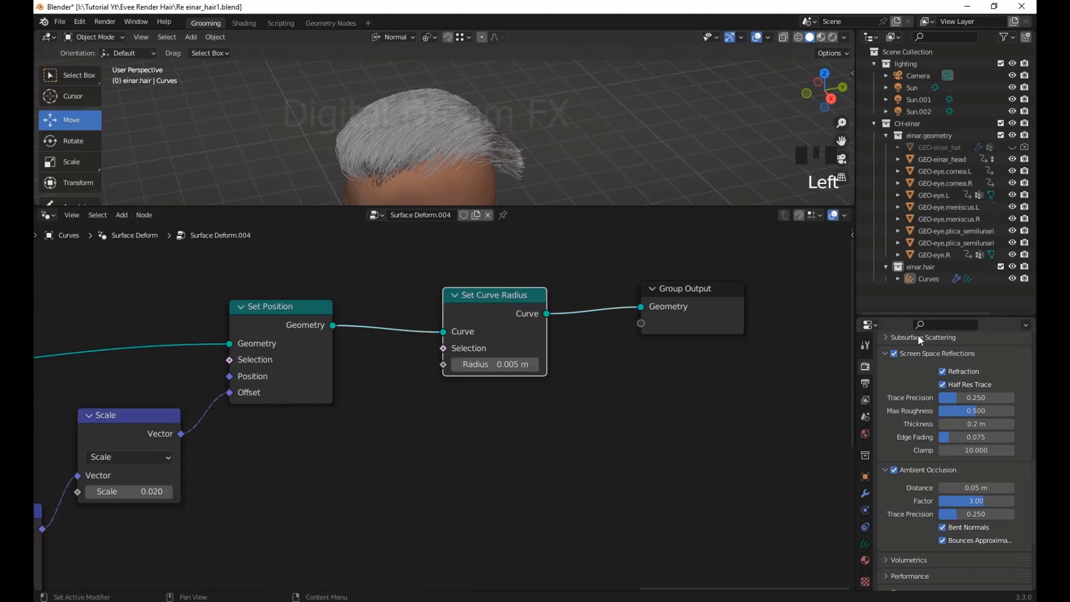
Enlarge the render settings area and set the Curves shape to Strip
drag(922, 316, 921, 145)
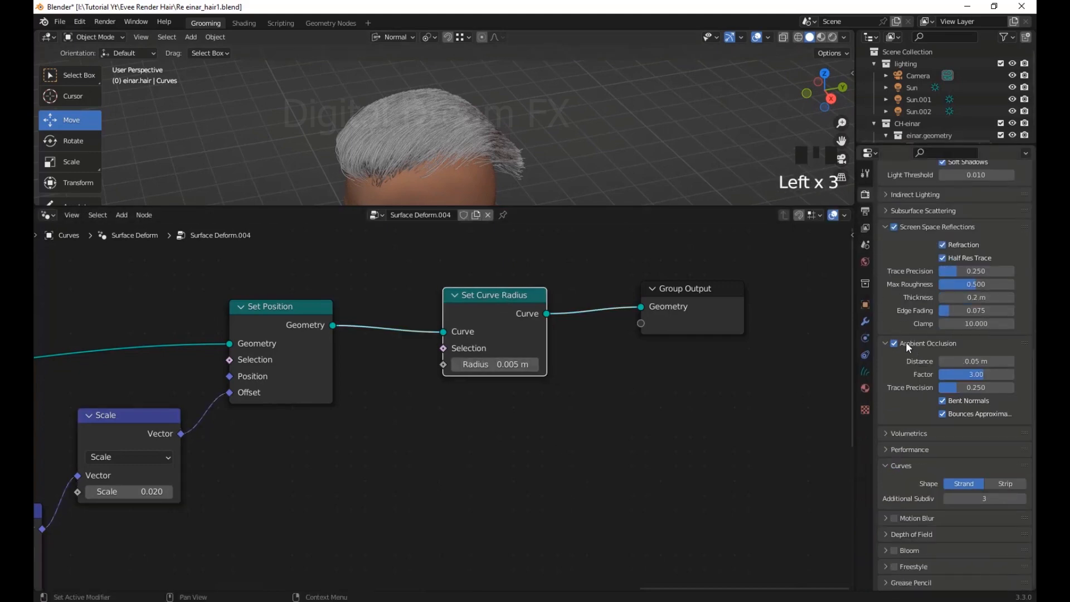
scroll(943, 419, down, 7)
click(1000, 483)
scroll(505, 345, up, 3)
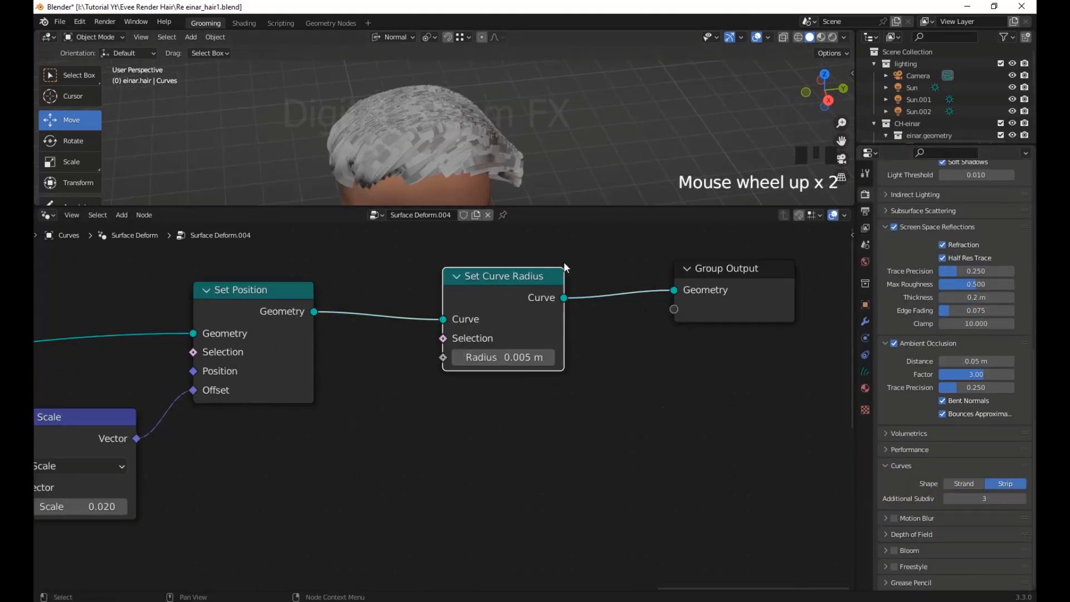
Set the Set Curve Radius node's radius to 1 m and check the hair's thickness
click(505, 353)
mouse_move(504, 353)
mouse_down()
mouse_move(602, 353)
mouse_move(496, 352)
mouse_move(508, 353)
mouse_up()
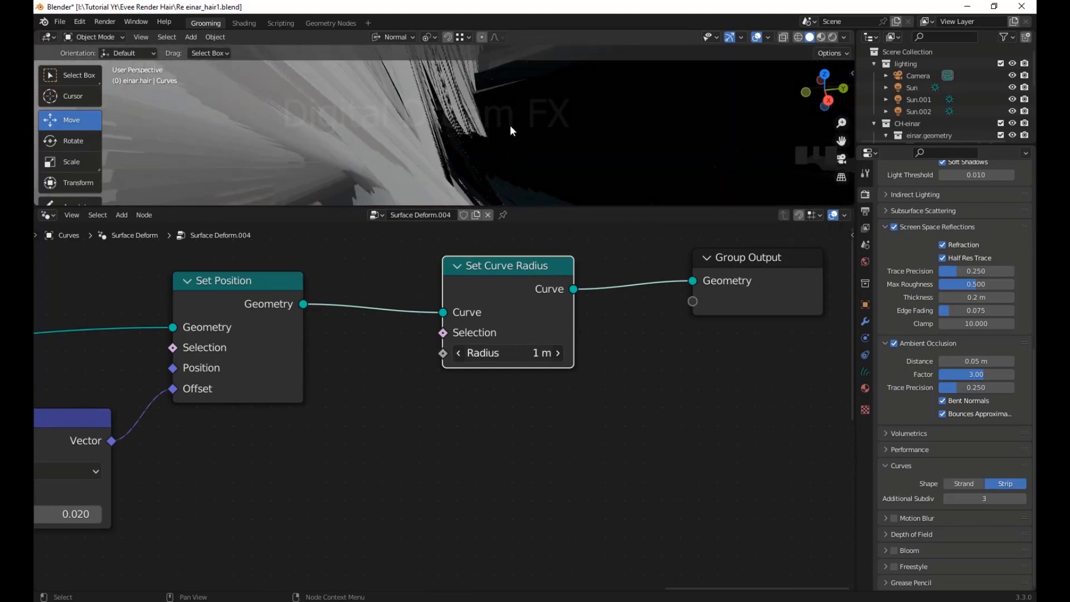
scroll(500, 139, down, 10)
mouse_move(500, 140)
middle_down()
mouse_move(589, 143)
mouse_move(501, 145)
middle_up()
scroll(537, 142, up, 6)
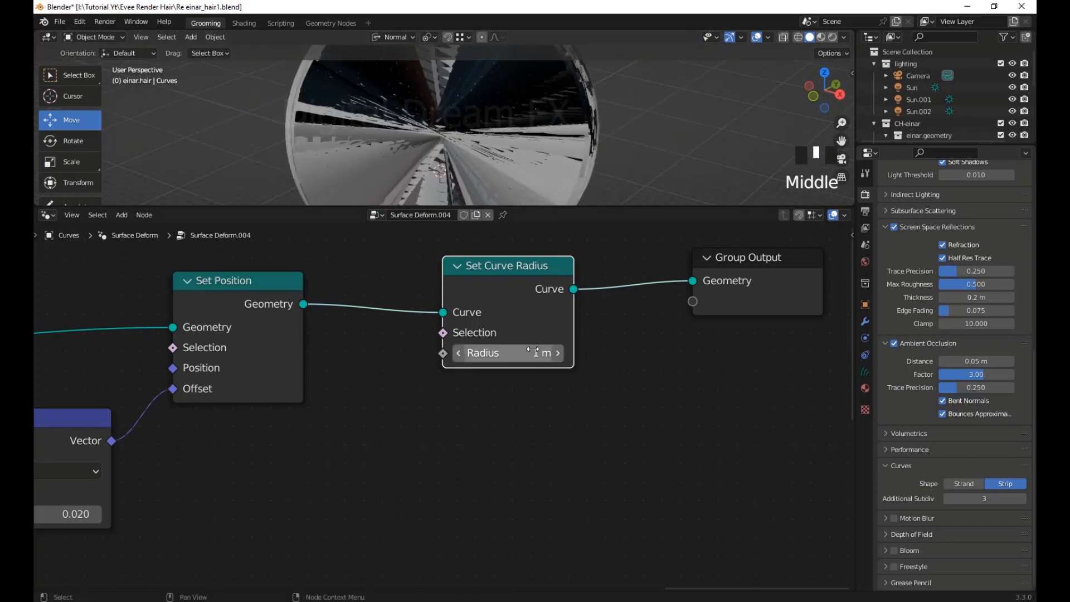
Reduce the Set Curve Radius node's radius to 0.01 m and view the hair up close
click(532, 352)
text(.0)
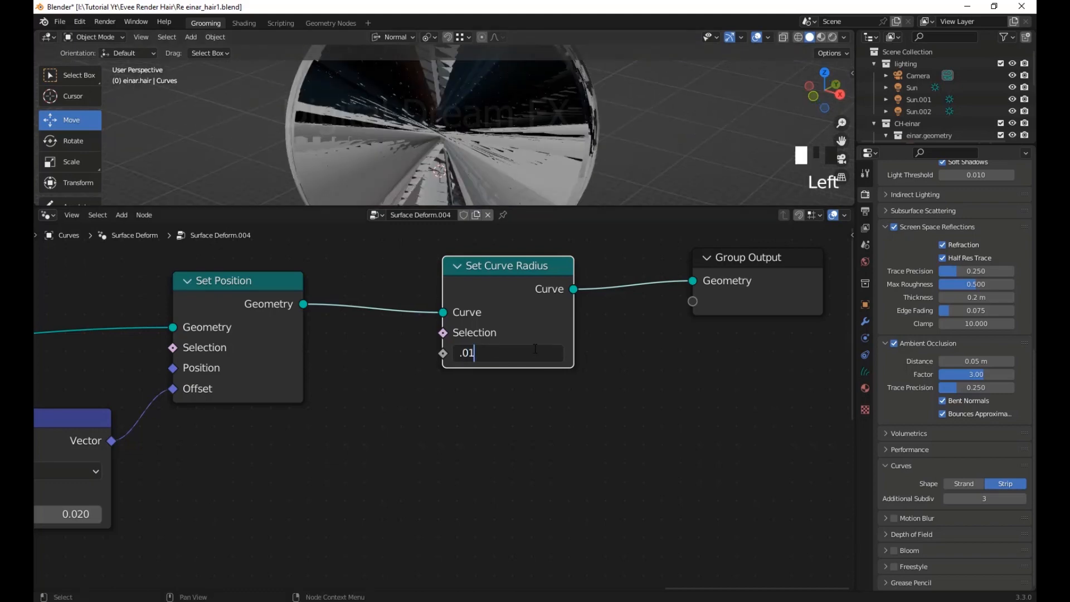
text(1)
key(Return)
scroll(479, 126, up, 9)
middle_drag(483, 126, 473, 147)
Set the Set Curve Radius node's radius to 0.0023 m
click(525, 352)
key(BackSpace)
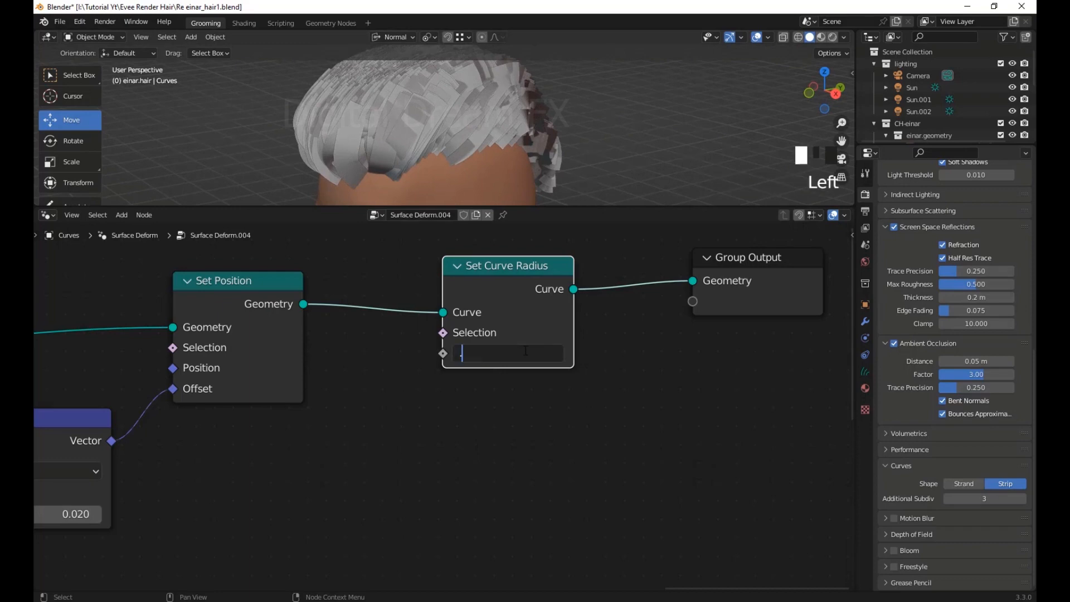
text(.00)
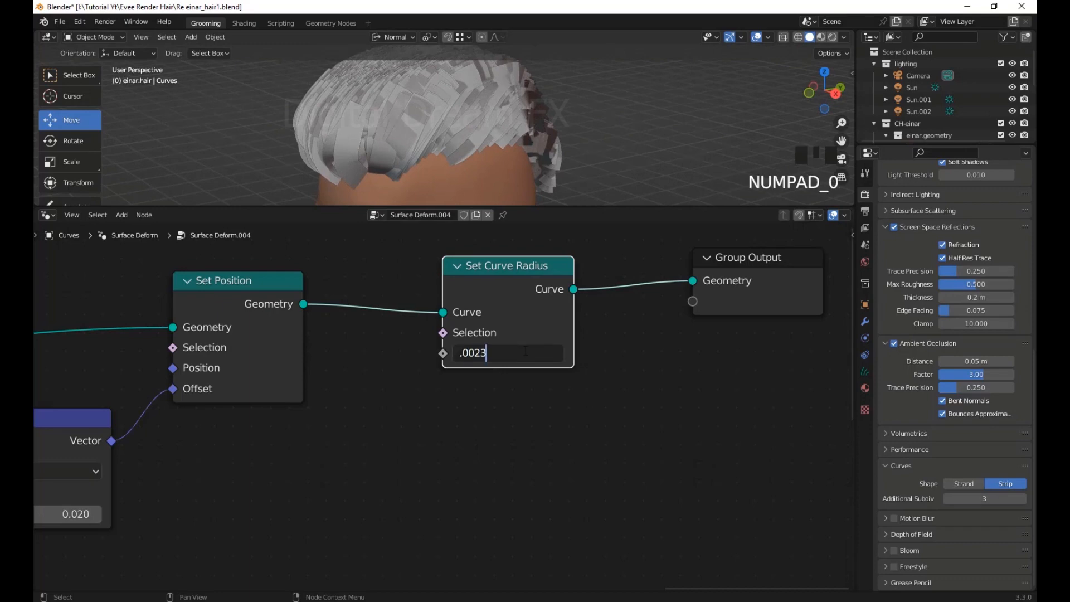
text(23)
key(Return)
Set the Set Curve Radius node's radius to 0.005 m
click(525, 352)
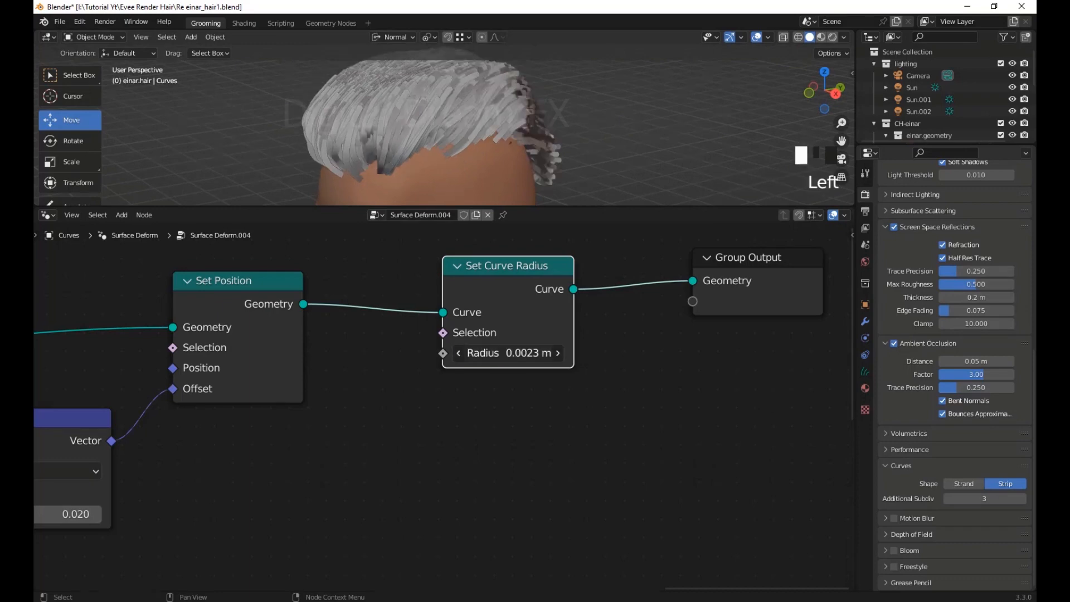
key(BackSpace)
text(.005)
key(Return)
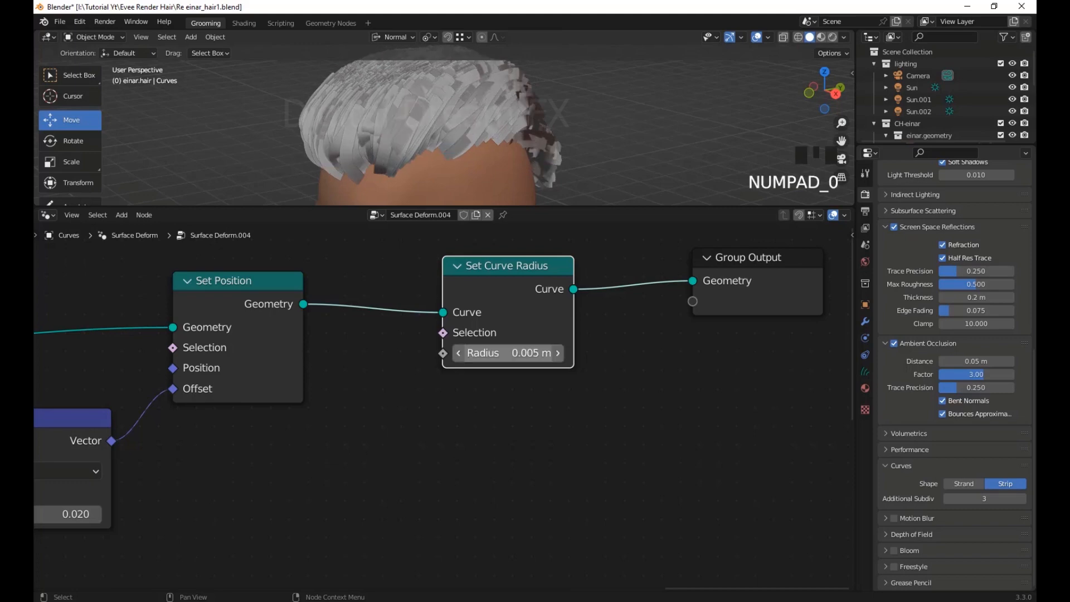
Switch the Curves shape in the render settings back to Strand
shift+middle_drag(664, 363, 610, 408)
click(965, 484)
scroll(519, 142, down, 2)
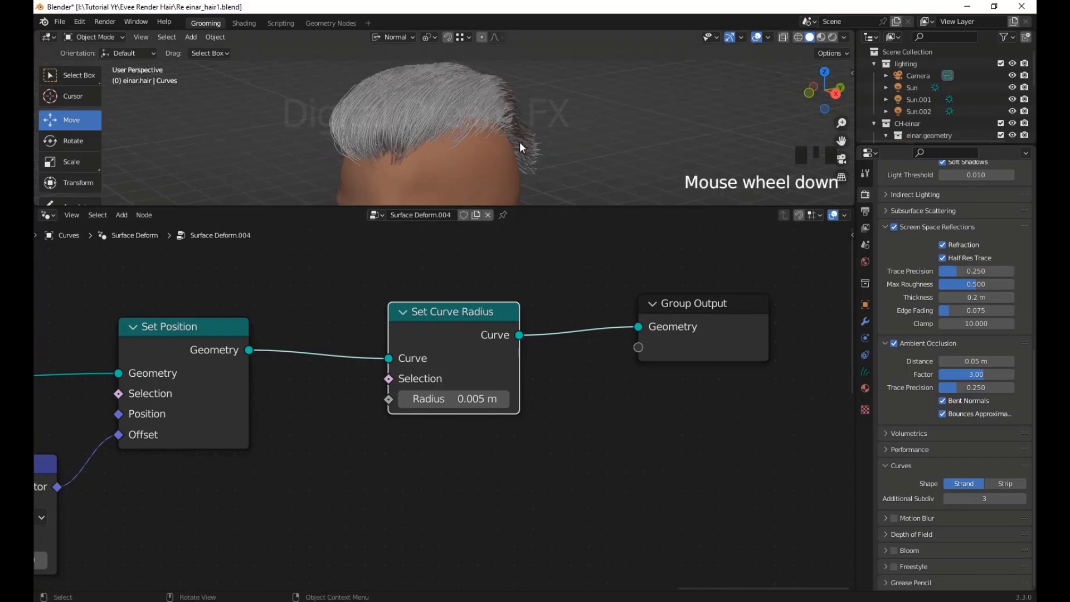
Render the image in Eevee to check the hair, and close the render result
shift+middle_drag(519, 142, 412, 139)
click(105, 21)
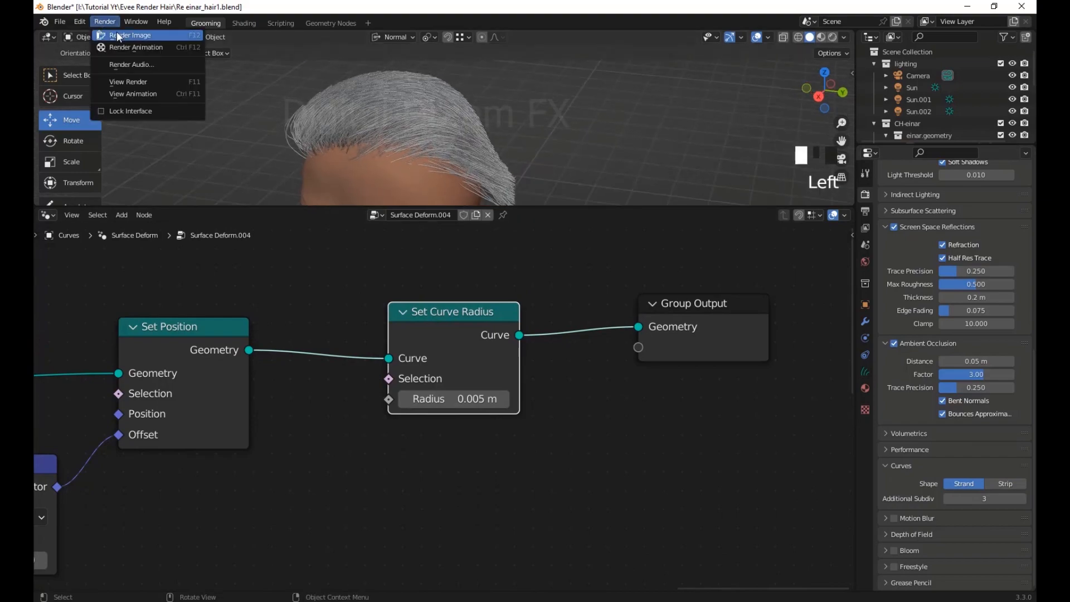
click(112, 34)
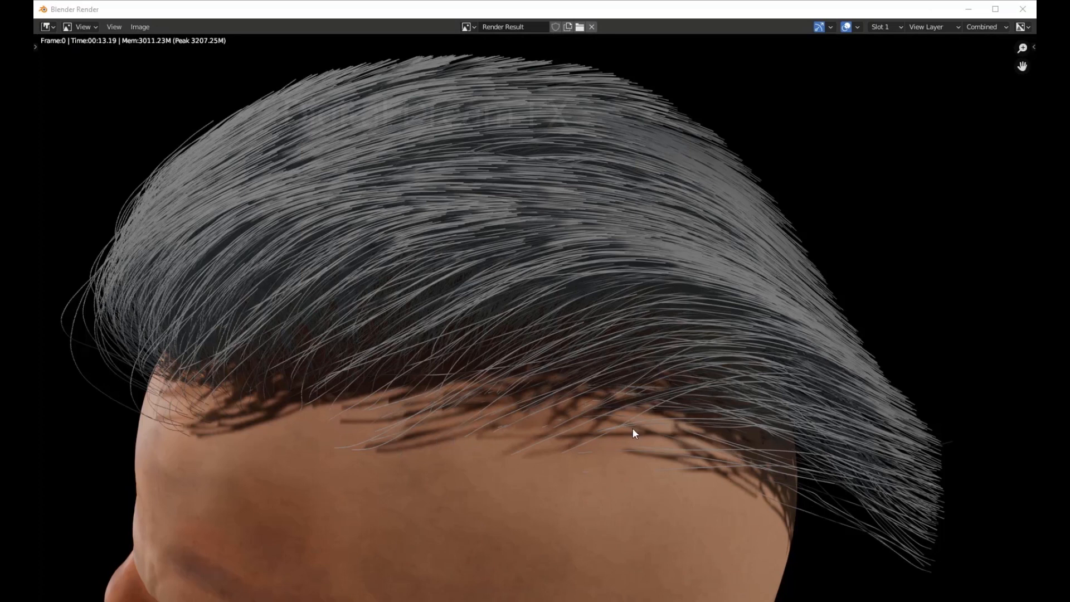
click(1020, 10)
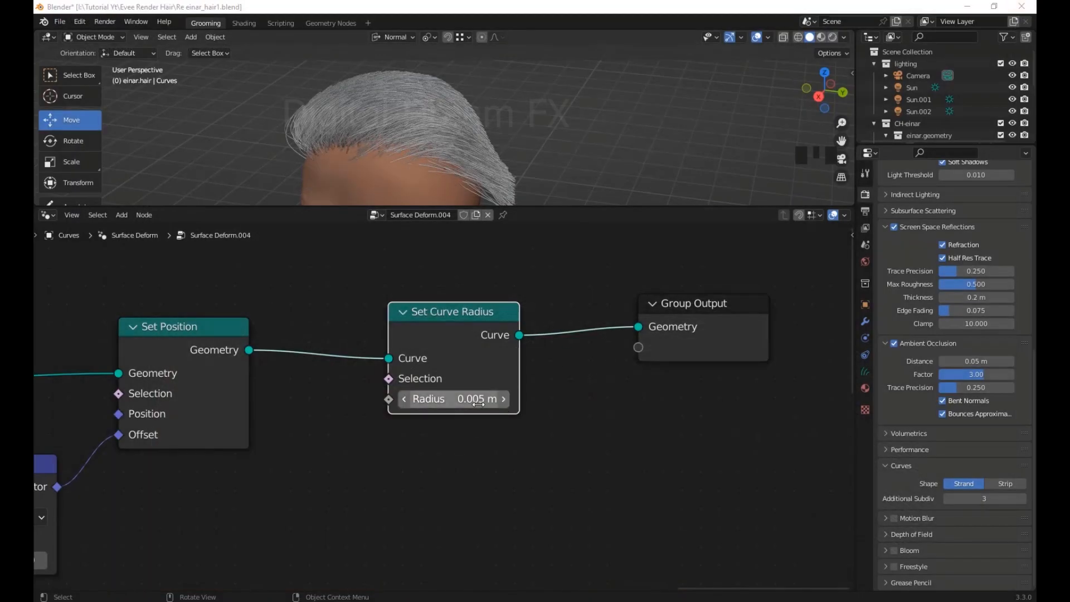
Set the Set Curve Radius node's radius to 0.01 m and render the image again in Eevee
click(454, 399)
click(427, 399)
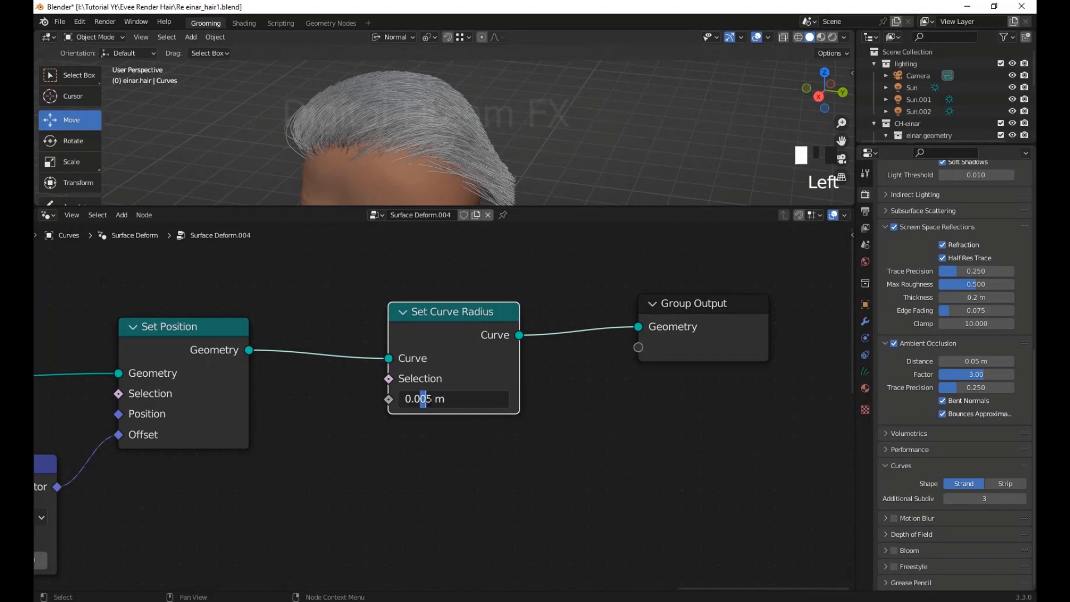
drag(422, 399, 431, 399)
text(1)
key(Return)
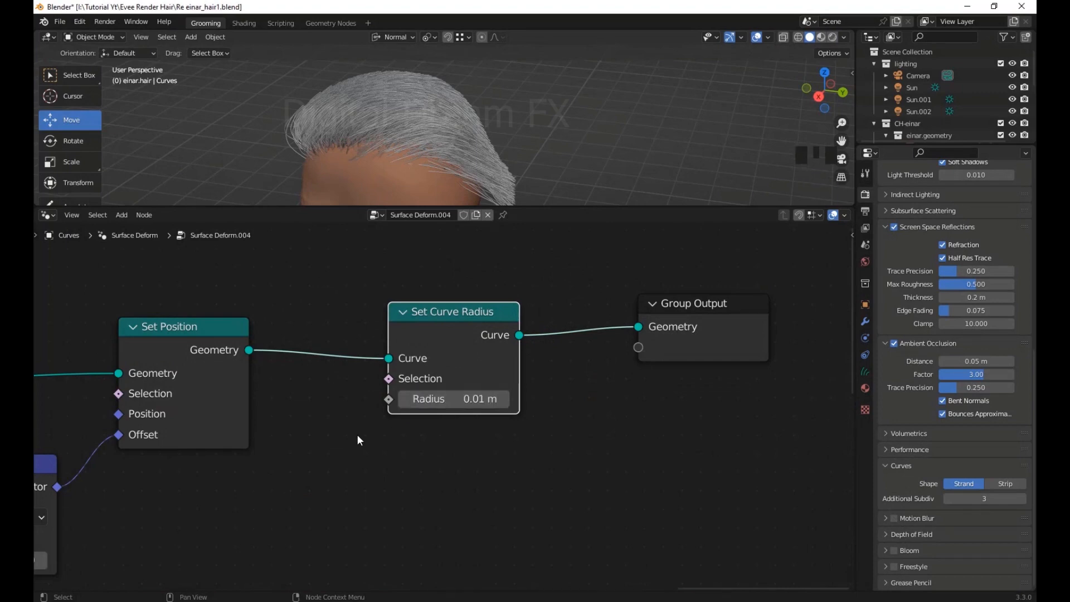
click(105, 21)
click(127, 38)
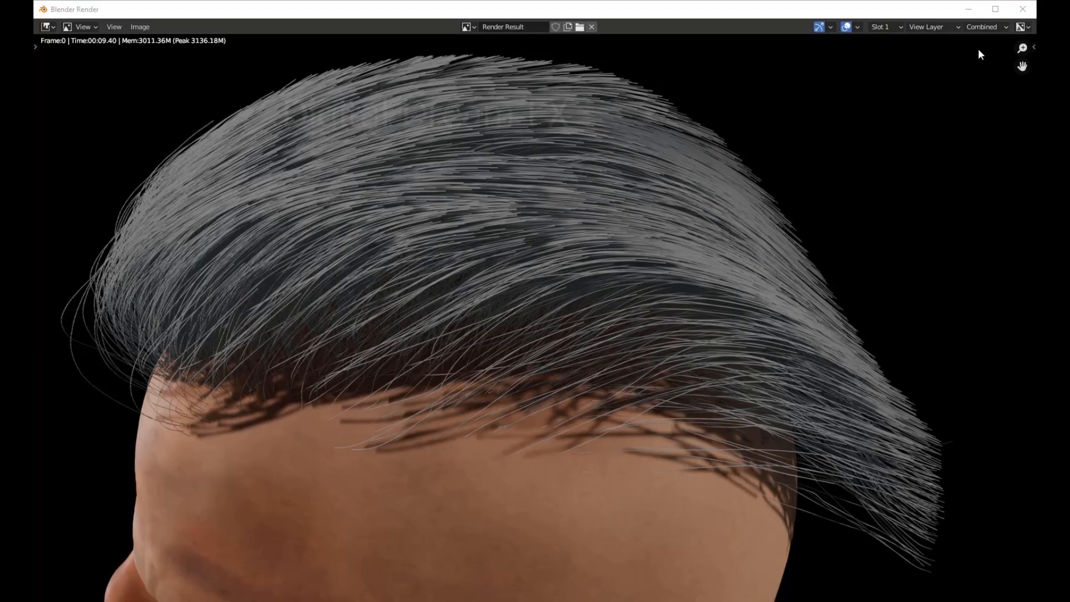
click(1022, 9)
Switch the render engine to Cycles and render the image to check the hair thickness
scroll(964, 272, up, 19)
click(986, 192)
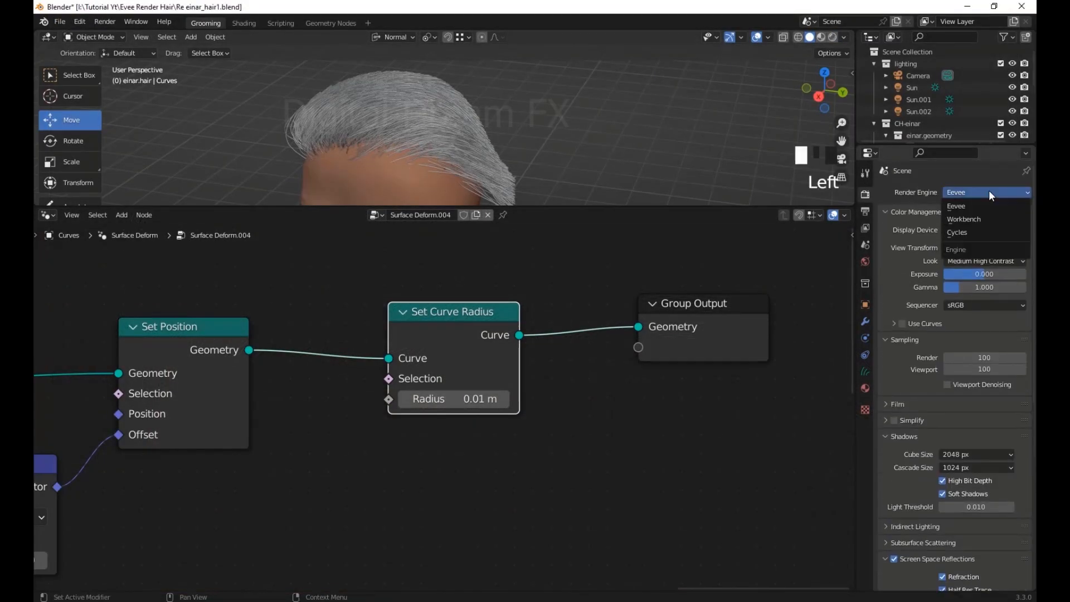
click(969, 232)
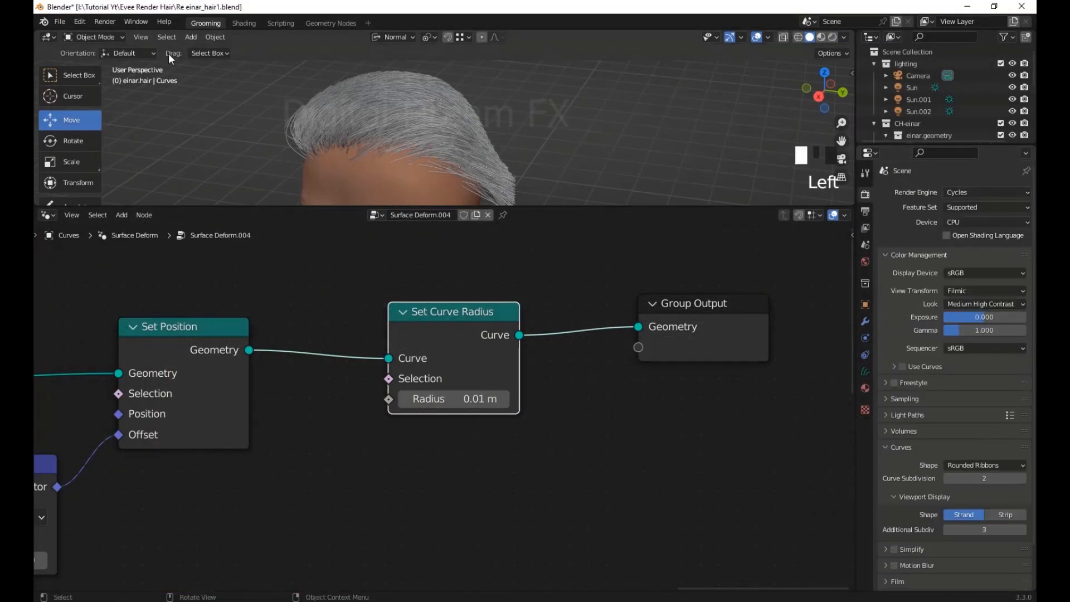
click(104, 21)
click(125, 36)
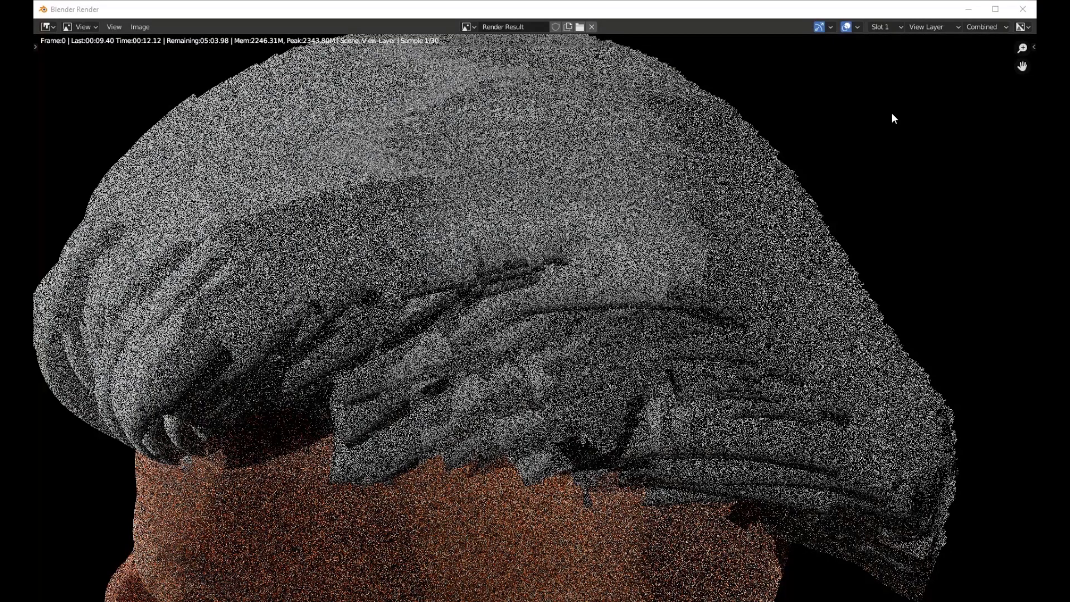
click(1022, 9)
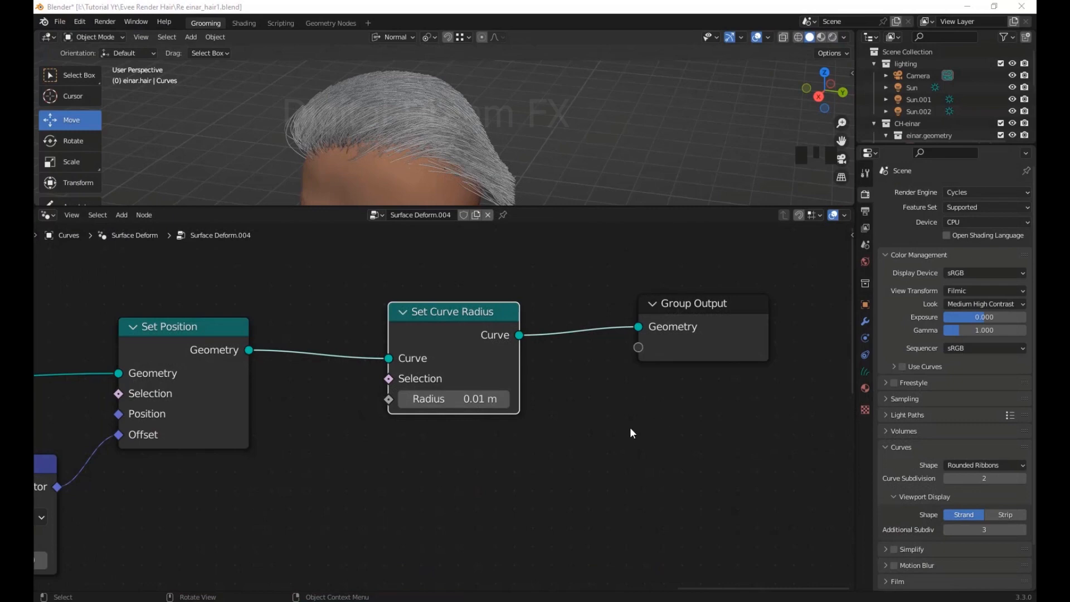
Set the Set Curve Radius node's radius to 0.005 m
click(454, 399)
key(BackSpace)
text(.00)
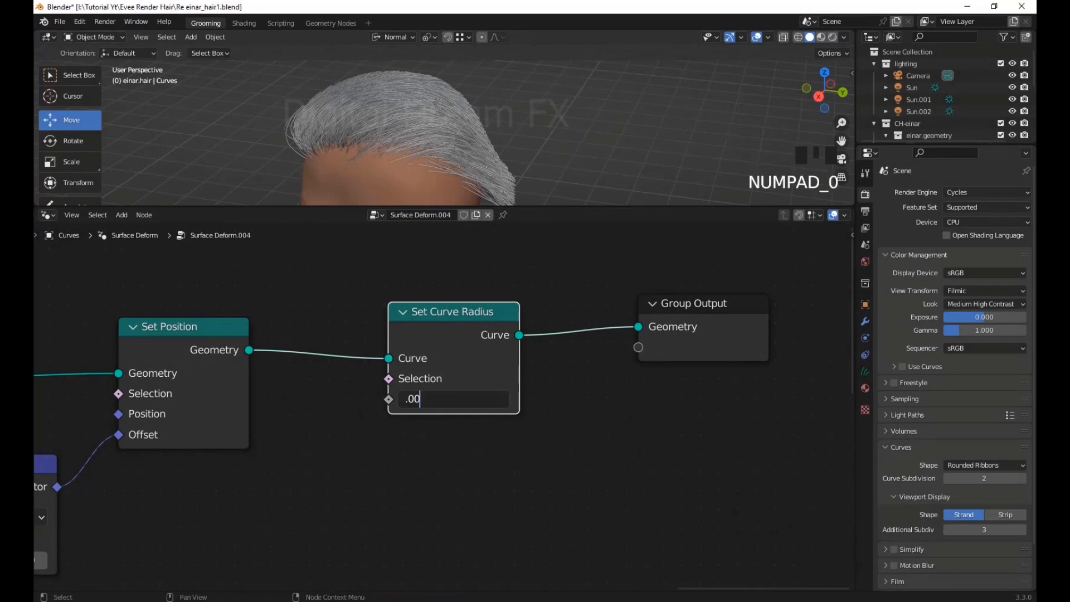
text(5)
key(Return)
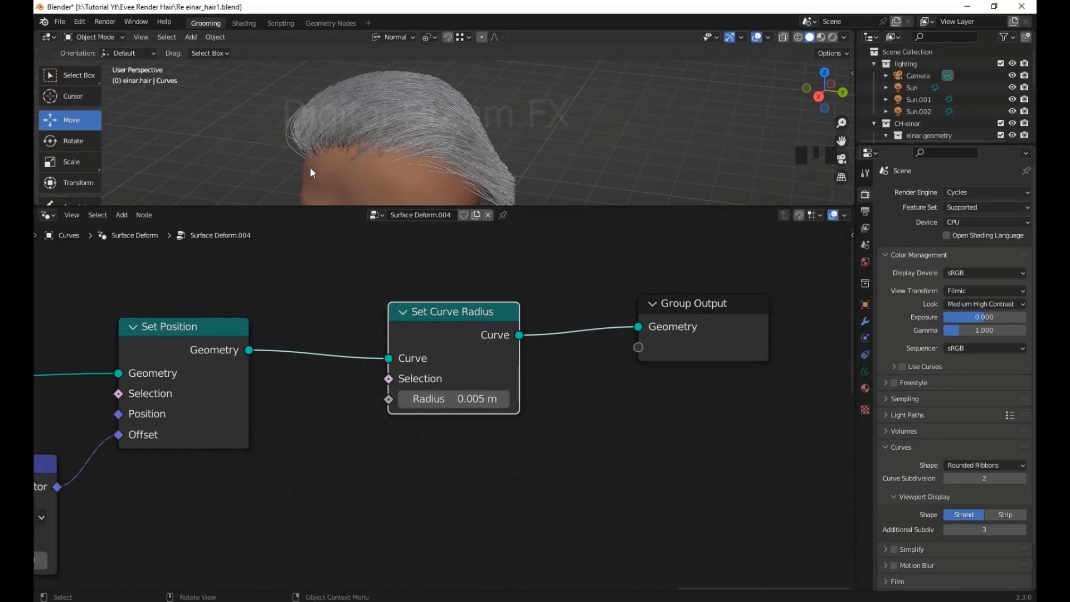
Compare the Strip viewport curve shape with Strand, and render the image with Cycles using the smaller radius
scroll(990, 479, down, 3)
click(1007, 469)
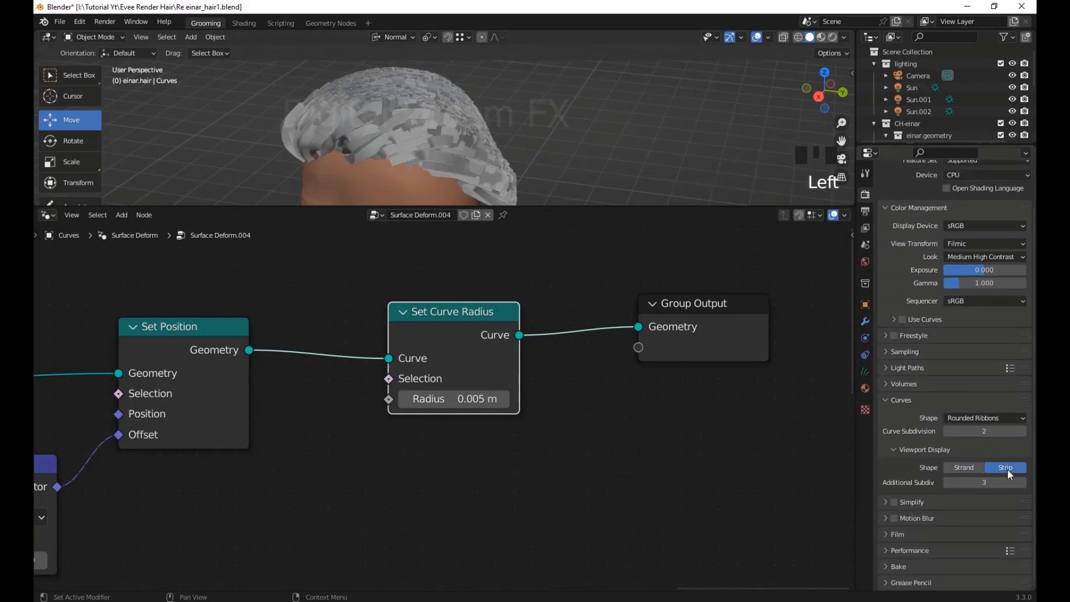
click(960, 466)
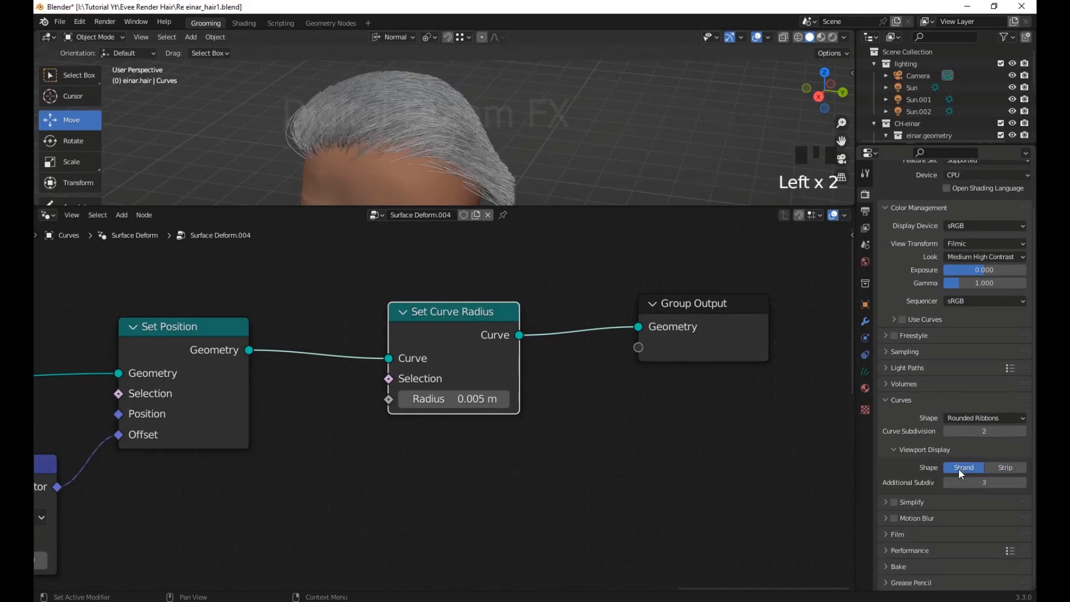
click(102, 23)
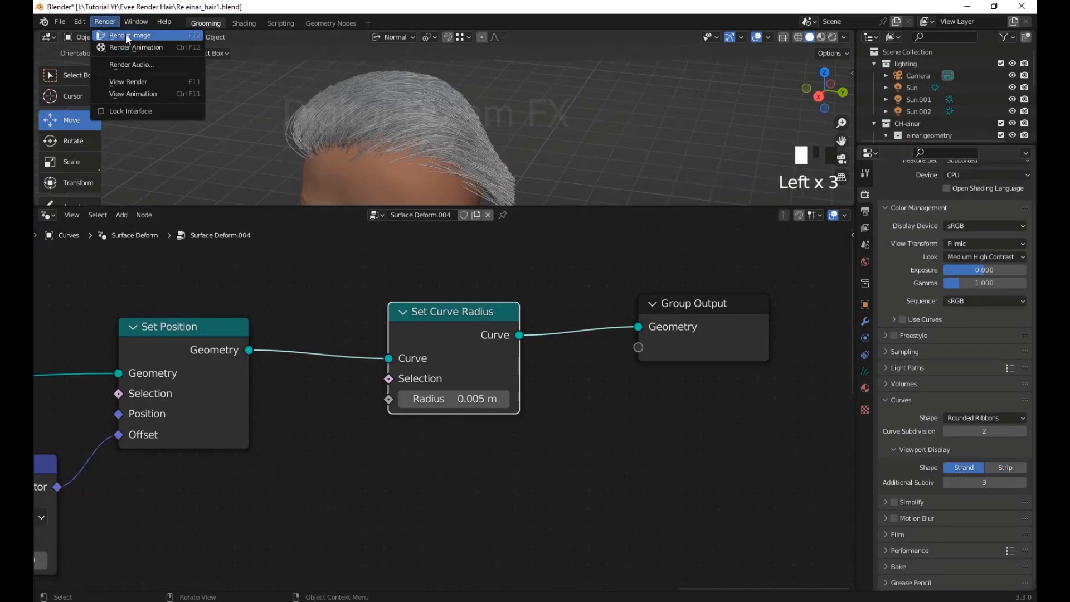
click(125, 33)
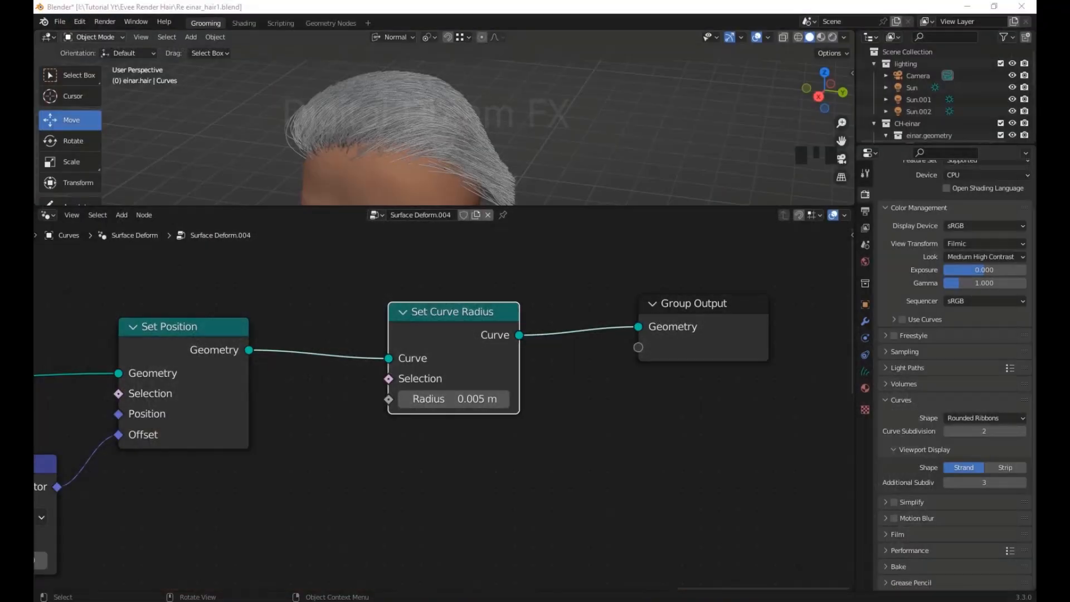
Switch the render engine from Cycles back to Eevee
click(986, 194)
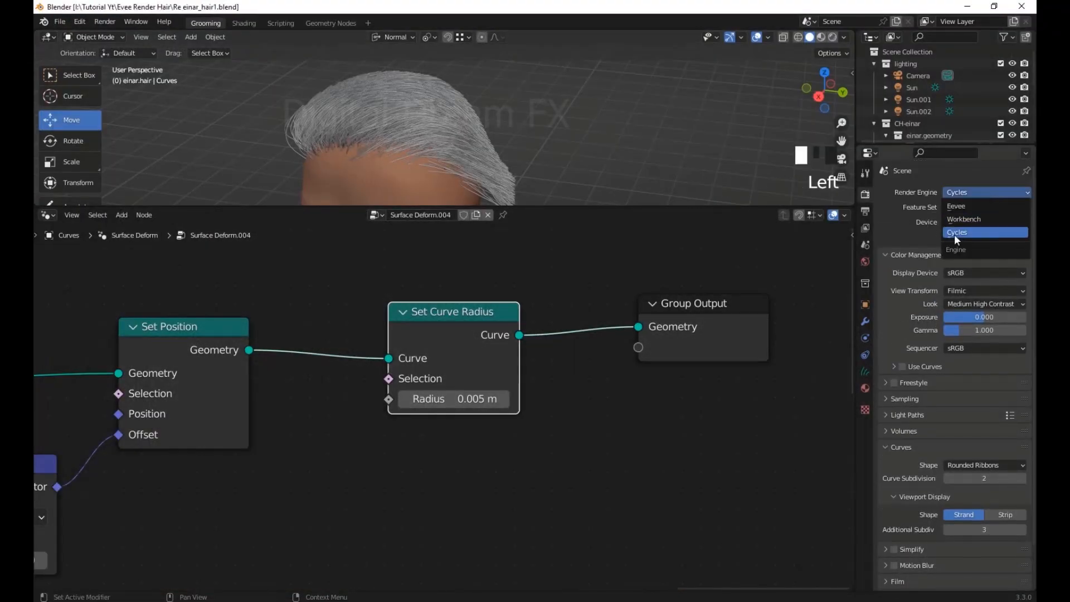
click(954, 234)
click(970, 193)
click(964, 217)
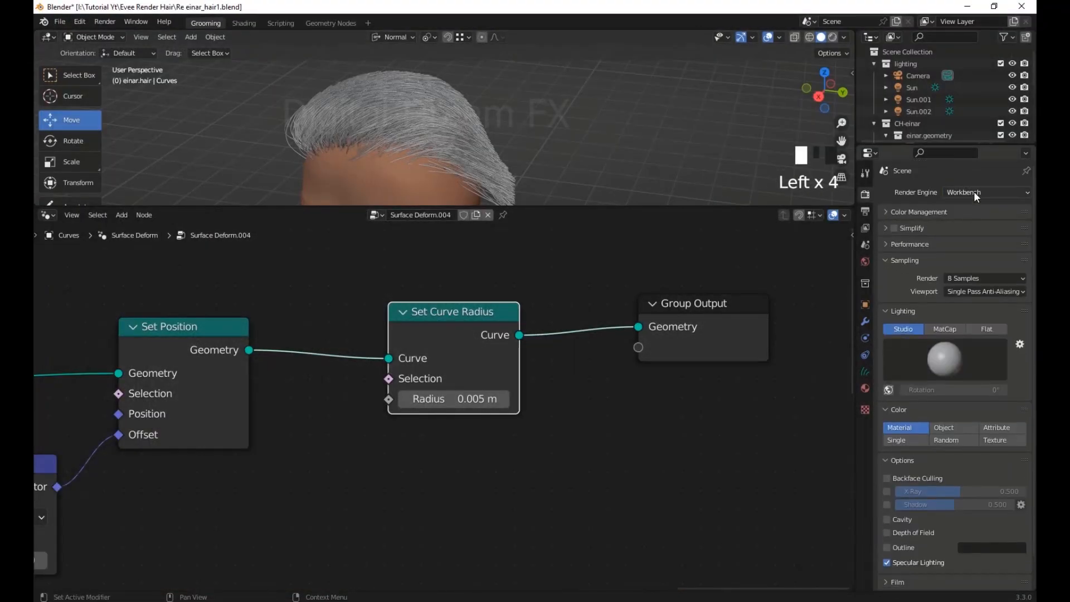
drag(973, 192, 963, 203)
Compare the Strip and Strand curve shapes in the Eevee render settings on the hair, ending on Strand
scroll(908, 459, down, 11)
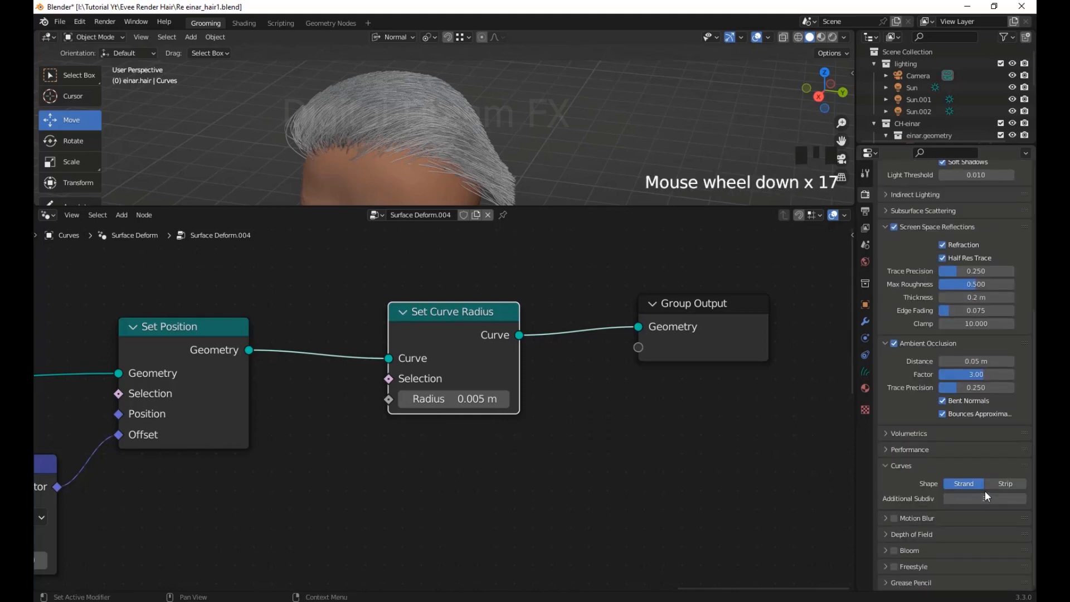
click(1002, 483)
click(957, 482)
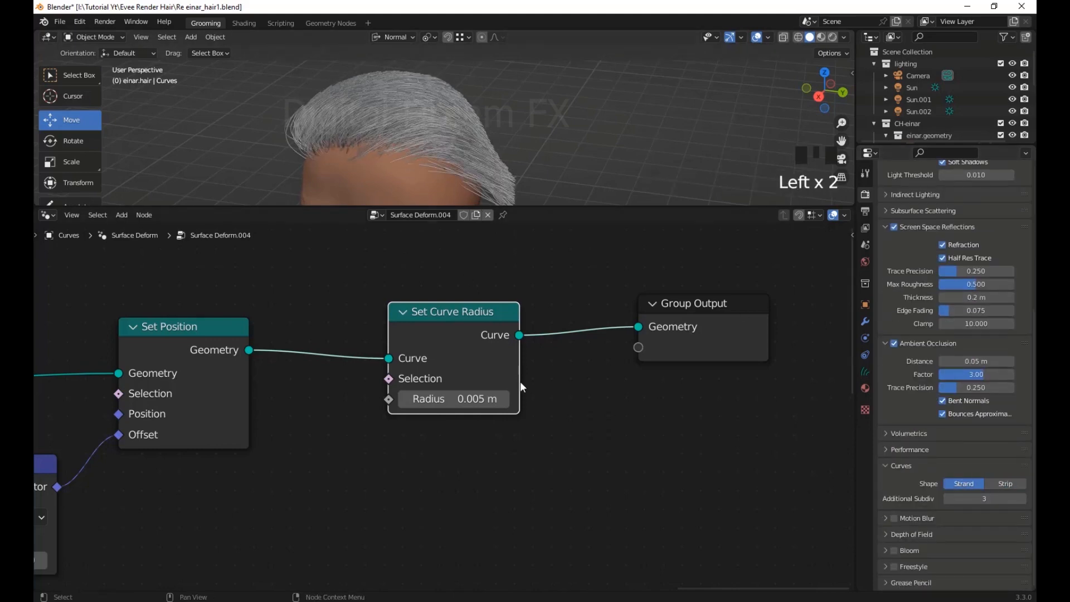
click(1005, 484)
mouse_move(466, 400)
mouse_down()
mouse_move(484, 399)
mouse_move(467, 399)
mouse_up()
key(ctrl+z)
scroll(467, 151, down, 2)
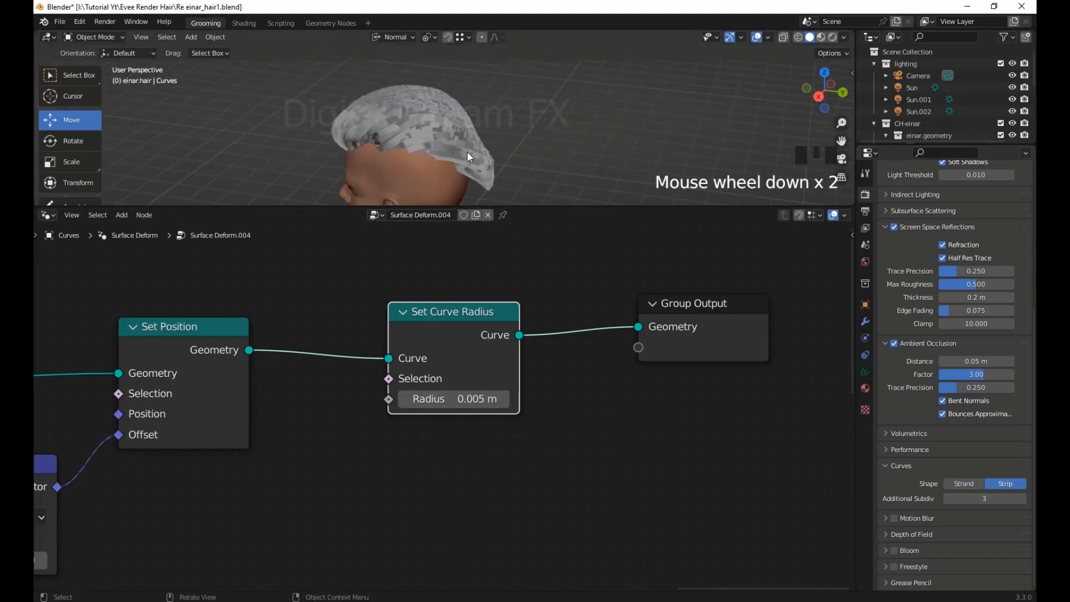
middle_drag(467, 152, 471, 153)
click(960, 483)
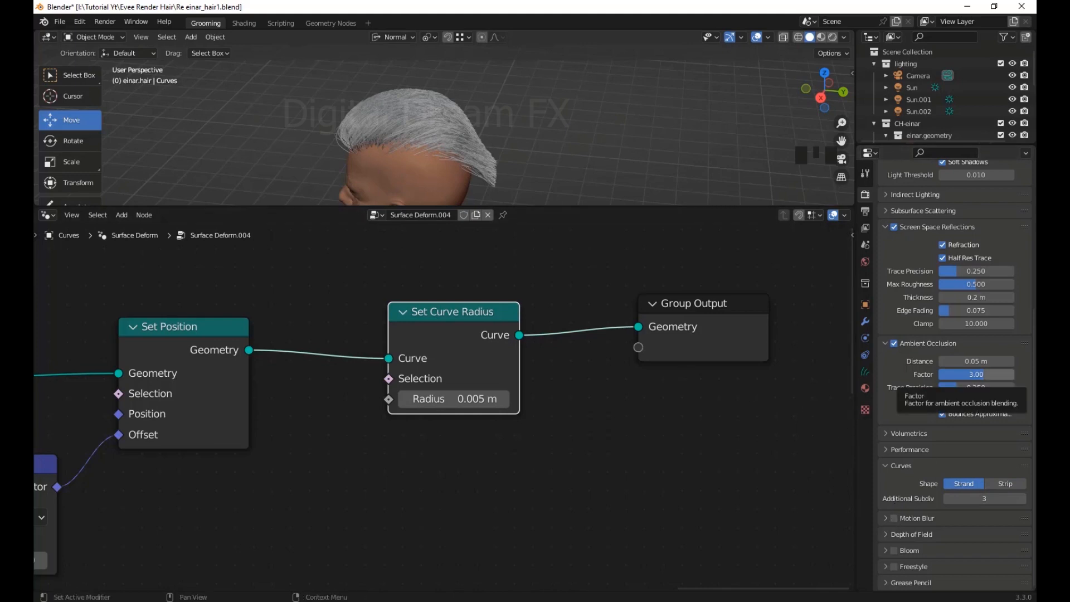
Move the Set Curve Radius node closer to Group Output and insert a Set Material node after Set Position
scroll(559, 354, down, 3)
middle_drag(612, 383, 622, 378)
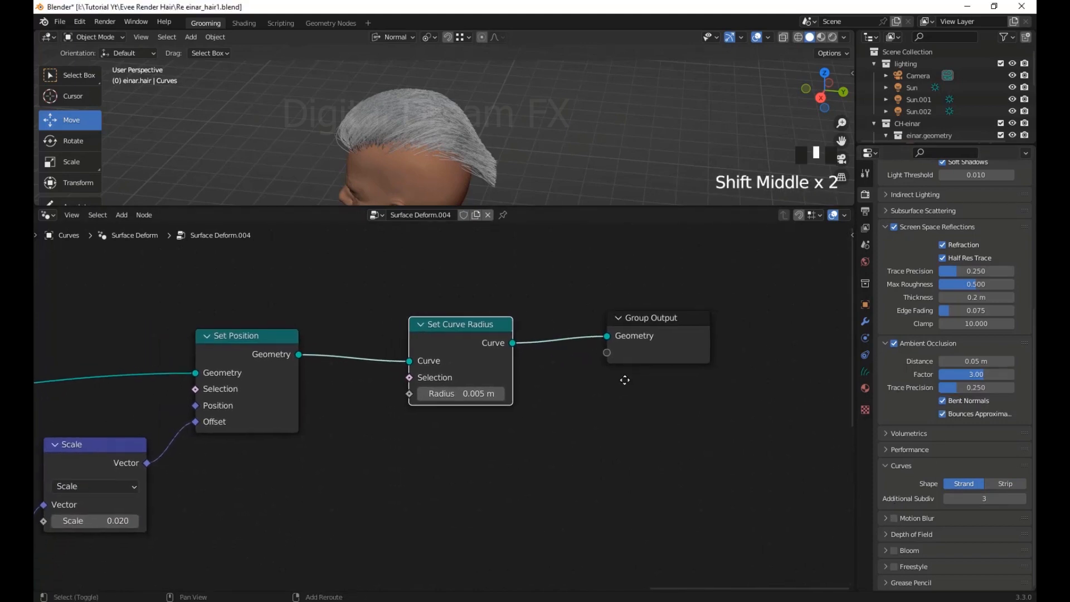
shift+middle_drag(515, 325, 524, 325)
drag(524, 329, 588, 323)
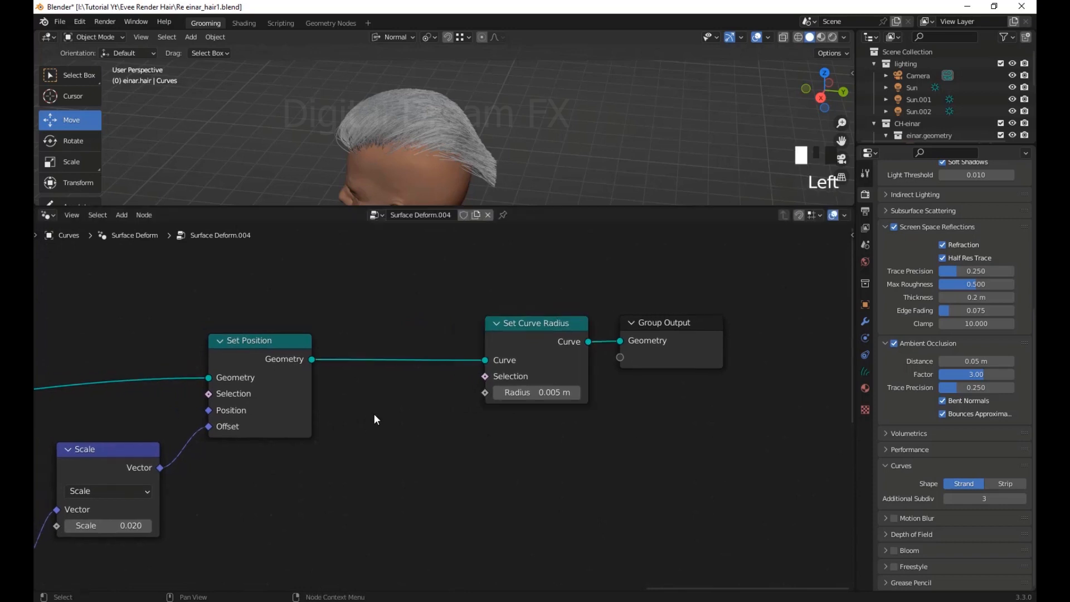
key(shift+a)
mouse_move(332, 444)
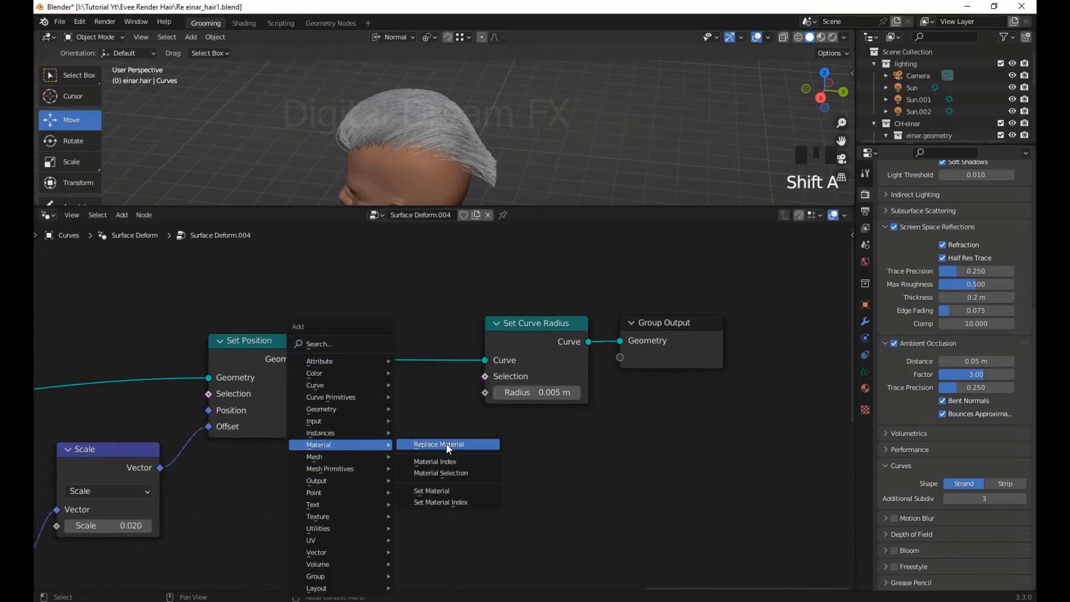
click(446, 490)
click(367, 328)
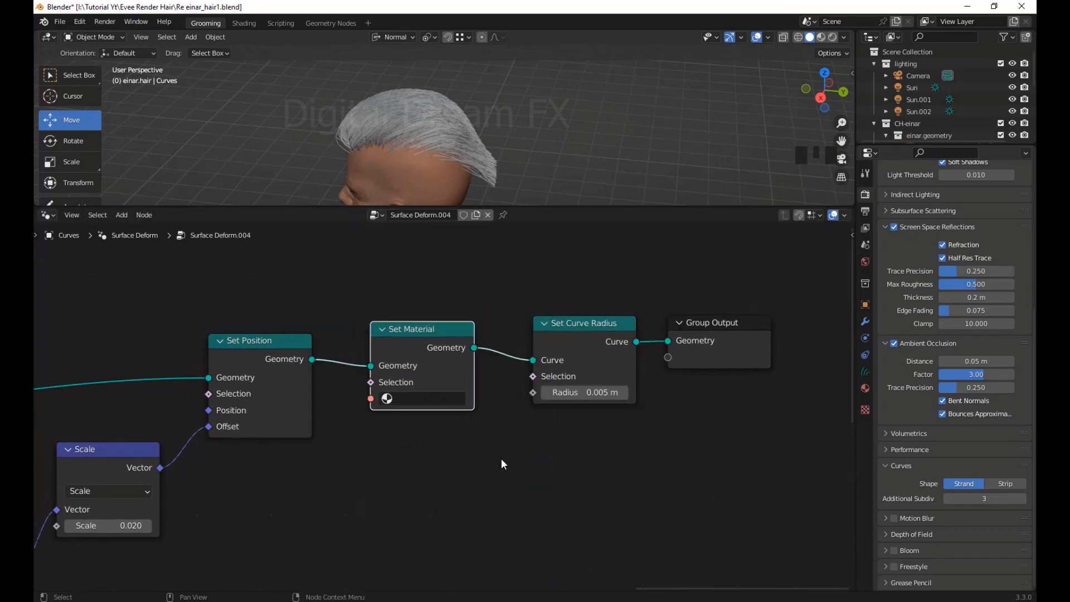
Select the hair curves in the viewport and create a new material for them
mouse_move(500, 458)
shift+middle_down()
mouse_move(519, 459)
mouse_move(488, 451)
shift+middle_up()
shift+middle_drag(642, 416, 637, 426)
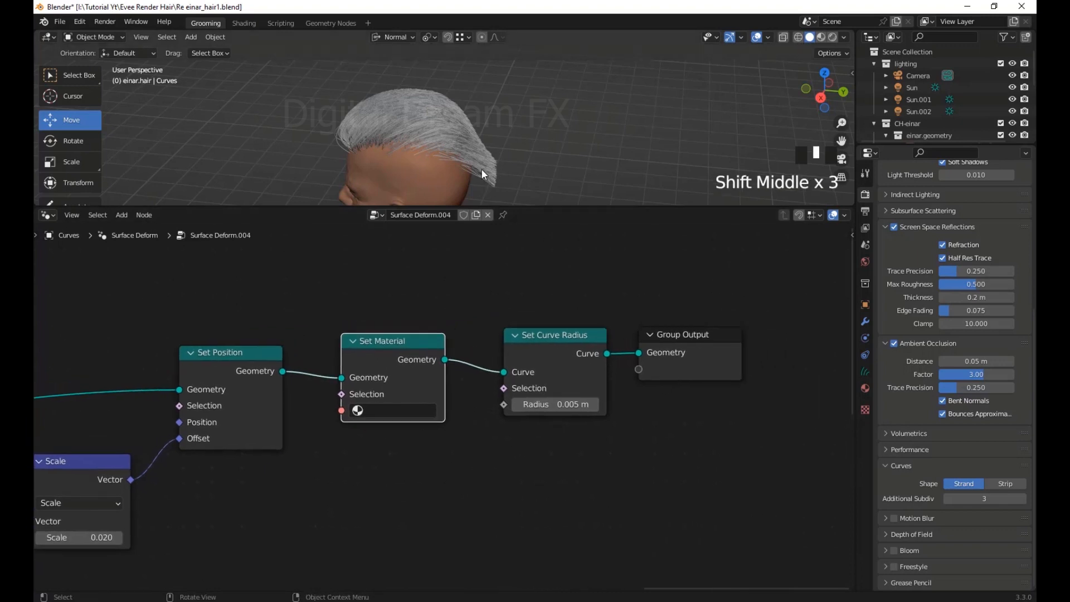
click(486, 169)
middle_drag(573, 142, 605, 113)
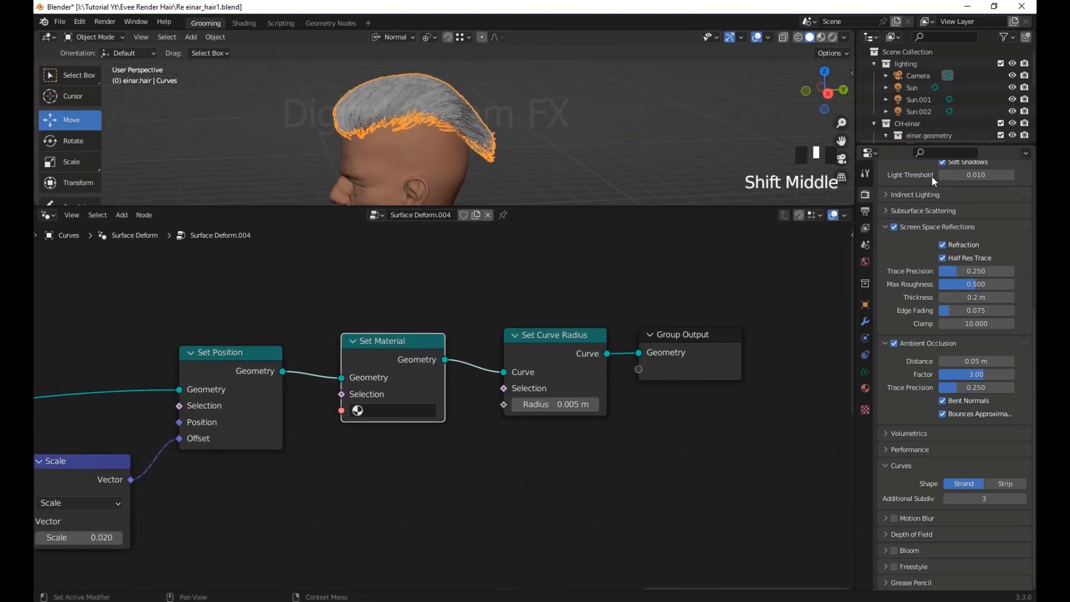
click(865, 387)
click(938, 242)
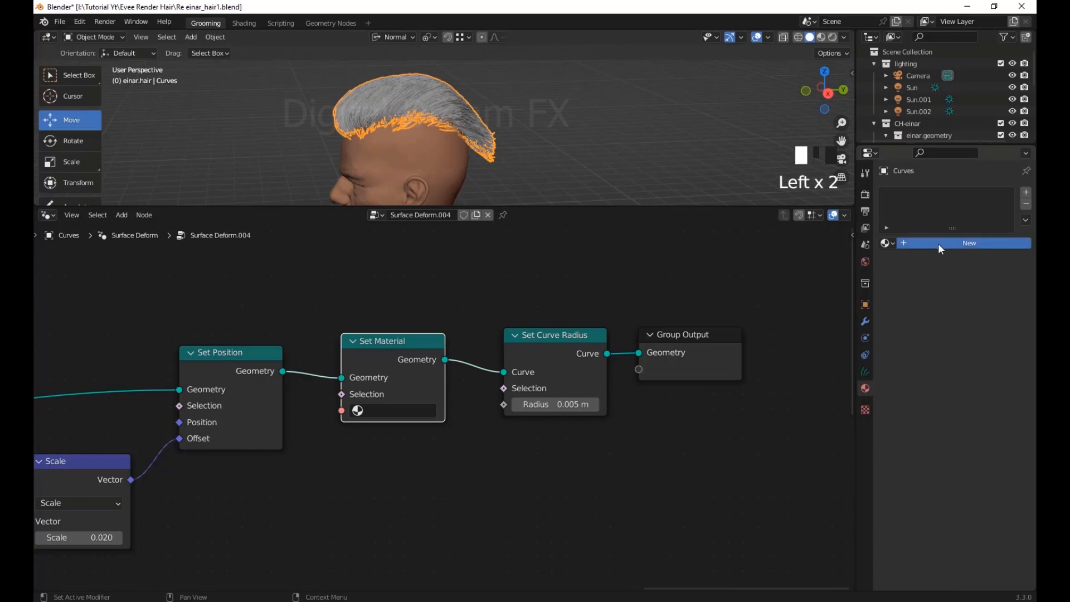
Darken the new material's base color to a brown tone and name the material Hair Mat
click(981, 371)
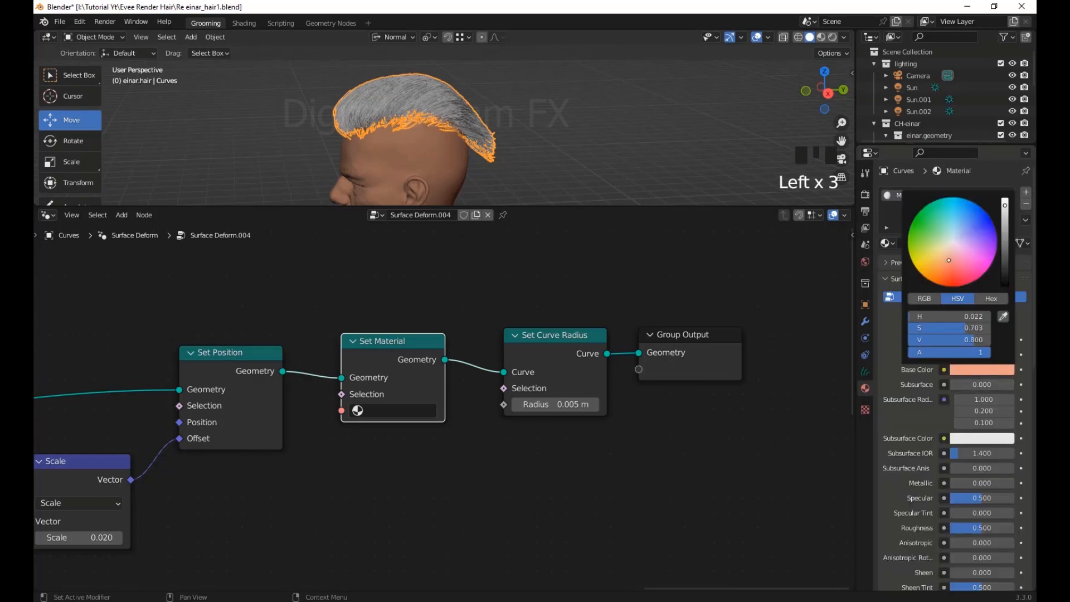
drag(1004, 208, 1001, 245)
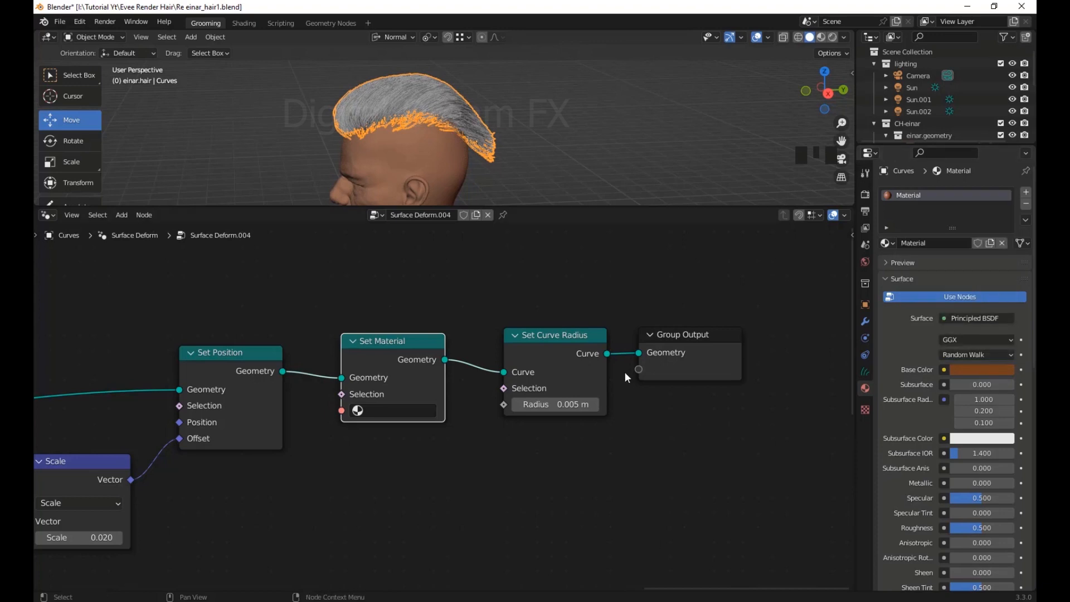
shift+middle_drag(477, 495, 488, 487)
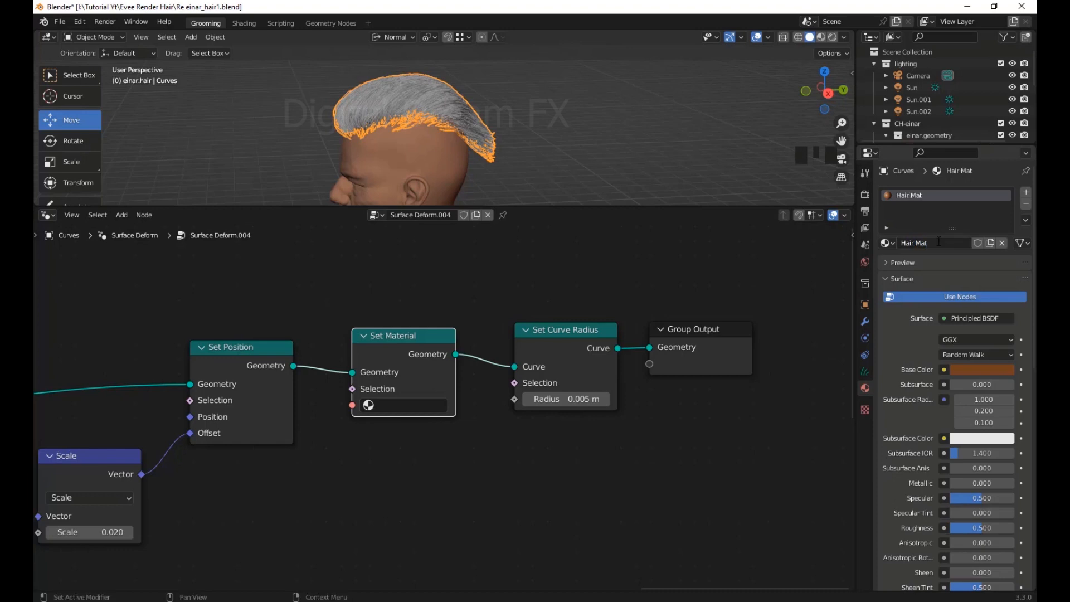
Assign the Hair Mat material to the Set Material node
shift+middle_drag(543, 412, 621, 394)
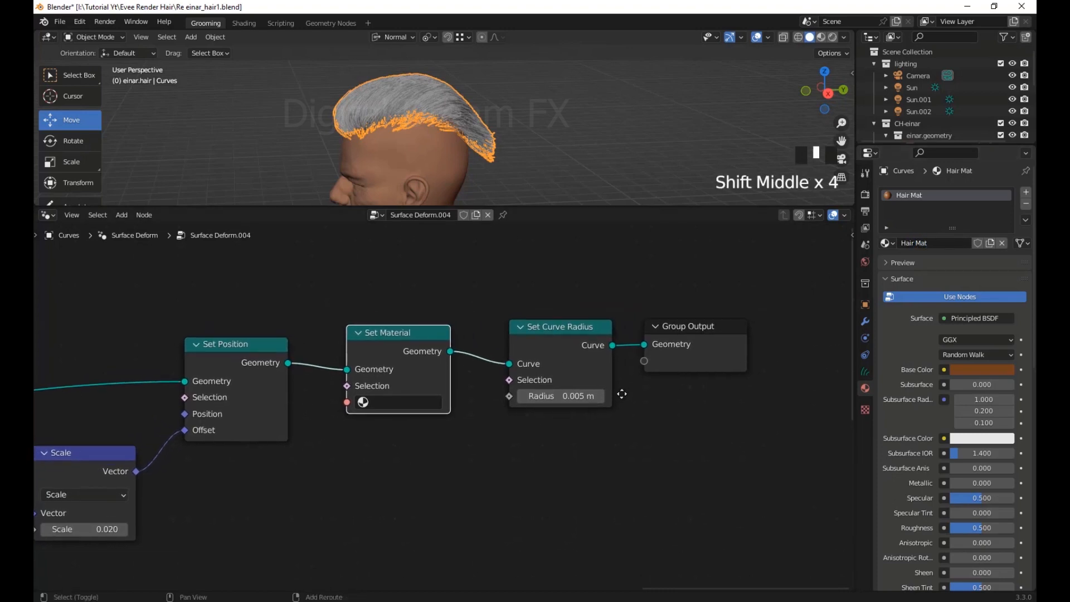
middle_drag(478, 465, 490, 466)
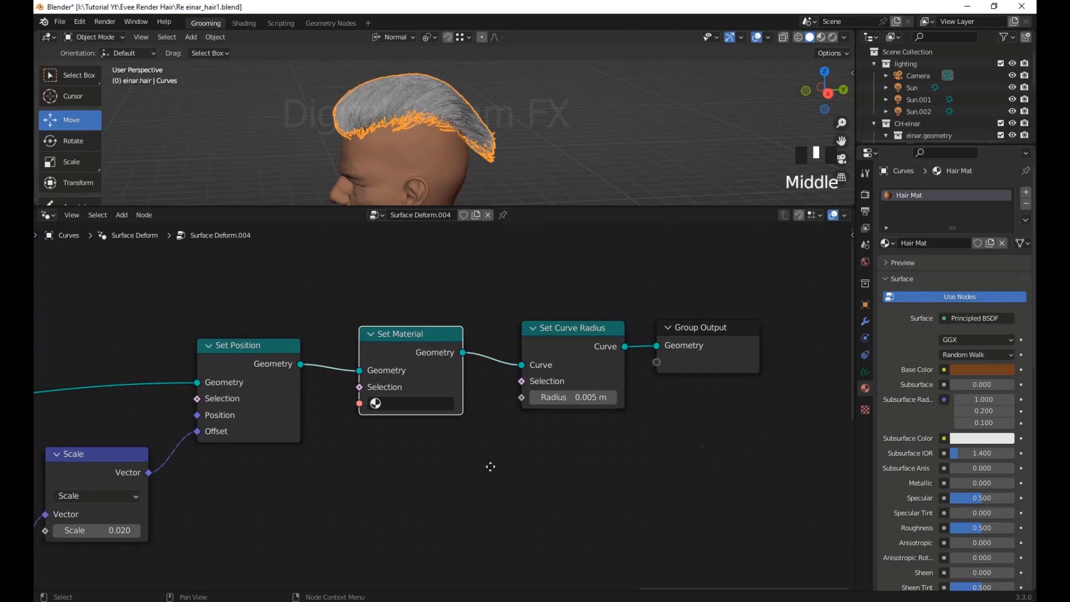
click(377, 408)
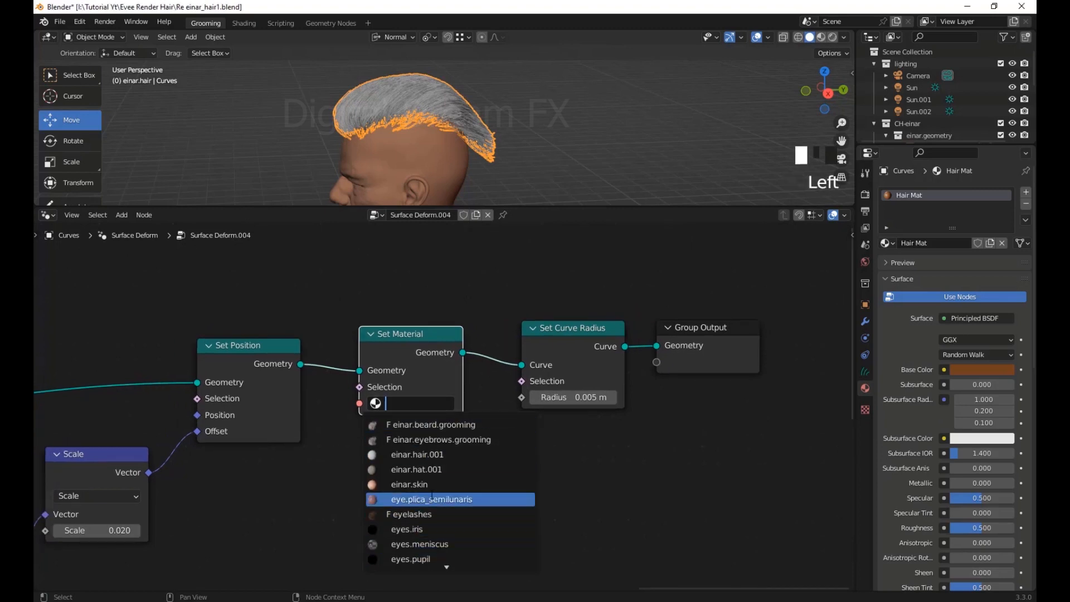
scroll(459, 491, down, 7)
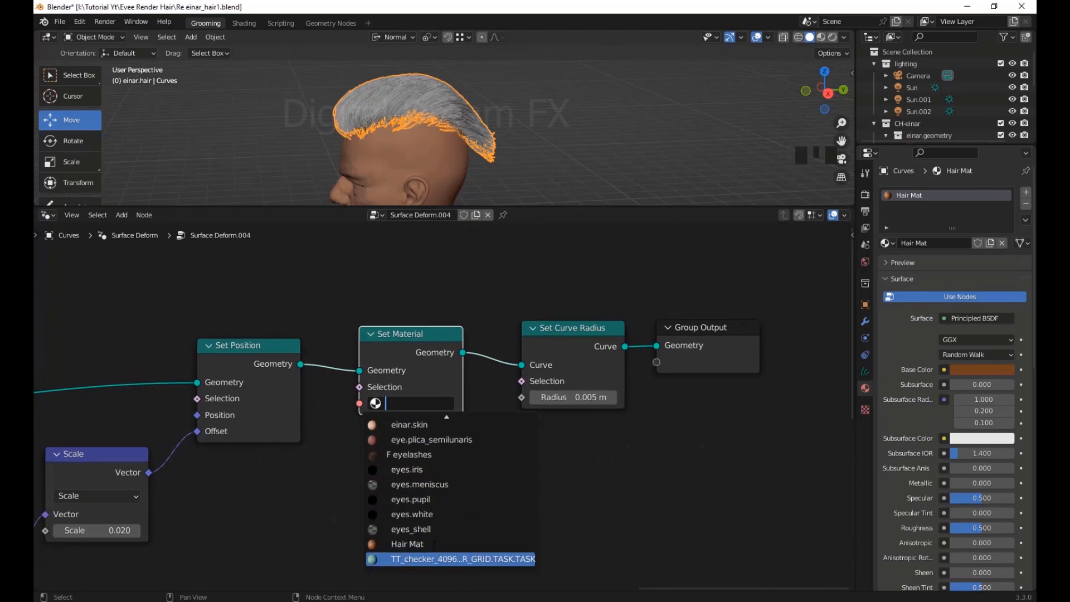
click(420, 545)
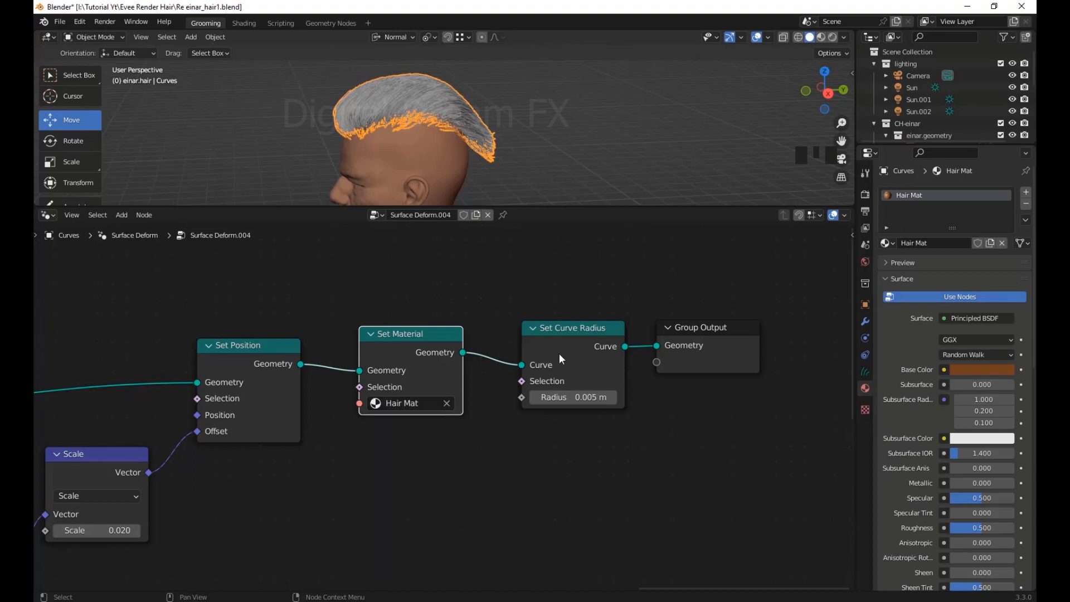
Compare the Texture, Material, Object and Random color modes of the viewport's solid shading on the hair
click(844, 37)
click(890, 198)
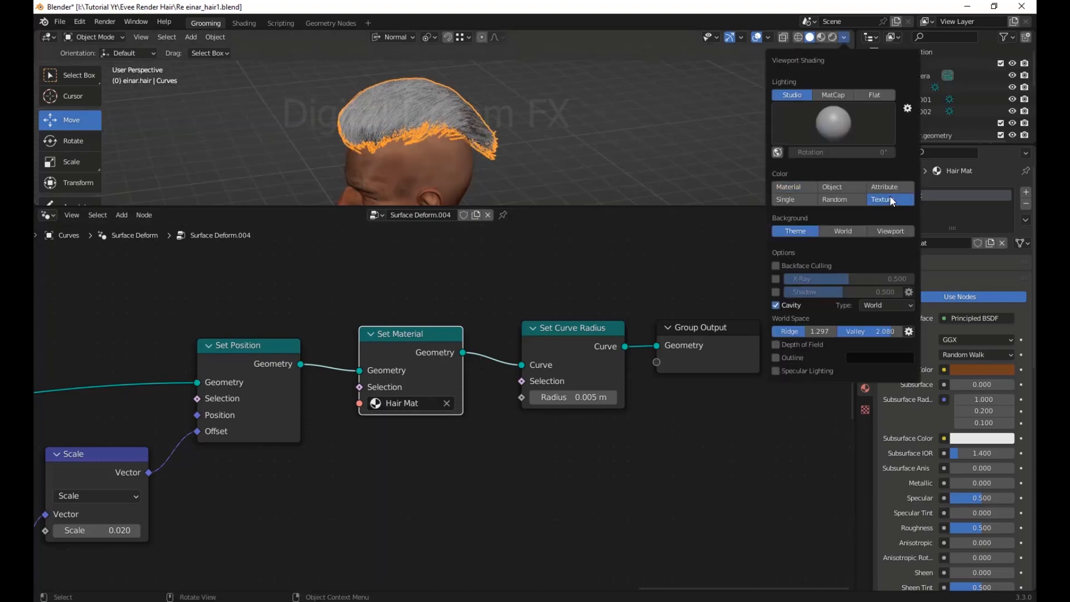
click(800, 187)
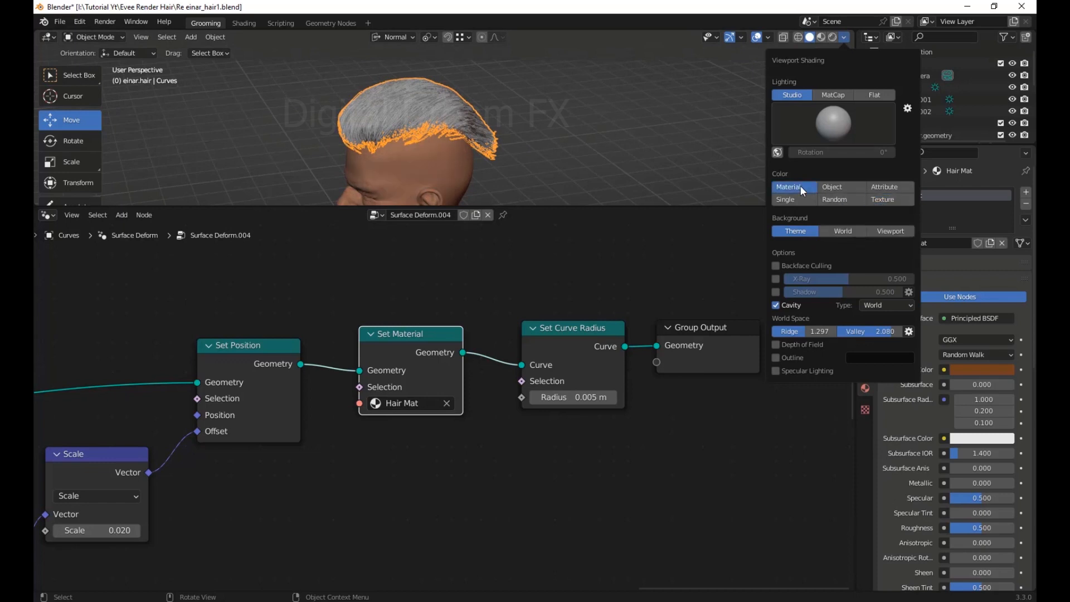
click(833, 189)
click(834, 200)
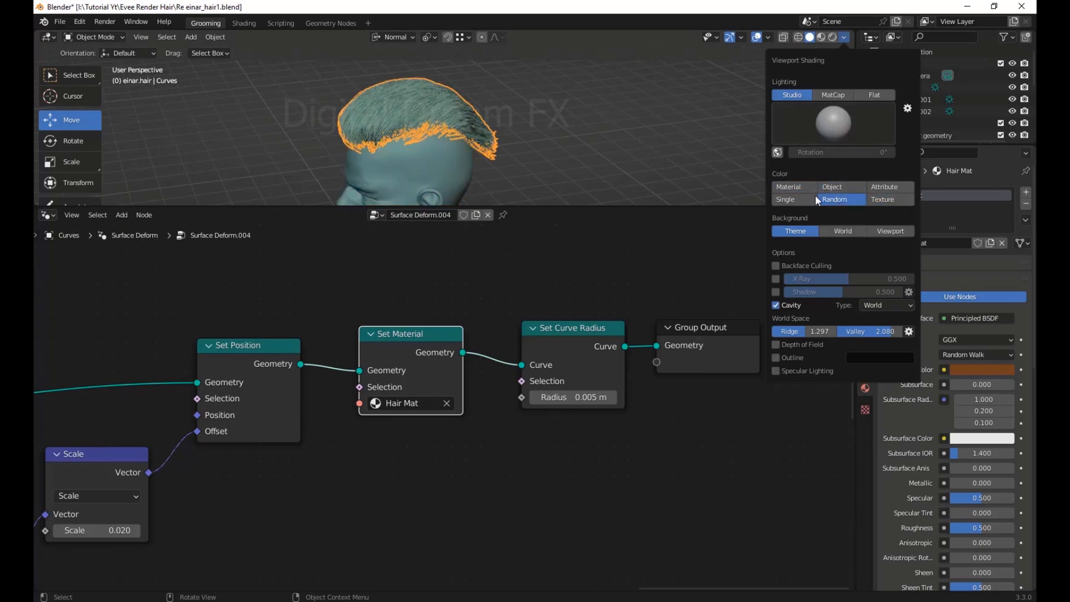
click(801, 186)
click(844, 188)
Tidy the node layout by lowering the Set Material and Set Curve Radius nodes between Set Position and Group Output
shift+middle_drag(571, 483, 565, 485)
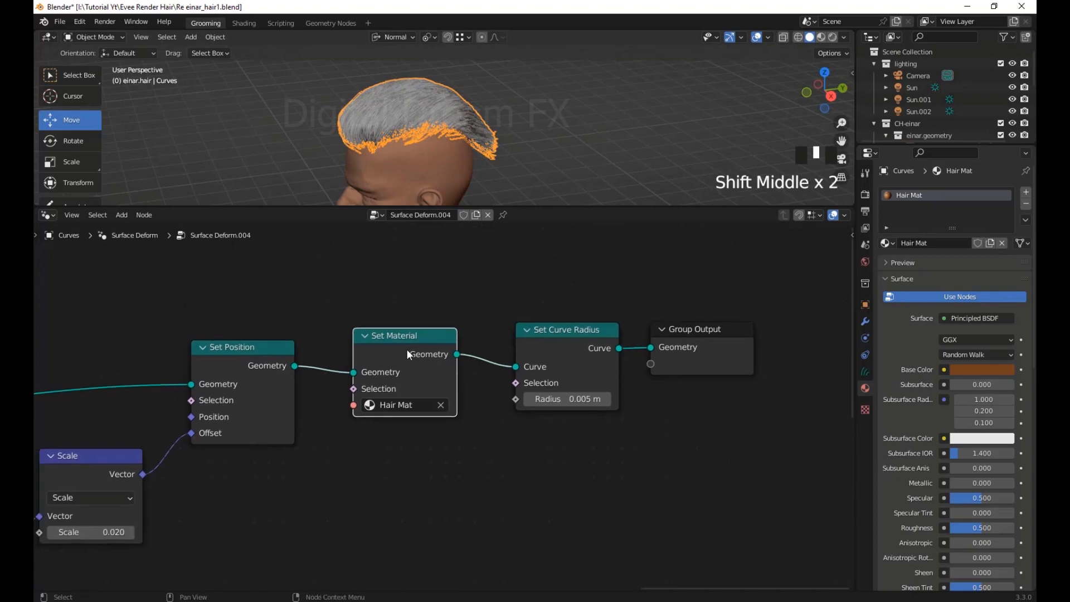
drag(407, 337, 412, 362)
drag(584, 331, 580, 336)
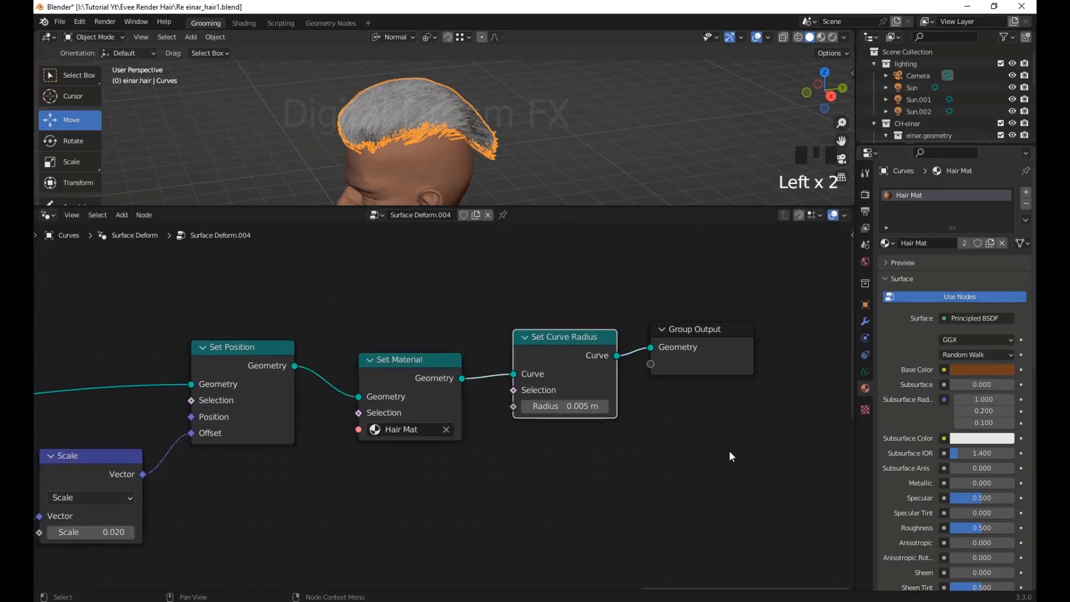
shift+middle_drag(733, 454, 749, 444)
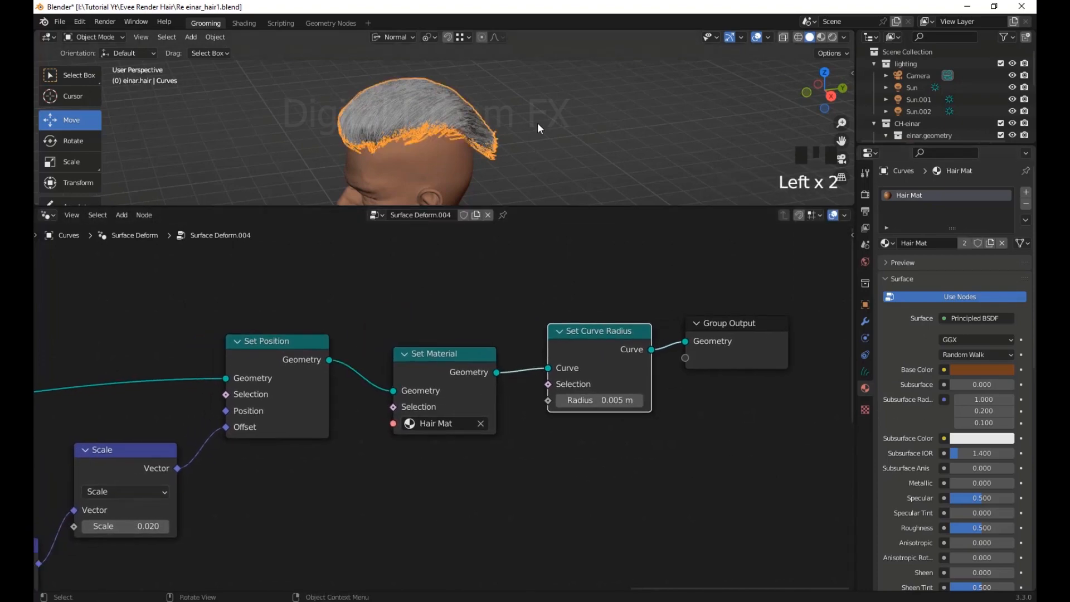
Set the viewport's solid shading color to Texture
middle_drag(537, 123, 564, 124)
scroll(603, 126, up, 1)
shift+middle_drag(635, 144, 608, 123)
shift+middle_drag(614, 122, 650, 137)
scroll(603, 125, down, 1)
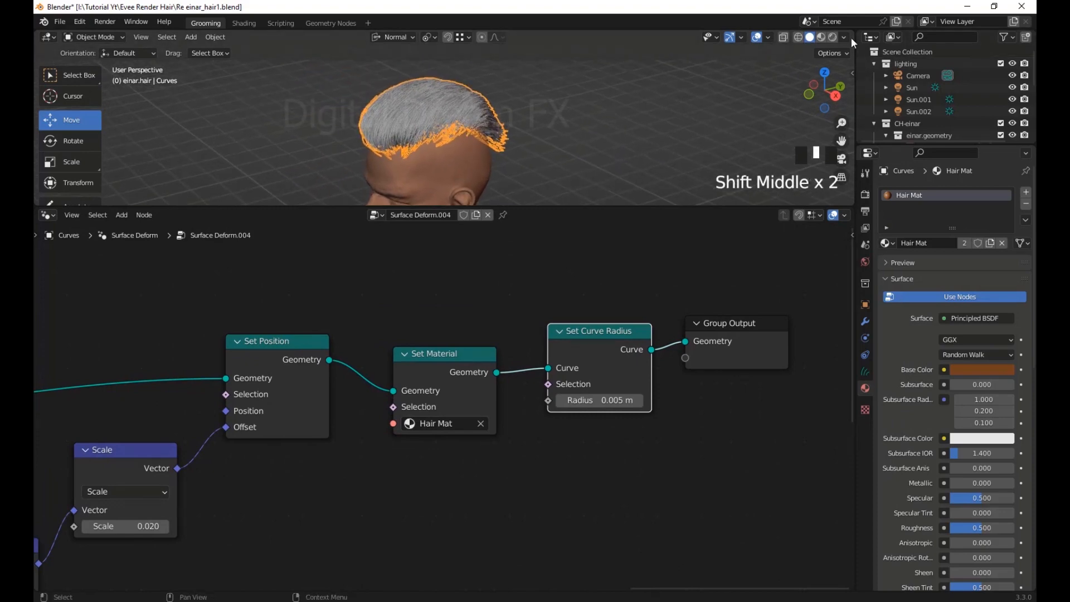
click(845, 38)
click(881, 199)
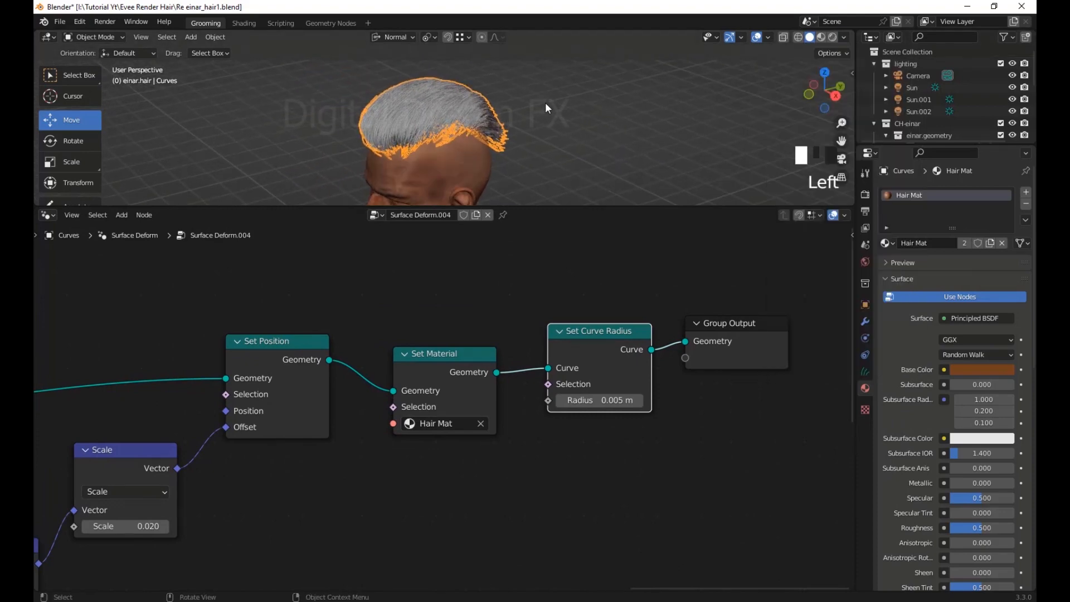
Render the image to check the hair material and close the render window
middle_drag(544, 102, 490, 109)
click(105, 21)
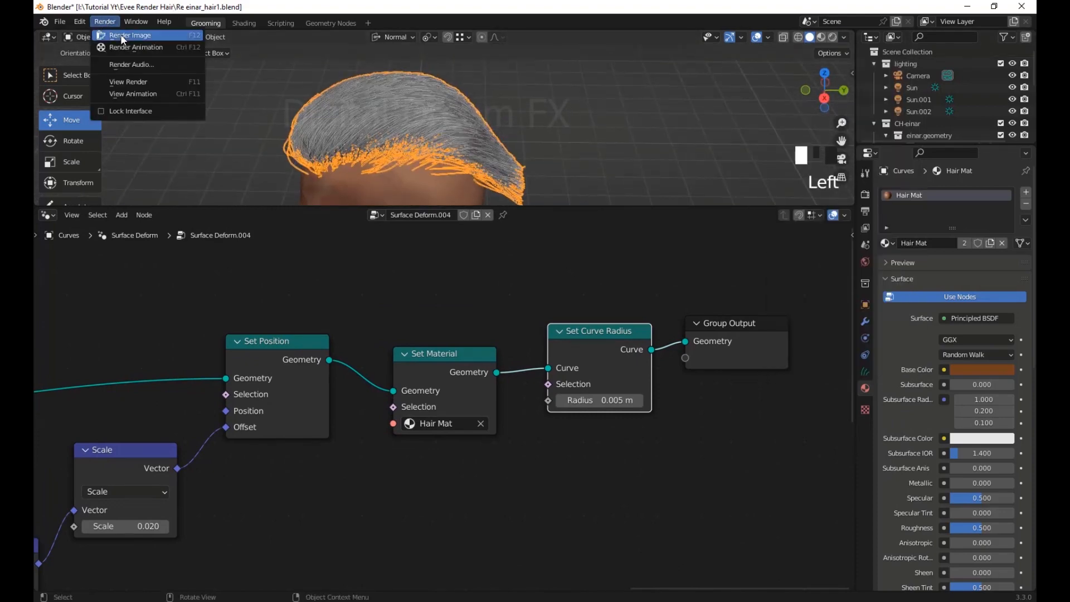
click(120, 34)
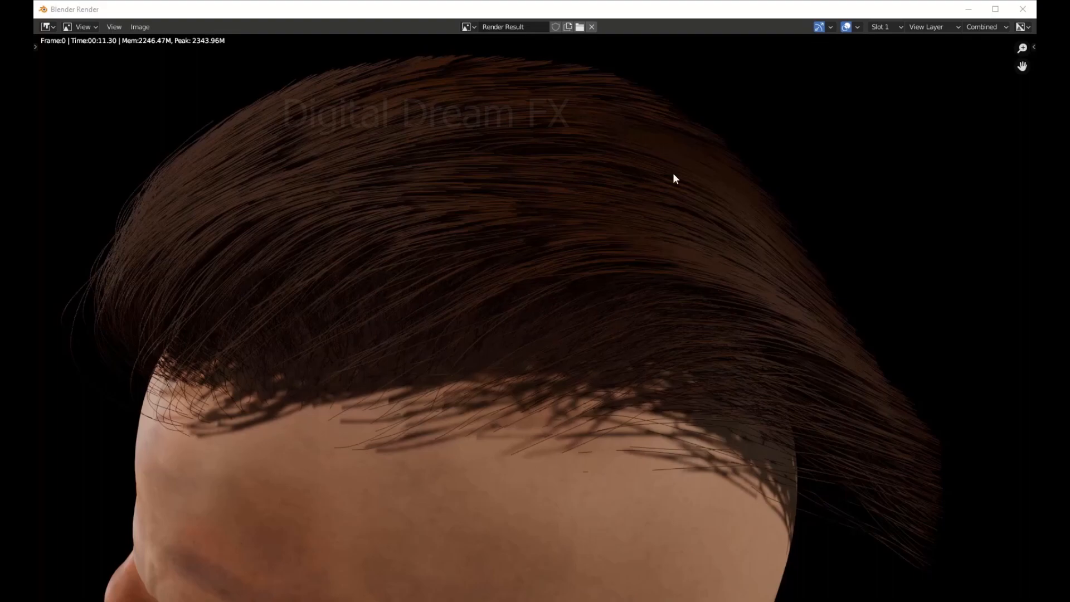
click(1020, 10)
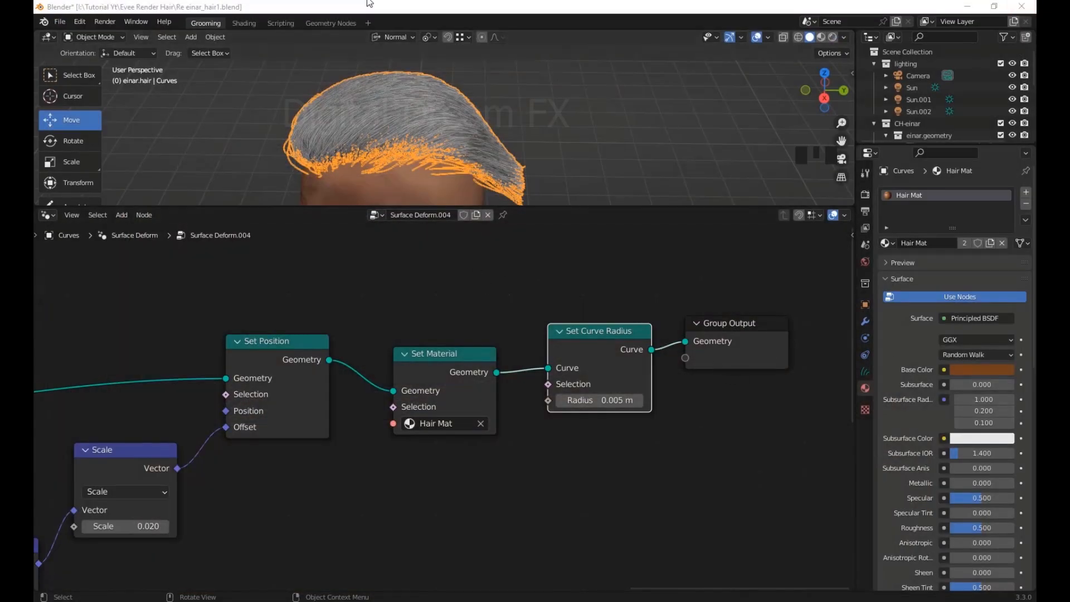
Enlarge the 3D viewport by shrinking the node editor below it, and frame the head and the node tree
middle_drag(590, 164, 579, 178)
scroll(463, 295, down, 5)
shift+middle_drag(463, 295, 534, 323)
drag(544, 210, 557, 430)
scroll(497, 228, down, 3)
scroll(563, 232, up, 4)
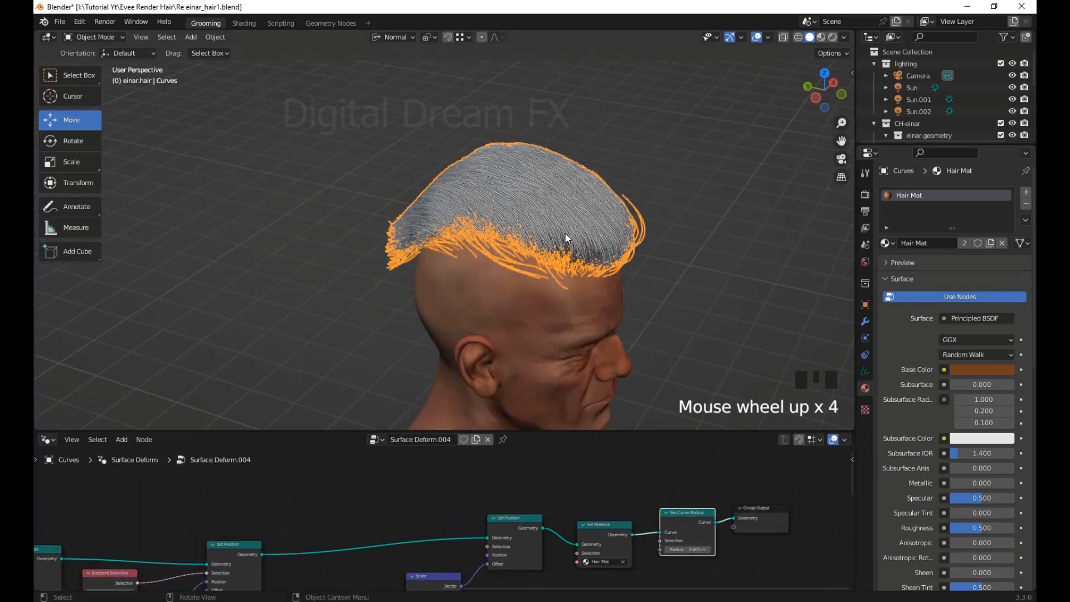
Switch the selected hair curves from Object Mode to Sculpt Mode
middle_drag(564, 233, 454, 178)
scroll(615, 219, down, 3)
scroll(516, 219, up, 1)
click(453, 182)
shift+middle_drag(567, 220, 585, 222)
click(103, 37)
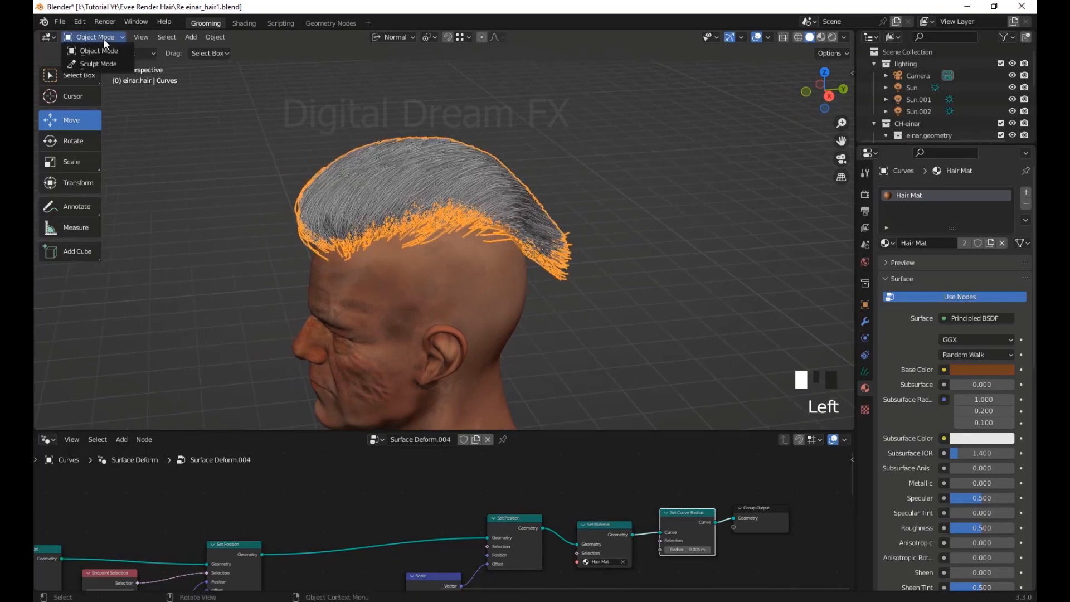
click(95, 63)
Remove all the hair curves from the scalp with the Delete brush
middle_drag(419, 172, 443, 186)
shift+middle_drag(444, 186, 461, 187)
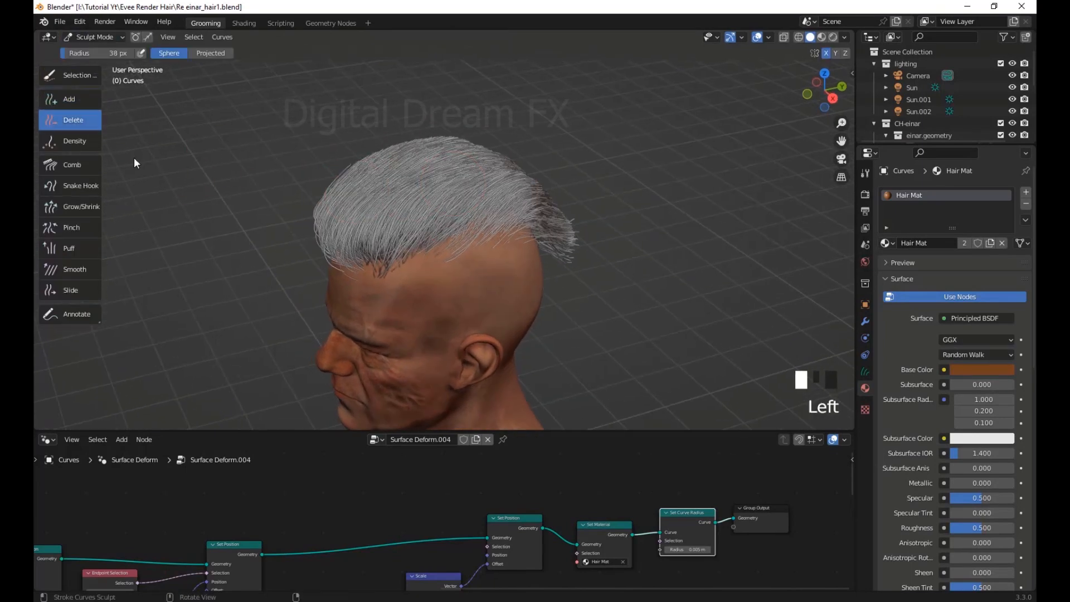
mouse_move(422, 243)
mouse_down()
mouse_move(563, 232)
mouse_move(387, 241)
mouse_move(423, 242)
mouse_up()
mouse_move(373, 208)
mouse_down()
mouse_move(523, 168)
mouse_move(643, 212)
mouse_up()
mouse_move(643, 212)
middle_down()
mouse_move(480, 263)
mouse_move(484, 210)
middle_up()
mouse_move(483, 209)
mouse_down()
mouse_move(425, 258)
mouse_move(499, 334)
mouse_up()
Set the viewport's solid shading color to Material
mouse_move(463, 277)
middle_down()
mouse_move(582, 215)
mouse_move(534, 182)
mouse_move(493, 182)
middle_up()
scroll(582, 215, up, 3)
shift+middle_drag(493, 182, 573, 162)
click(845, 38)
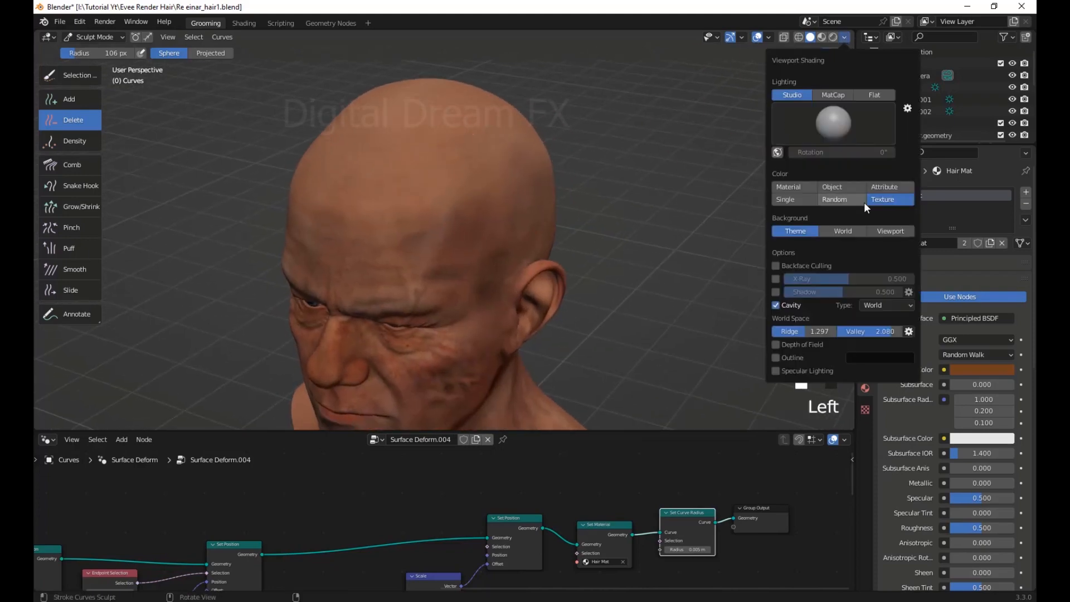
click(815, 192)
scroll(605, 182, down, 2)
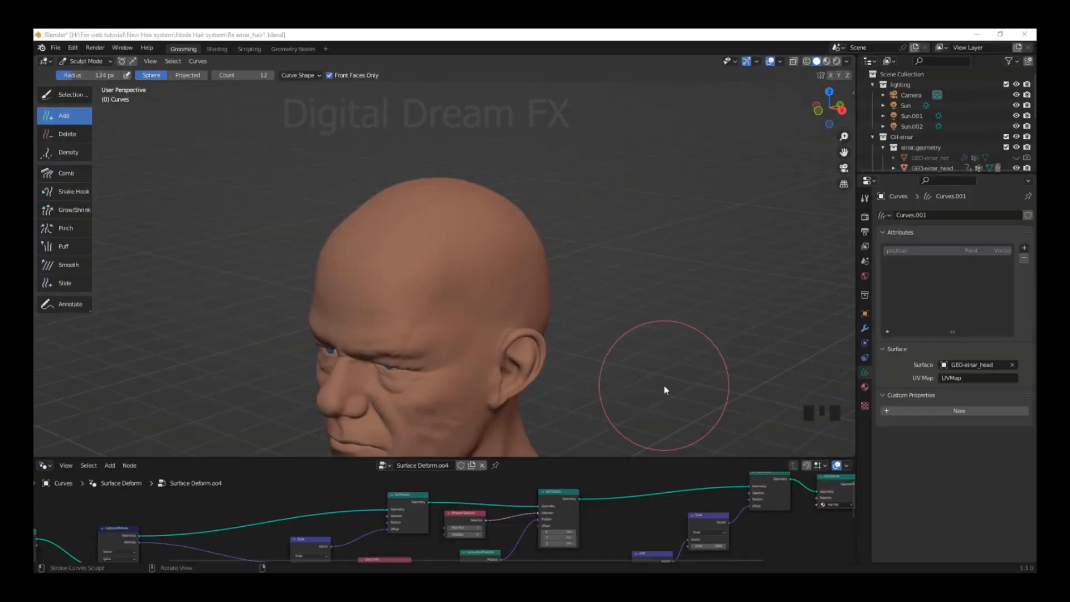
Set the Add brush's count to 10 and enter a new curve length in its curve shape settings
middle_drag(664, 389, 546, 339)
shift+middle_drag(546, 338, 499, 339)
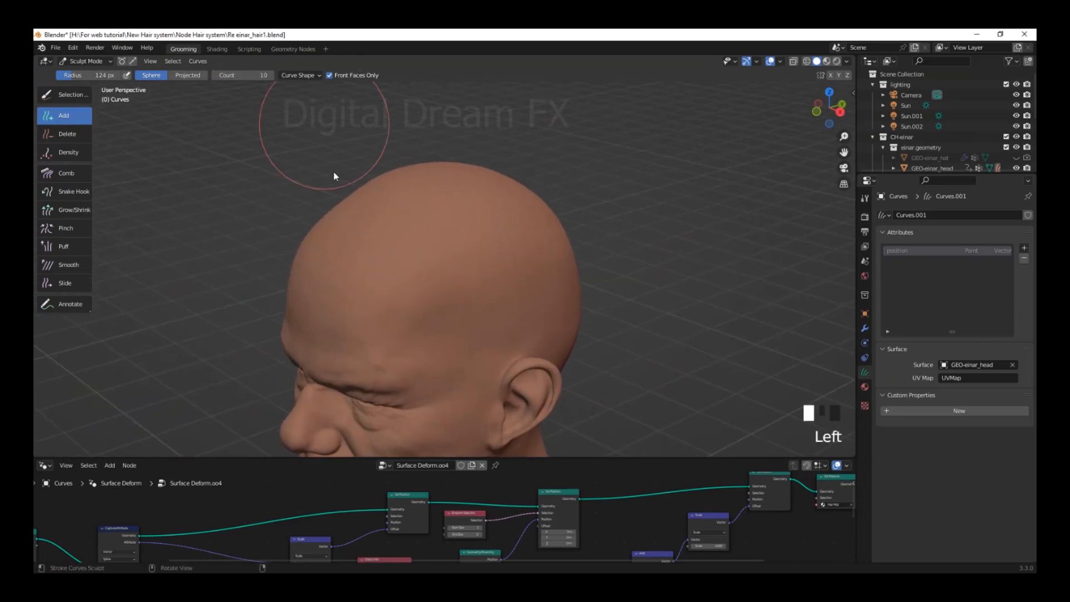
mouse_move(333, 173)
shift+middle_down()
mouse_move(342, 237)
mouse_move(334, 184)
shift+middle_up()
click(317, 76)
click(304, 130)
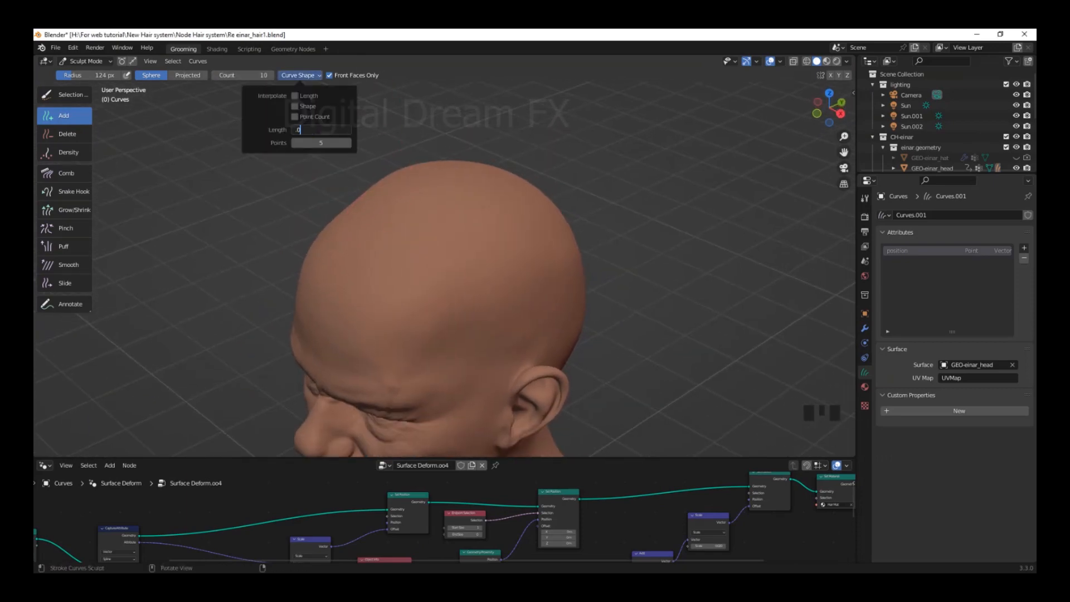
Turn on X mirroring and add hair curves along the top of the head from back to front
drag(456, 196, 566, 210)
scroll(502, 262, down, 2)
middle_drag(446, 317, 537, 220)
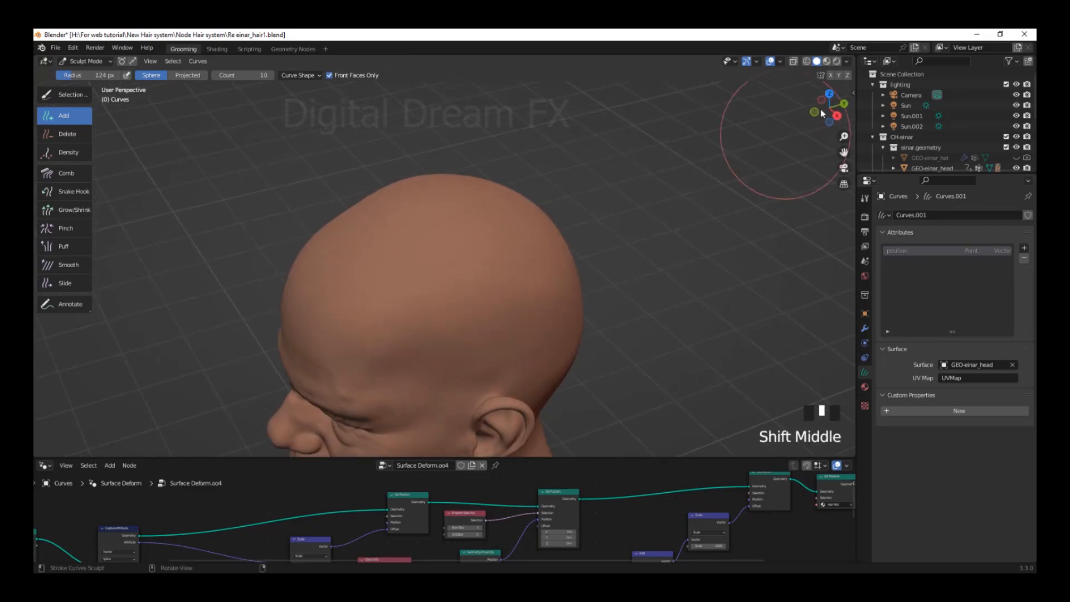
mouse_move(501, 211)
middle_down()
mouse_move(469, 226)
mouse_move(476, 278)
mouse_move(553, 384)
middle_up()
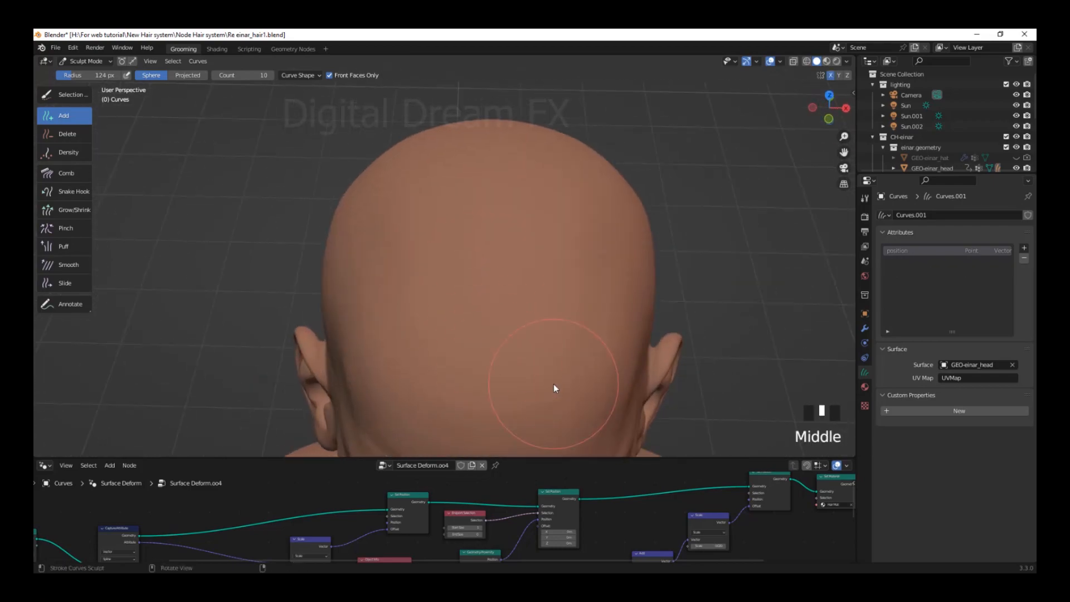
mouse_move(553, 383)
mouse_down()
mouse_move(514, 161)
mouse_move(490, 167)
mouse_up()
mouse_move(491, 167)
middle_down()
mouse_move(424, 230)
mouse_move(362, 239)
mouse_move(390, 250)
middle_up()
scroll(362, 240, up, 2)
mouse_move(390, 251)
mouse_down()
mouse_move(438, 320)
mouse_move(491, 189)
mouse_up()
mouse_move(490, 189)
middle_down()
mouse_move(542, 169)
mouse_move(477, 234)
mouse_move(644, 317)
mouse_move(68, 230)
middle_up()
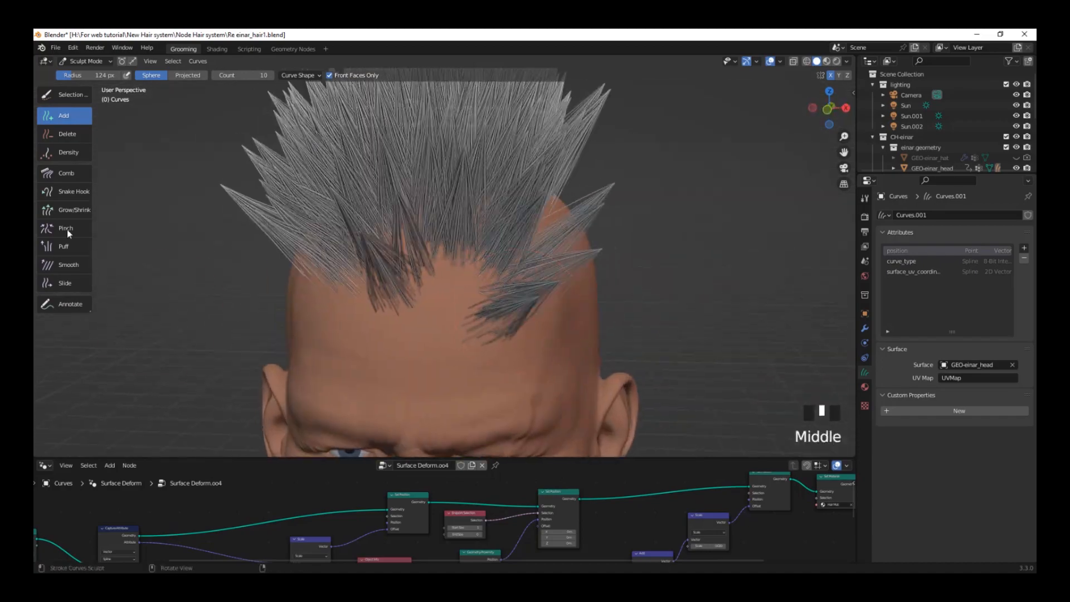
Remove the stray hairs along the forehead hairline with the Delete brush at a 72 px radius
drag(512, 336, 532, 302)
middle_drag(531, 302, 459, 351)
drag(466, 310, 567, 334)
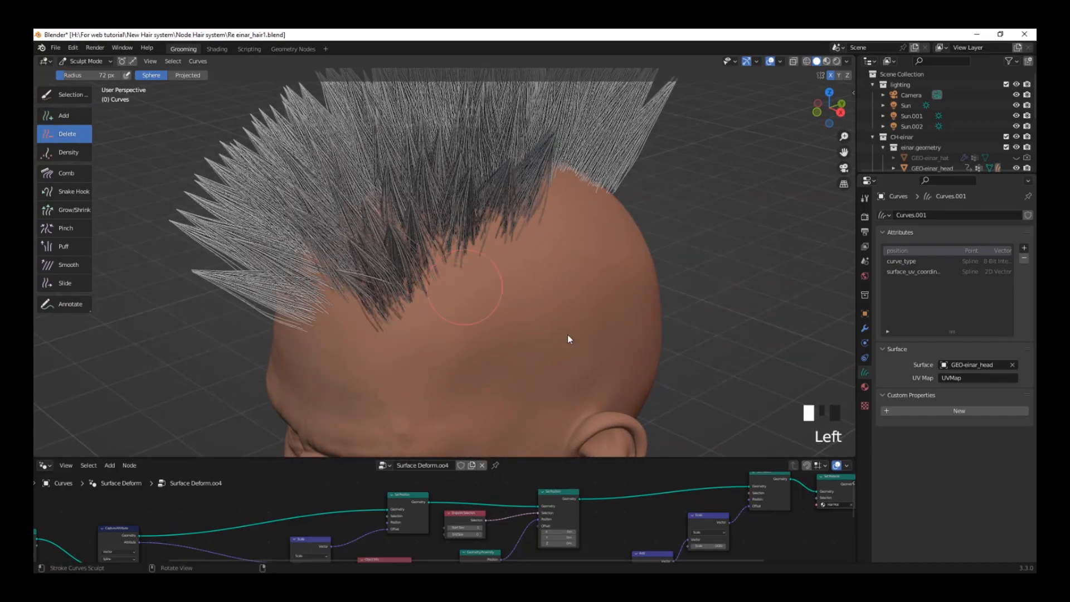
Fill in the thin areas near the front hairline with more curves using the Add brush
click(65, 122)
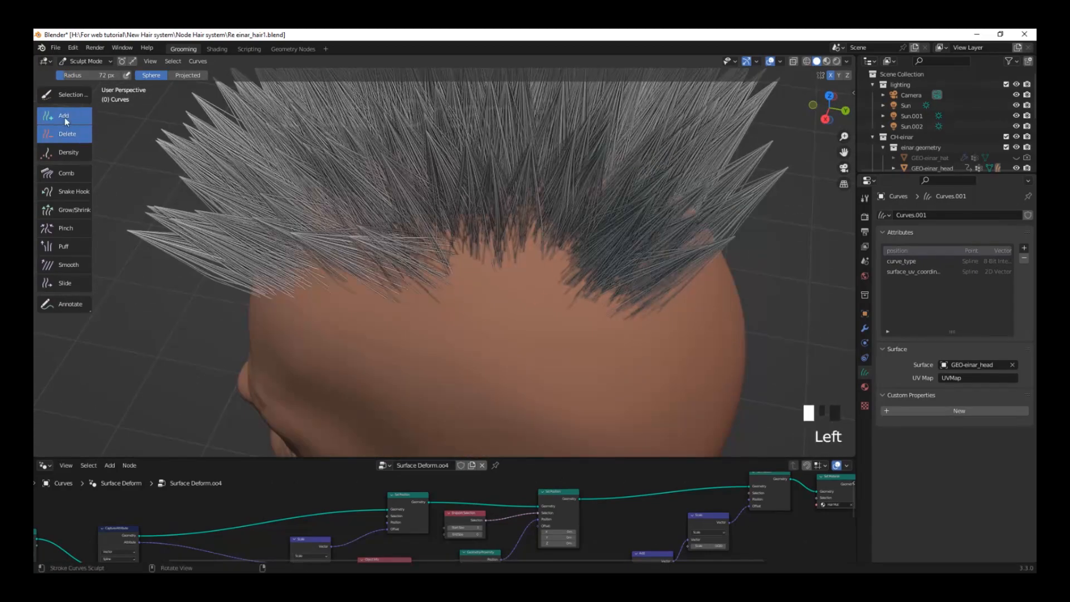
click(579, 256)
click(516, 186)
mouse_move(516, 186)
middle_down()
mouse_move(389, 248)
mouse_move(484, 278)
mouse_move(358, 346)
mouse_move(516, 312)
middle_up()
click(358, 346)
scroll(490, 351, up, 2)
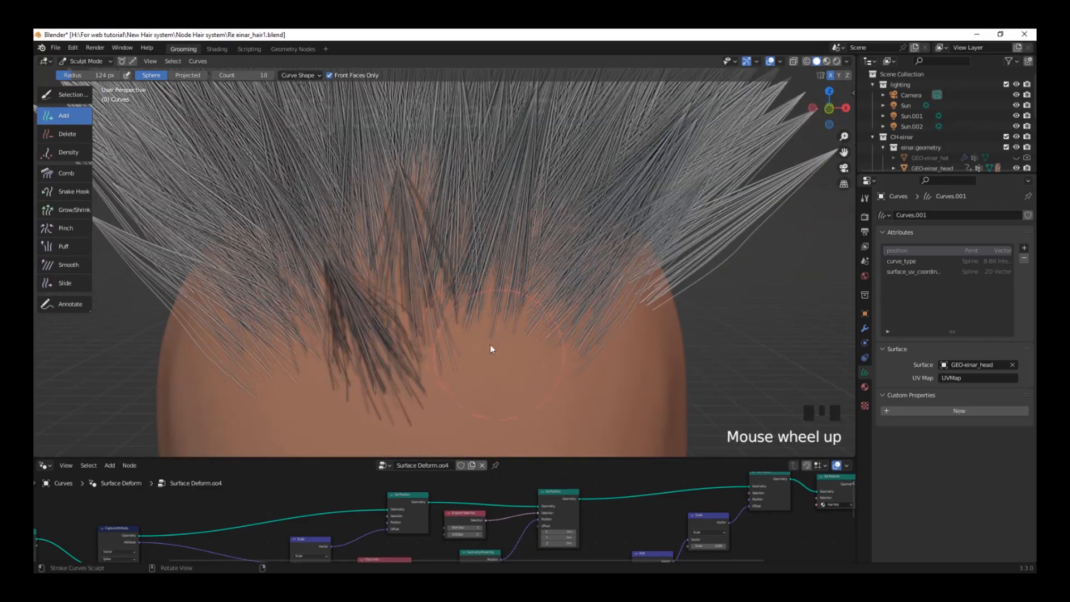
middle_drag(489, 351, 453, 262)
click(331, 354)
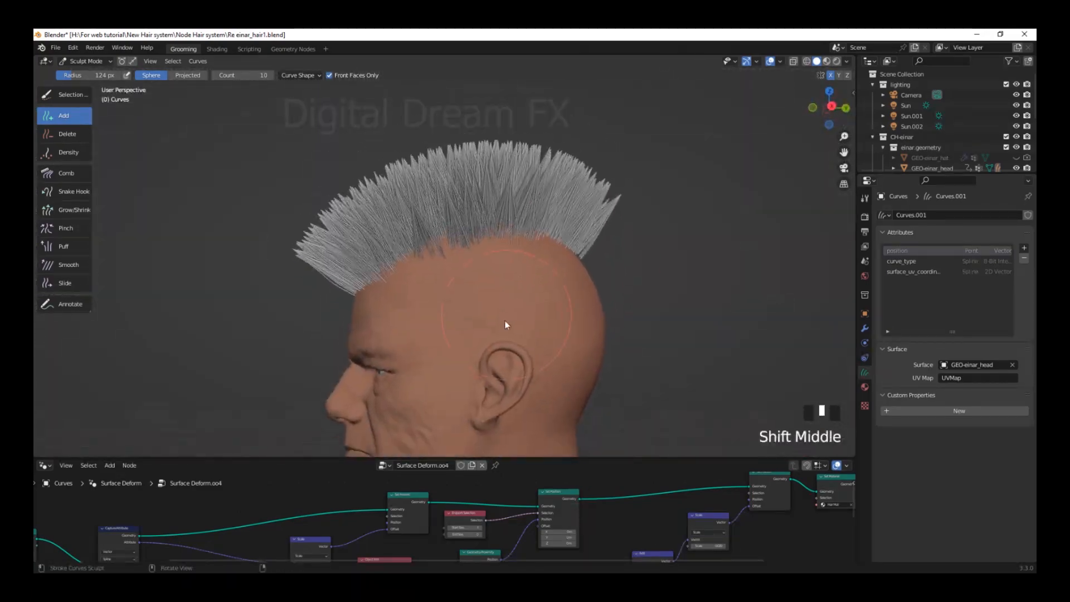
Set up the Comb brush with the Projected falloff shape and a 193 px radius in the right side view
shift+middle_drag(504, 320, 490, 312)
click(63, 173)
middle_drag(463, 245, 464, 246)
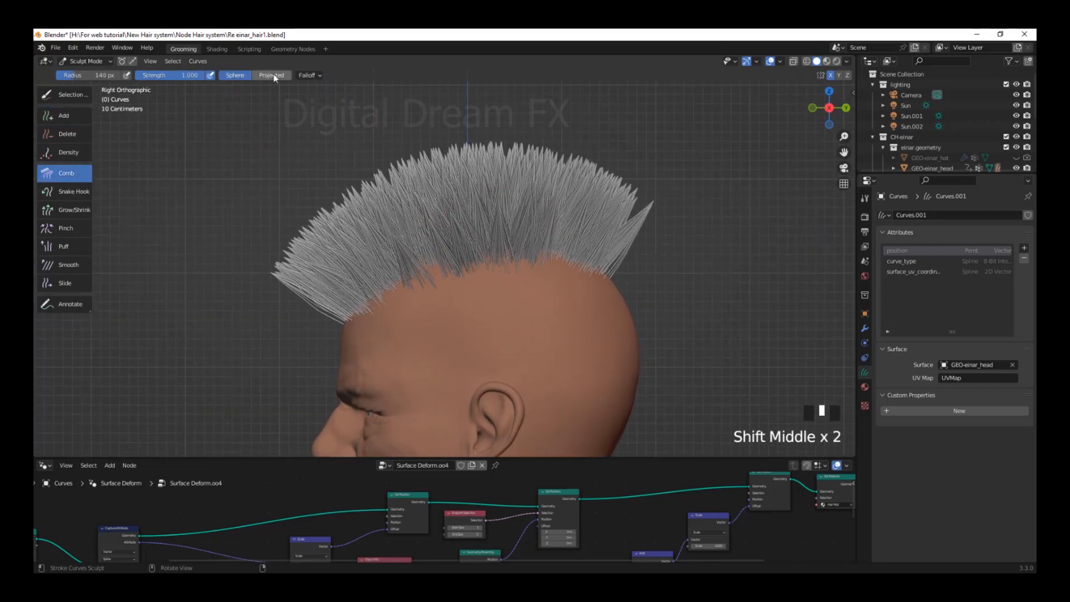
click(274, 75)
key(f)
click(327, 267)
Comb the upright hair backward over the head and down the back in profile
mouse_move(343, 170)
mouse_down()
mouse_move(616, 192)
mouse_move(730, 283)
mouse_up()
shift+middle_drag(730, 283, 659, 236)
drag(579, 183, 624, 247)
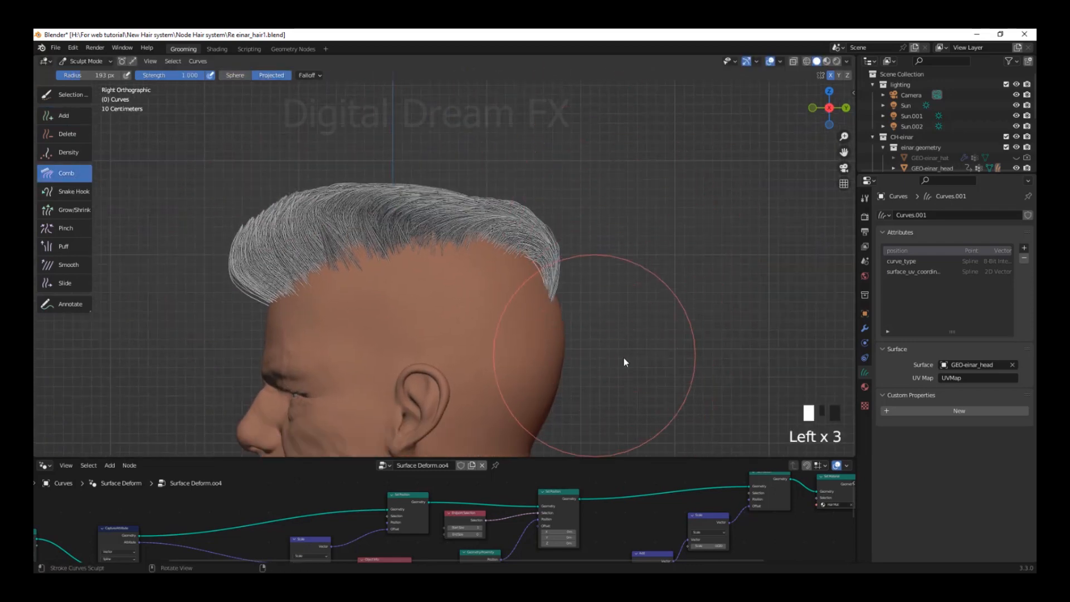
drag(545, 326, 591, 278)
mouse_move(590, 268)
middle_down()
mouse_move(669, 299)
mouse_move(657, 368)
middle_up()
mouse_move(583, 379)
mouse_down()
mouse_move(623, 219)
mouse_move(566, 180)
mouse_move(592, 306)
mouse_up()
mouse_move(592, 306)
middle_down()
mouse_move(780, 360)
mouse_move(668, 277)
middle_up()
Turn off X mirroring and comb the top hair over toward one side of the head
click(830, 74)
mouse_move(768, 183)
middle_down()
mouse_move(632, 292)
mouse_move(599, 256)
mouse_move(563, 267)
middle_up()
scroll(600, 255, up, 1)
drag(383, 351, 485, 197)
middle_drag(490, 222, 440, 261)
drag(376, 363, 521, 262)
middle_drag(281, 192, 270, 270)
mouse_move(351, 264)
mouse_down()
mouse_move(521, 132)
mouse_move(527, 111)
mouse_up()
mouse_move(532, 396)
mouse_down()
mouse_move(600, 341)
mouse_move(615, 273)
mouse_up()
drag(591, 364, 594, 299)
Comb the front and top strands from several angles into a side-swept shape above the forehead
mouse_move(595, 299)
middle_down()
mouse_move(690, 303)
mouse_move(494, 290)
middle_up()
mouse_move(494, 289)
mouse_down()
mouse_move(493, 196)
mouse_move(567, 426)
mouse_up()
middle_drag(567, 427, 597, 454)
mouse_move(367, 317)
mouse_down()
mouse_move(430, 369)
mouse_move(529, 374)
mouse_up()
middle_drag(530, 373, 479, 363)
drag(479, 362, 556, 328)
middle_drag(556, 328, 415, 267)
mouse_move(415, 268)
mouse_down()
mouse_move(410, 253)
mouse_move(466, 233)
mouse_up()
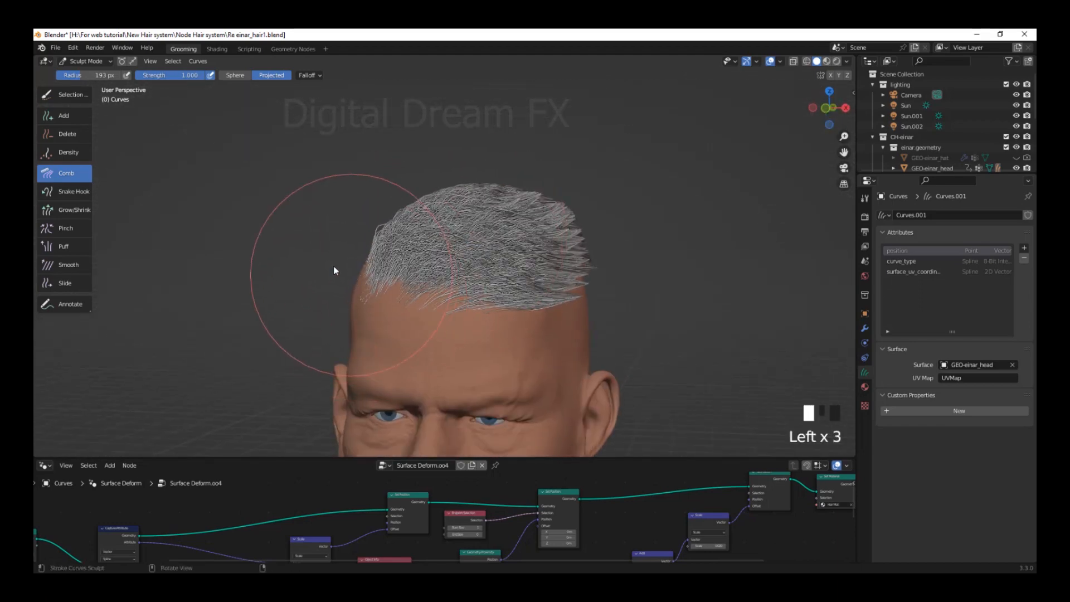
Refine the hairstyle with the Comb brush, smoothing the sides and back closer to the head
drag(334, 266, 317, 258)
middle_drag(454, 297, 507, 334)
drag(385, 253, 432, 301)
middle_drag(432, 301, 579, 328)
drag(511, 320, 446, 378)
mouse_move(496, 337)
middle_down()
mouse_move(531, 332)
mouse_move(630, 273)
middle_up()
drag(592, 245, 589, 320)
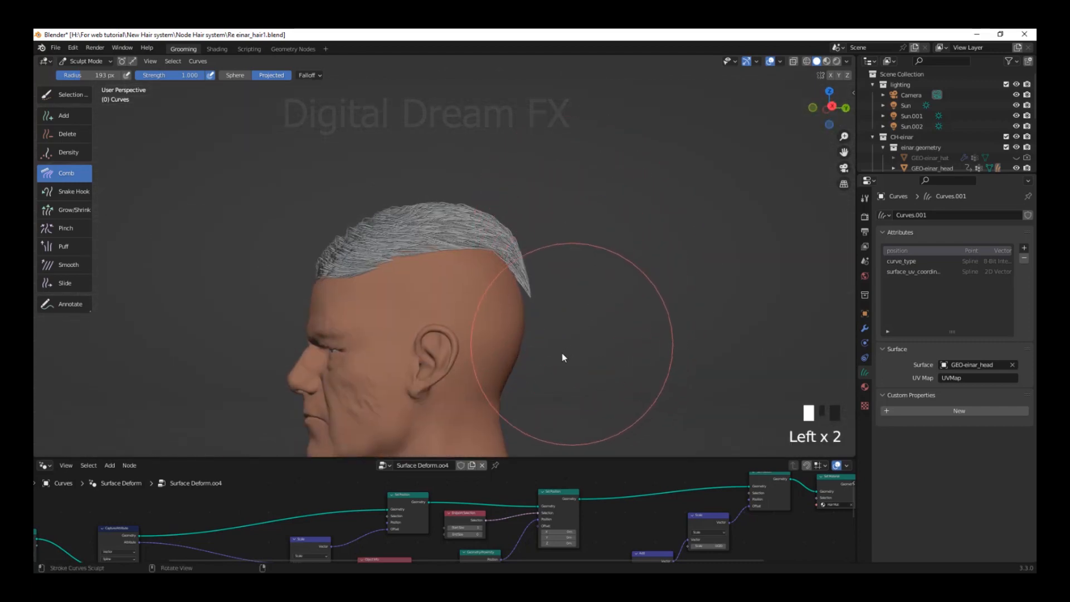
drag(354, 245, 342, 241)
middle_drag(423, 211, 526, 266)
scroll(514, 296, up, 2)
scroll(512, 295, up, 1)
shift+middle_drag(526, 265, 530, 239)
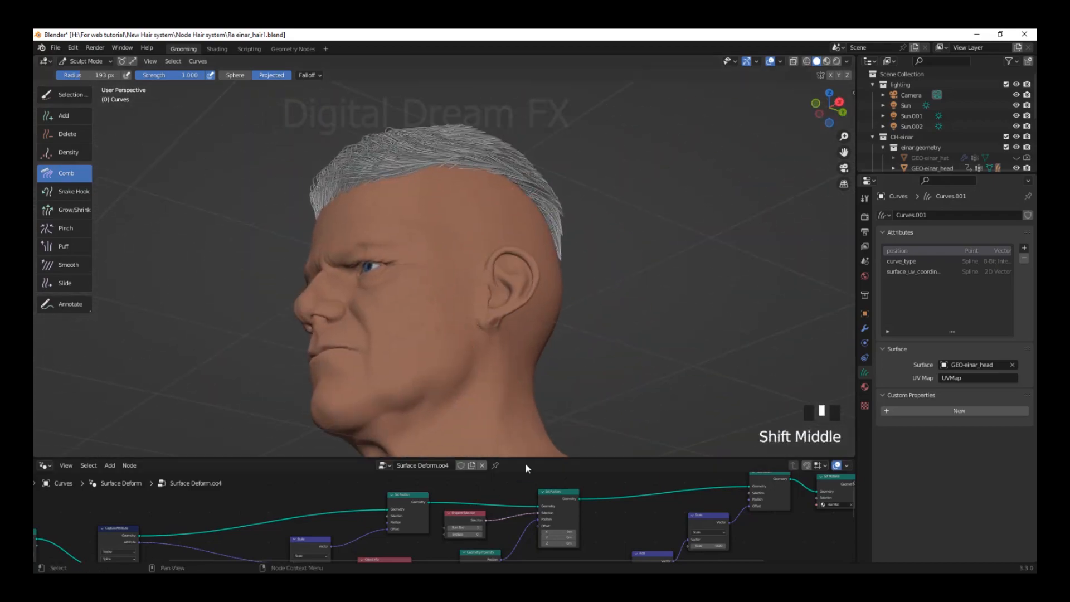
Rename the hair curves' node group to Top Hair
drag(526, 457, 524, 377)
click(422, 386)
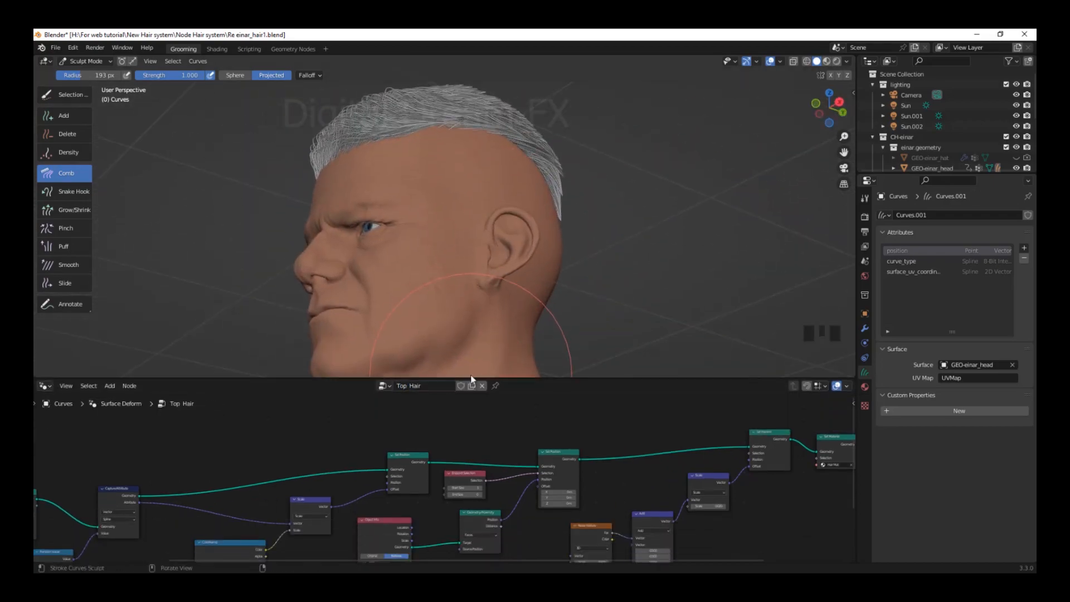
shift+middle_drag(490, 445, 577, 498)
scroll(604, 480, up, 5)
scroll(445, 507, up, 2)
Rename the existing hair object in the einar.hair collection to Curves.top hair
middle_drag(553, 229, 551, 251)
shift+middle_drag(552, 251, 520, 291)
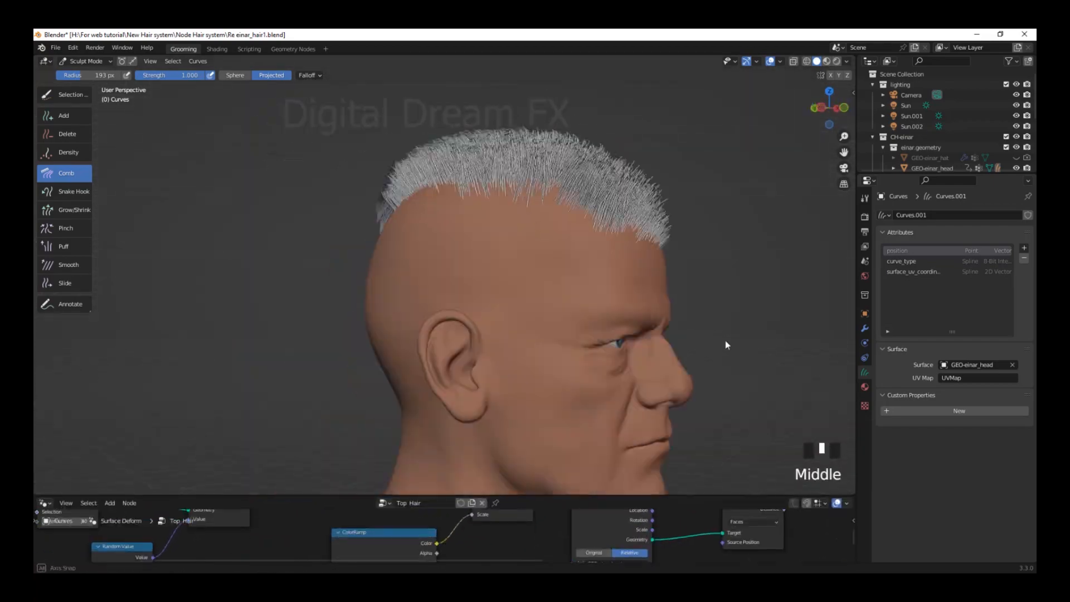
middle_drag(726, 342, 569, 375)
drag(947, 174, 947, 334)
double_click(919, 273)
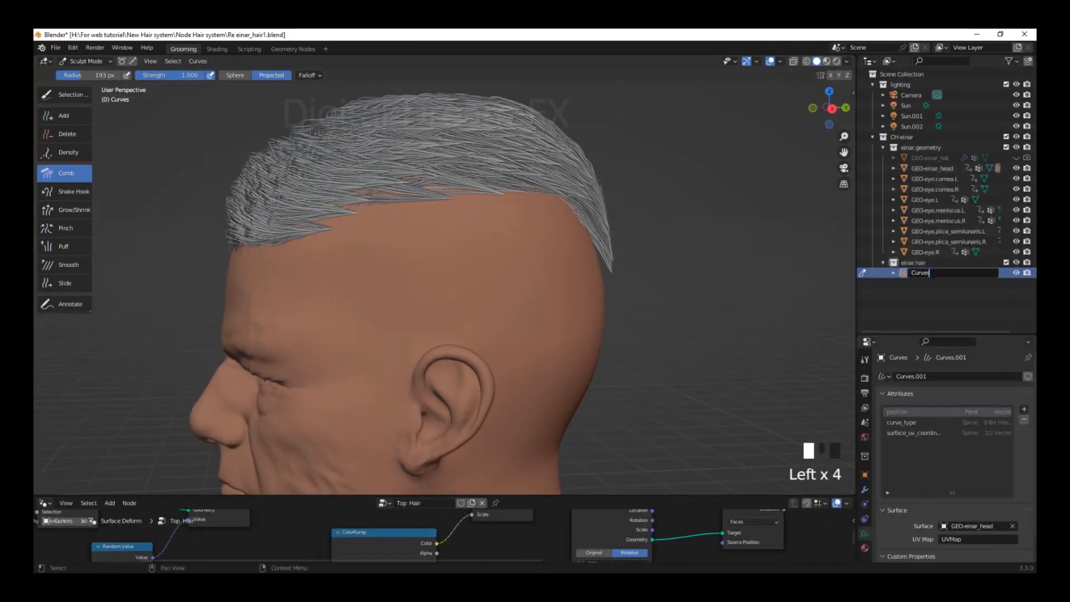
middle_drag(535, 278, 591, 284)
shift+middle_drag(591, 290, 599, 254)
Switch to Object Mode, select the head and add a new empty hair curves object to it
click(64, 115)
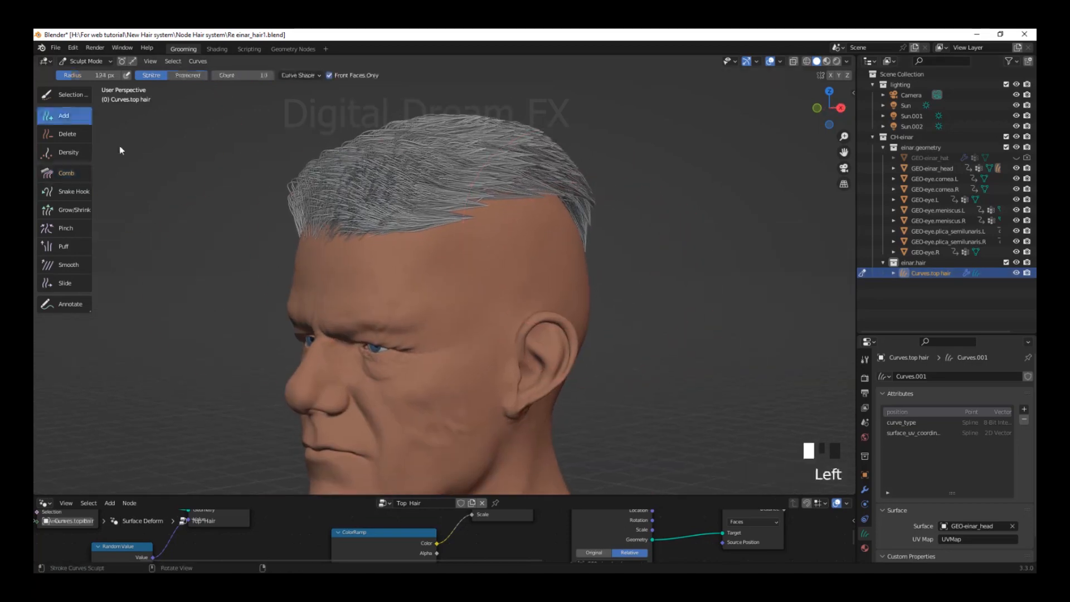
middle_drag(167, 100, 210, 114)
click(86, 61)
click(84, 74)
middle_drag(652, 279, 624, 295)
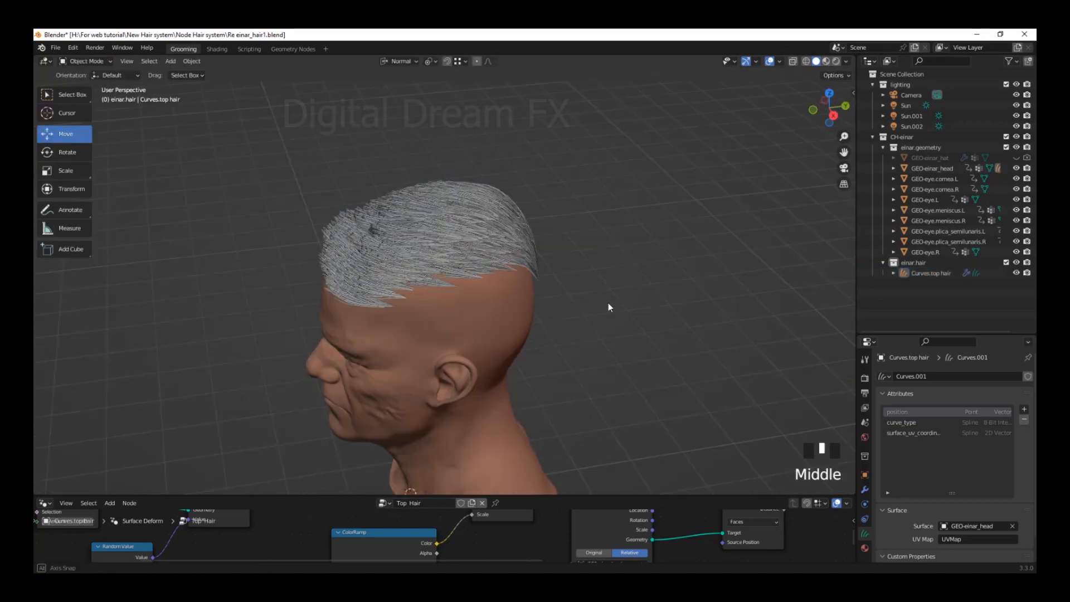
click(540, 276)
click(171, 61)
mouse_move(203, 84)
click(277, 144)
scroll(691, 298, up, 1)
shift+middle_drag(690, 298, 698, 263)
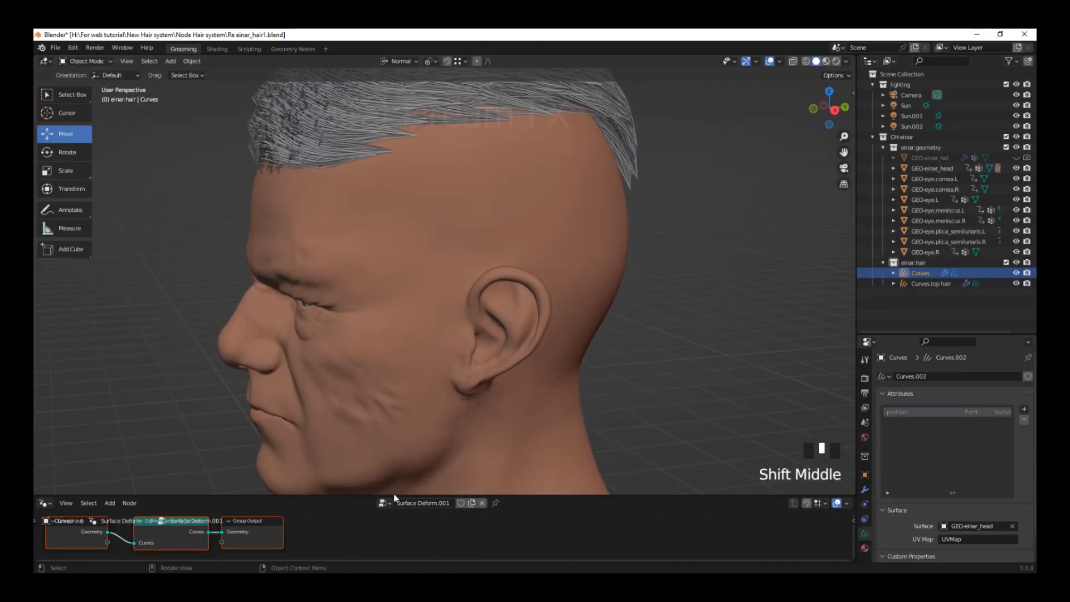
Rename the newly added hair object to Curves side hair
drag(394, 495, 412, 340)
shift+middle_drag(469, 446, 552, 446)
scroll(552, 446, down, 2)
shift+middle_drag(563, 390, 511, 438)
drag(511, 340, 512, 422)
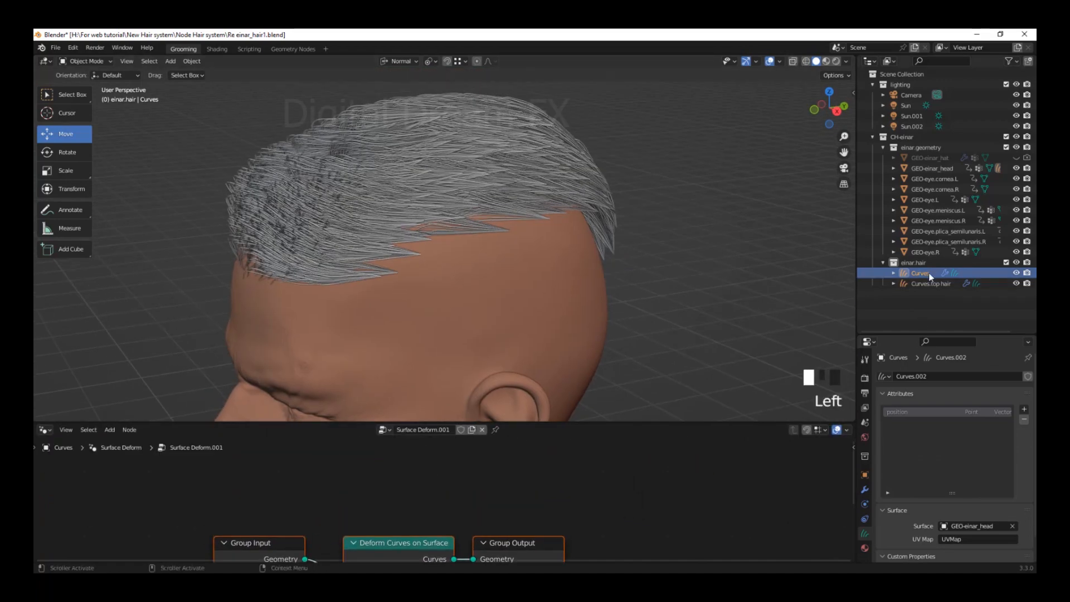
key(Return)
Switch the side hair object to Sculpt Mode
shift+middle_drag(529, 301, 518, 254)
drag(467, 421, 466, 385)
shift+middle_drag(417, 349, 423, 360)
middle_drag(446, 136, 422, 149)
scroll(422, 148, up, 1)
shift+middle_drag(424, 234, 425, 247)
drag(425, 385, 426, 338)
scroll(627, 289, down, 2)
click(86, 61)
click(90, 85)
Enable X mirroring and add hair curves to the side of the head above the ear
mouse_move(184, 112)
shift+middle_down()
mouse_move(269, 85)
mouse_move(389, 239)
shift+middle_up()
mouse_move(580, 287)
middle_down()
mouse_move(652, 199)
mouse_move(434, 203)
middle_up()
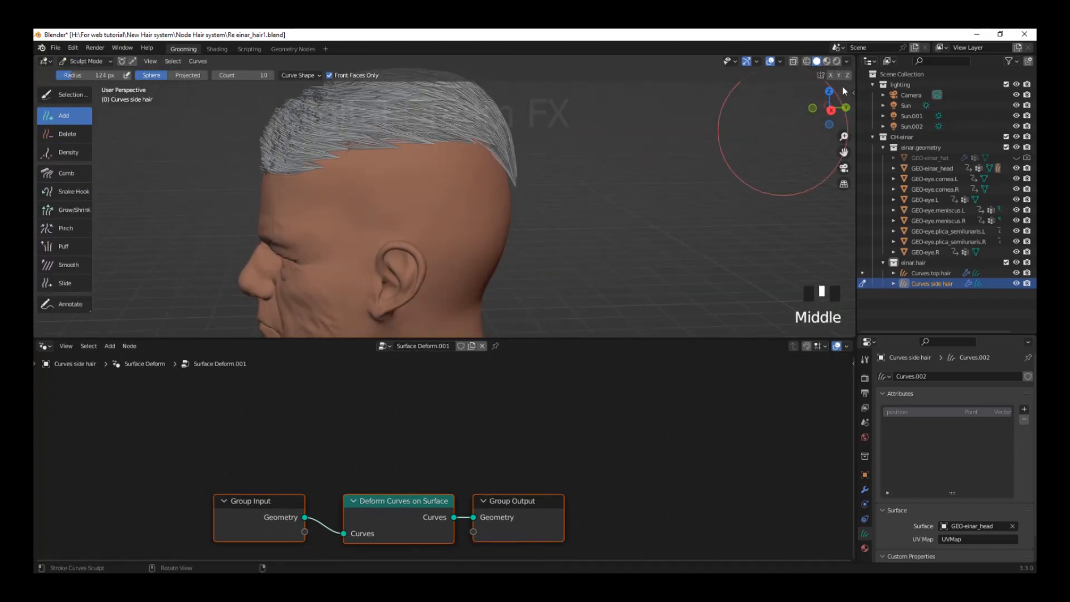
scroll(415, 202, up, 4)
click(388, 178)
scroll(560, 192, down, 3)
scroll(559, 193, up, 3)
Assign the Top Hair node group to the side hair object
shift+middle_drag(560, 193, 388, 345)
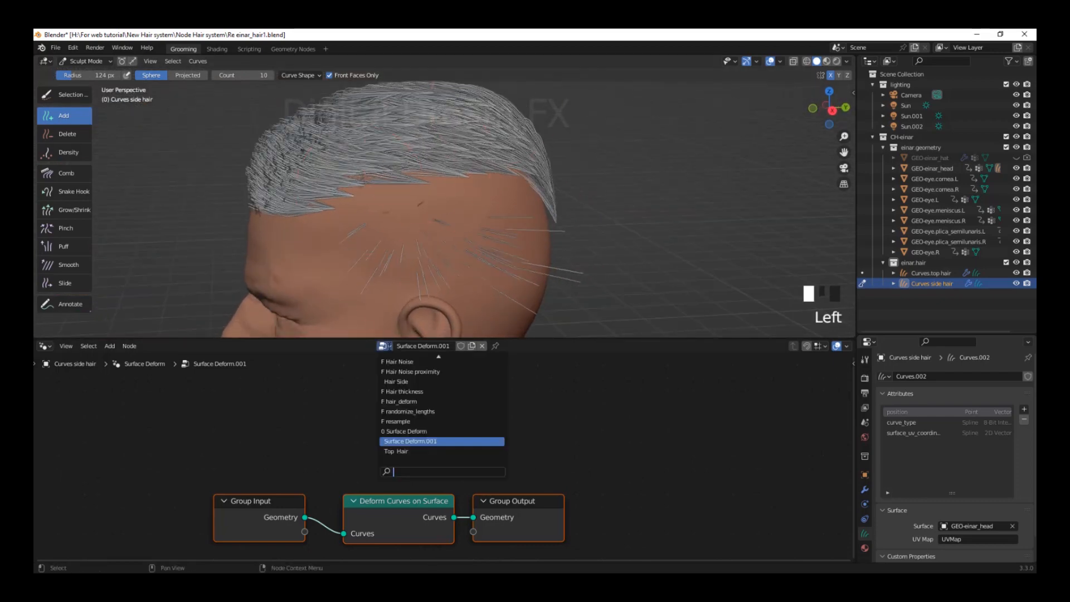
click(414, 450)
scroll(445, 201, down, 4)
middle_drag(423, 184, 490, 184)
scroll(533, 166, up, 4)
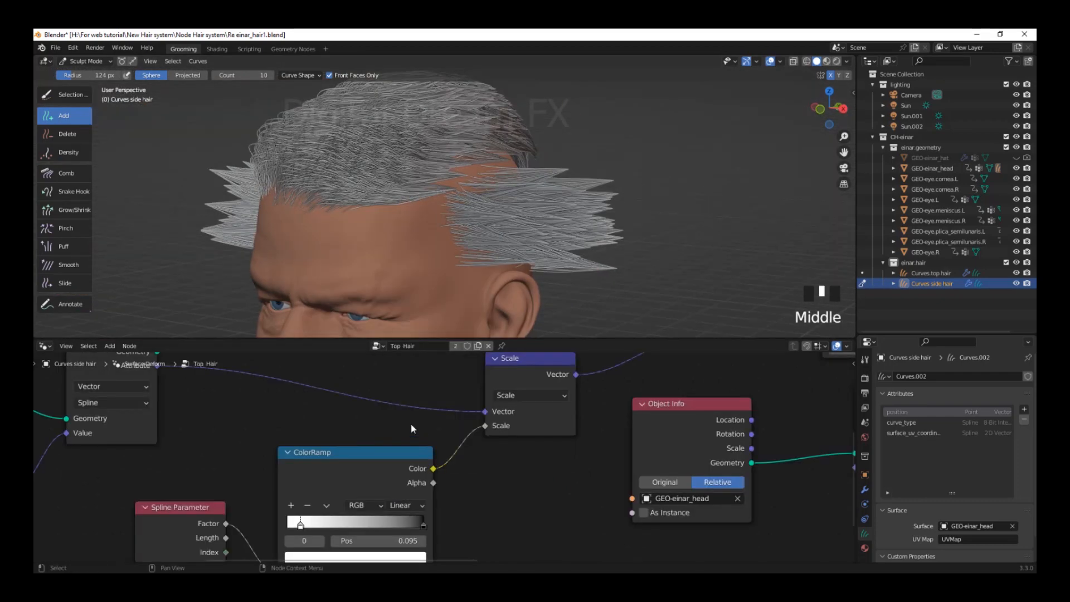
Make a separate copy of the assigned node group and name it Side Hair
scroll(410, 423, down, 5)
shift+middle_drag(410, 423, 431, 491)
scroll(514, 262, up, 4)
scroll(514, 262, down, 6)
click(440, 346)
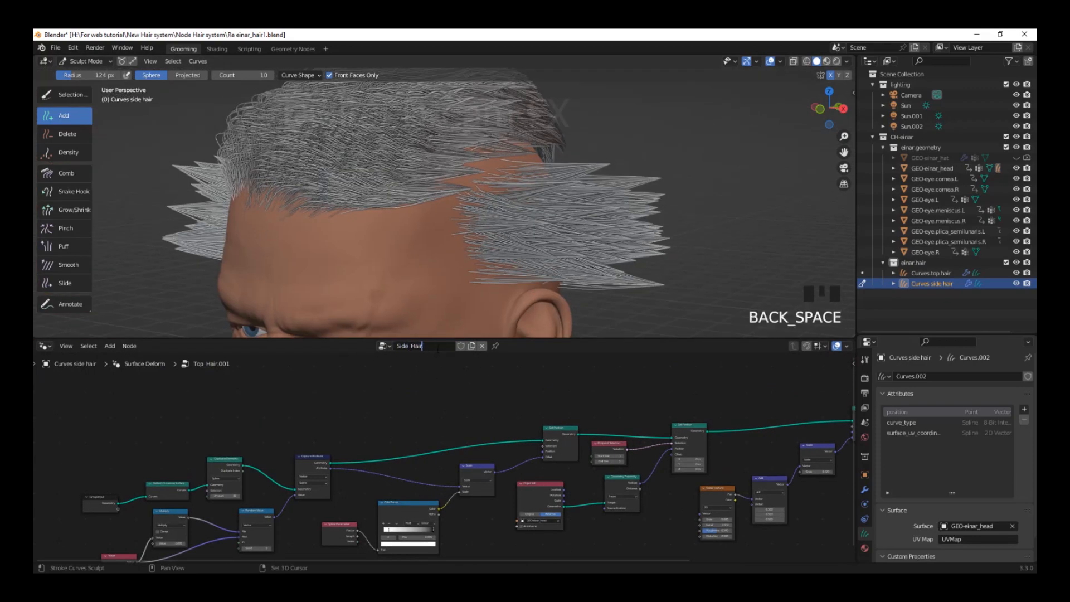
key(Return)
Remove all of the overly long side hair above the ear with the Delete brush
scroll(580, 122, down, 1)
shift+middle_drag(552, 267, 557, 295)
shift+middle_drag(557, 296, 501, 303)
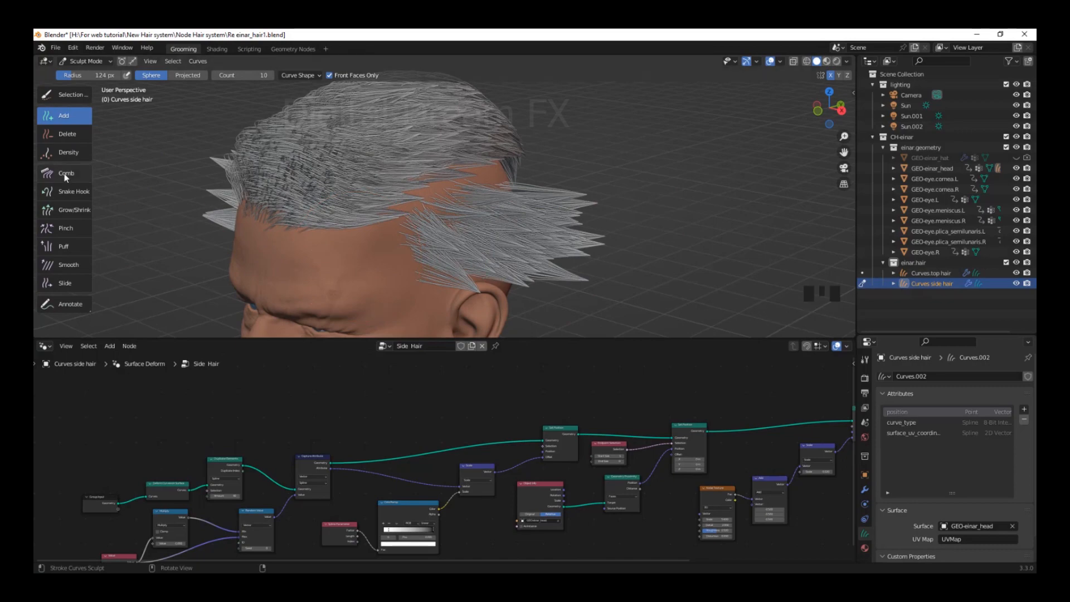
scroll(373, 444, up, 10)
mouse_move(299, 511)
shift+middle_down()
mouse_move(372, 444)
mouse_move(471, 473)
shift+middle_up()
click(72, 139)
middle_drag(401, 251, 384, 243)
drag(429, 239, 537, 232)
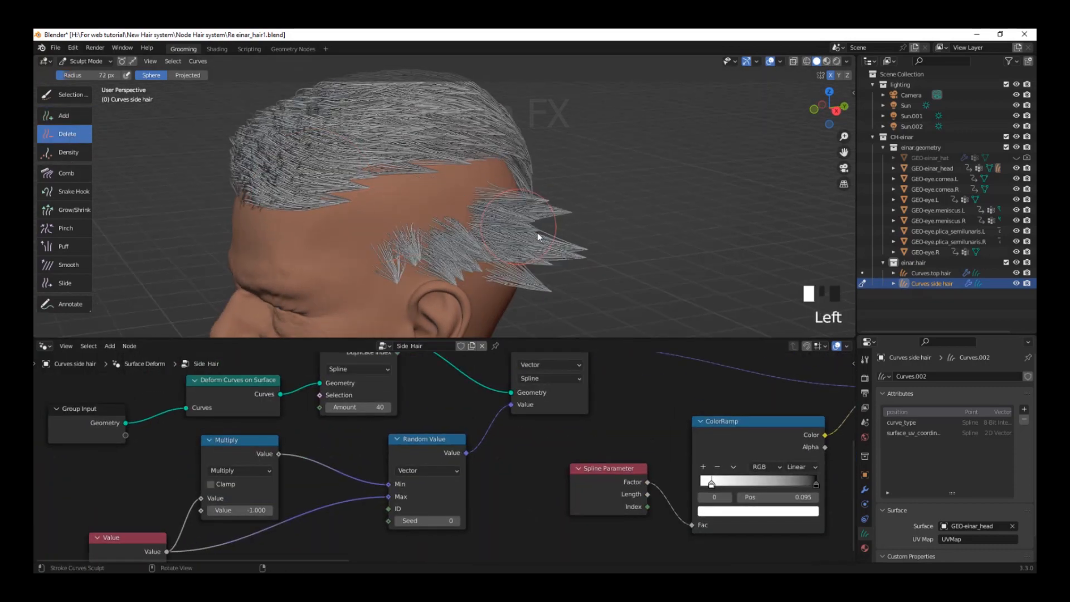
middle_drag(401, 245, 378, 228)
drag(379, 229, 483, 191)
click(462, 254)
mouse_move(510, 244)
middle_down()
mouse_move(461, 254)
mouse_move(473, 251)
middle_up()
mouse_move(473, 251)
shift+middle_down()
mouse_move(443, 254)
mouse_move(409, 206)
mouse_move(417, 215)
shift+middle_up()
click(371, 206)
Set the Add brush to a count of 6 and a shorter curve length, and add sparse curves above the ear
drag(417, 338, 416, 428)
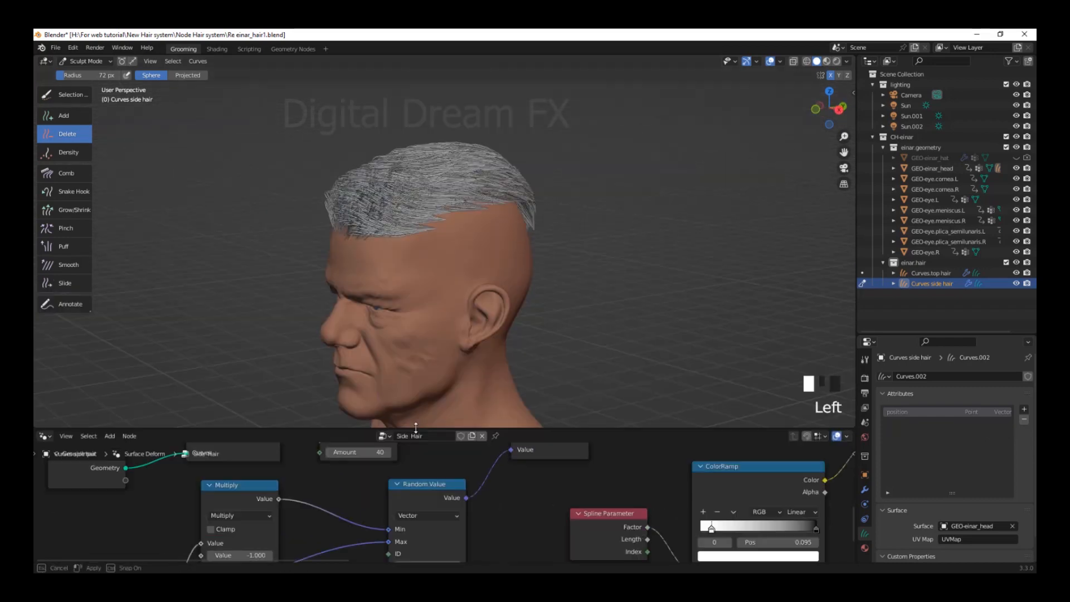
click(315, 76)
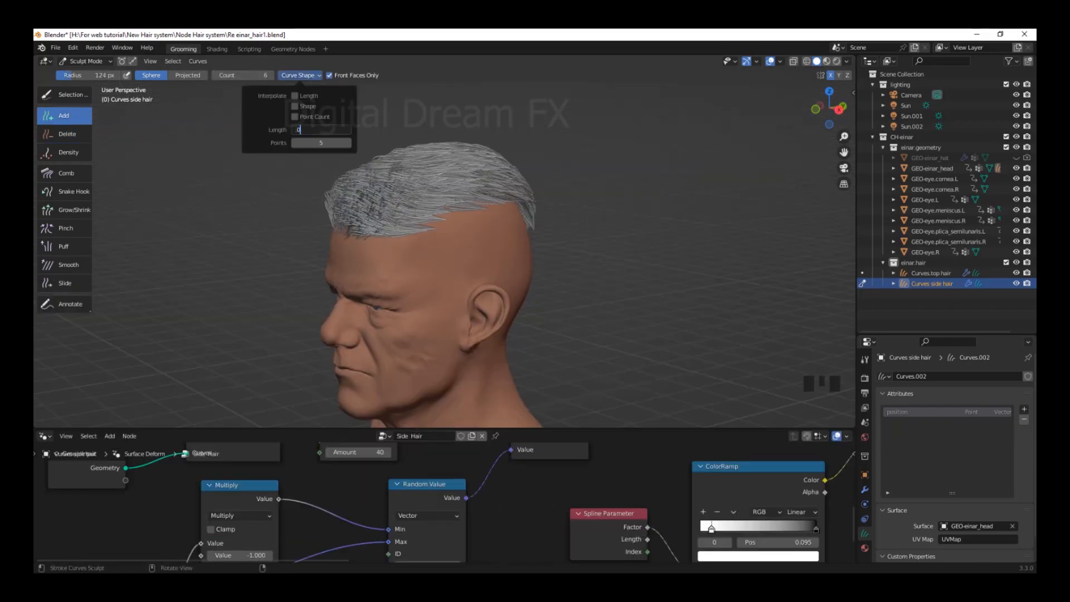
key(Return)
click(449, 272)
mouse_move(526, 261)
middle_down()
mouse_move(473, 262)
mouse_move(586, 252)
mouse_move(535, 258)
middle_up()
Brighten the black end stop of the Side Hair ColorRamp to a light grey with a value of about 0.65
drag(395, 427, 395, 315)
scroll(318, 495, down, 3)
shift+middle_drag(317, 496, 430, 468)
scroll(300, 464, up, 3)
shift+middle_drag(580, 440, 505, 480)
shift+middle_drag(529, 217, 449, 230)
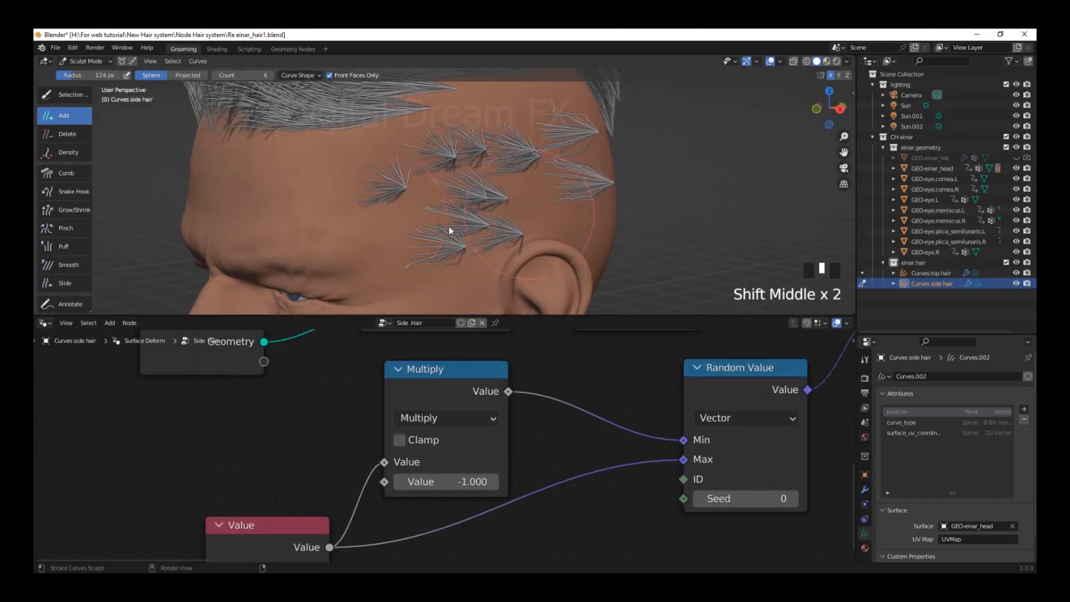
shift+middle_drag(548, 501, 544, 480)
scroll(652, 447, down, 7)
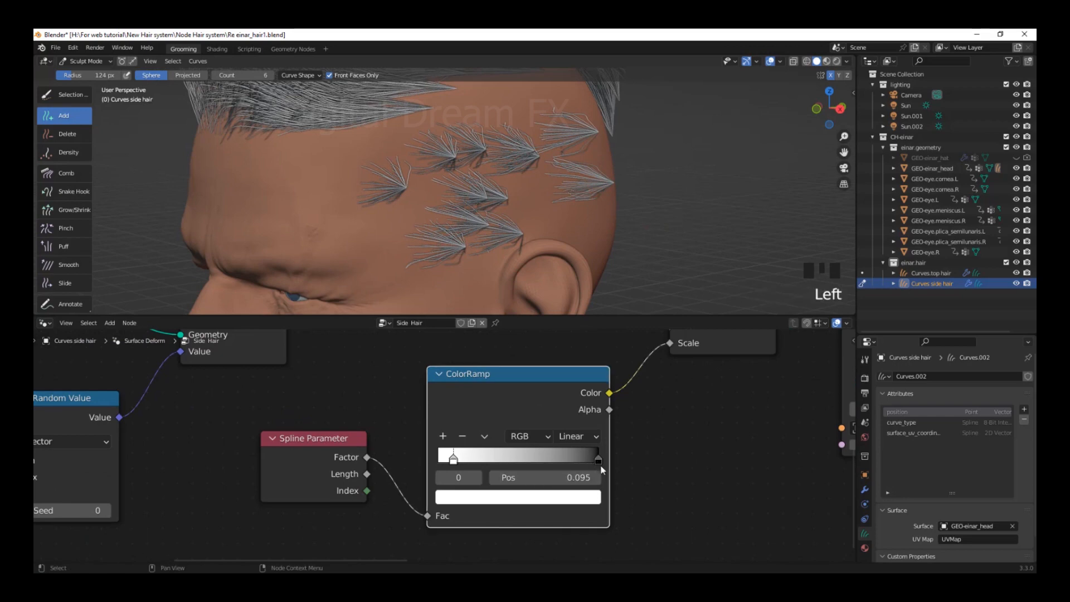
click(568, 499)
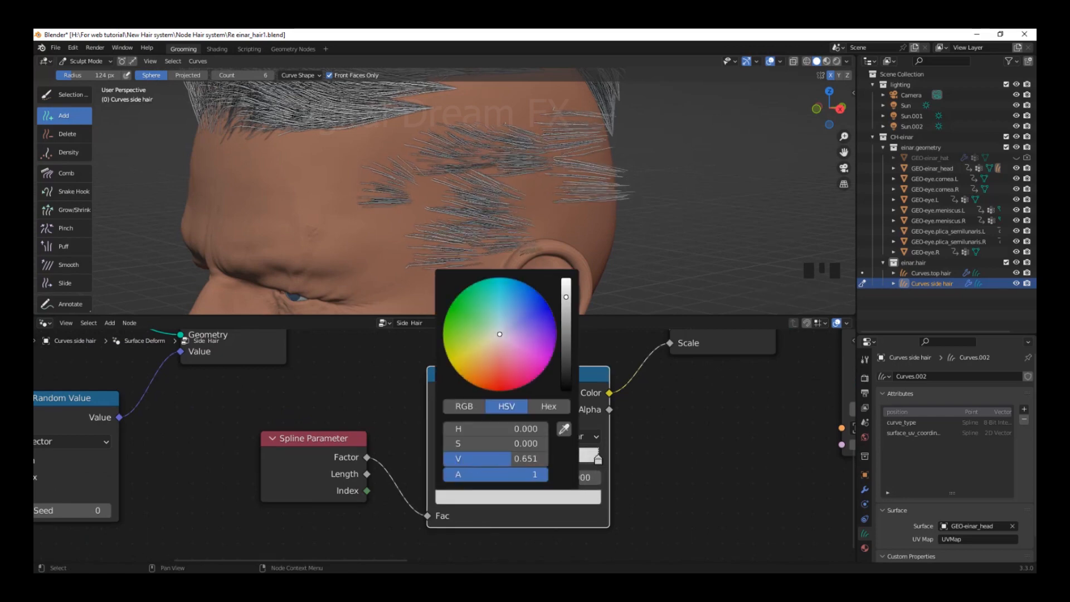
Move the white stop of the Side Hair ColorRamp to position 0
middle_drag(613, 223, 47, 546)
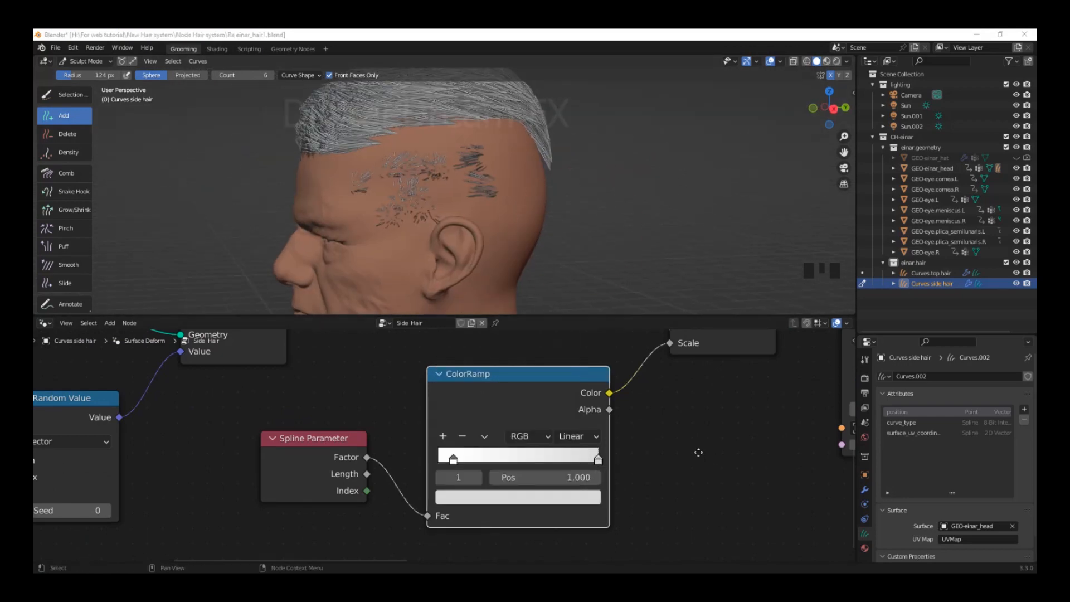
middle_drag(698, 452, 739, 446)
scroll(739, 446, up, 3)
drag(428, 457, 402, 463)
Add short hair curves across the side of the head from above the ear toward the back
mouse_move(495, 209)
middle_down()
mouse_move(501, 284)
mouse_move(583, 210)
mouse_move(544, 252)
mouse_move(684, 246)
mouse_move(467, 234)
middle_up()
drag(532, 162, 597, 262)
mouse_move(597, 262)
shift+middle_down()
mouse_move(530, 199)
mouse_move(563, 239)
mouse_move(529, 203)
mouse_move(375, 183)
shift+middle_up()
scroll(530, 203, up, 3)
mouse_move(484, 316)
mouse_down()
mouse_move(484, 349)
mouse_move(484, 329)
mouse_up()
scroll(534, 237, down, 3)
mouse_move(534, 237)
shift+middle_down()
mouse_move(536, 253)
mouse_move(530, 221)
shift+middle_up()
scroll(530, 221, up, 5)
middle_drag(434, 164, 429, 163)
middle_drag(557, 276, 531, 212)
scroll(462, 245, up, 3)
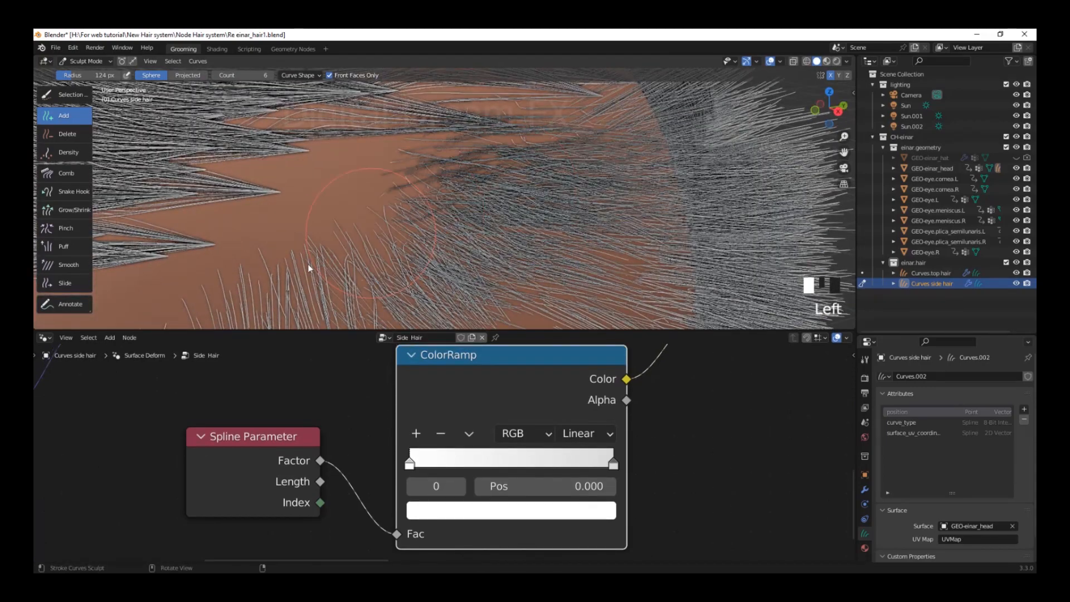
Fill the bare patches between the side hair and the top hair with more curves
drag(308, 264, 330, 265)
mouse_move(445, 245)
middle_down()
mouse_move(427, 212)
mouse_move(401, 216)
middle_up()
drag(401, 217, 633, 174)
mouse_move(633, 174)
shift+middle_down()
mouse_move(568, 154)
mouse_move(492, 244)
shift+middle_up()
middle_drag(543, 201, 612, 215)
drag(612, 214, 638, 270)
middle_drag(646, 144, 604, 184)
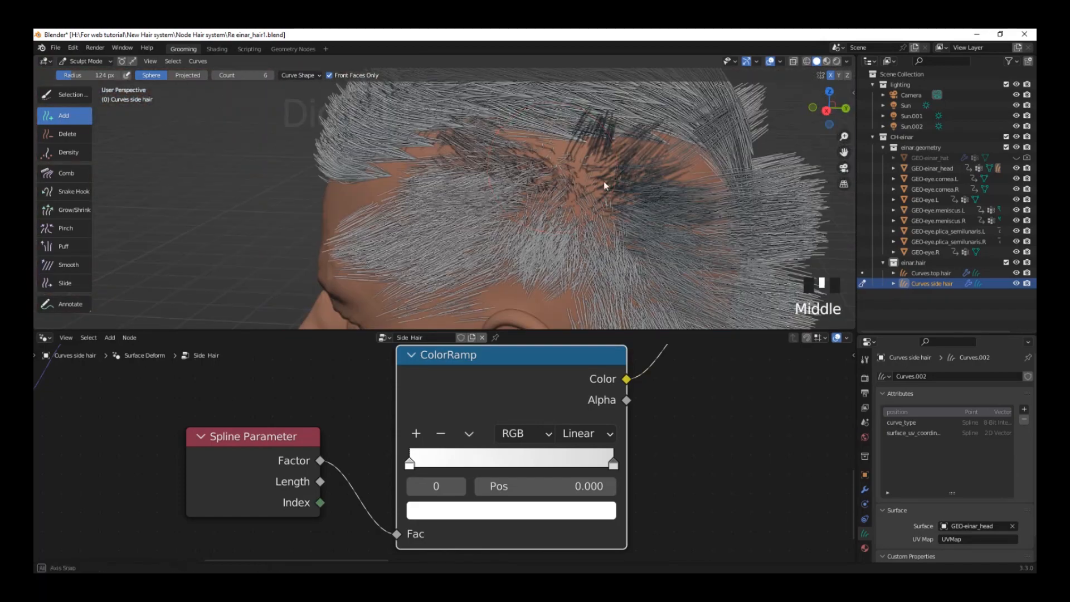
Add hair curves above and behind the ear, extending down toward the nape
scroll(585, 115, up, 3)
mouse_move(585, 114)
shift+middle_down()
mouse_move(487, 129)
mouse_move(480, 142)
shift+middle_up()
drag(480, 142, 620, 271)
mouse_move(622, 272)
middle_down()
mouse_move(437, 215)
mouse_move(480, 181)
middle_up()
drag(479, 181, 380, 203)
shift+middle_drag(546, 150, 497, 232)
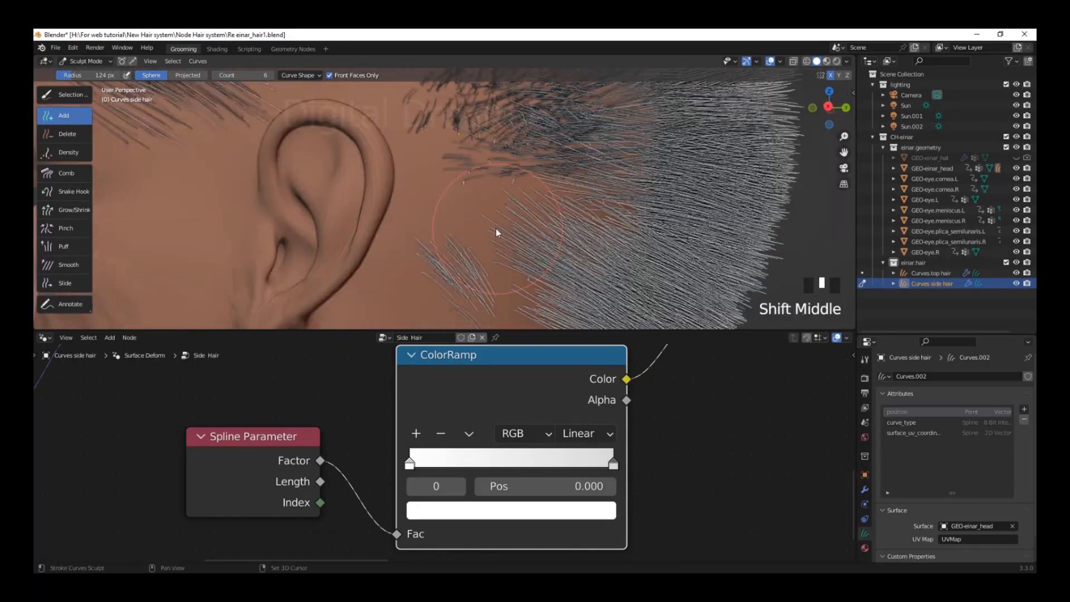
drag(496, 232, 482, 279)
Add more side hair around the ear and back of the head, undoing the last stroke
scroll(574, 141, down, 6)
mouse_move(573, 141)
middle_down()
mouse_move(671, 193)
mouse_move(530, 195)
mouse_move(534, 220)
mouse_move(408, 244)
middle_up()
scroll(537, 241, up, 6)
drag(351, 178, 521, 214)
middle_drag(522, 214, 579, 246)
click(308, 77)
scroll(497, 184, up, 2)
shift+middle_drag(521, 189, 424, 129)
drag(433, 279, 480, 281)
key(ctrl+z)
middle_drag(446, 262, 513, 219)
middle_drag(691, 234, 557, 222)
shift+middle_drag(446, 189, 303, 125)
Enlarge the 3D view and add short hair curves for the sideburn and the lower back of the head
drag(432, 330, 432, 567)
middle_drag(409, 146, 426, 143)
drag(426, 143, 449, 289)
scroll(449, 289, down, 6)
middle_drag(449, 289, 640, 266)
scroll(580, 266, up, 5)
mouse_move(580, 266)
shift+middle_down()
mouse_move(552, 296)
mouse_move(570, 407)
shift+middle_up()
drag(622, 306, 613, 259)
scroll(570, 220, down, 4)
middle_drag(569, 219, 499, 198)
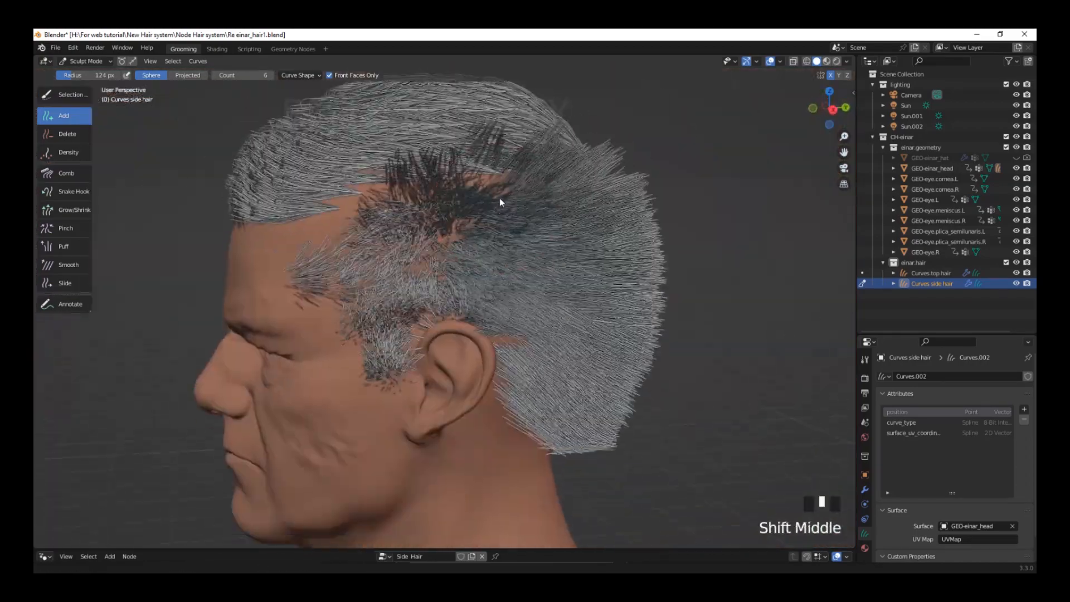
Comb the side hair backward from the temple toward the back of the head
scroll(499, 198, down, 2)
click(64, 173)
middle_drag(501, 267, 457, 268)
mouse_move(474, 282)
mouse_down()
mouse_move(566, 271)
mouse_move(685, 283)
mouse_up()
middle_drag(686, 283, 663, 281)
drag(446, 212, 551, 215)
Comb the side hair and sideburns downward, closer to the head around the ears
shift+middle_drag(658, 249, 630, 212)
middle_drag(559, 440, 624, 345)
shift+middle_drag(624, 346, 642, 323)
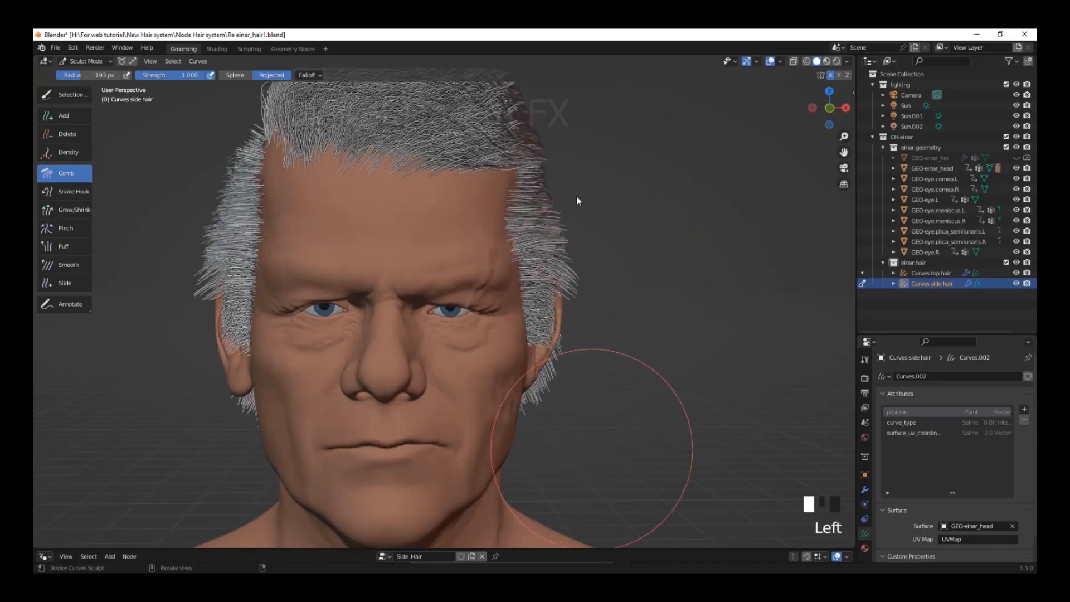
drag(547, 362, 552, 389)
shift+middle_drag(697, 335, 501, 323)
drag(474, 345, 440, 429)
scroll(501, 284, up, 5)
shift+middle_drag(585, 245, 609, 256)
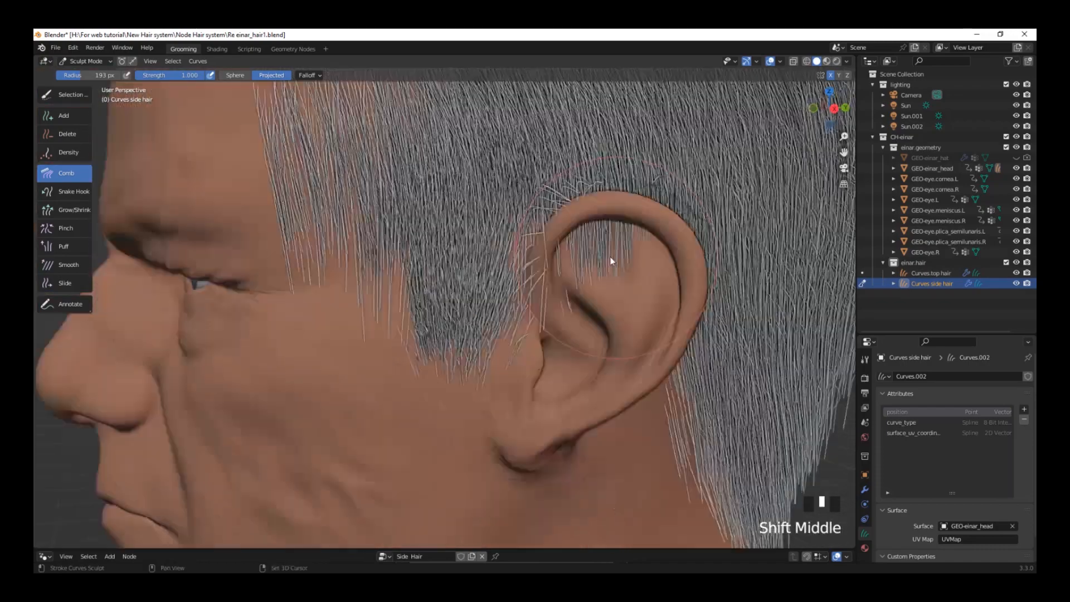
Comb the side hair above the ear horizontally back and down over the rear of the head
scroll(609, 256, down, 3)
shift+middle_drag(428, 195, 419, 281)
mouse_move(419, 281)
mouse_down()
mouse_move(554, 276)
mouse_move(685, 312)
mouse_up()
shift+middle_drag(713, 261, 565, 219)
drag(551, 177, 553, 221)
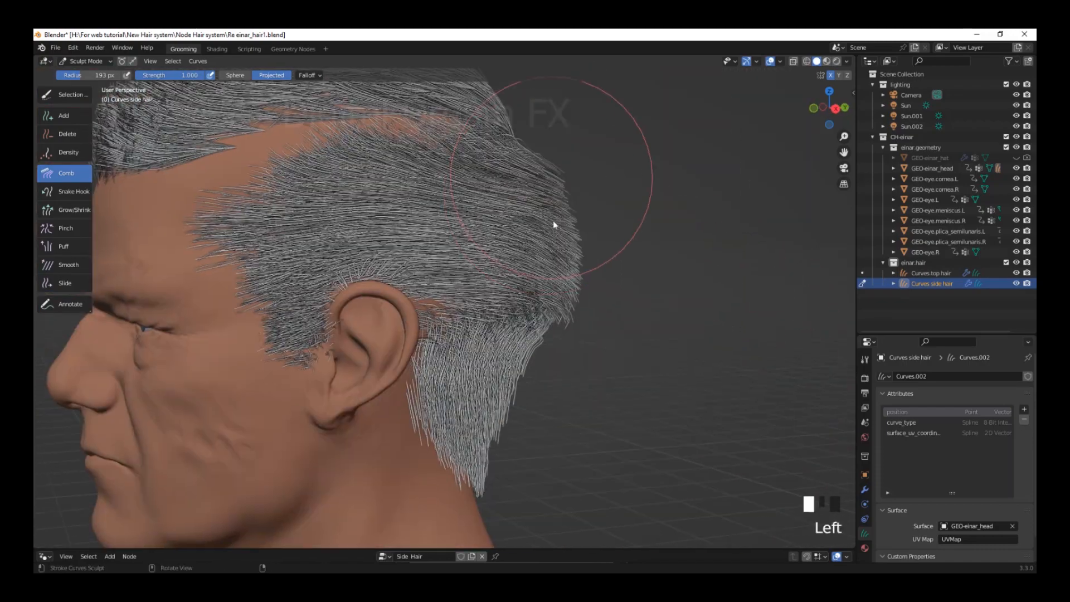
Comb the side hair straight down at the back of the head
middle_drag(580, 225, 559, 224)
drag(559, 224, 546, 474)
scroll(645, 272, down, 5)
Add hair curves along the gap between the side hair and top hair above the temple
middle_drag(645, 272, 780, 296)
scroll(641, 312, up, 5)
mouse_move(630, 311)
shift+middle_down()
mouse_move(608, 283)
mouse_move(554, 313)
mouse_move(538, 356)
shift+middle_up()
scroll(553, 314, up, 1)
click(63, 115)
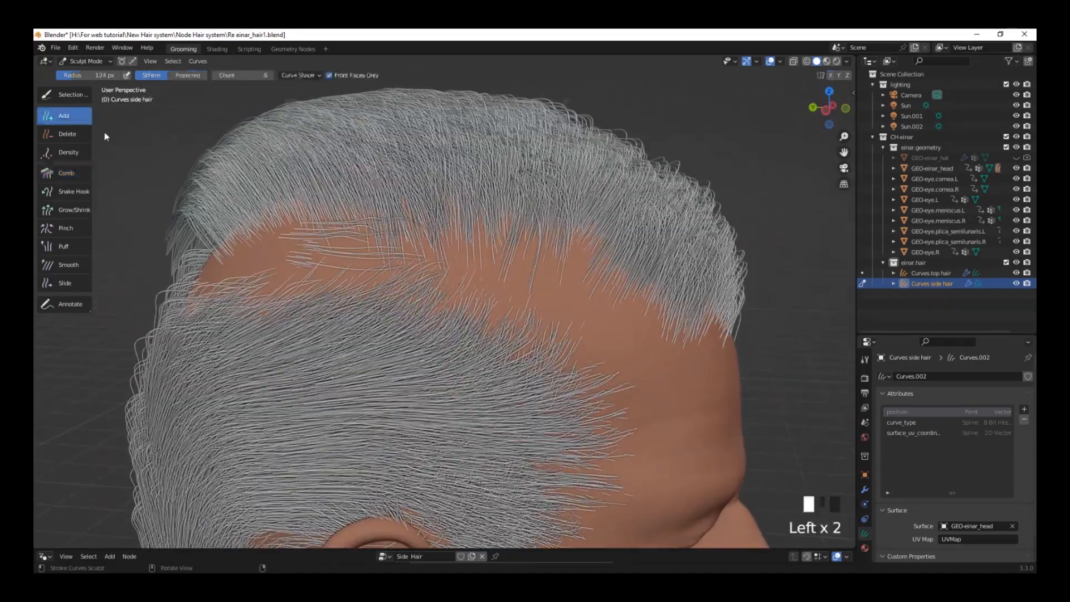
scroll(346, 279, up, 1)
click(342, 301)
Add side hair curves to the bald area at the upper back of the head, undoing one stroke
middle_drag(132, 319, 312, 326)
mouse_move(312, 326)
shift+middle_down()
mouse_move(502, 318)
mouse_move(485, 262)
shift+middle_up()
drag(593, 262, 422, 333)
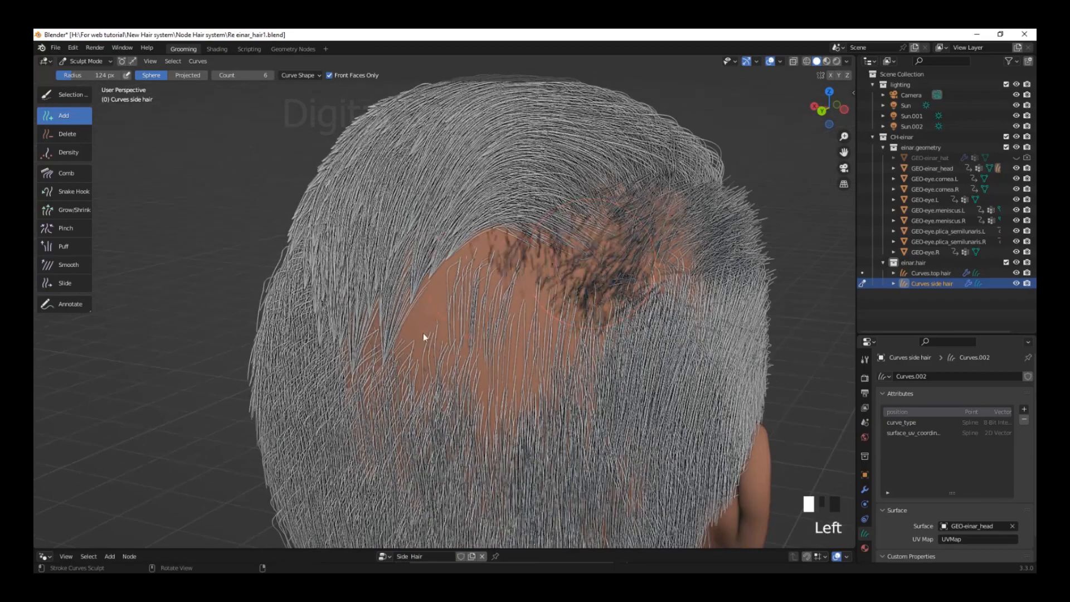
drag(540, 346, 576, 362)
mouse_move(624, 309)
middle_down()
mouse_move(506, 312)
mouse_move(522, 277)
mouse_move(537, 295)
mouse_move(601, 313)
middle_up()
key(ctrl+z)
scroll(505, 286, up, 3)
drag(600, 313, 389, 239)
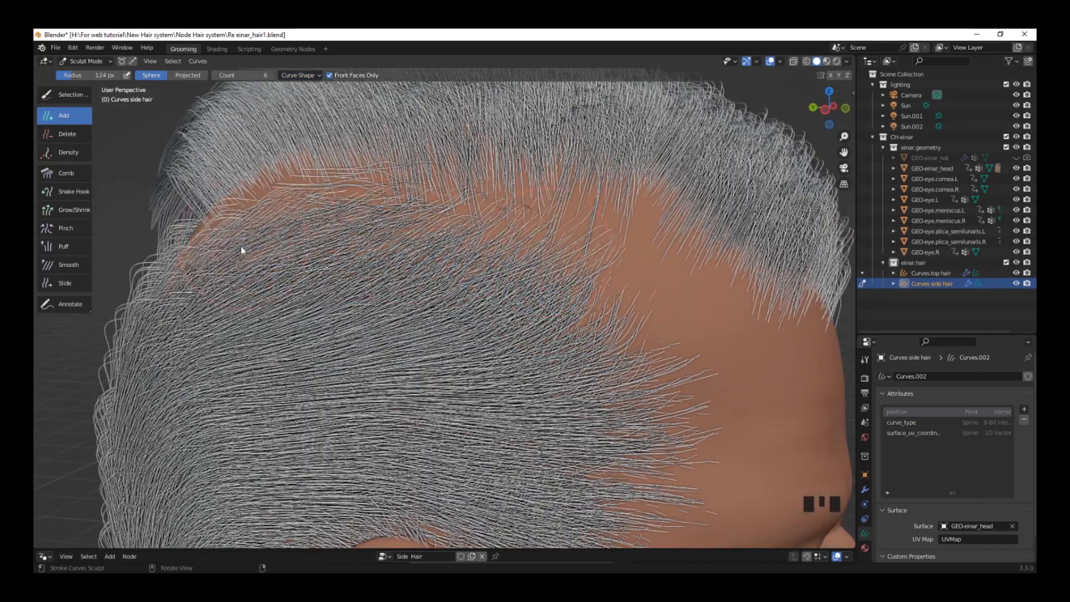
Fill the remaining bald patch at the back of the head below the crown with more side hair curves
middle_drag(241, 250, 508, 311)
drag(508, 311, 496, 332)
middle_drag(497, 332, 551, 318)
mouse_move(552, 317)
mouse_down()
mouse_move(490, 305)
mouse_move(538, 290)
mouse_up()
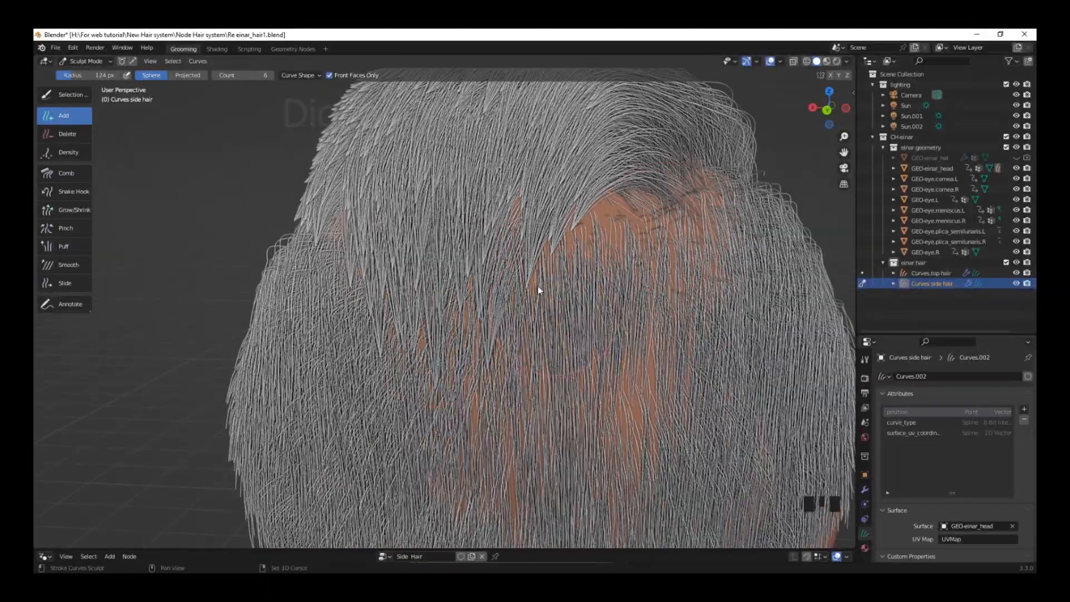
shift+middle_drag(538, 287, 479, 245)
mouse_move(479, 245)
mouse_down()
mouse_move(432, 381)
mouse_move(530, 329)
mouse_up()
drag(626, 209, 483, 171)
shift+middle_drag(483, 171, 440, 276)
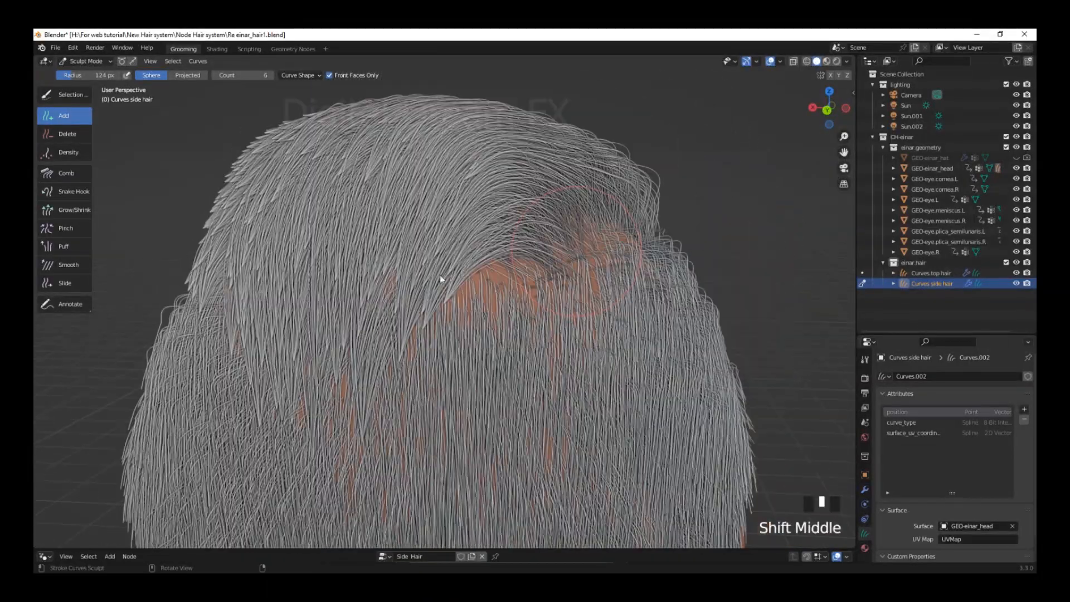
Add side hair curves along the seam with the top hair on the opposite rear side of the head
scroll(626, 301, down, 4)
middle_drag(346, 267, 518, 258)
scroll(518, 258, up, 3)
mouse_move(591, 273)
mouse_down()
mouse_move(639, 289)
mouse_move(623, 281)
mouse_up()
scroll(635, 290, down, 3)
middle_drag(677, 292, 629, 299)
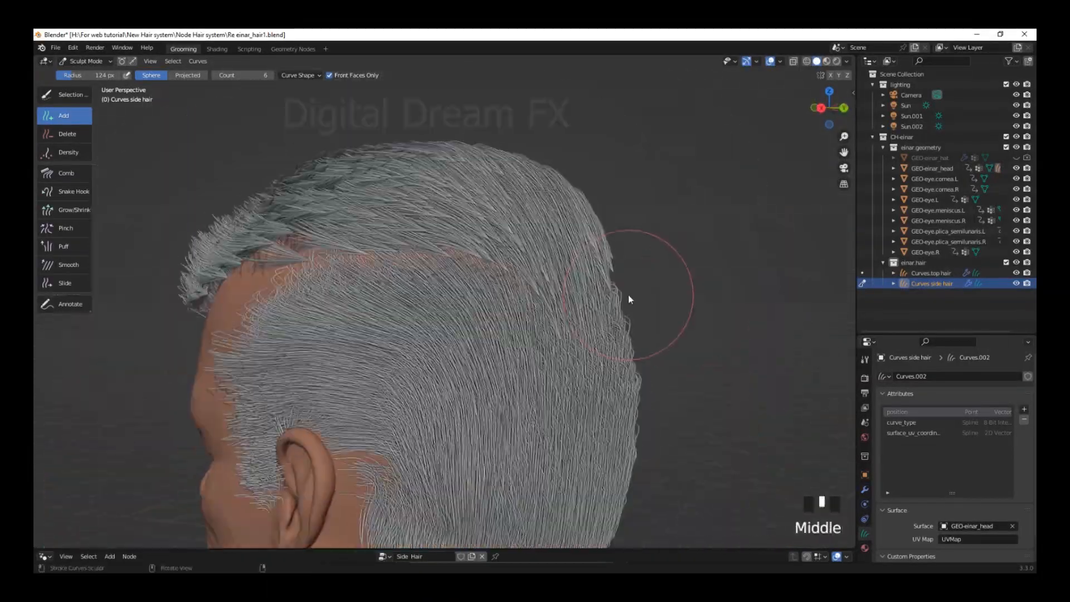
scroll(629, 299, up, 1)
click(569, 309)
Enlarge the node editor and bring up the Multiply node that feeds the Random Value node in the Side Hair group
scroll(568, 308, up, 4)
mouse_move(490, 314)
middle_down()
mouse_move(477, 278)
mouse_move(513, 258)
middle_up()
scroll(573, 284, down, 4)
middle_drag(604, 307, 707, 317)
scroll(580, 320, up, 3)
middle_drag(580, 320, 604, 306)
drag(473, 549, 463, 338)
shift+middle_drag(445, 239, 379, 416)
shift+middle_drag(144, 429, 696, 441)
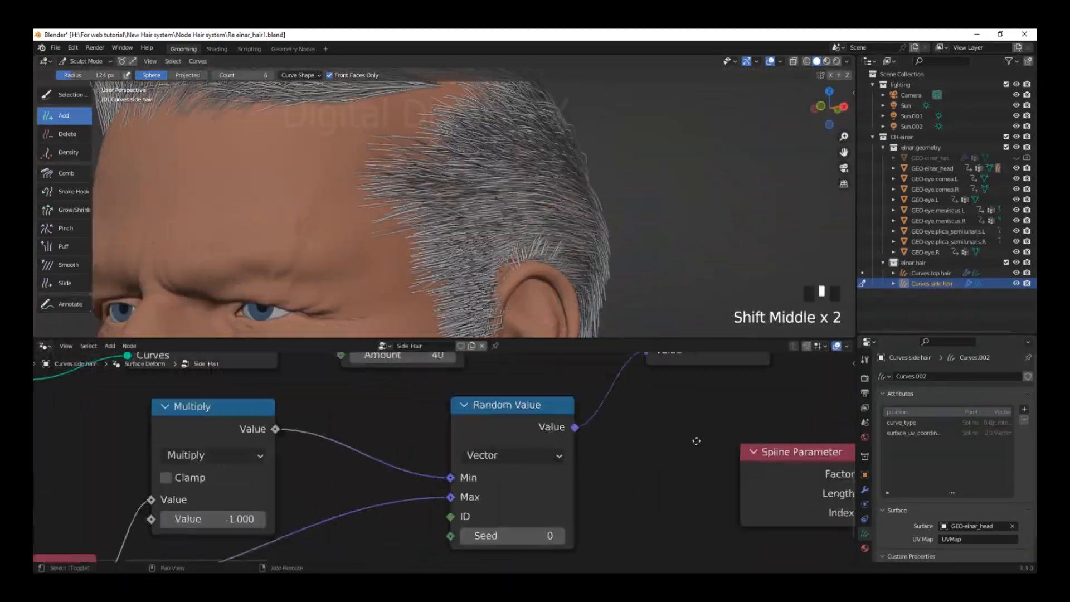
scroll(436, 479, up, 6)
scroll(436, 479, up, 3)
Try -10 as the Multiply node's second value, undo it, and set the value to -2
click(436, 495)
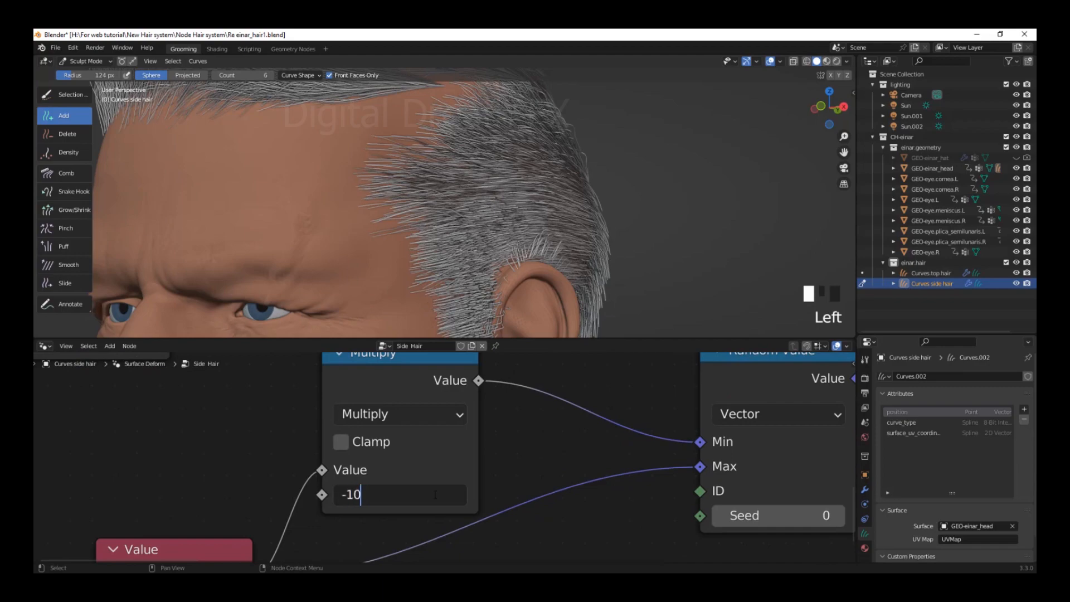
key(Return)
scroll(571, 244, down, 5)
middle_drag(585, 244, 626, 234)
key(ctrl+z)
scroll(523, 232, up, 3)
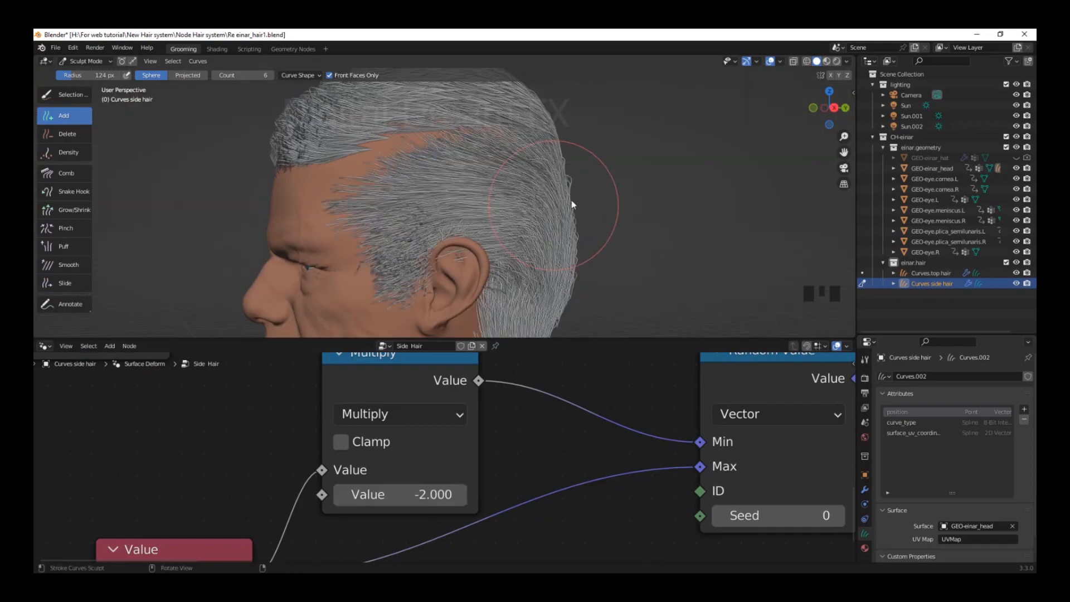
Comb the side hair around the ear with the 193 px Comb brush
scroll(573, 205, up, 2)
shift+middle_drag(580, 232, 612, 156)
drag(443, 282, 436, 295)
middle_drag(490, 281, 630, 269)
Set the Value node feeding the Multiply and Random Value nodes to 0.005
scroll(531, 428, down, 4)
shift+middle_drag(531, 428, 346, 501)
shift+middle_drag(693, 437, 741, 523)
shift+middle_drag(519, 410, 595, 249)
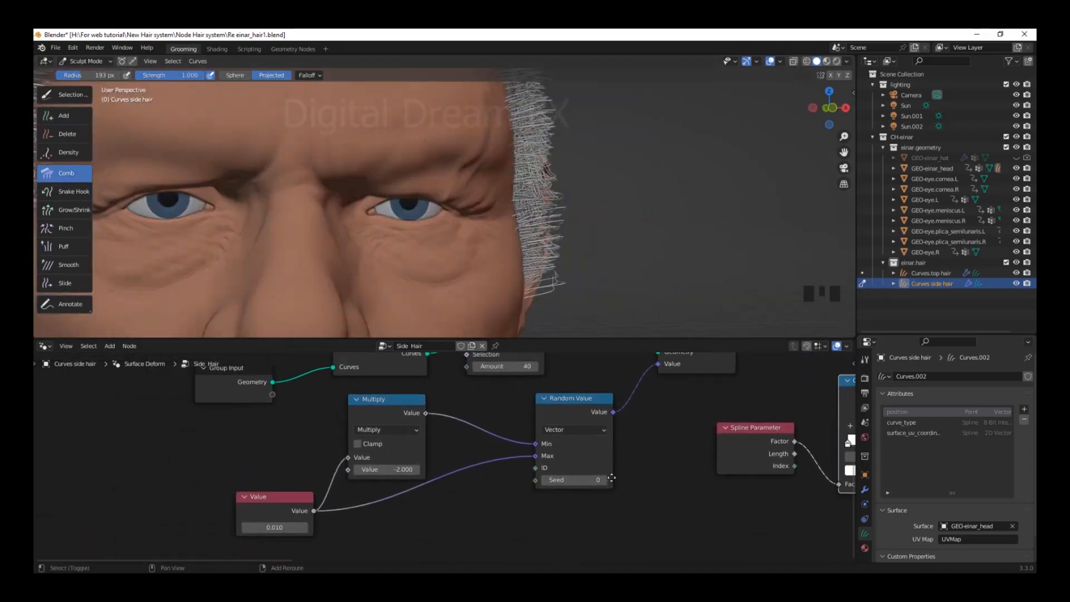
scroll(553, 502, up, 6)
shift+middle_drag(553, 503, 561, 468)
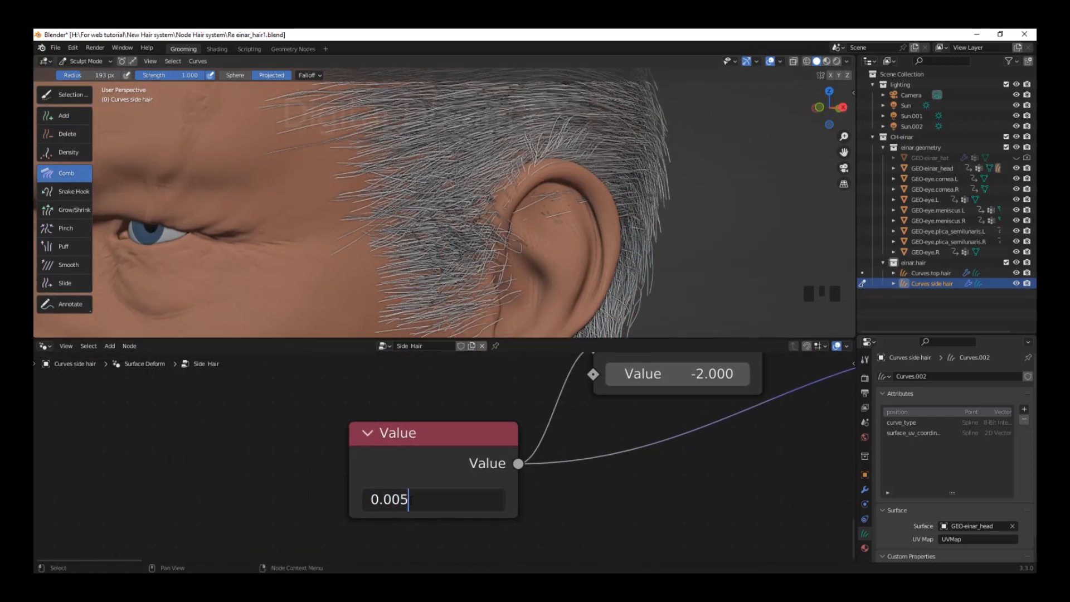
key(Return)
Enlarge the 3D view and add side hair curves to the sparse gap below the top hair above the temple
scroll(663, 302, down, 5)
shift+middle_drag(663, 302, 633, 268)
scroll(580, 234, up, 5)
shift+middle_drag(580, 234, 499, 335)
drag(500, 339, 499, 550)
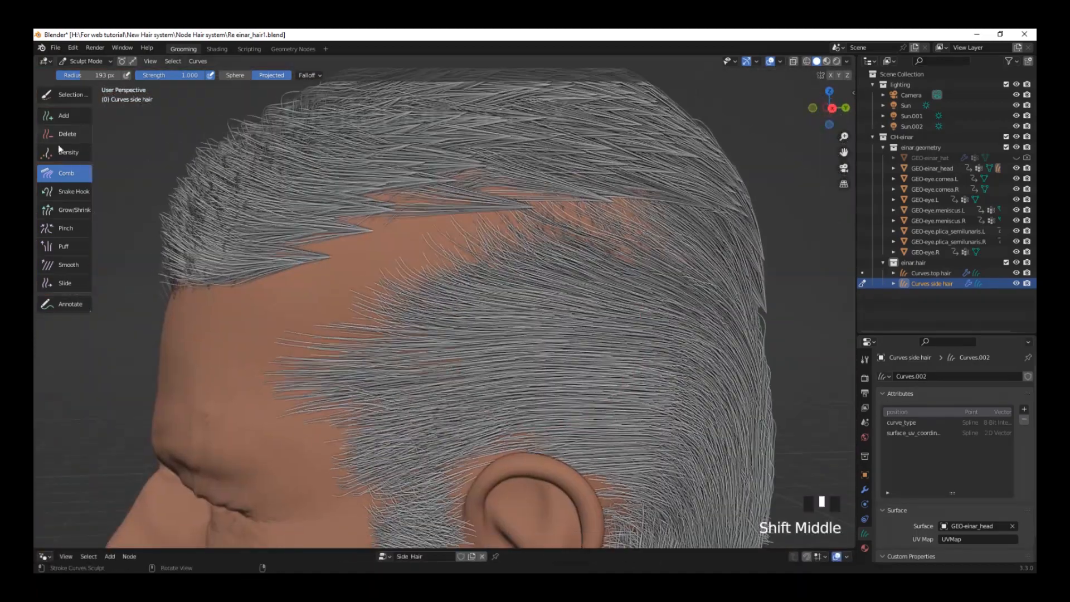
scroll(454, 273, up, 2)
click(471, 190)
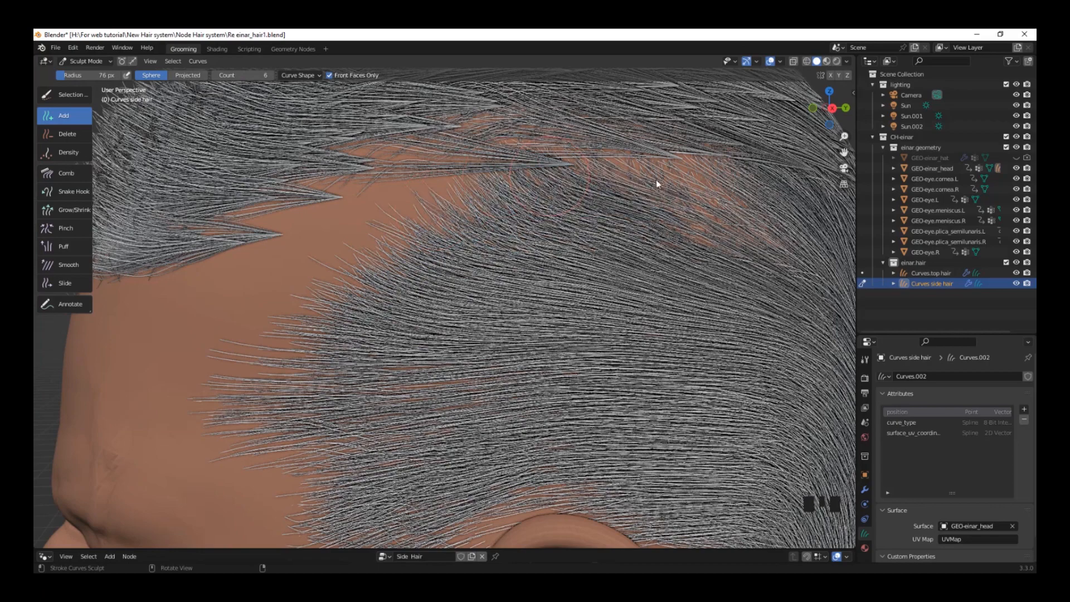
scroll(774, 208, down, 3)
shift+middle_drag(774, 208, 111, 186)
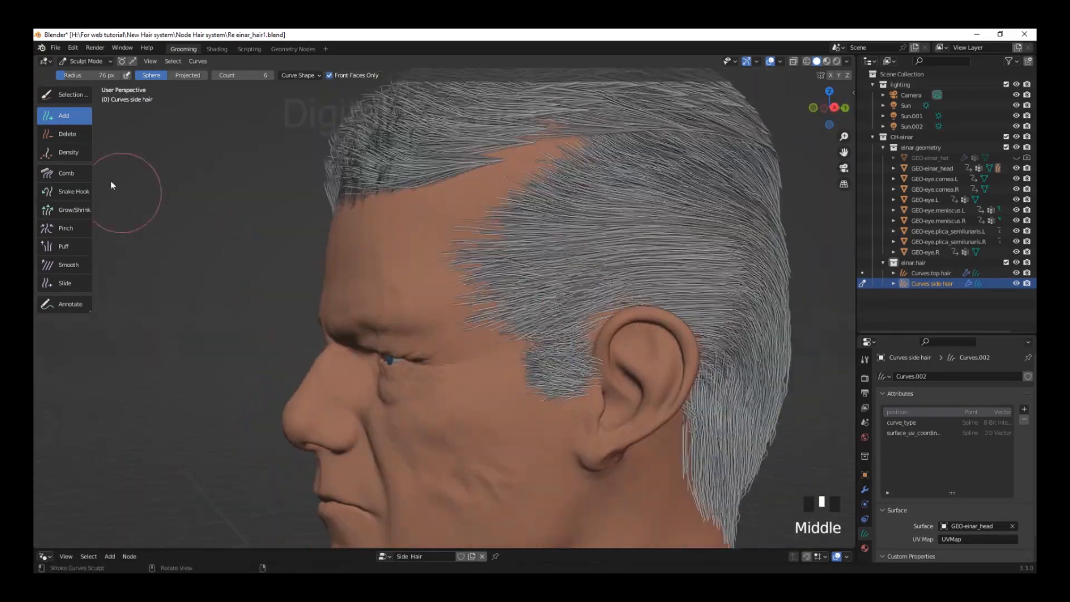
Delete stray side hair curves around the temple and sideburn
scroll(488, 345, up, 2)
middle_drag(488, 335, 471, 313)
mouse_move(484, 320)
mouse_down()
mouse_move(527, 347)
mouse_move(543, 373)
mouse_up()
scroll(593, 473, up, 3)
shift+middle_drag(772, 462, 514, 357)
mouse_move(515, 357)
mouse_down()
mouse_move(575, 427)
mouse_move(592, 377)
mouse_move(566, 452)
mouse_up()
Delete the stray hair curves around the front and inside of the opposite ear
scroll(566, 452, down, 4)
middle_drag(445, 379, 668, 356)
scroll(669, 357, up, 4)
shift+middle_drag(558, 323, 329, 285)
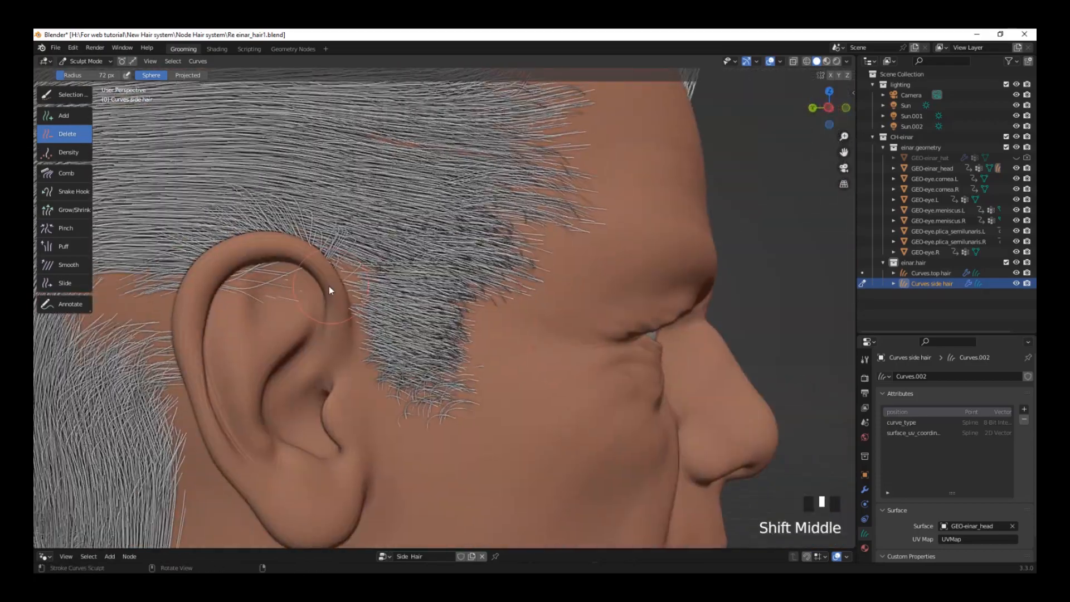
drag(328, 286, 313, 289)
shift+middle_drag(314, 289, 319, 390)
drag(319, 390, 256, 341)
Delete the long stray curves behind the ear and switch the Delete brush to Projected
mouse_move(256, 341)
middle_down()
mouse_move(594, 368)
mouse_move(660, 334)
middle_up()
shift+middle_drag(660, 335, 480, 271)
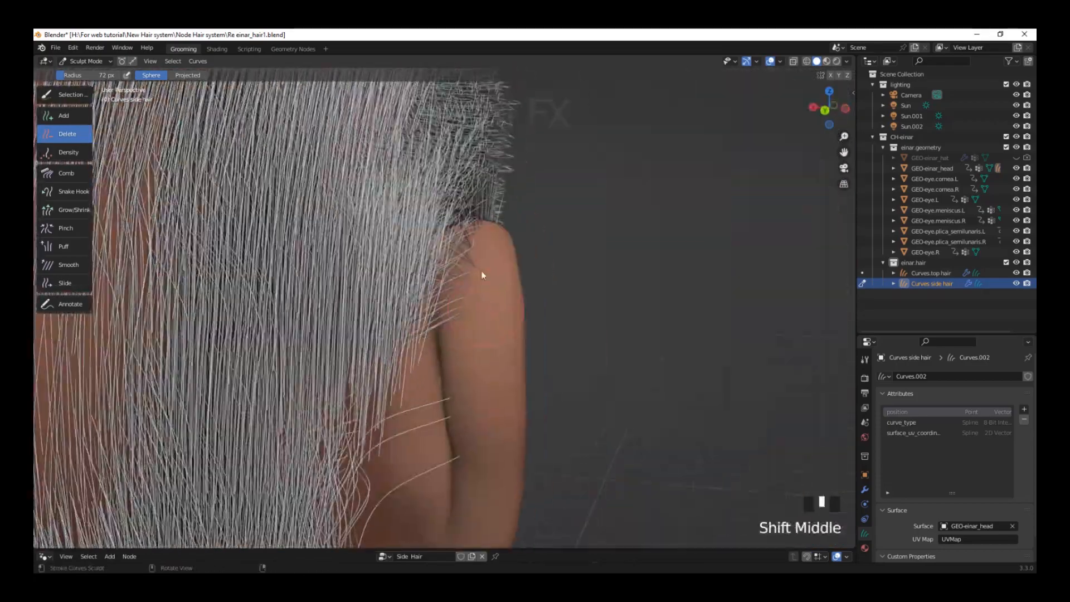
drag(480, 271, 472, 304)
scroll(472, 305, up, 2)
click(186, 76)
shift+middle_drag(412, 217, 496, 236)
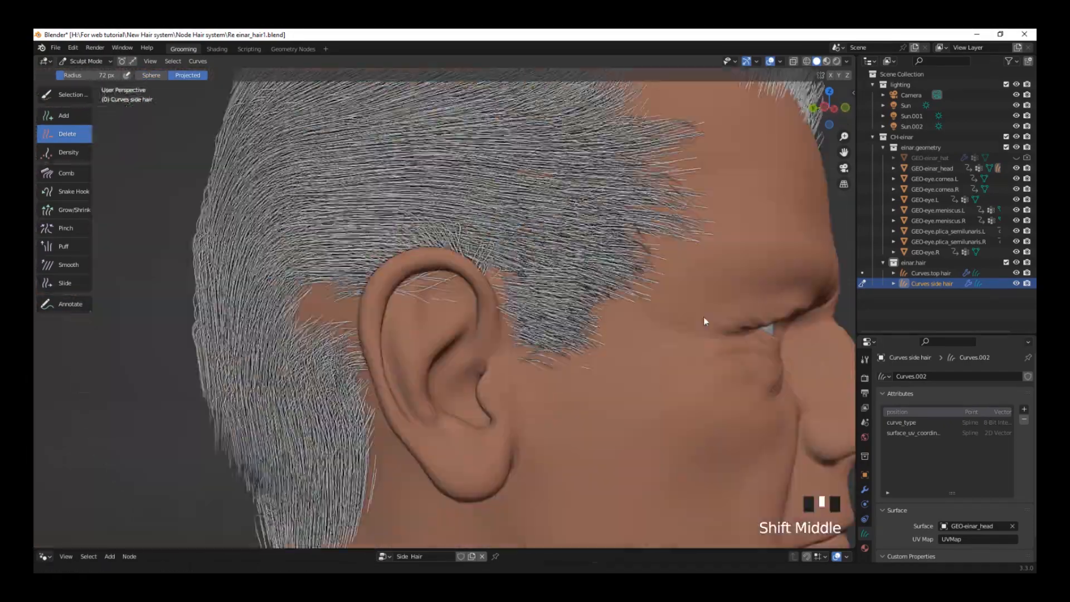
shift+middle_drag(705, 317, 479, 234)
Add hair curves at the temple hairline and trim the front edge of the sideburn with the Delete brush
scroll(431, 254, down, 4)
scroll(432, 254, up, 4)
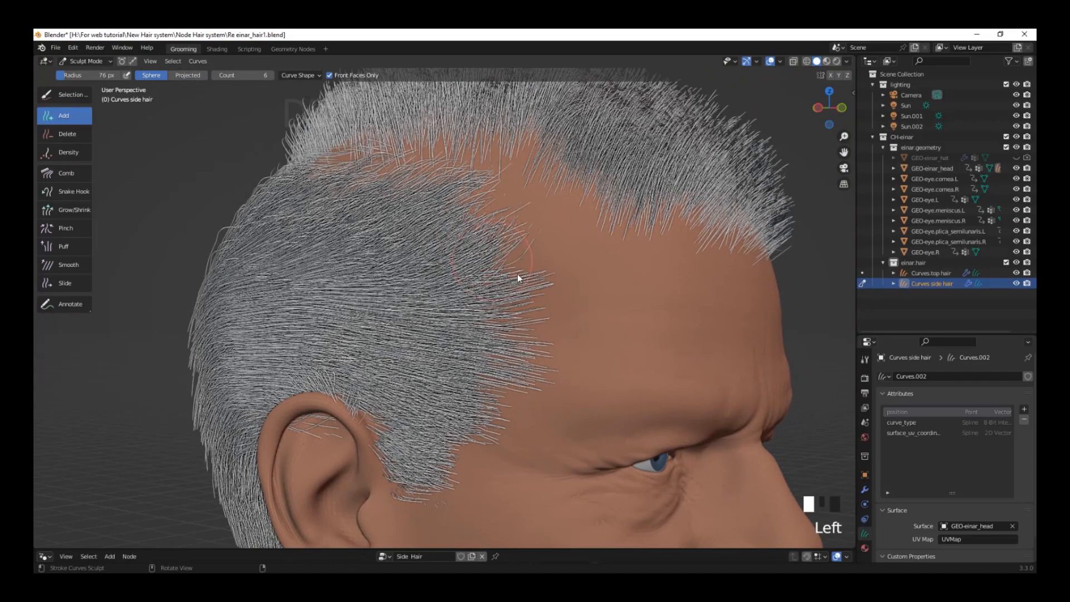
mouse_move(563, 255)
mouse_down()
mouse_move(458, 336)
mouse_move(441, 421)
mouse_up()
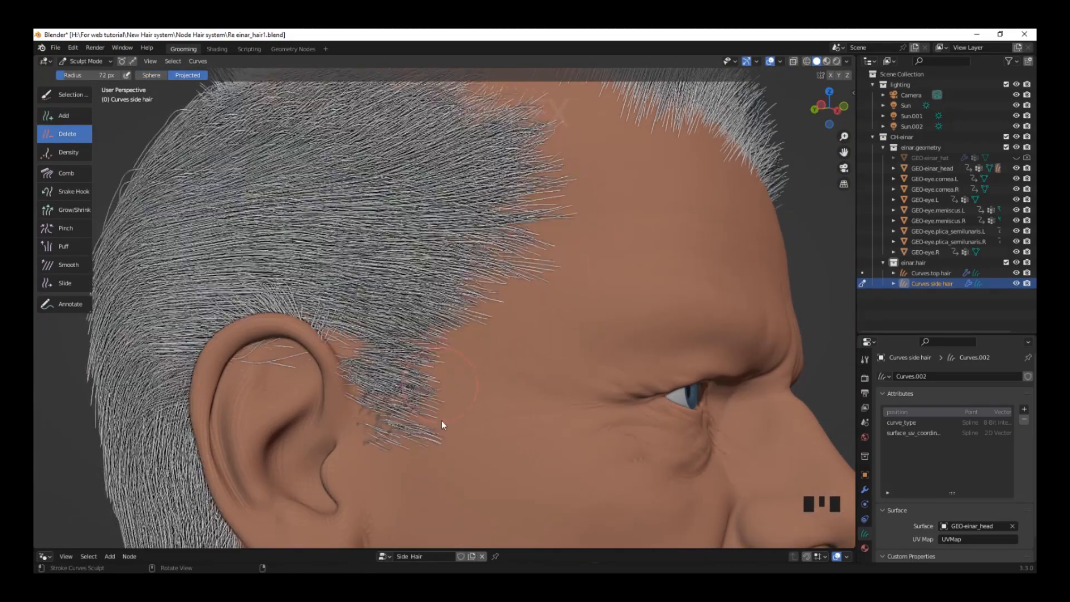
scroll(643, 335, down, 8)
Refill the missing side hair above and behind the ear with the Add brush in Sphere mode
scroll(490, 353, up, 2)
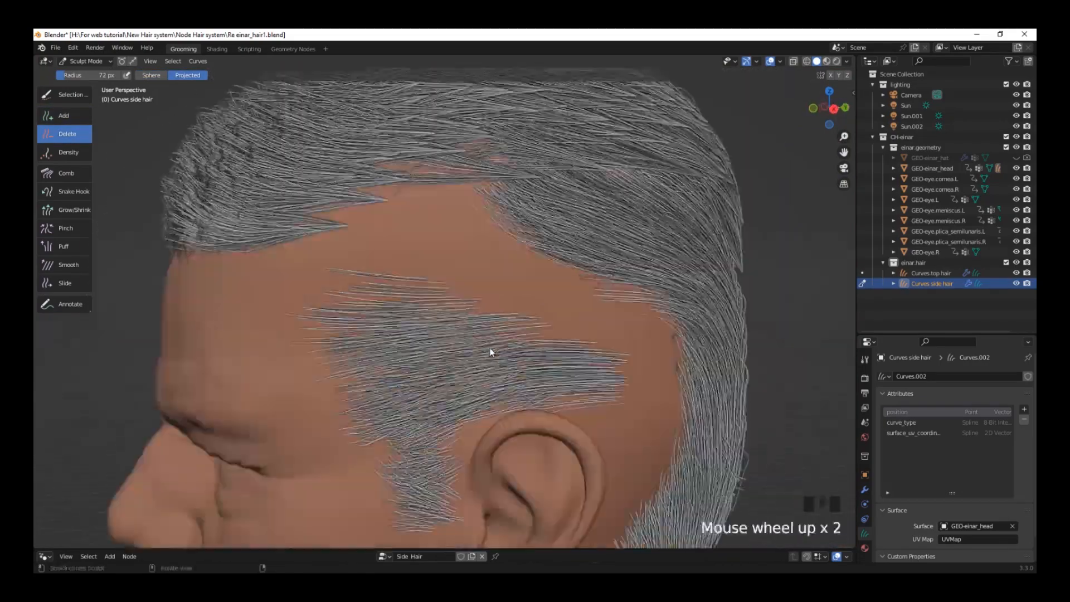
shift+middle_drag(490, 353, 500, 350)
click(64, 115)
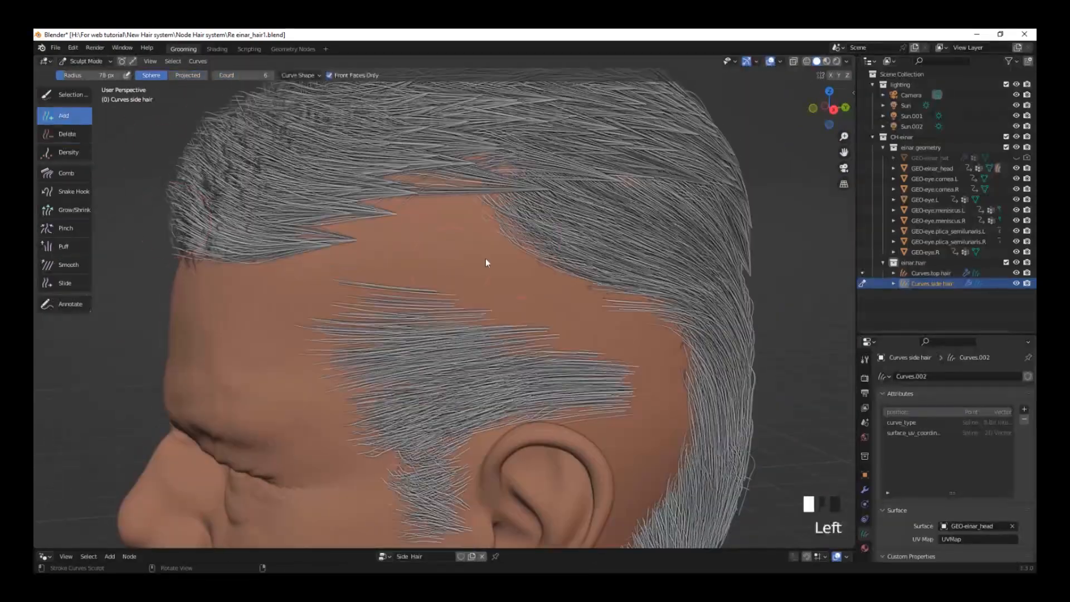
middle_drag(667, 415, 483, 142)
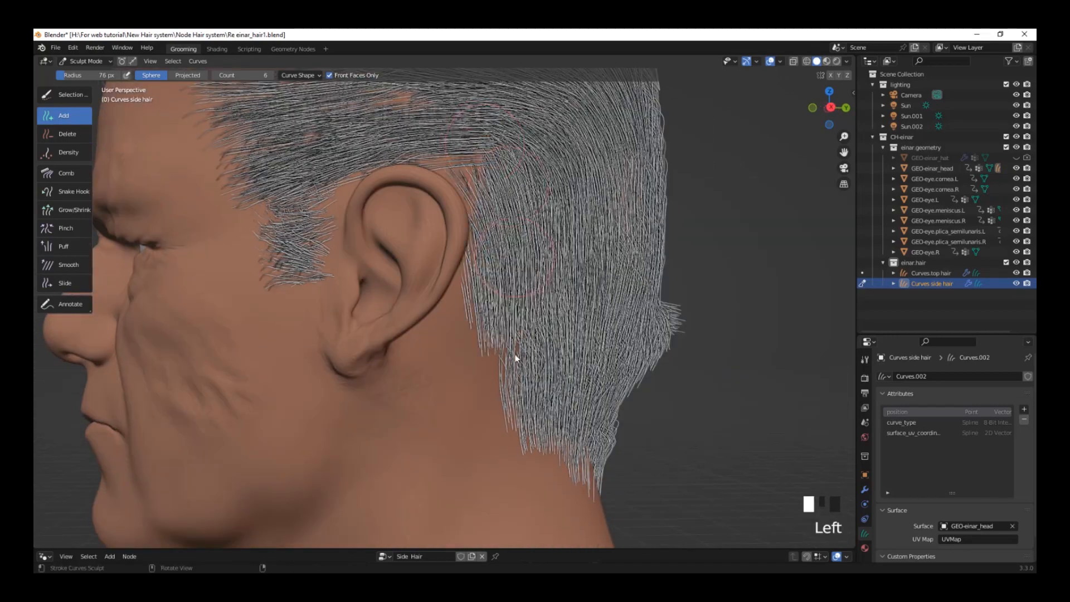
Add side hair curves to the thin areas at the back of the head and along the upper side seam
middle_drag(515, 353, 488, 238)
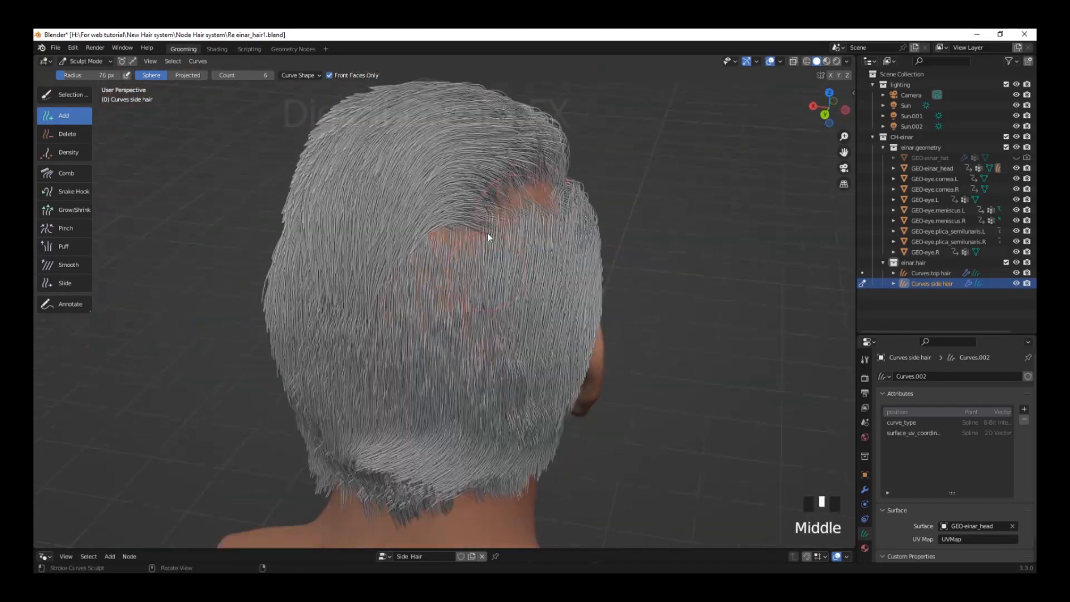
mouse_move(551, 282)
middle_down()
mouse_move(536, 221)
mouse_move(638, 252)
mouse_move(593, 262)
middle_up()
click(370, 195)
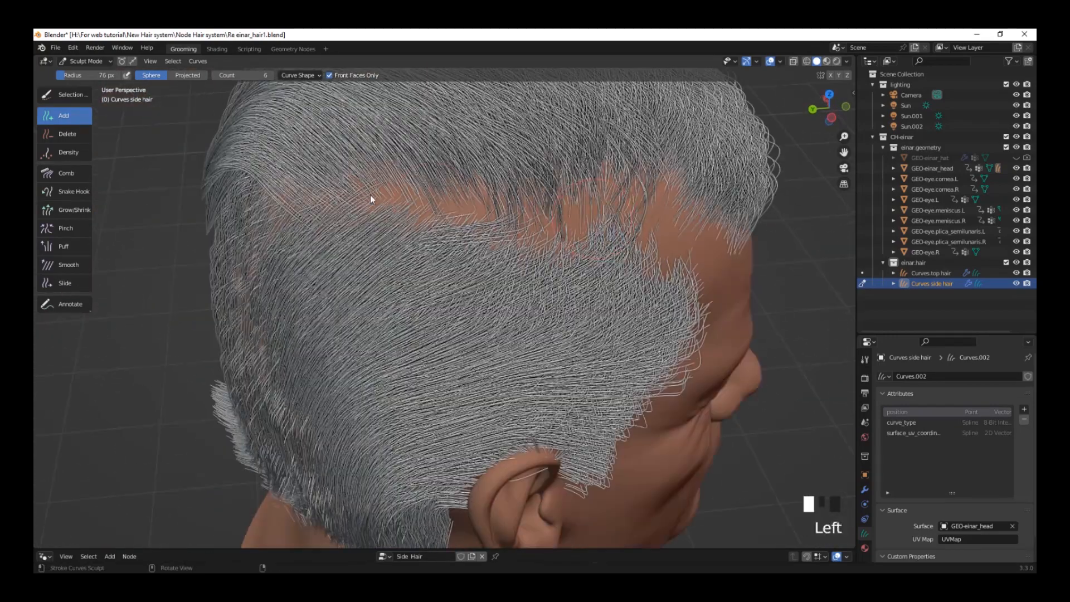
mouse_move(370, 195)
middle_down()
mouse_move(567, 222)
mouse_move(445, 196)
middle_up()
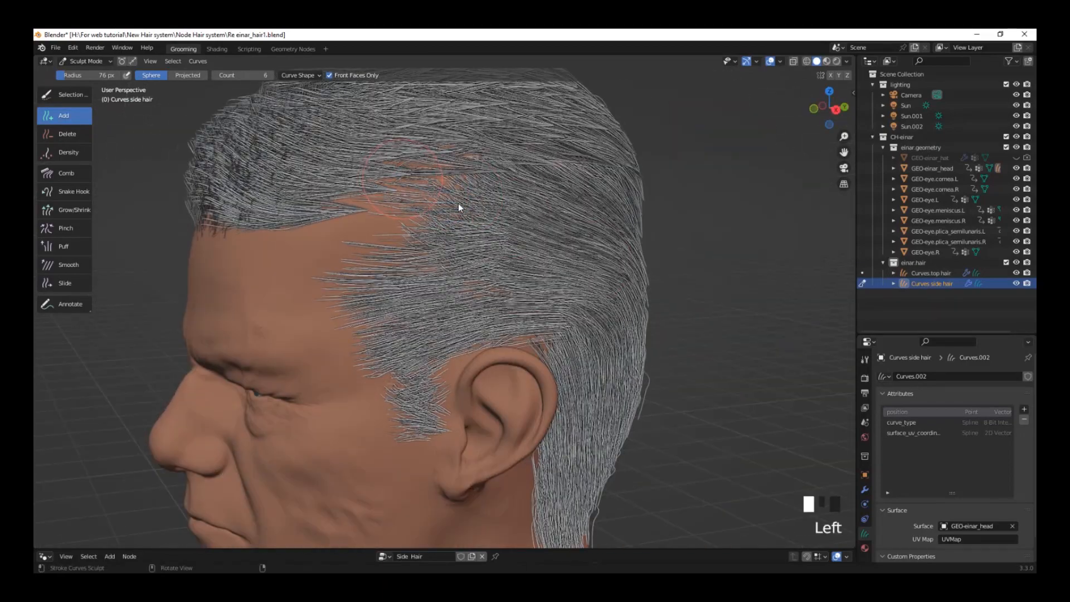
Examine the hairstyle from the front, side and back, leaving Sculpt Mode for Object Mode
scroll(585, 213, down, 3)
scroll(660, 239, up, 1)
middle_drag(585, 212, 690, 241)
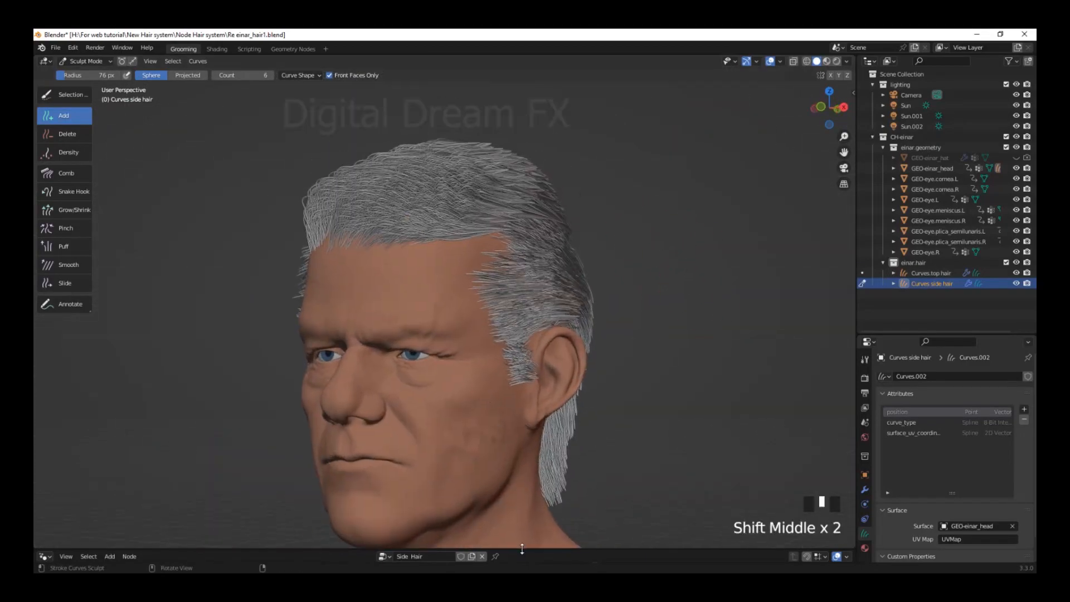
drag(520, 548, 520, 394)
scroll(661, 381, down, 1)
middle_drag(661, 381, 636, 278)
shift+middle_drag(635, 279, 681, 282)
scroll(681, 283, up, 2)
drag(630, 394, 607, 549)
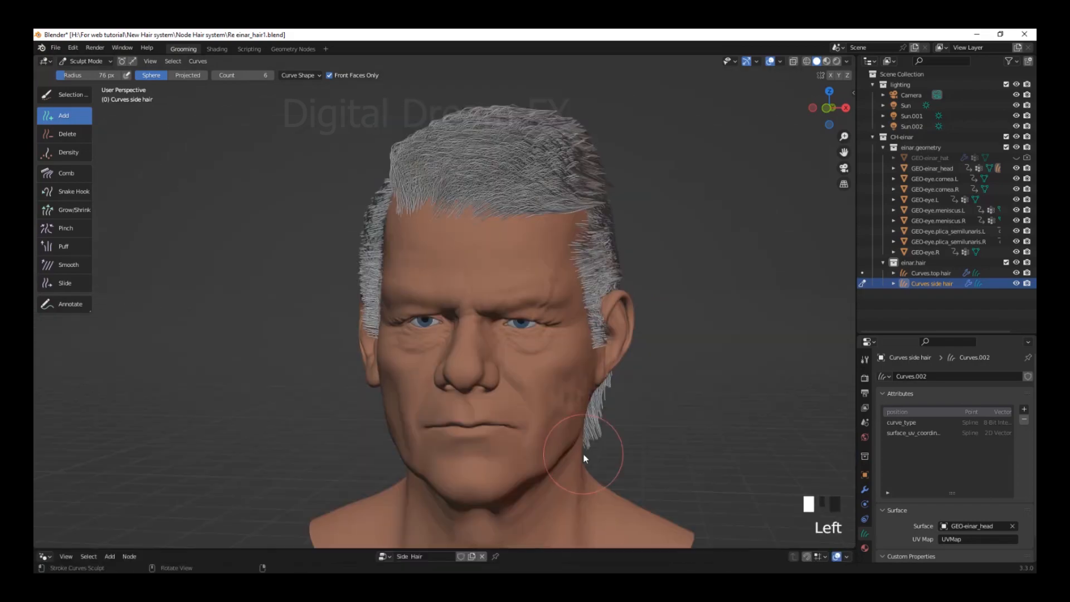
scroll(582, 459, up, 4)
shift+middle_drag(582, 390, 588, 379)
click(86, 60)
click(84, 74)
middle_drag(785, 333, 554, 362)
scroll(554, 363, down, 3)
scroll(444, 318, up, 3)
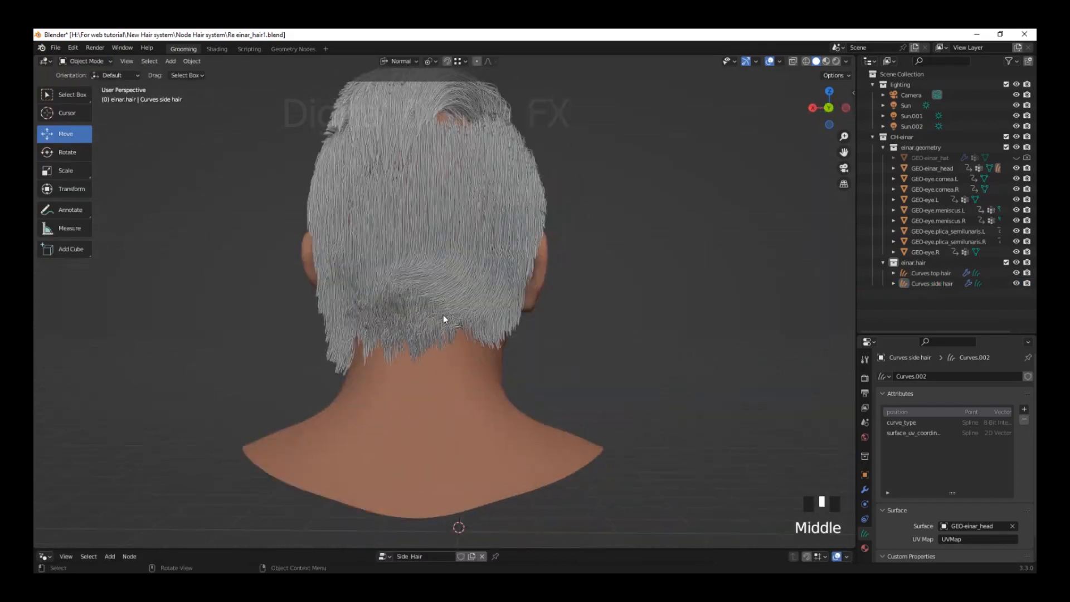
middle_drag(444, 318, 368, 312)
Shorten the long nape hair behind the ear with the Grow/Shrink brush at 142 px radius
click(67, 209)
scroll(592, 328, up, 2)
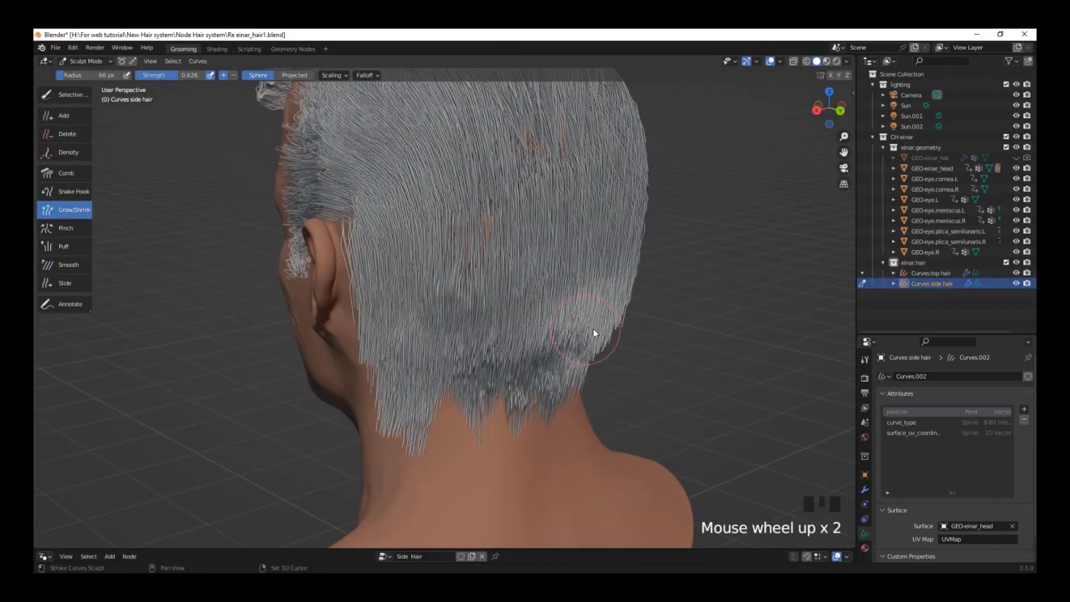
shift+middle_drag(593, 329, 485, 362)
ctrl+drag(511, 376, 496, 373)
middle_drag(495, 372, 599, 399)
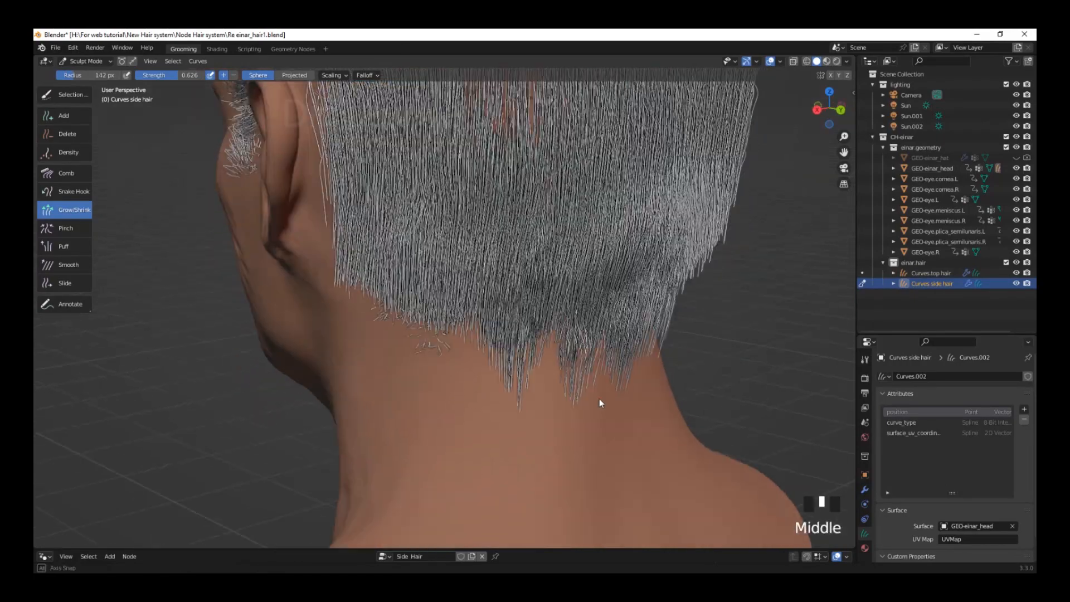
Shorten the uneven hair tips across the rest of the nape toward the other ear
ctrl+drag(599, 399, 652, 368)
middle_drag(652, 368, 552, 368)
ctrl+drag(551, 372, 269, 351)
middle_drag(270, 351, 634, 397)
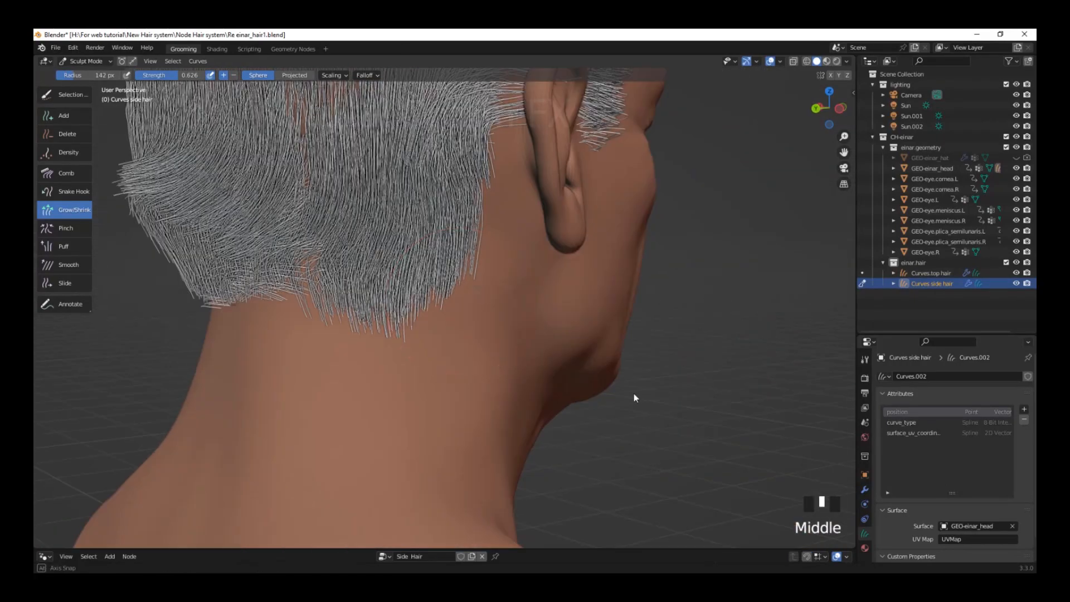
ctrl+drag(340, 332, 375, 251)
Leave sculpting of the side hair, select the top hair curves and enter Sculpt Mode on them
scroll(423, 334, down, 7)
middle_drag(485, 380, 691, 401)
scroll(557, 390, up, 5)
mouse_move(546, 357)
shift+middle_down()
mouse_move(537, 443)
mouse_move(601, 473)
mouse_move(662, 412)
mouse_move(630, 413)
shift+middle_up()
scroll(602, 473, up, 4)
click(92, 61)
click(85, 74)
click(453, 186)
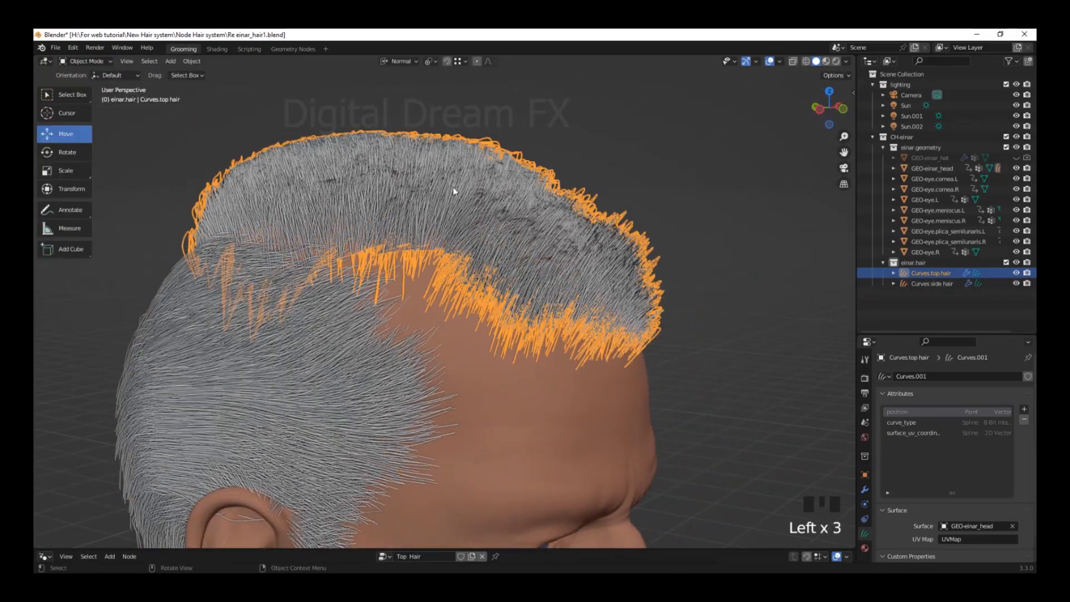
click(85, 61)
click(84, 87)
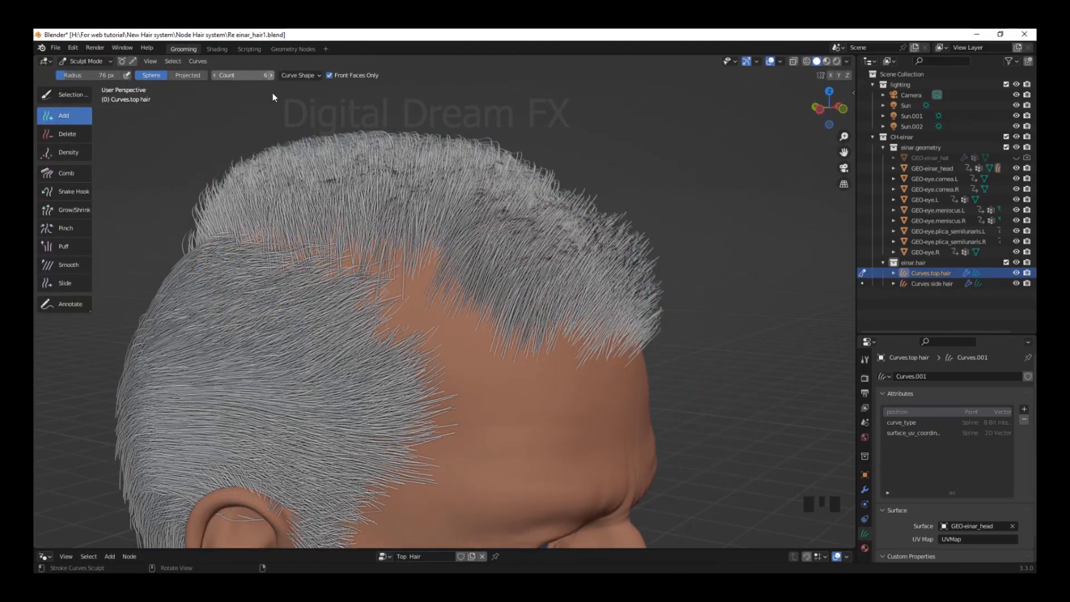
Add top hair curves along the lower edge of the top hair and across the front hairline
shift+middle_drag(274, 97, 492, 301)
click(409, 288)
drag(557, 369, 680, 373)
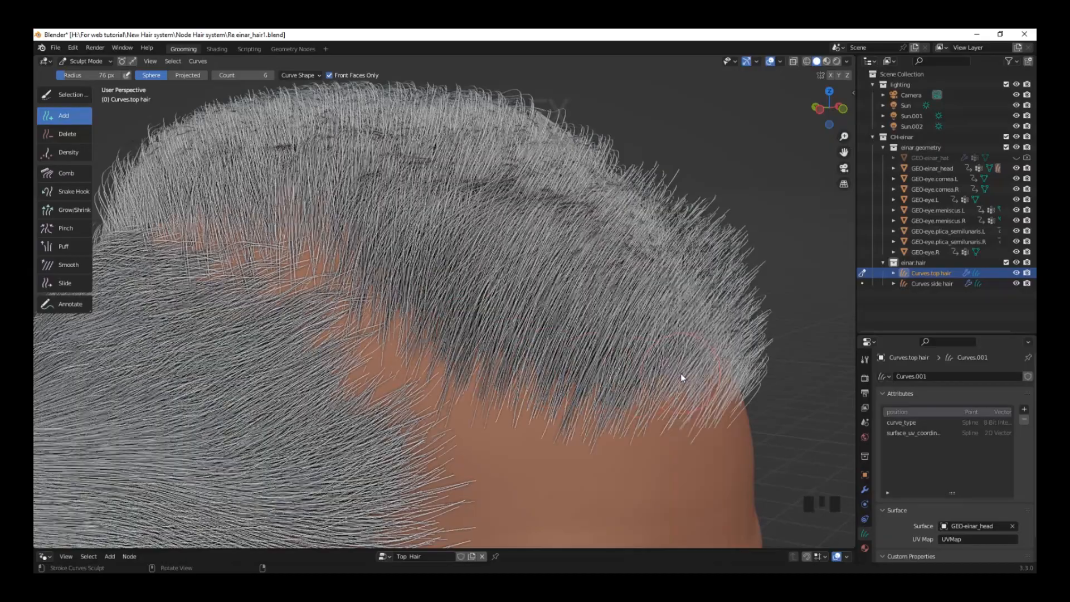
Add more top hair curves along the hairline on the opposite side of the head
scroll(680, 373, down, 6)
middle_drag(501, 312, 394, 298)
scroll(394, 298, up, 4)
drag(293, 349, 364, 371)
middle_drag(563, 365, 446, 350)
scroll(446, 349, down, 2)
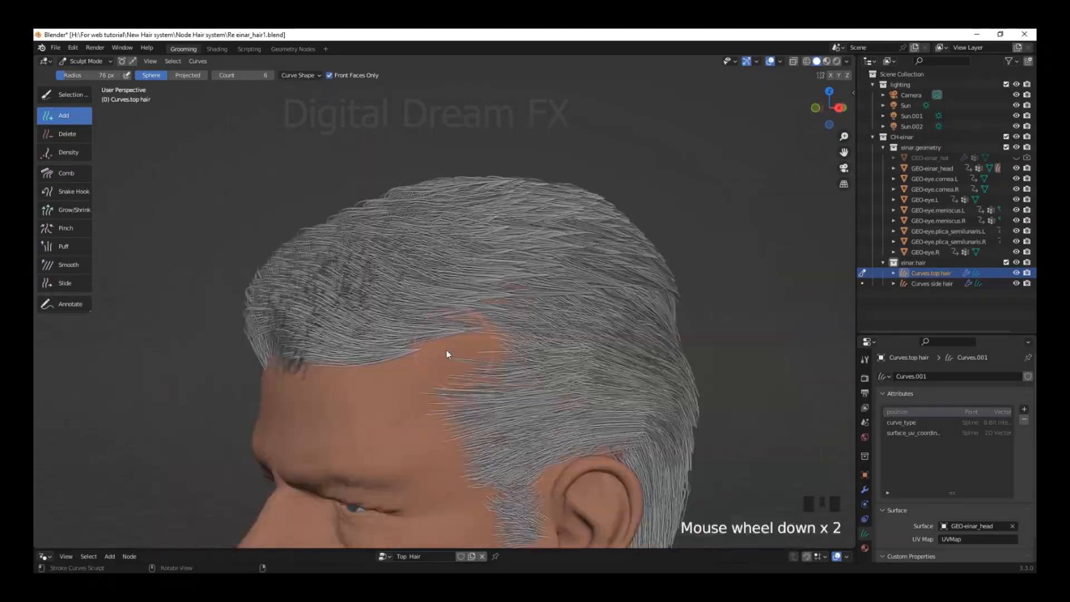
Add top hair curves over the gap at the temple and along the lower edge of the top hair at the back
scroll(446, 350, up, 3)
mouse_move(440, 298)
mouse_down()
mouse_move(479, 281)
mouse_move(636, 295)
mouse_up()
scroll(573, 279, down, 5)
middle_drag(390, 301, 557, 312)
scroll(423, 356, up, 3)
middle_drag(344, 396, 479, 423)
shift+middle_drag(390, 379, 253, 355)
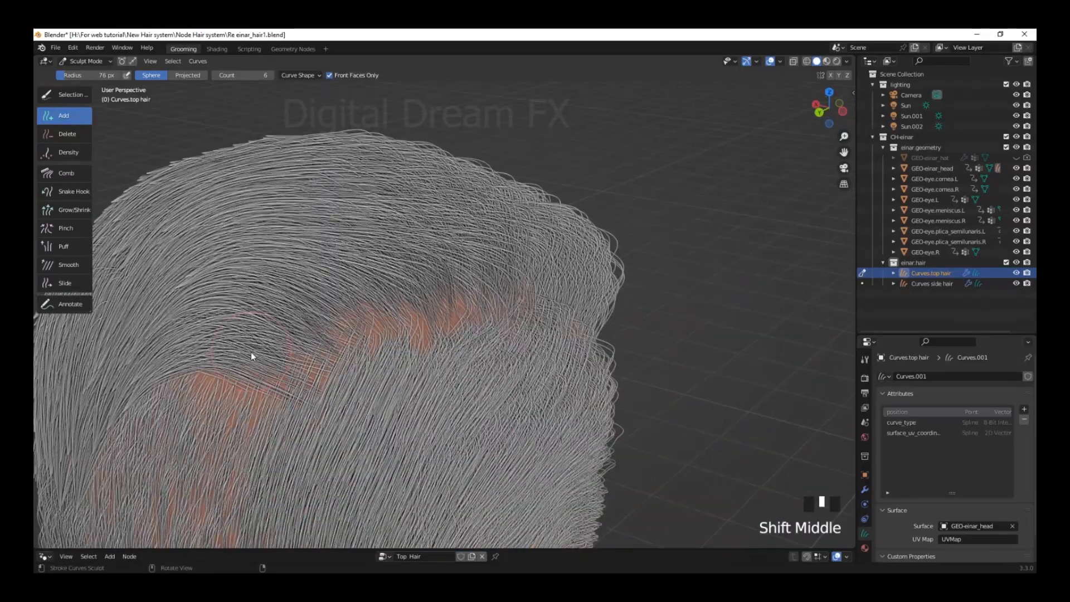
mouse_move(253, 355)
mouse_down()
mouse_move(461, 306)
mouse_move(187, 482)
mouse_up()
scroll(186, 483, down, 3)
middle_drag(223, 445, 501, 312)
shift+middle_drag(502, 312, 594, 255)
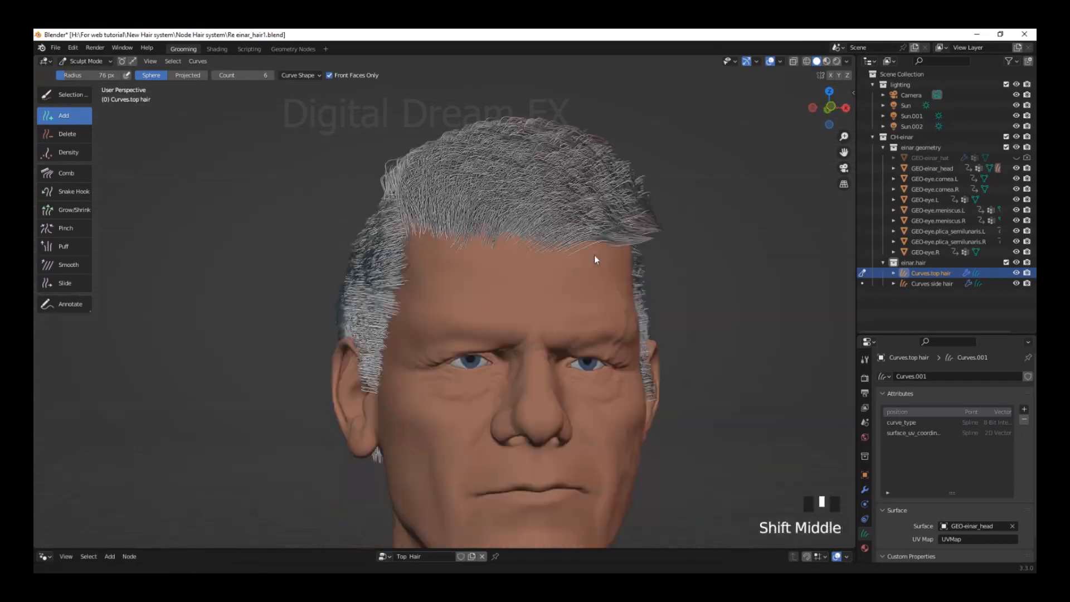
Comb the newly added top hair curves at the temple hairline with the Comb brush
scroll(667, 310, up, 4)
scroll(666, 310, down, 4)
middle_drag(666, 309, 376, 297)
scroll(574, 306, up, 4)
scroll(574, 307, up, 2)
key(c)
middle_drag(399, 255, 303, 242)
click(299, 238)
scroll(327, 326, down, 2)
middle_drag(328, 325, 493, 284)
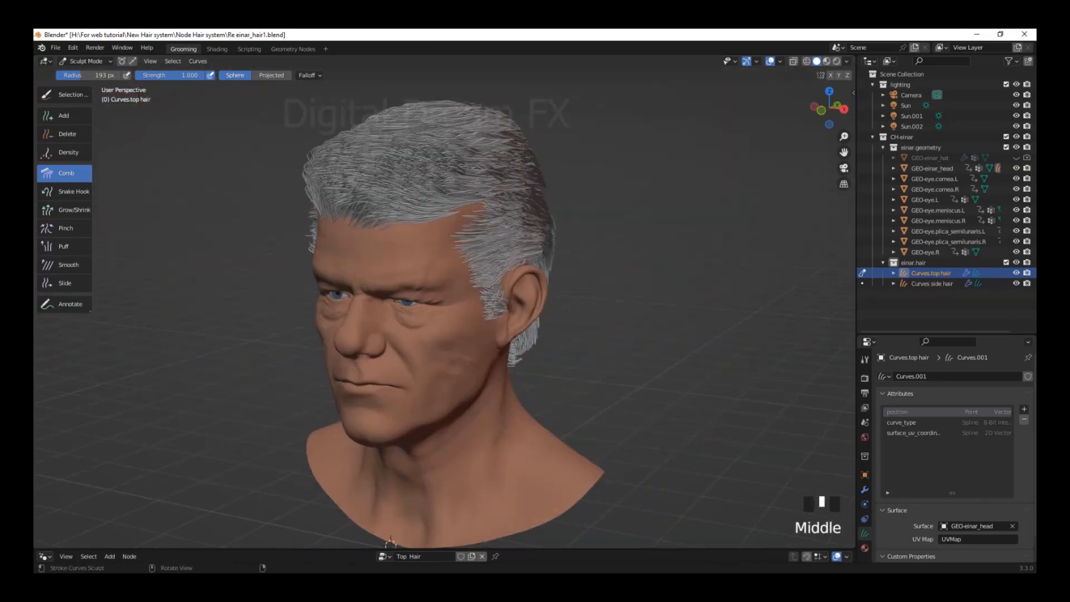
Leave sculpting of the top hair and select the head mesh in Object Mode
shift+middle_drag(767, 273, 635, 329)
shift+middle_drag(635, 329, 649, 351)
scroll(649, 351, up, 4)
middle_drag(649, 351, 484, 377)
scroll(608, 377, down, 1)
scroll(611, 377, up, 1)
mouse_move(611, 373)
middle_down()
mouse_move(476, 410)
mouse_move(413, 379)
middle_up()
key(f)
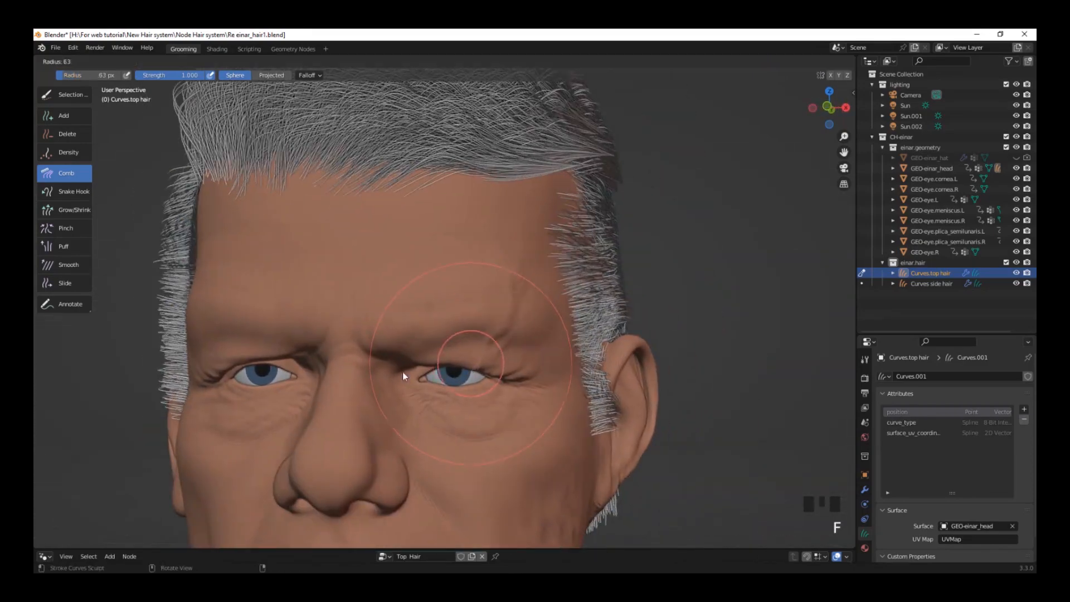
click(927, 282)
scroll(479, 325, up, 1)
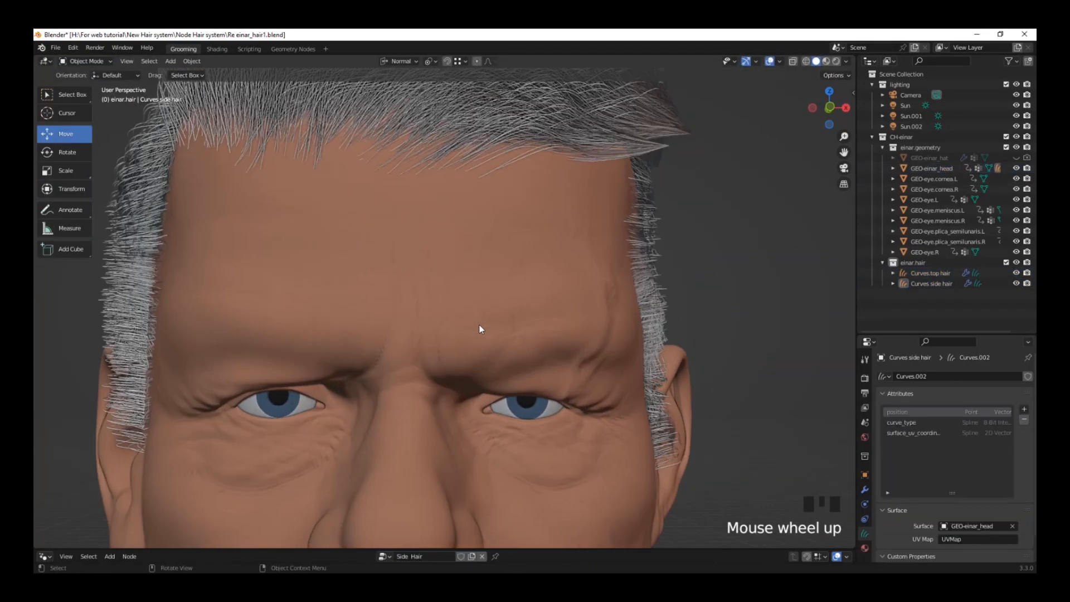
shift+middle_drag(479, 325, 538, 337)
click(170, 61)
click(501, 252)
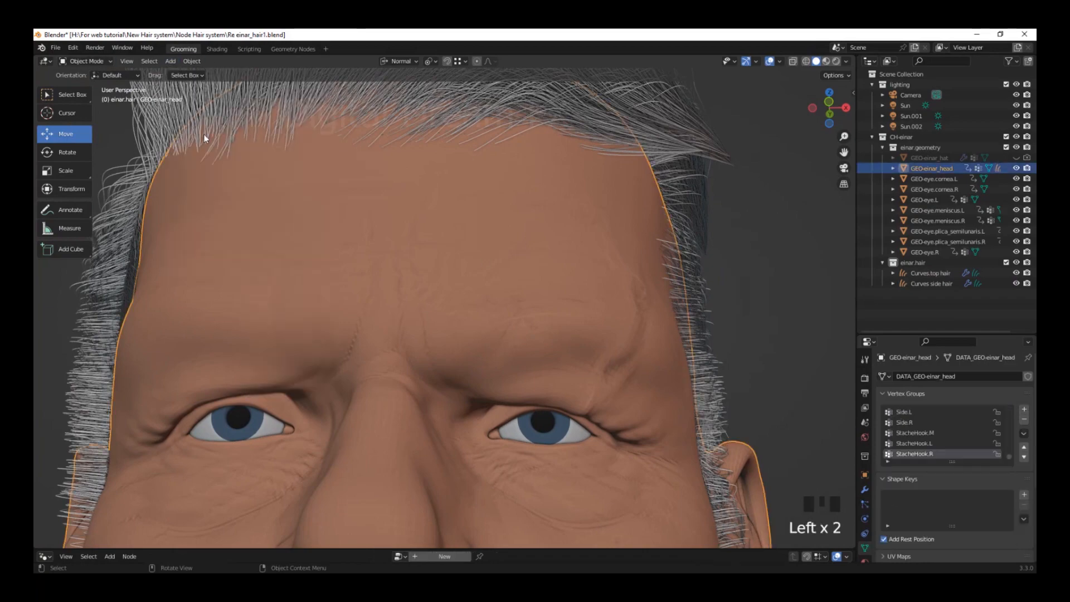
Add an empty hair curves object to the head and enter Sculpt Mode on it with X mirroring enabled
click(171, 61)
mouse_move(206, 83)
scroll(406, 277, down, 4)
click(86, 60)
click(87, 84)
mouse_move(444, 295)
middle_down()
mouse_move(443, 316)
mouse_move(482, 273)
middle_up()
scroll(443, 316, up, 6)
click(830, 75)
shift+middle_drag(474, 334, 474, 309)
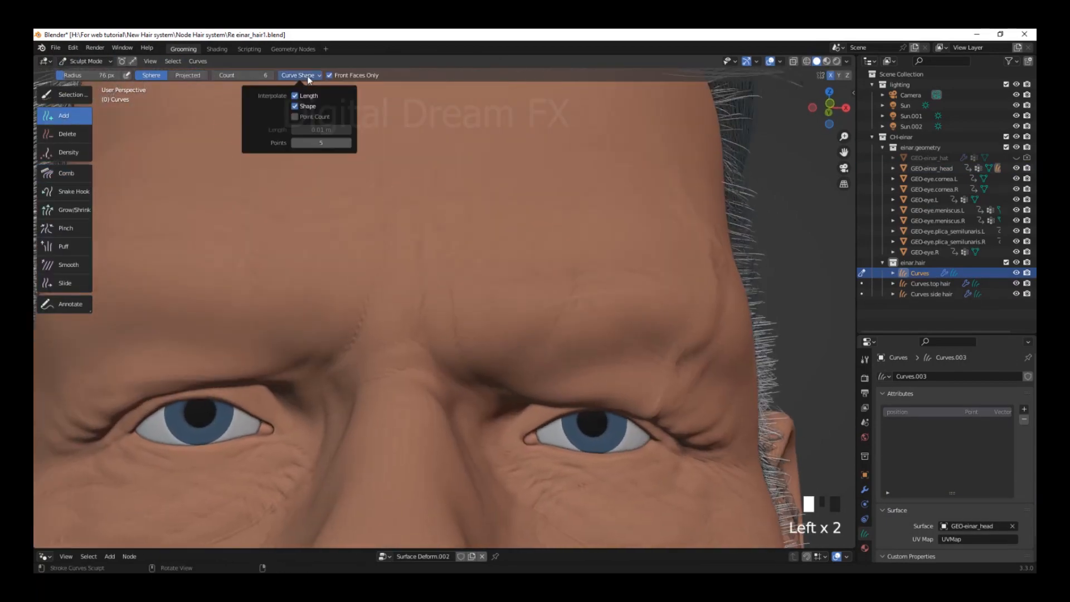
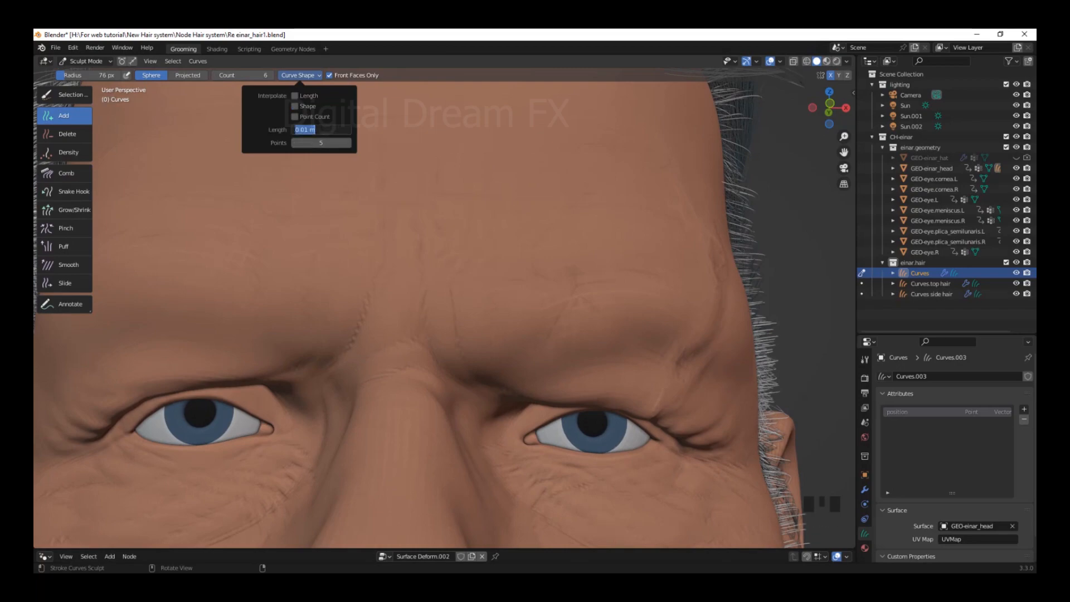
Turn off length and shape interpolation for added curves, enter a curve length and set the Add brush count to 10
middle_drag(568, 327, 435, 245)
middle_drag(650, 253, 608, 279)
shift+middle_drag(424, 268, 440, 315)
key(Return)
scroll(440, 315, up, 2)
Add mirrored hair curves along the brow ridge above the eye to form the eyebrows
click(446, 279)
mouse_move(718, 255)
middle_down()
mouse_move(693, 295)
mouse_move(493, 295)
middle_up()
click(493, 295)
middle_drag(245, 240, 601, 324)
mouse_move(360, 377)
middle_down()
mouse_move(368, 295)
mouse_move(413, 315)
middle_up()
click(374, 252)
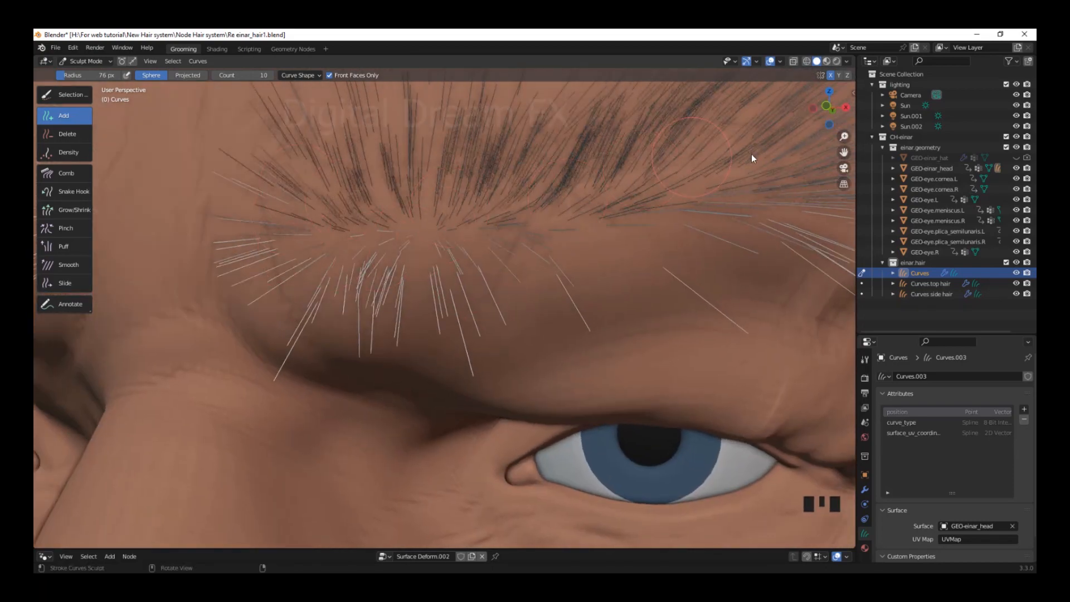
Add more hair curves along the eyebrow to make the brow strip fuller
middle_drag(751, 158, 411, 265)
scroll(411, 265, up, 5)
click(540, 271)
shift+middle_drag(770, 343, 538, 446)
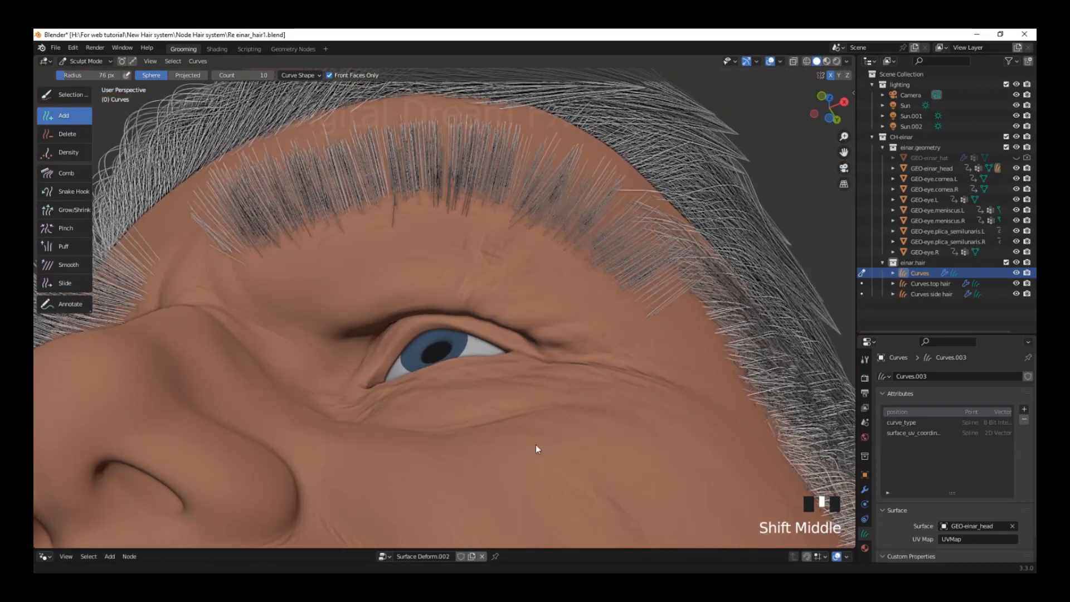
scroll(483, 374, up, 3)
click(325, 351)
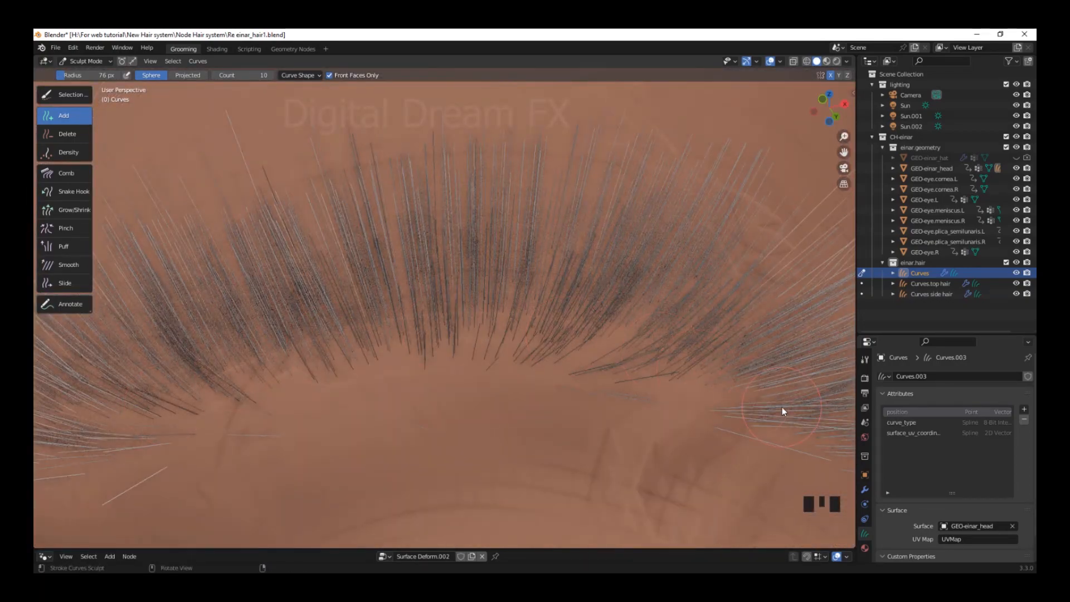
Shorten the eyebrow hairs toward the outer end of the brow with the Grow/Shrink brush
scroll(325, 336, down, 3)
middle_drag(325, 336, 444, 463)
scroll(445, 382, down, 2)
scroll(452, 399, up, 3)
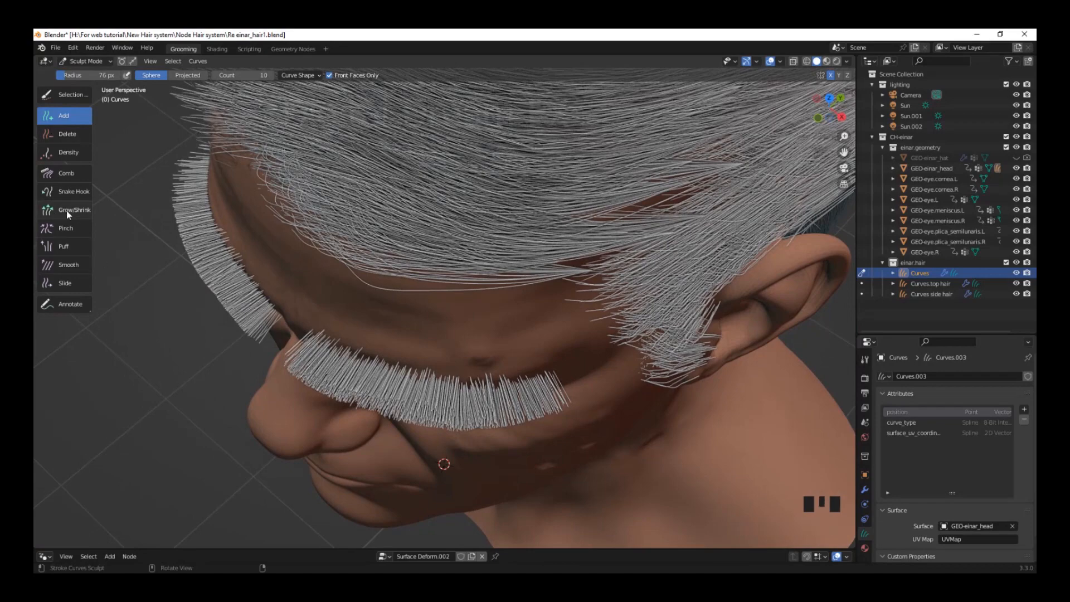
ctrl+click(542, 423)
ctrl+click(480, 466)
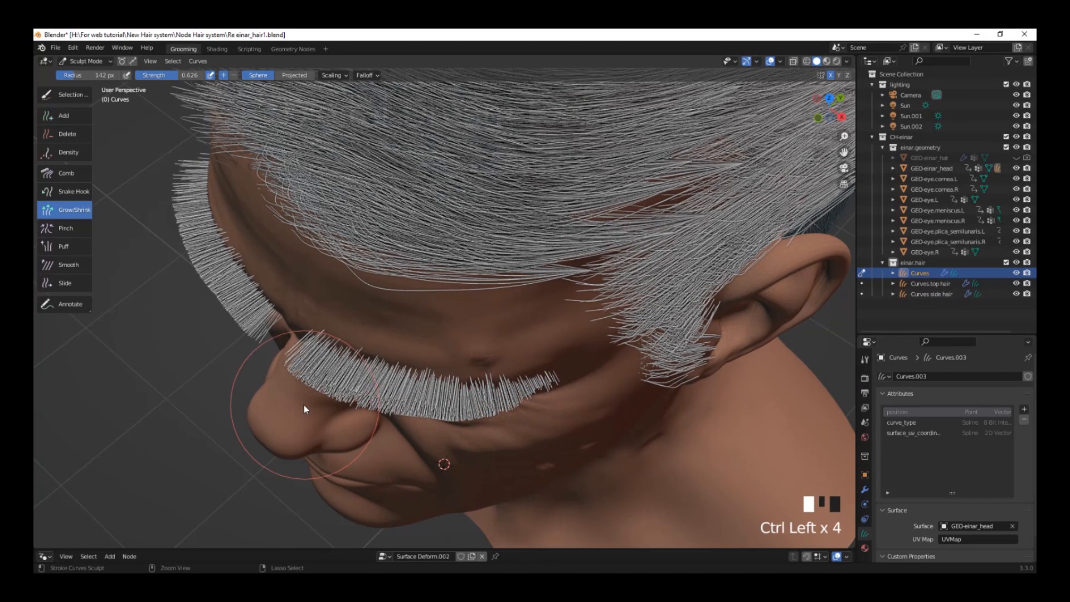
Comb the eyebrow hairs outward from the inner end using a Comb brush radius of 174 px
middle_drag(303, 404, 452, 297)
key(c)
key(f)
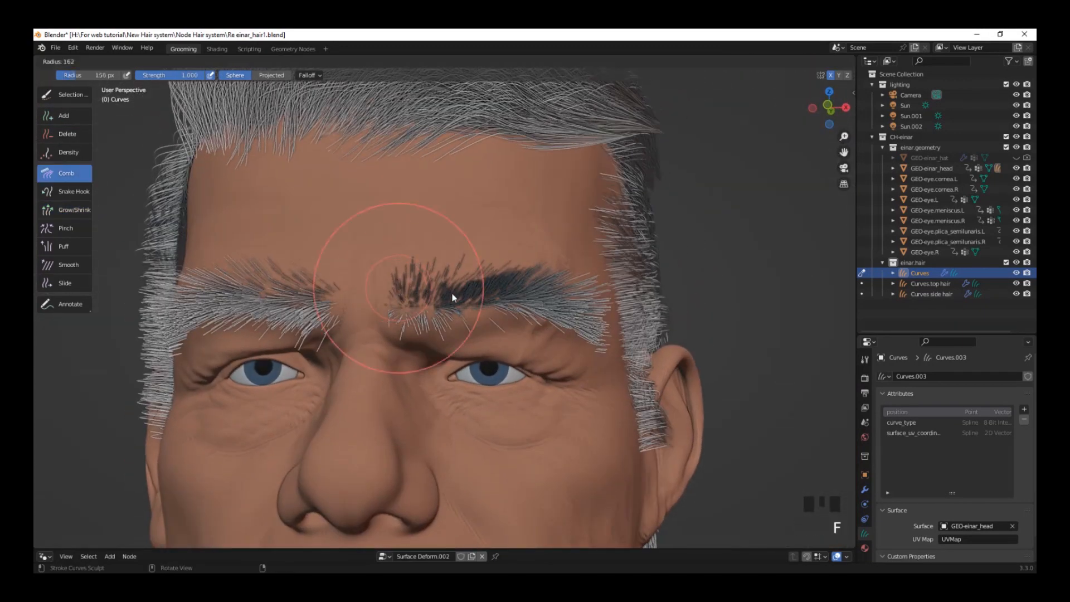
middle_drag(552, 350, 463, 345)
drag(432, 304, 486, 328)
middle_drag(486, 327, 574, 324)
drag(412, 301, 433, 279)
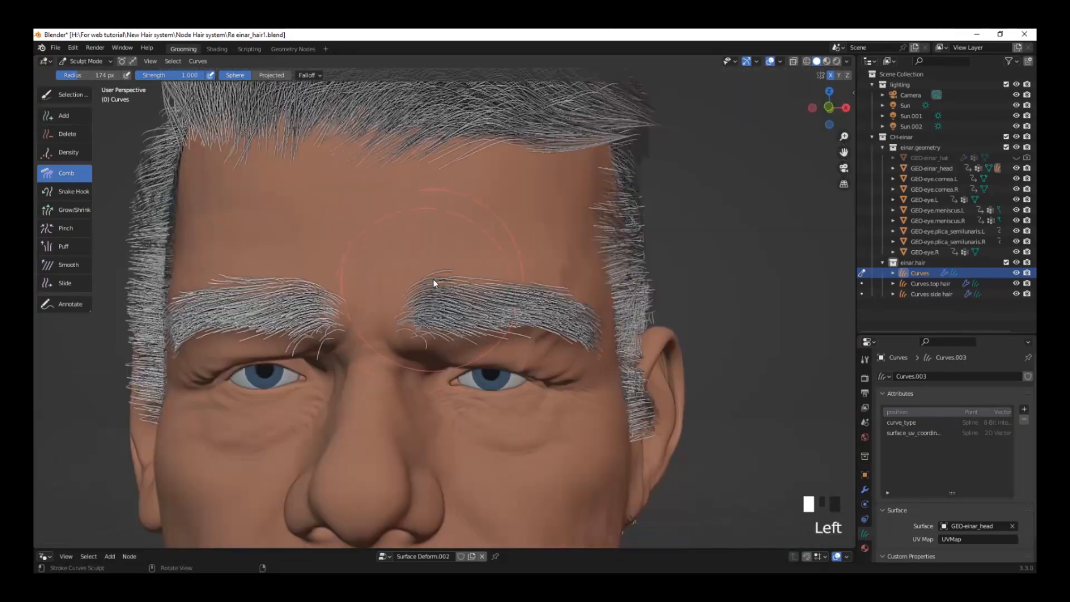
Comb the middle and outer eyebrow hairs to follow the brow, reducing the brush radius to 135 px
middle_drag(506, 254, 535, 262)
drag(457, 312, 503, 385)
middle_drag(503, 385, 468, 379)
drag(446, 315, 547, 380)
scroll(448, 357, up, 4)
shift+middle_drag(448, 356, 448, 368)
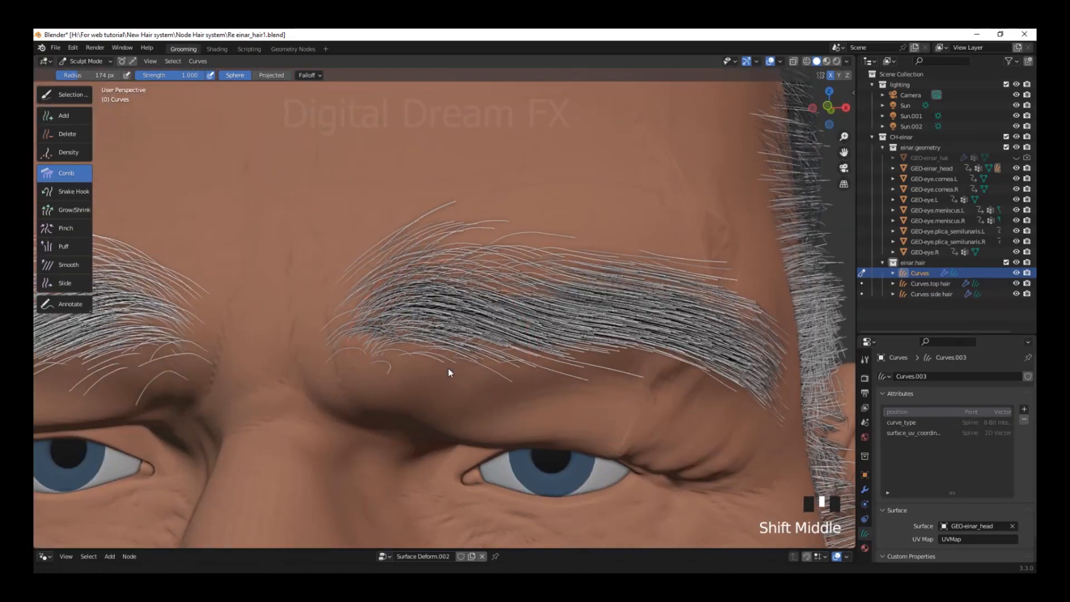
drag(568, 372, 610, 372)
middle_drag(610, 372, 553, 285)
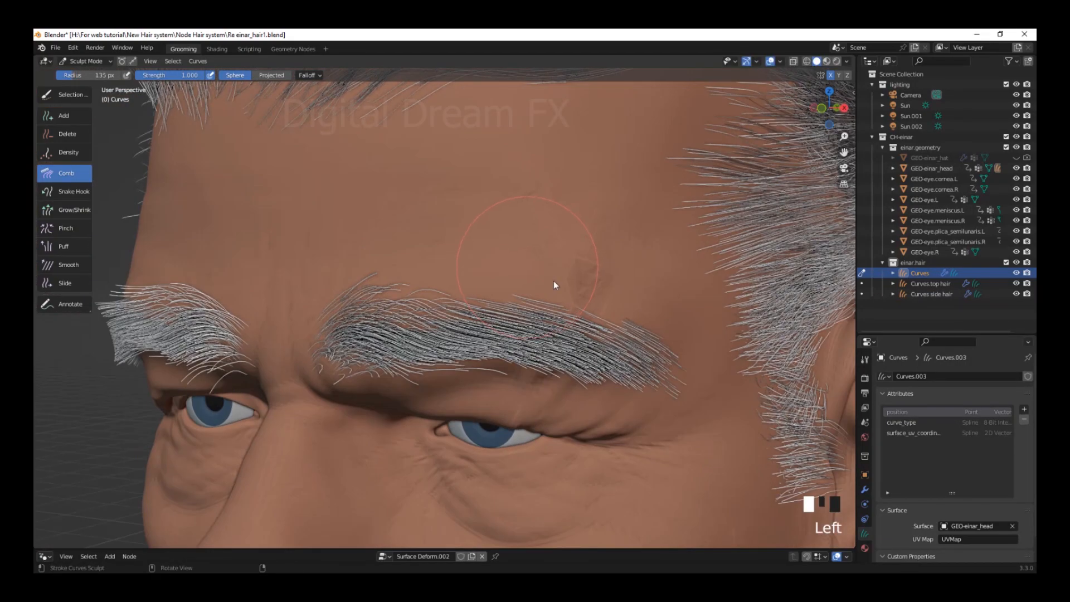
Slide the roots of the hairs at the outer eyebrow tail to narrow it, using a 60 px brush
shift+middle_drag(681, 369, 614, 346)
scroll(563, 312, up, 3)
key(s)
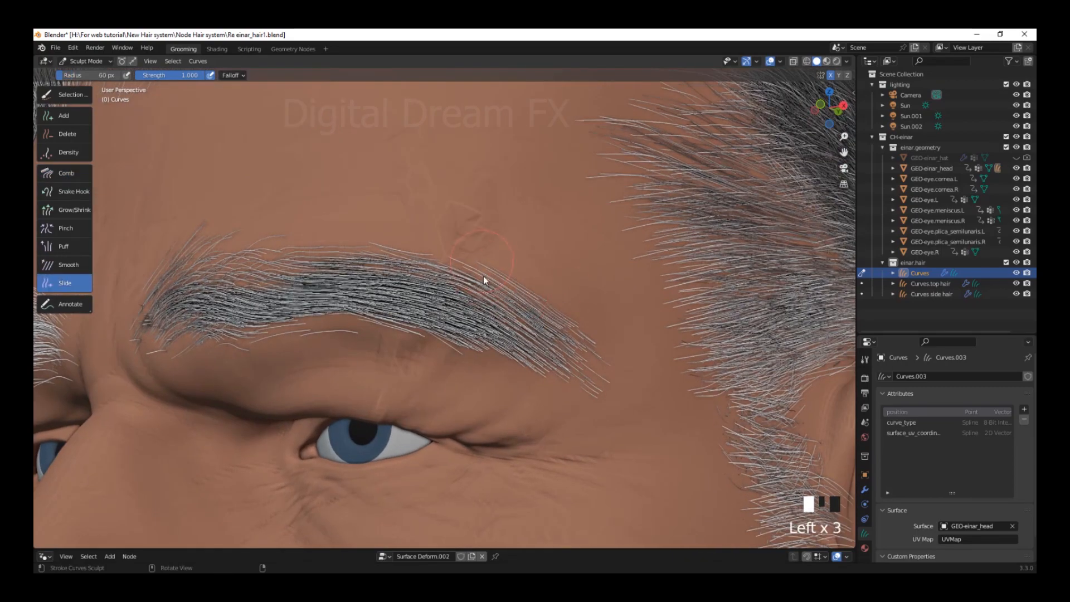
mouse_move(511, 378)
middle_down()
mouse_move(543, 334)
mouse_move(515, 328)
middle_up()
scroll(515, 329, up, 3)
drag(507, 324, 531, 329)
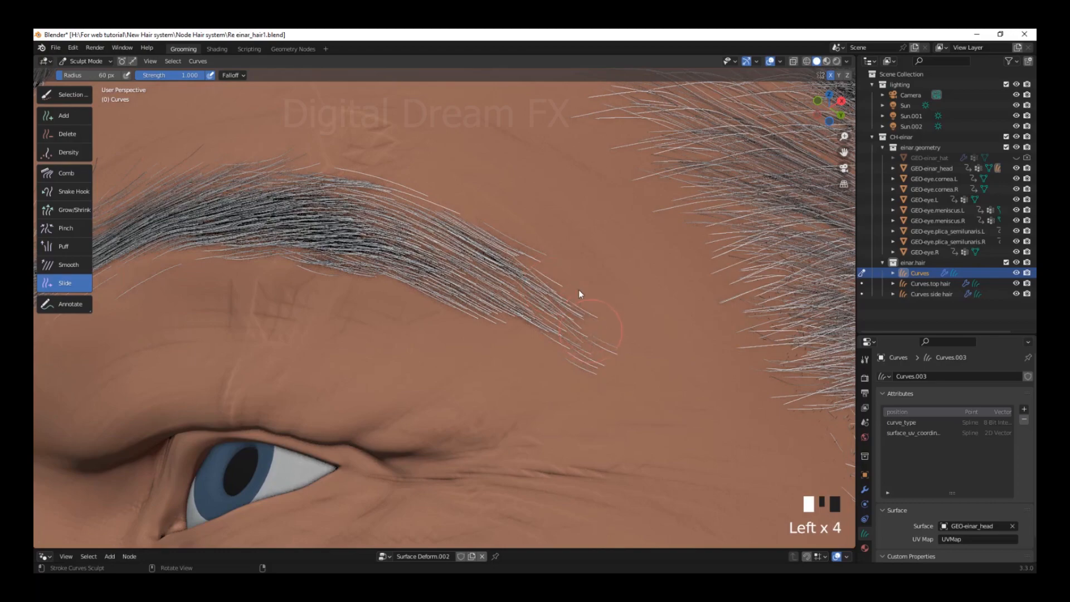
Pinch the eyebrow hairs together along the length of the brow at strength 0.800
scroll(484, 304, down, 8)
middle_drag(195, 329, 223, 335)
click(65, 227)
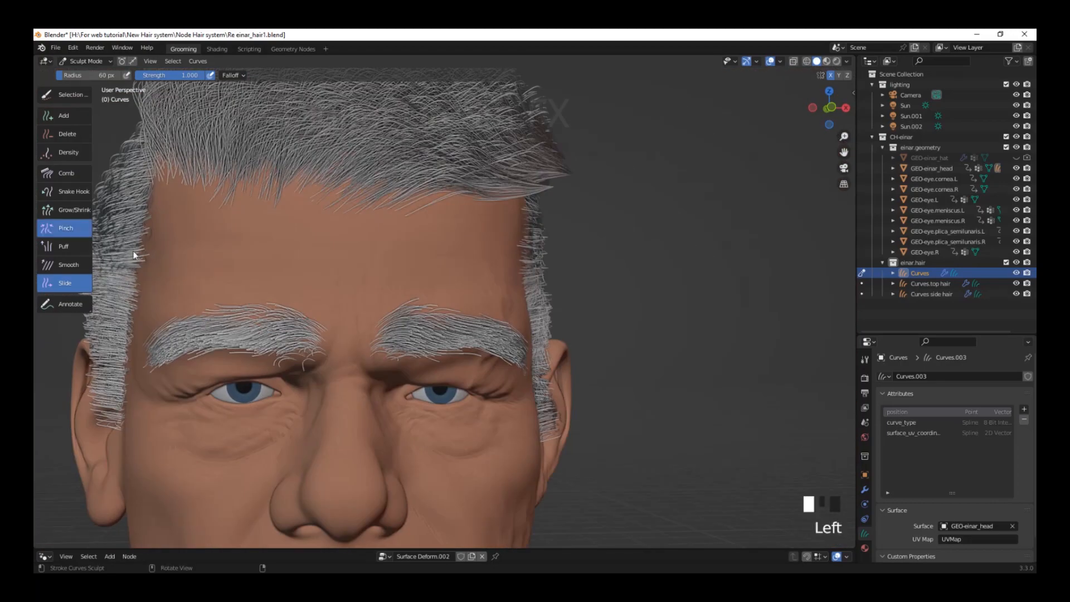
scroll(276, 334, up, 8)
drag(243, 334, 275, 335)
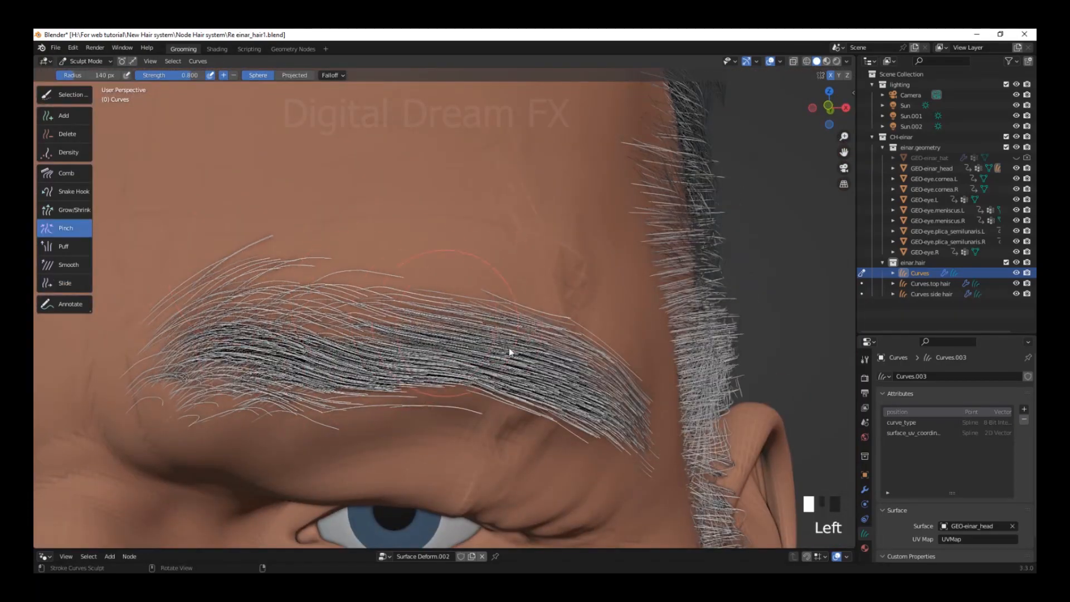
middle_drag(510, 351, 384, 324)
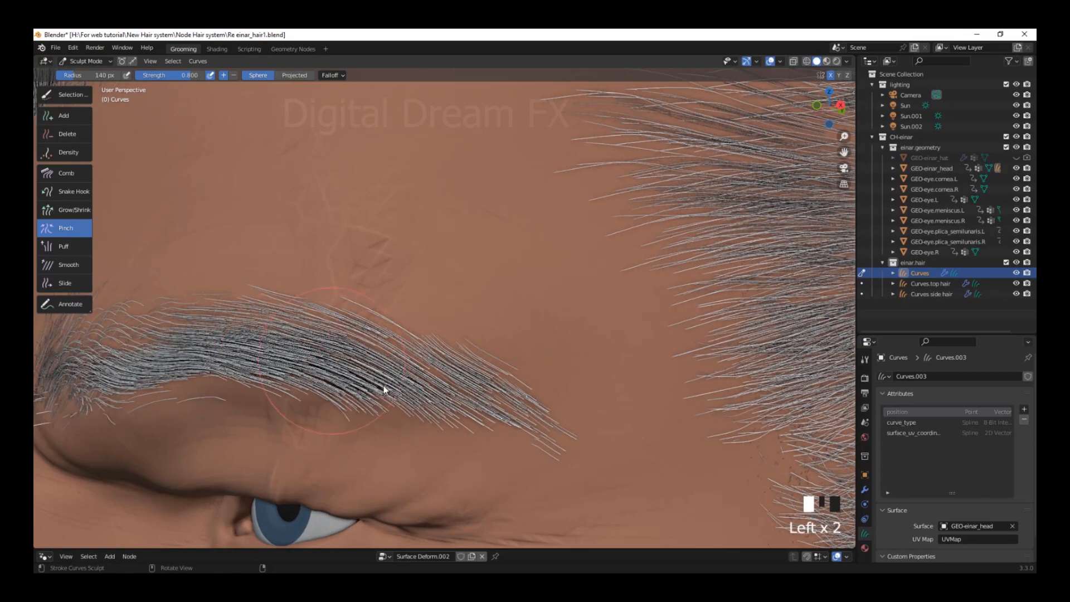
middle_drag(383, 385, 383, 367)
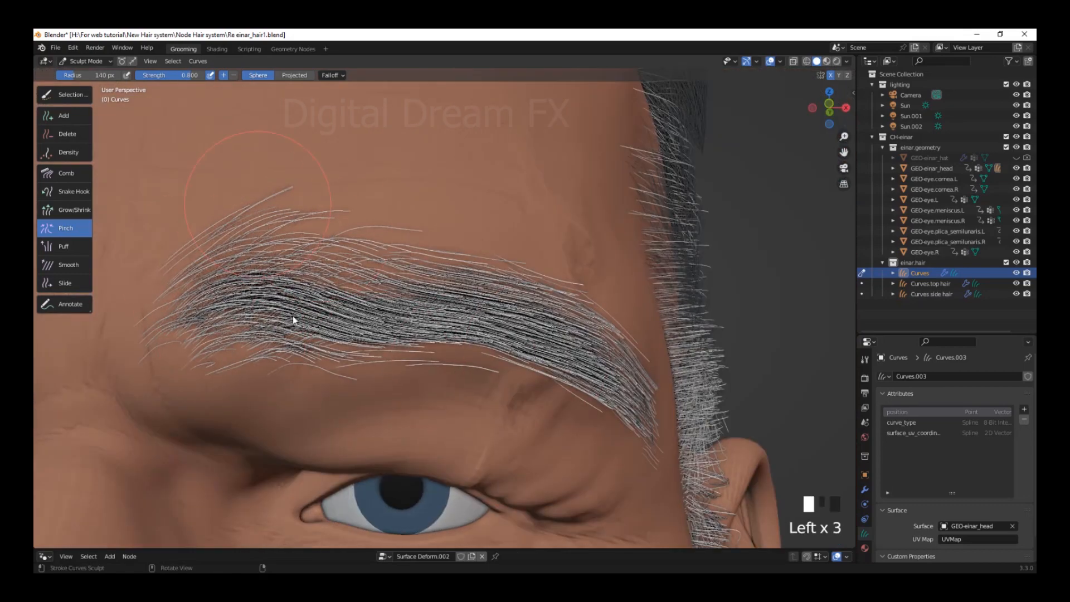
drag(292, 316, 384, 335)
Slide the hair roots at the outer part of the eyebrow to refine its arch, using a 131 px brush
mouse_move(384, 334)
middle_down()
mouse_move(519, 382)
mouse_move(85, 283)
middle_up()
scroll(493, 399, up, 4)
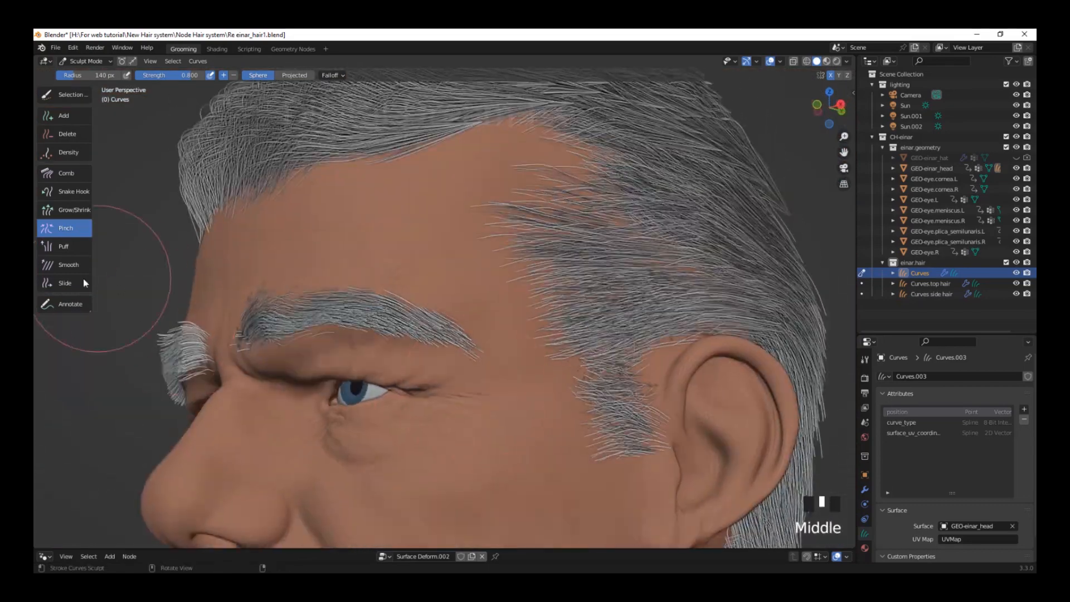
click(84, 283)
scroll(423, 342, up, 2)
mouse_move(423, 342)
mouse_down()
mouse_move(406, 332)
mouse_move(450, 356)
mouse_move(359, 409)
mouse_up()
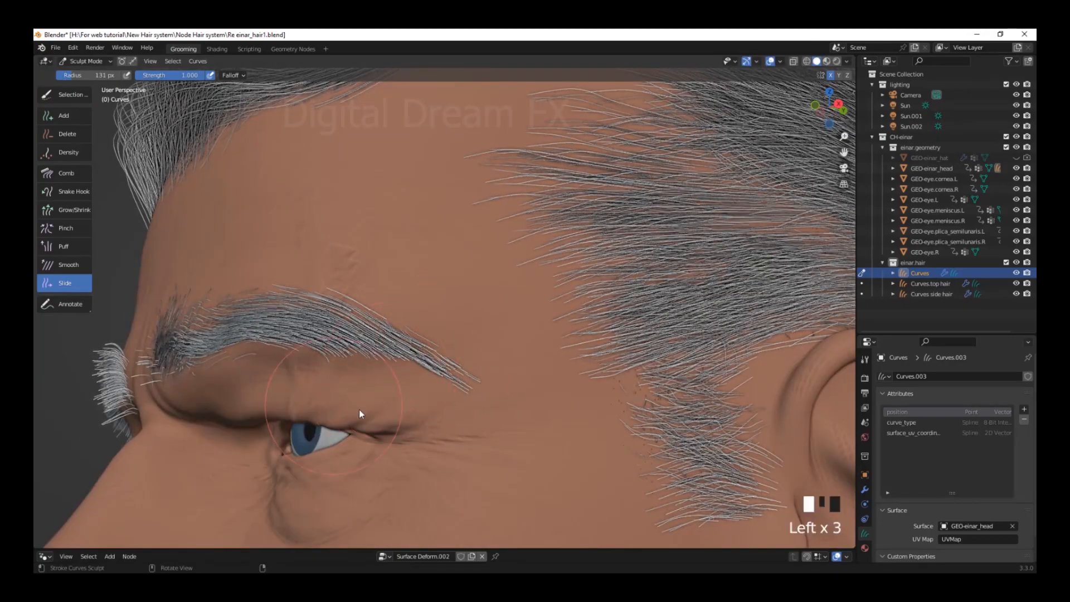
scroll(368, 399, down, 2)
scroll(411, 390, up, 2)
Comb the upper and inner hairs of the eyebrow into a smoother arch from the opposite side of the face
middle_drag(373, 392, 400, 406)
click(73, 176)
scroll(398, 440, down, 3)
middle_drag(402, 443, 387, 450)
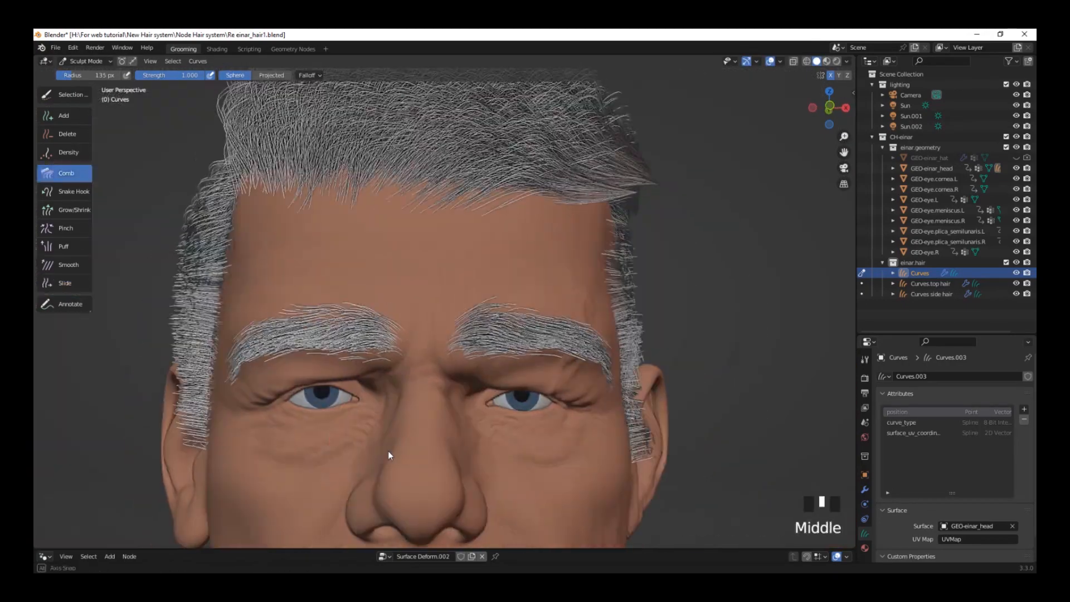
scroll(362, 330, up, 2)
drag(363, 323, 332, 295)
scroll(400, 329, down, 2)
scroll(357, 323, up, 2)
middle_drag(240, 312, 309, 303)
drag(318, 328, 379, 312)
drag(384, 320, 400, 303)
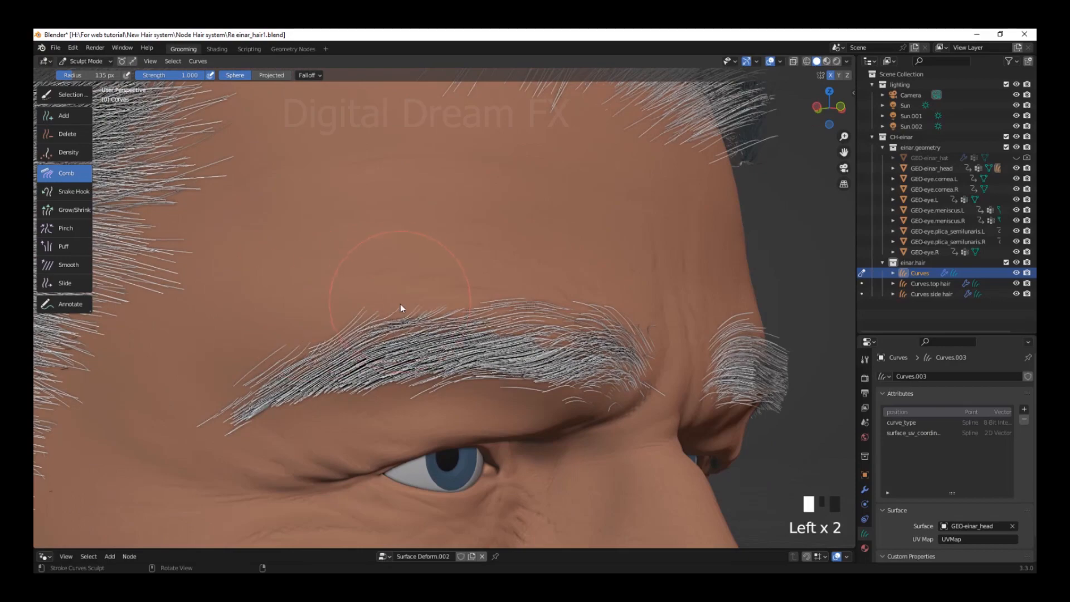
Rename the eyebrow hair object as "Curves.Eye Brow"
scroll(435, 314, down, 6)
middle_drag(434, 315, 552, 399)
scroll(520, 377, up, 2)
scroll(480, 340, up, 6)
shift+middle_drag(485, 346, 504, 387)
shift+middle_drag(504, 387, 503, 396)
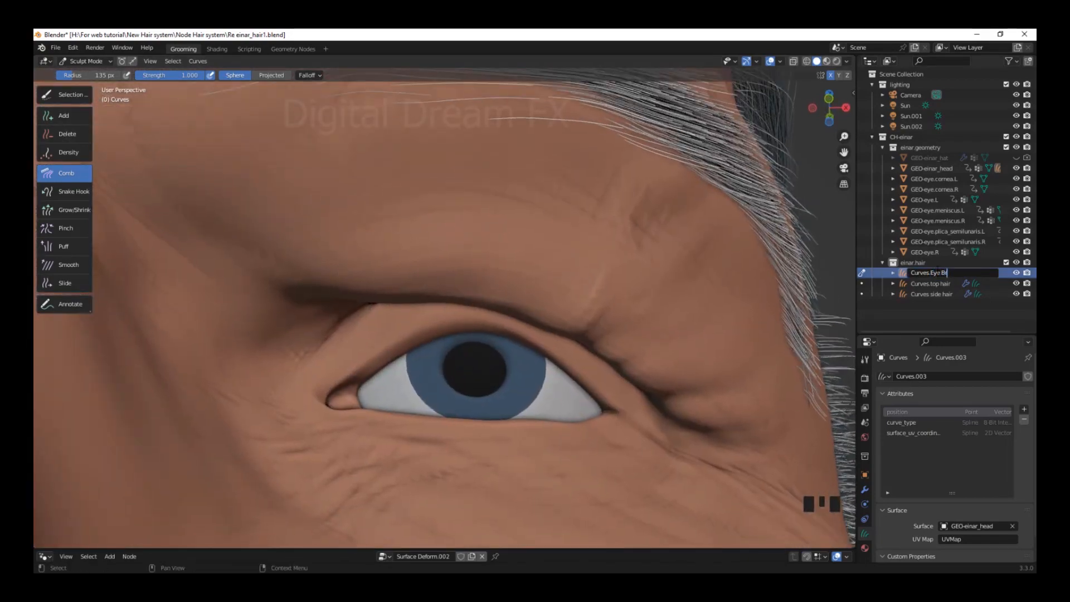
text(ow)
key(Return)
Return to Object Mode and select the head mesh
scroll(258, 196, down, 3)
click(86, 60)
click(86, 74)
scroll(420, 270, down, 5)
mouse_move(420, 270)
middle_down()
mouse_move(564, 375)
mouse_move(560, 319)
mouse_move(586, 356)
mouse_move(574, 339)
mouse_move(550, 339)
middle_up()
click(560, 317)
scroll(560, 317, up, 1)
shift+scroll(586, 356, down, 1)
Add another empty hair curves object to the head and name it "Curves Eye Lesses"
click(170, 61)
mouse_move(186, 83)
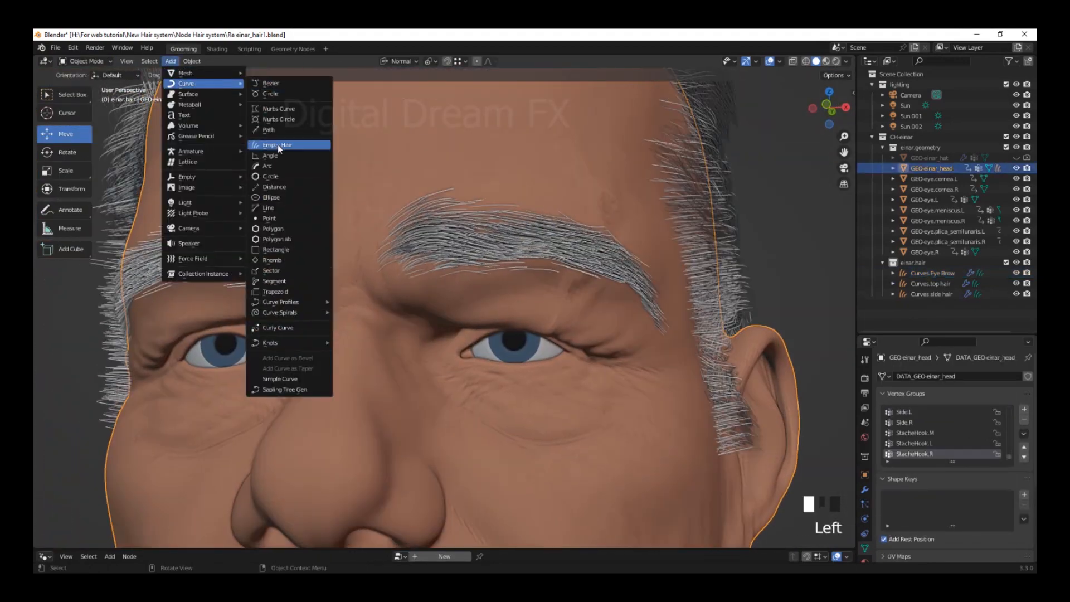
click(279, 146)
double_click(920, 273)
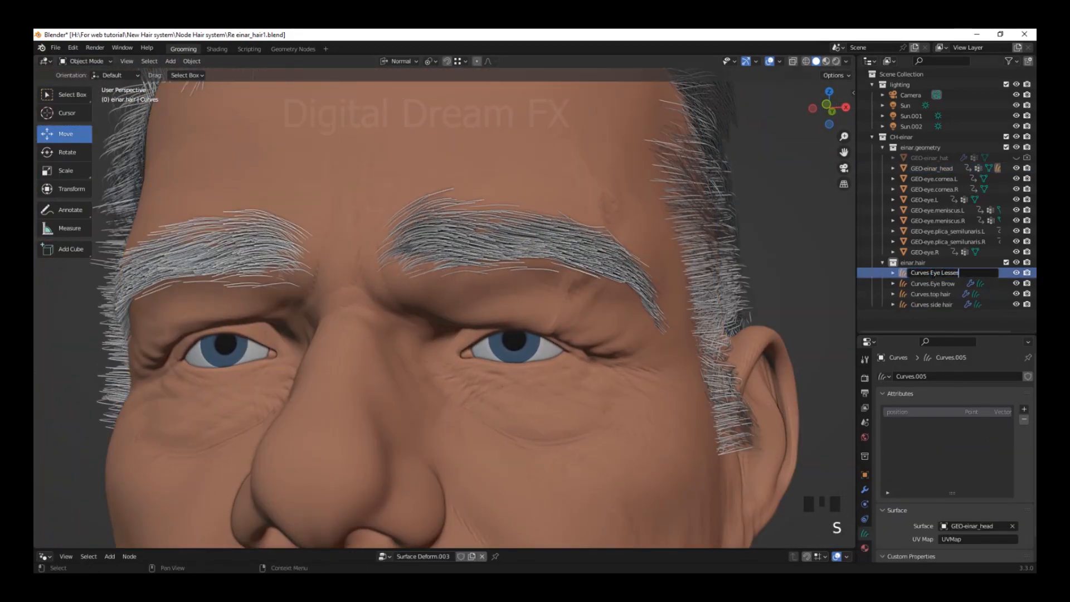
key(Return)
Enter Sculpt Mode on the eyelash curves and set the Add brush to an 11 px radius and a count of 2
click(86, 61)
click(83, 86)
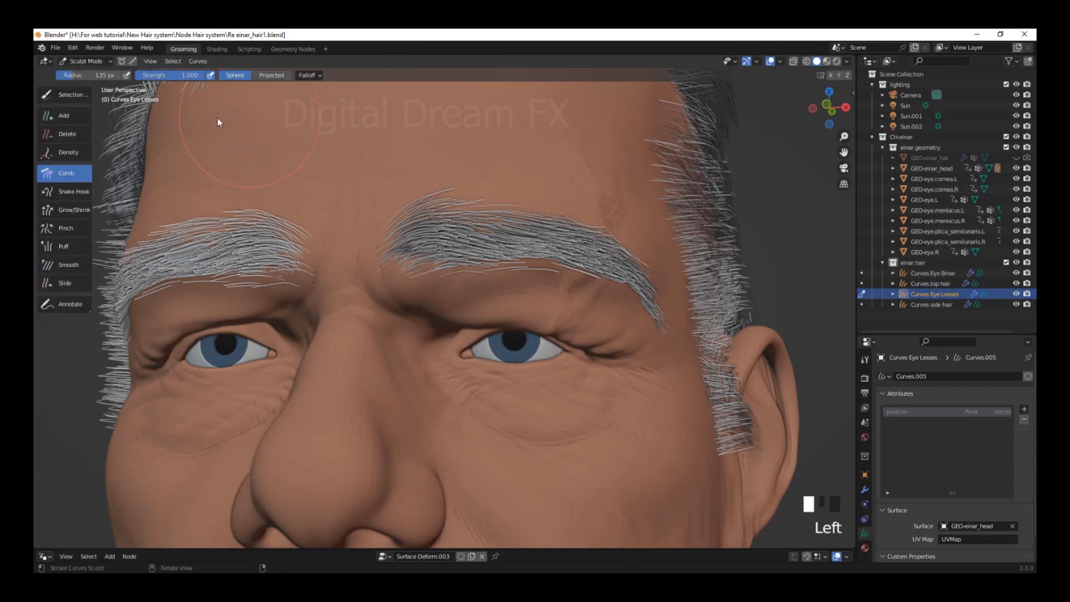
click(63, 115)
scroll(390, 262, up, 2)
middle_drag(450, 254, 457, 279)
click(299, 75)
middle_drag(557, 423, 535, 410)
shift+middle_drag(563, 457, 499, 377)
scroll(499, 377, up, 7)
mouse_move(412, 485)
shift+middle_down()
mouse_move(408, 413)
mouse_move(455, 388)
shift+middle_up()
scroll(410, 413, down, 10)
scroll(397, 430, up, 6)
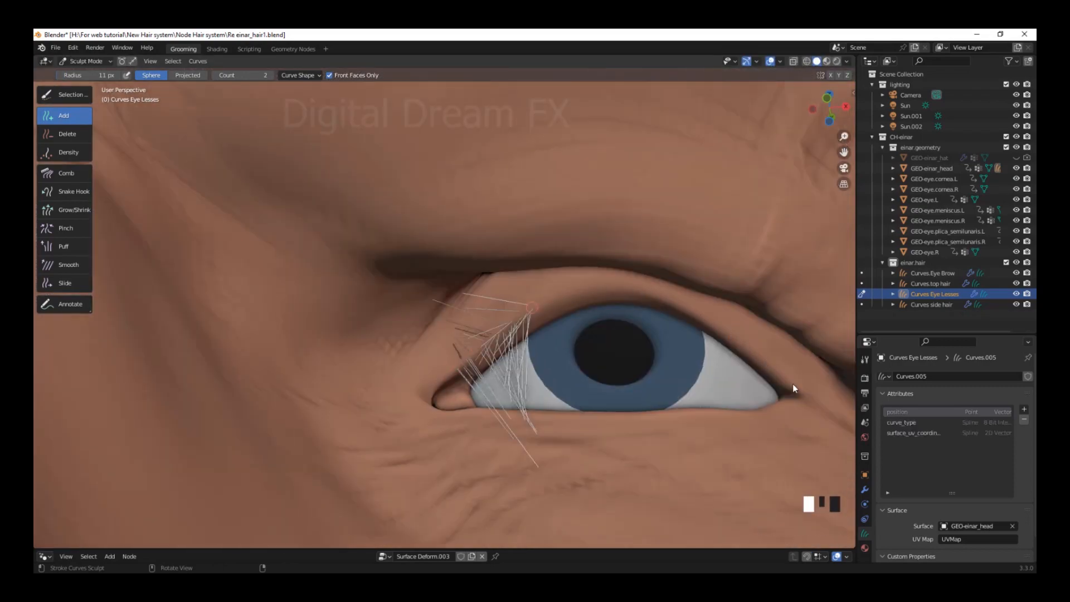
drag(502, 412, 653, 426)
scroll(700, 379, down, 2)
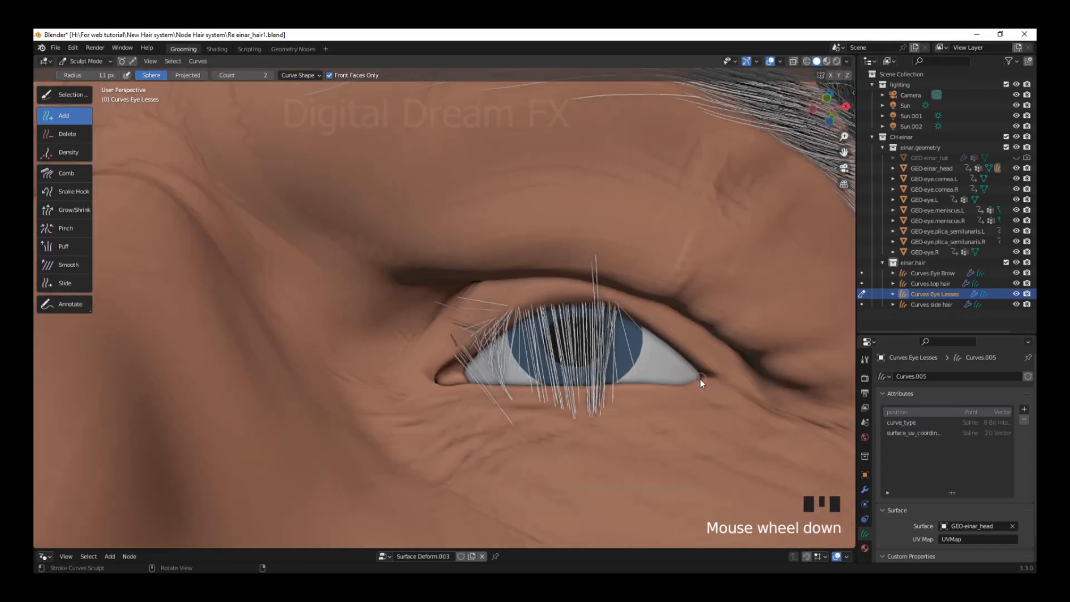
middle_drag(700, 379, 606, 359)
shift+middle_drag(390, 360, 602, 435)
key(ctrl+z)
Enable X mirroring for the eyelash curves and set the Add brush count to 1
shift+middle_drag(601, 434, 522, 484)
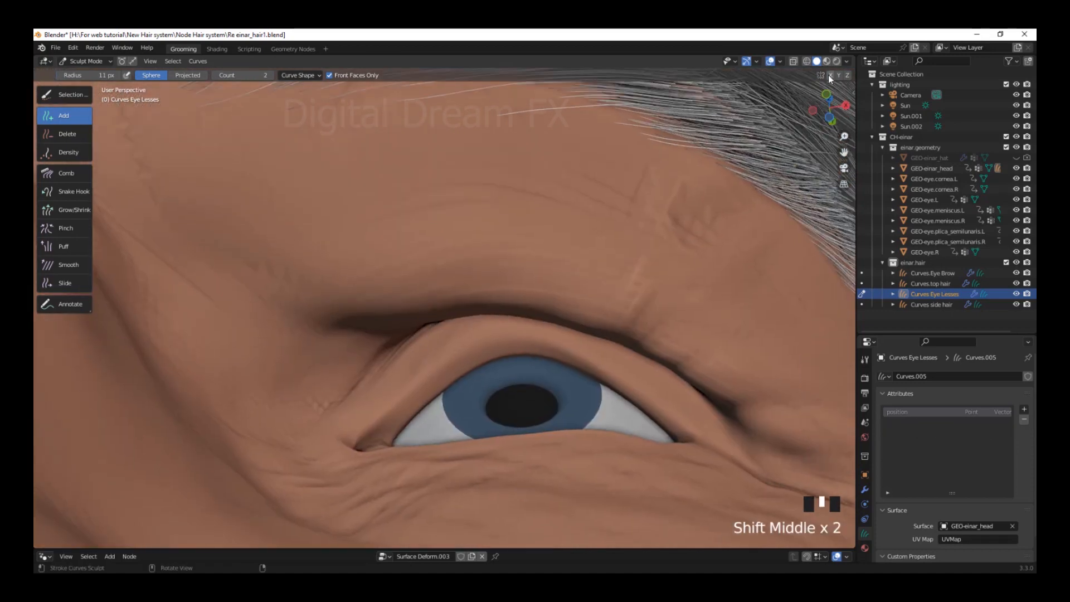
text(1)
key(Return)
click(301, 74)
middle_drag(490, 334, 501, 331)
scroll(501, 331, up, 1)
shift+middle_drag(501, 331, 443, 307)
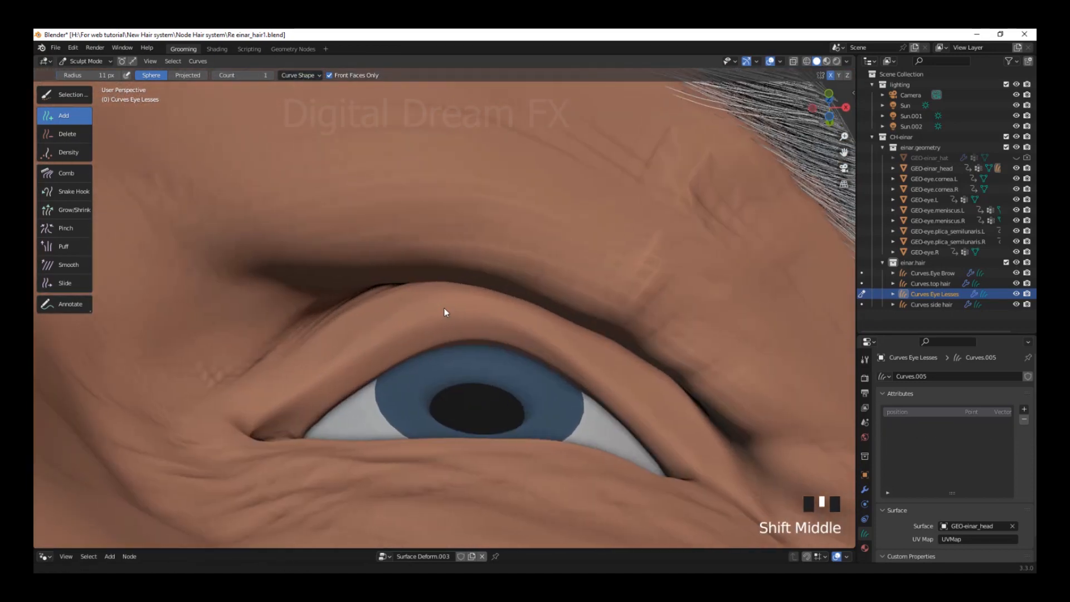
Set the Add brush radius to 30 px and place eyelash strands along the upper eyelid
key(f)
click(259, 418)
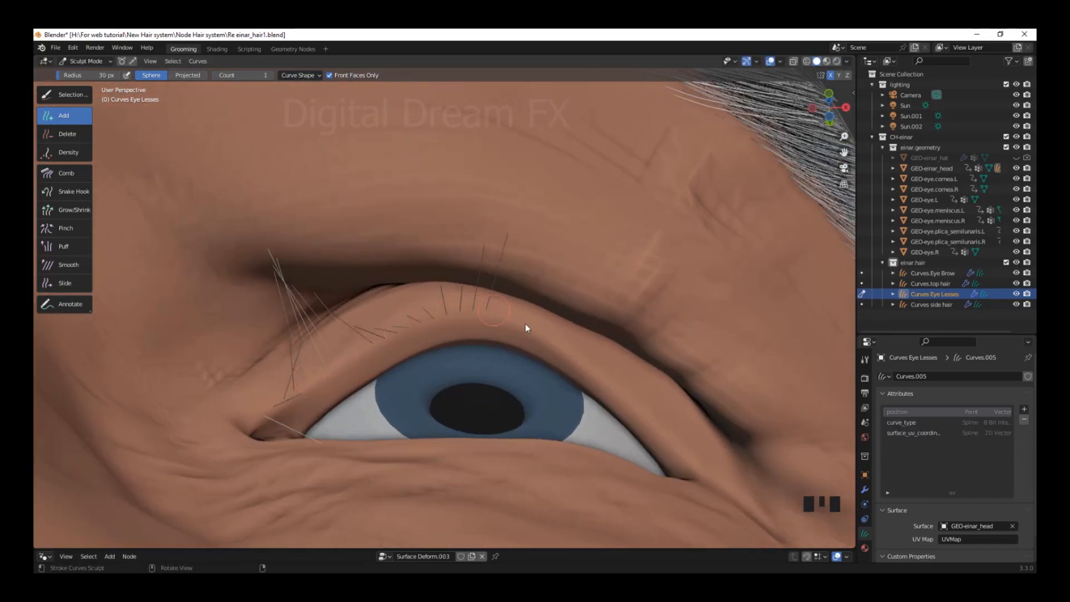
scroll(483, 394, down, 4)
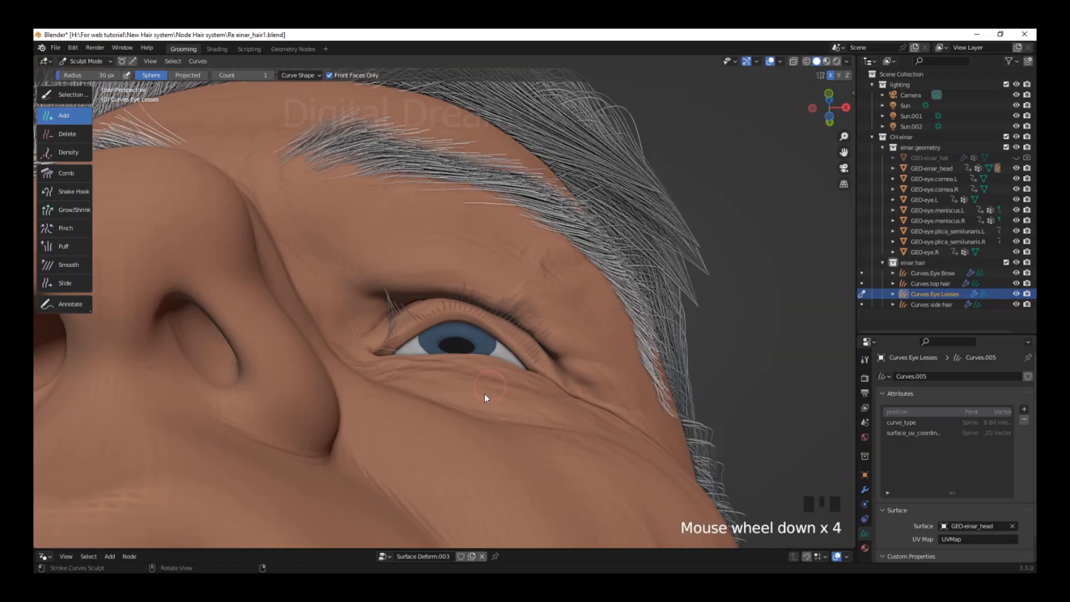
mouse_move(483, 394)
shift+middle_down()
mouse_move(433, 453)
mouse_move(415, 454)
mouse_move(494, 267)
shift+middle_up()
Disable X mirroring and delete the eyelash strands on the character's right eye
click(829, 75)
scroll(458, 316, up, 1)
shift+middle_drag(468, 289, 475, 274)
click(67, 134)
scroll(390, 329, up, 2)
middle_drag(390, 329, 419, 316)
click(193, 336)
scroll(335, 335, down, 4)
middle_drag(346, 334, 374, 347)
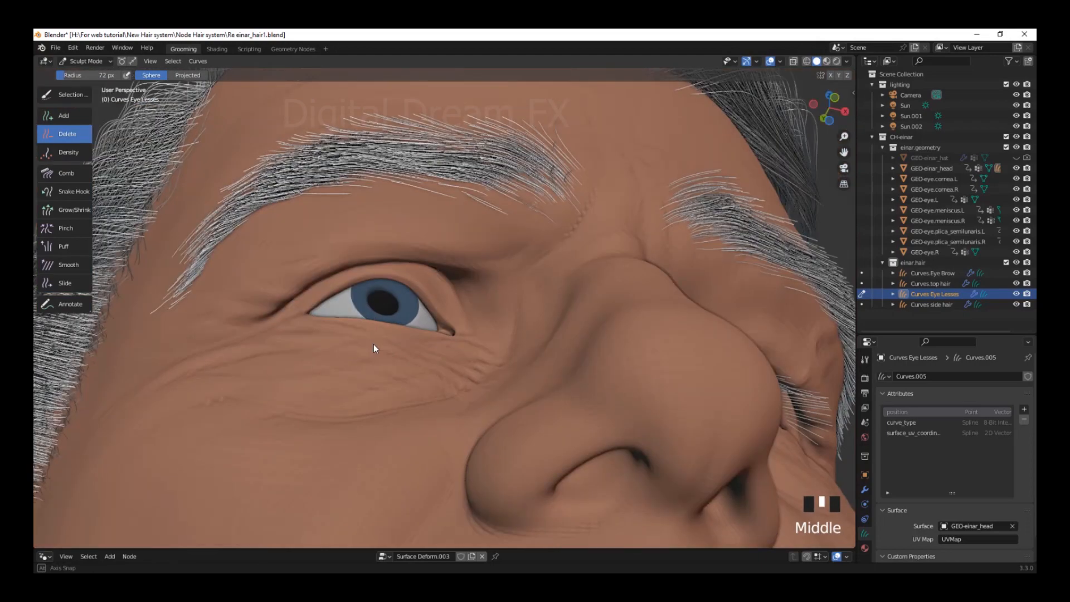
Add new eyelash strands along the upper lid of the character's right eye without mirroring
scroll(374, 346, up, 5)
shift+middle_drag(374, 301, 357, 351)
scroll(310, 335, up, 1)
click(61, 116)
mouse_move(276, 431)
shift+middle_down()
mouse_move(394, 412)
mouse_move(330, 345)
shift+middle_up()
click(329, 344)
Comb the eyelashes at the inner corner of the right eye toward the nose
scroll(615, 359, down, 5)
mouse_move(614, 360)
middle_down()
mouse_move(549, 460)
mouse_move(550, 532)
middle_up()
click(58, 173)
scroll(550, 410, up, 2)
mouse_move(491, 412)
shift+middle_down()
mouse_move(459, 398)
mouse_move(475, 479)
shift+middle_up()
scroll(483, 492, up, 3)
drag(483, 491, 550, 496)
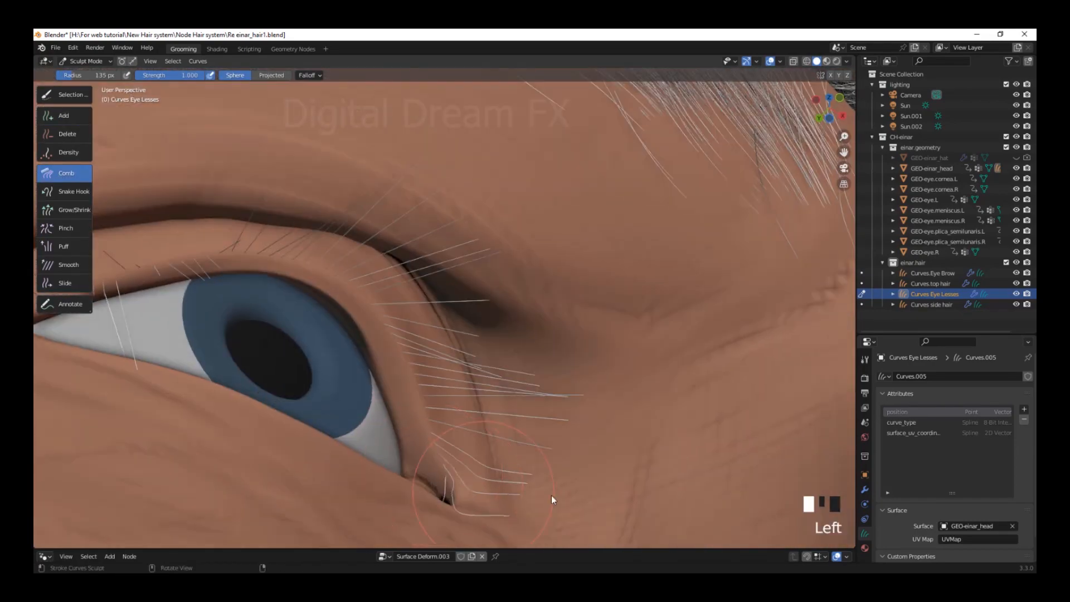
drag(463, 493, 684, 504)
Switch the Comb brush to Projected and comb the right eye's upper lashes up and outward along the lid
scroll(684, 504, down, 3)
click(600, 418)
middle_drag(684, 503, 476, 379)
drag(462, 375, 526, 361)
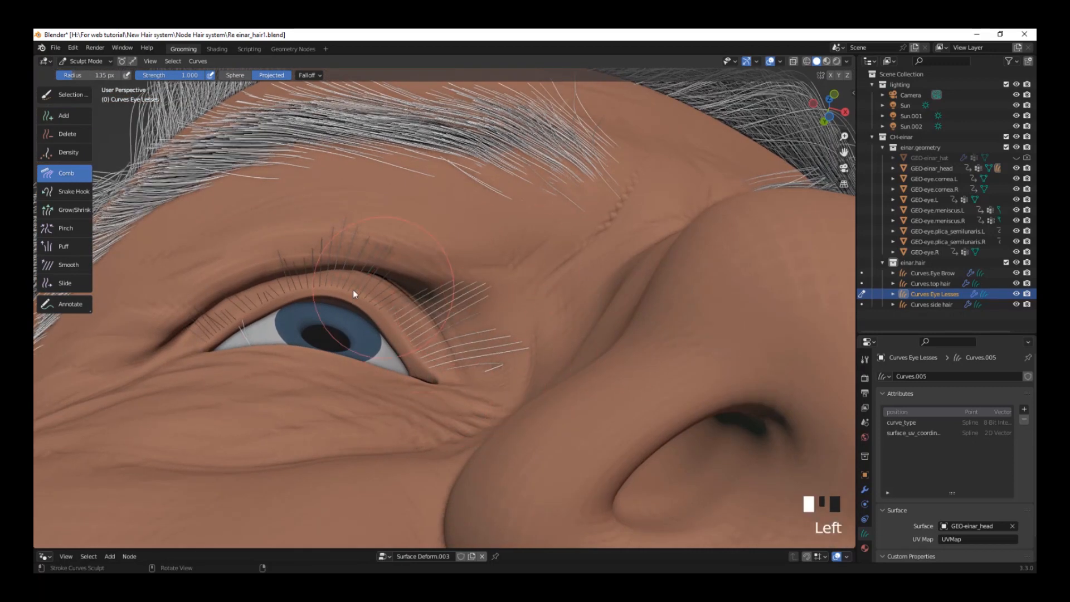
drag(353, 291, 187, 326)
drag(119, 260, 111, 255)
mouse_move(251, 242)
mouse_down()
mouse_move(217, 265)
mouse_move(184, 245)
mouse_up()
mouse_move(328, 326)
mouse_down()
mouse_move(303, 321)
mouse_move(262, 279)
mouse_up()
mouse_move(379, 316)
mouse_down()
mouse_move(372, 310)
mouse_move(456, 125)
mouse_up()
drag(423, 301, 500, 160)
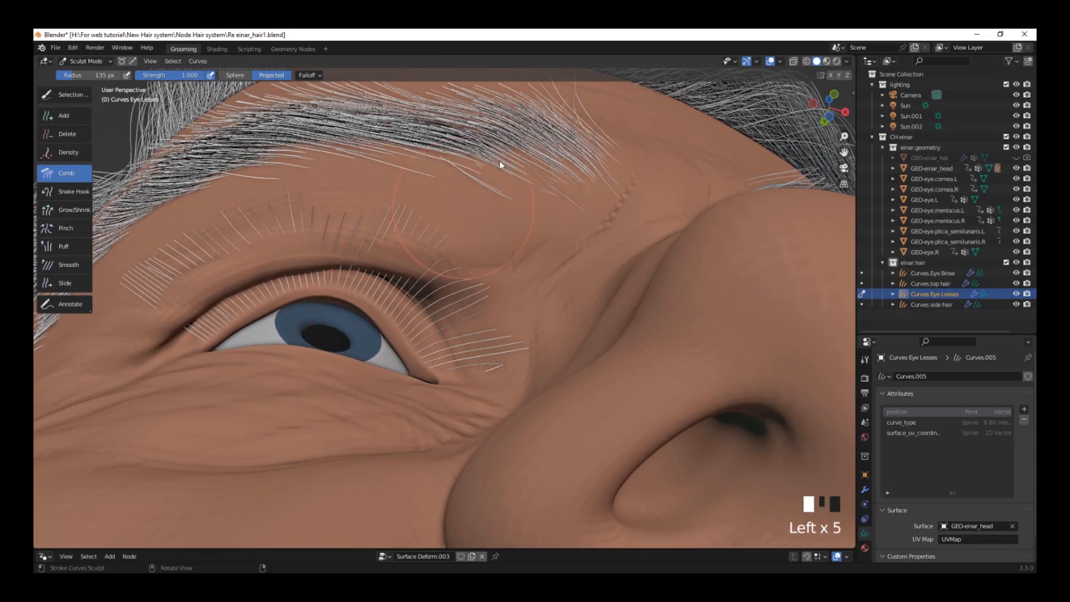
Comb the inner and middle lashes of the right eye away from the eyeball, working from front and side views
mouse_move(660, 278)
middle_down()
mouse_move(574, 398)
mouse_move(630, 357)
middle_up()
mouse_move(407, 368)
mouse_down()
mouse_move(399, 313)
mouse_move(574, 418)
mouse_up()
middle_drag(574, 418, 697, 407)
mouse_move(696, 407)
shift+middle_down()
mouse_move(555, 393)
mouse_move(293, 328)
mouse_move(643, 343)
shift+middle_up()
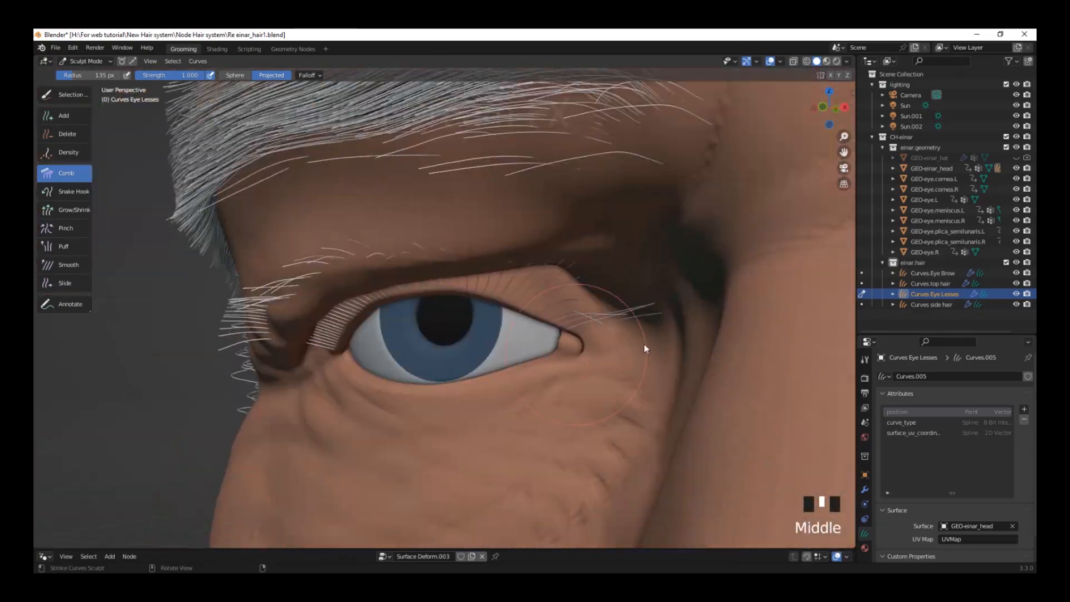
mouse_move(567, 342)
mouse_down()
mouse_move(490, 297)
mouse_move(477, 341)
mouse_move(350, 342)
mouse_move(440, 298)
mouse_up()
mouse_move(468, 286)
middle_down()
mouse_move(463, 356)
mouse_move(579, 315)
middle_up()
drag(521, 309, 724, 334)
drag(528, 283, 780, 262)
Comb the right eye's lashes forward from above so they spread away from the lid in an even fan
middle_drag(780, 263, 590, 432)
drag(345, 310, 240, 489)
mouse_move(387, 326)
mouse_down()
mouse_move(356, 437)
mouse_move(333, 445)
mouse_up()
mouse_move(439, 298)
mouse_down()
mouse_move(443, 339)
mouse_move(415, 390)
mouse_up()
drag(372, 326, 362, 390)
mouse_move(299, 343)
mouse_down()
mouse_move(294, 385)
mouse_move(307, 409)
mouse_up()
drag(474, 287, 474, 365)
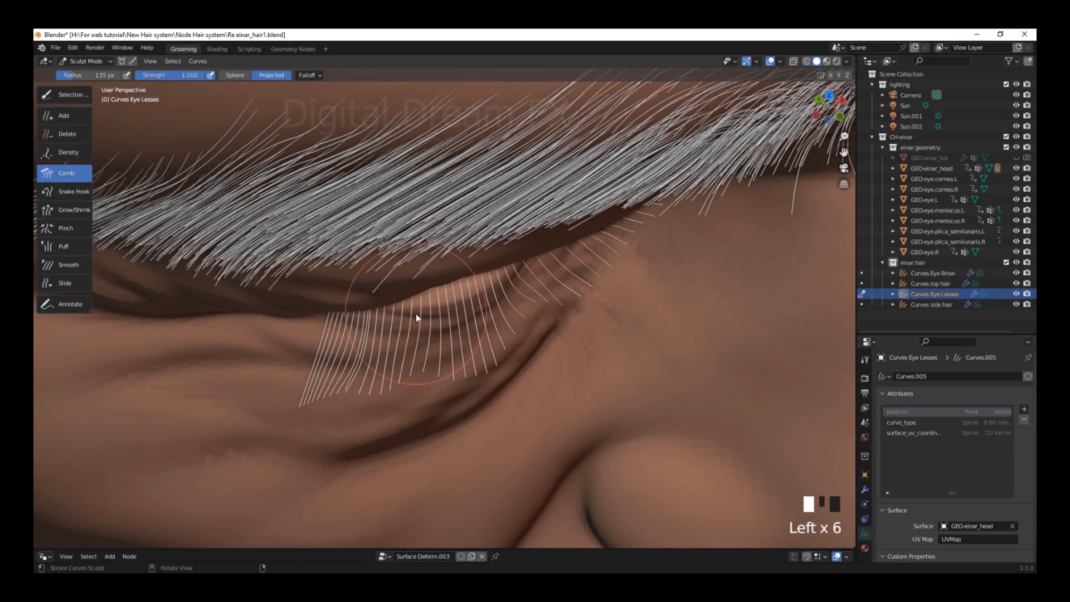
drag(416, 313, 398, 396)
drag(350, 335, 333, 441)
drag(543, 312, 586, 429)
middle_drag(604, 240, 561, 253)
drag(561, 253, 579, 457)
drag(585, 233, 591, 246)
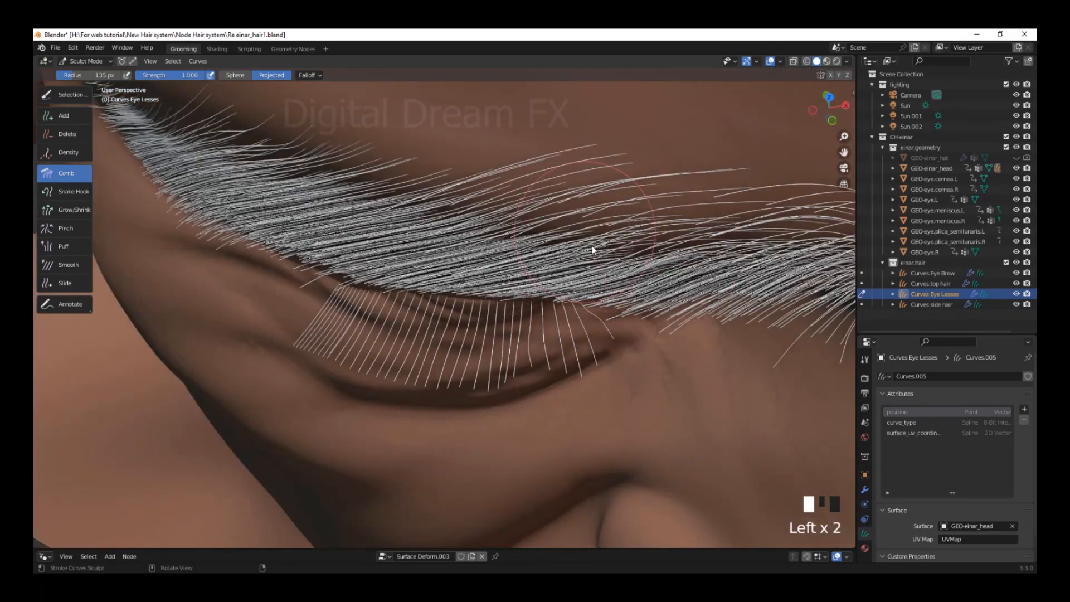
drag(530, 363, 533, 390)
Comb the right eye's lashes in profile, pulling them forward and curling the tips upward
middle_drag(557, 424, 734, 369)
scroll(627, 240, up, 3)
mouse_move(502, 240)
mouse_down()
mouse_move(808, 216)
mouse_move(680, 253)
mouse_up()
mouse_move(680, 253)
middle_down()
mouse_move(616, 289)
mouse_move(603, 388)
mouse_move(593, 370)
middle_up()
drag(592, 371, 716, 328)
drag(628, 290, 641, 230)
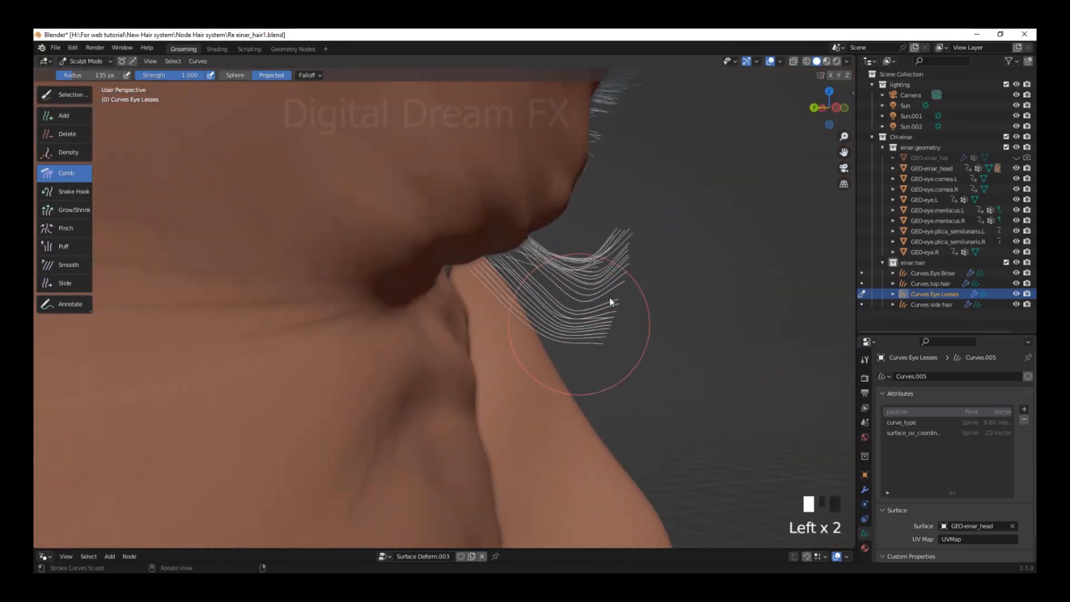
drag(596, 309, 623, 288)
Refine the right eye's lash directions and curvature with Comb strokes from below and from the front
mouse_move(600, 333)
middle_down()
mouse_move(507, 358)
mouse_move(570, 373)
middle_up()
scroll(506, 359, up, 2)
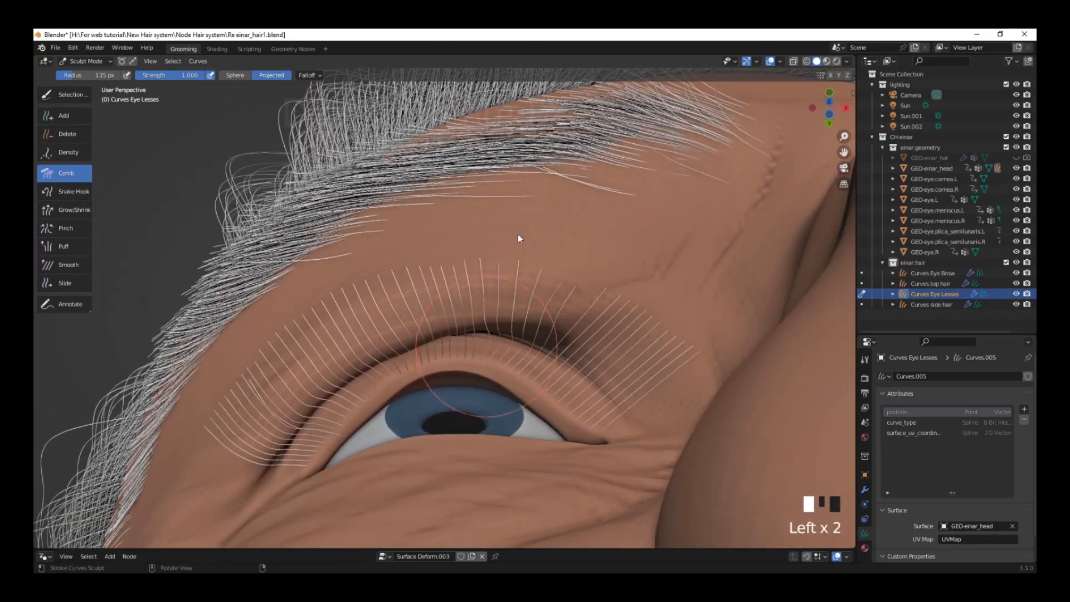
drag(606, 219, 537, 196)
middle_drag(538, 196, 574, 337)
shift+middle_drag(573, 337, 549, 328)
scroll(524, 346, up, 2)
drag(496, 371, 487, 339)
middle_drag(488, 339, 479, 228)
drag(479, 229, 476, 246)
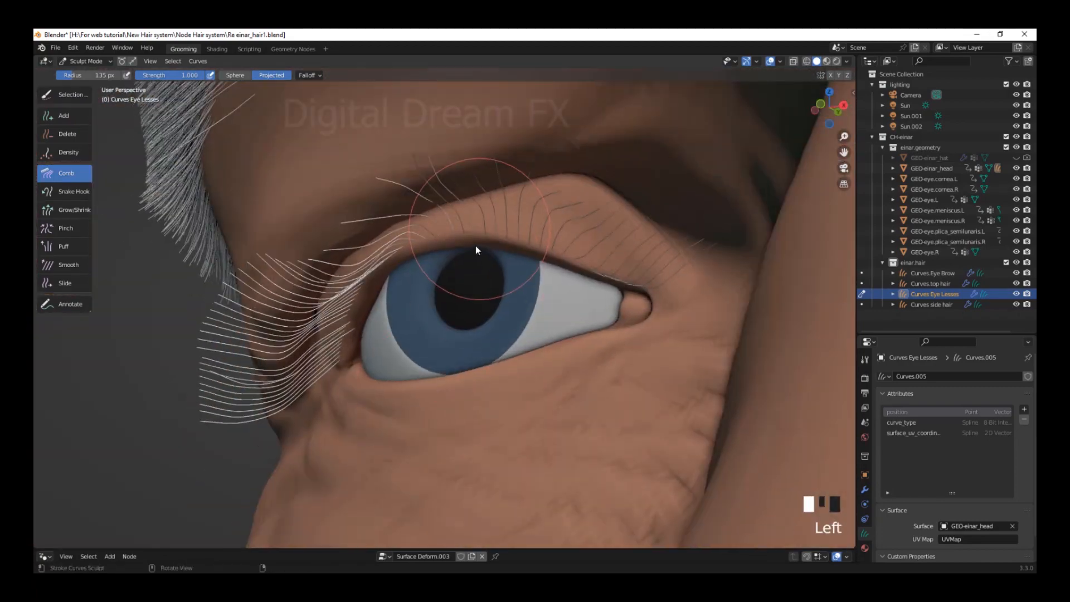
middle_drag(562, 273, 379, 266)
mouse_move(379, 267)
mouse_down()
mouse_move(395, 272)
mouse_move(398, 353)
mouse_up()
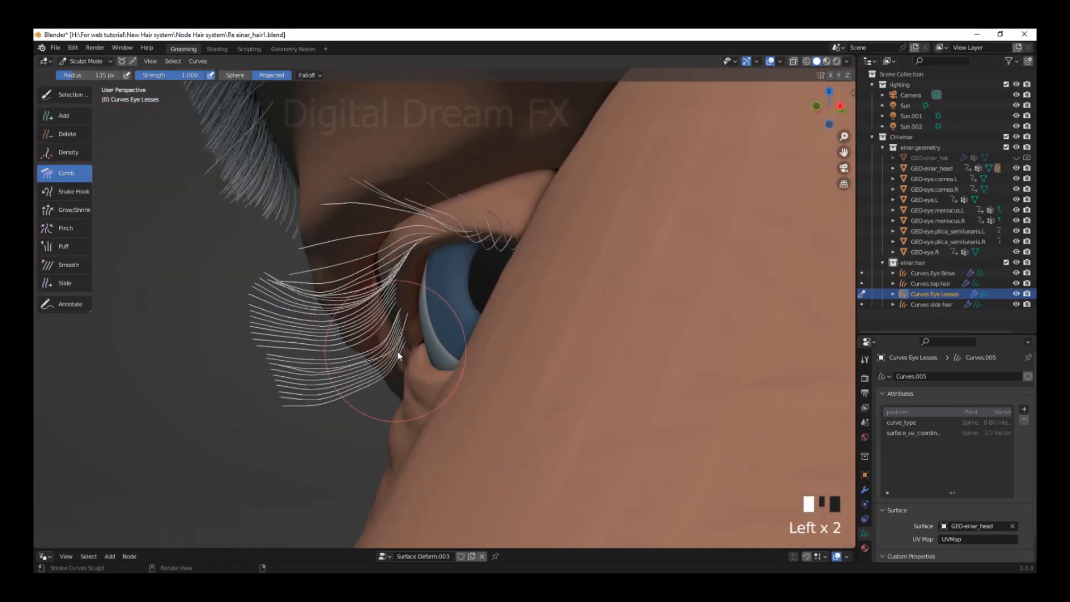
Shorten the right eye's lashes with the Grow/Shrink brush across the whole upper lid
middle_drag(398, 353, 590, 348)
click(66, 210)
mouse_move(424, 233)
ctrl+mouse_down()
mouse_move(674, 136)
mouse_move(699, 184)
ctrl+mouse_up()
mouse_move(674, 271)
shift+middle_down()
mouse_move(510, 277)
mouse_move(549, 278)
shift+middle_up()
mouse_move(557, 262)
ctrl+mouse_down()
mouse_move(711, 363)
mouse_move(697, 356)
ctrl+mouse_up()
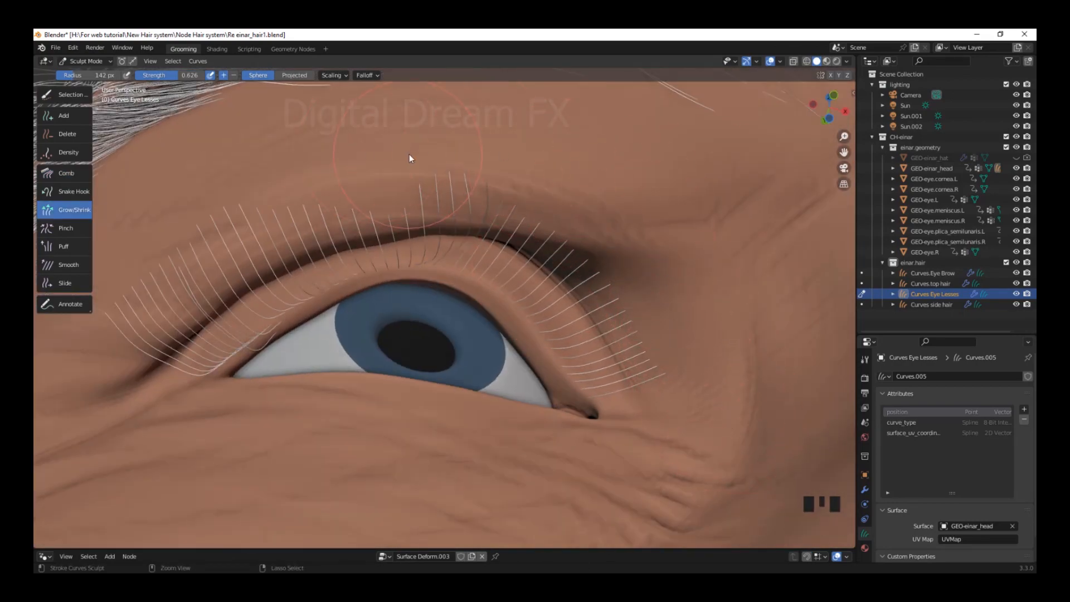
Look through the scene camera and reframe it around the character's hair and side of the head
click(66, 172)
scroll(628, 365, down, 10)
middle_drag(628, 366, 432, 273)
key(KP_0)
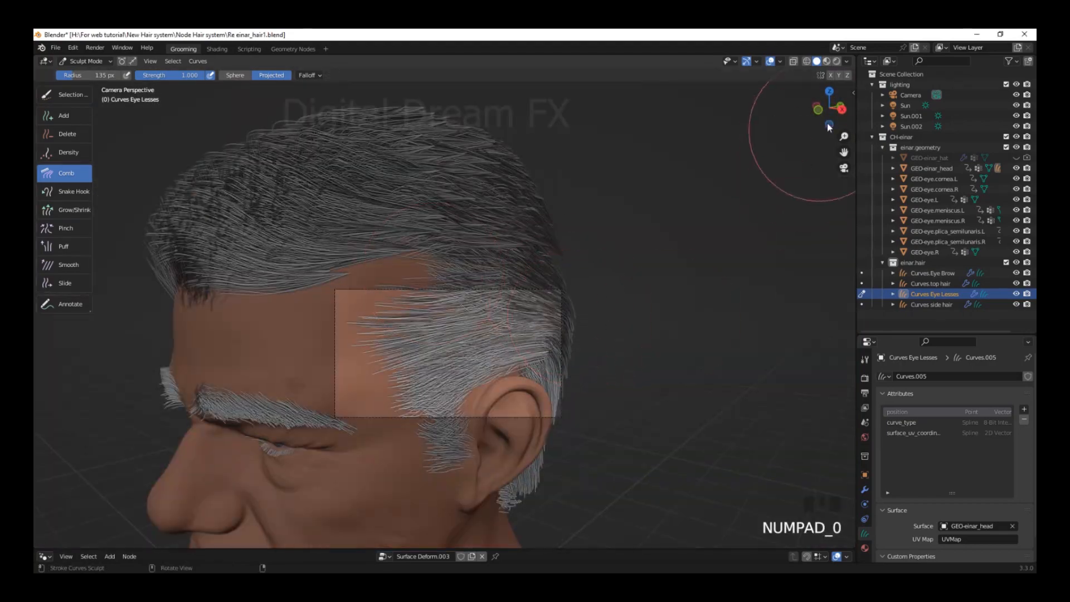
key(n)
click(850, 137)
middle_drag(641, 279, 543, 357)
scroll(566, 373, up, 3)
scroll(641, 234, up, 4)
shift+middle_drag(549, 203, 524, 97)
Enlarge the properties and node editors and bring the eyelash curves' nodes into view
drag(920, 334, 919, 134)
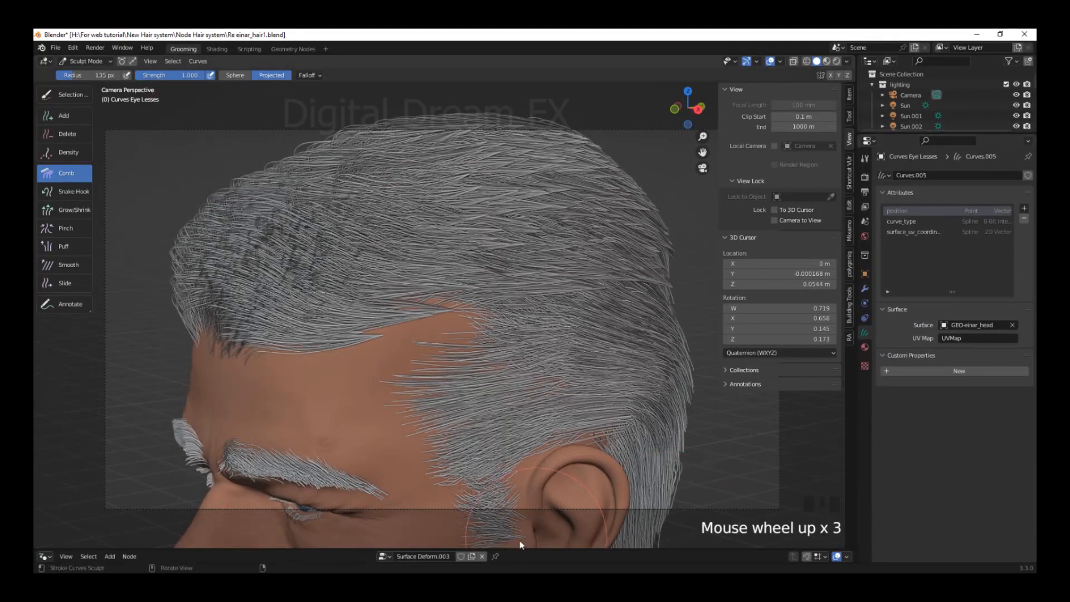
drag(485, 551, 487, 473)
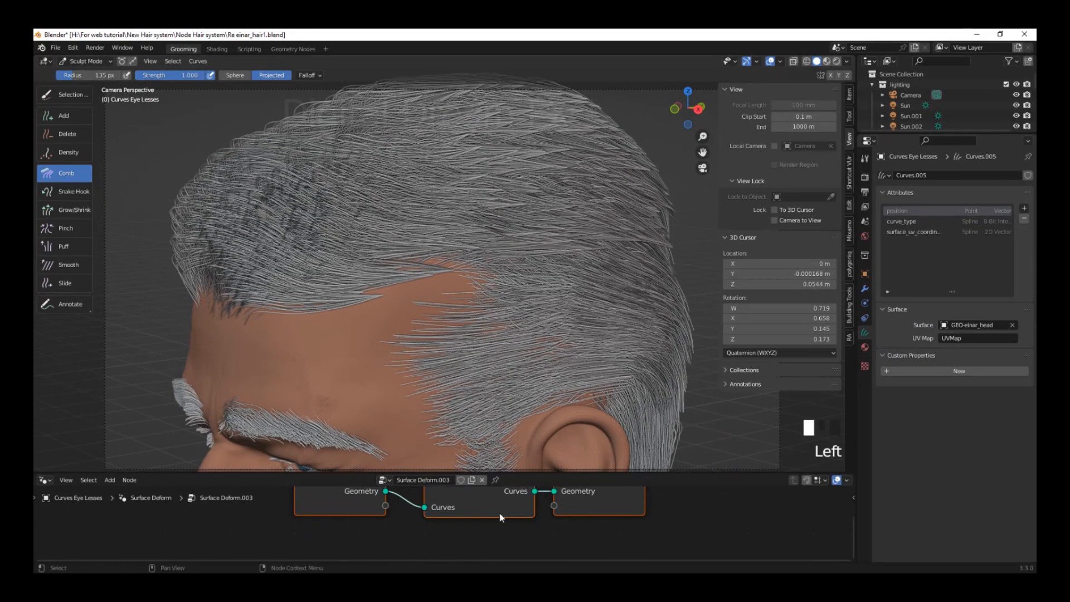
scroll(607, 535, up, 2)
shift+middle_drag(607, 535, 593, 534)
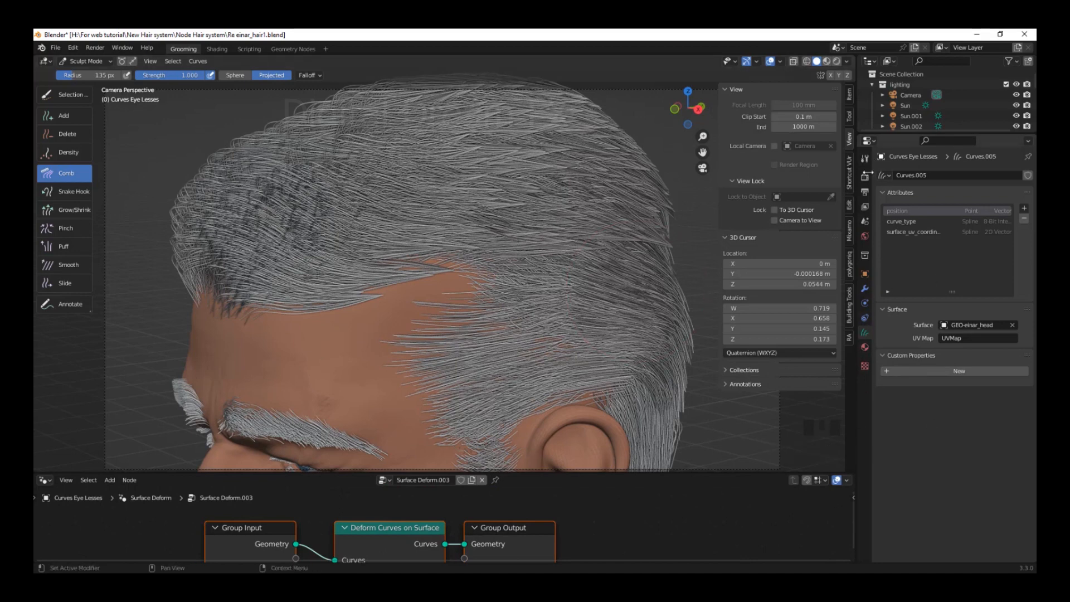
Render a test image of the camera view and return to the maximized main window
click(865, 177)
click(94, 47)
click(108, 67)
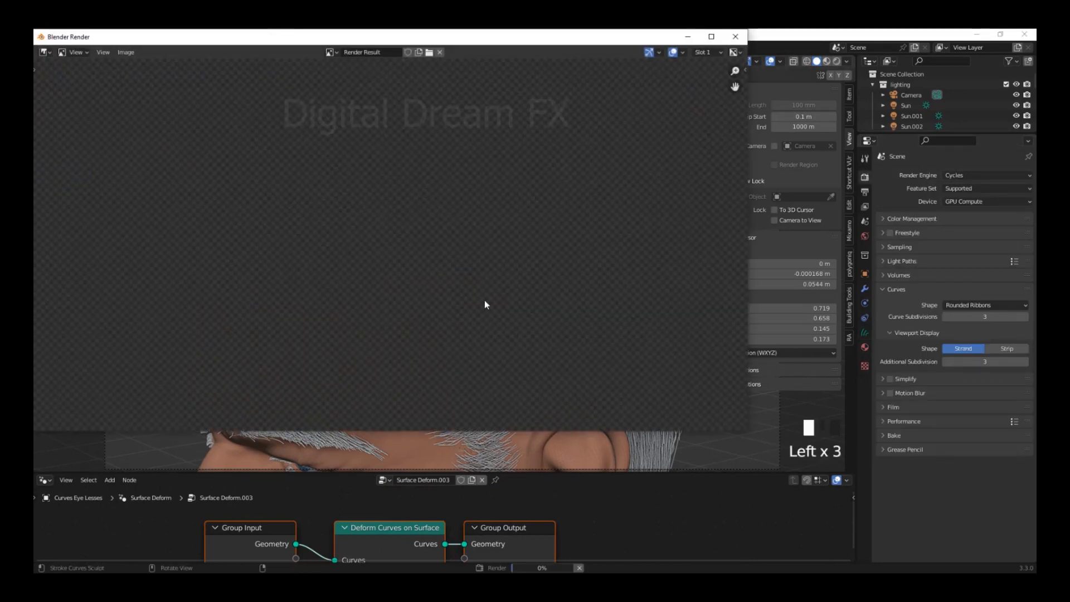
scroll(430, 321, down, 3)
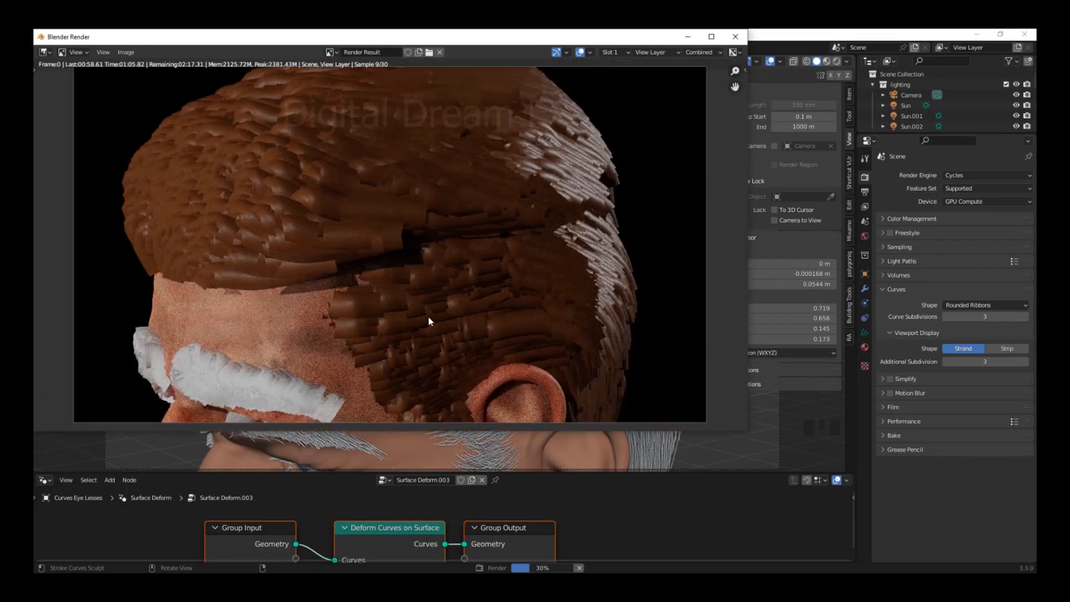
scroll(445, 351, up, 1)
click(490, 478)
key(F11)
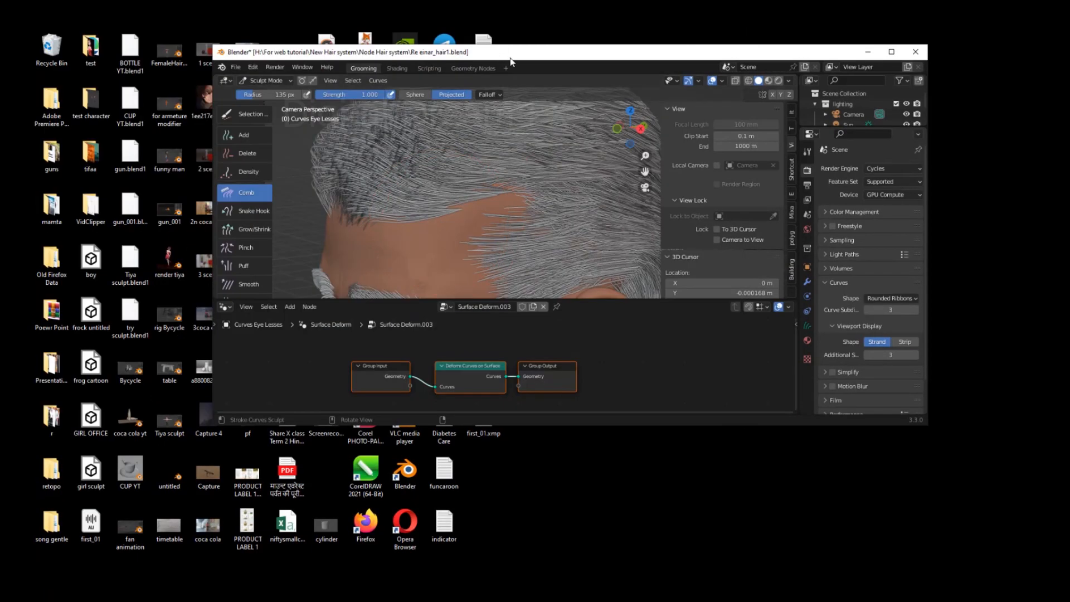
double_click(510, 54)
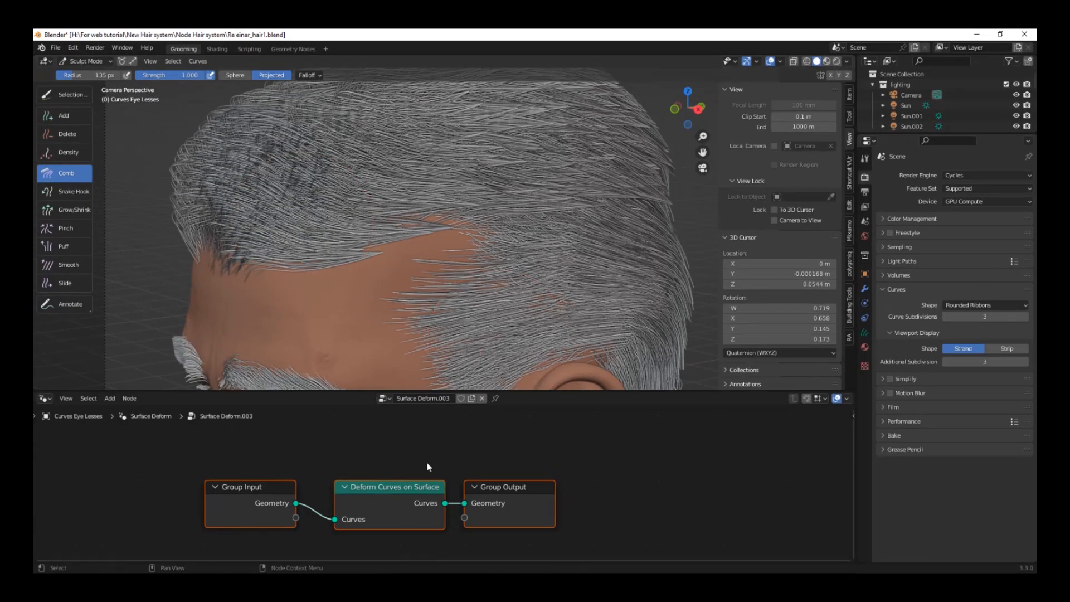
Return to Object Mode, select the top hair and set its Set Curve Radius node to 0.0001 m
click(89, 75)
click(215, 153)
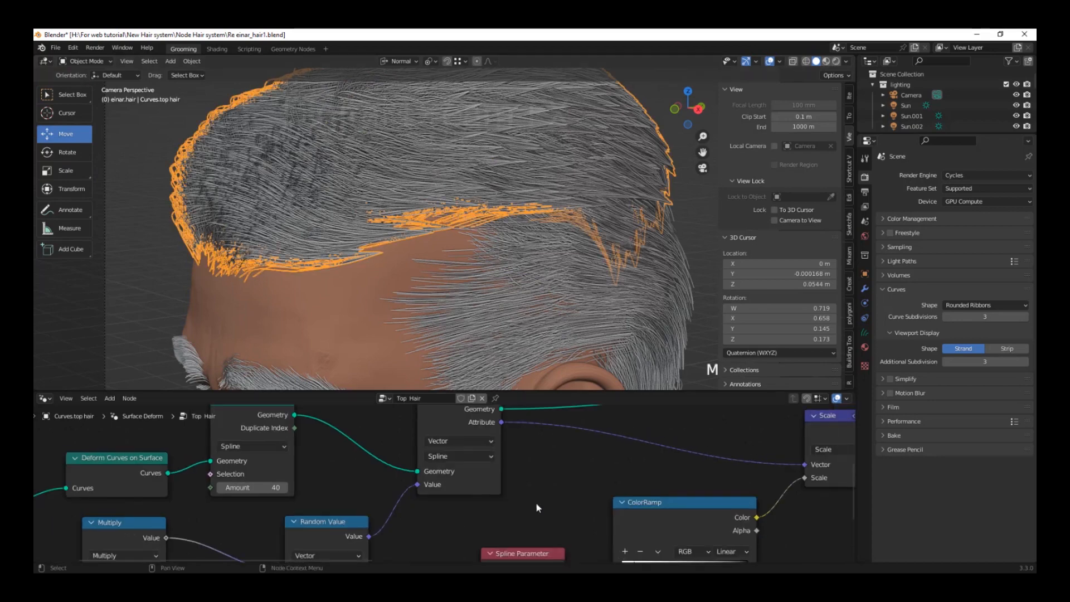
scroll(536, 503, down, 3)
middle_drag(671, 530, 460, 530)
scroll(606, 504, up, 6)
middle_drag(572, 420, 587, 434)
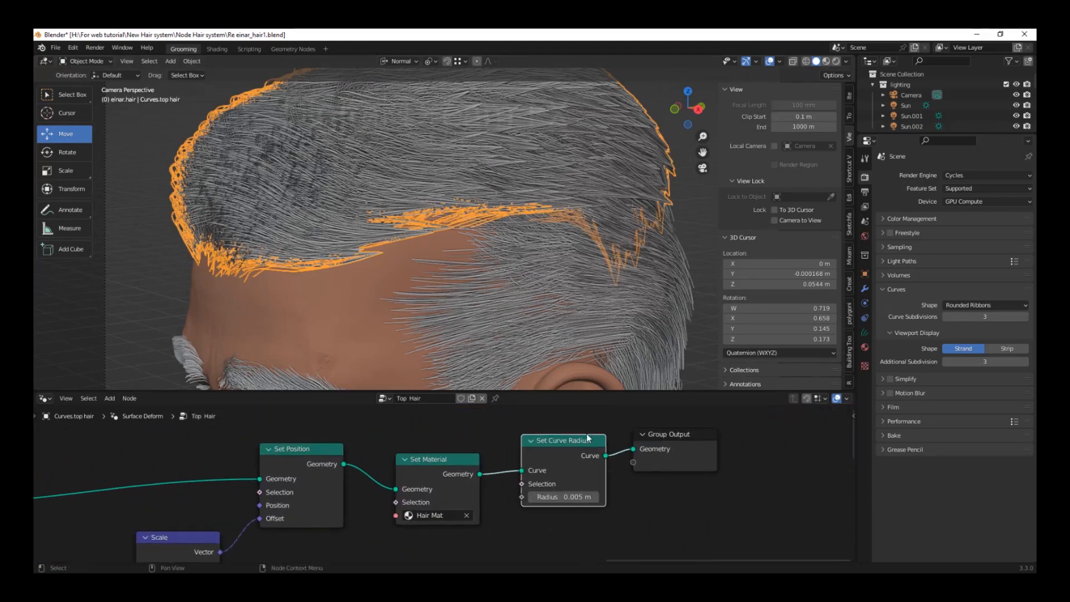
scroll(653, 491, up, 5)
double_click(440, 511)
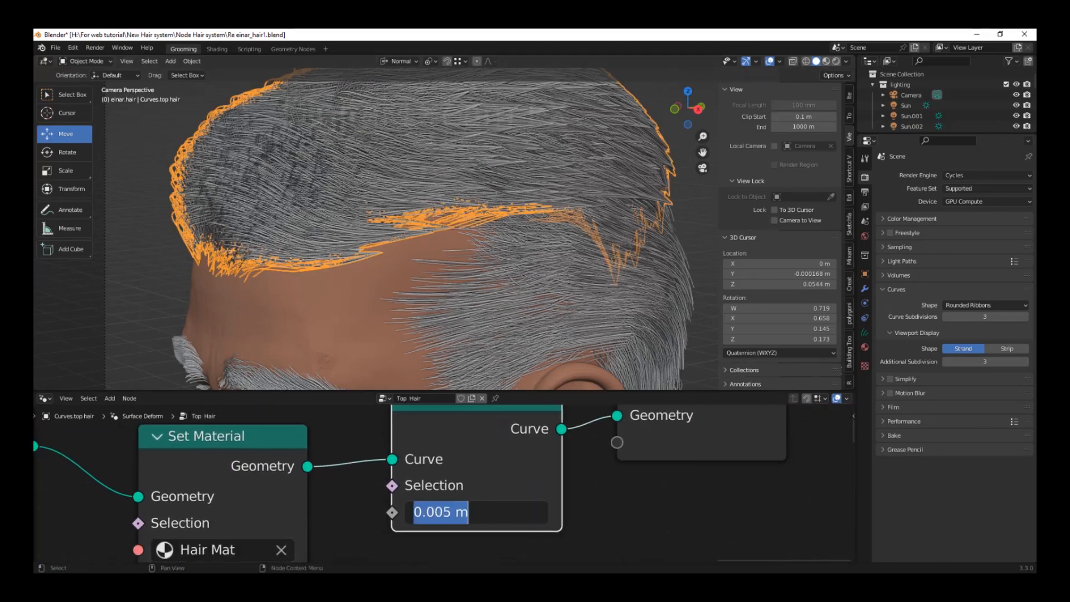
key(Return)
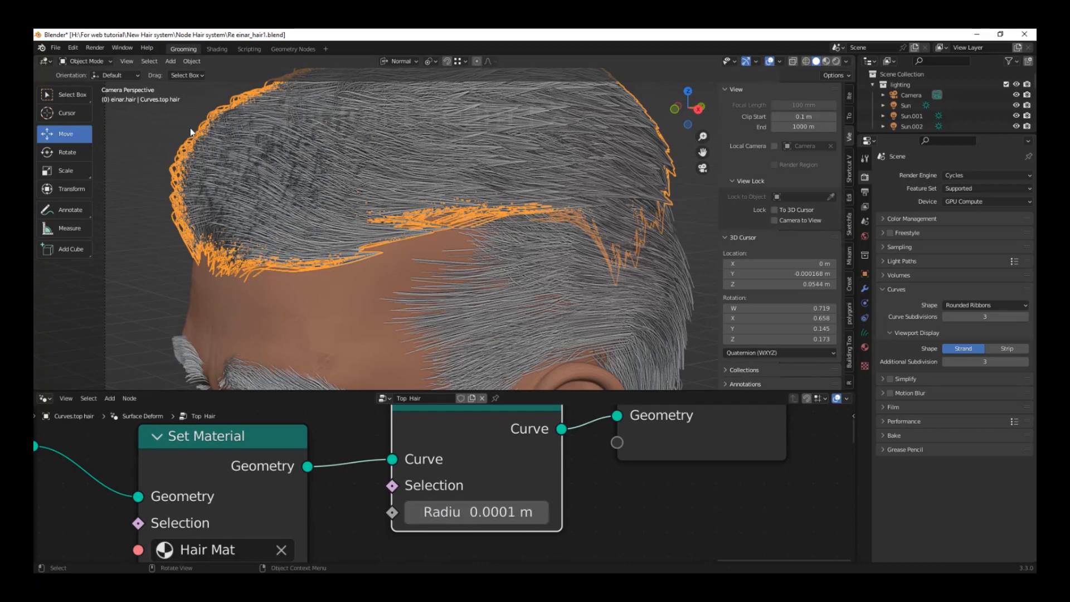
Render a test image to check the thinner top hair and close the render
click(94, 47)
click(120, 61)
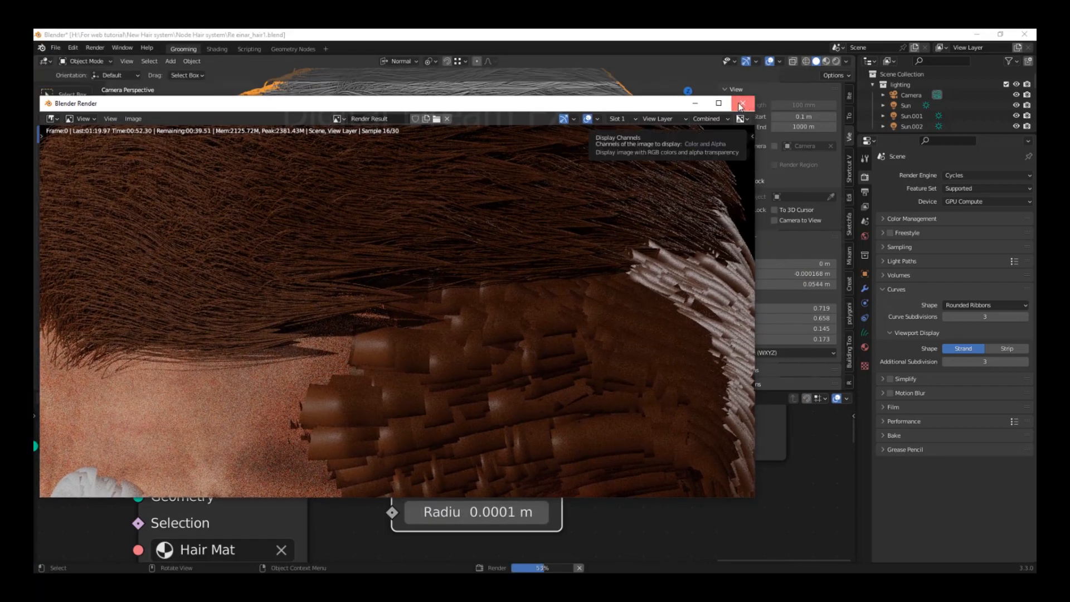
click(740, 105)
Select the side hair and set its Set Curve Radius node to 0.0001 m
middle_drag(515, 482, 570, 498)
click(551, 302)
scroll(519, 470, down, 2)
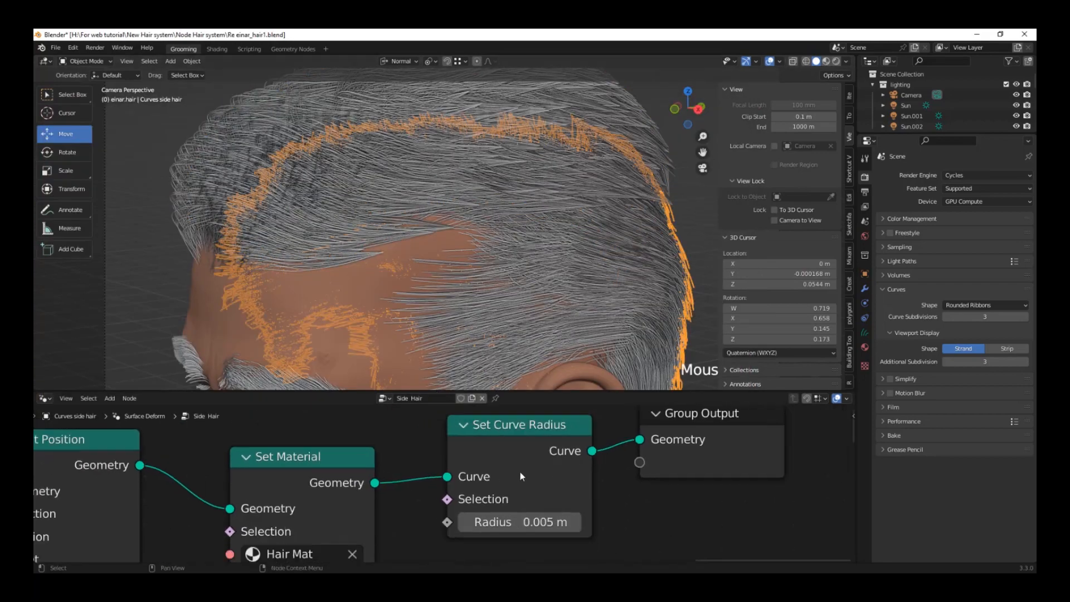
middle_drag(519, 470, 498, 430)
double_click(491, 481)
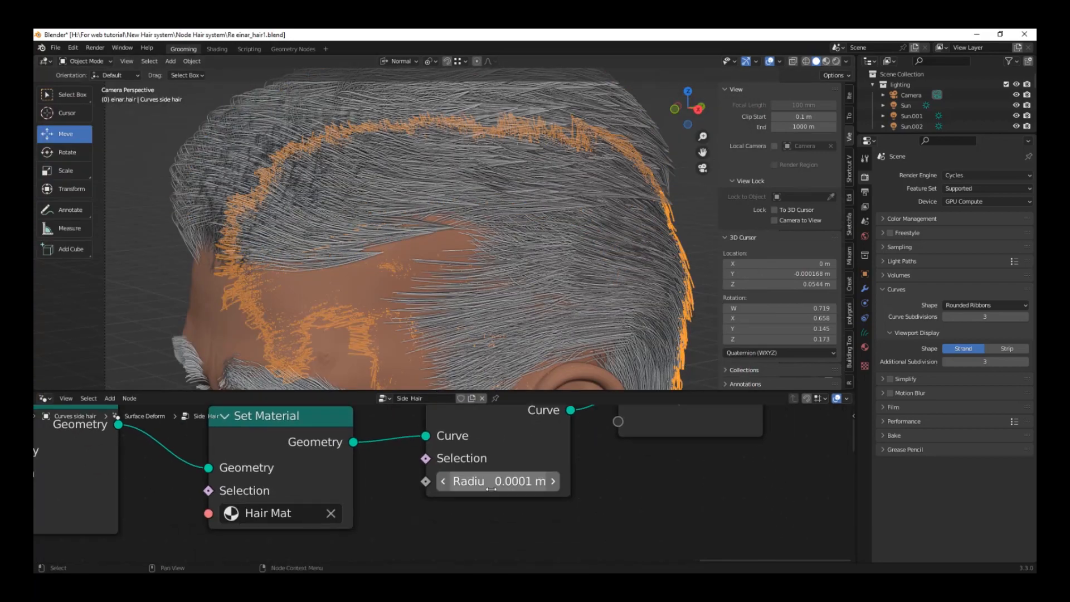
Render the image again to check the top and side hair together, and close the render
click(92, 48)
click(111, 60)
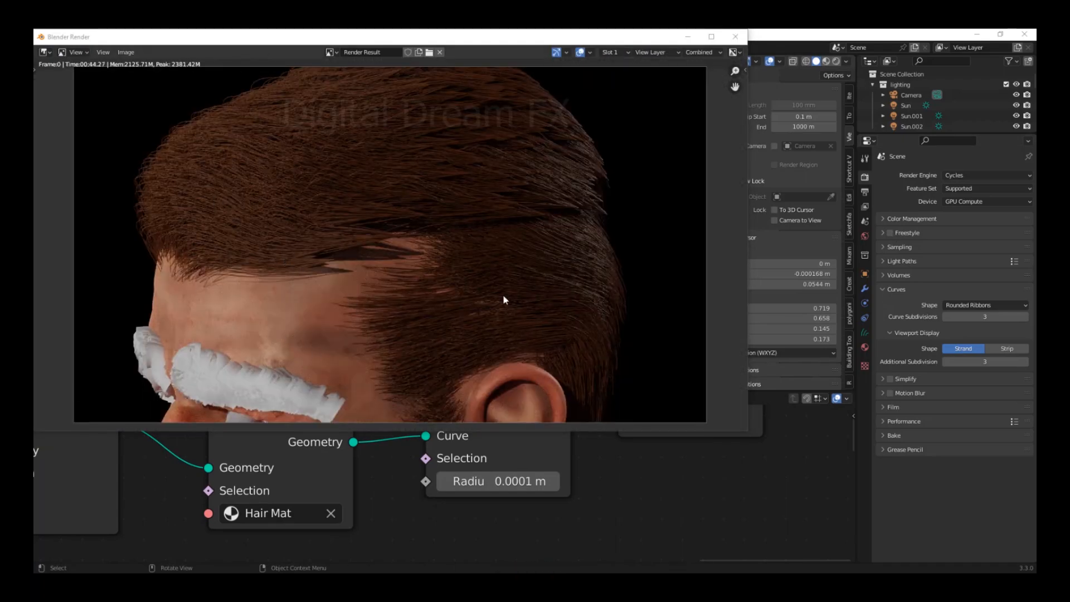
scroll(505, 300, down, 1)
click(736, 38)
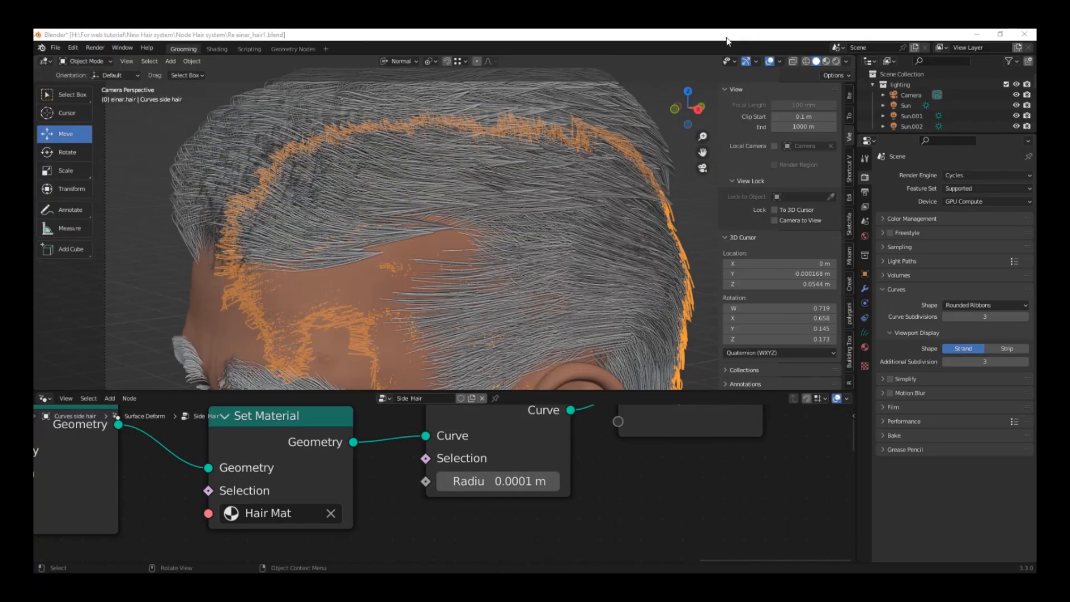
Select the top hair curves and assign the existing "Hair Mat" material to them
scroll(590, 459, down, 4)
scroll(585, 512, up, 4)
middle_drag(618, 511, 605, 520)
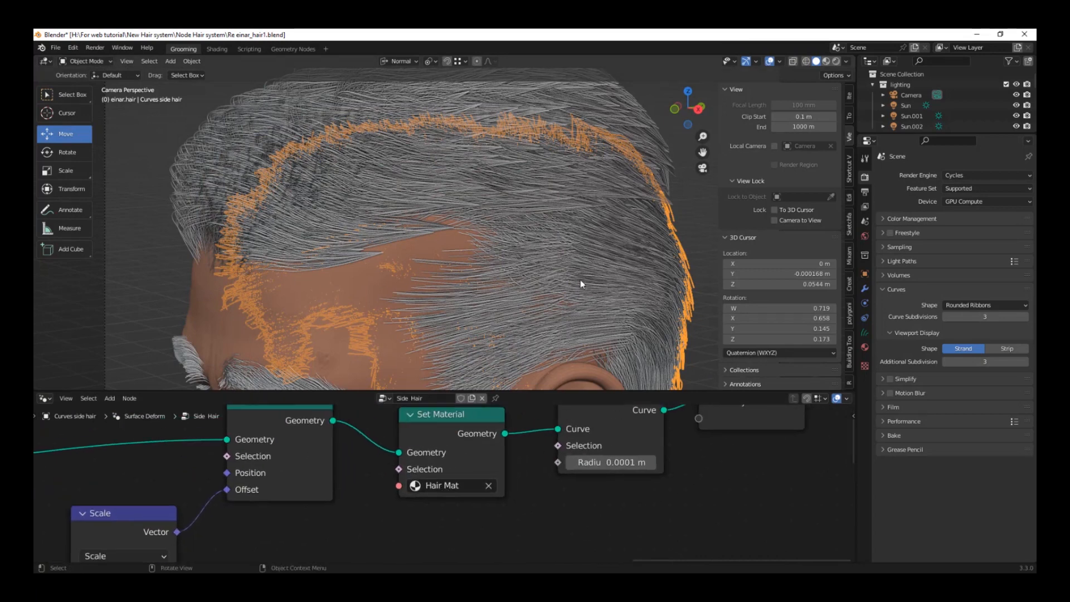
click(865, 346)
click(460, 100)
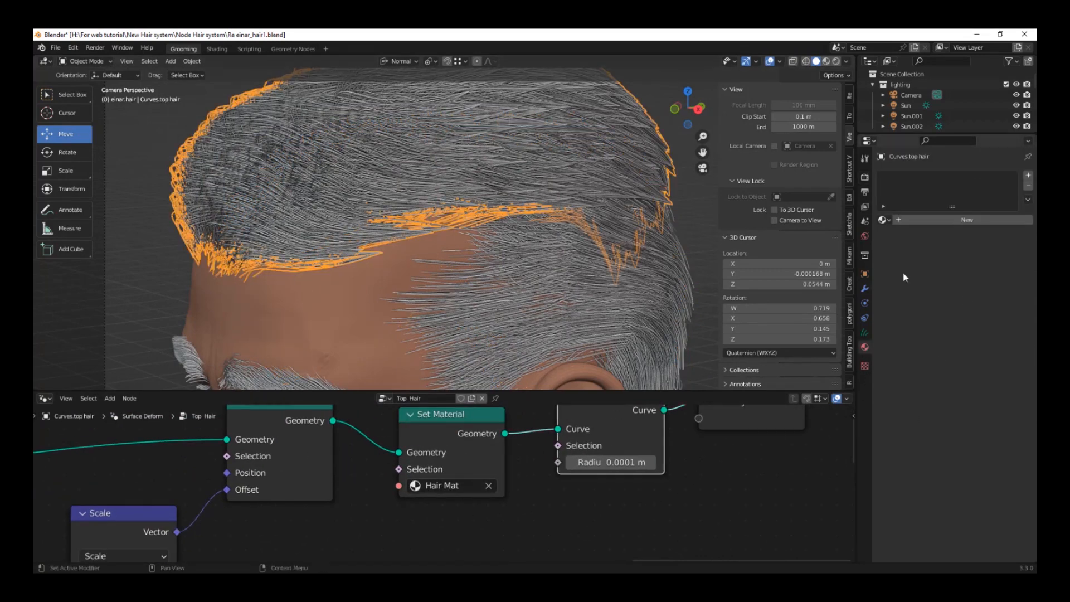
middle_drag(553, 490, 500, 519)
click(885, 220)
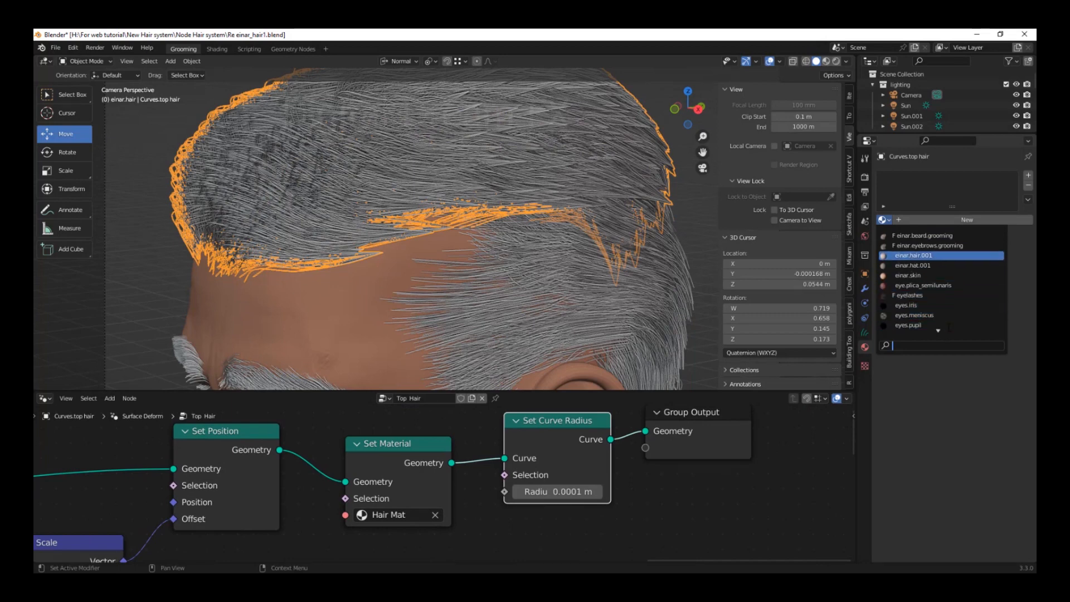
scroll(949, 328, down, 4)
click(919, 315)
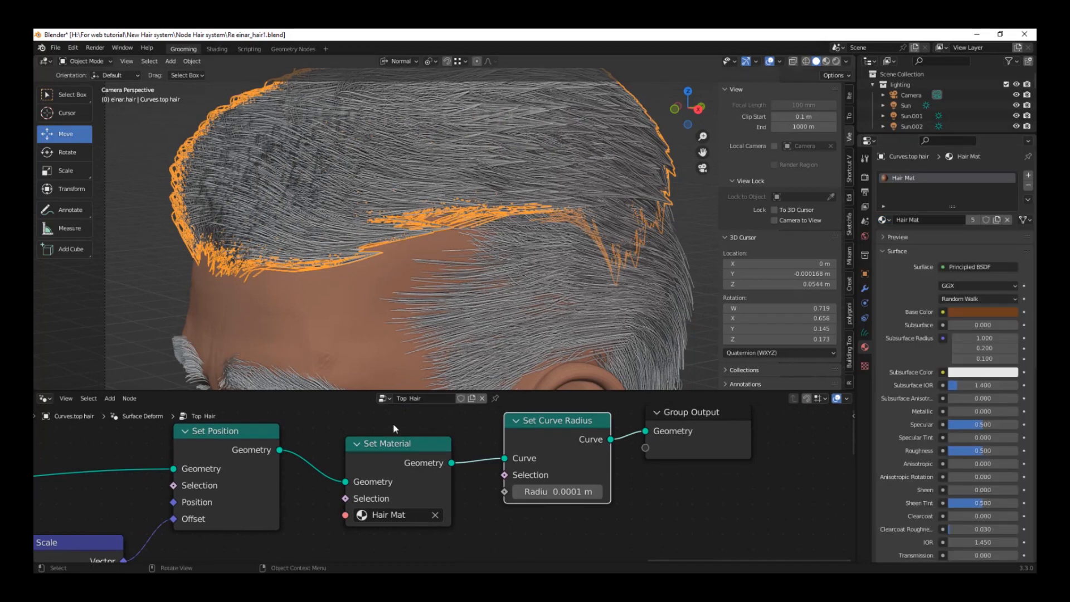
Change the "Hair Mat" surface shader to Principled Hair BSDF with Melanin Concentration coloring
click(942, 267)
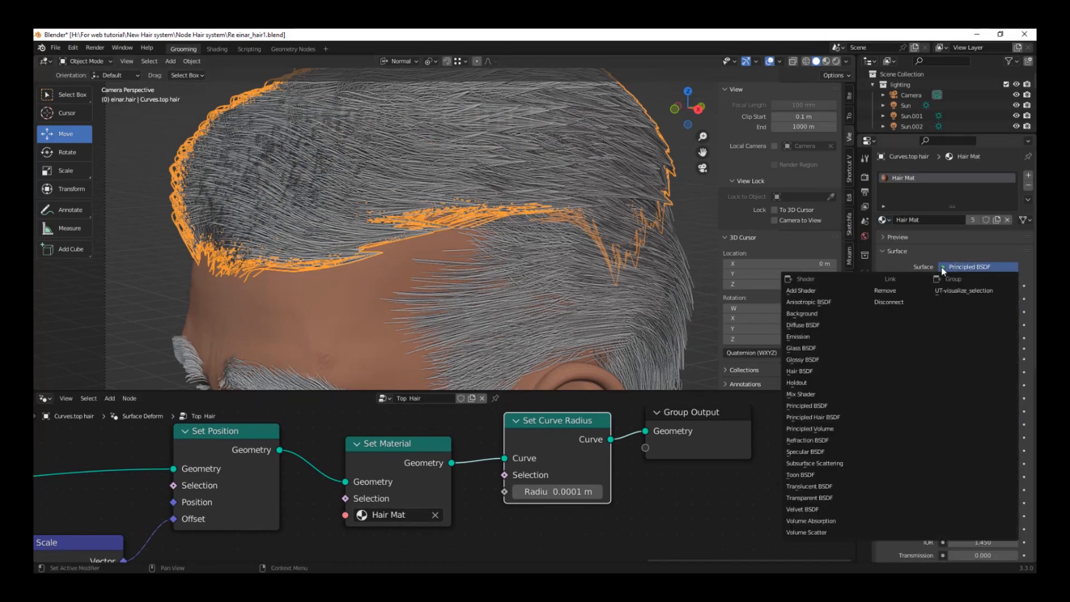
click(818, 418)
click(977, 286)
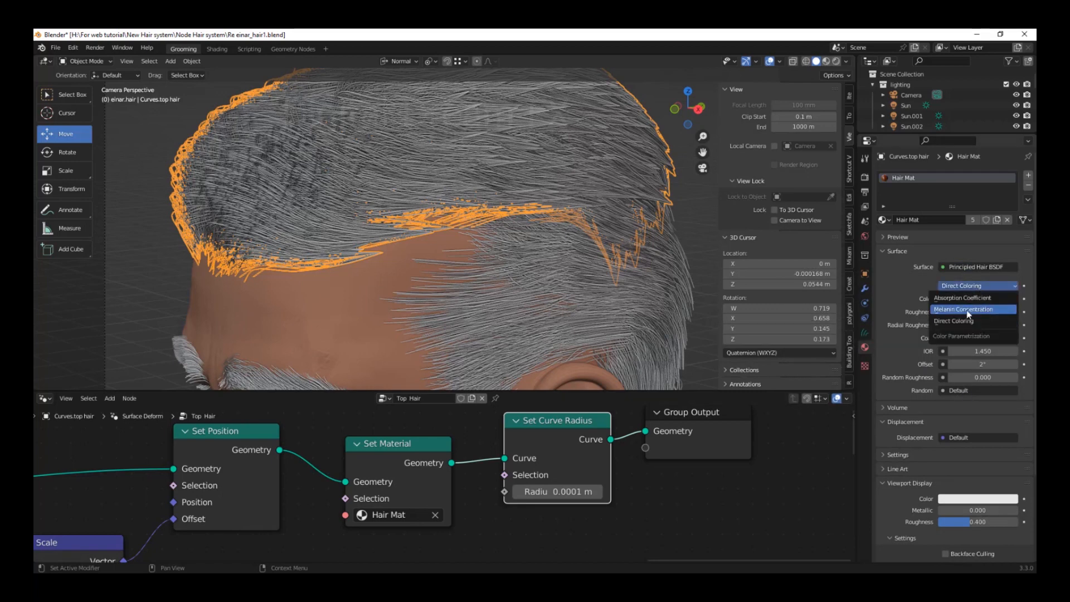
click(967, 311)
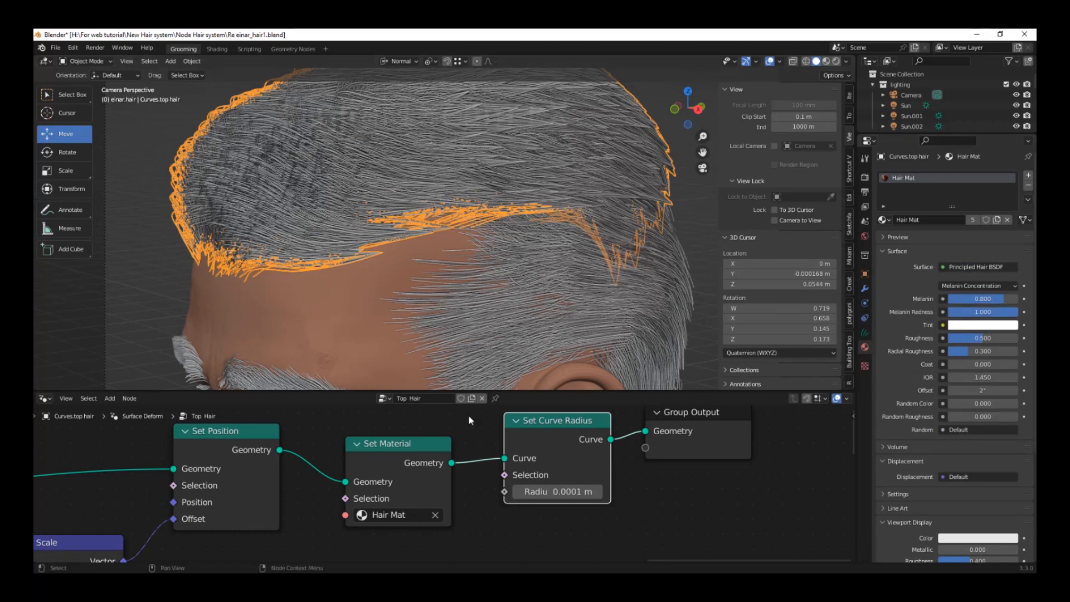
Assign the existing "Hair Mat" material to the eyebrow curves and to the eyelash curves
middle_drag(214, 345, 546, 304)
scroll(420, 265, up, 3)
click(420, 265)
click(881, 219)
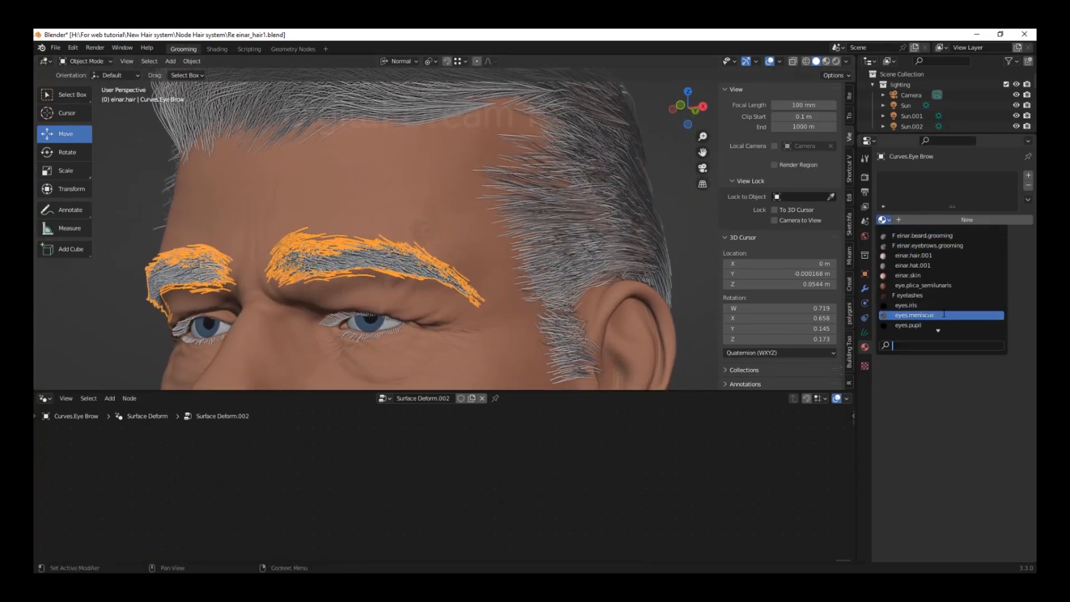
scroll(941, 318, down, 3)
click(903, 325)
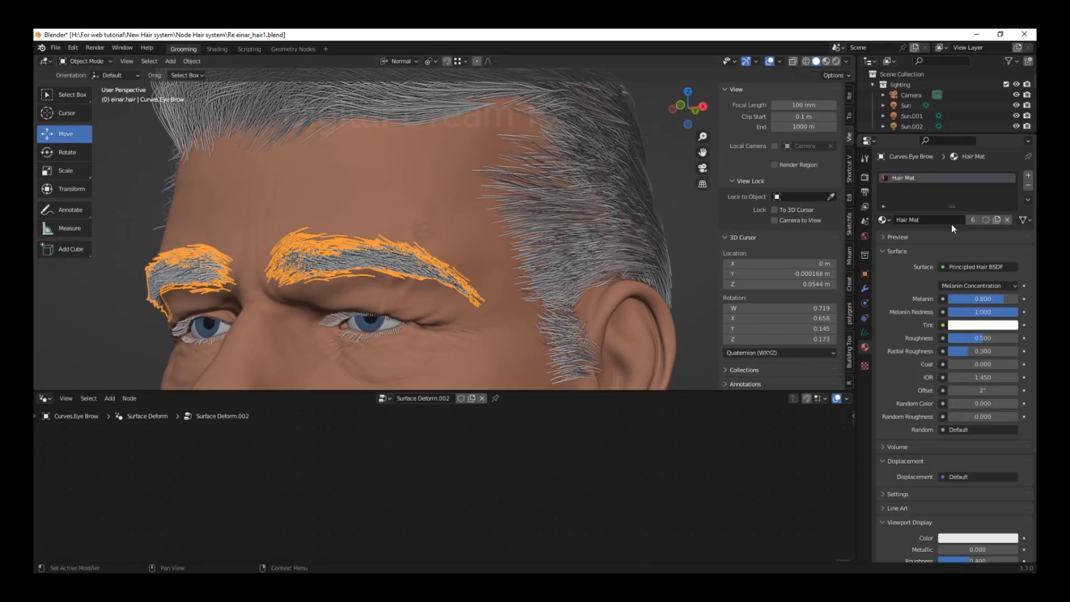
click(382, 339)
click(881, 219)
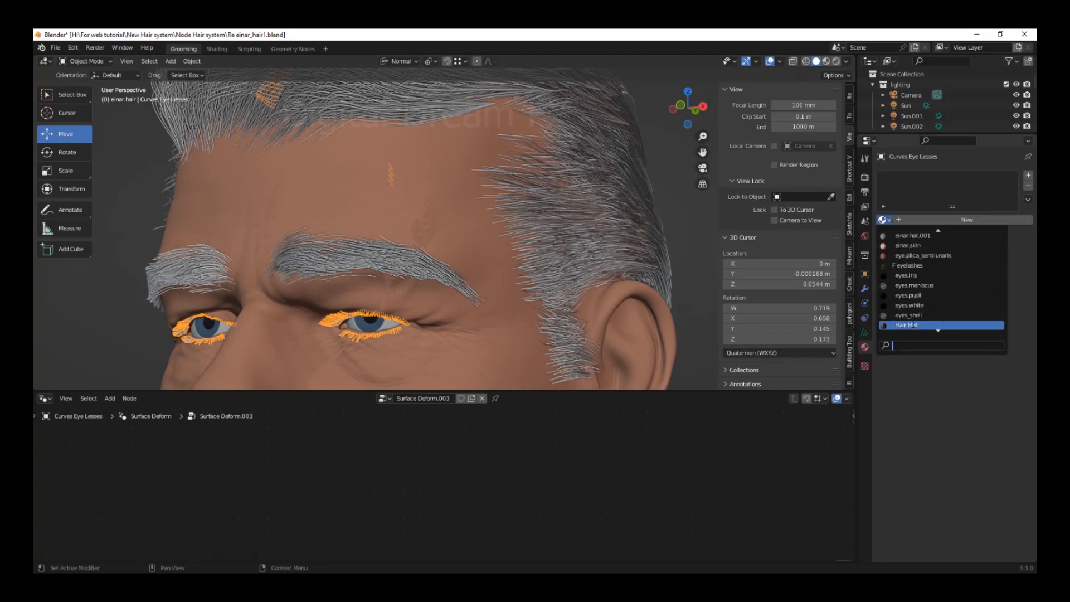
click(913, 325)
Render a test image to check the hair shader on the head, and close the render
middle_drag(491, 310, 535, 289)
click(95, 47)
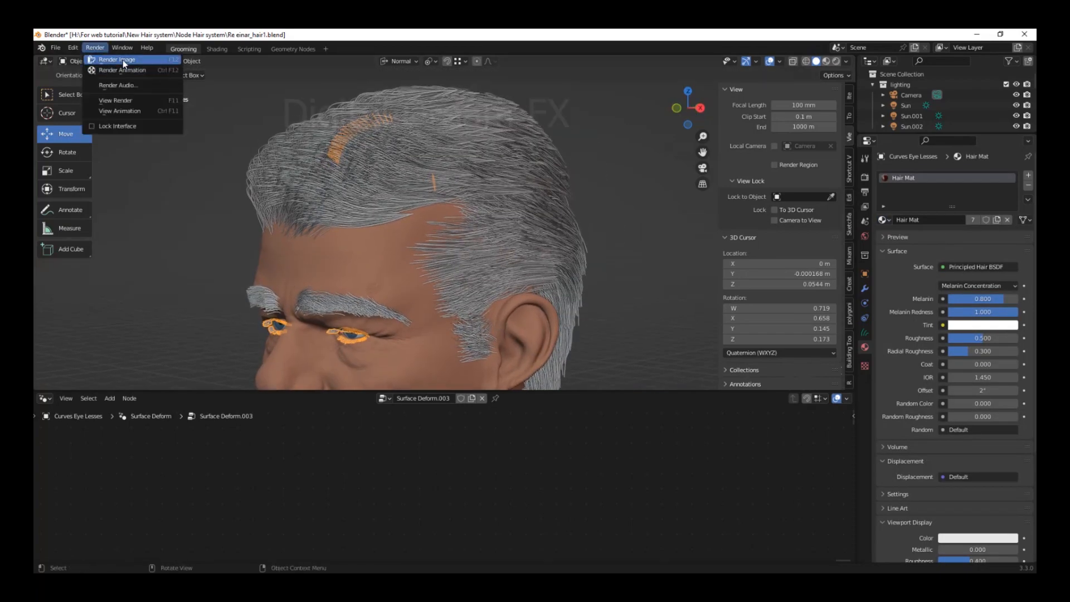
click(123, 59)
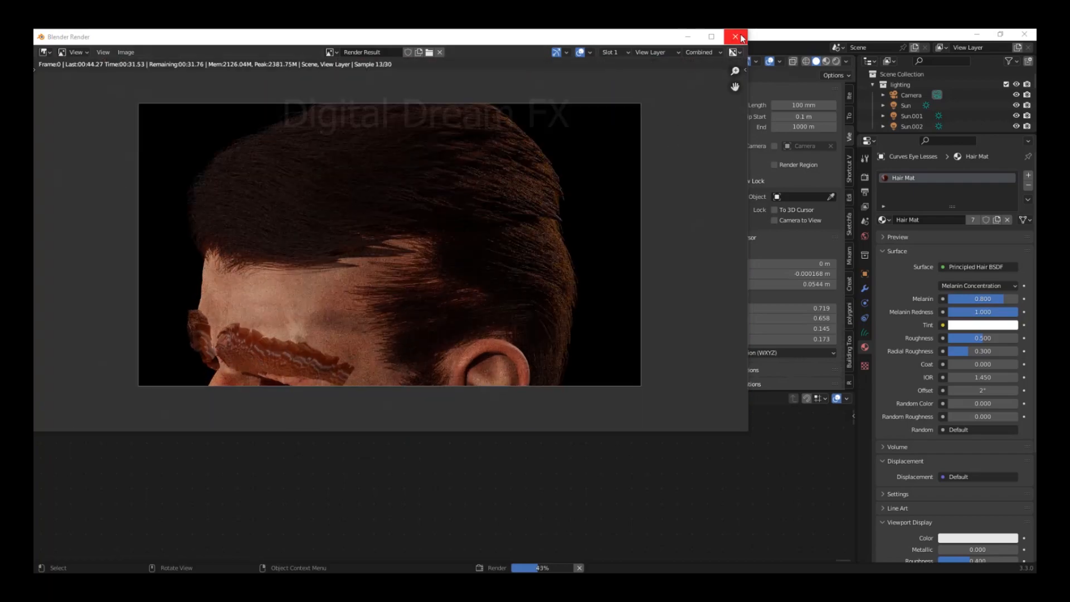
key(Escape)
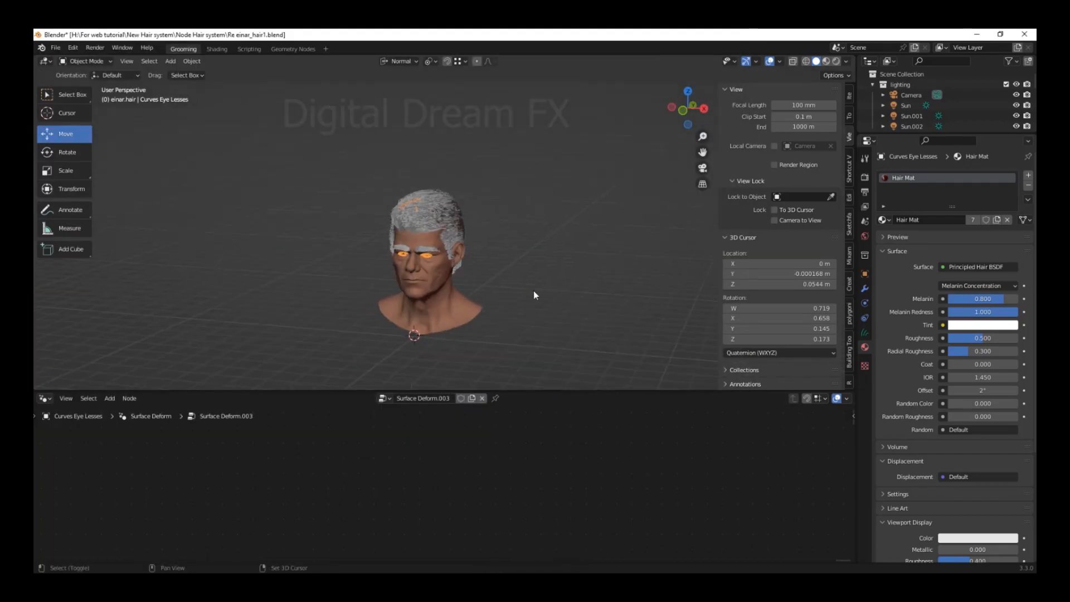
Enlarge the outliner and select the Sun light to examine its placement around the head
drag(915, 133, 915, 203)
click(917, 107)
scroll(498, 288, down, 7)
middle_drag(495, 288, 497, 266)
scroll(510, 262, up, 5)
scroll(496, 265, up, 2)
scroll(602, 226, up, 1)
middle_drag(230, 217, 259, 268)
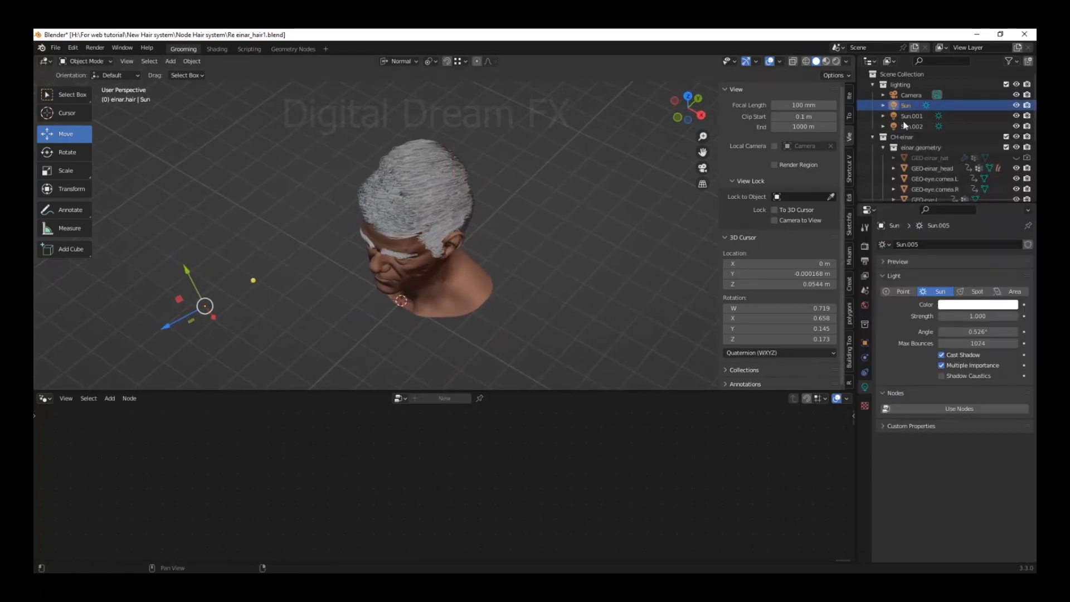
Rotate the Sun.001 light by -22.8° about its X axis and set its strength to 3
click(914, 116)
middle_drag(570, 300, 551, 277)
drag(305, 292, 332, 278)
middle_drag(332, 279, 389, 187)
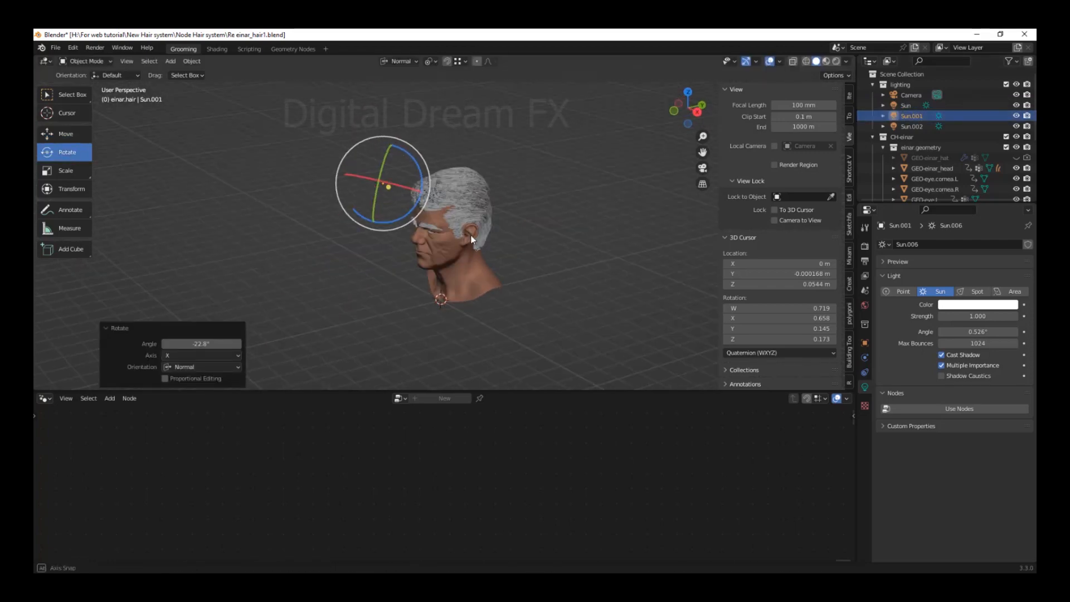
scroll(479, 211, up, 4)
shift+middle_drag(524, 202, 558, 283)
scroll(461, 276, up, 3)
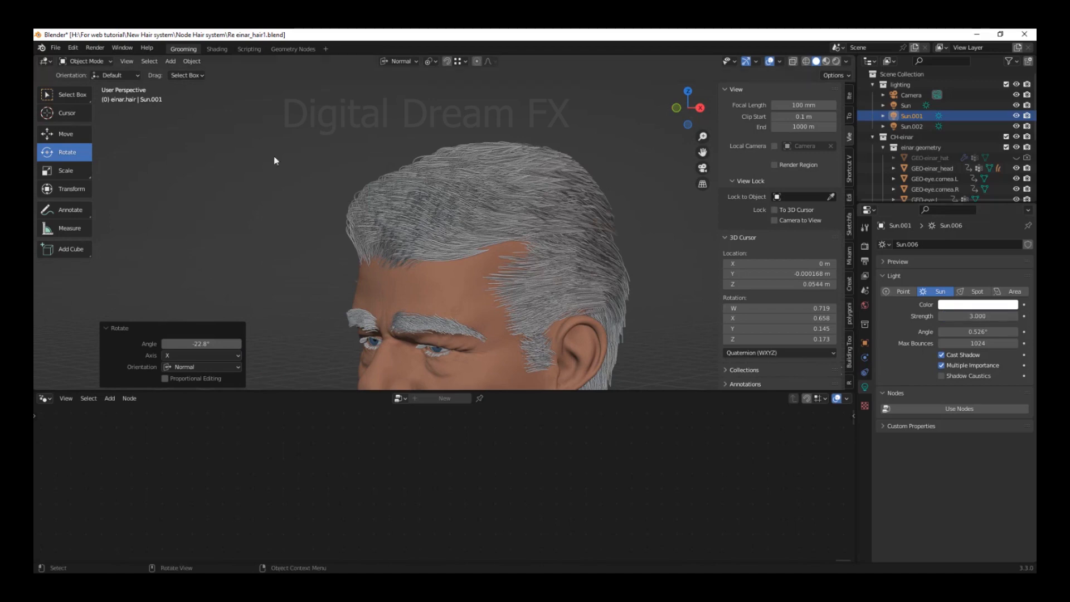
Render the image again to check the hair under the stronger light, and close the render
click(95, 47)
click(131, 59)
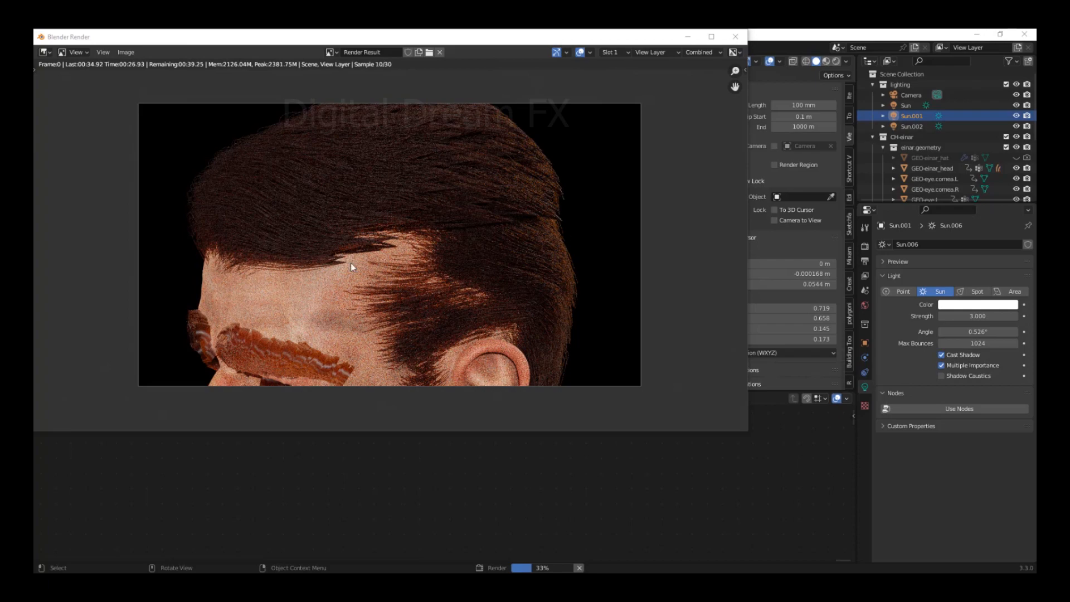
click(734, 37)
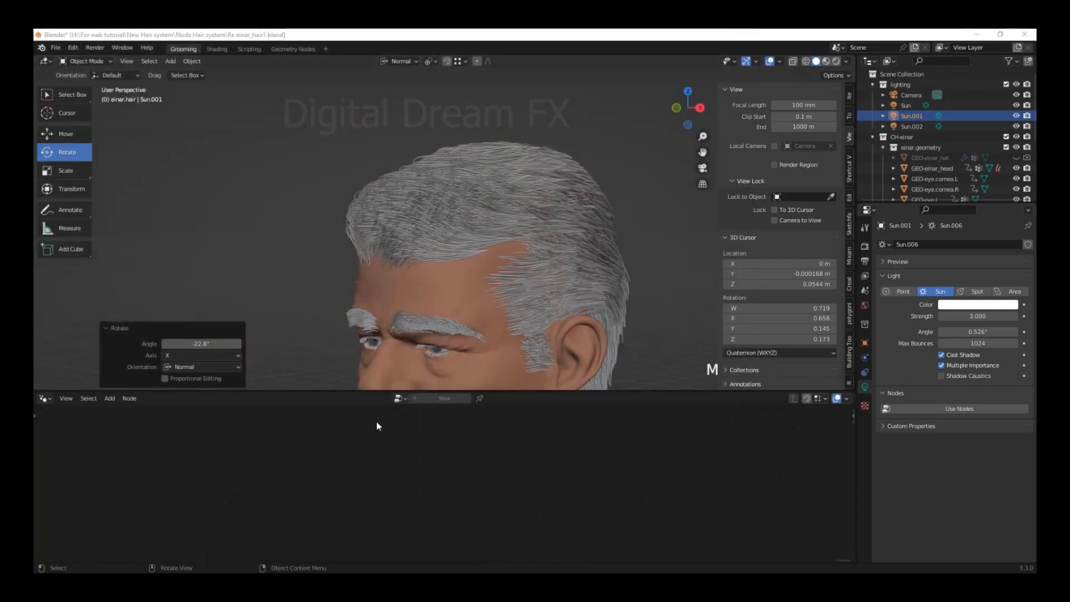
Lock the camera to the view and frame it closely on the eyes and eyebrows
scroll(494, 303, up, 5)
key(KP_0)
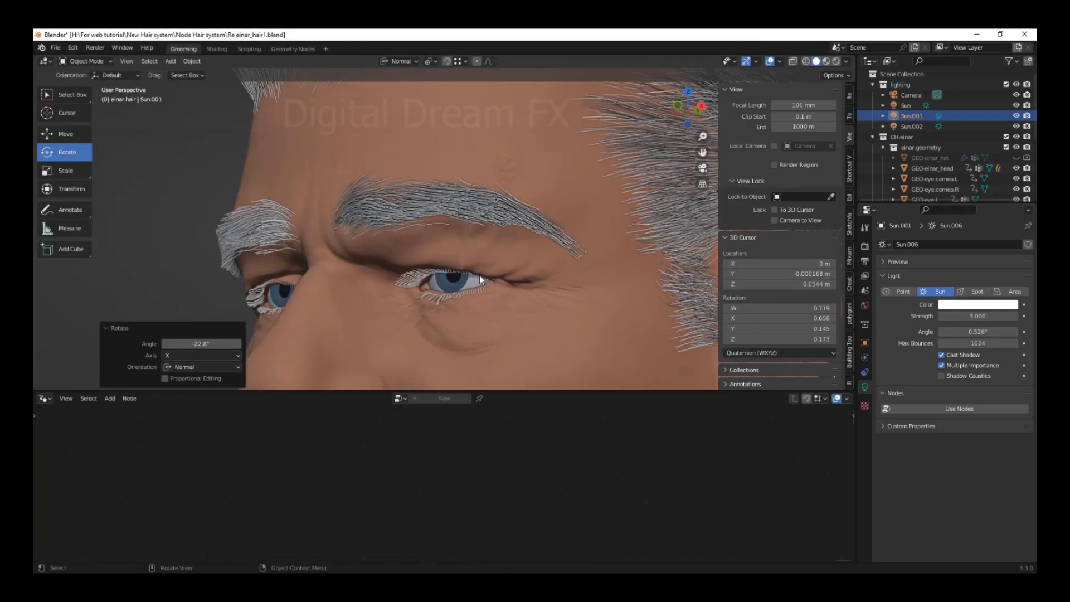
click(791, 220)
middle_drag(473, 273, 544, 206)
scroll(492, 269, up, 3)
scroll(490, 277, down, 1)
mouse_move(491, 278)
middle_down()
mouse_move(455, 306)
mouse_move(486, 284)
middle_up()
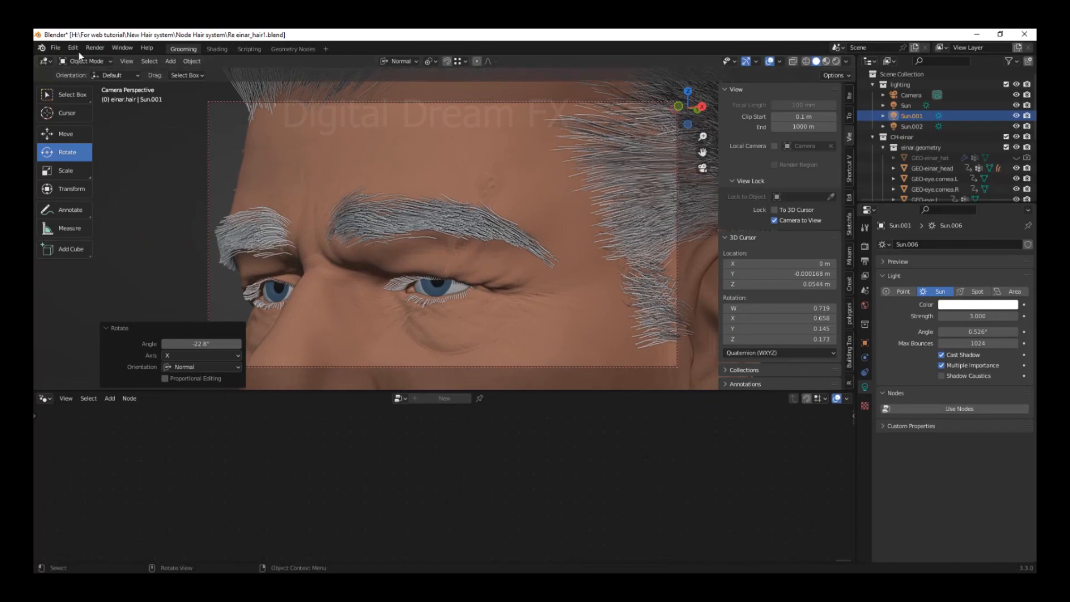
Render the eye close-up to check the eyebrow and eyelash thickness, and close the render
key(F12)
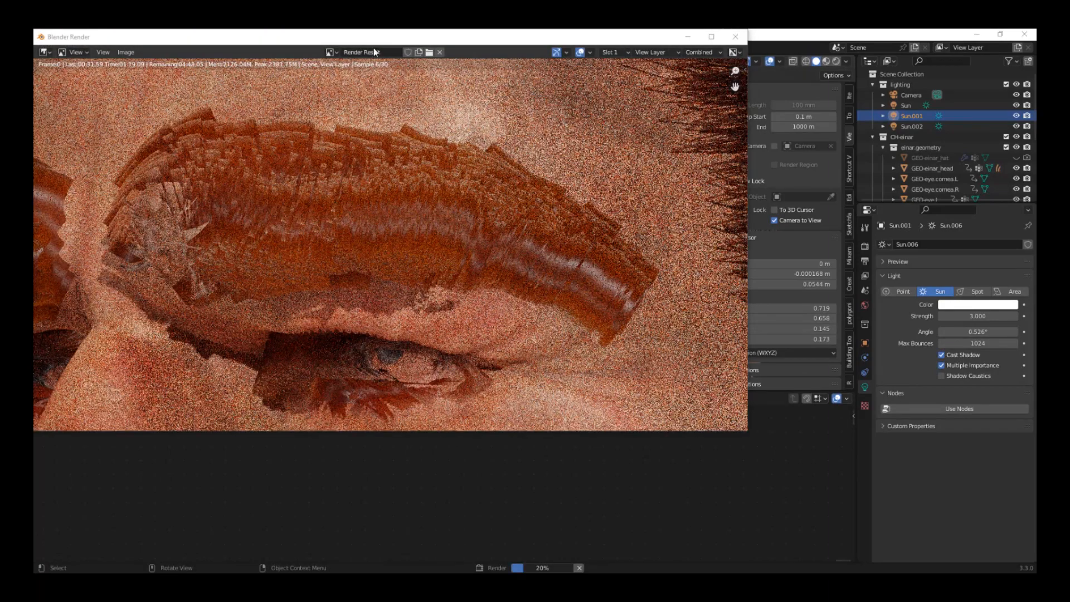
drag(466, 37, 514, 62)
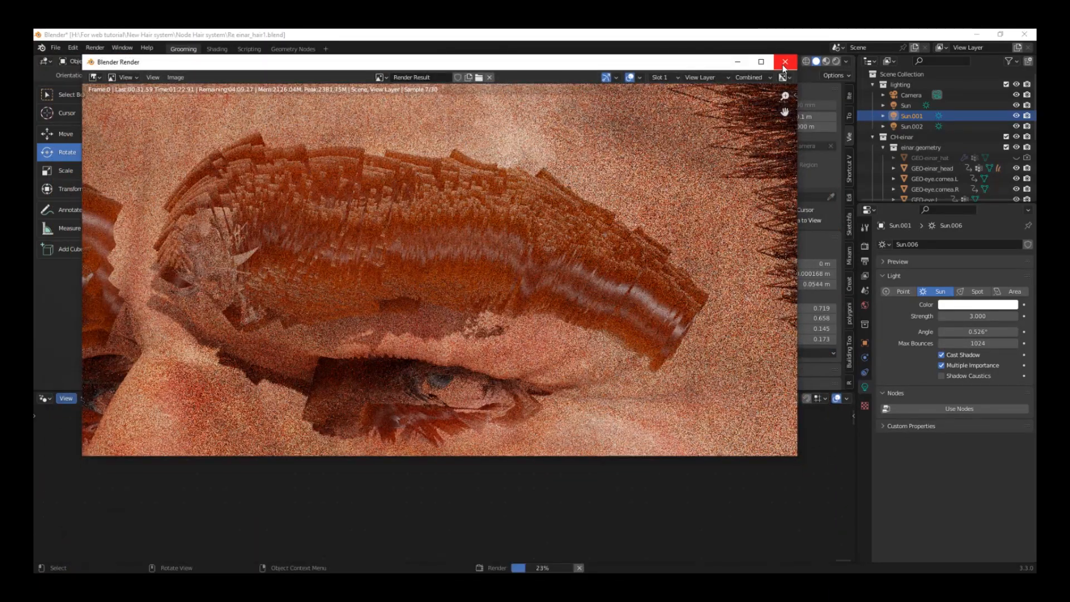
key(Escape)
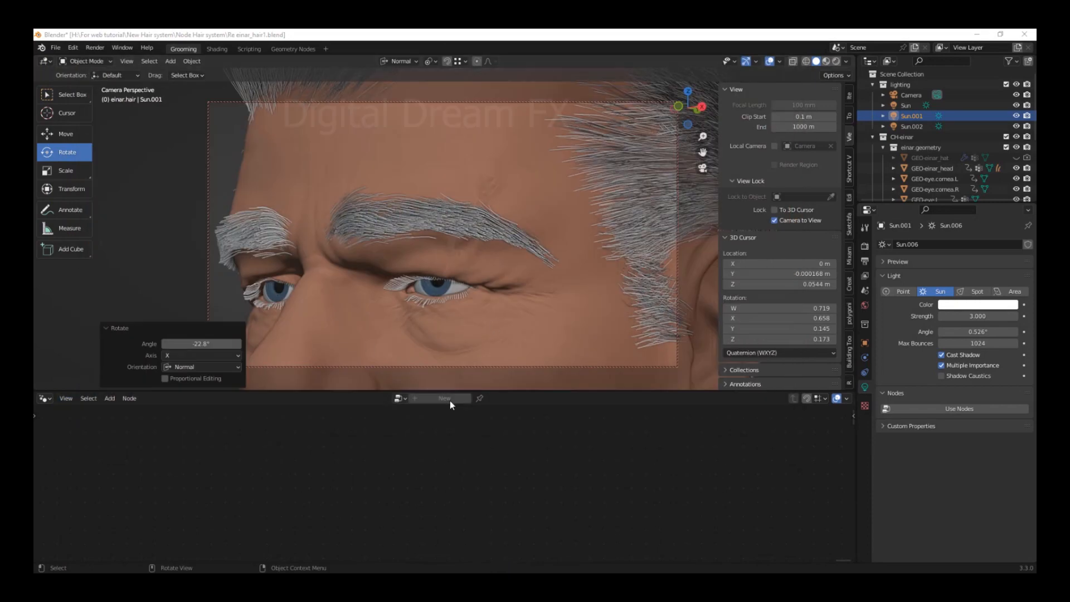
Select the eyelash curves and move their Group Output node away to make room in the node tree
click(439, 298)
key(Home)
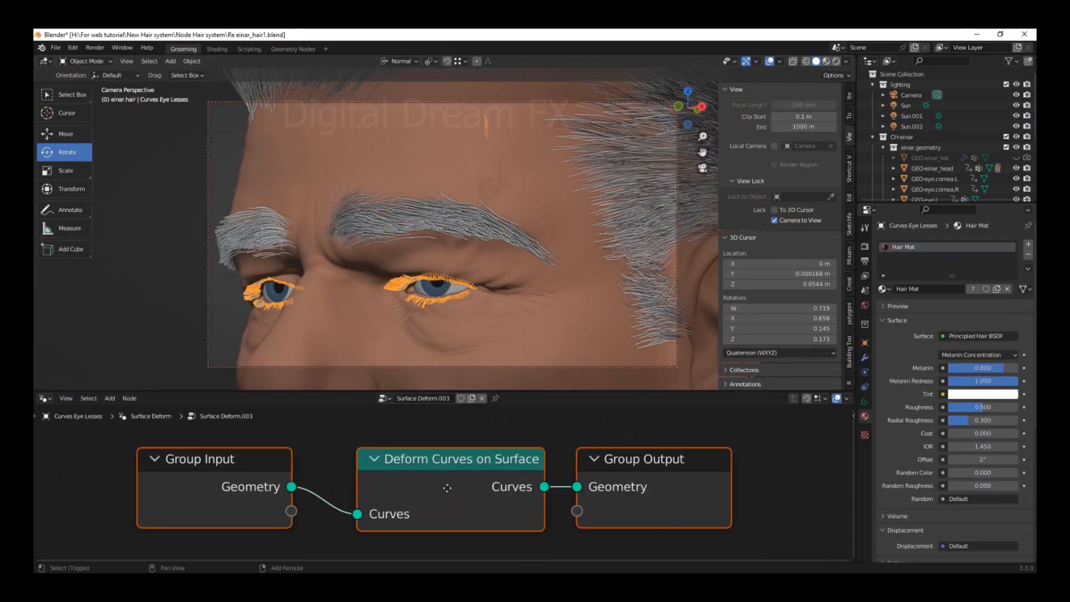
drag(447, 487, 398, 487)
drag(585, 463, 692, 462)
scroll(563, 453, down, 4)
Select the side hair and examine the Set Curve Radius node at the end of its node tree
click(641, 176)
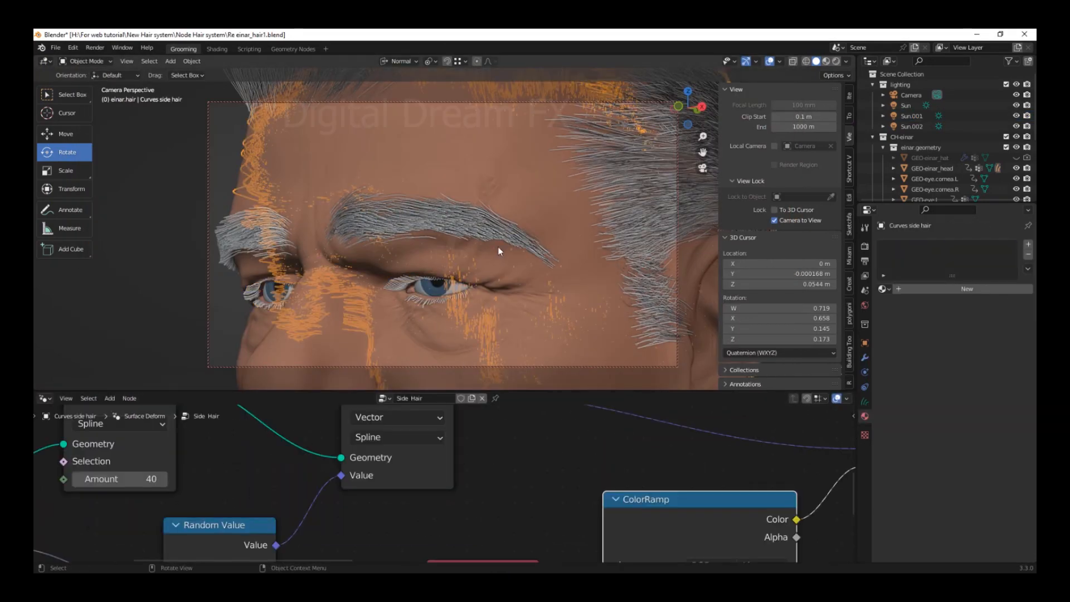
key(Home)
scroll(663, 477, up, 4)
middle_drag(556, 448, 579, 453)
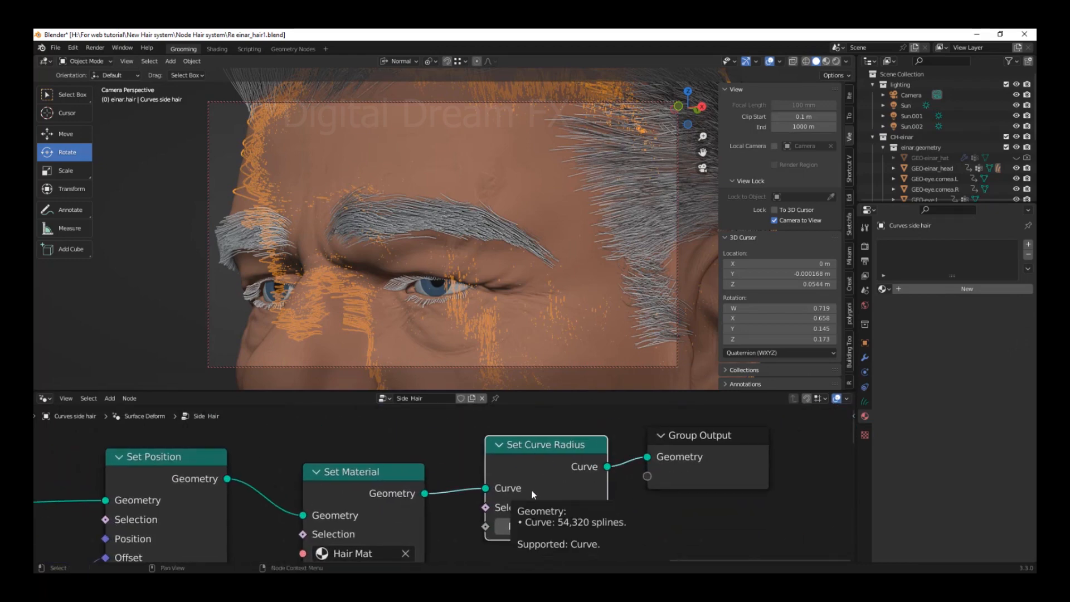
scroll(530, 492, down, 3)
shift+middle_drag(530, 492, 629, 490)
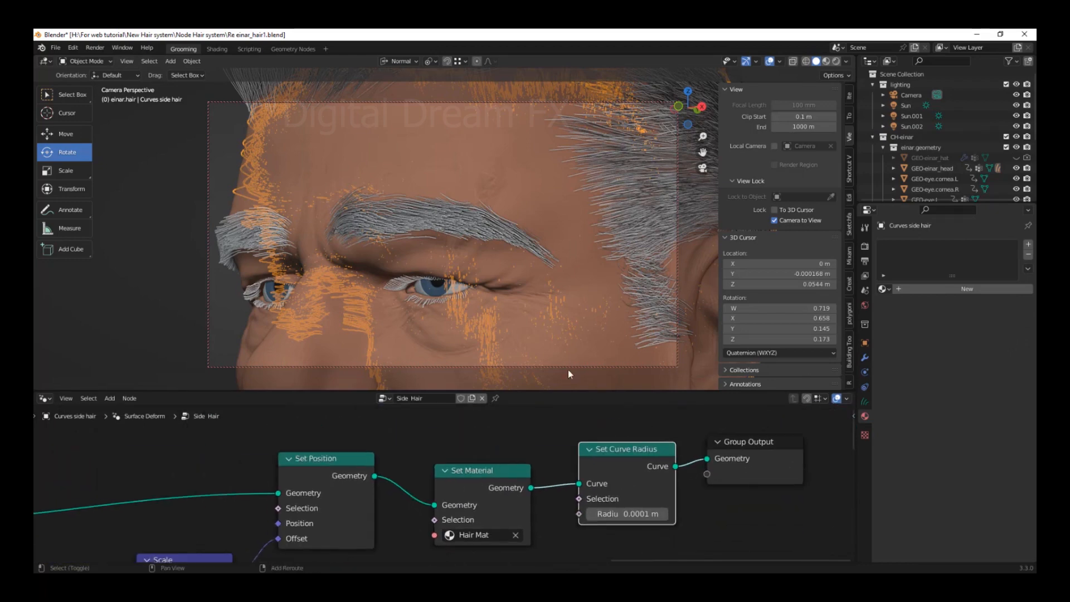
Select the eyebrow curves, space out their nodes, and insert a Set Curve Radius node between Deform Curves on Surface and Group Output
click(476, 234)
key(Home)
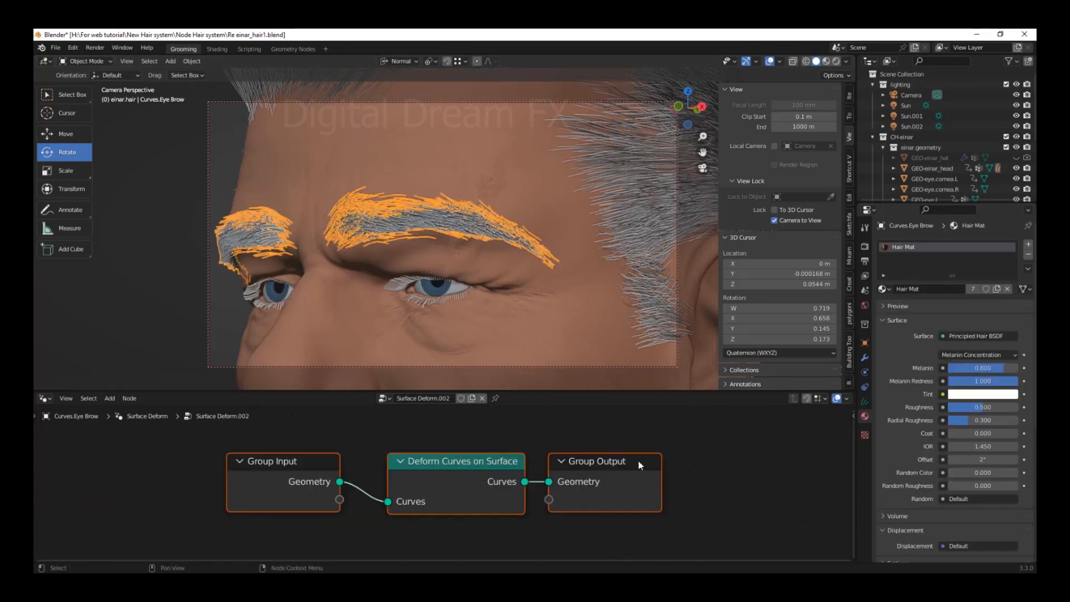
drag(637, 463, 701, 453)
click(563, 504)
key(Home)
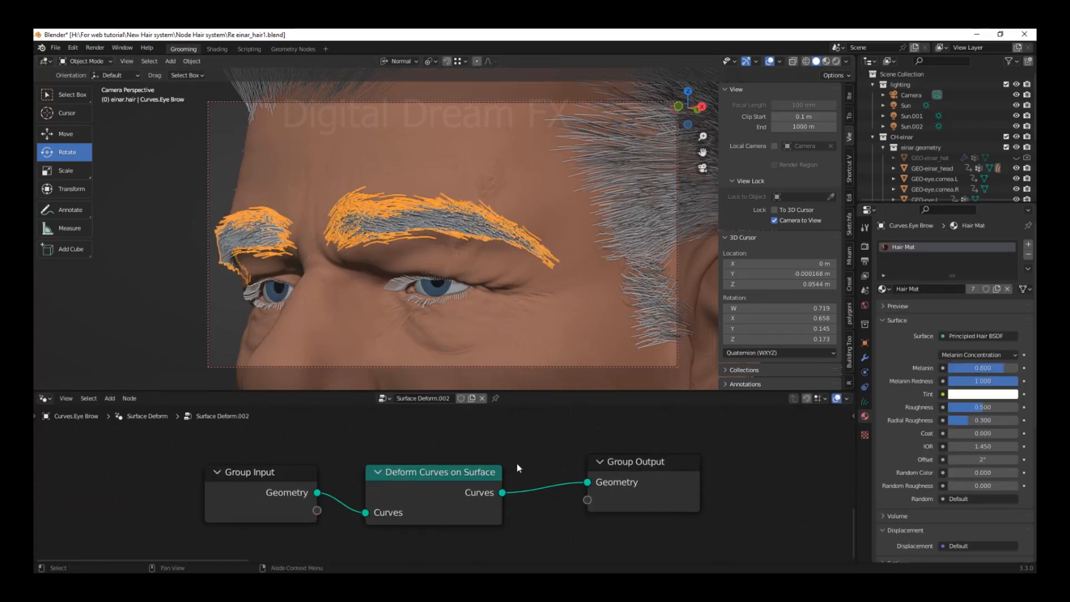
key(shift+a)
click(486, 350)
text(SET)
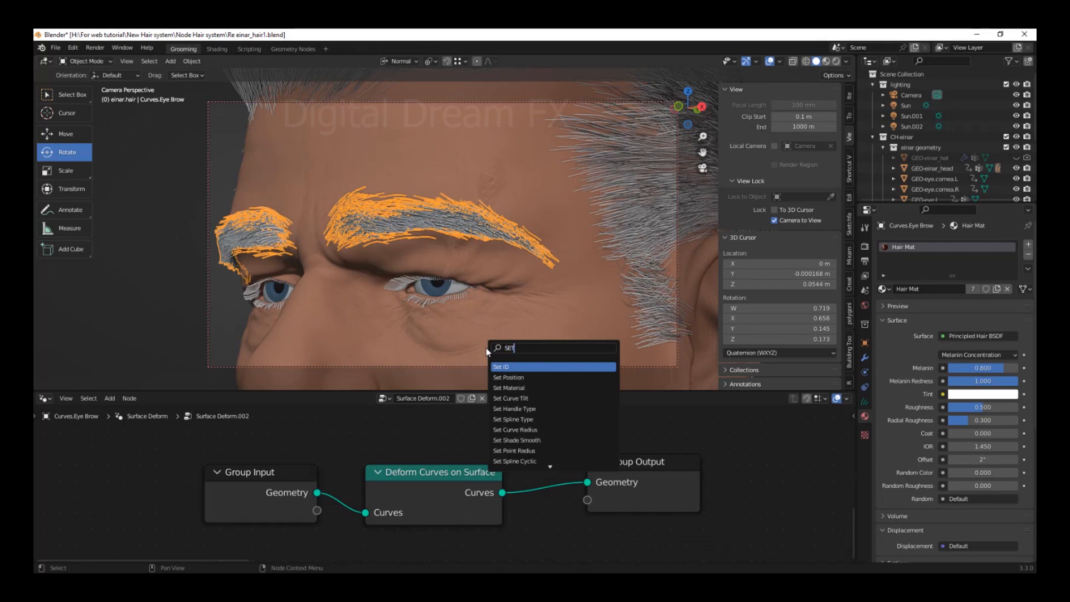
text( CURVE)
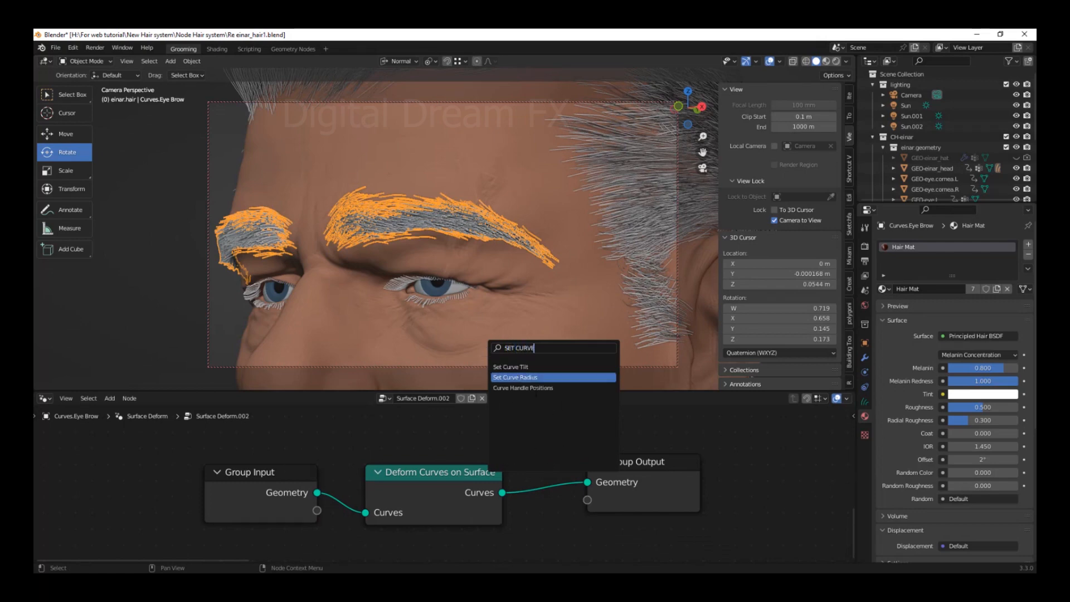
click(530, 374)
click(543, 469)
Set the eyebrow curve radius to 0.0001 m
scroll(716, 490, up, 3)
middle_drag(716, 489, 520, 473)
click(496, 521)
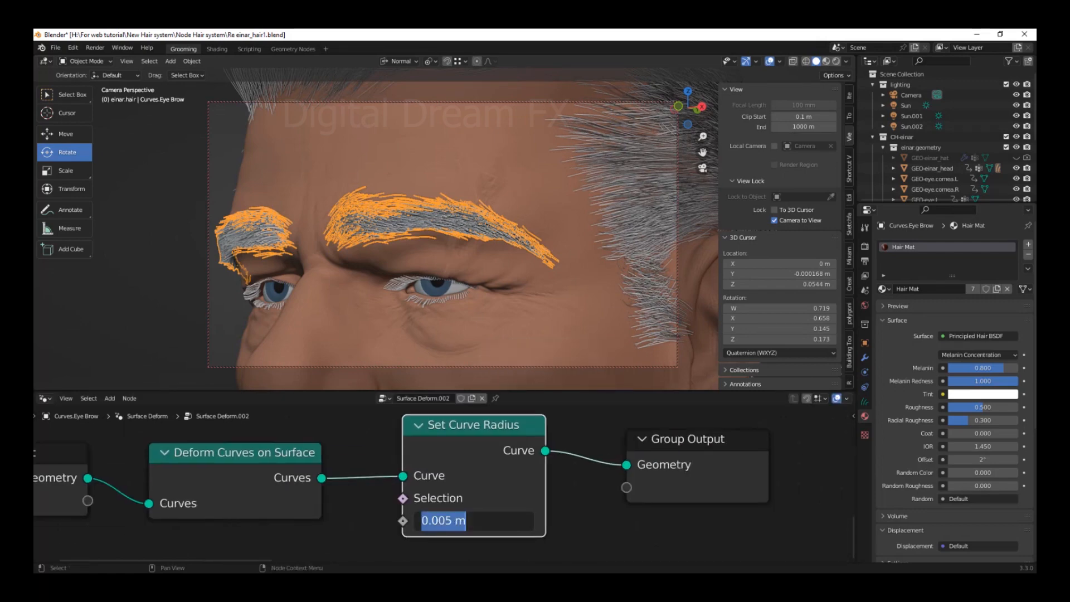
text(.0001)
key(Return)
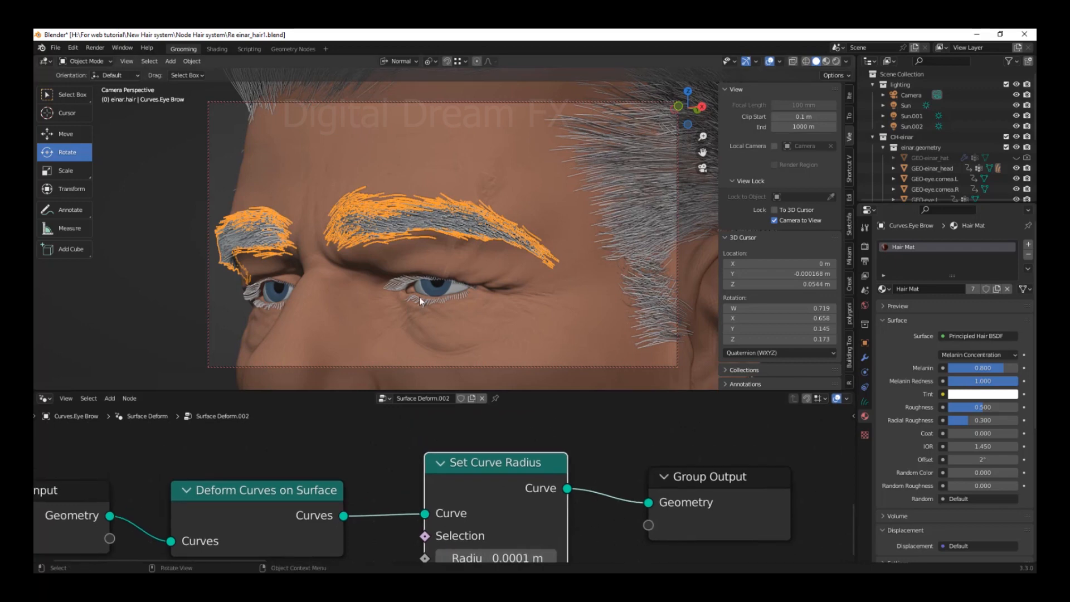
Insert a Set Curve Radius node before the eyelash curves' Group Output and set its radius to 0.0001 m
click(419, 296)
key(shift+a)
text(SET CURVE)
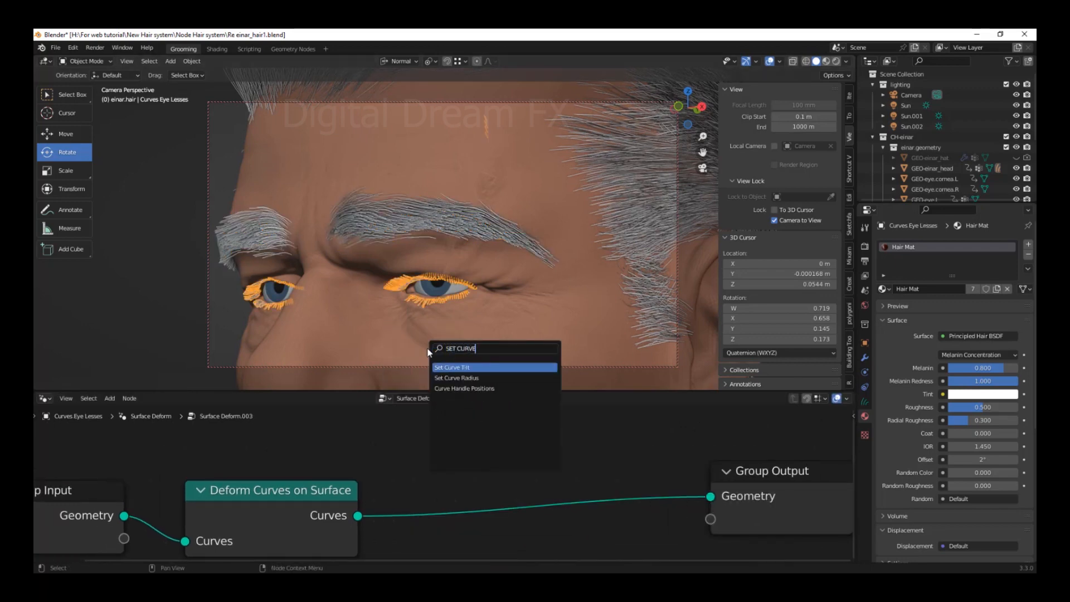
click(456, 378)
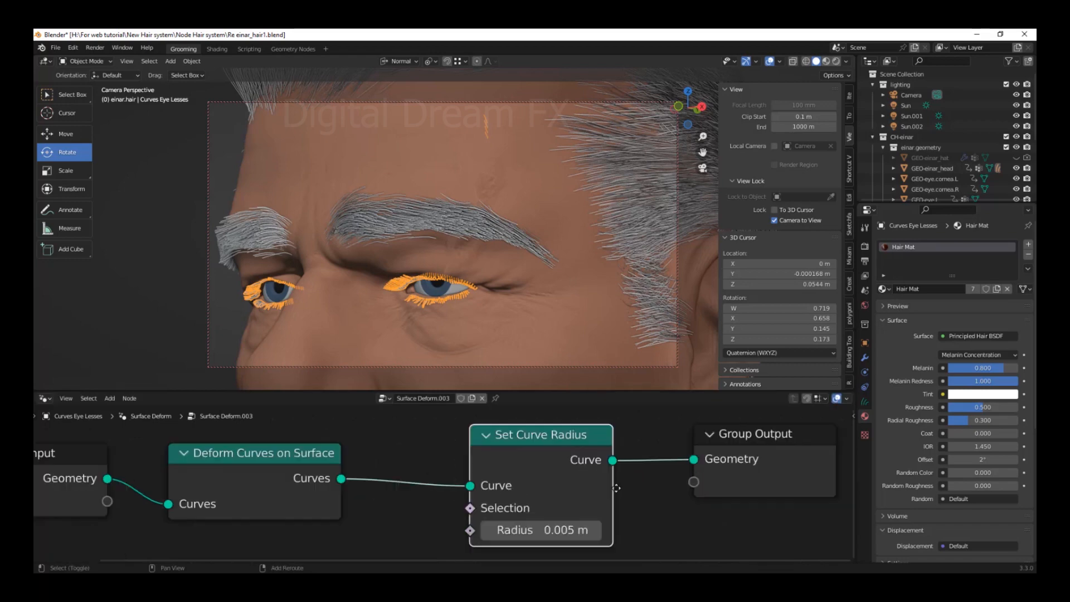
click(534, 509)
text(.0001)
key(Return)
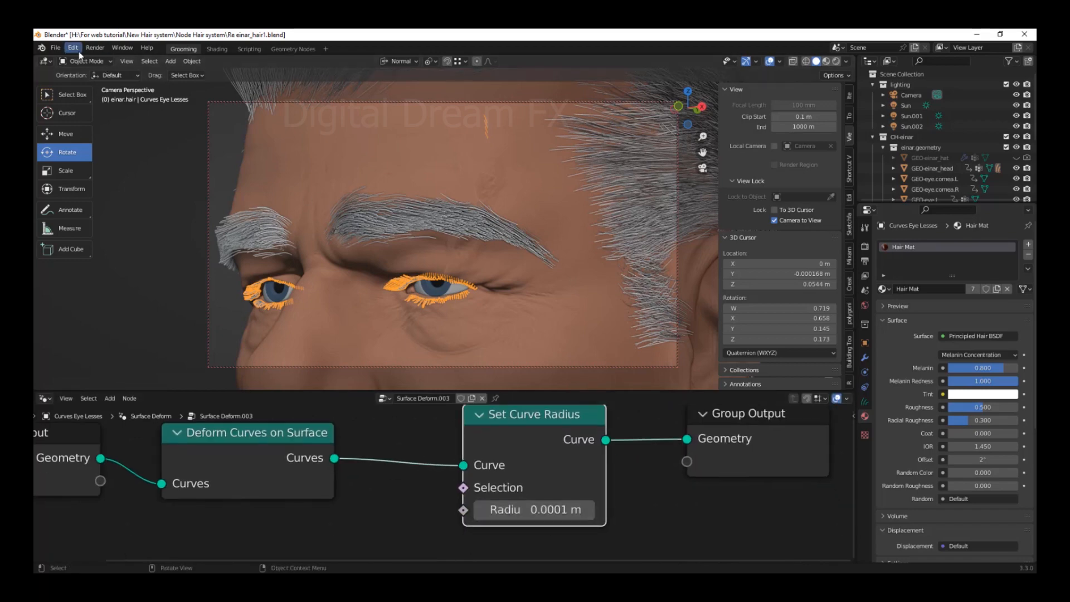
Render the eye close-up, inspect the thinner eyebrows and eyelashes, and return to the main window
click(95, 47)
click(111, 58)
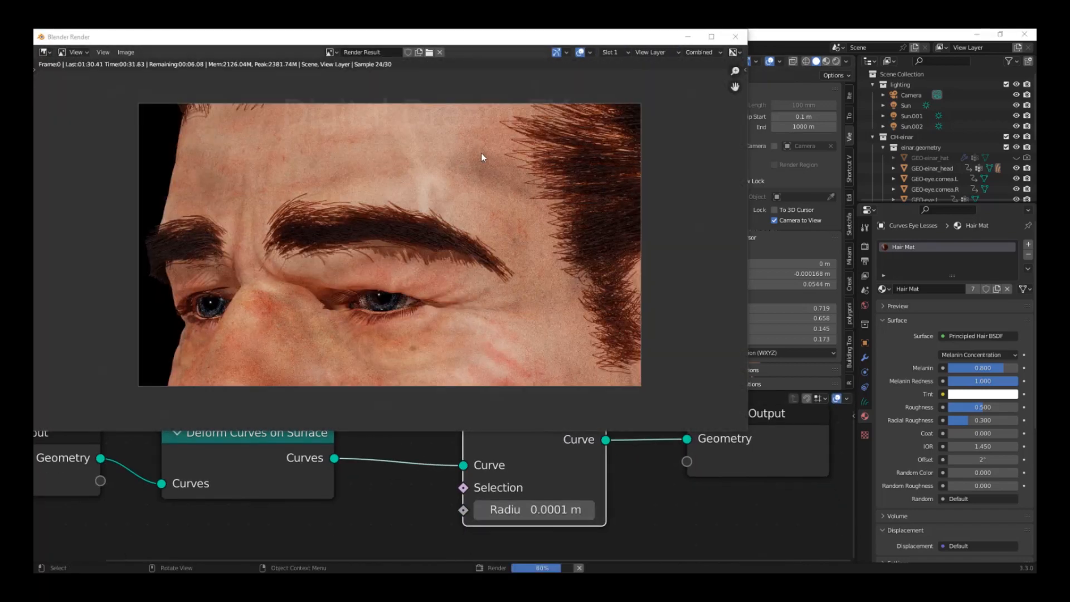
scroll(446, 249, up, 4)
scroll(451, 316, down, 4)
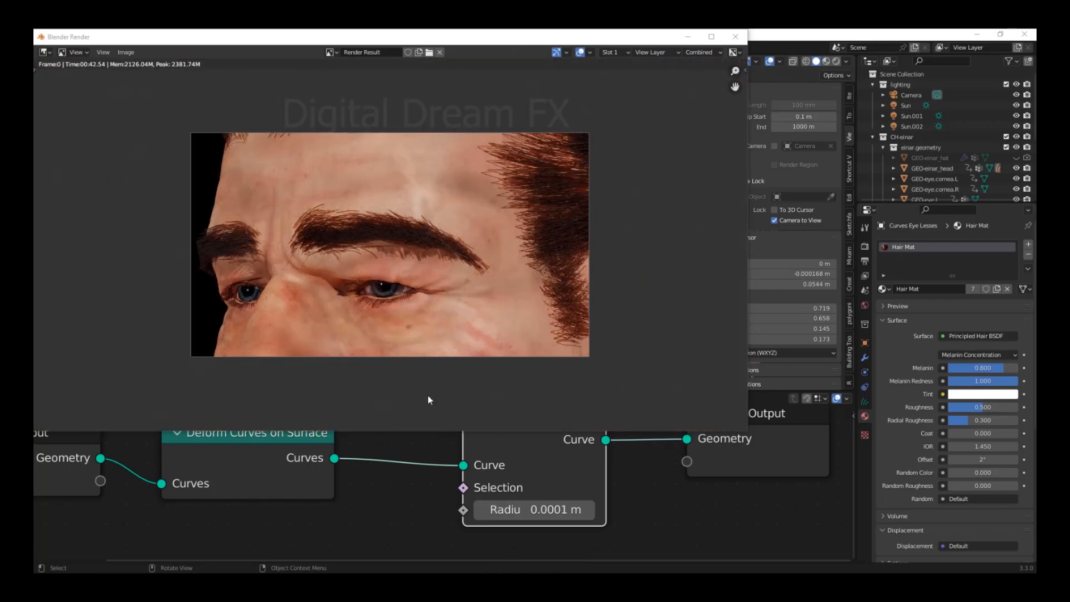
scroll(543, 491, down, 7)
click(544, 490)
Enlarge the 3D viewport and reframe the camera to show the hair, eyebrows and ear
scroll(556, 463, up, 3)
middle_drag(556, 463, 519, 487)
drag(415, 393, 415, 449)
scroll(533, 476, down, 4)
shift+middle_drag(535, 472, 521, 468)
scroll(534, 283, down, 8)
middle_drag(533, 283, 1023, 407)
scroll(504, 303, up, 2)
Set the hair material's Roughness to 0.241, Radial Roughness to 0.181, Random Color to 0.356 and Random Roughness to 0.259, and render the image
click(1000, 370)
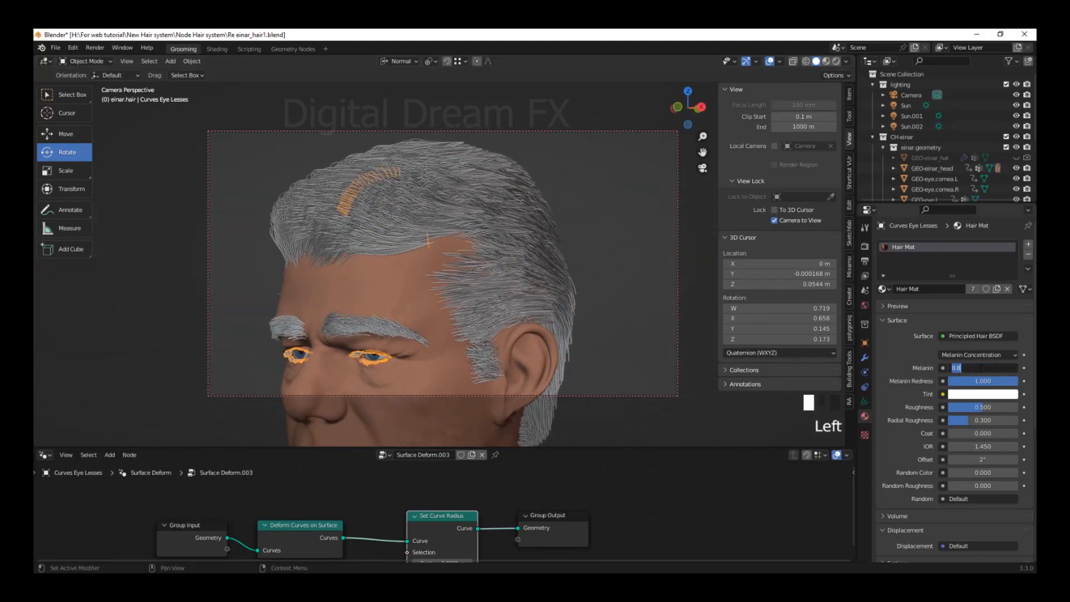
click(886, 370)
drag(980, 408, 967, 420)
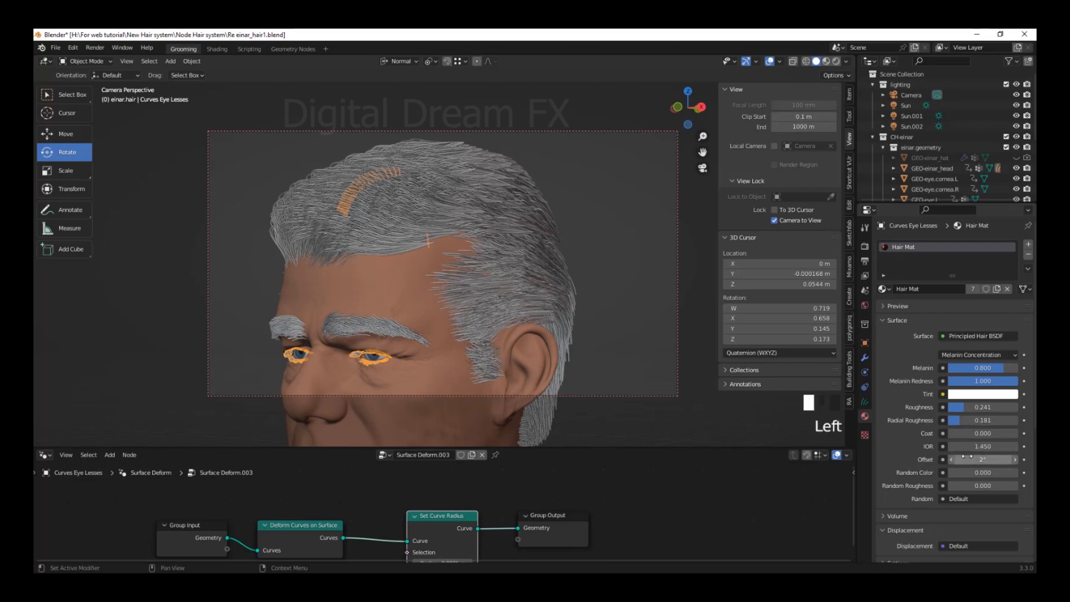
mouse_move(959, 473)
mouse_down()
mouse_move(973, 472)
mouse_move(966, 485)
mouse_up()
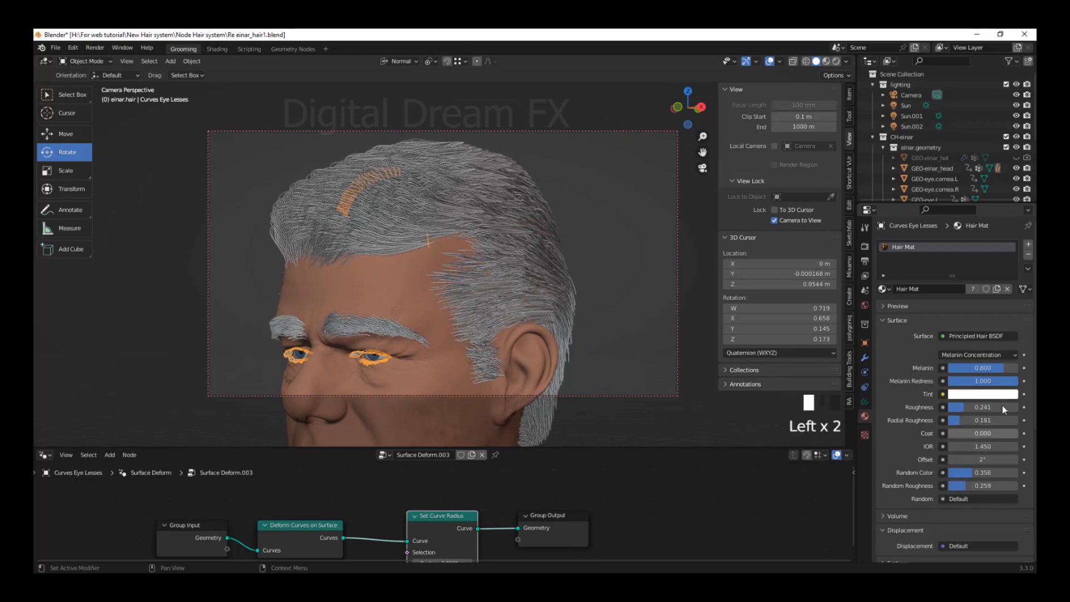
click(96, 48)
click(100, 61)
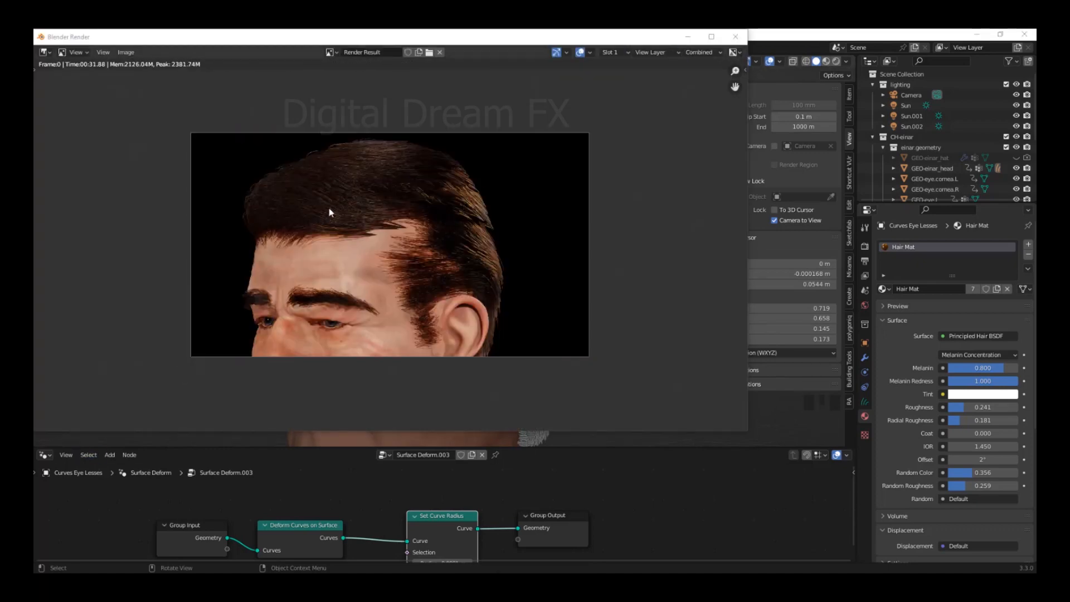
Try a Melanin value of 0.9 on the hair material
click(987, 369)
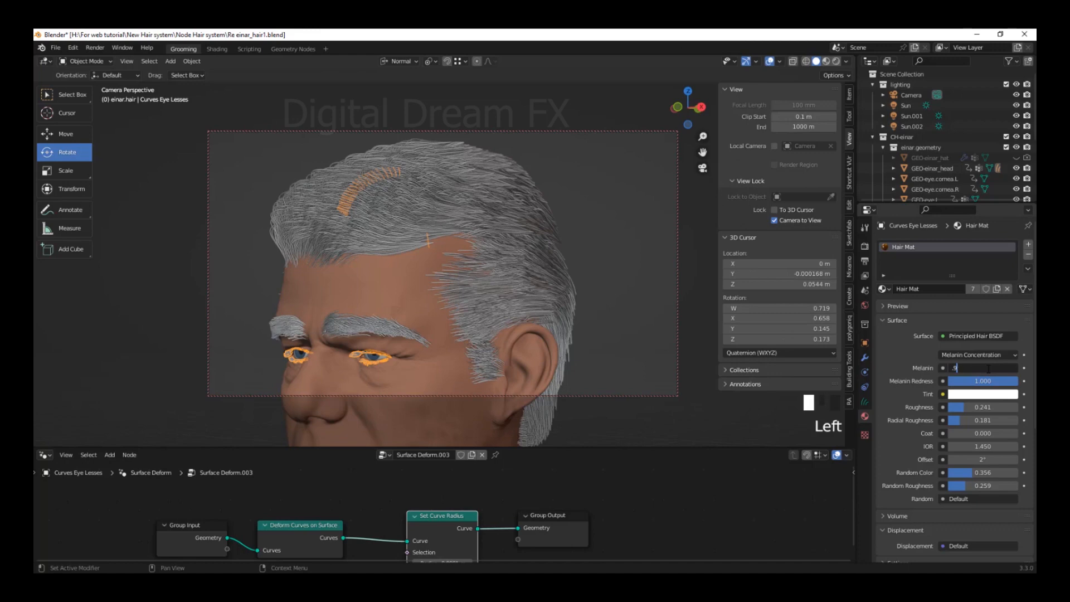
key(Return)
click(96, 48)
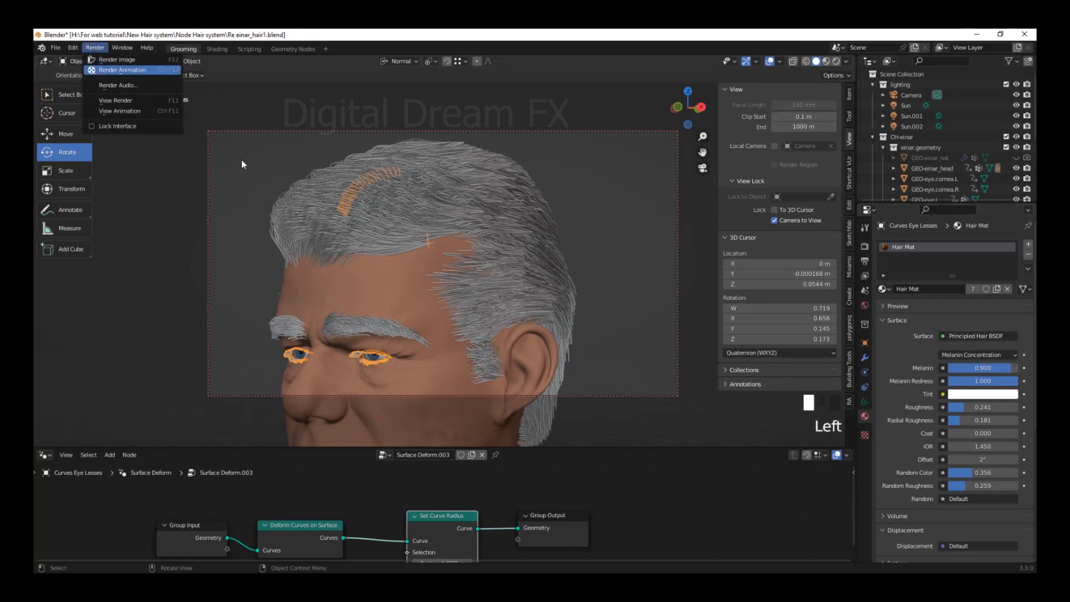
Set the hair material's Melanin to 0.6 and Melanin Redness to 0.8, and render the head again
click(983, 368)
text(.6)
key(Return)
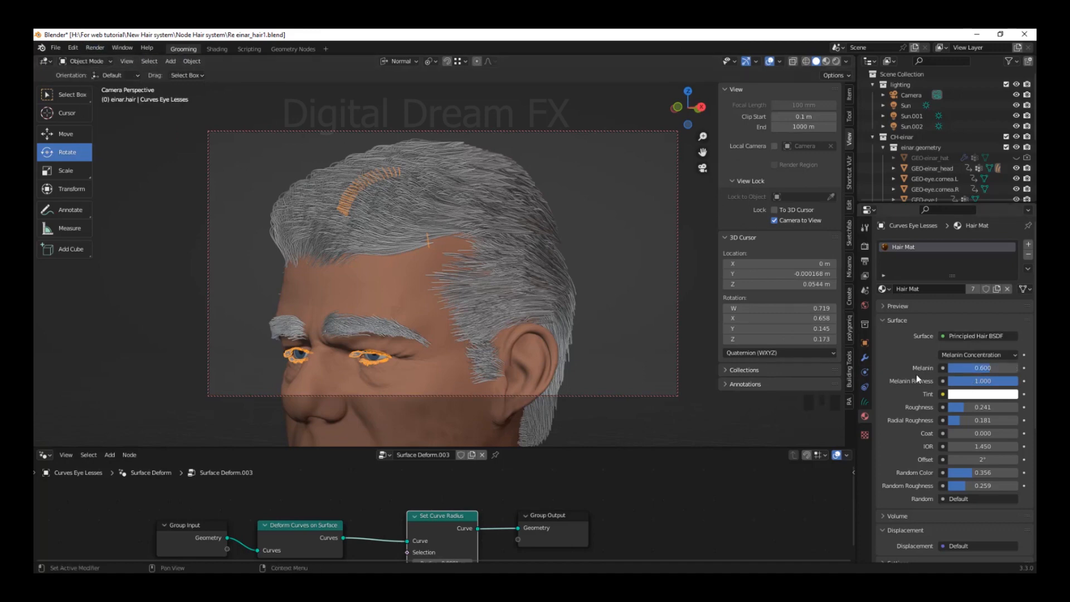
click(996, 382)
key(Return)
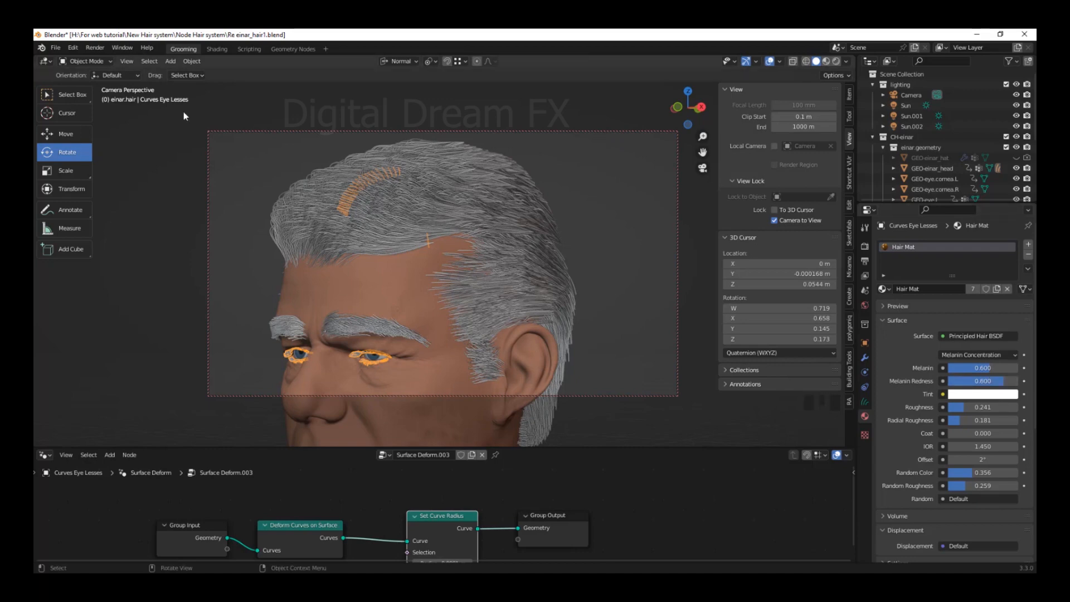
click(96, 48)
click(106, 61)
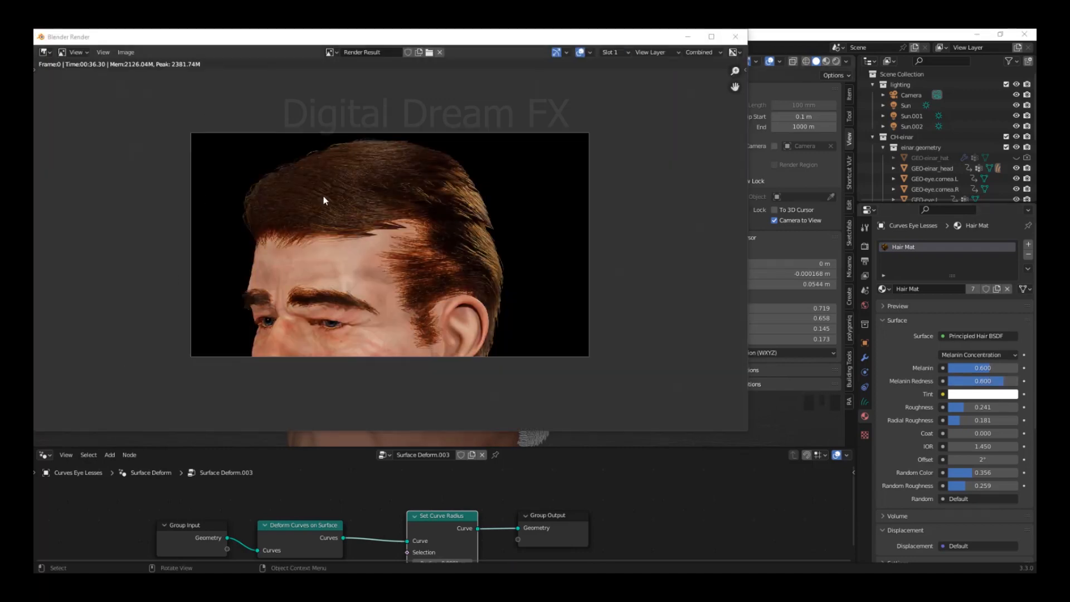
Set the strength of the Sun light to 3 and of the Sun.002 light to 5
click(923, 106)
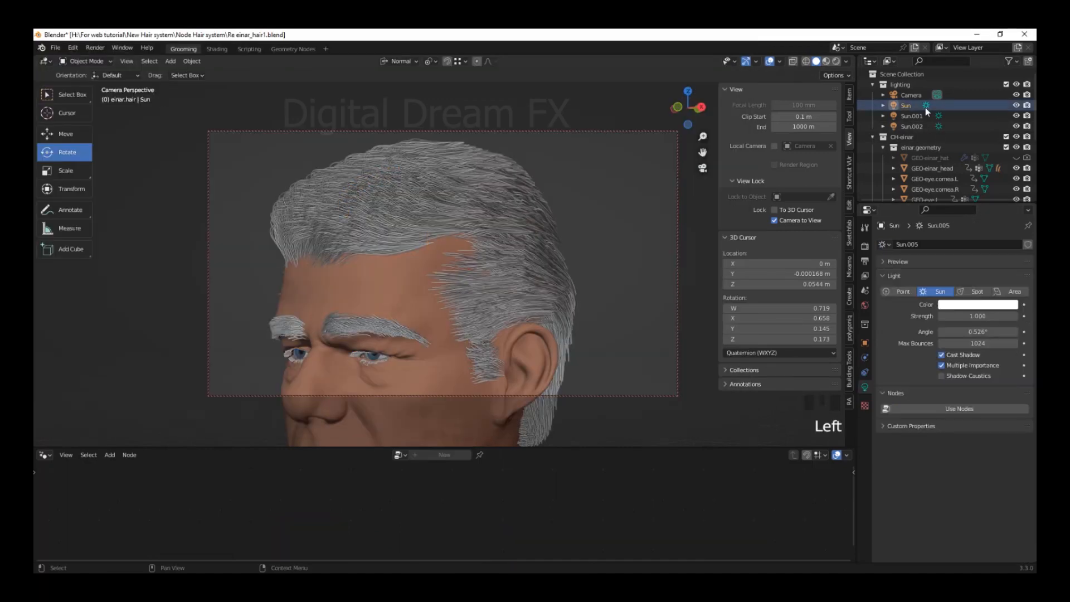
click(977, 316)
text(3)
key(Return)
click(941, 116)
click(926, 127)
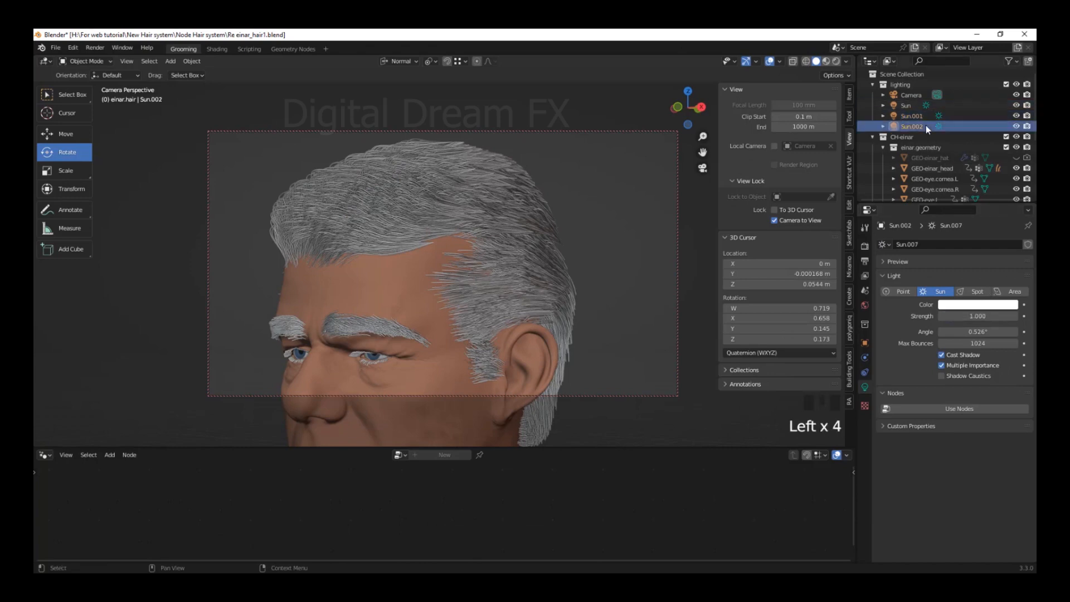
click(977, 316)
text(5)
key(Return)
Render the head with the stronger lights, inspect the hair, and close the render window
click(96, 48)
click(106, 61)
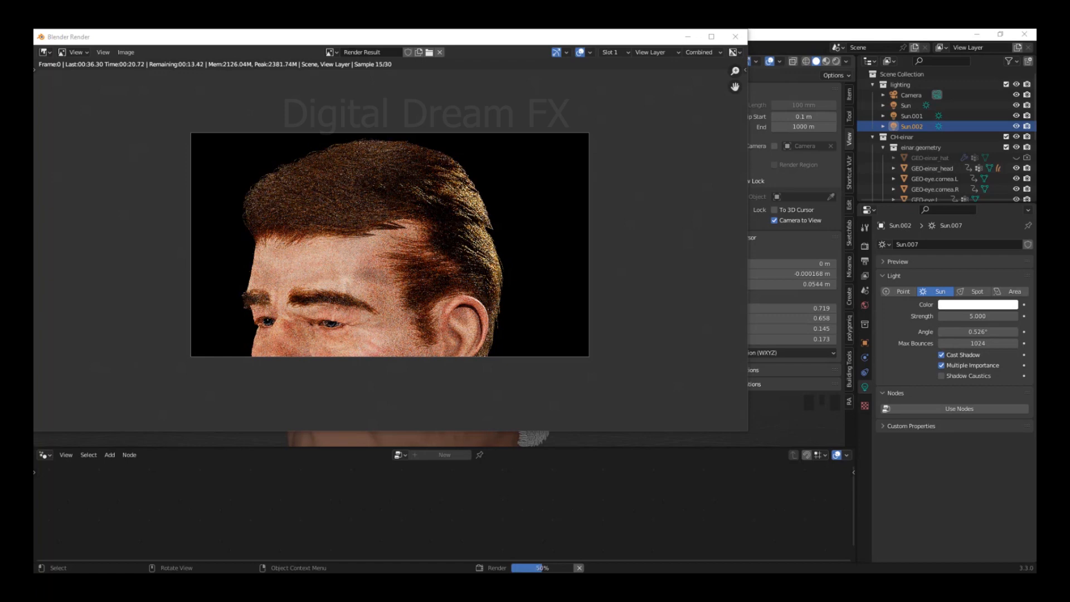
scroll(437, 293, up, 2)
scroll(457, 301, down, 2)
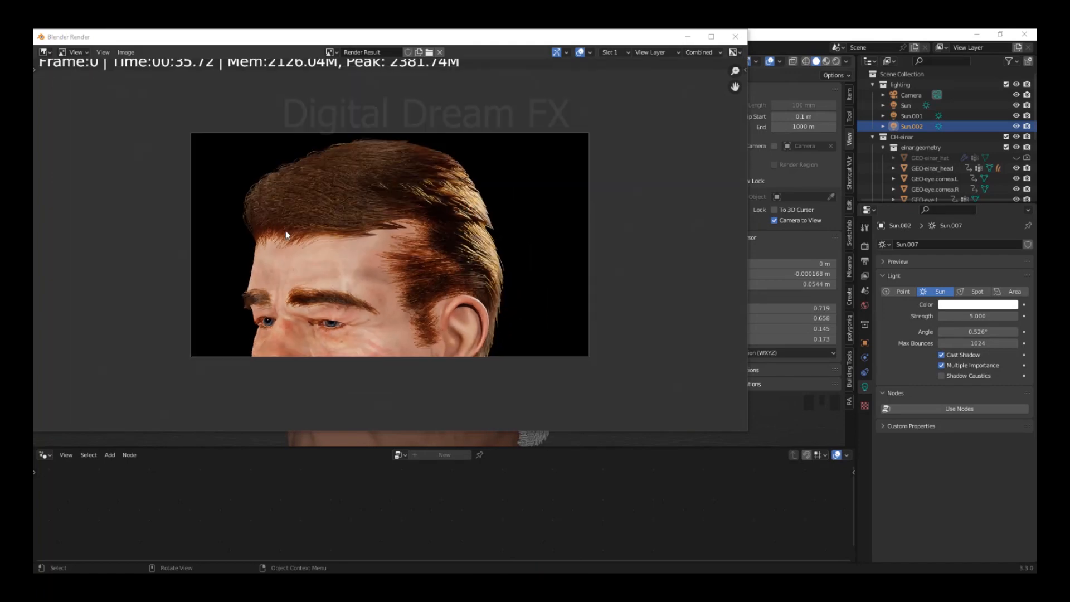
click(735, 36)
Select the side hair curves and set the Duplicate Elements amount in their node tree to 60
scroll(505, 276, down, 2)
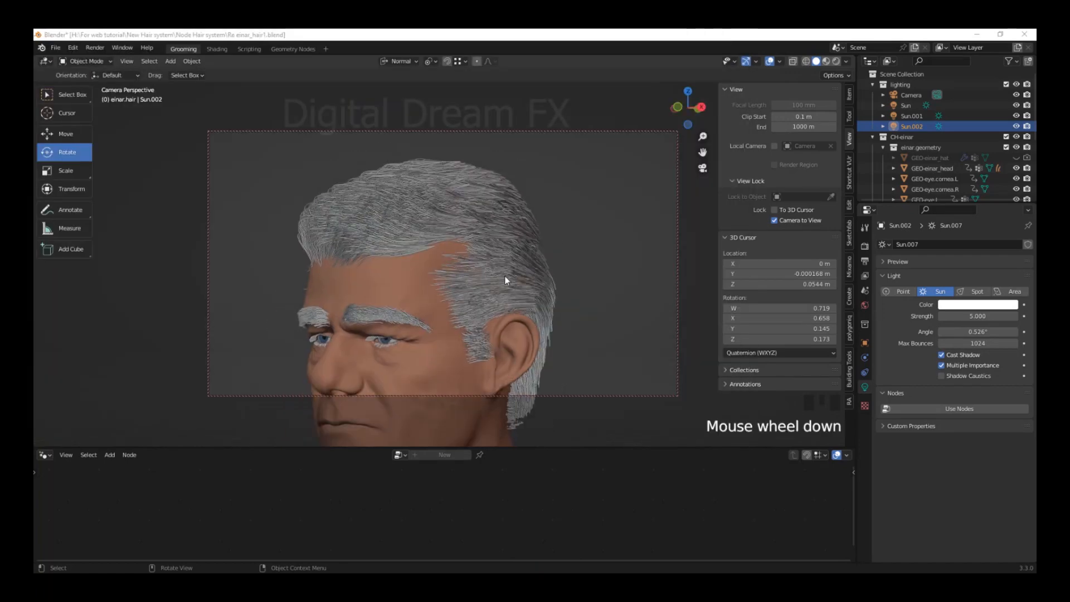
middle_drag(510, 276, 486, 279)
click(486, 278)
shift+middle_drag(424, 501, 485, 462)
scroll(485, 462, up, 3)
drag(446, 448, 446, 381)
scroll(393, 500, down, 1)
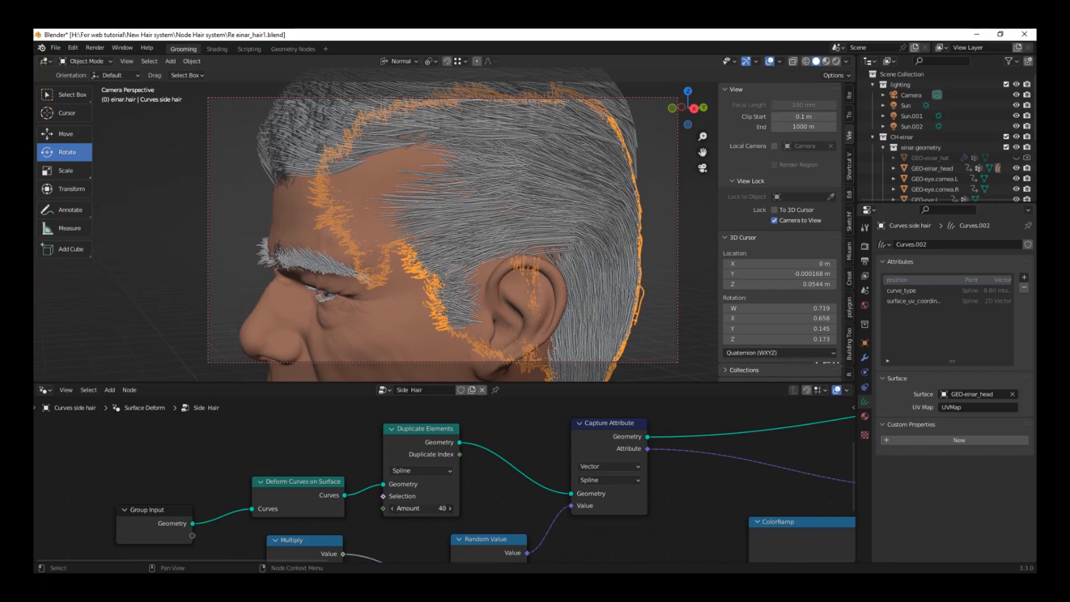
key(Return)
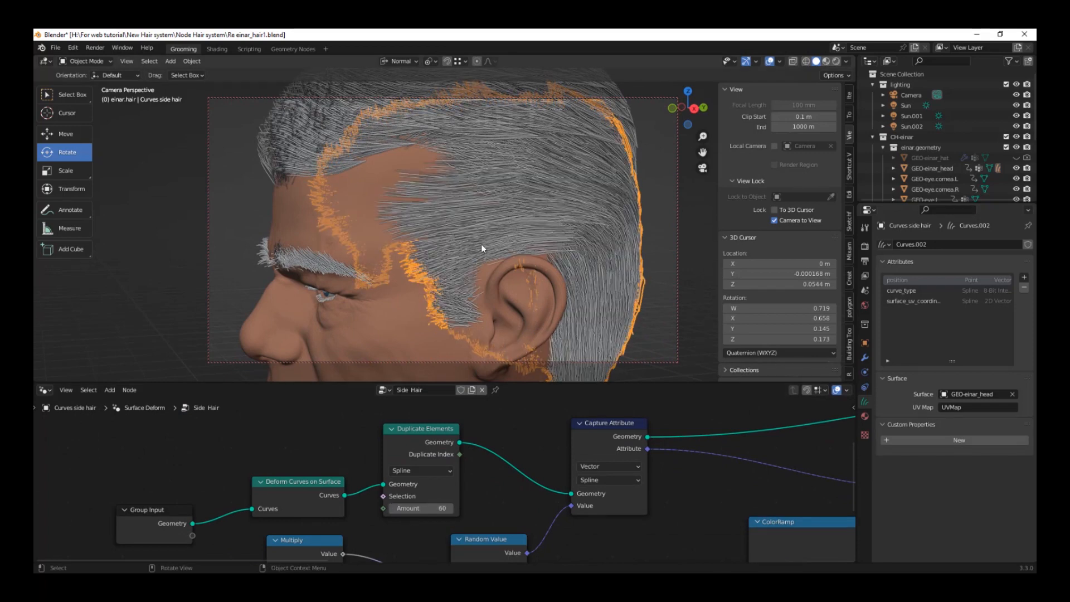